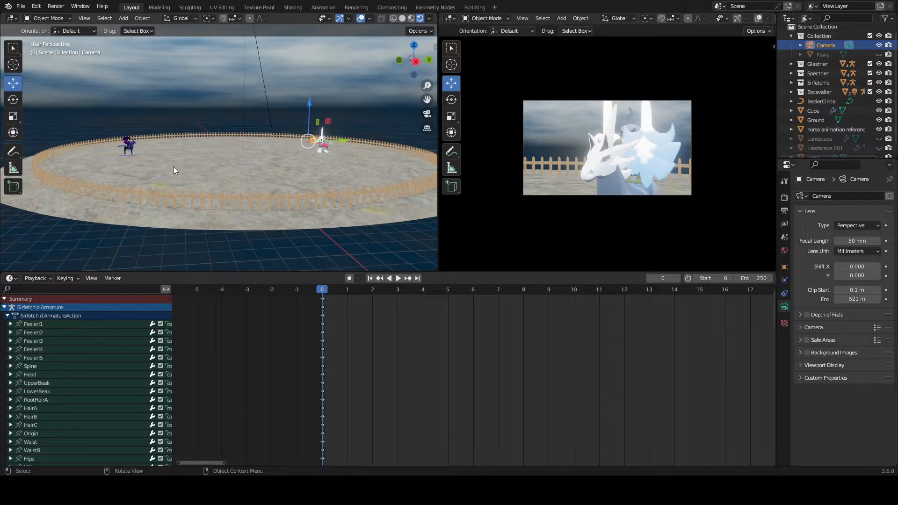
# Step: Resize the horse animation reference plane standing beside the arena
pyautogui.click(196, 180)
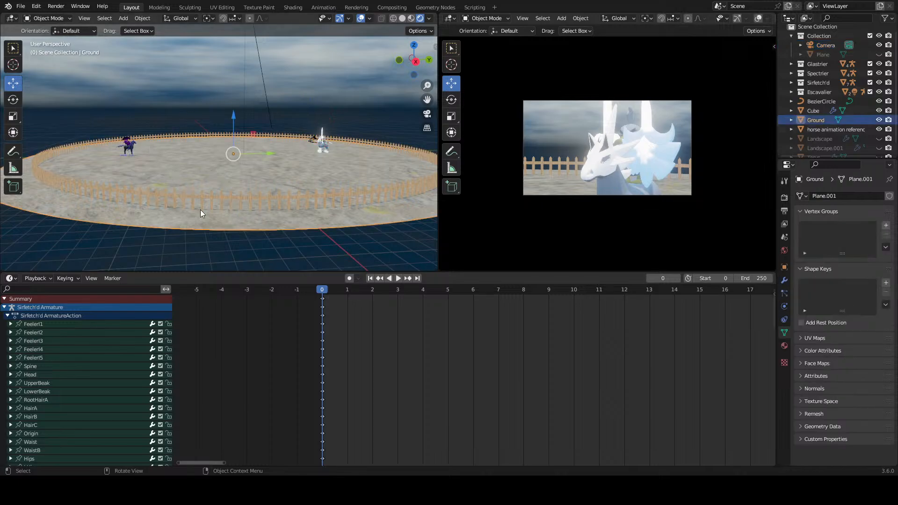
pyautogui.click(228, 194)
pyautogui.moveTo(228, 194); pyautogui.dragTo(227, 175, button='middle')
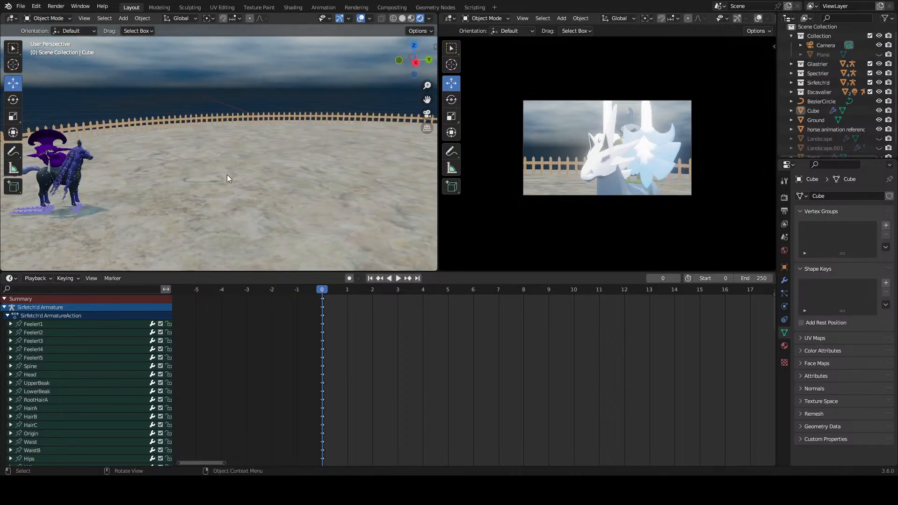
pyautogui.moveTo(294, 167); pyautogui.dragTo(255, 148, button='middle')
pyautogui.scroll(2, 255, 148)
pyautogui.click(307, 129)
pyautogui.keyDown('shift'); pyautogui.moveTo(308, 129); pyautogui.dragTo(307, 159, button='middle'); pyautogui.keyUp('shift')
pyautogui.press('s')
pyautogui.click(324, 178)
# Step: Examine the twelve-frame horse gallop reference sheet and the dark mounted character inside the fenced arena
pyautogui.scroll(1, 307, 170)
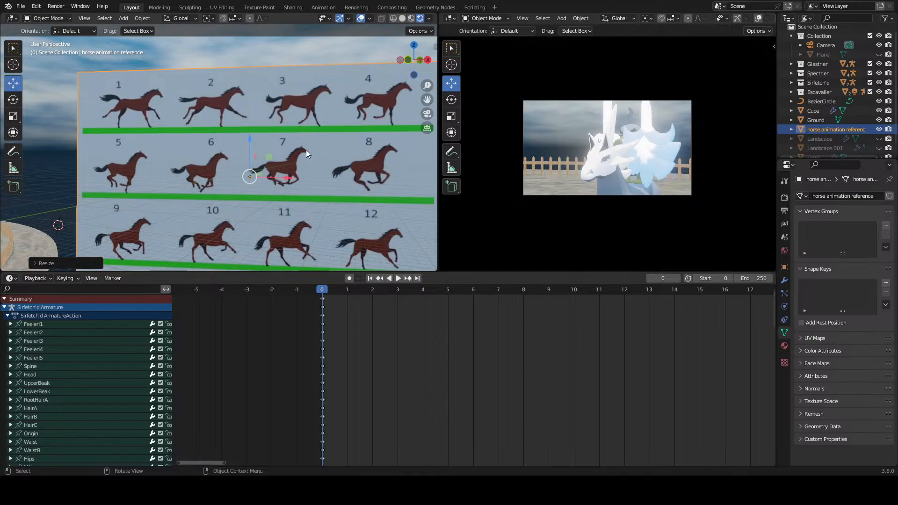
pyautogui.keyDown('shift'); pyautogui.moveTo(160, 192); pyautogui.dragTo(235, 179, button='middle'); pyautogui.keyUp('shift')
pyautogui.scroll(-3, 257, 184)
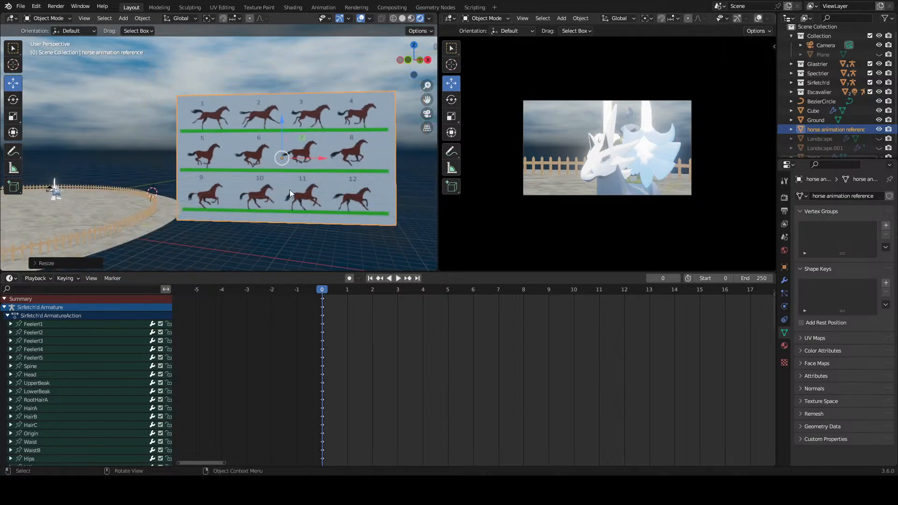
pyautogui.moveTo(290, 189); pyautogui.dragTo(212, 200, button='middle')
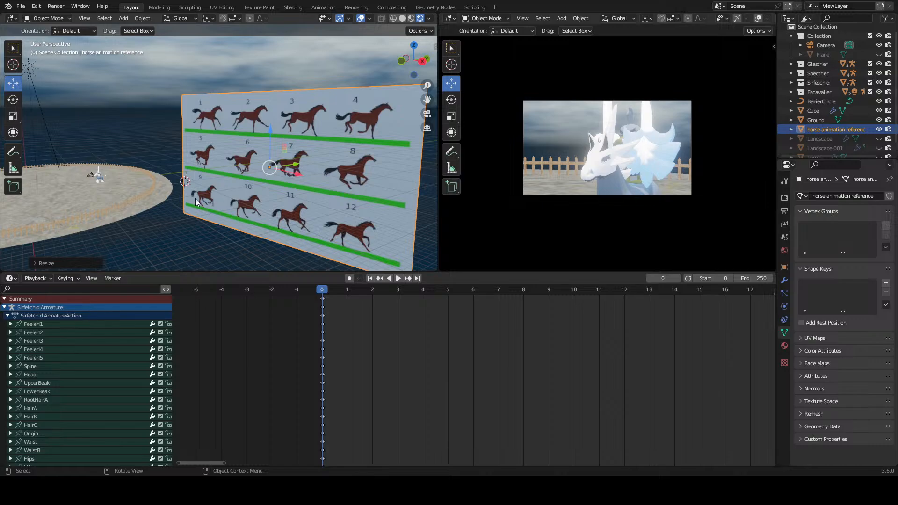
pyautogui.moveTo(195, 199); pyautogui.dragTo(304, 186, button='middle')
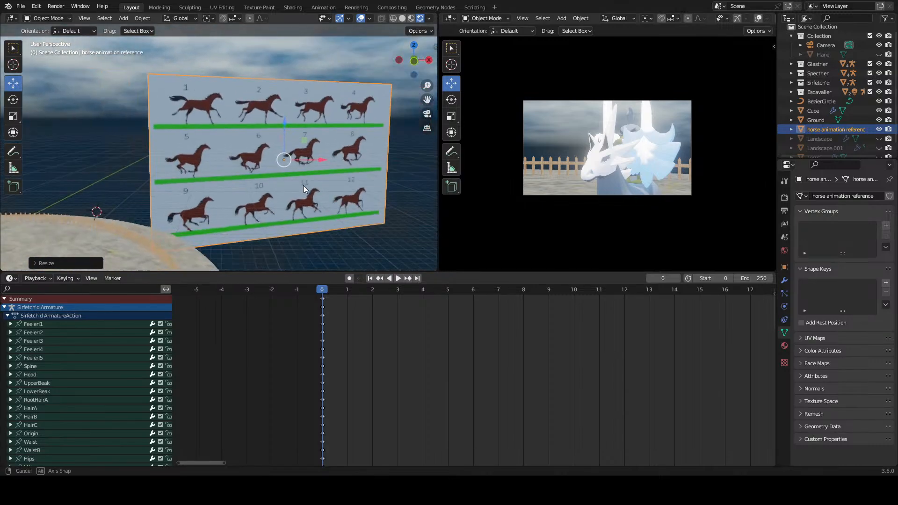
pyautogui.scroll(2, 258, 187)
pyautogui.keyDown('shift'); pyautogui.moveTo(238, 192); pyautogui.dragTo(154, 176, button='middle'); pyautogui.keyUp('shift')
pyautogui.scroll(-2, 190, 202)
pyautogui.scroll(-2, 267, 200)
pyautogui.scroll(3, 275, 204)
pyautogui.scroll(4, 299, 171)
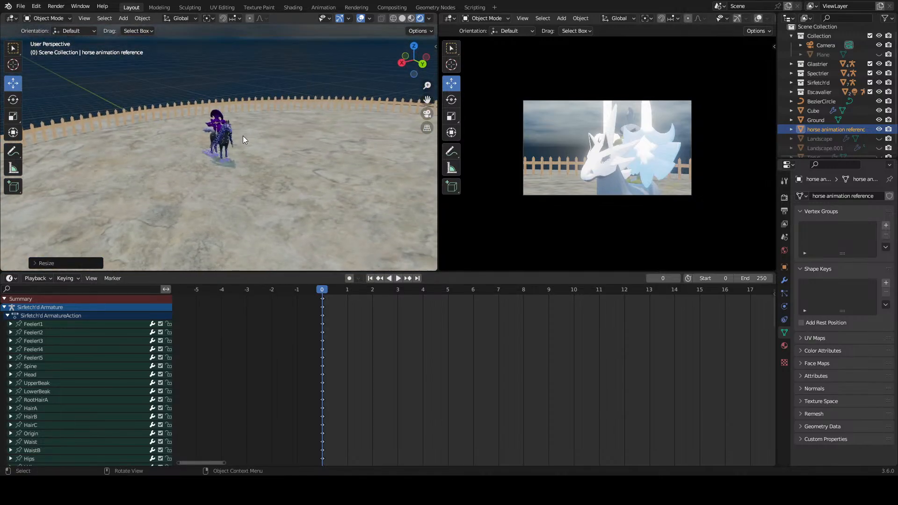
pyautogui.moveTo(243, 136); pyautogui.dragTo(365, 130, button='middle')
pyautogui.scroll(-3, 295, 142)
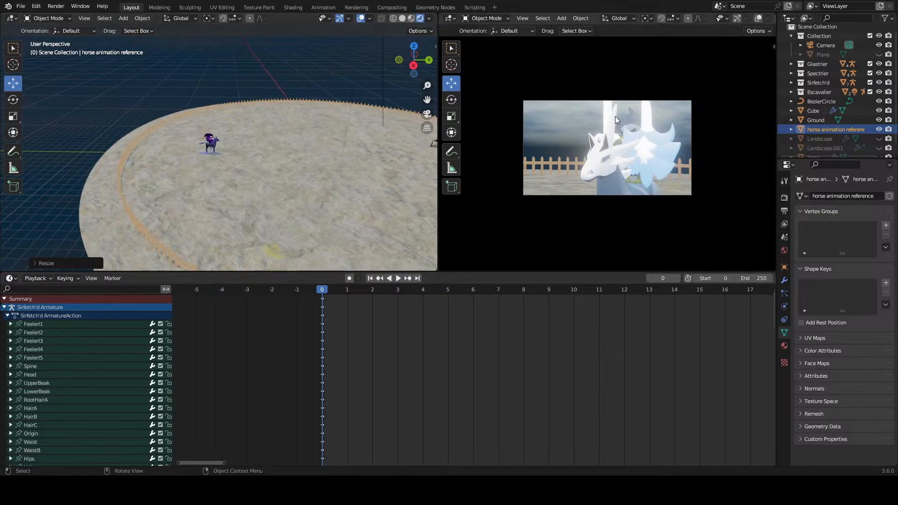
# Step: Move the camera along the global Y axis to about Y 1.72 m, into the space between the two mounted characters
pyautogui.keyDown('shift'); pyautogui.moveTo(310, 137); pyautogui.dragTo(152, 149, button='middle'); pyautogui.keyUp('shift')
pyautogui.scroll(2, 287, 157)
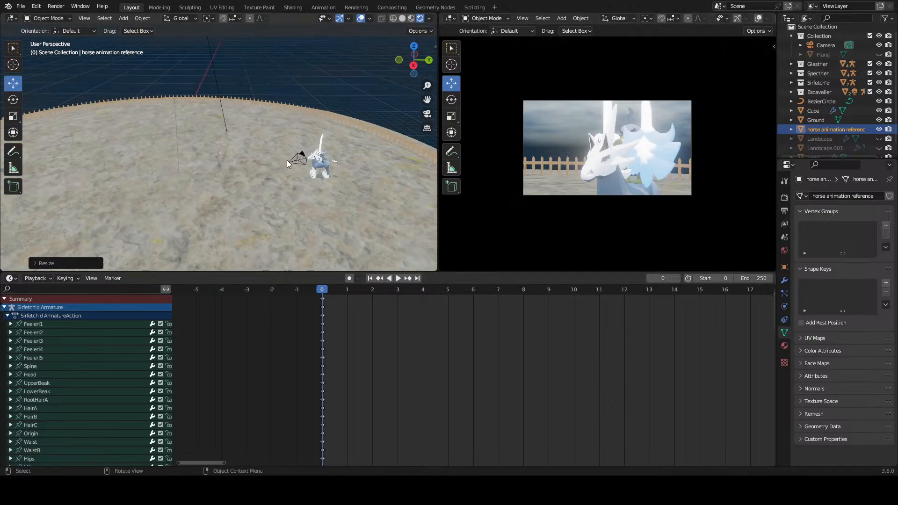
pyautogui.click(295, 161)
pyautogui.scroll(-1, 305, 159)
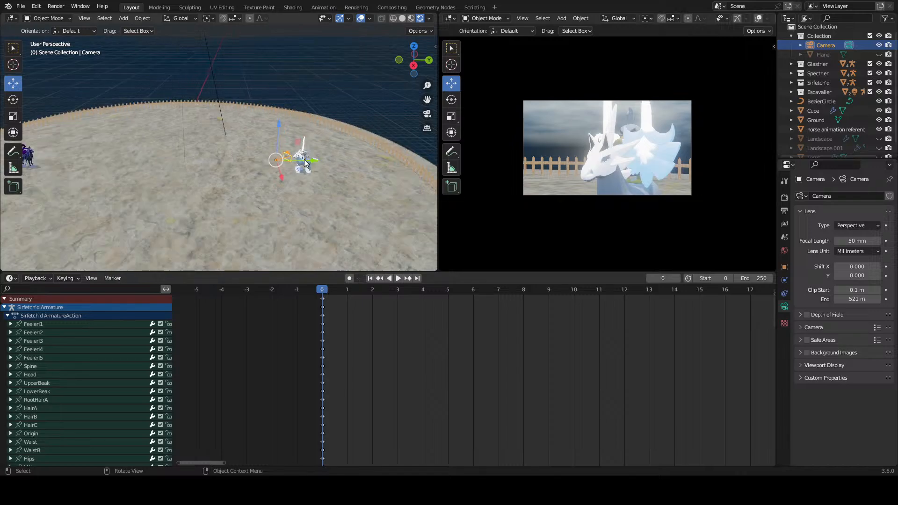
pyautogui.press('g')
pyautogui.press('y')
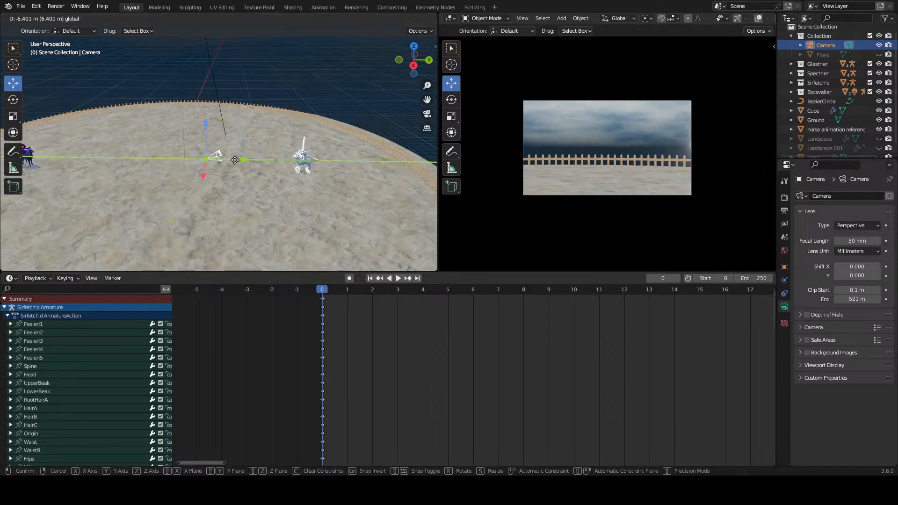
pyautogui.click(211, 162)
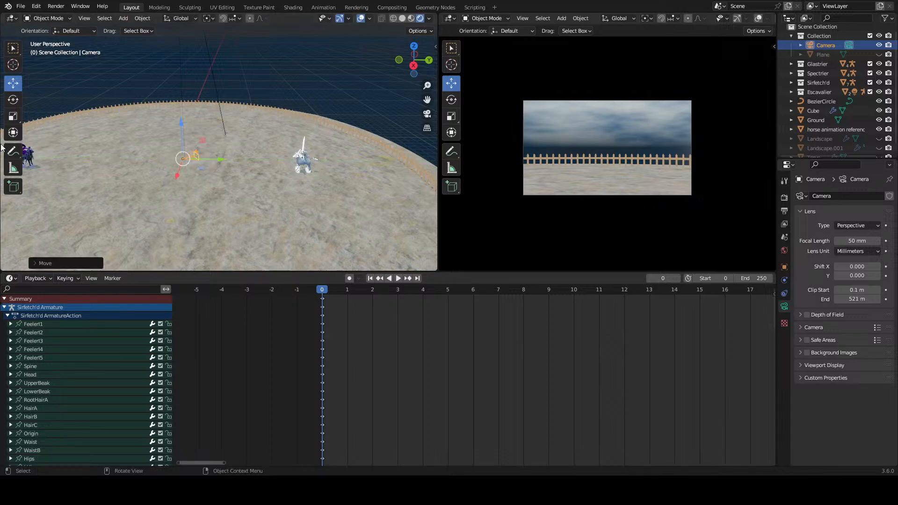
# Step: Rotate the camera to face the fence squarely, with its Z rotation set to 90°
pyautogui.click(13, 100)
pyautogui.moveTo(203, 176); pyautogui.dragTo(228, 131)
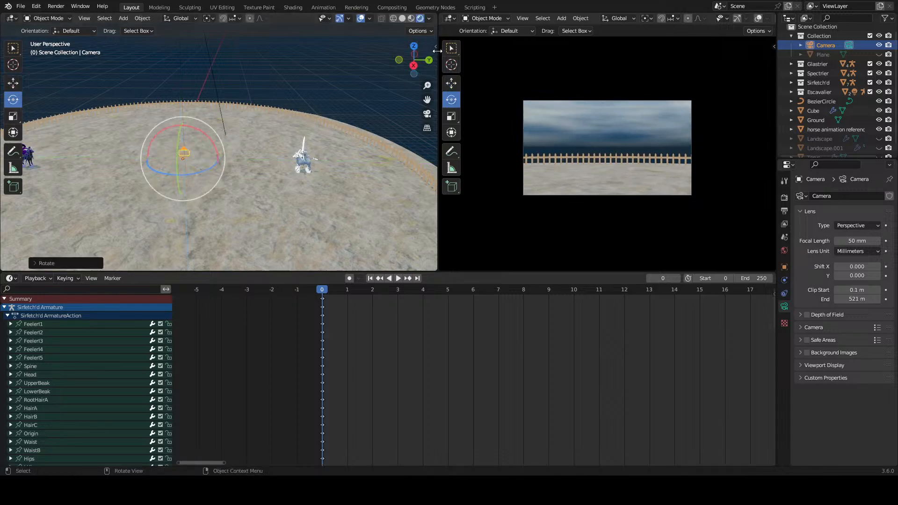
pyautogui.press('n')
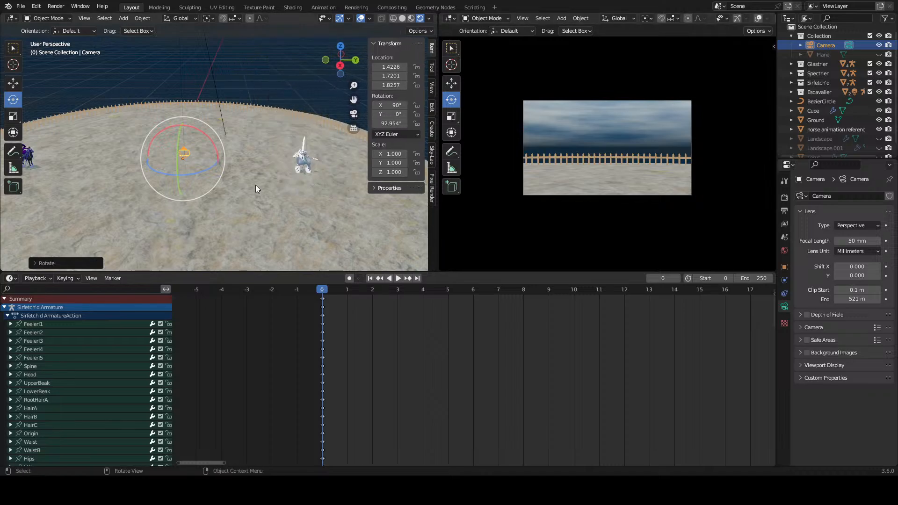
pyautogui.moveTo(256, 185); pyautogui.dragTo(251, 153, button='middle')
pyautogui.moveTo(388, 124)
pyautogui.mouseDown()
pyautogui.moveTo(399, 124)
pyautogui.moveTo(391, 124)
pyautogui.mouseUp()
pyautogui.click(390, 124)
pyautogui.write('90')
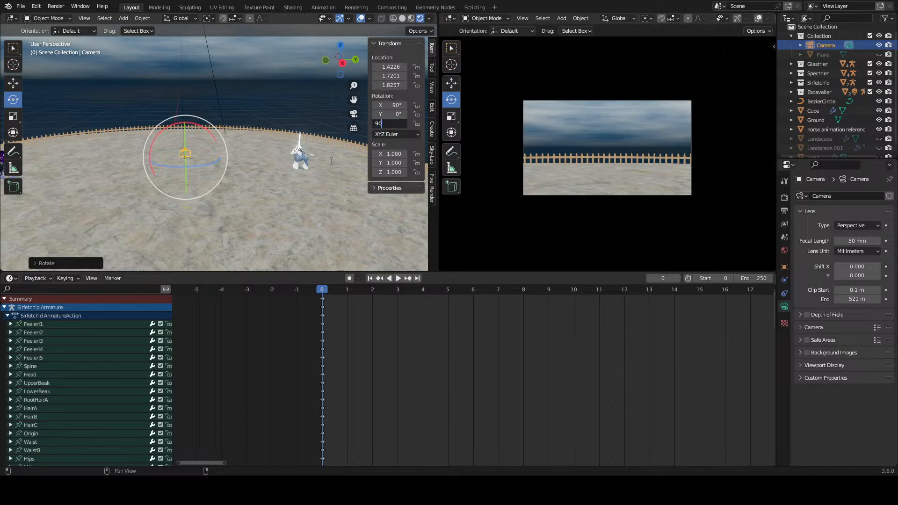
pyautogui.press('Return')
# Step: Try raising the camera along the Z axis with the Move tool and undo the move
pyautogui.moveTo(201, 89); pyautogui.dragTo(205, 148, button='middle')
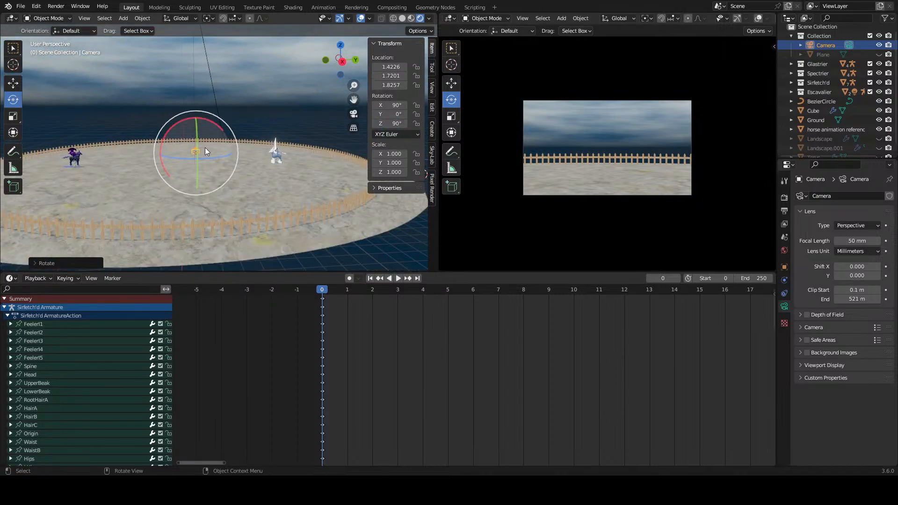
pyautogui.hotkey('shift', 'space')
pyautogui.press('g')
pyautogui.moveTo(195, 115); pyautogui.dragTo(206, 86)
pyautogui.hotkey('ctrl', 'z')
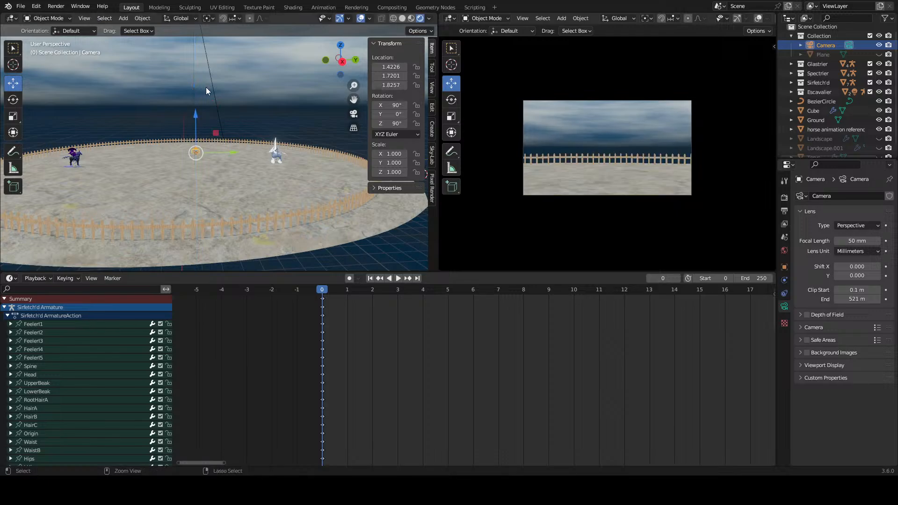
# Step: In the world's shader nodes, set the X location of the Mapping node feeding the Gradient Texture to 0.1 m
pyautogui.click(8, 19)
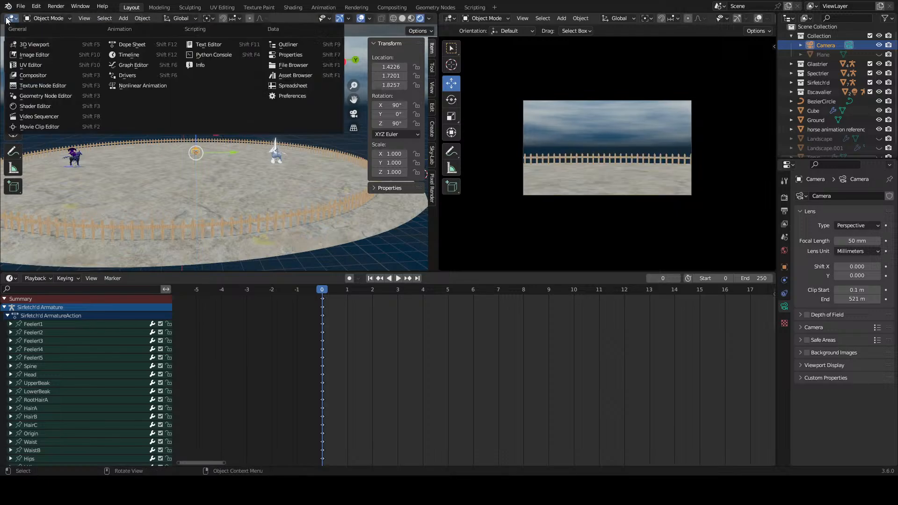
pyautogui.click(36, 106)
pyautogui.scroll(5, 103, 200)
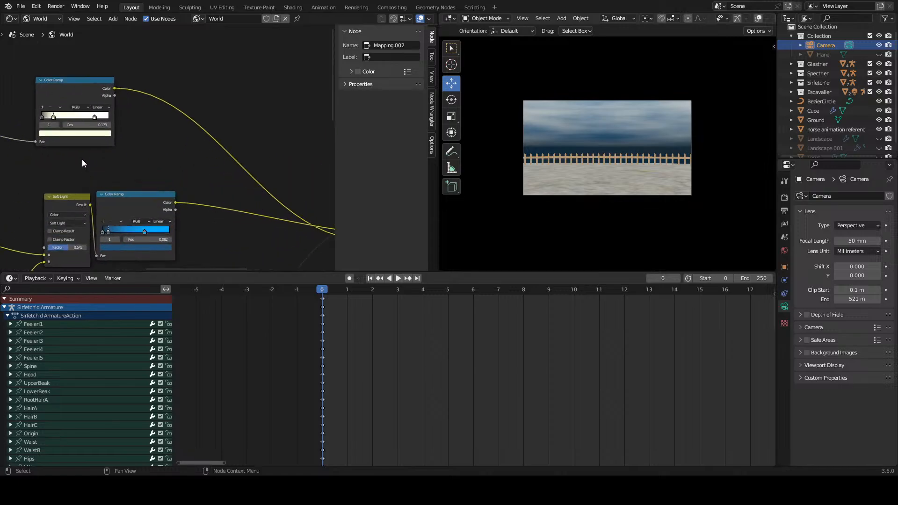
pyautogui.scroll(-1, 83, 160)
pyautogui.moveTo(82, 160); pyautogui.dragTo(209, 173, button='middle')
pyautogui.moveTo(47, 171); pyautogui.dragTo(191, 158, button='middle')
pyautogui.scroll(7, 206, 160)
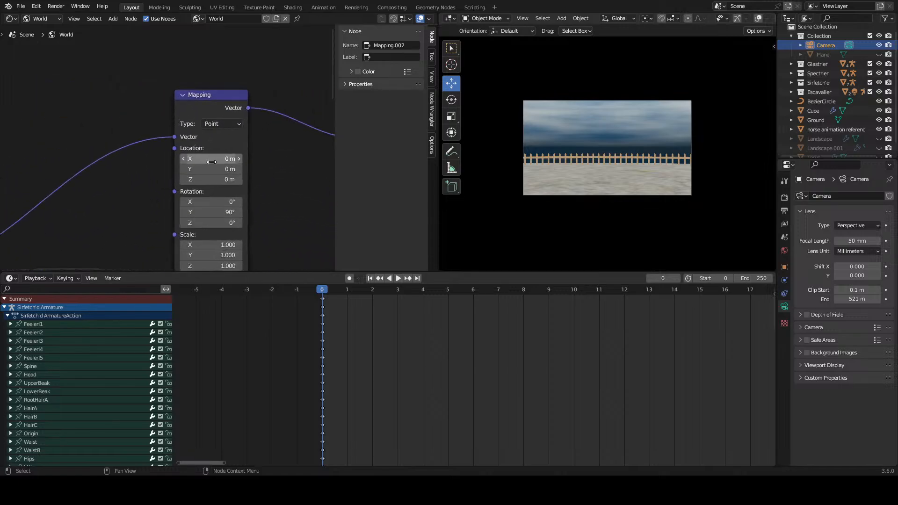
pyautogui.scroll(-4, 228, 160)
pyautogui.moveTo(293, 183); pyautogui.dragTo(217, 192, button='middle')
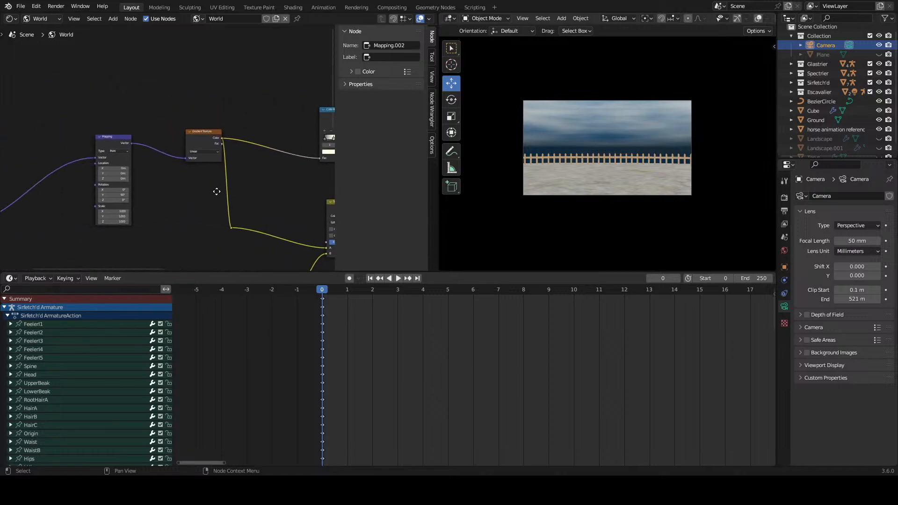
pyautogui.scroll(2, 99, 185)
pyautogui.moveTo(99, 179); pyautogui.dragTo(105, 180)
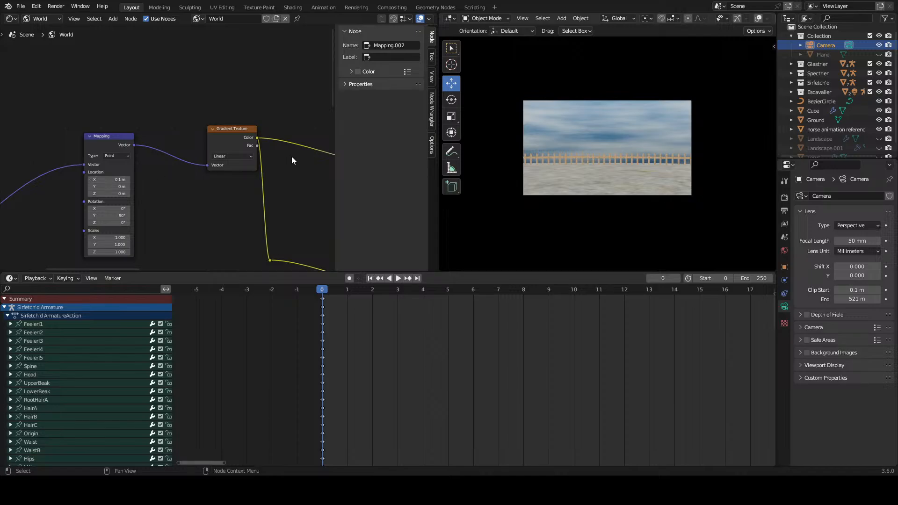
# Step: Return the node editor area to the 3D Viewport and check the sky behind the arena fence
pyautogui.click(39, 19)
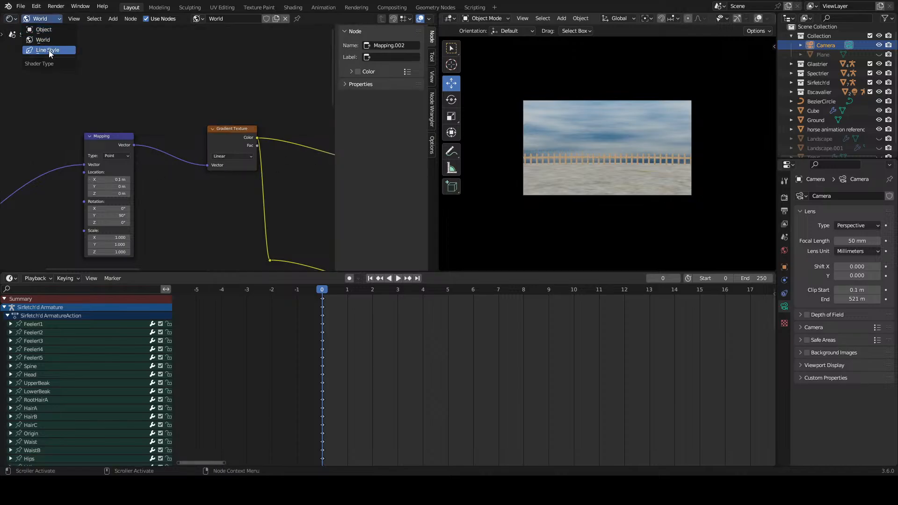
pyautogui.click(11, 19)
pyautogui.click(27, 43)
pyautogui.scroll(10, 196, 136)
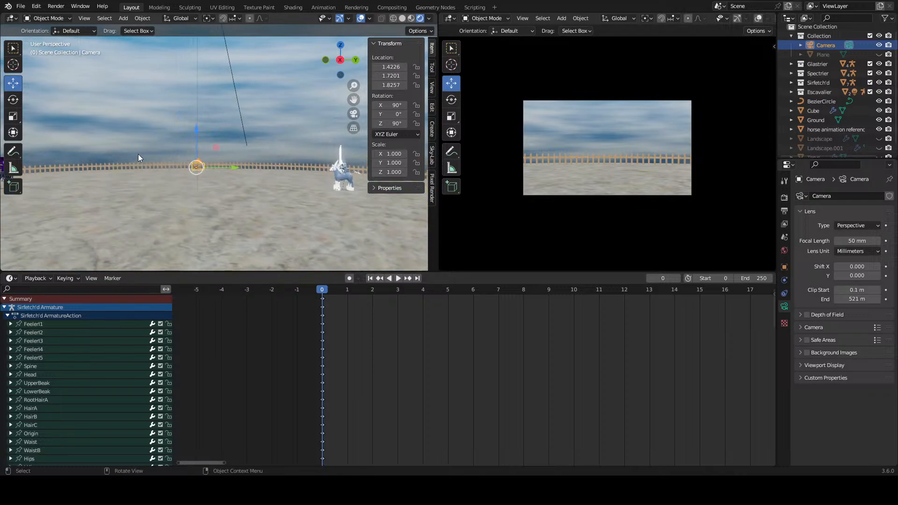
# Step: Reopen the world shader nodes and adjust the Color Ramp feeding the Soft Light mix, with its black stop at position 0.200
pyautogui.click(9, 17)
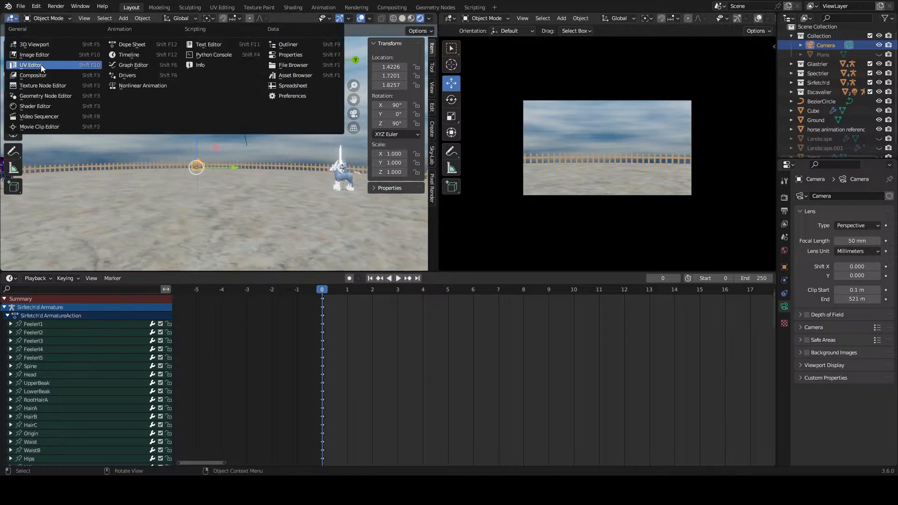
pyautogui.click(41, 106)
pyautogui.scroll(-8, 229, 108)
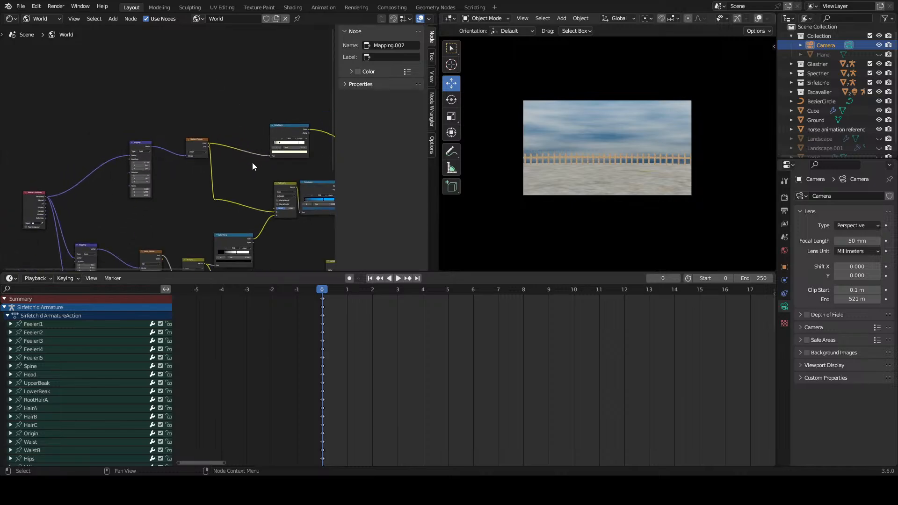
pyautogui.moveTo(277, 263); pyautogui.dragTo(188, 145, button='middle')
pyautogui.scroll(5, 187, 145)
pyautogui.scroll(3, 126, 147)
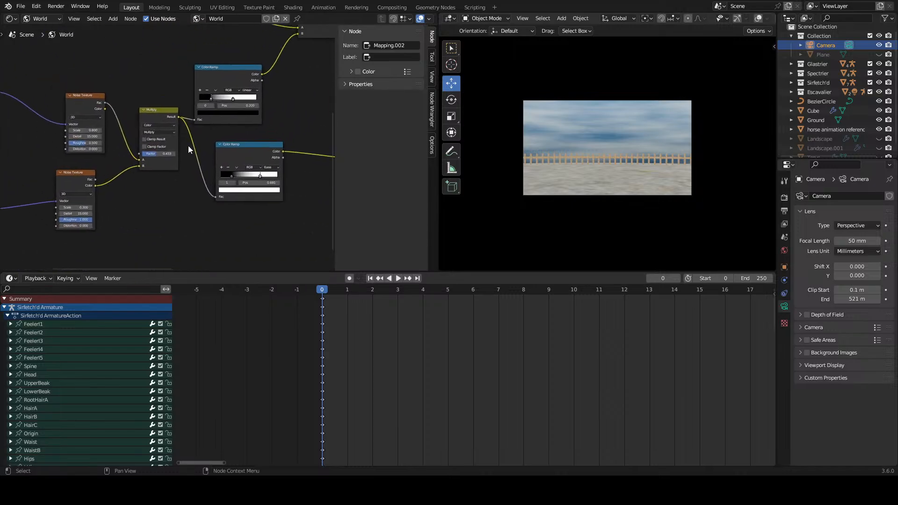
pyautogui.scroll(4, 234, 120)
pyautogui.moveTo(235, 120); pyautogui.dragTo(201, 176, button='middle')
pyautogui.scroll(5, 183, 144)
pyautogui.moveTo(209, 151)
pyautogui.mouseDown()
pyautogui.moveTo(172, 150)
pyautogui.moveTo(231, 151)
pyautogui.moveTo(208, 151)
pyautogui.mouseUp()
pyautogui.click(163, 151)
pyautogui.scroll(-5, 167, 149)
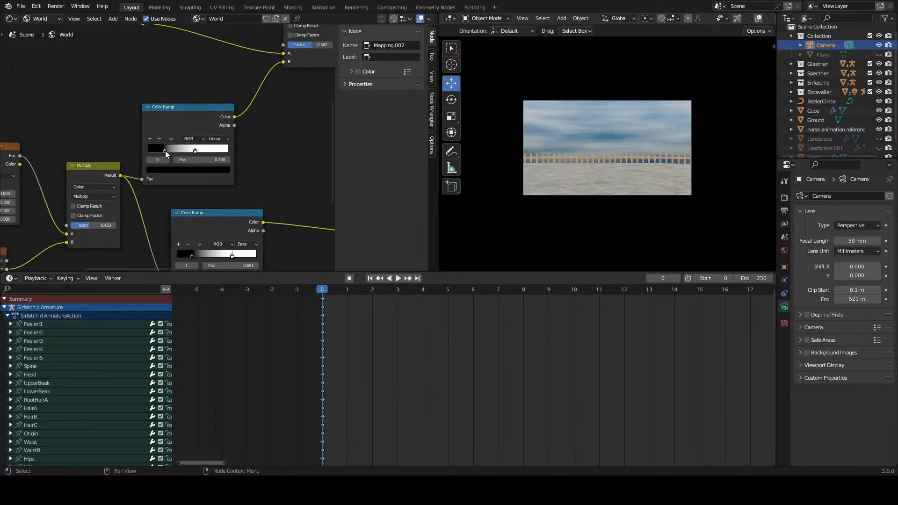
# Step: Set the black stop of the Ease-interpolated Color Ramp to position 0.286 and nudge its white stop slightly toward black
pyautogui.moveTo(196, 213); pyautogui.dragTo(164, 121, button='middle')
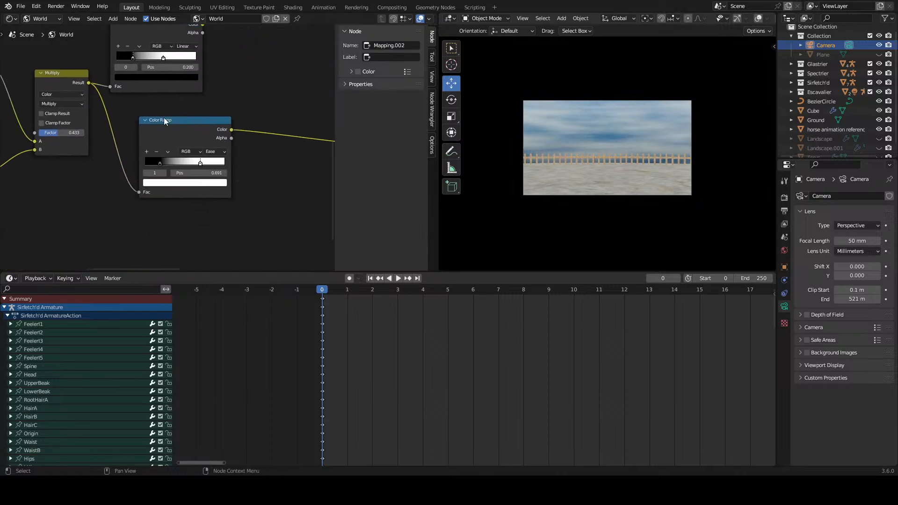
pyautogui.scroll(2, 167, 148)
pyautogui.moveTo(158, 171); pyautogui.dragTo(204, 172)
pyautogui.hotkey('ctrl', 'z')
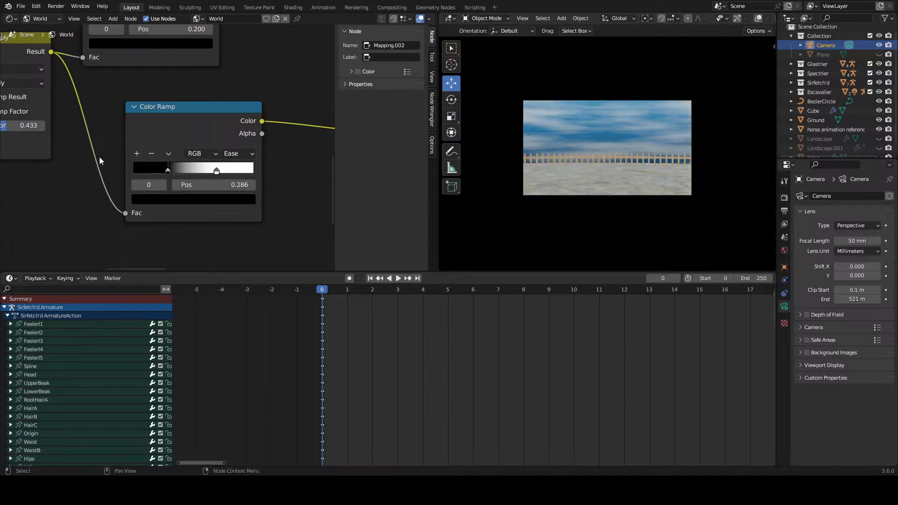
pyautogui.moveTo(99, 160); pyautogui.dragTo(181, 159, button='middle')
pyautogui.moveTo(299, 171)
pyautogui.mouseDown()
pyautogui.moveTo(282, 172)
pyautogui.moveTo(293, 170)
pyautogui.mouseUp()
# Step: Try a lower Scale on the upper Noise Texture and undo it
pyautogui.scroll(-1, 146, 156)
pyautogui.moveTo(301, 170); pyautogui.dragTo(210, 168, button='middle')
pyautogui.moveTo(117, 111); pyautogui.dragTo(168, 134, button='middle')
pyautogui.moveTo(235, 106)
pyautogui.mouseDown()
pyautogui.moveTo(245, 106)
pyautogui.moveTo(219, 105)
pyautogui.mouseUp()
pyautogui.hotkey('ctrl', 'z')
# Step: Try different roughness and distortion amounts on the lower Noise Texture
pyautogui.moveTo(222, 152); pyautogui.dragTo(218, 101, button='middle')
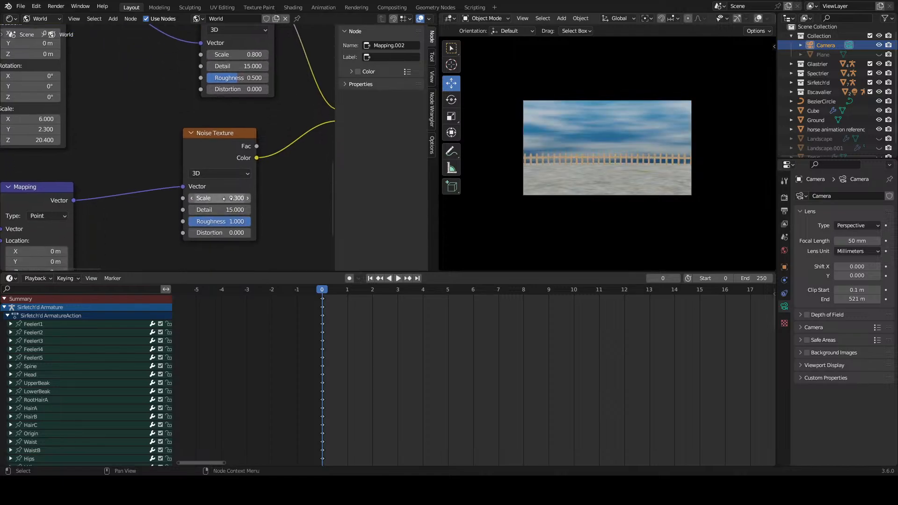
pyautogui.moveTo(244, 221); pyautogui.dragTo(238, 198)
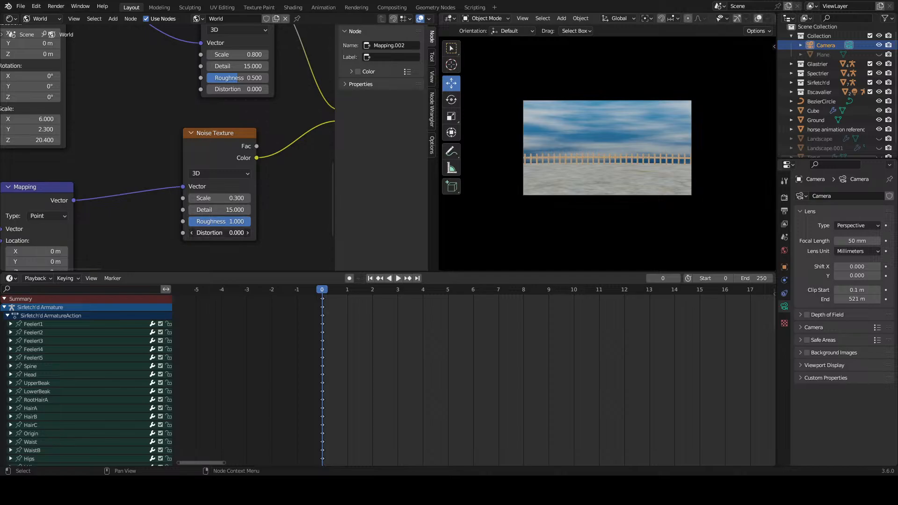
pyautogui.moveTo(227, 233); pyautogui.dragTo(230, 233)
# Step: Set the upper Noise Texture's Scale to 0.700 and its Distortion to 0.100
pyautogui.moveTo(225, 131); pyautogui.dragTo(195, 238, button='middle')
pyautogui.moveTo(205, 195); pyautogui.dragTo(221, 195)
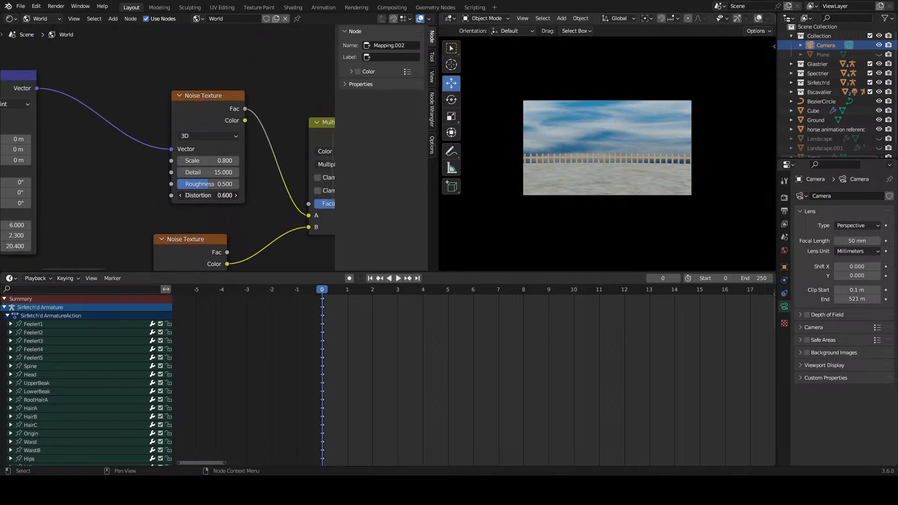
pyautogui.moveTo(222, 159)
pyautogui.mouseDown()
pyautogui.moveTo(230, 159)
pyautogui.moveTo(218, 160)
pyautogui.mouseUp()
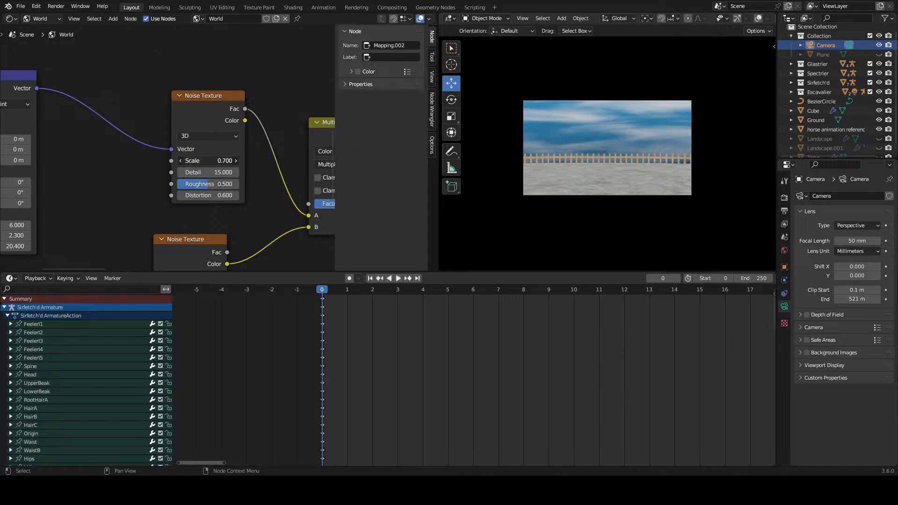
pyautogui.moveTo(224, 195); pyautogui.dragTo(188, 195)
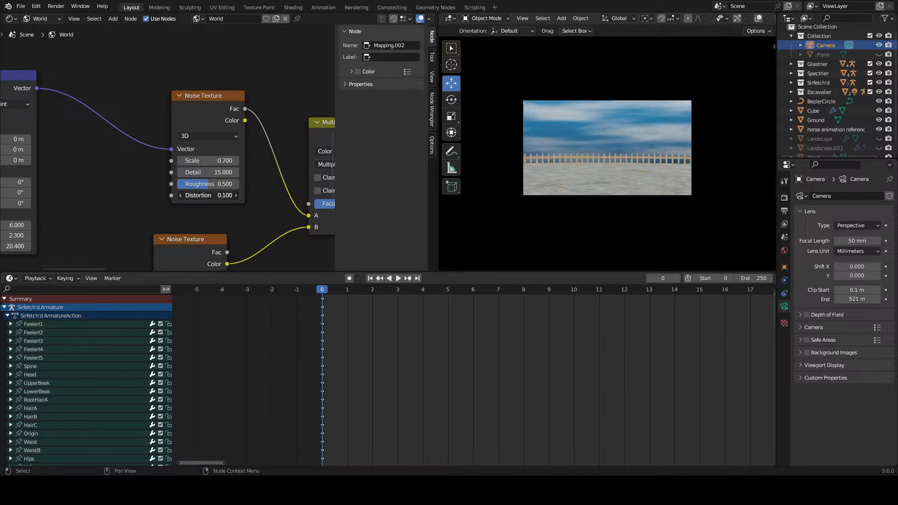
# Step: Set the upper Noise Texture's Distortion to 0.300
pyautogui.moveTo(210, 195); pyautogui.dragTo(211, 195)
pyautogui.moveTo(117, 179); pyautogui.dragTo(229, 179, button='middle')
pyautogui.scroll(-6, 229, 179)
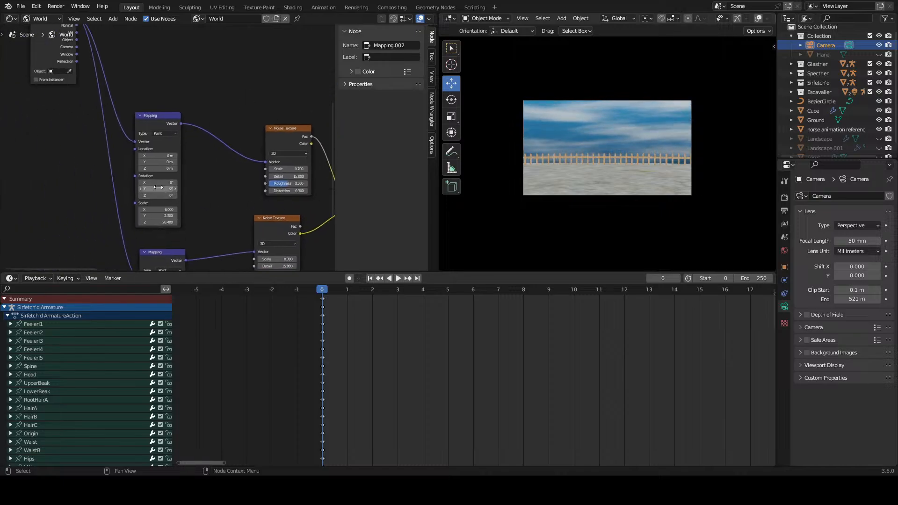
# Step: Try offsetting the upper Mapping node's Location along Y and X, then undo the offsets
pyautogui.scroll(5, 160, 148)
pyautogui.moveTo(159, 169); pyautogui.dragTo(159, 169)
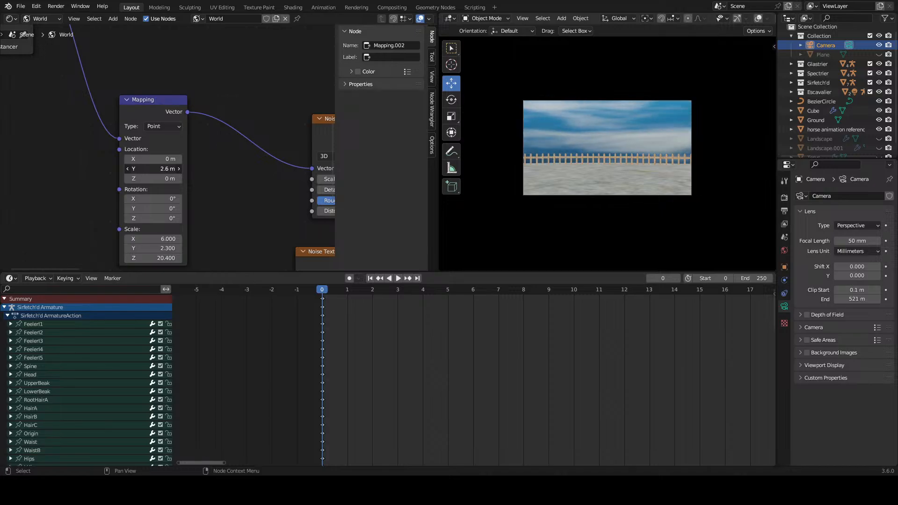
pyautogui.moveTo(156, 169); pyautogui.dragTo(192, 163)
pyautogui.hotkey('ctrl', 'z')
pyautogui.hotkey('ctrl', 'z')
pyautogui.moveTo(220, 181); pyautogui.dragTo(104, 181, button='middle')
pyautogui.moveTo(34, 159); pyautogui.dragTo(58, 168)
# Step: Try a lower Factor on the Multiply node and undo it
pyautogui.hotkey('ctrl', 'z')
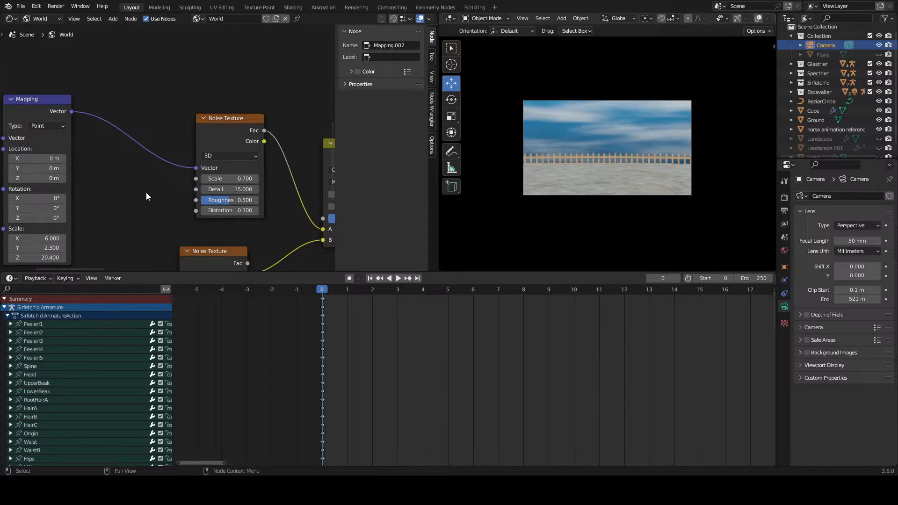
pyautogui.moveTo(190, 199); pyautogui.dragTo(100, 194, button='middle')
pyautogui.moveTo(255, 215); pyautogui.dragTo(238, 214)
pyautogui.hotkey('ctrl', 'z')
pyautogui.moveTo(145, 197); pyautogui.dragTo(221, 198, button='middle')
pyautogui.scroll(-2, 175, 176)
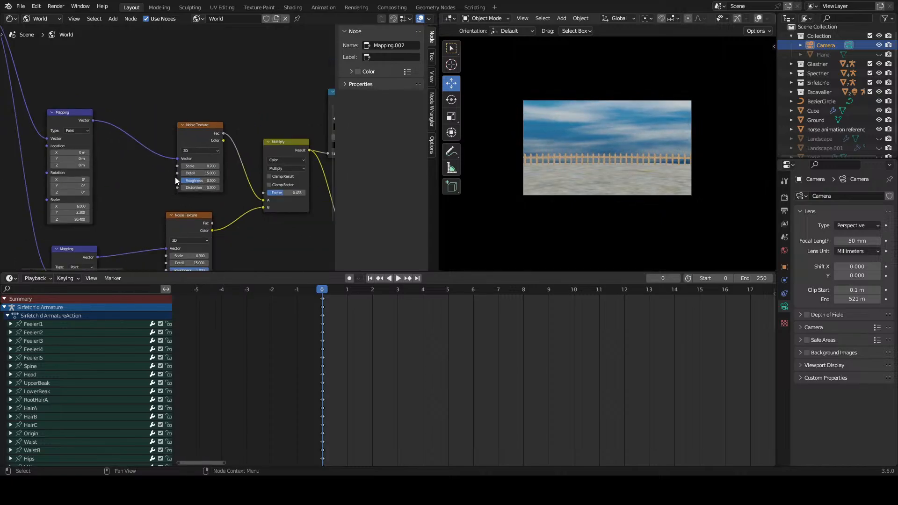
# Step: Switch the World node editor area to a 3D Viewport showing the camera inside the arena
pyautogui.click(11, 18)
pyautogui.click(36, 42)
pyautogui.moveTo(246, 140); pyautogui.dragTo(223, 163, button='middle')
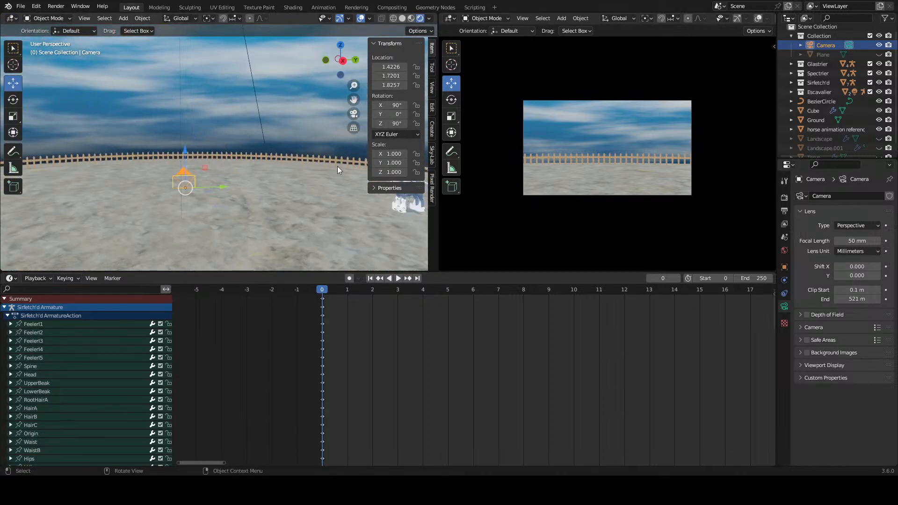
pyautogui.scroll(2, 580, 156)
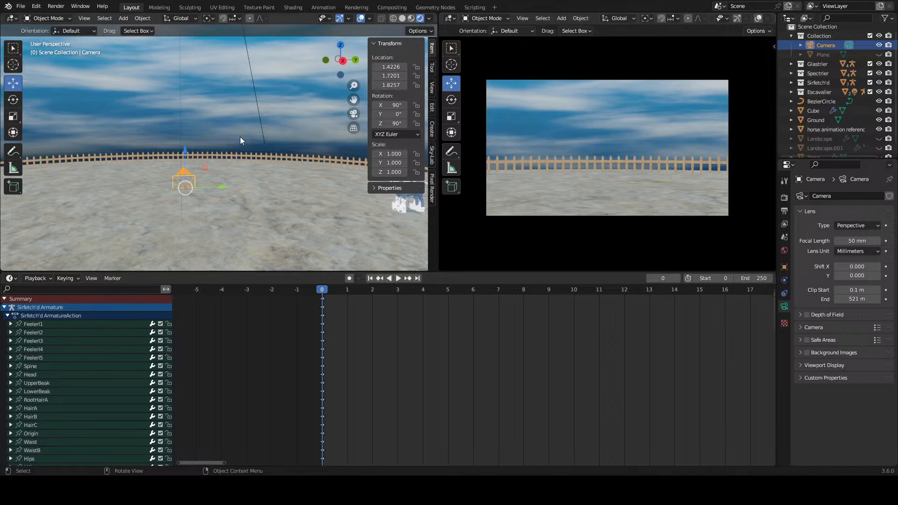
pyautogui.moveTo(240, 137); pyautogui.dragTo(249, 167, button='middle')
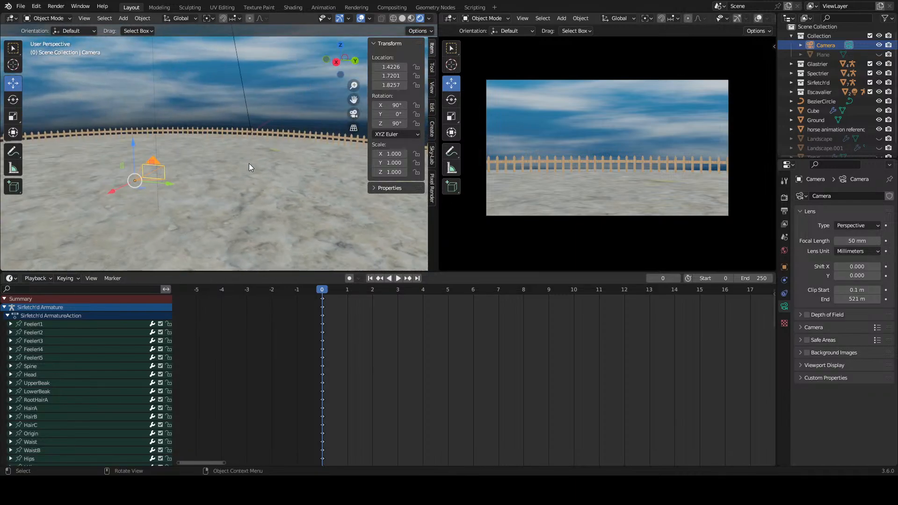
# Step: Select the camera and keyframe its location, rotation and scale at frame 0
pyautogui.click(149, 176)
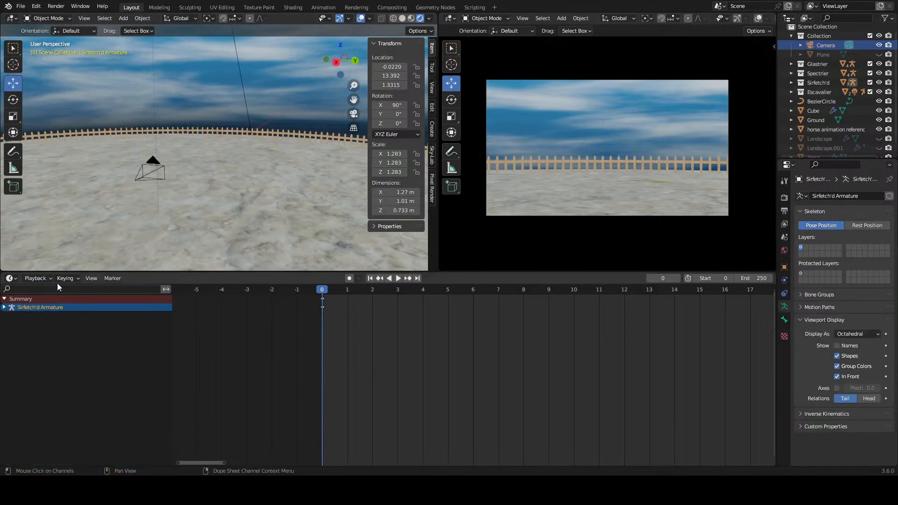
pyautogui.click(148, 175)
pyautogui.press('i')
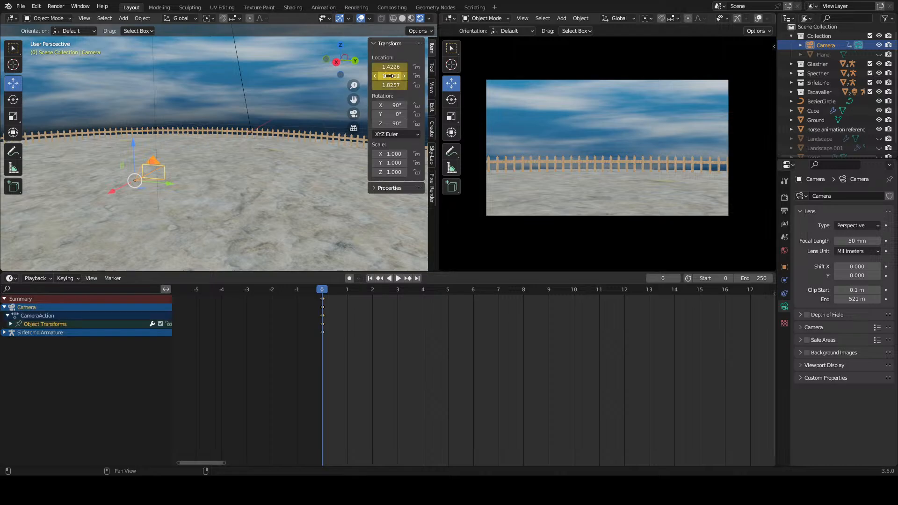
pyautogui.press('i')
pyautogui.press('i')
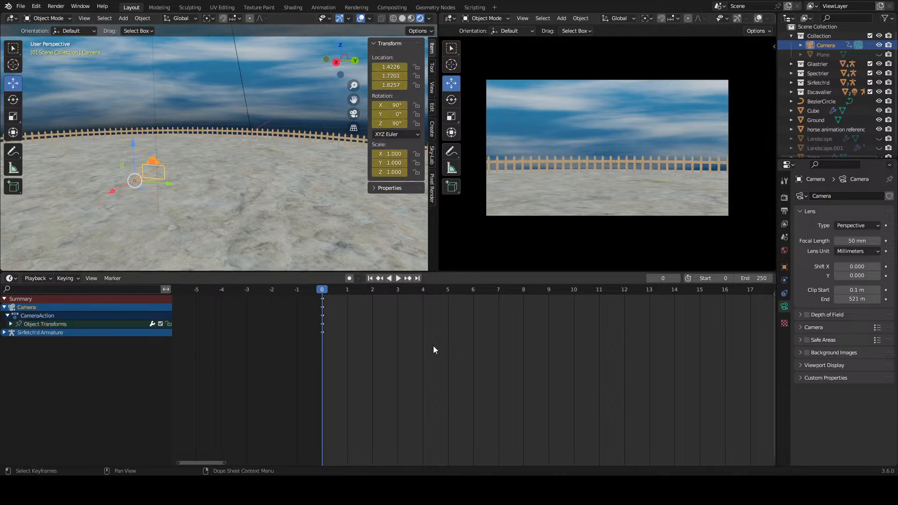
# Step: Examine the camera's keyframe channels and its position between the two mounted characters
pyautogui.scroll(2, 360, 310)
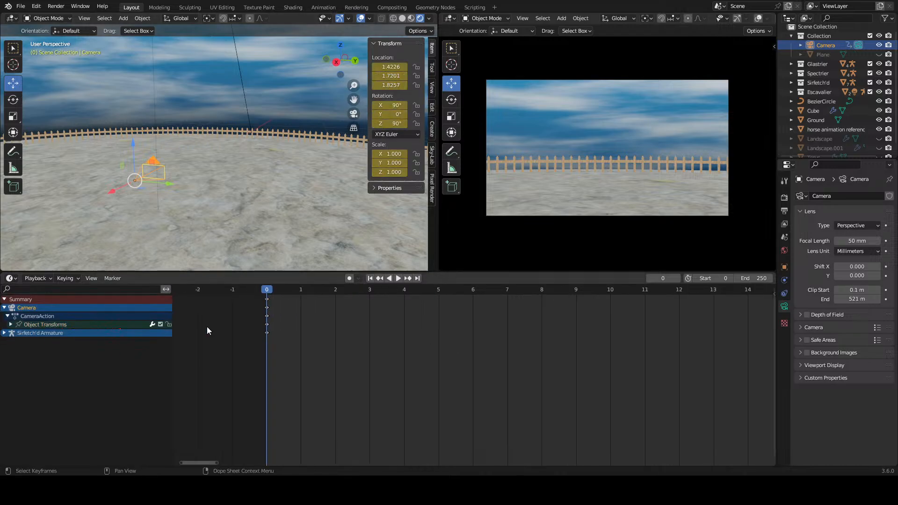
pyautogui.moveTo(305, 338); pyautogui.dragTo(362, 341, button='middle')
pyautogui.scroll(2, 363, 344)
pyautogui.click(5, 308)
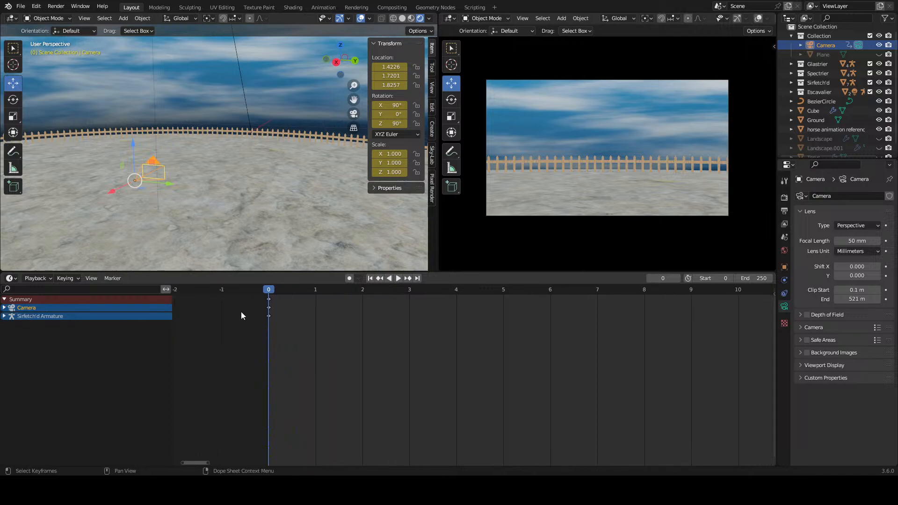
pyautogui.scroll(3, 259, 322)
pyautogui.scroll(-4, 225, 172)
pyautogui.scroll(-2, 261, 187)
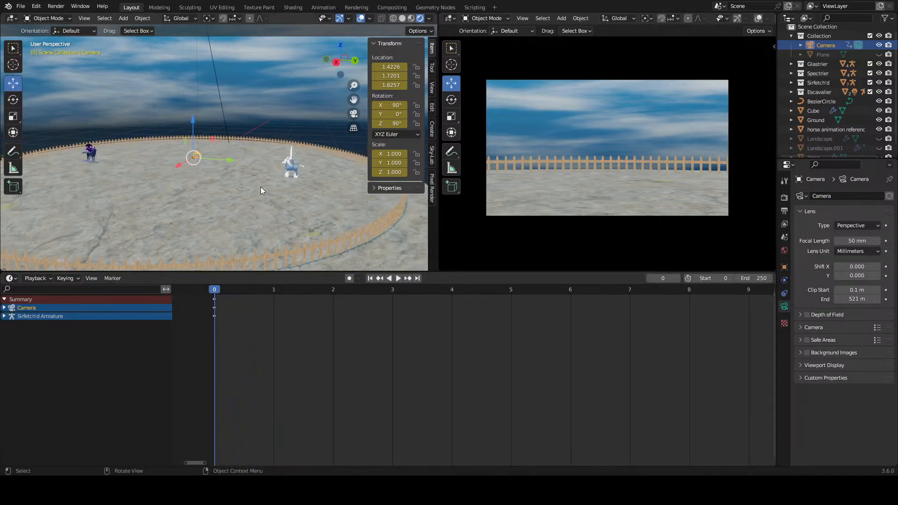
pyautogui.moveTo(260, 187); pyautogui.dragTo(248, 184, button='middle')
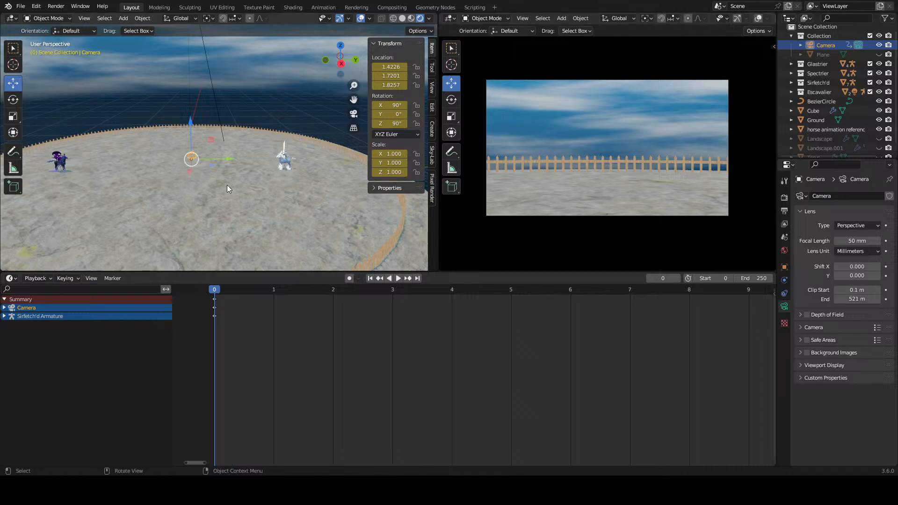
pyautogui.click(4, 308)
pyautogui.scroll(5, 377, 345)
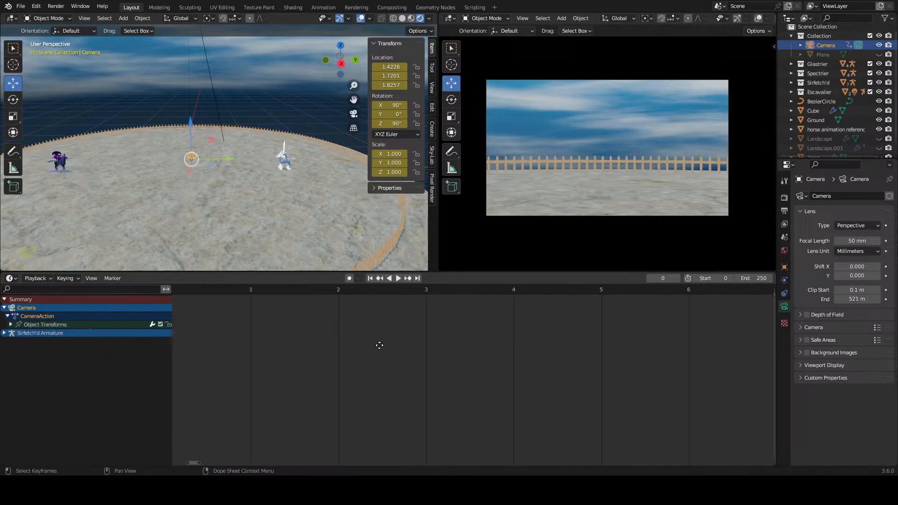
pyautogui.scroll(5, 206, 149)
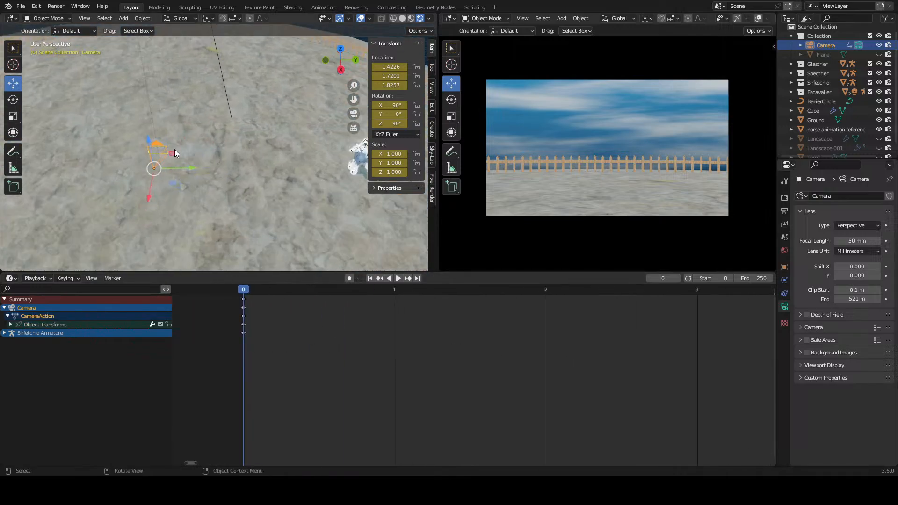
# Step: Tilt the camera about X to about 173.74° so it faces the sky, and keyframe the rotation at frame 0
pyautogui.moveTo(167, 150)
pyautogui.mouseDown()
pyautogui.moveTo(187, 89)
pyautogui.moveTo(154, 159)
pyautogui.moveTo(154, 148)
pyautogui.mouseUp()
pyautogui.hotkey('ctrl', 'z')
pyautogui.moveTo(160, 142); pyautogui.dragTo(100, 107, button='middle')
pyautogui.click(13, 100)
pyautogui.moveTo(167, 131); pyautogui.dragTo(209, 143)
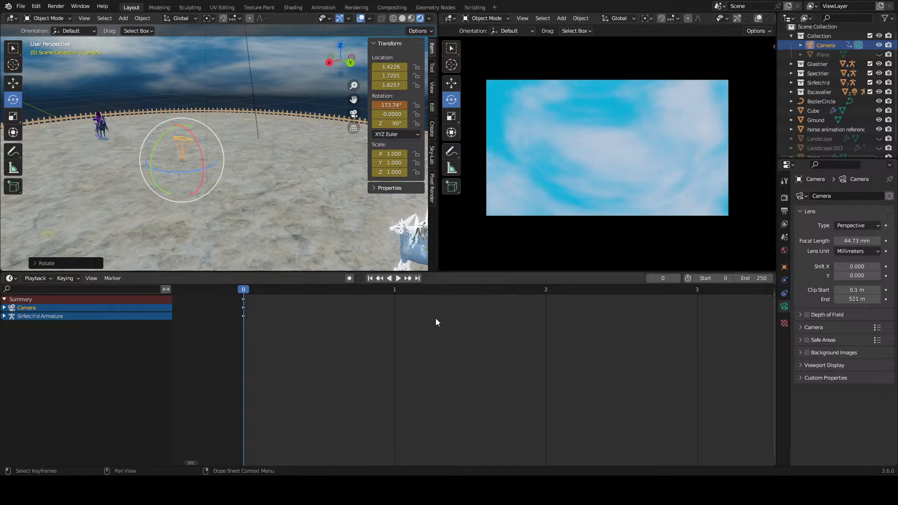
pyautogui.moveTo(261, 186); pyautogui.dragTo(329, 171, button='middle')
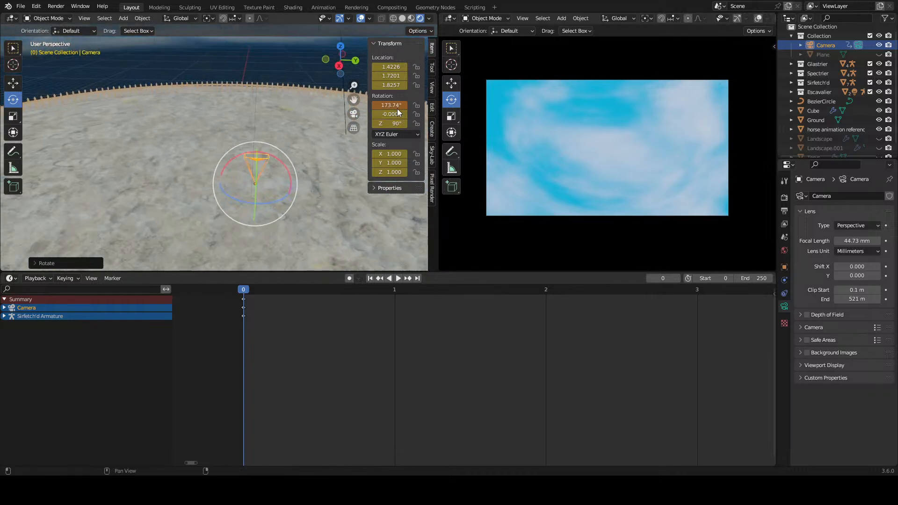
pyautogui.rightClick(391, 107)
pyautogui.click(381, 115)
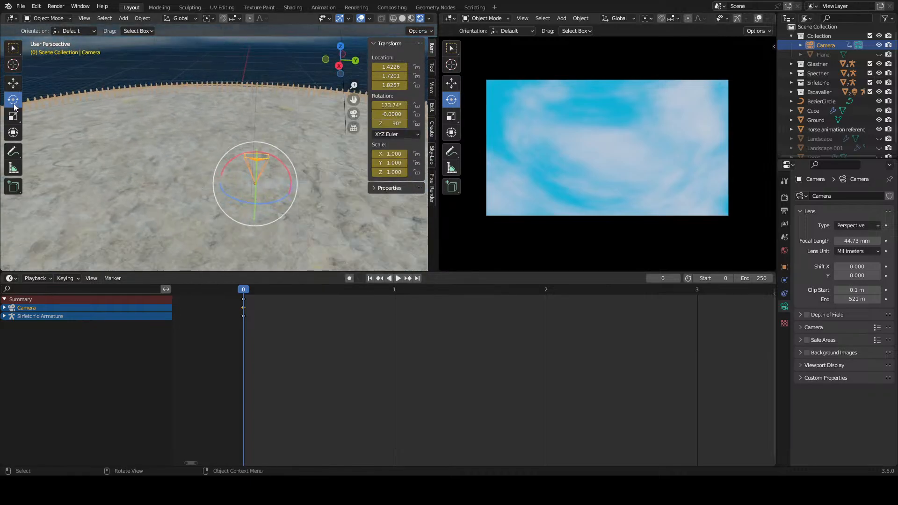
# Step: Enable automatic keyframing and raise the camera along Z to about 21.877 m above the arena at frame 0
pyautogui.click(21, 88)
pyautogui.moveTo(248, 147)
pyautogui.mouseDown(button='middle')
pyautogui.moveTo(220, 132)
pyautogui.moveTo(258, 160)
pyautogui.mouseUp(button='middle')
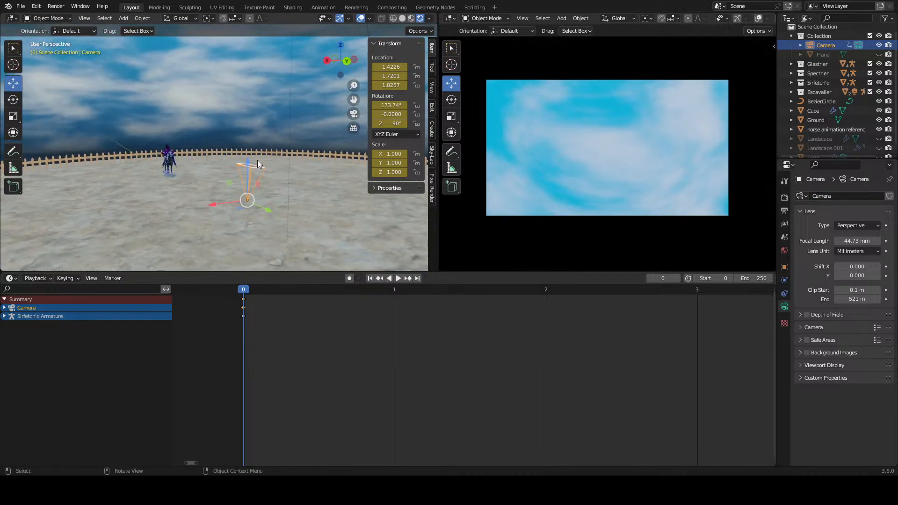
pyautogui.press('g')
pyautogui.press('z')
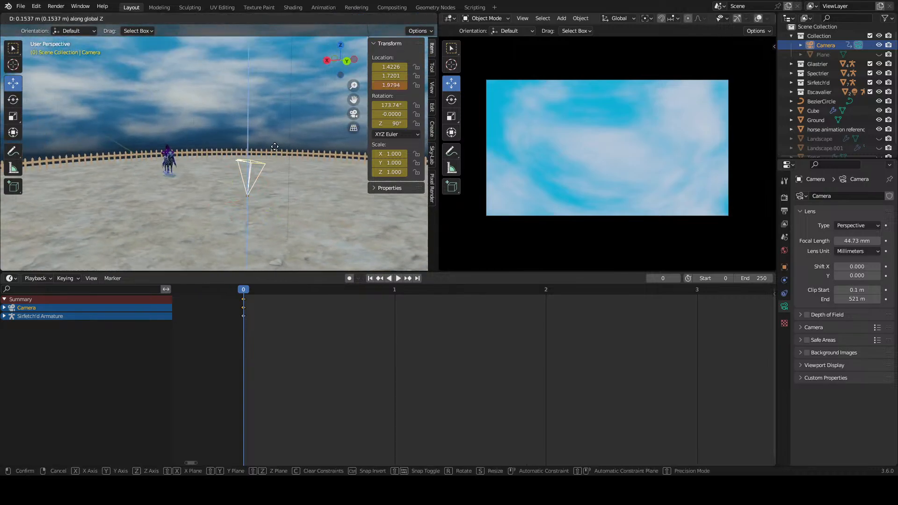
pyautogui.press('Escape')
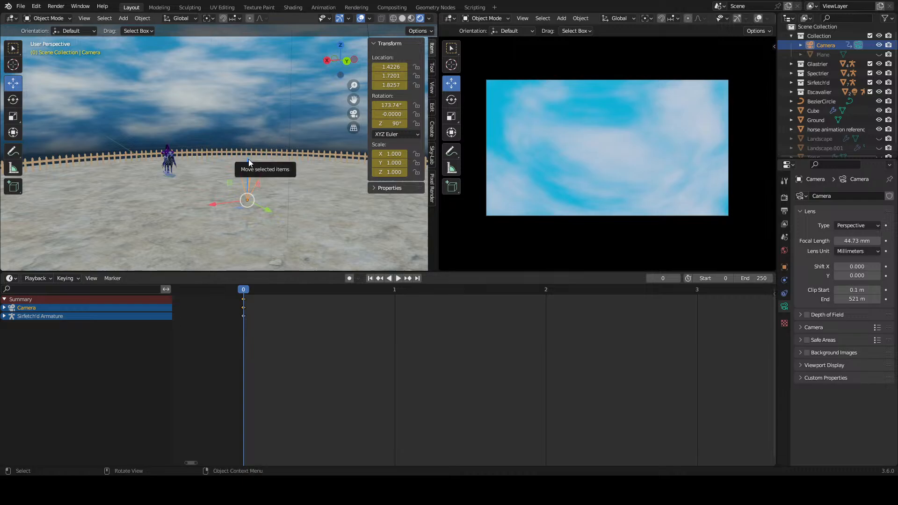
pyautogui.moveTo(249, 159); pyautogui.dragTo(254, 150, button='middle')
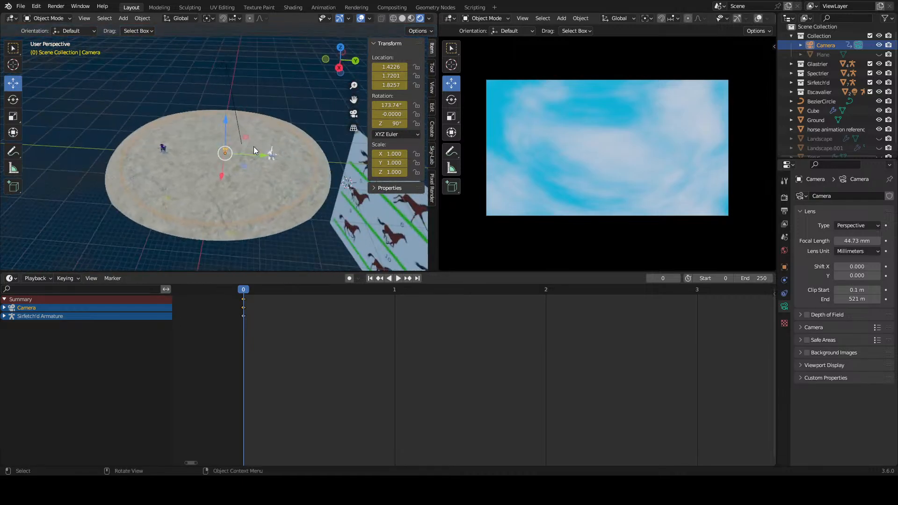
pyautogui.moveTo(225, 122); pyautogui.dragTo(227, 24)
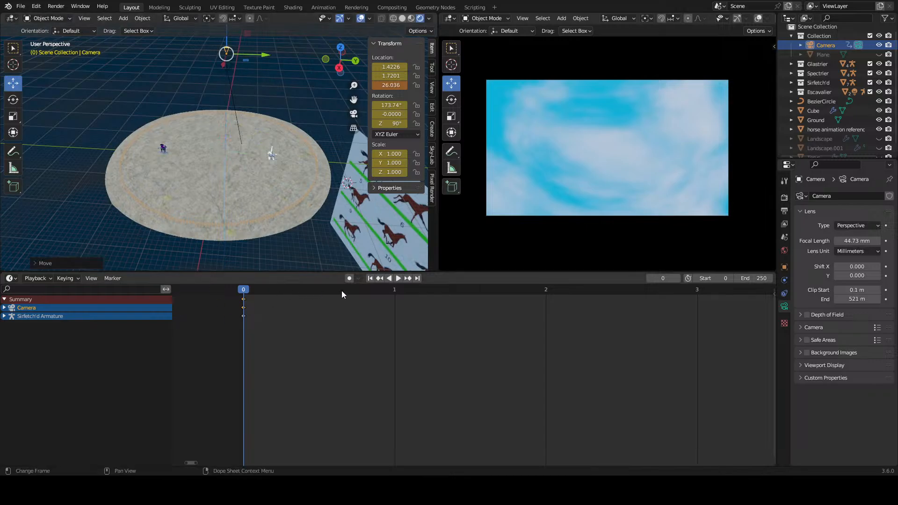
pyautogui.hotkey('ctrl', 'z')
pyautogui.moveTo(228, 115); pyautogui.dragTo(241, 64)
pyautogui.moveTo(241, 64); pyautogui.dragTo(171, 125, button='middle')
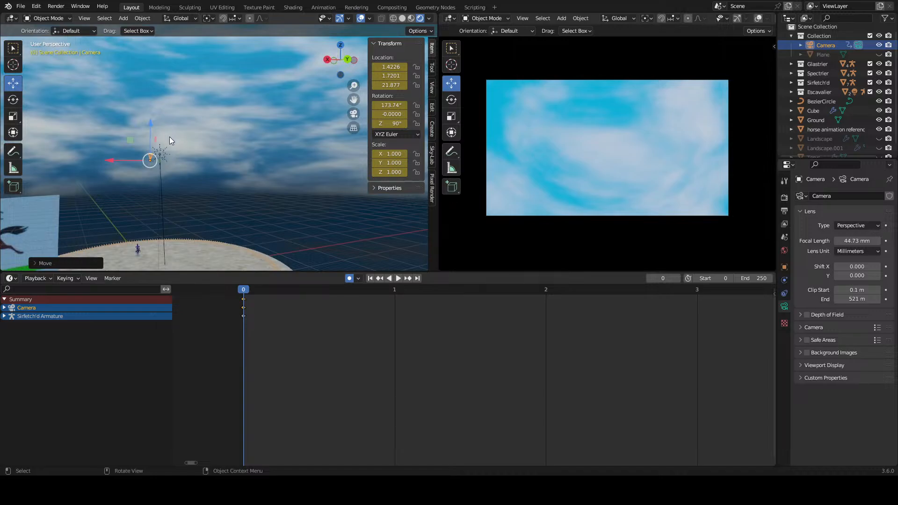
# Step: Activate the Rotate tool for the camera and advance the animation to frame 4
pyautogui.hotkey('shift', 'space')
pyautogui.press('r')
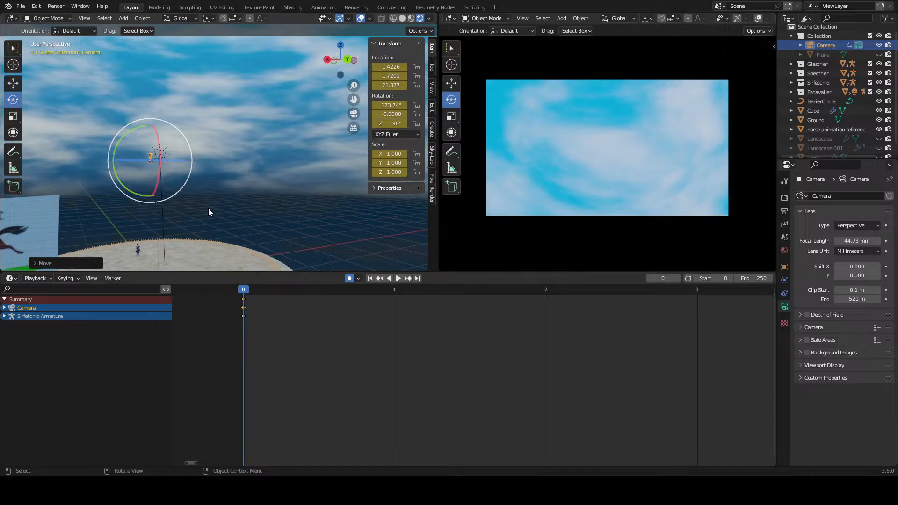
pyautogui.press('Right')
pyautogui.scroll(-4, 451, 318)
pyautogui.scroll(-15, 515, 338)
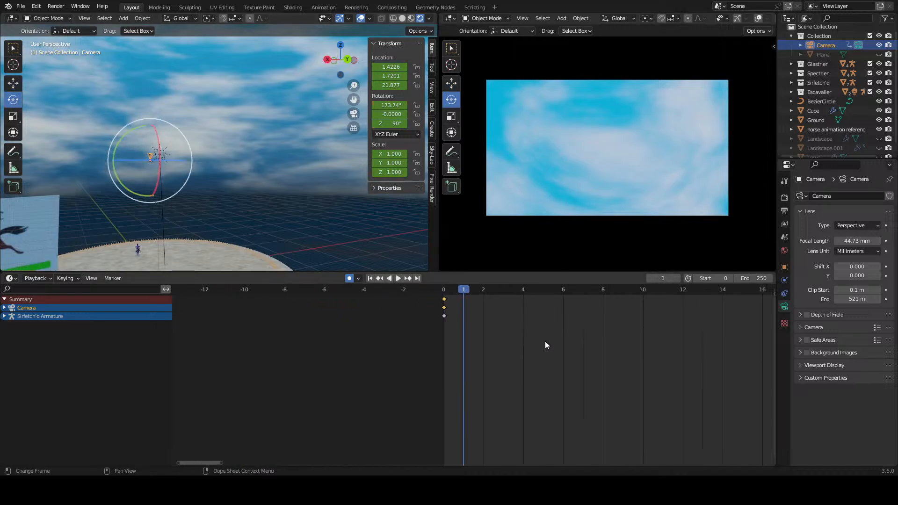
pyautogui.moveTo(599, 346); pyautogui.dragTo(463, 346, button='middle')
pyautogui.scroll(-4, 439, 339)
pyautogui.scroll(4, 403, 330)
pyautogui.moveTo(402, 331); pyautogui.dragTo(338, 320, button='middle')
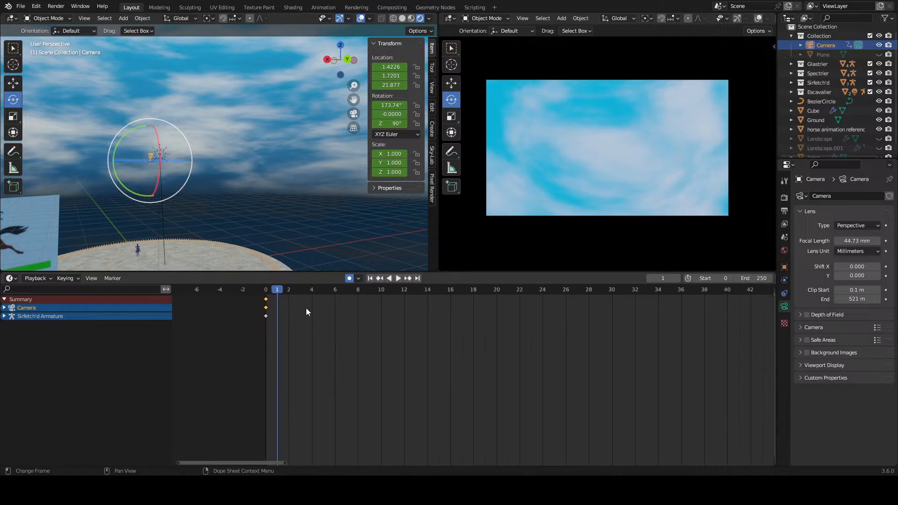
pyautogui.scroll(4, 299, 306)
pyautogui.press('space')
pyautogui.press('space')
# Step: Try freehand camera tilts of about 36.072° and 150.68° about X at frame 4, undoing each
pyautogui.moveTo(134, 131); pyautogui.dragTo(229, 180)
pyautogui.scroll(-4, 621, 179)
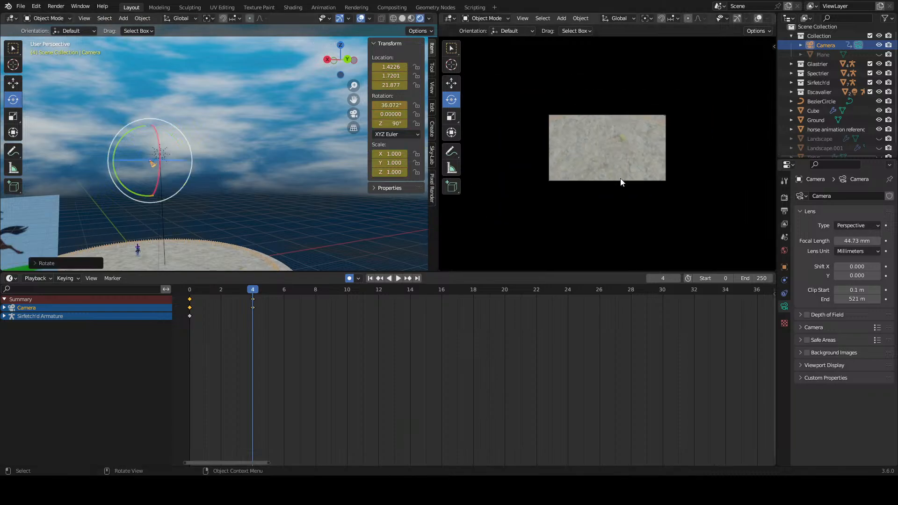
pyautogui.scroll(2, 619, 179)
pyautogui.hotkey('ctrl', 'z')
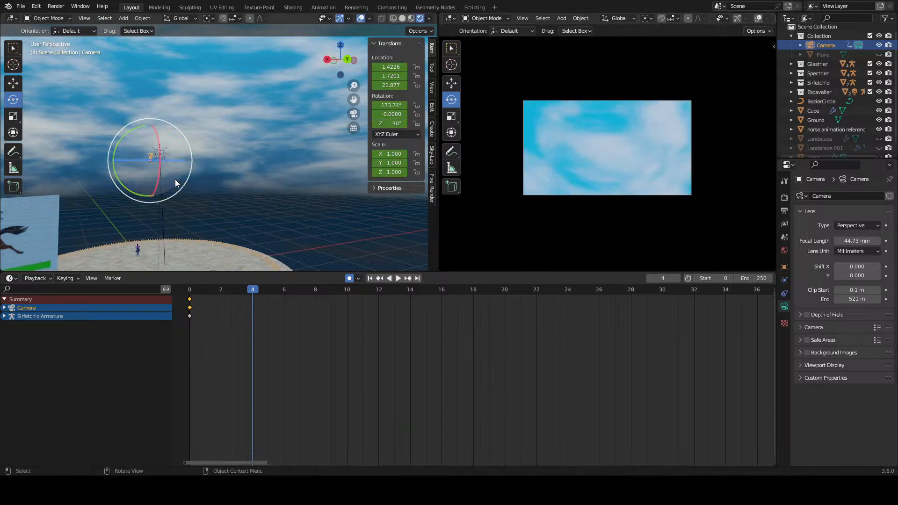
pyautogui.moveTo(180, 181); pyautogui.dragTo(272, 221, button='middle')
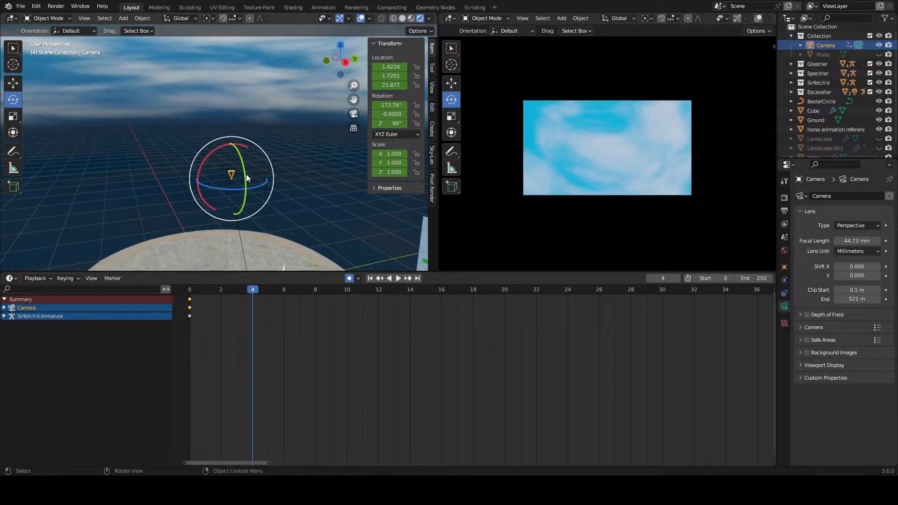
pyautogui.moveTo(246, 174); pyautogui.dragTo(257, 165)
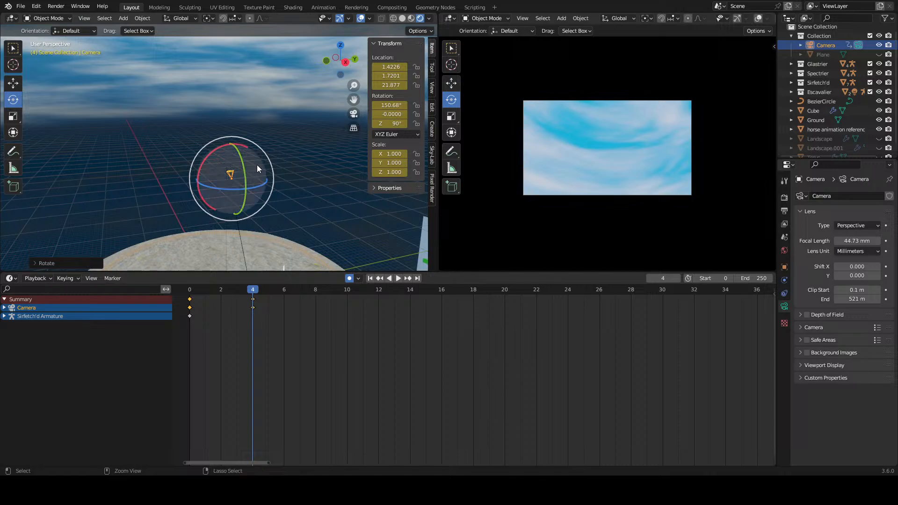
pyautogui.hotkey('ctrl', 'z')
# Step: Set the camera's X rotation to 90° at frame 4 and keyframe its location, rotation and scale
pyautogui.moveTo(262, 178); pyautogui.dragTo(287, 184, button='middle')
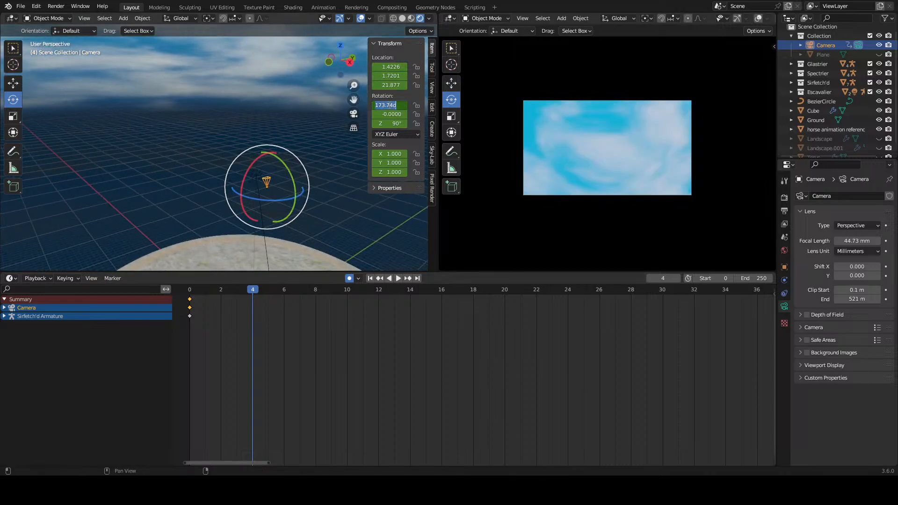
pyautogui.write('90')
pyautogui.press('Return')
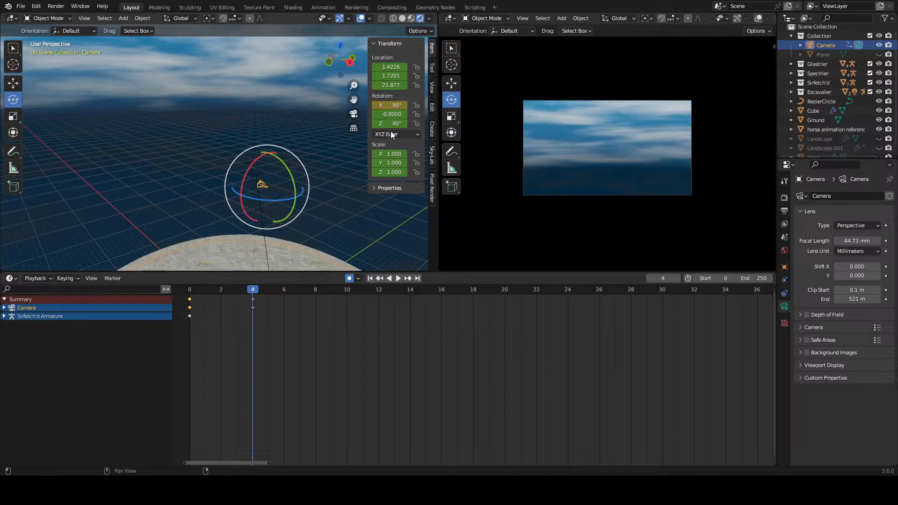
pyautogui.press('i')
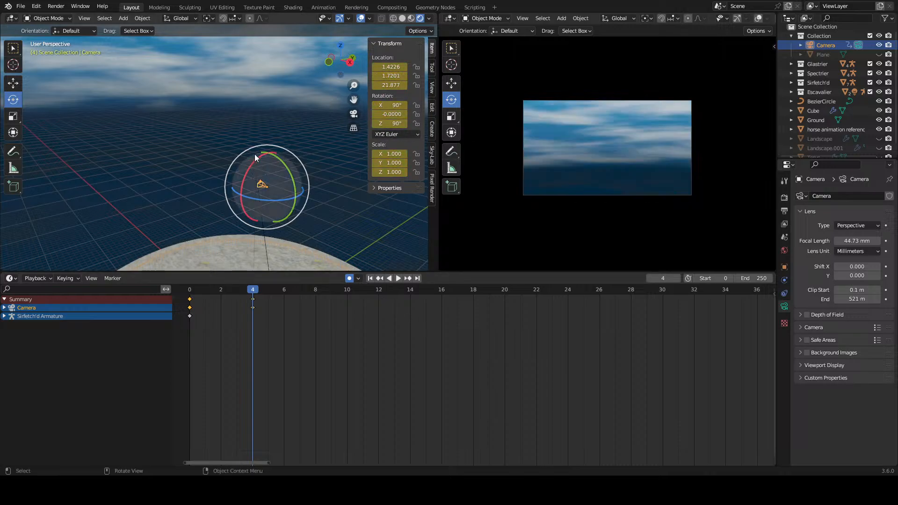
# Step: Lower the camera along Z to about 2.5723 m, just above the arena ground, at frame 4
pyautogui.click(12, 85)
pyautogui.moveTo(270, 148); pyautogui.dragTo(269, 163)
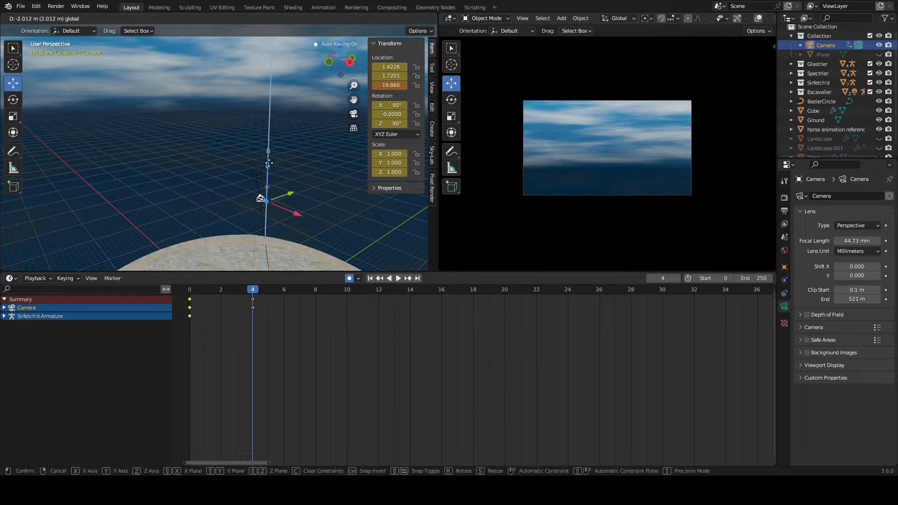
pyautogui.moveTo(272, 225); pyautogui.dragTo(273, 225)
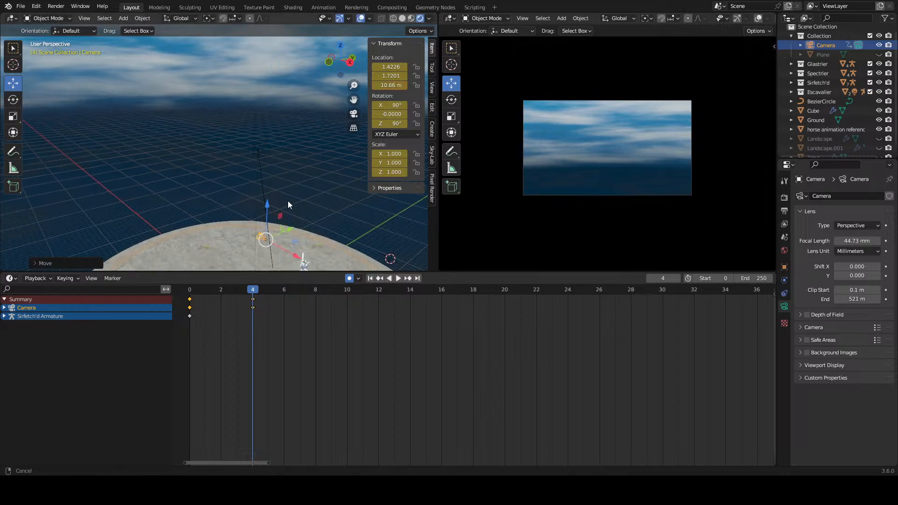
pyautogui.moveTo(288, 201); pyautogui.dragTo(232, 158, button='middle')
pyautogui.moveTo(233, 158); pyautogui.dragTo(223, 213)
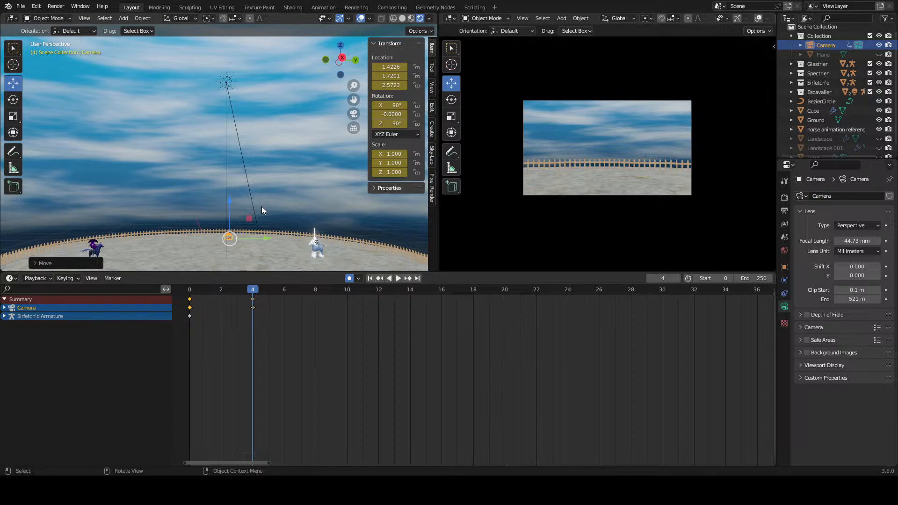
# Step: Play back the camera's drop from the start of the animation
pyautogui.click(305, 338)
pyautogui.moveTo(305, 338); pyautogui.dragTo(402, 325, button='middle')
pyautogui.scroll(7, 405, 322)
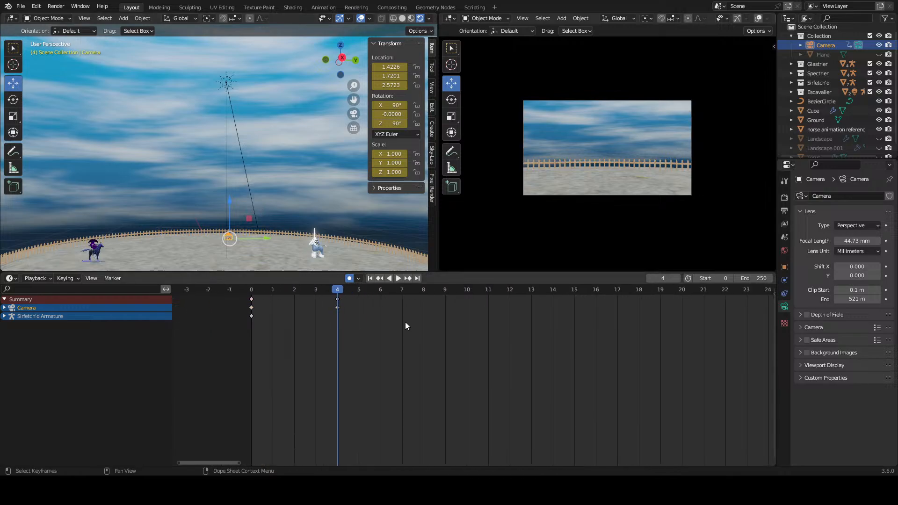
pyautogui.moveTo(295, 286); pyautogui.dragTo(201, 310)
pyautogui.press('space')
pyautogui.press('space')
# Step: Move the camera's end keyframe to frame 30 and return to frame 0
pyautogui.scroll(-5, 288, 305)
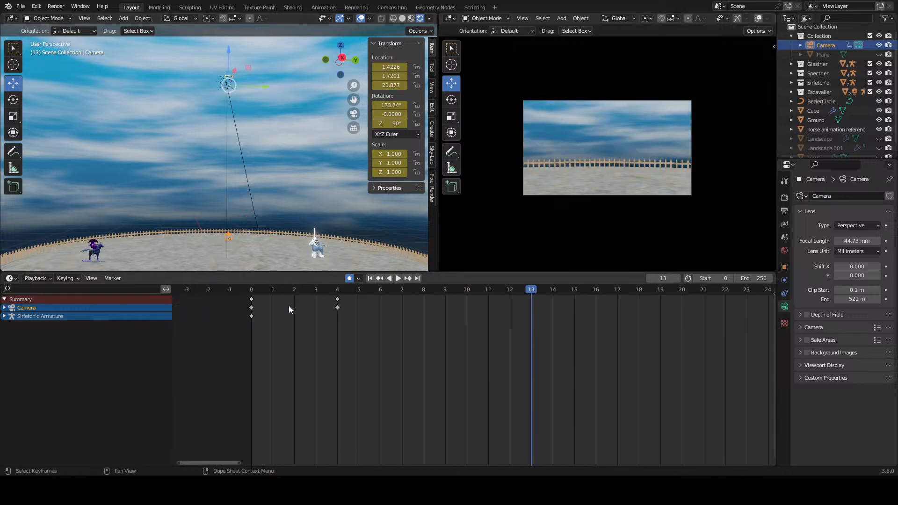
pyautogui.scroll(-2, 355, 320)
pyautogui.moveTo(400, 307); pyautogui.dragTo(699, 335)
pyautogui.click(707, 335)
pyautogui.moveTo(526, 292); pyautogui.dragTo(346, 301)
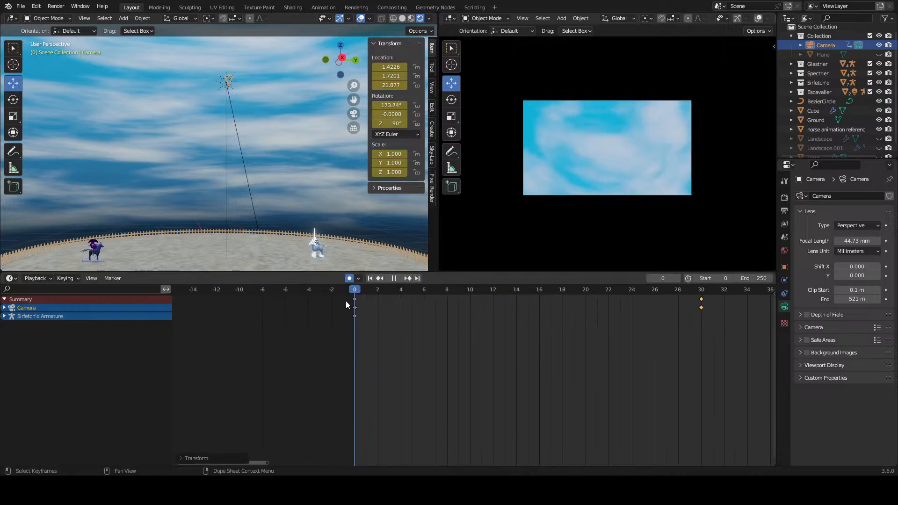
# Step: Check the scene's output format and frame rate, and return to the render settings
pyautogui.scroll(-1, 529, 305)
pyautogui.click(785, 197)
pyautogui.click(785, 211)
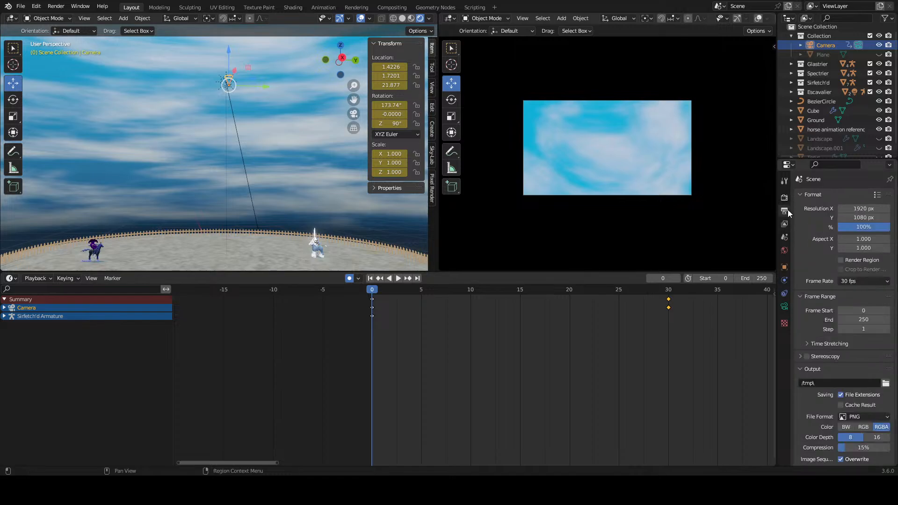
pyautogui.click(785, 197)
# Step: Play the animation to judge the speed of the camera's drop up to frame 30
pyautogui.scroll(-2, 558, 368)
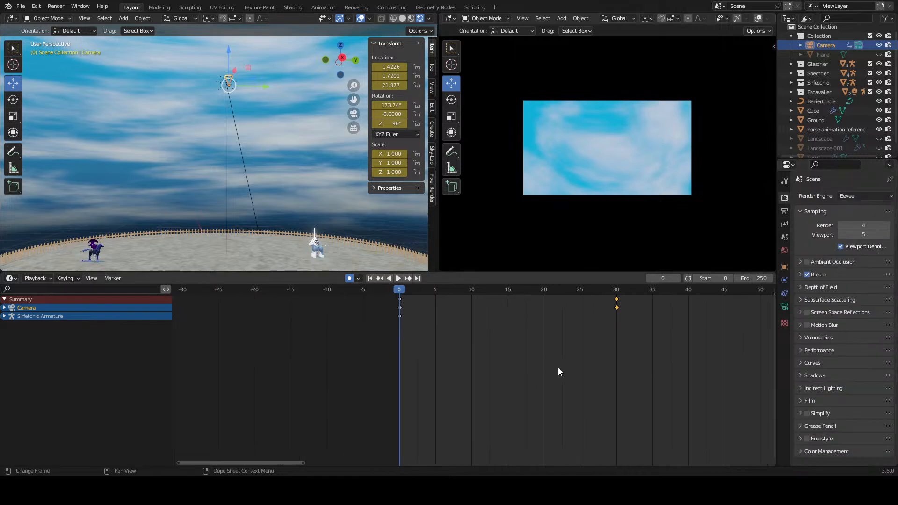
pyautogui.moveTo(505, 356); pyautogui.dragTo(363, 352, button='middle')
pyautogui.moveTo(535, 354); pyautogui.dragTo(419, 360, button='middle')
pyautogui.press('space')
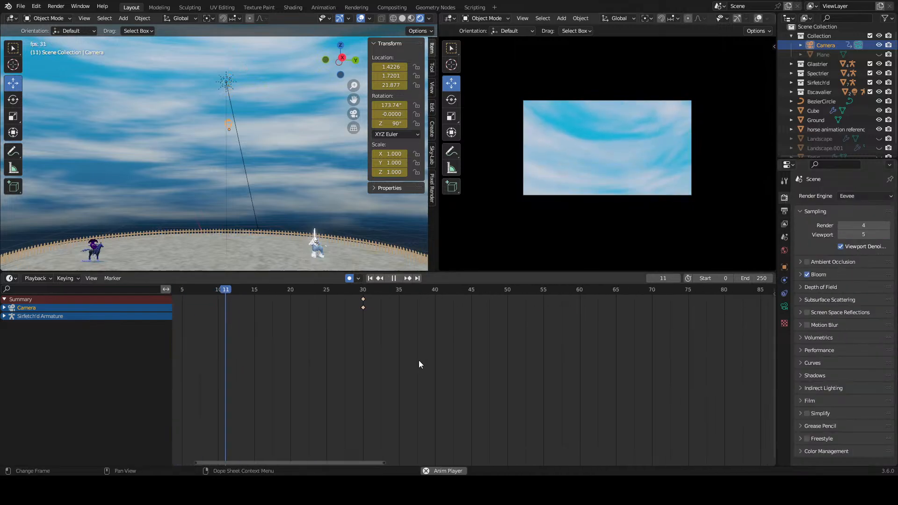
# Step: Move the camera's end keyframe to frame 40 and replay the drop from the start
pyautogui.moveTo(363, 309); pyautogui.dragTo(438, 310)
pyautogui.click(350, 290)
pyautogui.press('space')
pyautogui.moveTo(350, 291); pyautogui.dragTo(142, 299)
pyautogui.press('space')
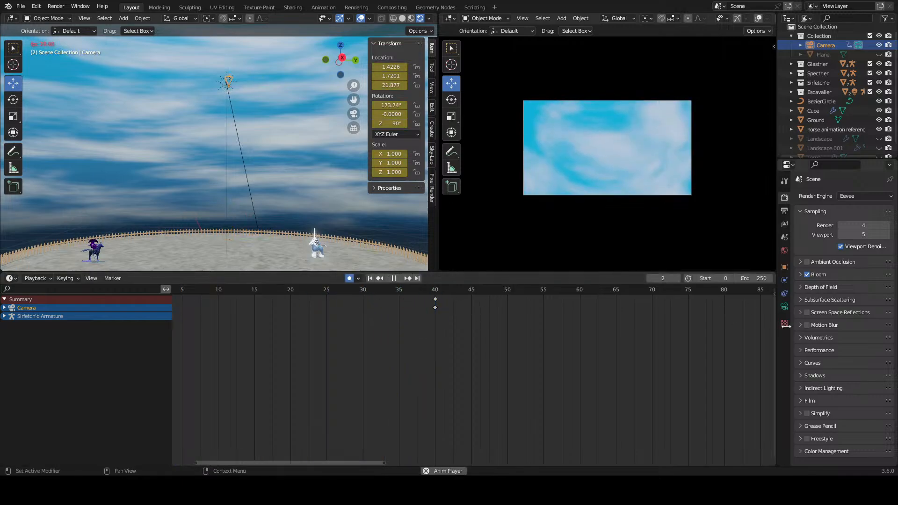
pyautogui.press('space')
# Step: Move the camera's end keyframe to frame 80 and replay the drop from frame 0
pyautogui.scroll(-2, 477, 345)
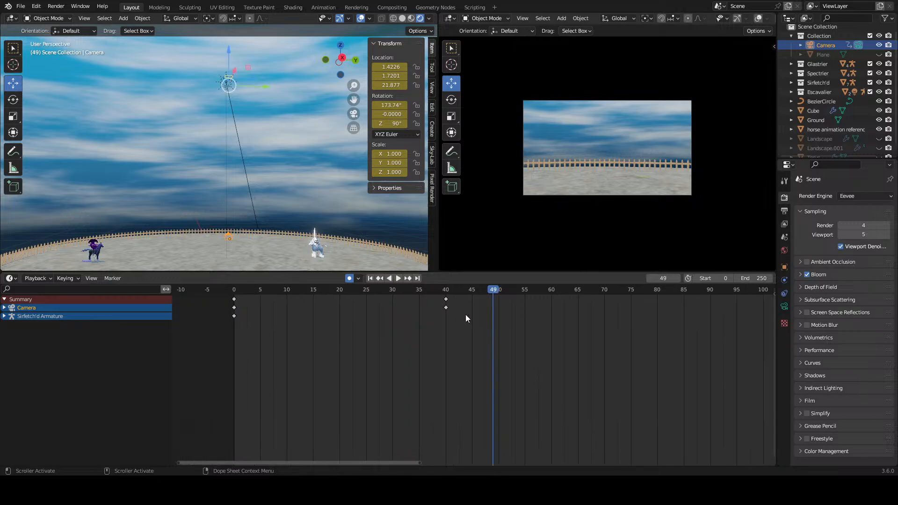
pyautogui.moveTo(446, 308); pyautogui.dragTo(657, 308)
pyautogui.moveTo(559, 290); pyautogui.dragTo(224, 299)
pyautogui.press('space')
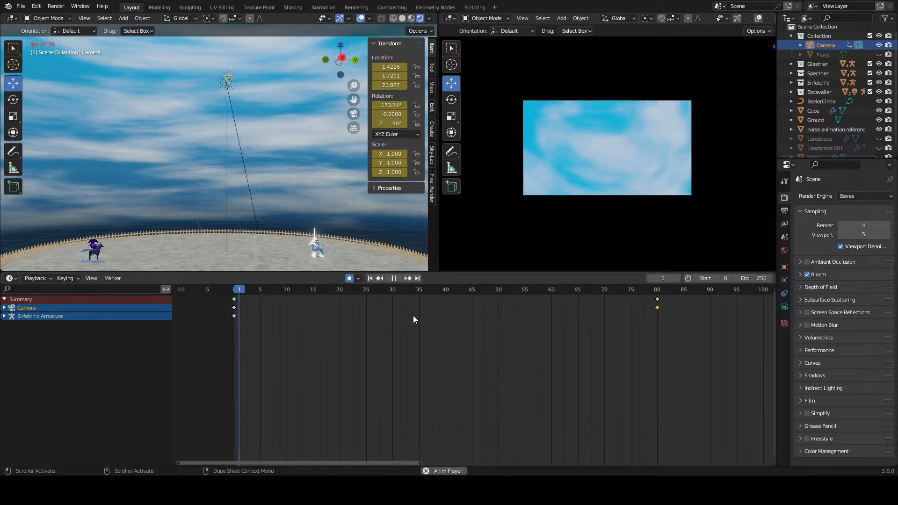
pyautogui.click(237, 292)
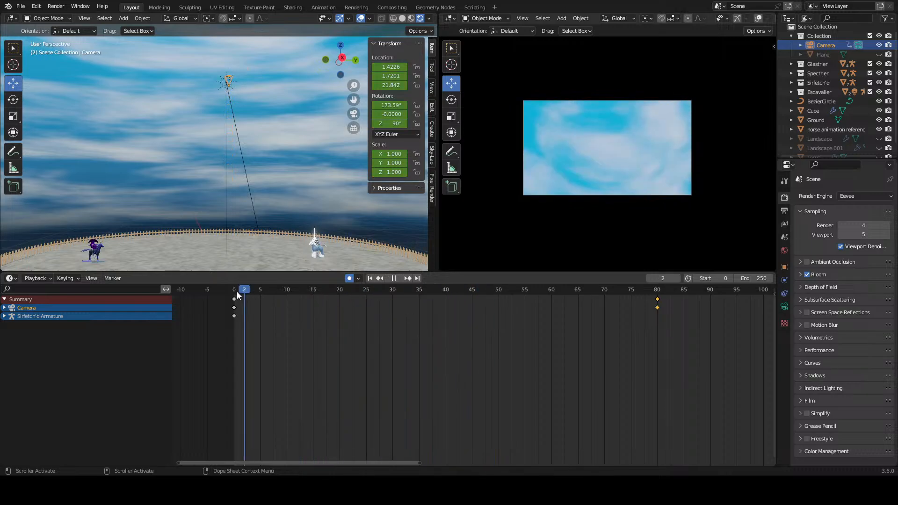
# Step: Duplicate the camera's frame 0 keyframe to frame 20 so the camera holds on the sky
pyautogui.rightClick(235, 309)
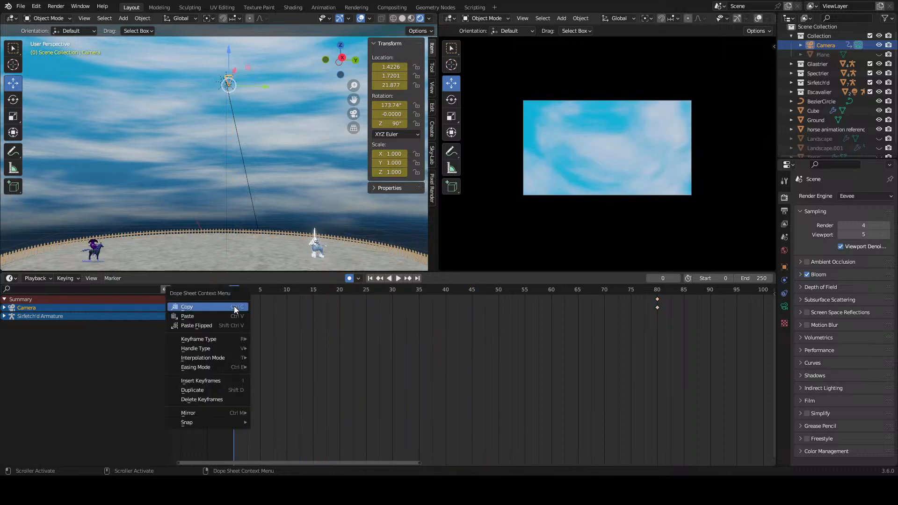
pyautogui.click(206, 390)
pyautogui.click(358, 392)
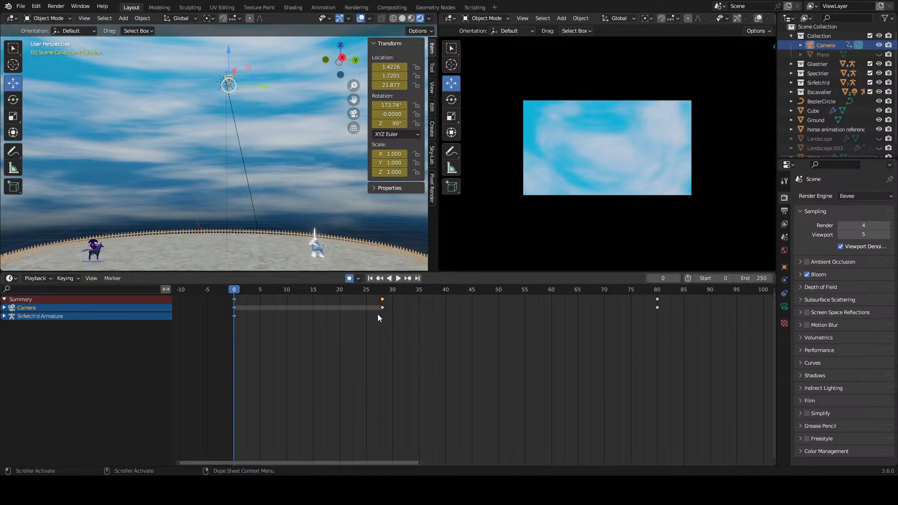
pyautogui.moveTo(379, 308); pyautogui.dragTo(337, 309)
# Step: Move the camera's end keyframe to frame 100 and play back the sky hold and drop
pyautogui.scroll(-3, 471, 319)
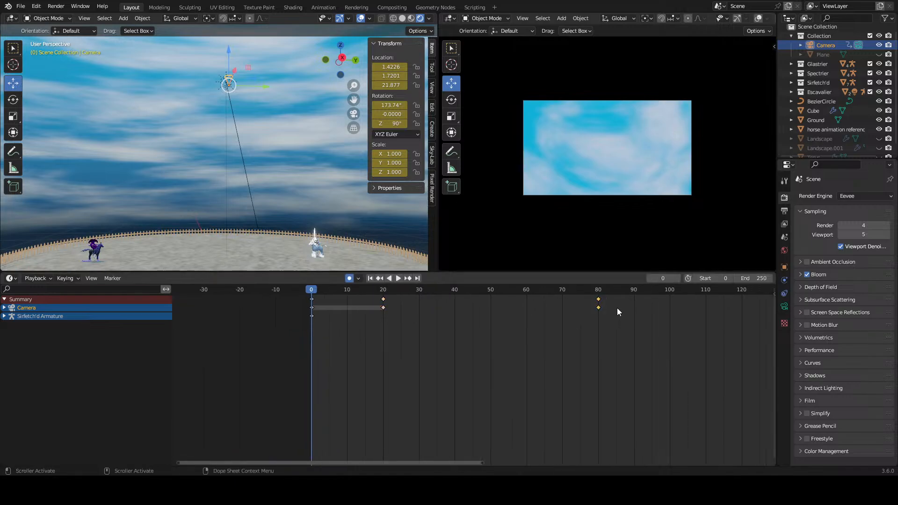
pyautogui.moveTo(598, 307); pyautogui.dragTo(670, 314)
pyautogui.scroll(-5, 548, 335)
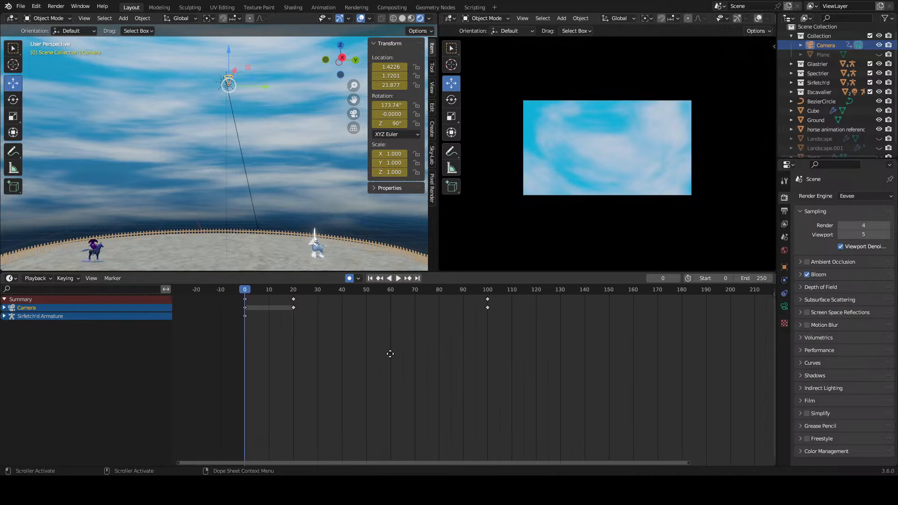
pyautogui.press('space')
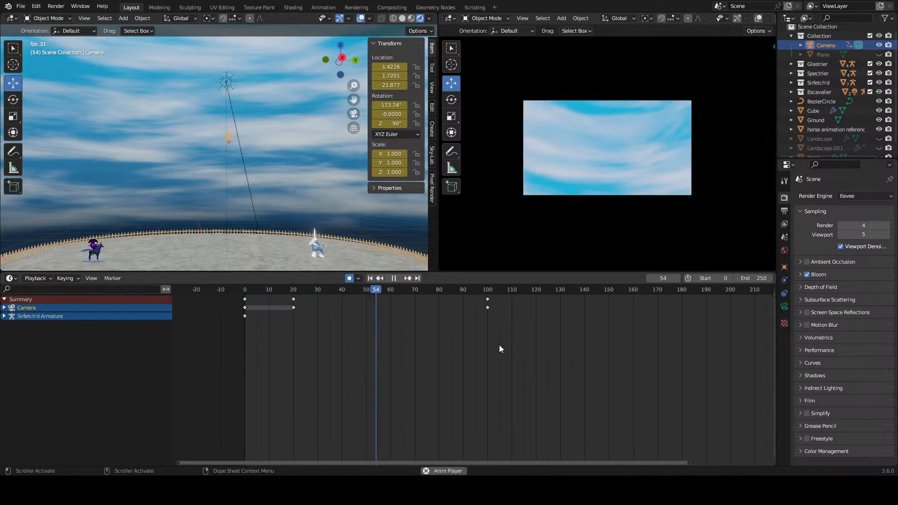
pyautogui.press('space')
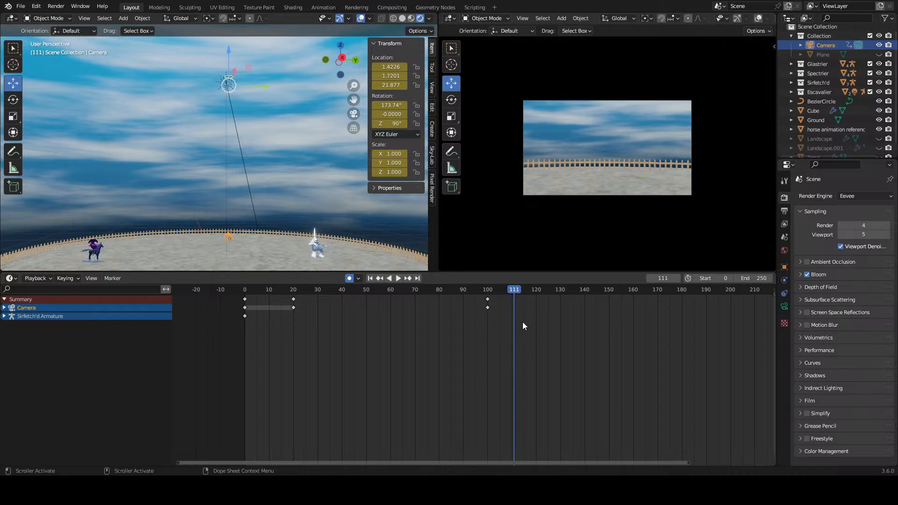
# Step: Select the camera's keyframe at frame 100 and set the current frame to 20
pyautogui.click(490, 307)
pyautogui.click(293, 290)
pyautogui.press('space')
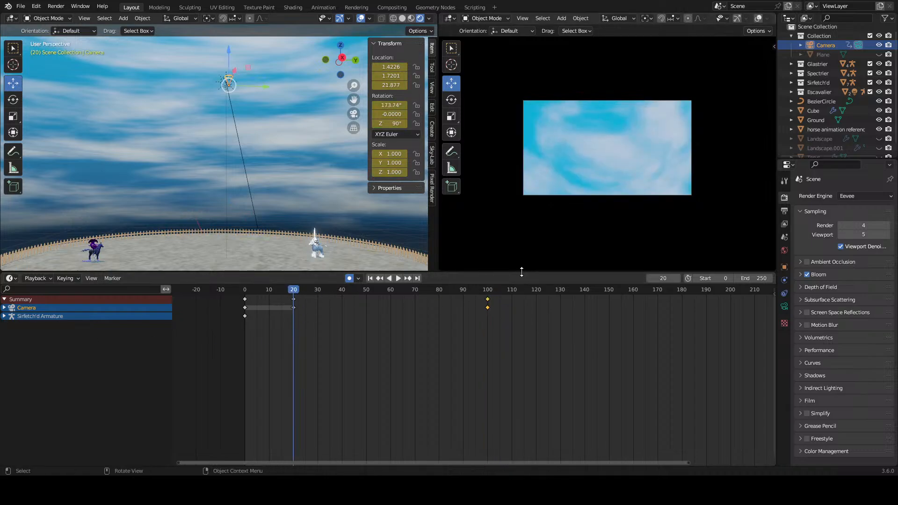
# Step: Split the timeline area horizontally and change the upper half to the Graph Editor
pyautogui.moveTo(522, 272)
pyautogui.mouseDown()
pyautogui.moveTo(521, 298)
pyautogui.moveTo(518, 288)
pyautogui.mouseUp()
pyautogui.rightClick(479, 290)
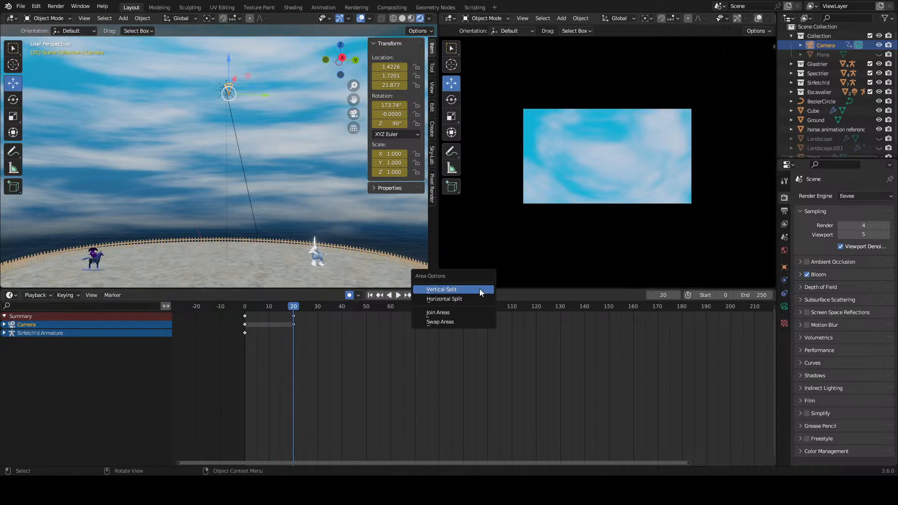
pyautogui.click(454, 299)
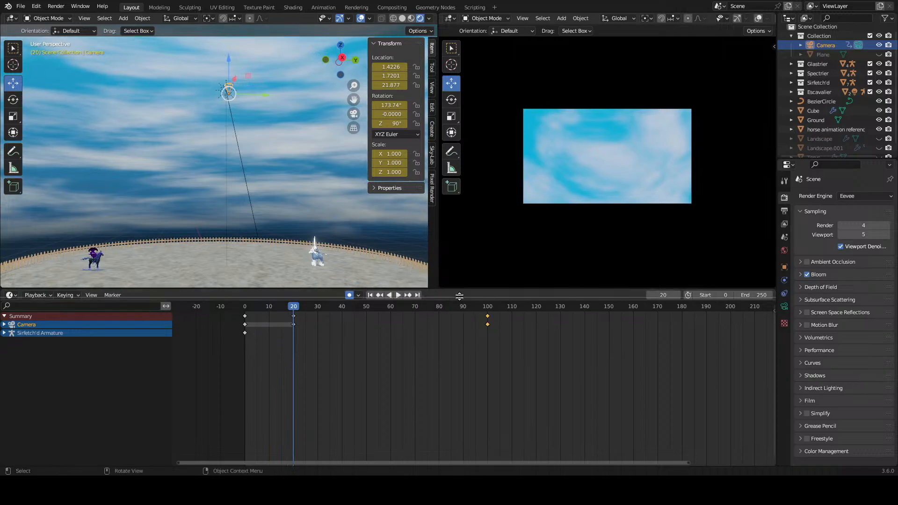
pyautogui.click(450, 378)
pyautogui.click(9, 296)
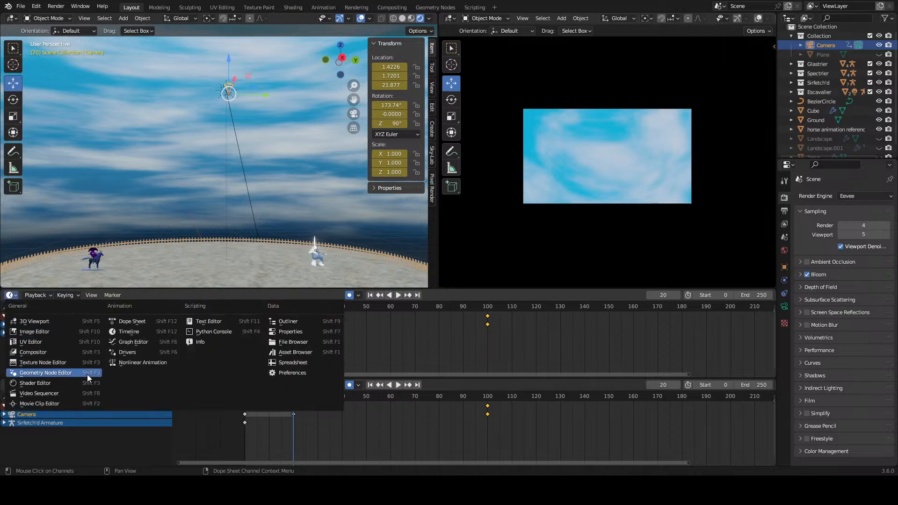
pyautogui.click(147, 338)
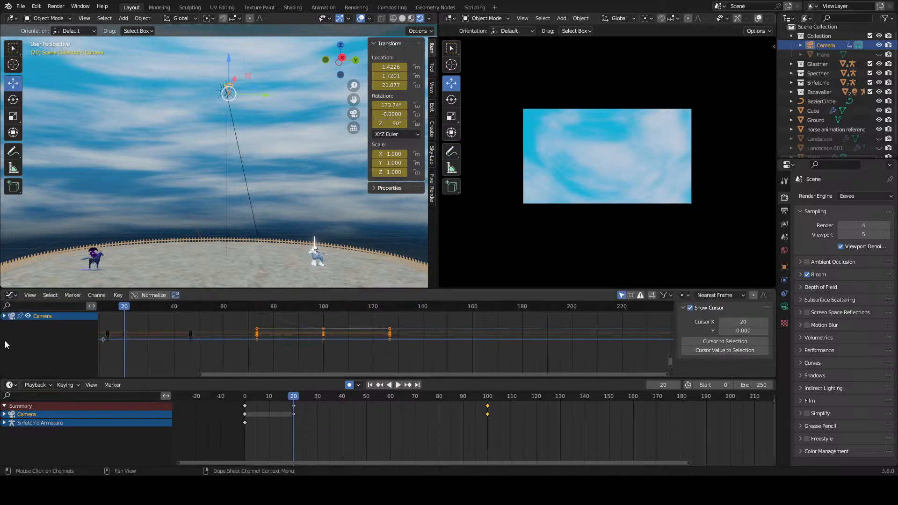
# Step: Expand the CameraAction and Object Transforms channels in the Graph Editor and frame all the curves
pyautogui.click(4, 317)
pyautogui.press('Home')
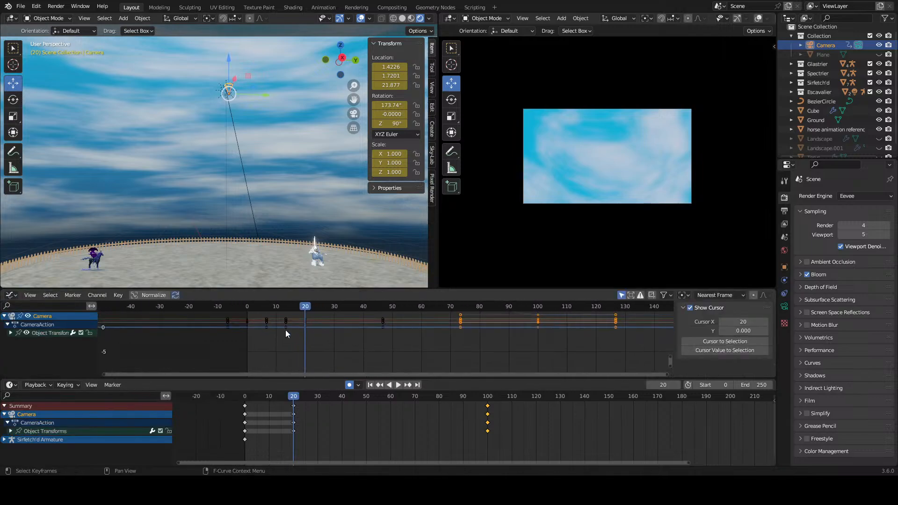
pyautogui.click(10, 431)
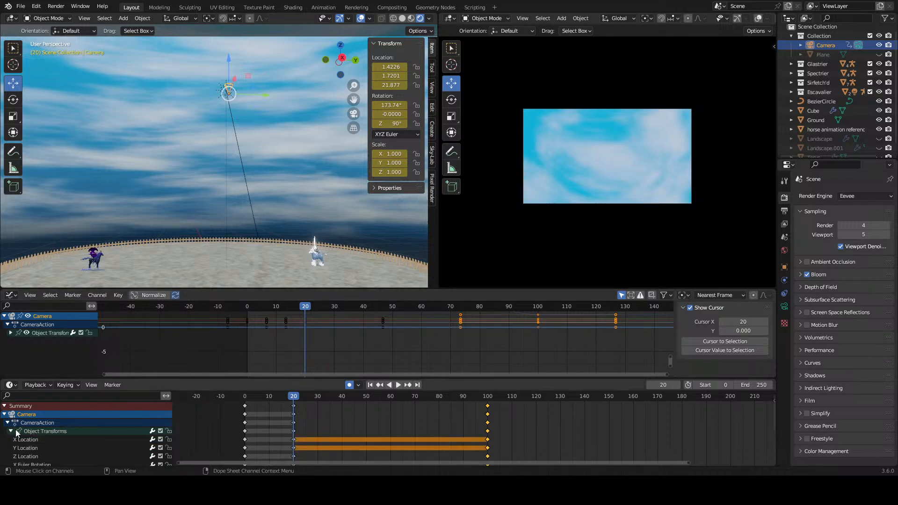
pyautogui.scroll(-1, 83, 430)
pyautogui.click(10, 414)
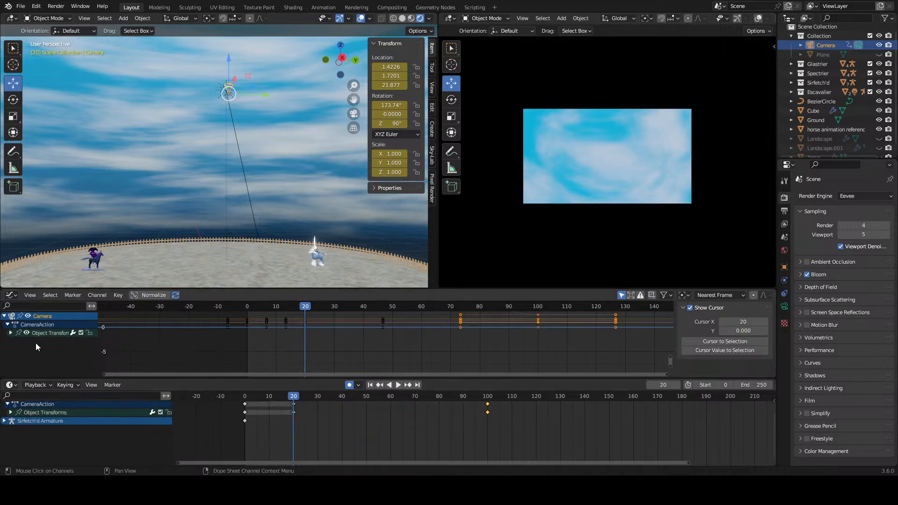
pyautogui.click(7, 326)
pyautogui.click(7, 324)
pyautogui.click(10, 333)
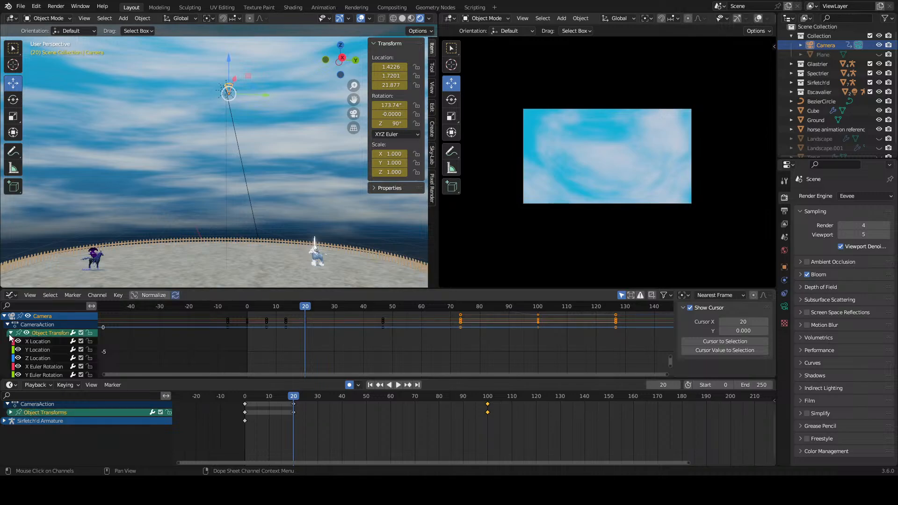
# Step: Select the camera's Z Location curve among the transform channels in the Graph Editor
pyautogui.scroll(-3, 60, 350)
pyautogui.scroll(3, 60, 349)
pyautogui.scroll(5, 414, 360)
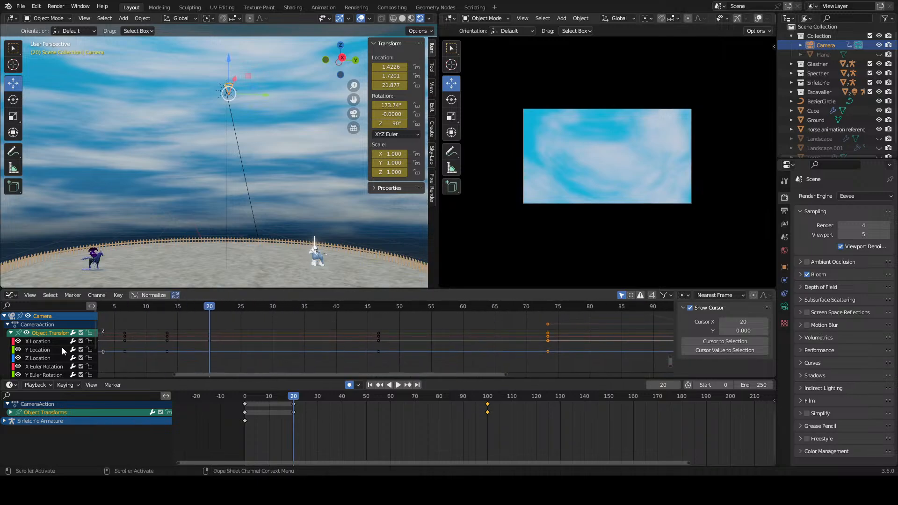
pyautogui.scroll(-2, 62, 351)
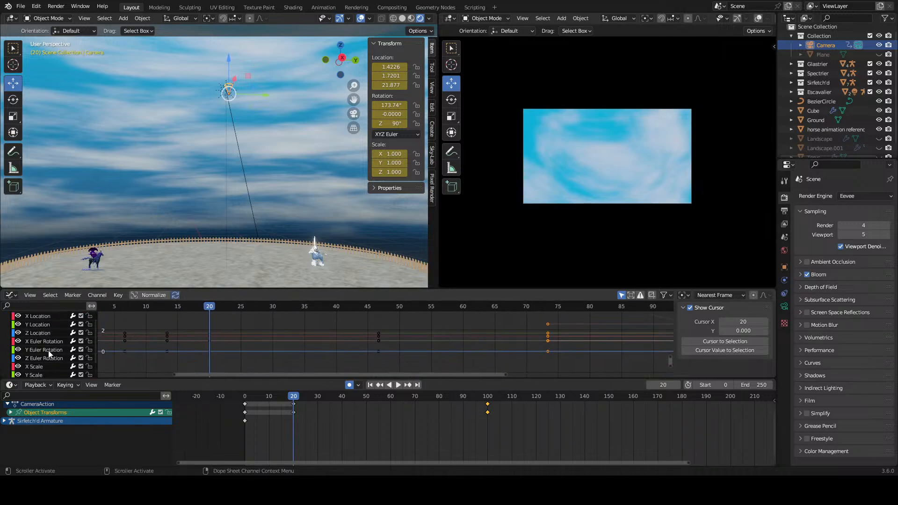
pyautogui.scroll(2, 49, 349)
pyautogui.click(52, 337)
pyautogui.keyDown('shift'); pyautogui.click(49, 345); pyautogui.keyUp('shift')
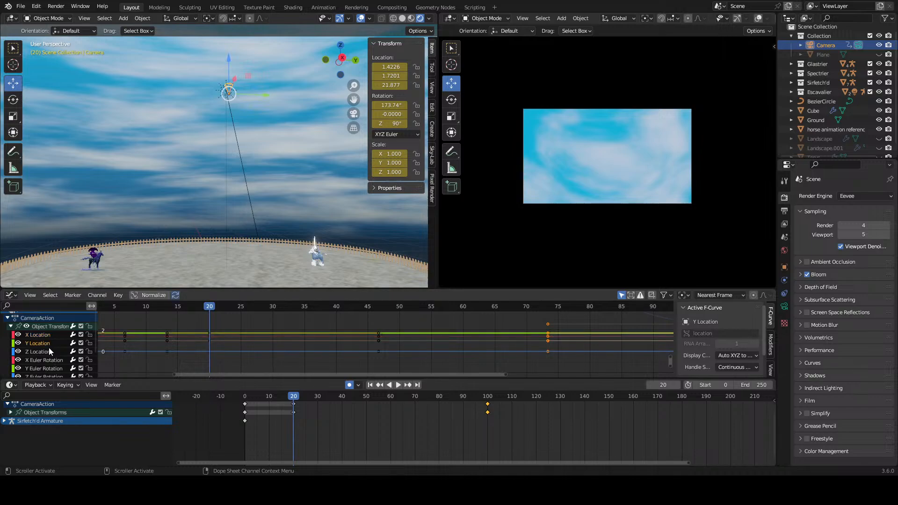
pyautogui.keyDown('shift'); pyautogui.click(47, 352); pyautogui.keyUp('shift')
# Step: Enlarge the Graph Editor area upward and bring the start of the Z Location curve into view
pyautogui.scroll(-4, 542, 353)
pyautogui.scroll(-4, 544, 351)
pyautogui.moveTo(556, 341); pyautogui.dragTo(439, 376, button='middle')
pyautogui.scroll(-5, 419, 353)
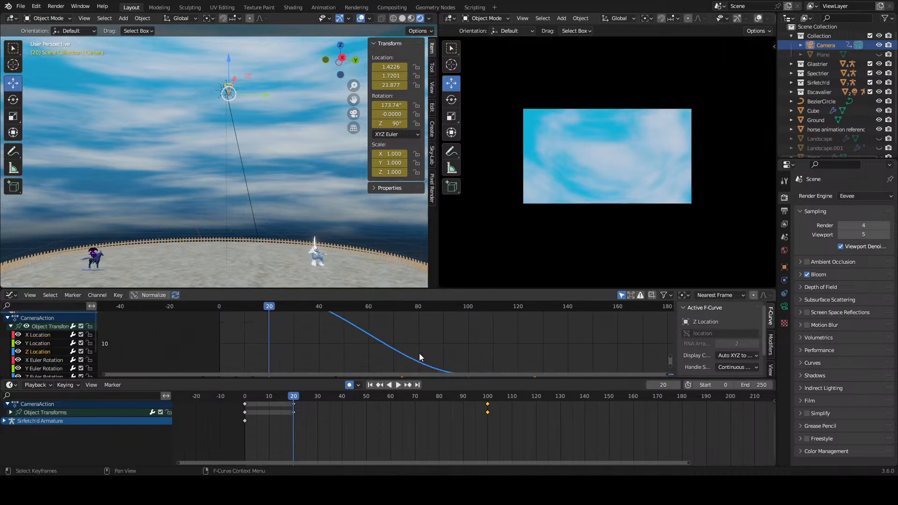
pyautogui.moveTo(470, 289); pyautogui.dragTo(515, 120)
pyautogui.moveTo(417, 204); pyautogui.dragTo(389, 216, button='middle')
# Step: Lower the right handle of the frame 20 Z Location keyframe to about frame 46.463 and 19.8 m, and replay the animation from the start
pyautogui.click(353, 192)
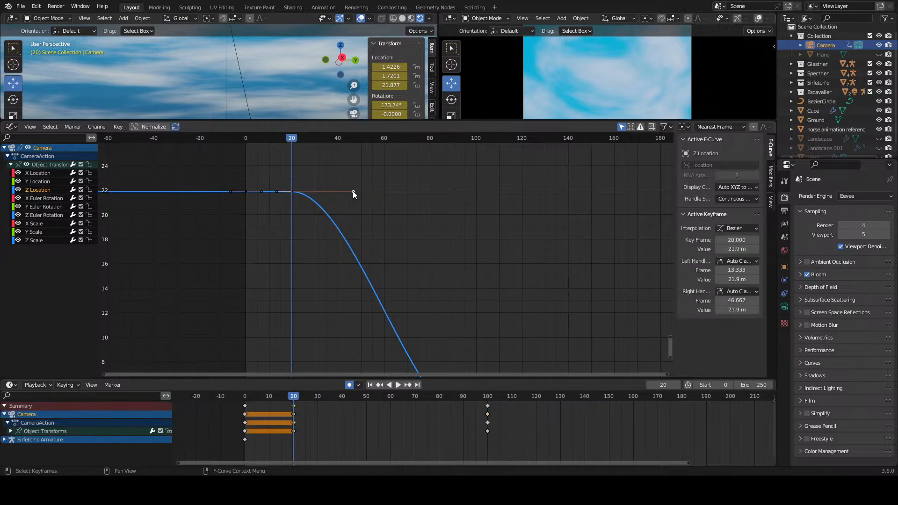
pyautogui.press('g')
pyautogui.click(353, 219)
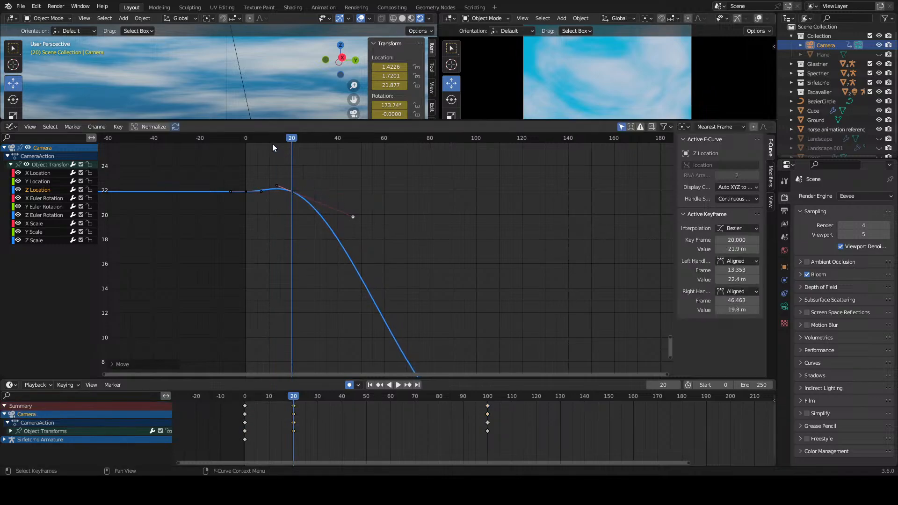
pyautogui.hotkey('shift', 'Left')
pyautogui.press('space')
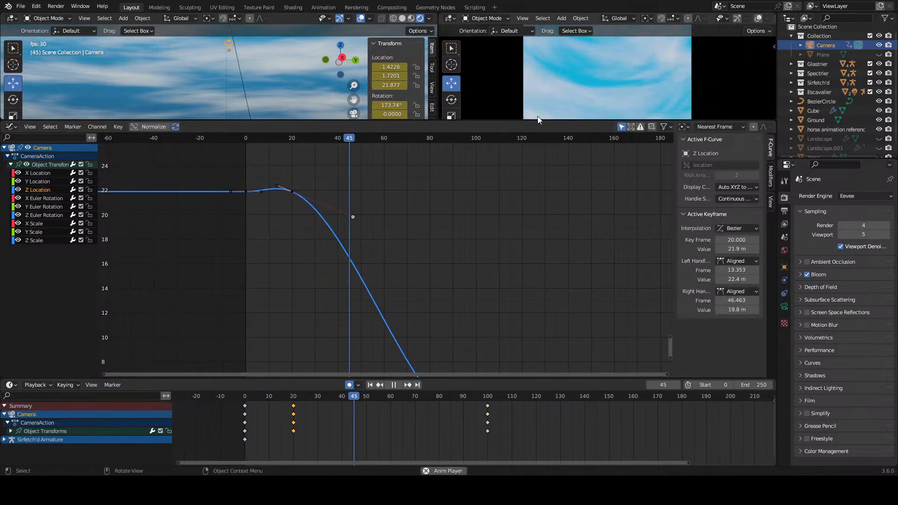
# Step: Undo the last handle change on the camera's frame 20 Z Location keyframe and replay the animation from the start
pyautogui.press('space')
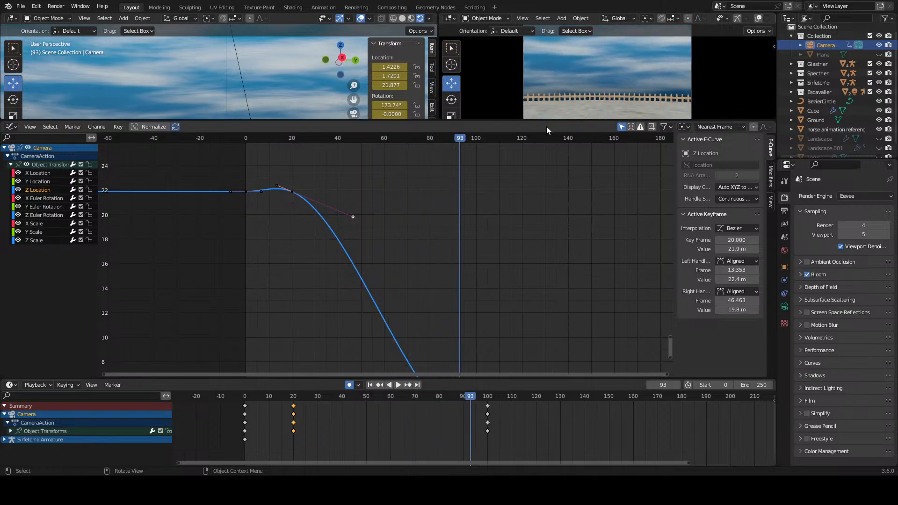
pyautogui.hotkey('ctrl', 'z')
pyautogui.hotkey('ctrl', 'z')
pyautogui.click(251, 144)
pyautogui.click(249, 141)
pyautogui.press('space')
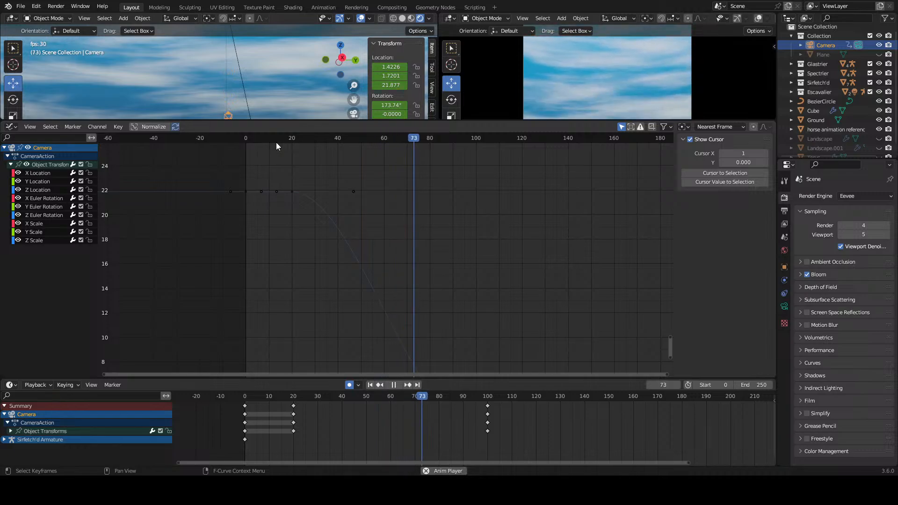
pyautogui.press('space')
# Step: Try pulling the right handle of the frame 20 Z Location keyframe down to about frame 25 and 18 m, replaying from the start
pyautogui.click(291, 191)
pyautogui.moveTo(354, 192); pyautogui.dragTo(303, 239)
pyautogui.click(253, 147)
pyautogui.click(247, 139)
pyautogui.press('space')
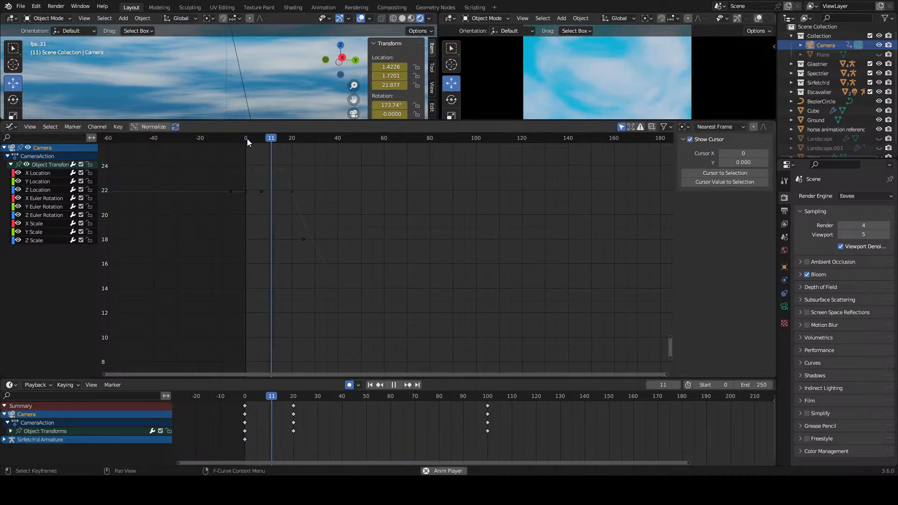
pyautogui.press('space')
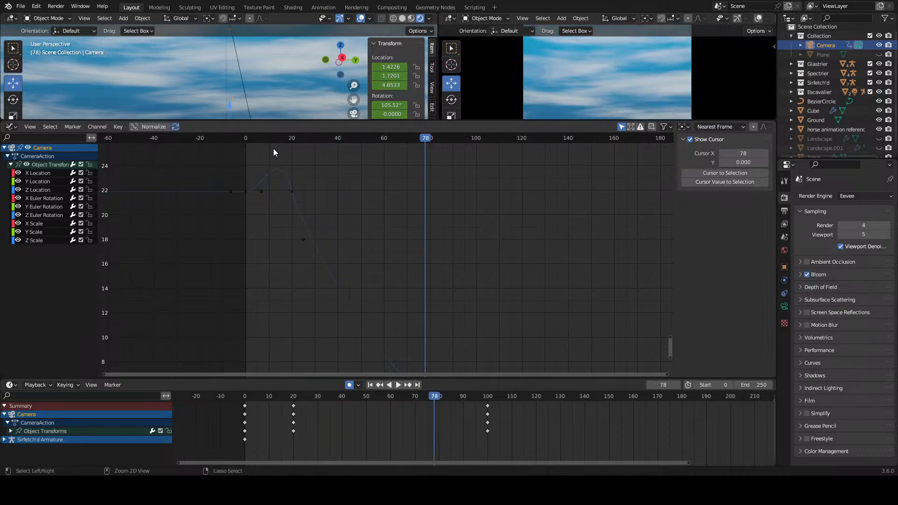
pyautogui.hotkey('ctrl', 'z')
pyautogui.hotkey('ctrl', 'z')
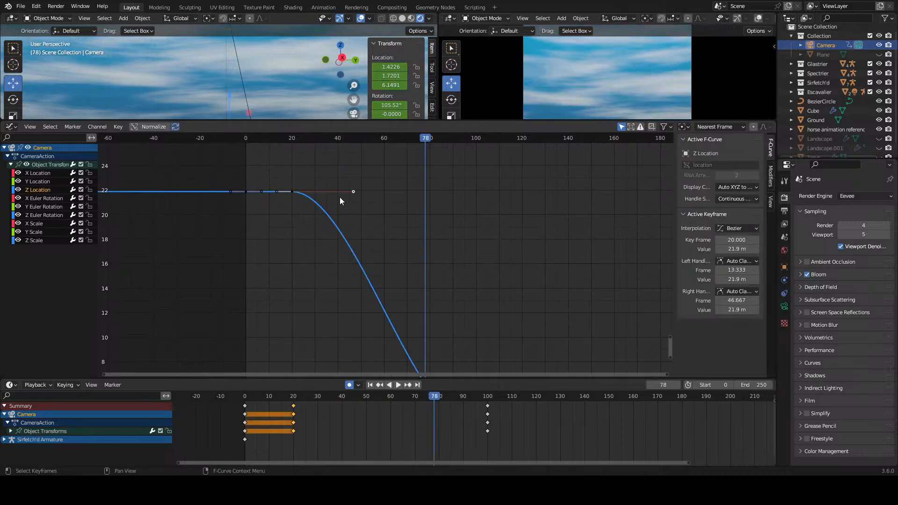
# Step: Select the camera's Z Euler Rotation channel, shrink the Graph Editor area slightly and set the current frame to 45
pyautogui.click(58, 218)
pyautogui.scroll(-1, 421, 277)
pyautogui.moveTo(445, 283); pyautogui.dragTo(437, 136, button='middle')
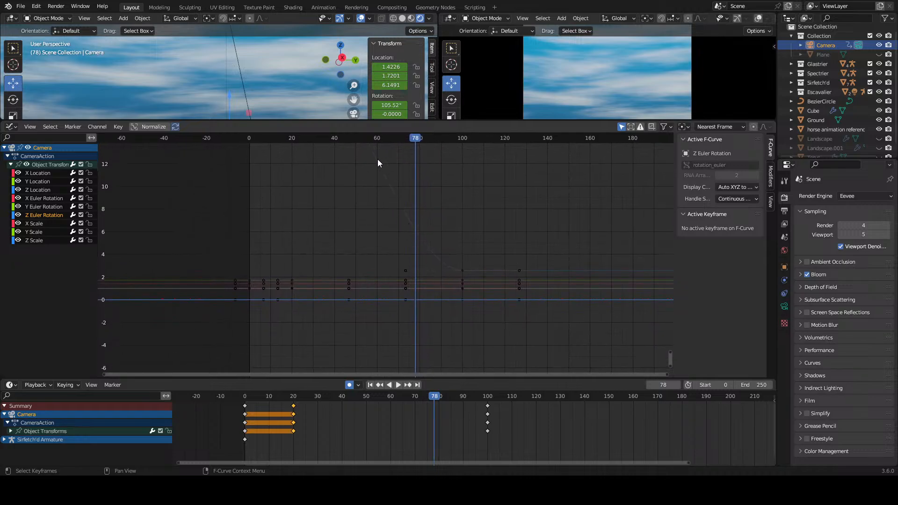
pyautogui.moveTo(399, 120); pyautogui.dragTo(344, 178)
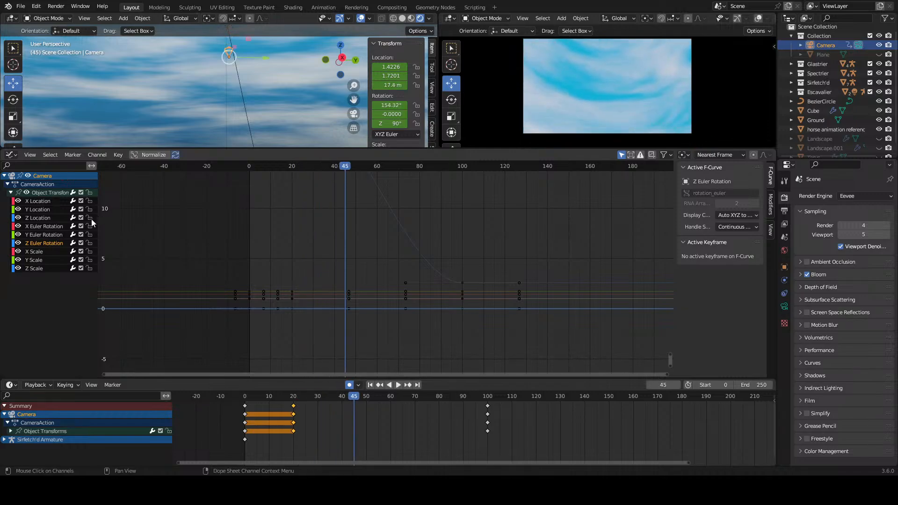
# Step: Select the camera's X Euler Rotation channel and examine the curves around its keyframes
pyautogui.moveTo(319, 206); pyautogui.dragTo(338, 335, button='middle')
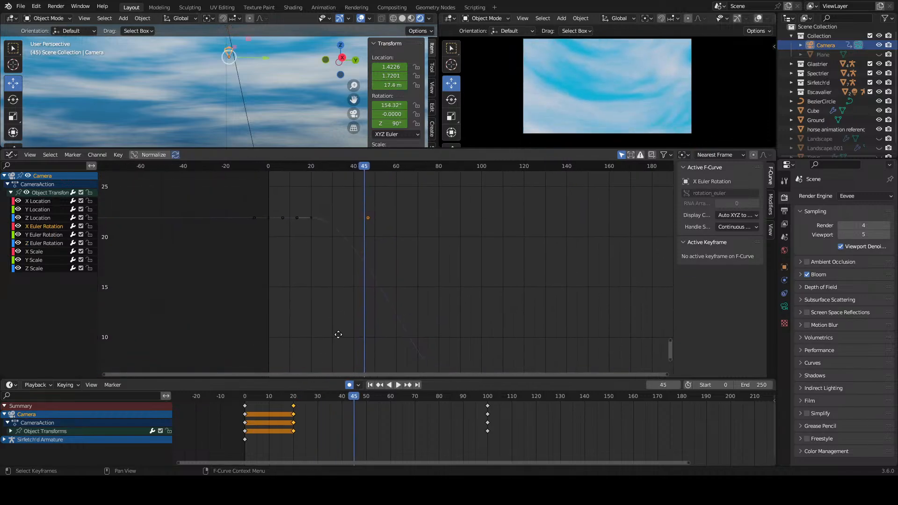
pyautogui.scroll(3, 340, 310)
pyautogui.moveTo(307, 267); pyautogui.dragTo(303, 291, button='middle')
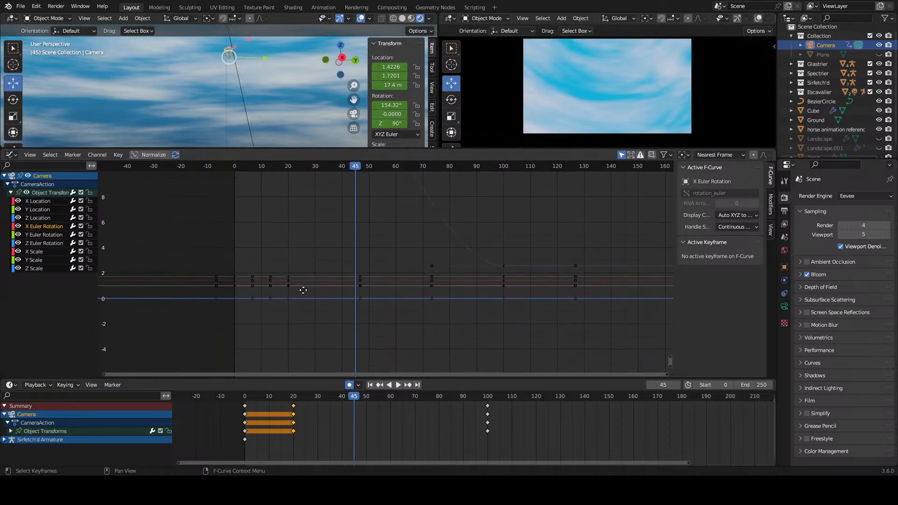
pyautogui.scroll(2, 280, 306)
pyautogui.scroll(3, 279, 310)
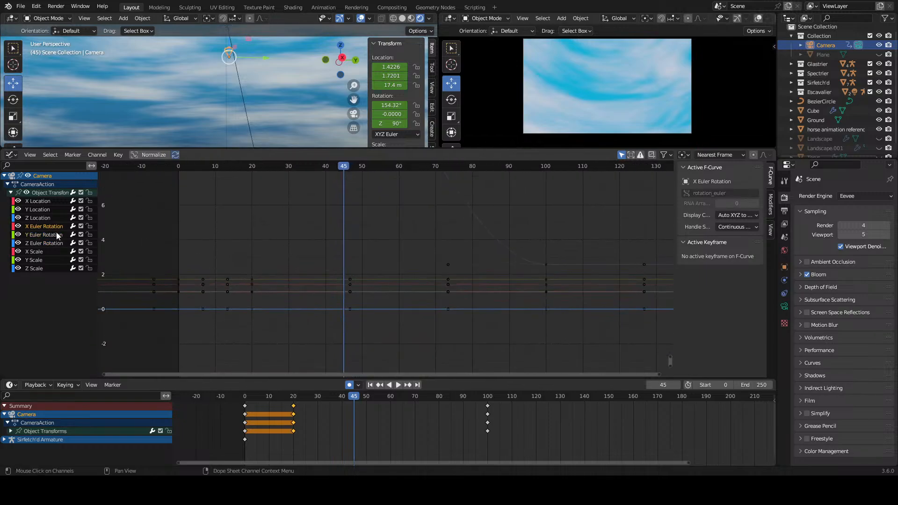
pyautogui.scroll(-1, 421, 311)
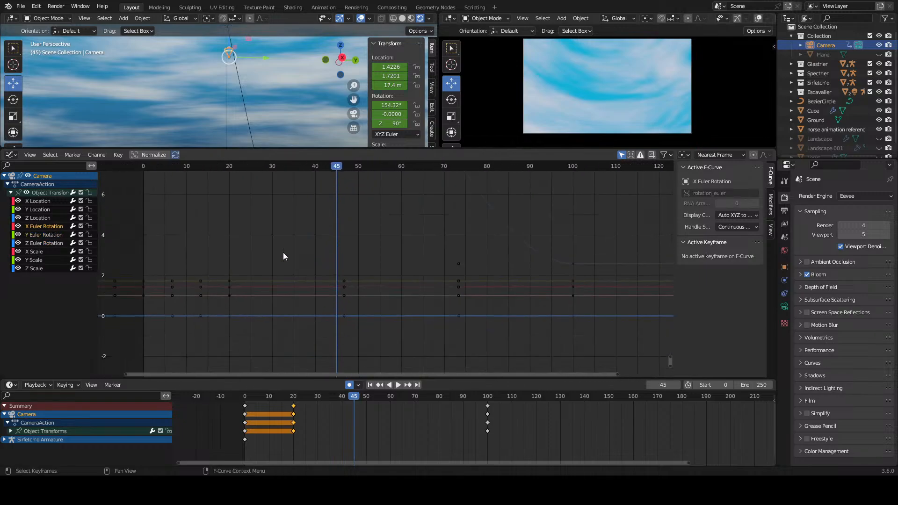
# Step: Show handles only on selected keyframes in the Graph Editor and frame all the curves
pyautogui.click(37, 157)
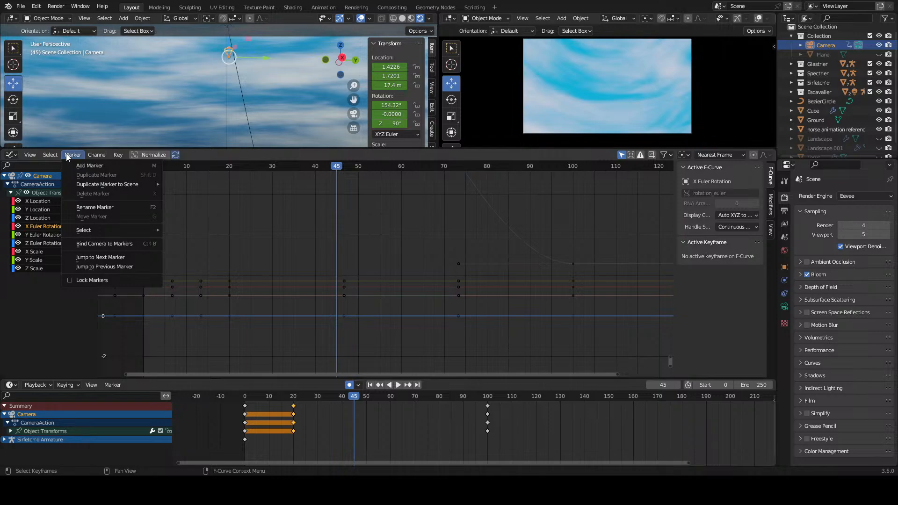
pyautogui.moveTo(30, 155)
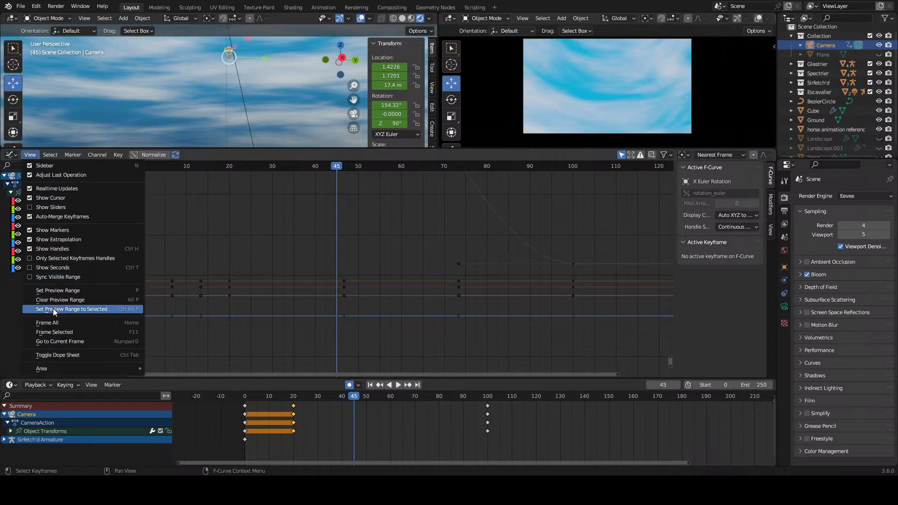
pyautogui.click(27, 258)
pyautogui.press('Home')
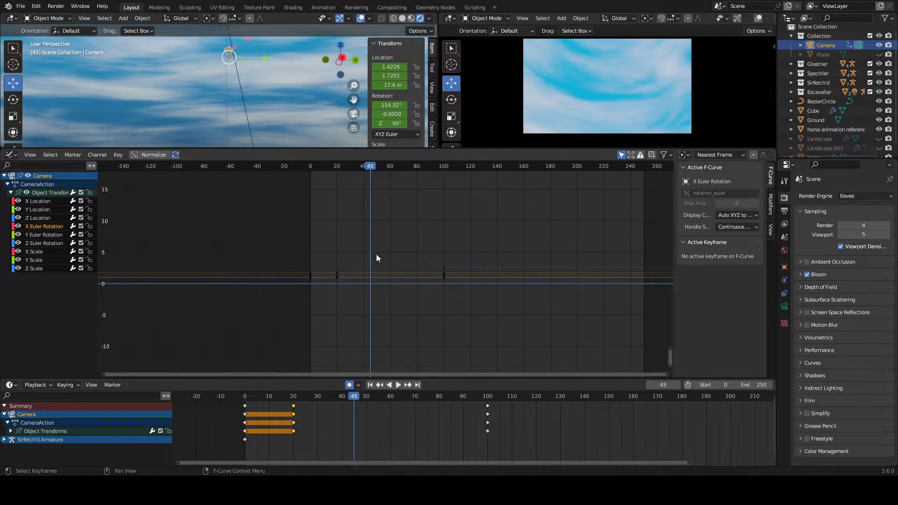
# Step: Try lowering the right handle of the frame 20 Z Location keyframe by about 1.1 m
pyautogui.scroll(-8, 388, 253)
pyautogui.scroll(4, 392, 252)
pyautogui.moveTo(393, 253); pyautogui.dragTo(386, 321, button='middle')
pyautogui.scroll(13, 383, 268)
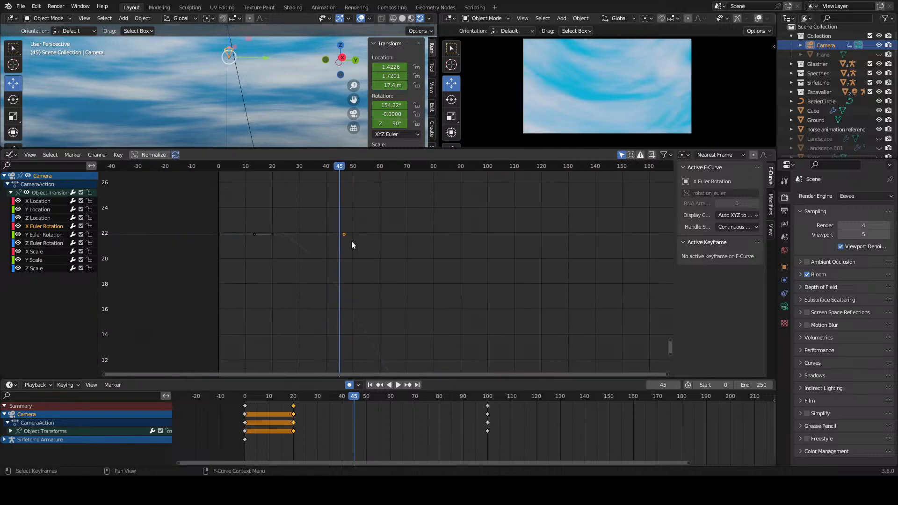
pyautogui.click(345, 233)
pyautogui.press('g')
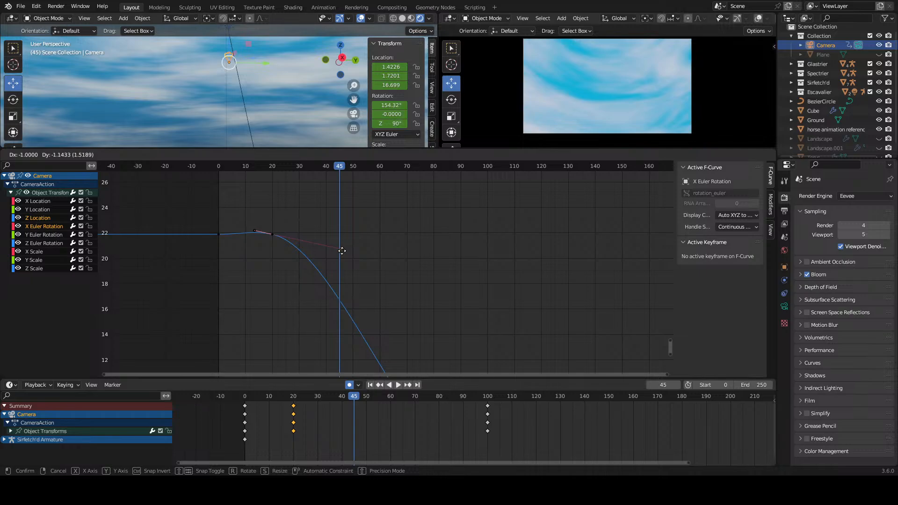
pyautogui.click(342, 250)
pyautogui.click(360, 249)
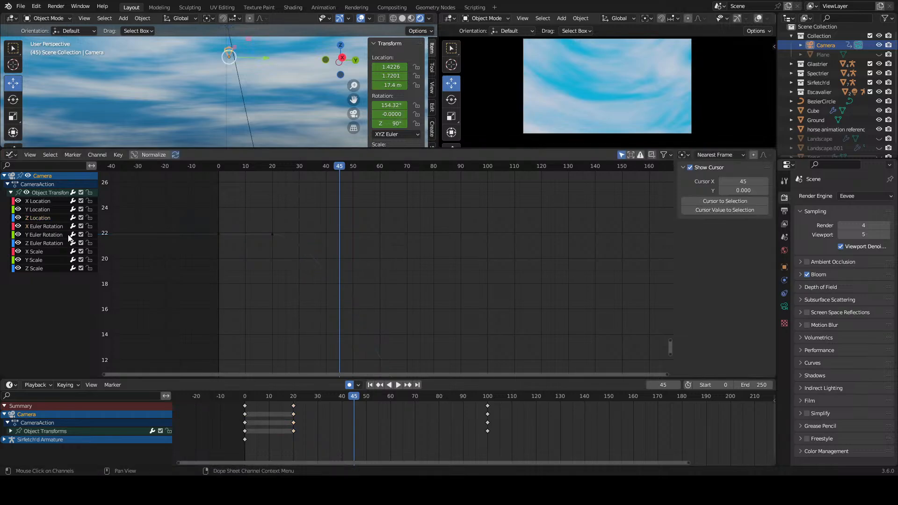
# Step: Inspect the X Euler Rotation channel near frame 100 and show the handles of all keyframes again
pyautogui.click(56, 227)
pyautogui.scroll(-5, 387, 236)
pyautogui.moveTo(421, 322); pyautogui.dragTo(396, 165, button='middle')
pyautogui.scroll(5, 404, 261)
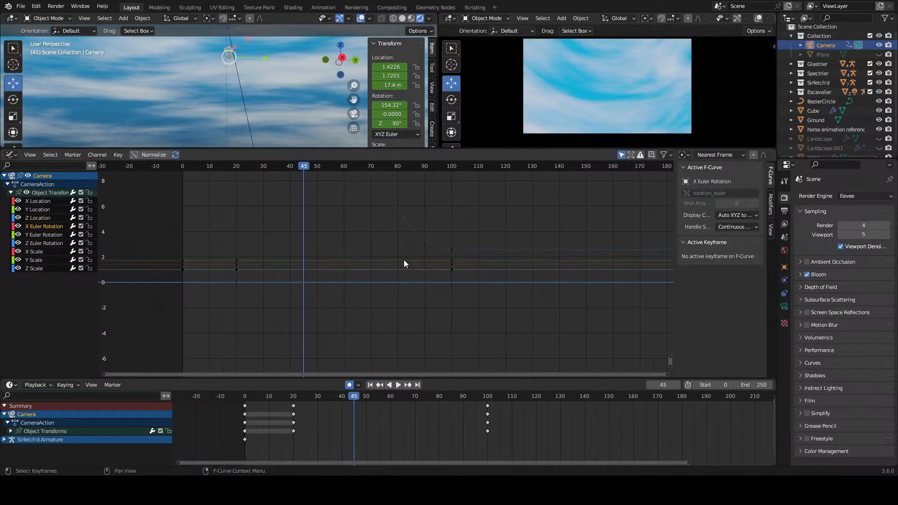
pyautogui.scroll(5, 404, 263)
pyautogui.click(255, 252)
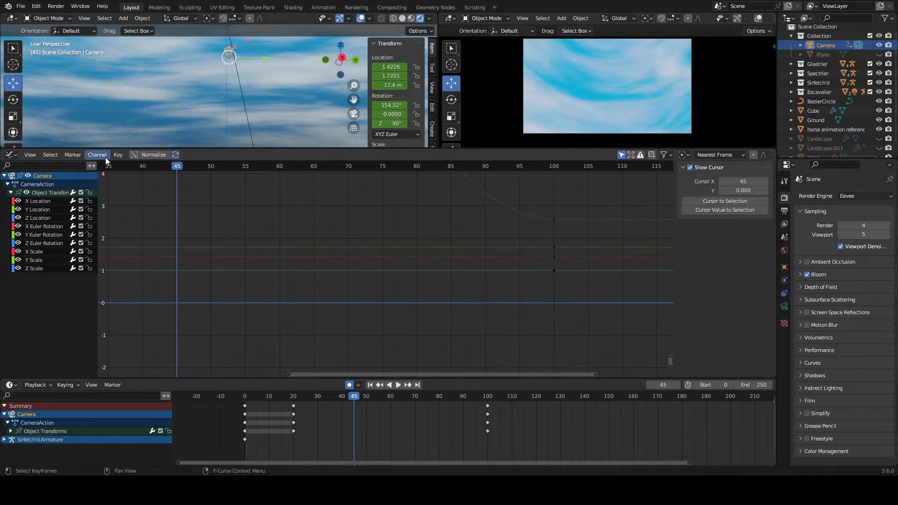
pyautogui.click(30, 155)
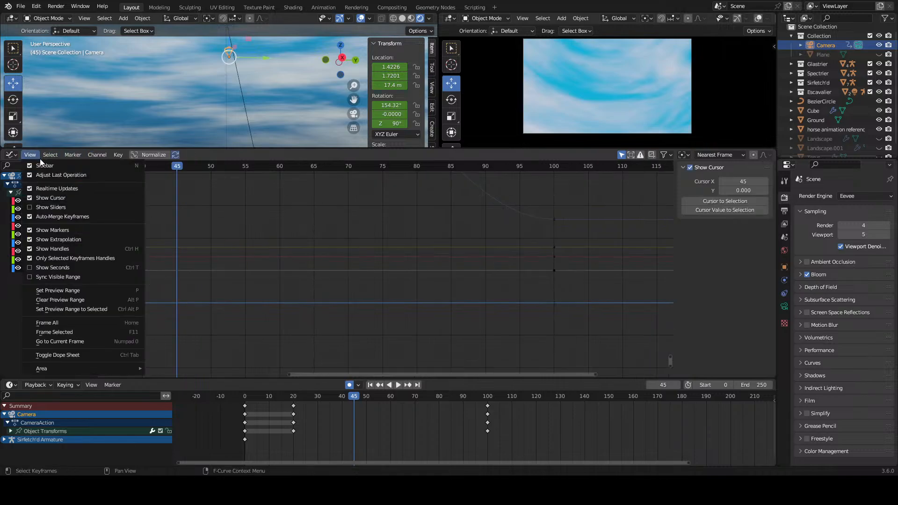
pyautogui.click(27, 259)
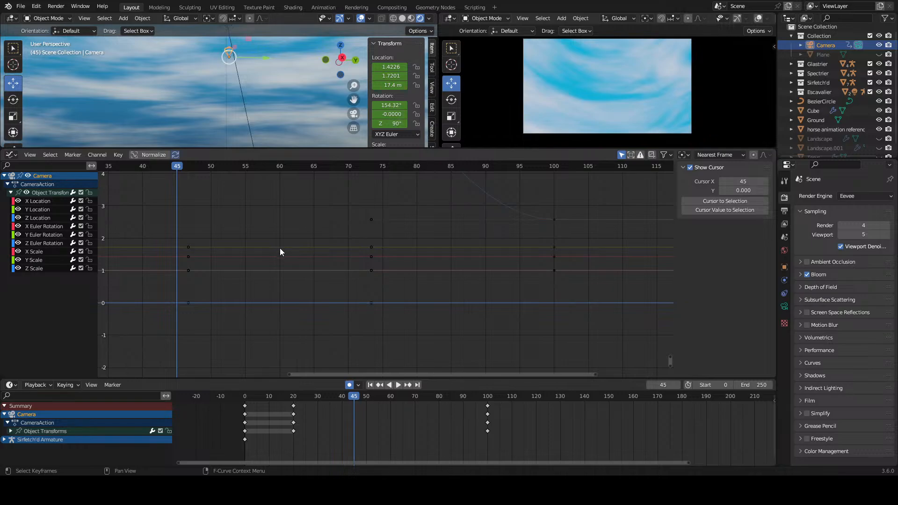
# Step: Identify the flat curves by their handles near frame 73 and delete the camera's X, Y and Z Scale channels
pyautogui.click(373, 247)
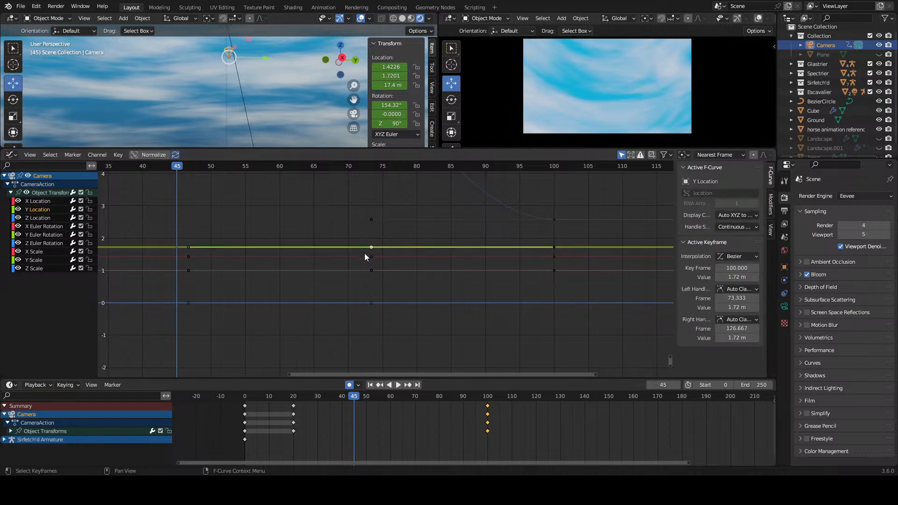
pyautogui.click(371, 256)
pyautogui.click(372, 271)
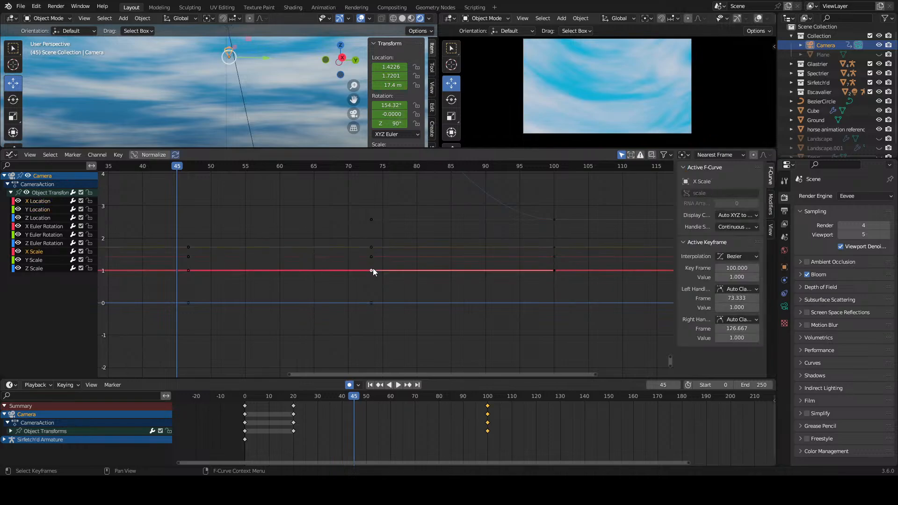
pyautogui.click(371, 304)
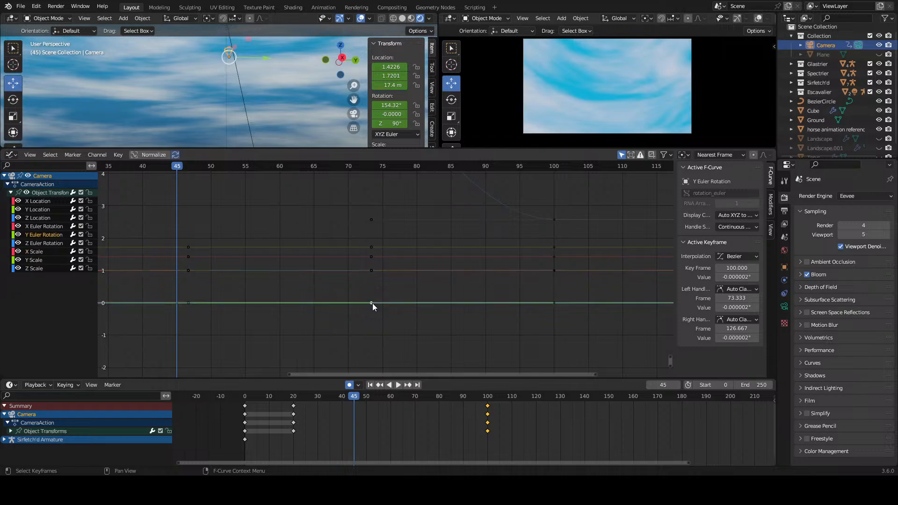
pyautogui.click(60, 253)
pyautogui.press('Delete')
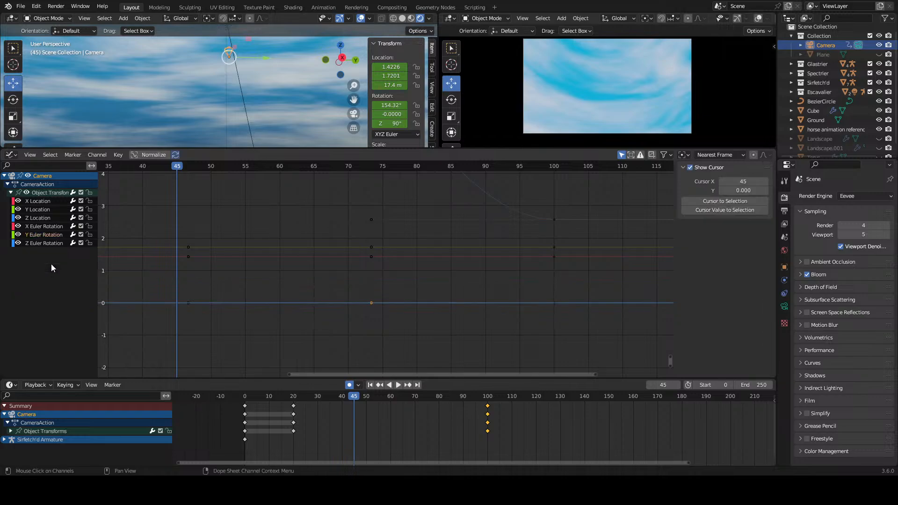
# Step: Check which remaining location or rotation channel each left handle of the frame 100 keyframes belongs to
pyautogui.click(372, 303)
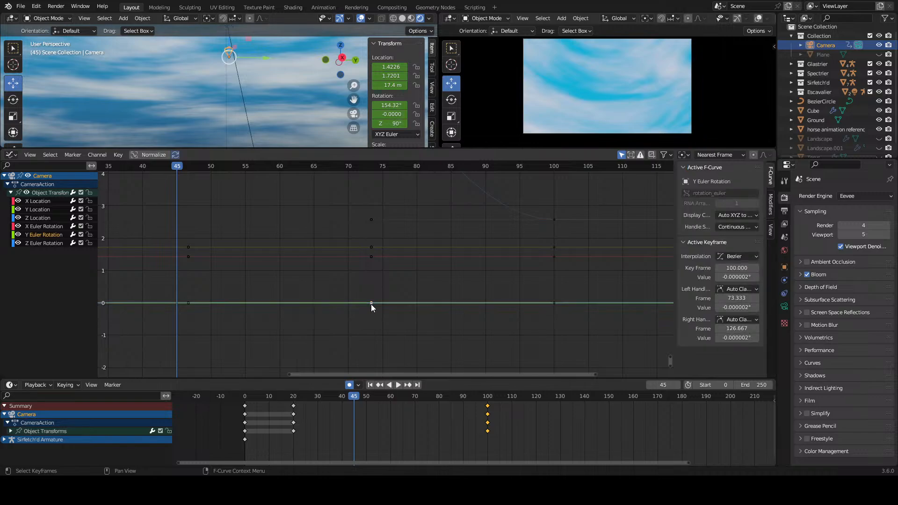
pyautogui.click(372, 257)
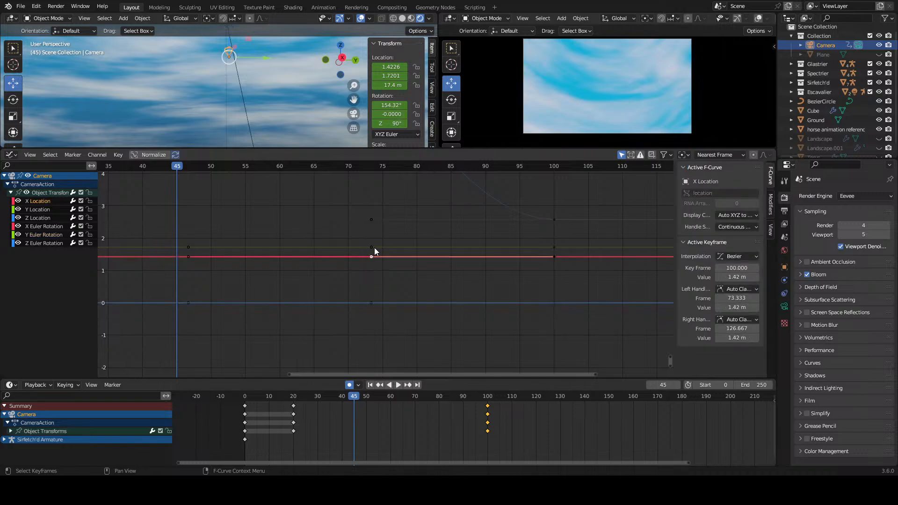
pyautogui.click(371, 247)
pyautogui.scroll(-3, 377, 242)
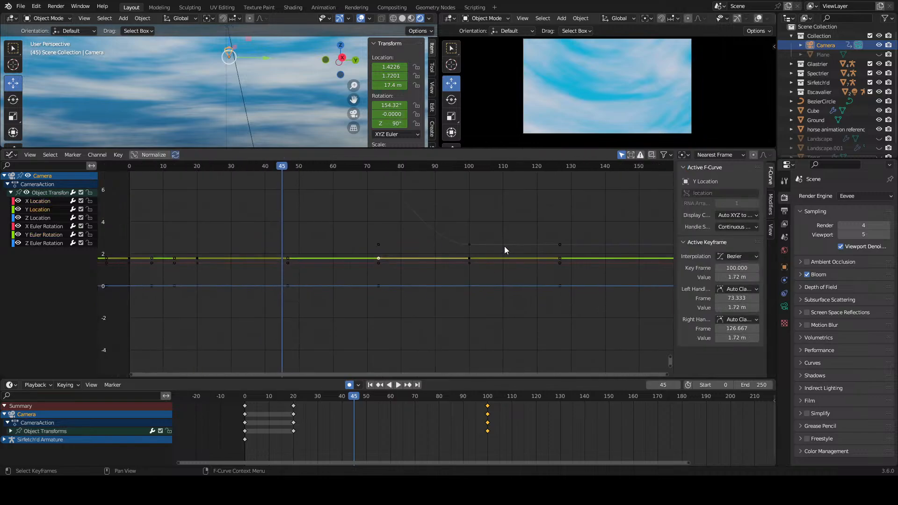
pyautogui.moveTo(489, 245); pyautogui.dragTo(420, 263, button='middle')
pyautogui.click(333, 263)
pyautogui.click(311, 262)
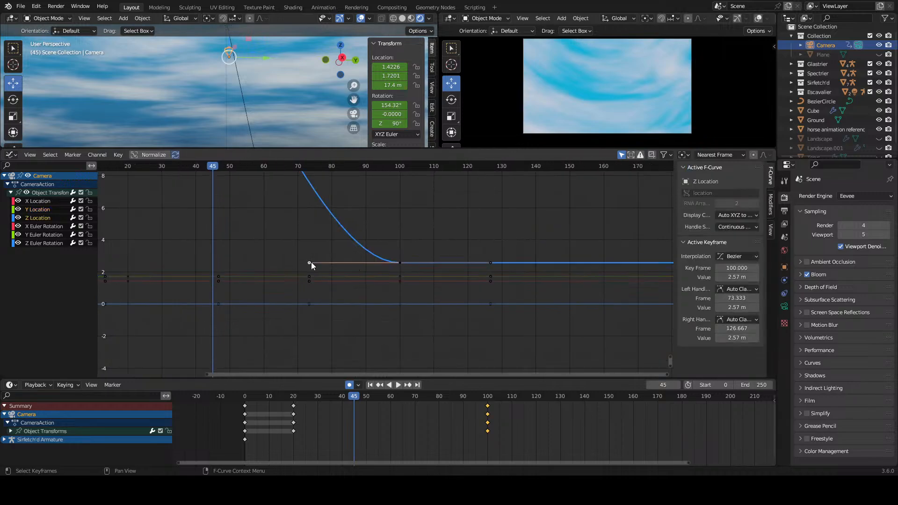
pyautogui.click(310, 275)
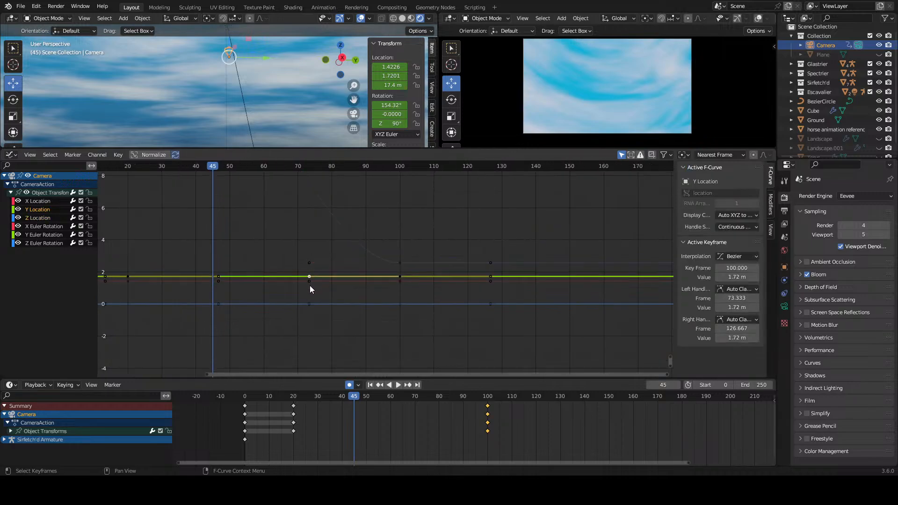
pyautogui.click(310, 282)
pyautogui.click(310, 305)
# Step: Frame all the curves and select the right handle of the frame 20 Z Location keyframe
pyautogui.press('Home')
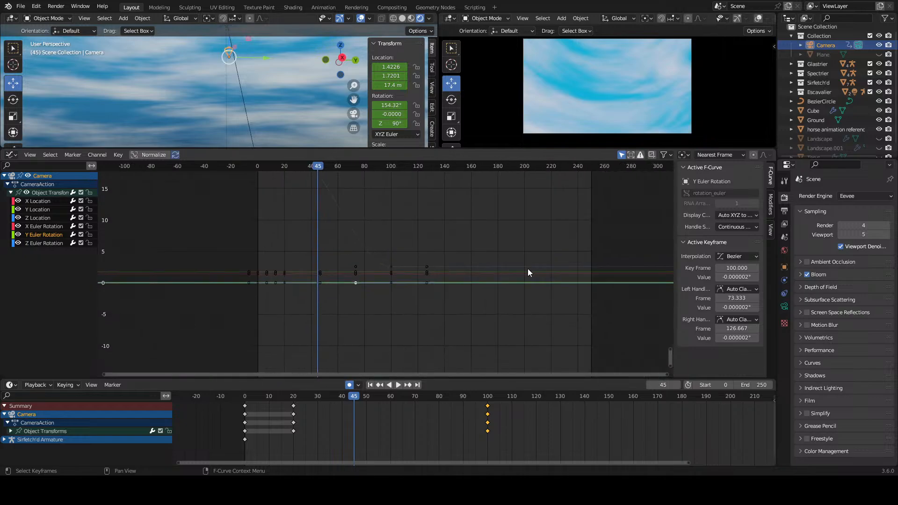
pyautogui.moveTo(482, 232); pyautogui.dragTo(533, 185, button='middle')
pyautogui.scroll(12, 466, 206)
pyautogui.moveTo(420, 369); pyautogui.dragTo(456, 272, button='middle')
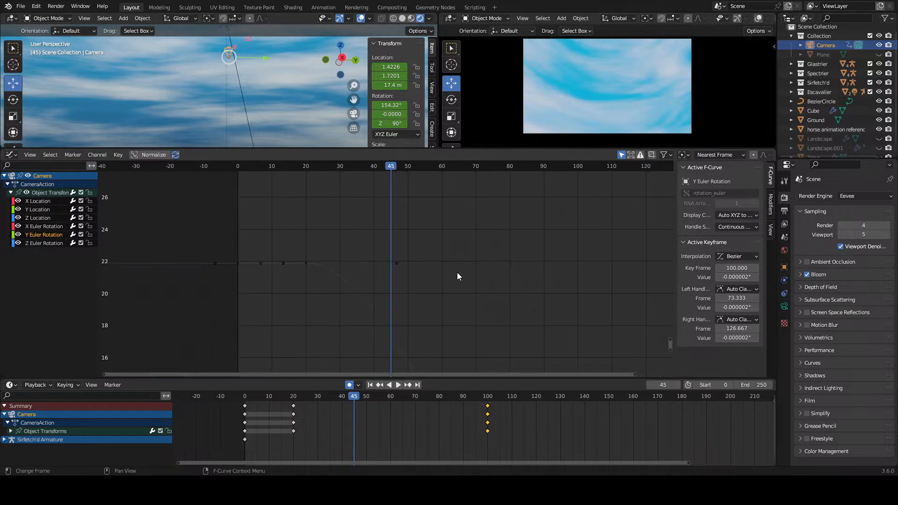
pyautogui.scroll(8, 421, 264)
pyautogui.click(411, 257)
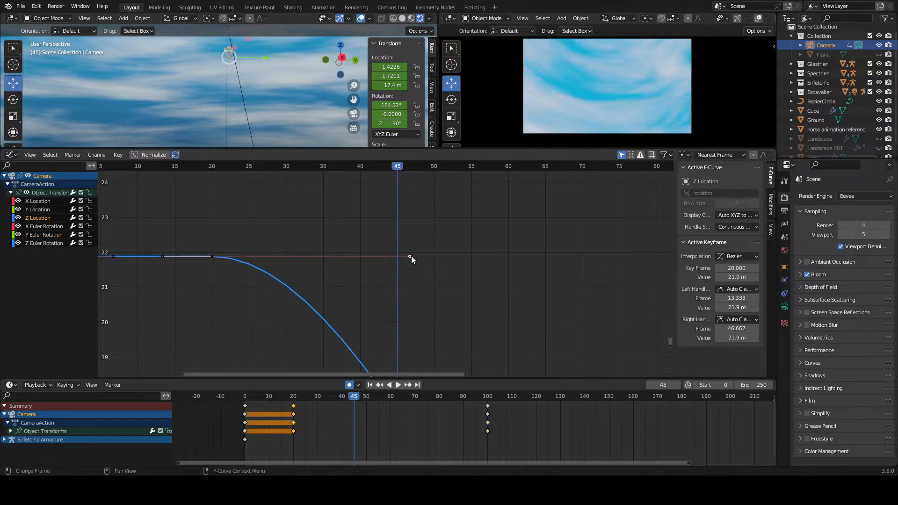
# Step: Reselect the X Euler Rotation channel and look over its curve across the whole frame range
pyautogui.click(37, 228)
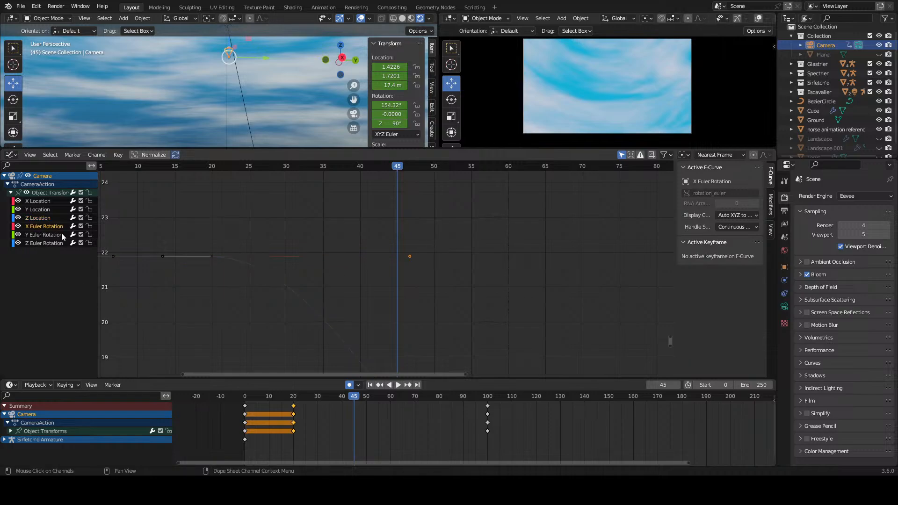
pyautogui.scroll(-15, 439, 339)
pyautogui.moveTo(440, 338); pyautogui.dragTo(434, 265, button='middle')
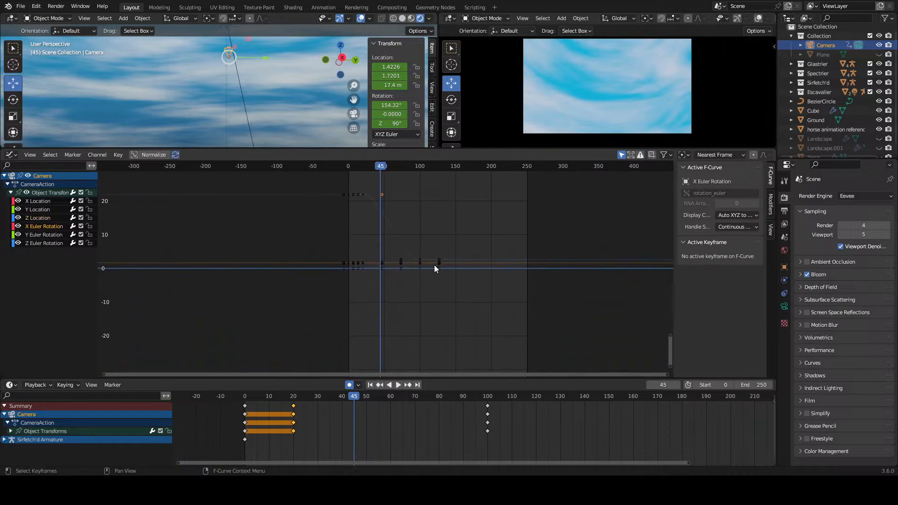
# Step: Try keyframing the camera's X Rotation at 154.318° on frame 45
pyautogui.scroll(10, 425, 271)
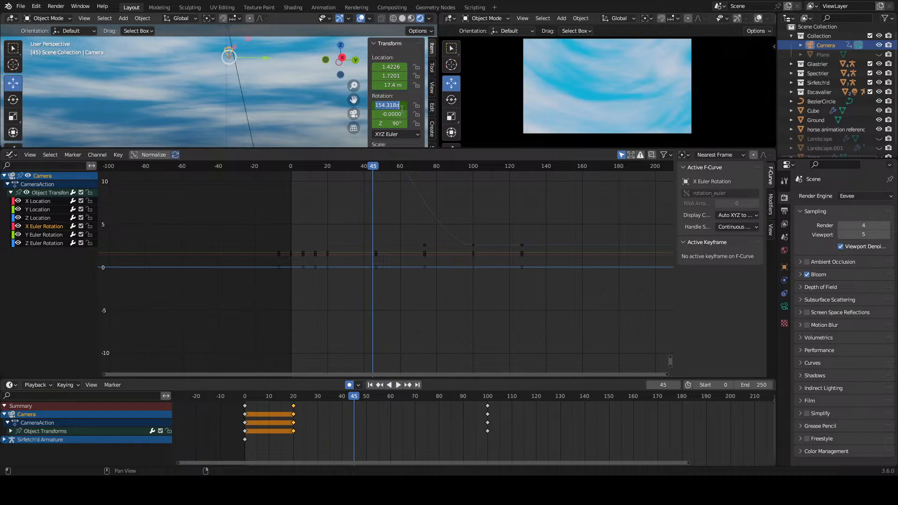
pyautogui.press('Return')
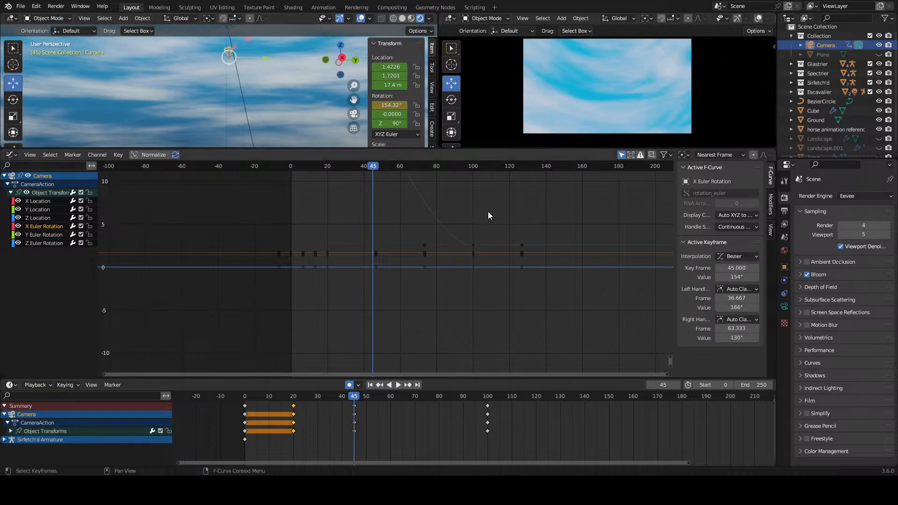
pyautogui.click(451, 279)
# Step: Scrub to frame 100 and check which location or rotation curve each keyframe there belongs to
pyautogui.moveTo(347, 398); pyautogui.dragTo(488, 402)
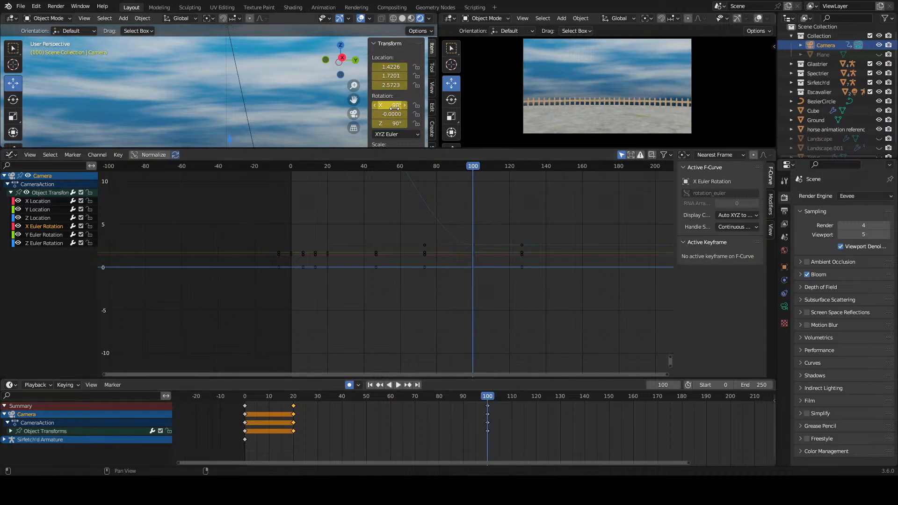
pyautogui.moveTo(300, 395); pyautogui.dragTo(488, 396)
pyautogui.scroll(6, 486, 234)
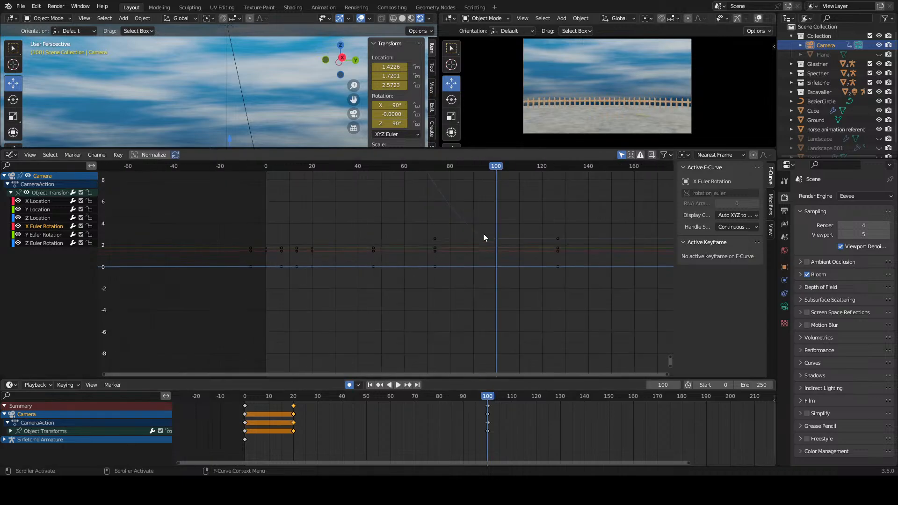
pyautogui.scroll(11, 374, 293)
pyautogui.click(436, 271)
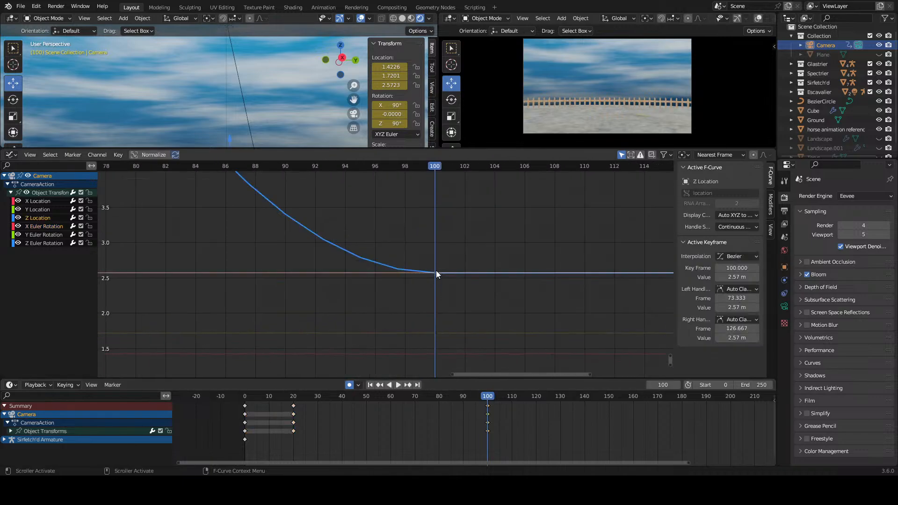
pyautogui.scroll(-8, 438, 311)
pyautogui.moveTo(436, 319); pyautogui.dragTo(432, 262, button='middle')
pyautogui.click(411, 247)
pyautogui.click(407, 257)
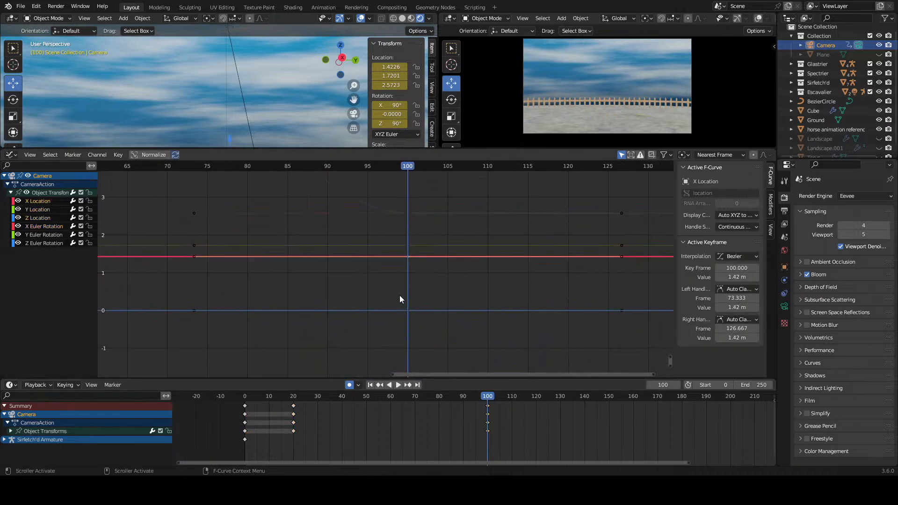
pyautogui.click(409, 311)
pyautogui.press('Home')
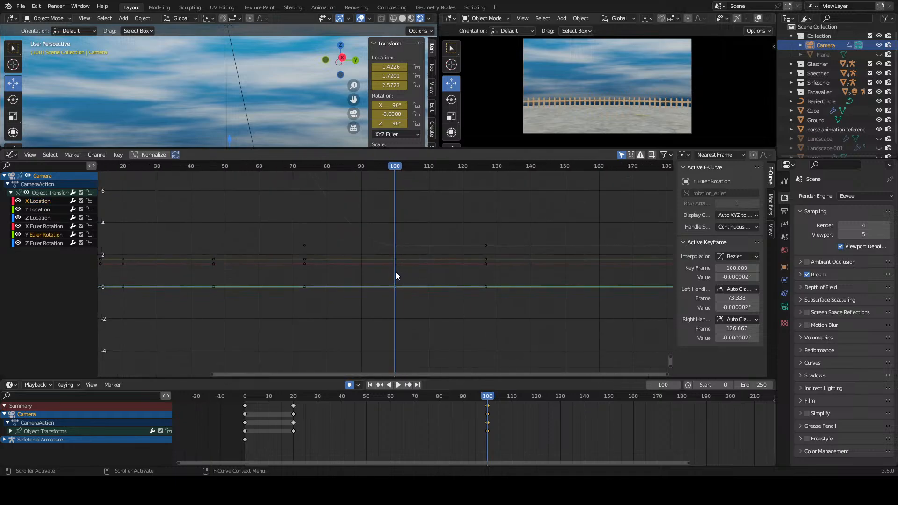
# Step: Join the timeline area over the Graph Editor and enlarge the two viewports above it
pyautogui.rightClick(340, 378)
pyautogui.click(317, 394)
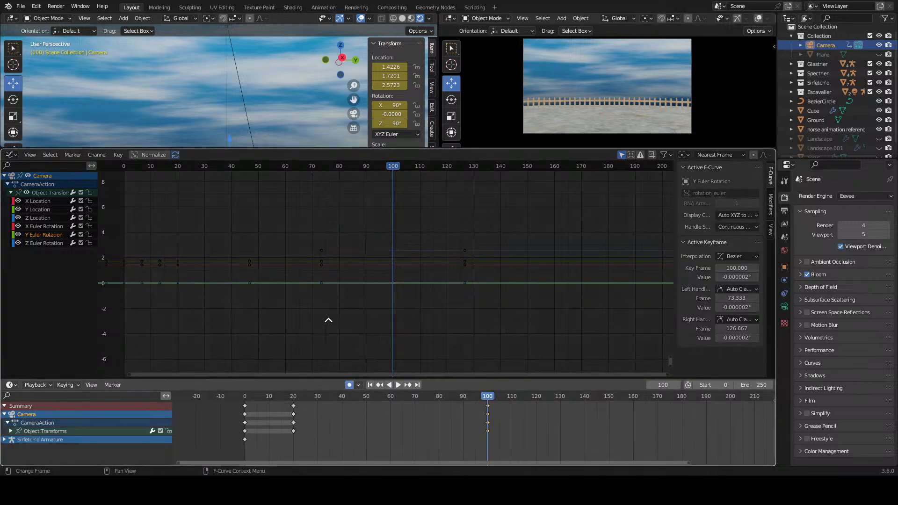
pyautogui.click(329, 320)
pyautogui.scroll(-5, 339, 277)
pyautogui.moveTo(507, 151); pyautogui.dragTo(477, 338)
# Step: Play back the camera descent from around frame 20 and from the start, finishing at frame 0
pyautogui.scroll(2, 538, 417)
pyautogui.click(293, 356)
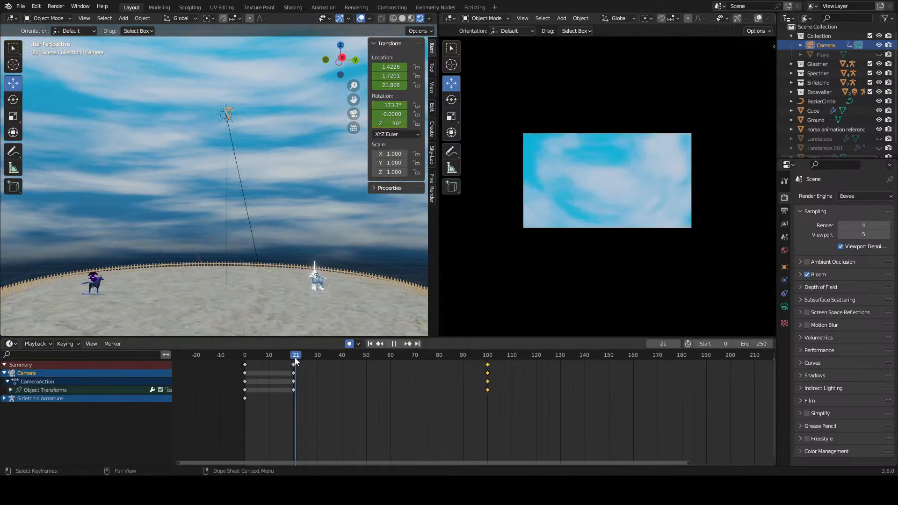
pyautogui.press('space')
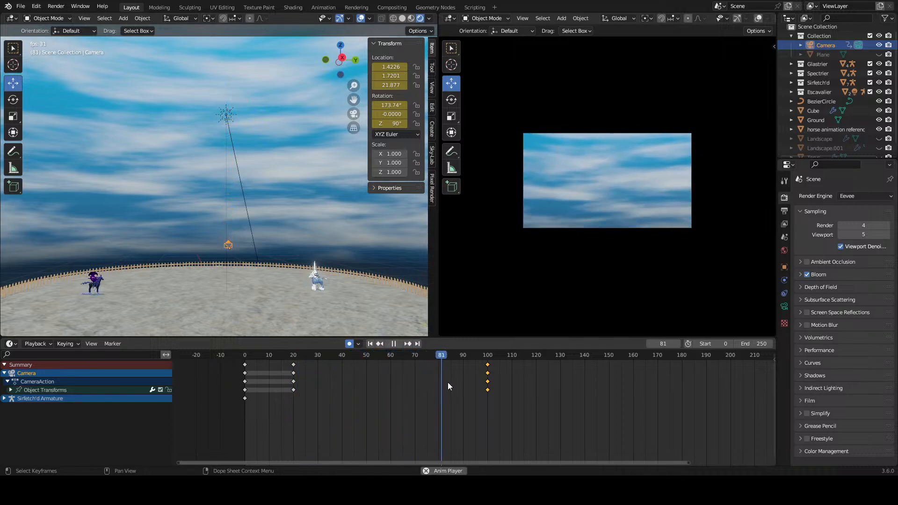
pyautogui.click(271, 355)
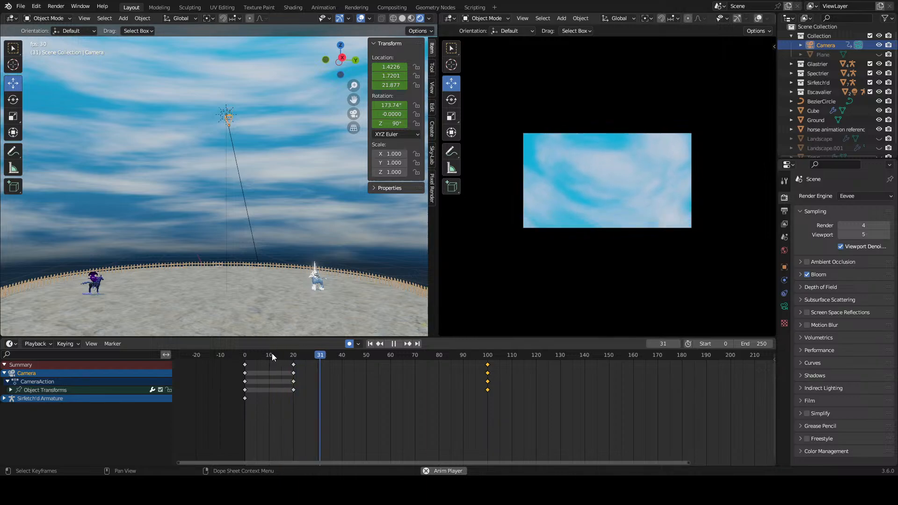
pyautogui.moveTo(271, 354); pyautogui.dragTo(187, 354)
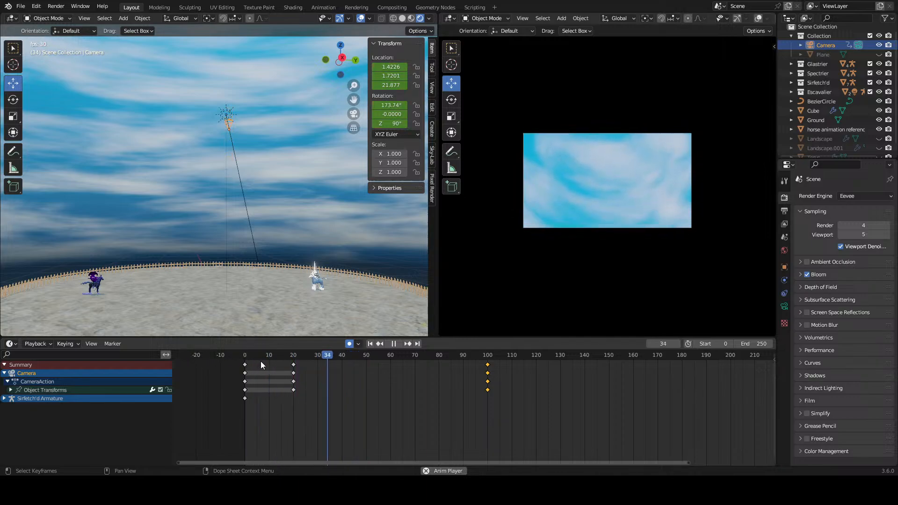
pyautogui.moveTo(260, 359); pyautogui.dragTo(228, 357)
pyautogui.press('space')
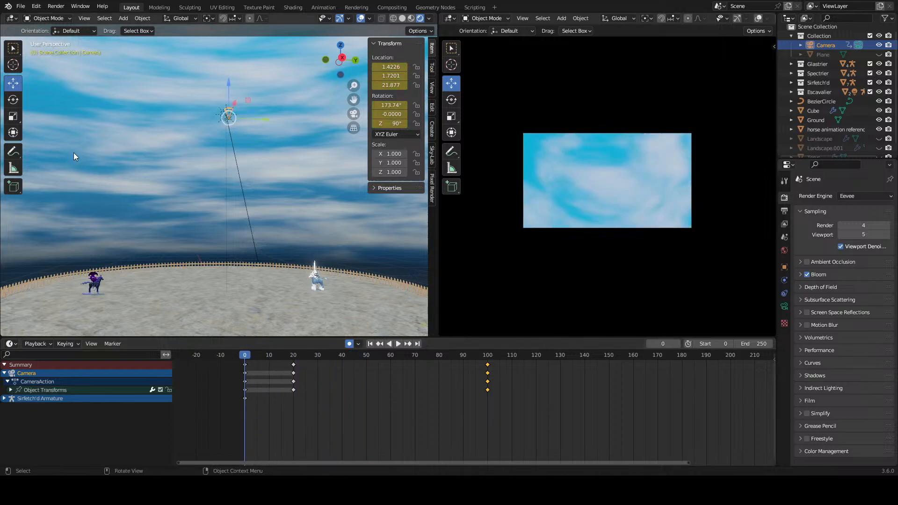
# Step: Switch the user-perspective viewport to the Shader Editor and bring the world's Mapping and Noise Texture nodes into view
pyautogui.click(9, 20)
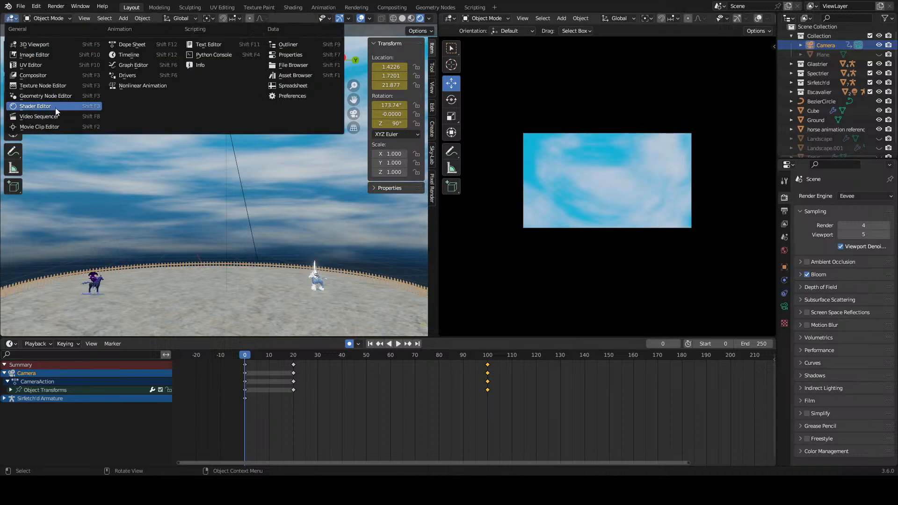
pyautogui.click(55, 108)
pyautogui.scroll(3, 203, 209)
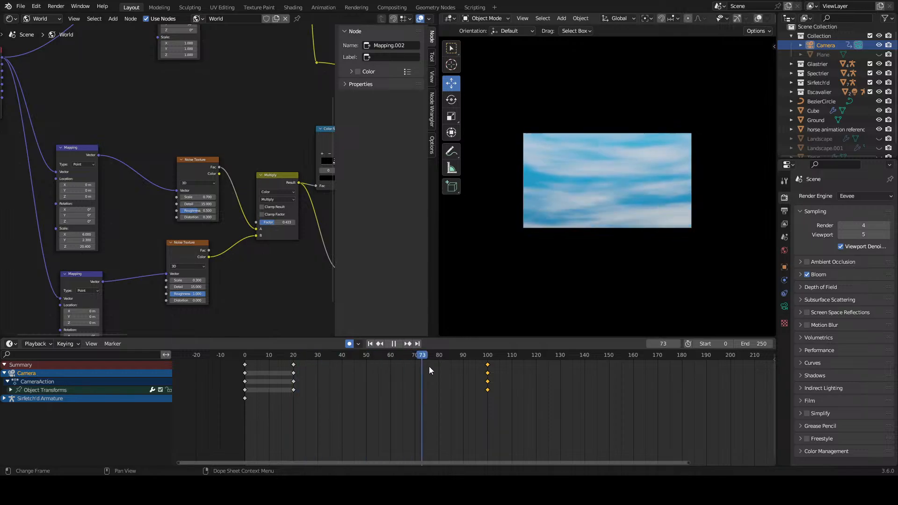
pyautogui.press('Escape')
pyautogui.scroll(2, 193, 227)
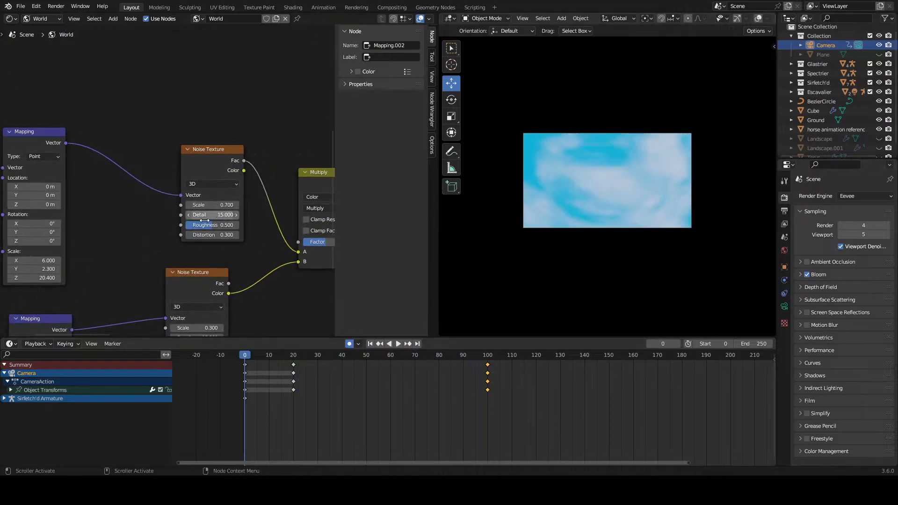
# Step: Try offsetting the Location and X Rotation of the Mapping node feeding the 0.700-scale Noise Texture, undoing each change
pyautogui.scroll(-3, 203, 219)
pyautogui.moveTo(83, 218); pyautogui.dragTo(145, 200, button='middle')
pyautogui.scroll(2, 171, 180)
pyautogui.moveTo(143, 160); pyautogui.dragTo(215, 160)
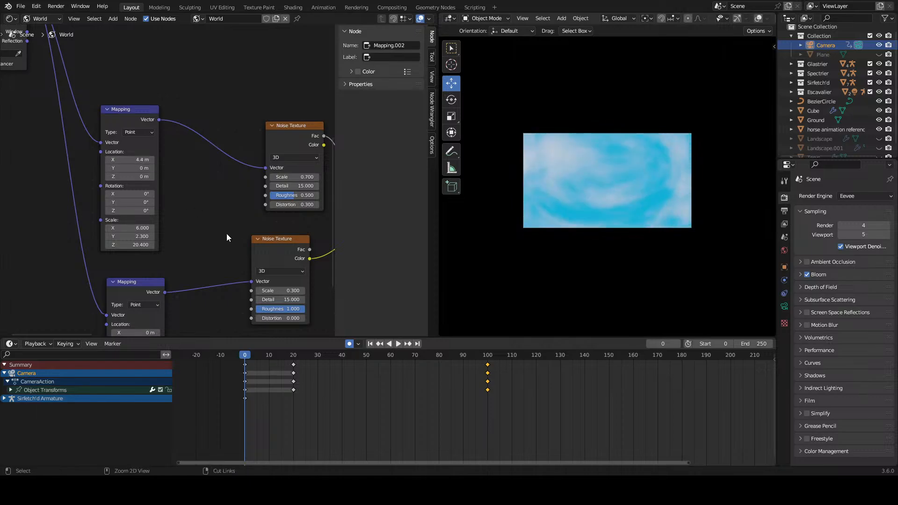
pyautogui.hotkey('ctrl', 'z')
pyautogui.moveTo(138, 168); pyautogui.dragTo(200, 194)
pyautogui.hotkey('ctrl', 'z')
pyautogui.hotkey('ctrl', 'z')
pyautogui.hotkey('ctrl', 'z')
pyautogui.moveTo(132, 202)
pyautogui.mouseDown()
pyautogui.moveTo(152, 202)
pyautogui.moveTo(142, 194)
pyautogui.mouseUp()
pyautogui.hotkey('ctrl', 'z')
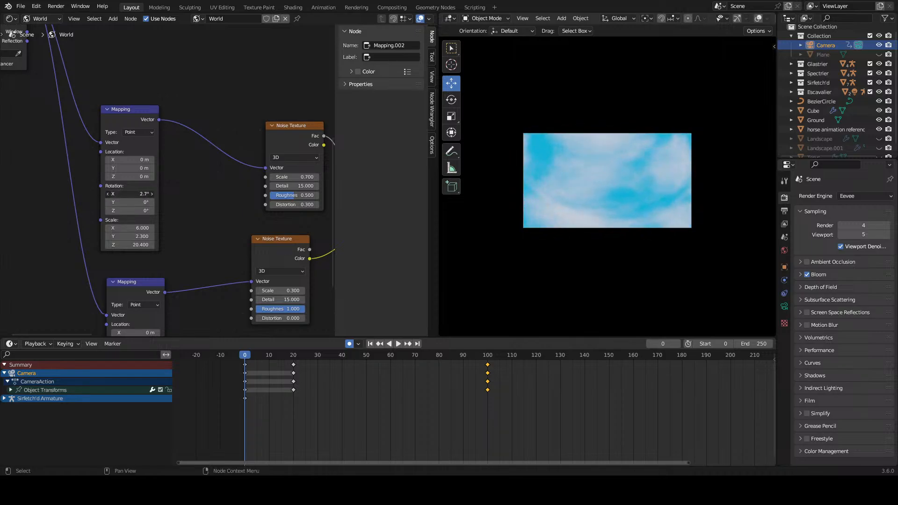
pyautogui.hotkey('ctrl', 'z')
# Step: Insert a single keyframe on the Mapping node's X Rotation of 0° at frame 0
pyautogui.scroll(1, 260, 378)
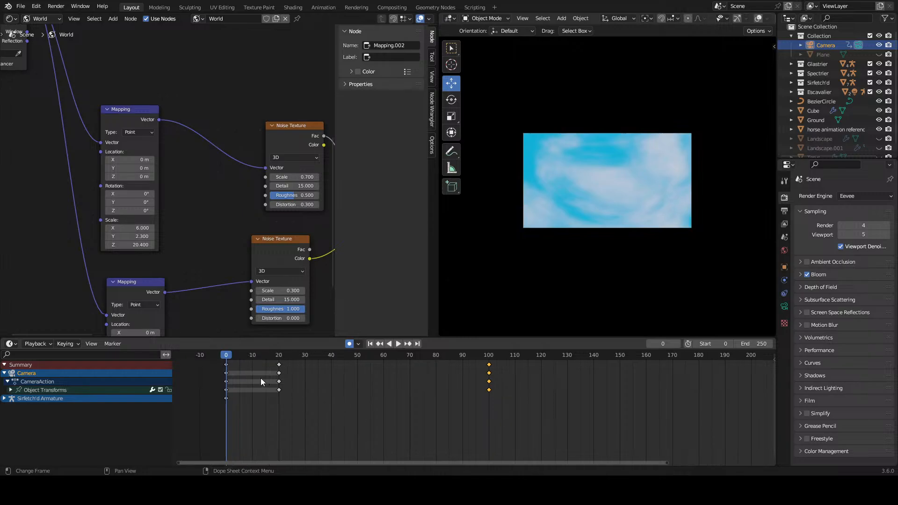
pyautogui.rightClick(131, 194)
pyautogui.click(127, 205)
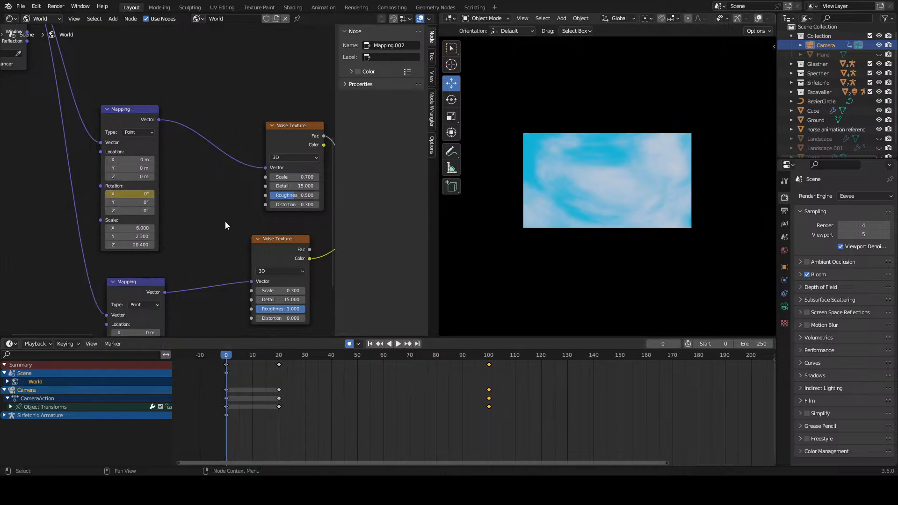
# Step: Play the opening frames and shift the camera's frame 20 and frame 100 keyframes ten frames later, to 30 and 110
pyautogui.scroll(1, 241, 365)
pyautogui.moveTo(242, 366); pyautogui.dragTo(339, 379, button='middle')
pyautogui.scroll(3, 245, 386)
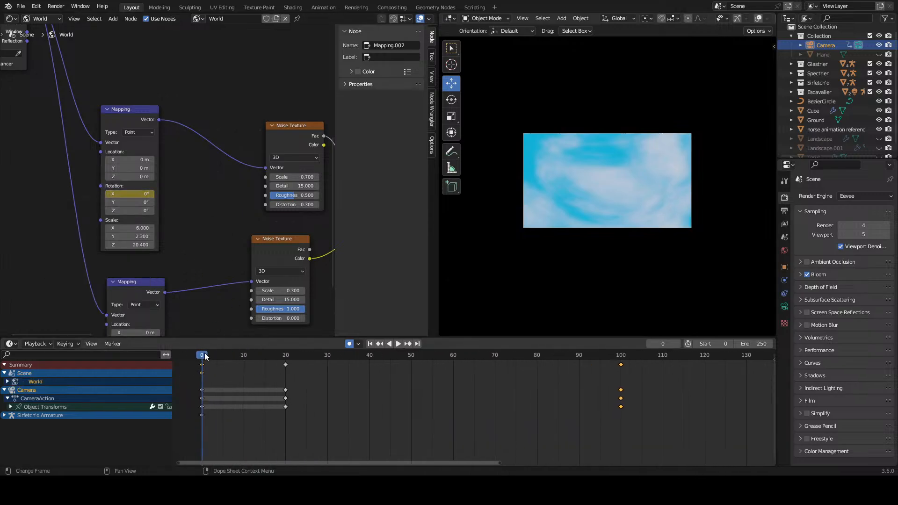
pyautogui.press('space')
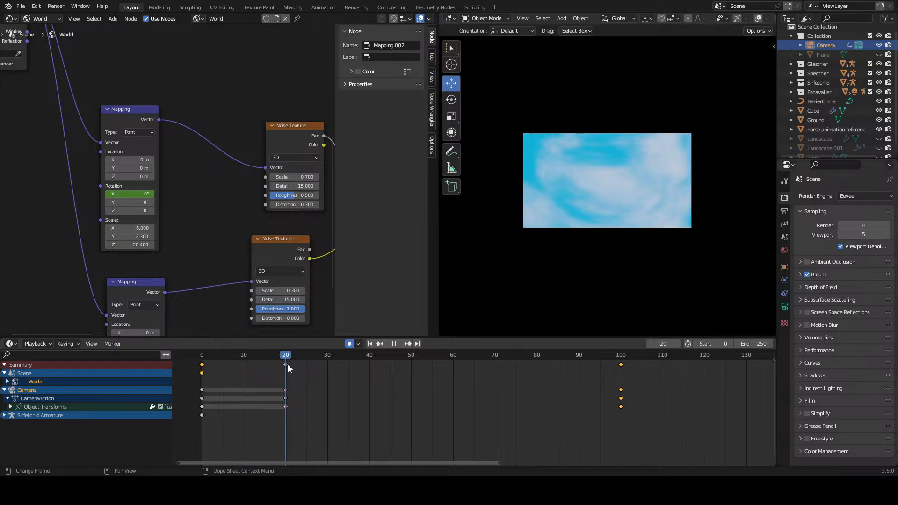
pyautogui.press('space')
pyautogui.scroll(-4, 442, 389)
pyautogui.moveTo(563, 361); pyautogui.dragTo(397, 374)
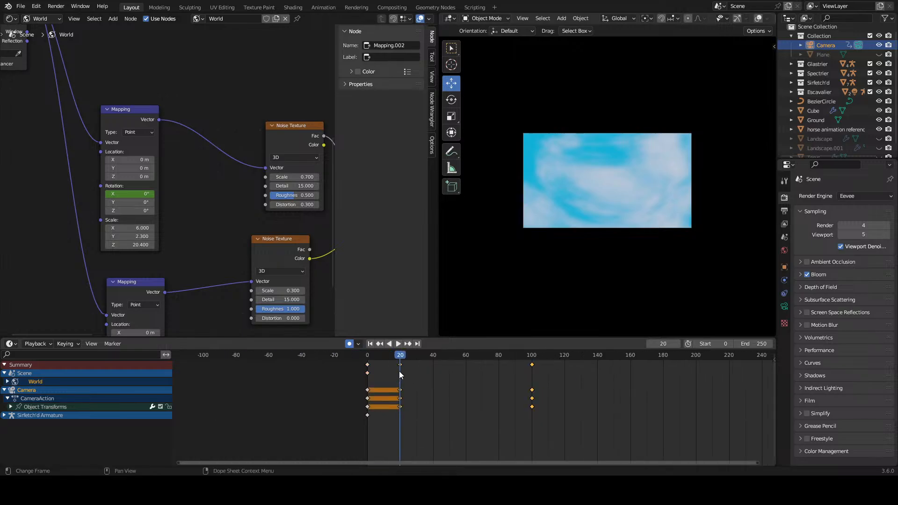
pyautogui.press('g')
pyautogui.click(418, 372)
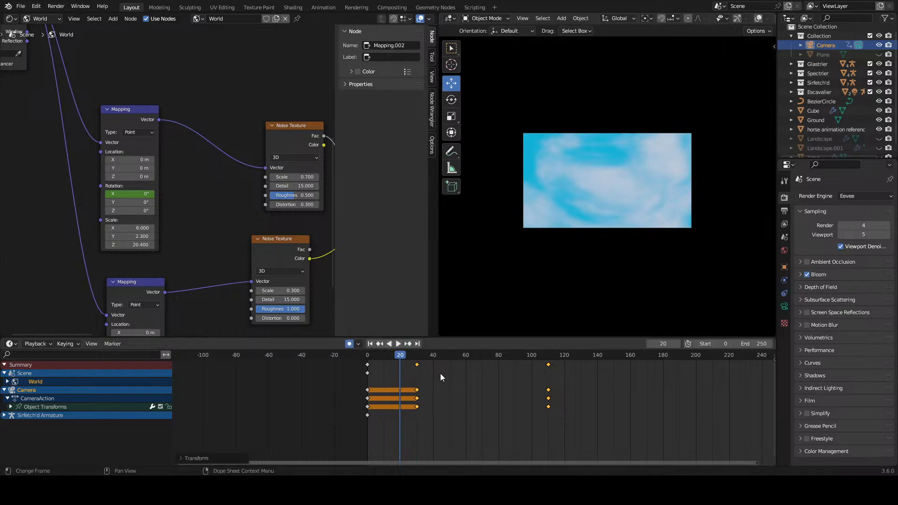
pyautogui.click(439, 373)
# Step: Set the Mapping node's X Rotation to 2.6° at frame 30 and keyframe it
pyautogui.click(415, 356)
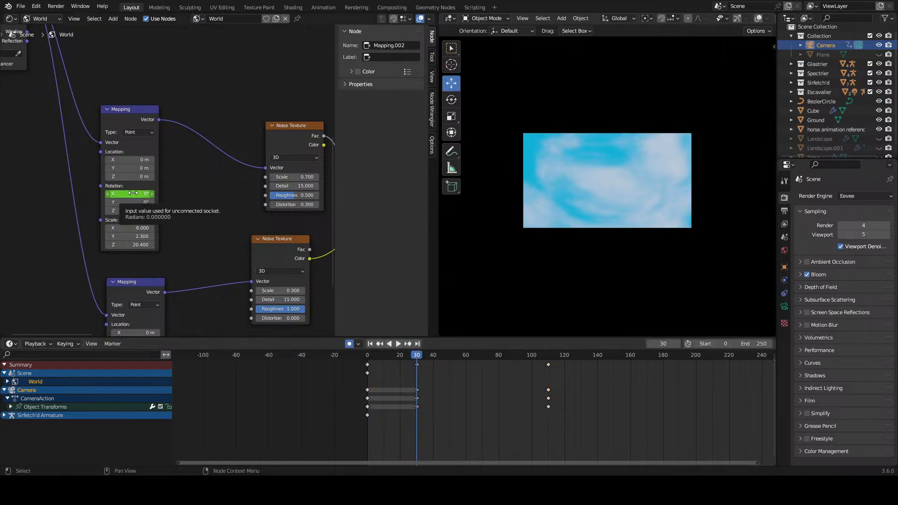
pyautogui.moveTo(133, 193); pyautogui.dragTo(139, 193)
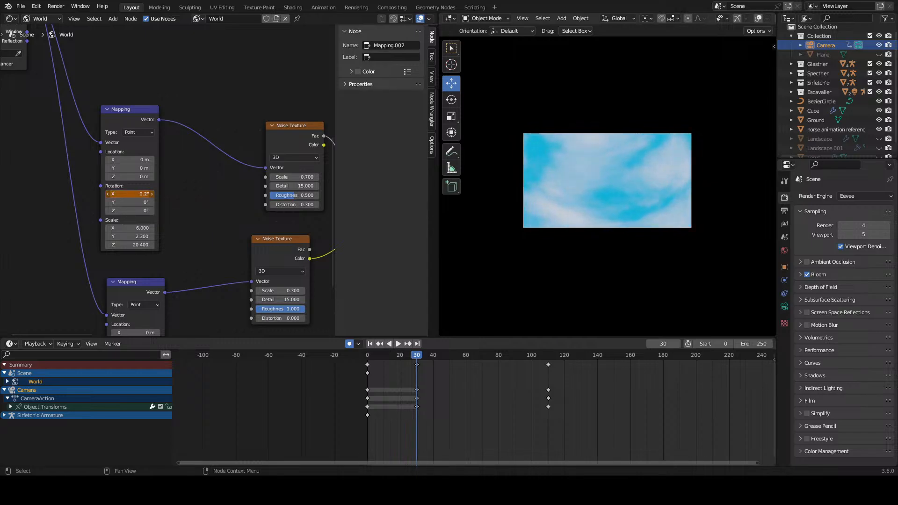
pyautogui.press('i')
# Step: Preview the cloud motion from frame 0 and move the World's frame 30 keyframe to frame 110
pyautogui.click(368, 356)
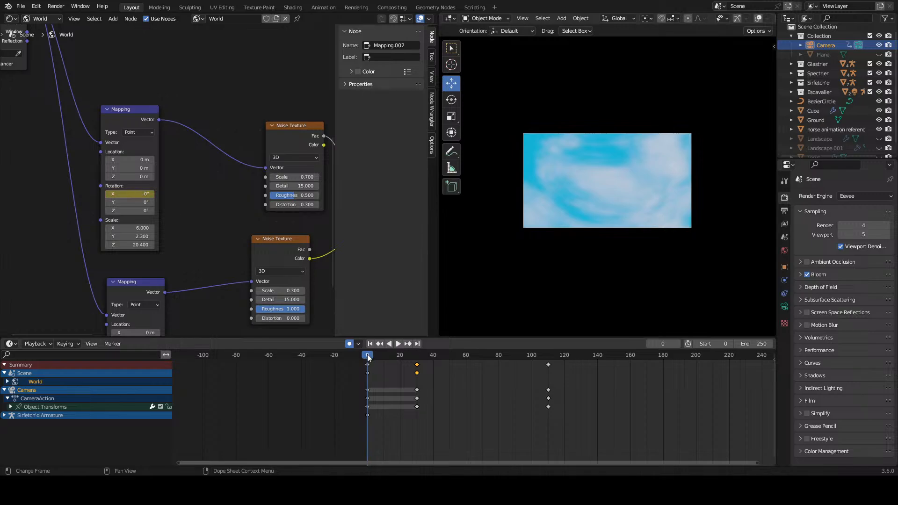
pyautogui.press('space')
pyautogui.click(367, 356)
pyautogui.press('g')
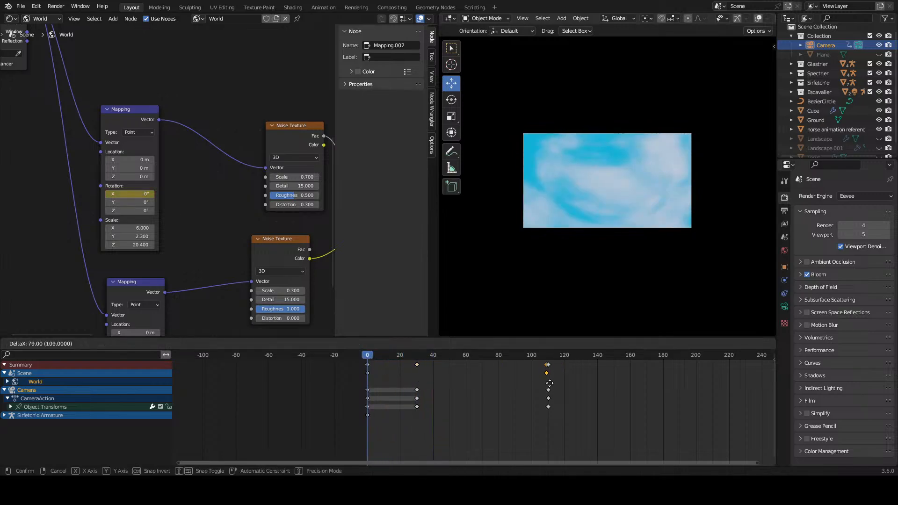
pyautogui.click(549, 383)
pyautogui.click(565, 383)
# Step: Play the descent, set the Mapping node's keyframed X Rotation to 7.5° at frame 110, and replay from frame 0
pyautogui.press('space')
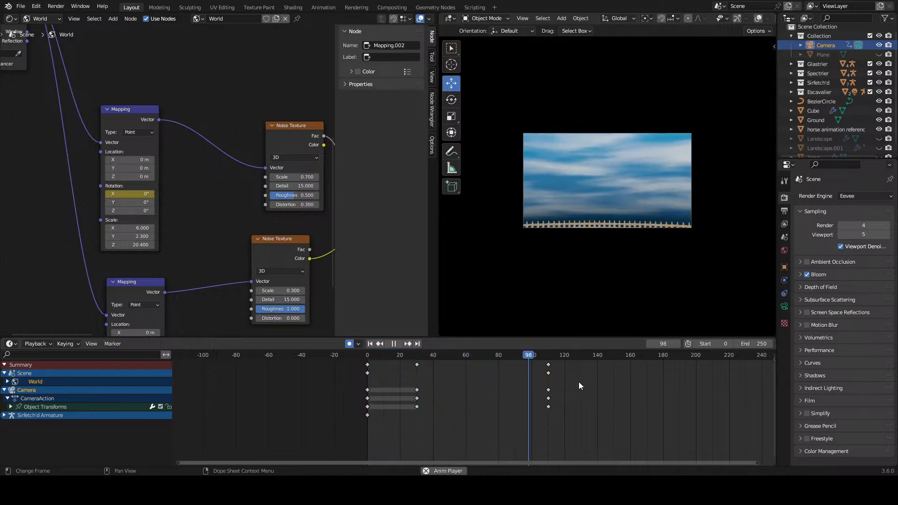
pyautogui.press('space')
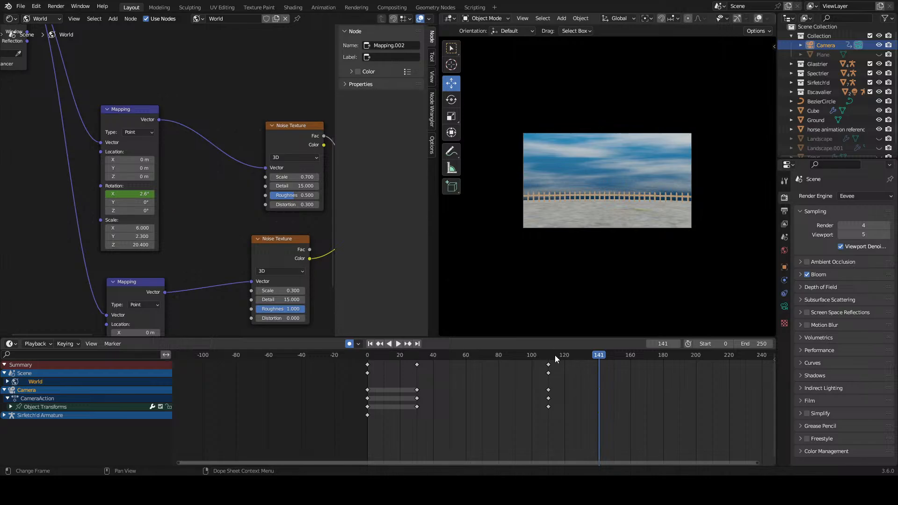
pyautogui.moveTo(550, 358); pyautogui.dragTo(548, 358)
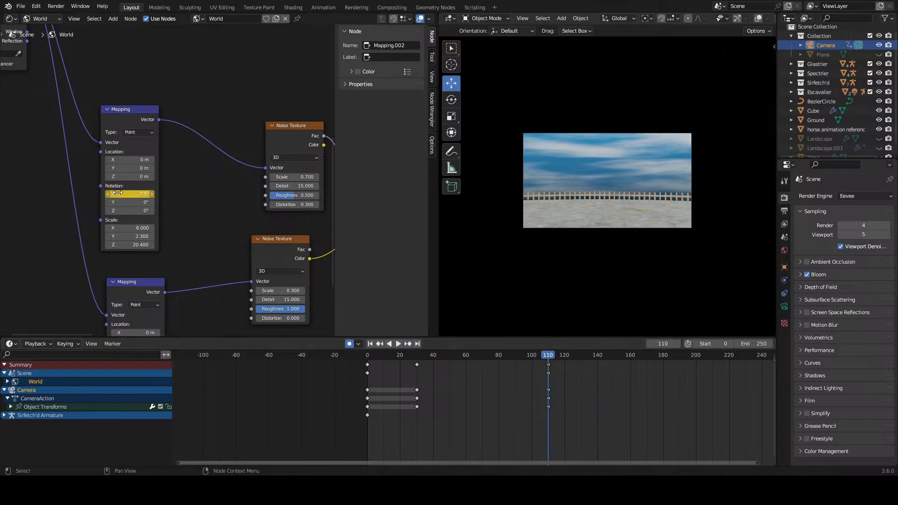
pyautogui.click(367, 359)
pyautogui.press('space')
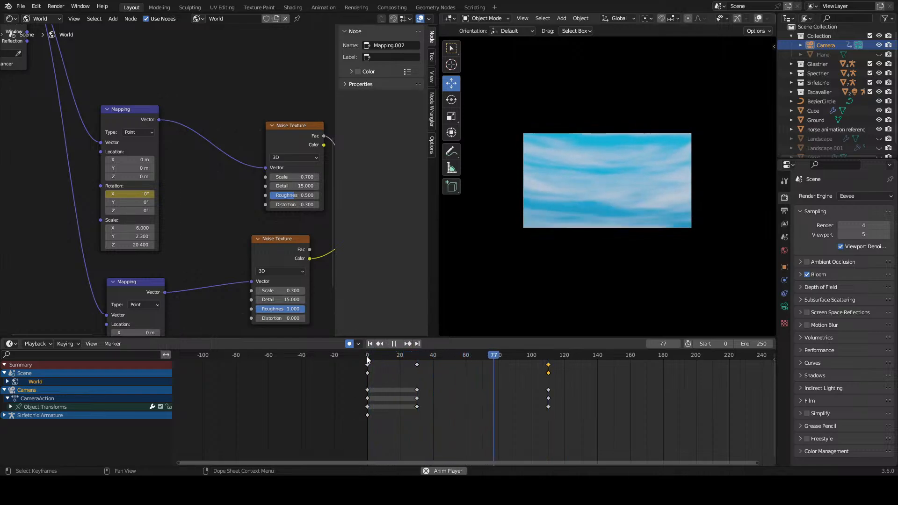
pyautogui.press('space')
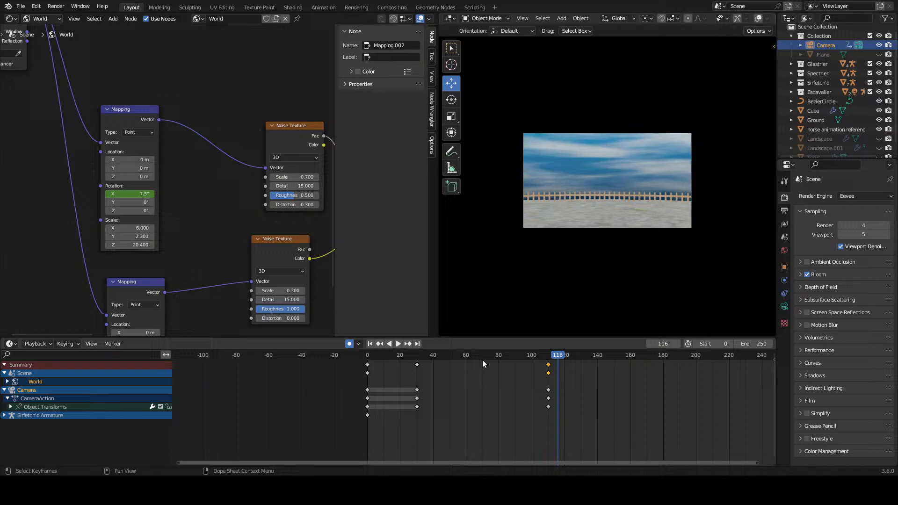
# Step: Try a different Mapping X Rotation past frame 110, undo it, and clear all keyframes from the node's rotation
pyautogui.moveTo(133, 193); pyautogui.dragTo(170, 194)
pyautogui.hotkey('ctrl', 'z')
pyautogui.rightClick(112, 193)
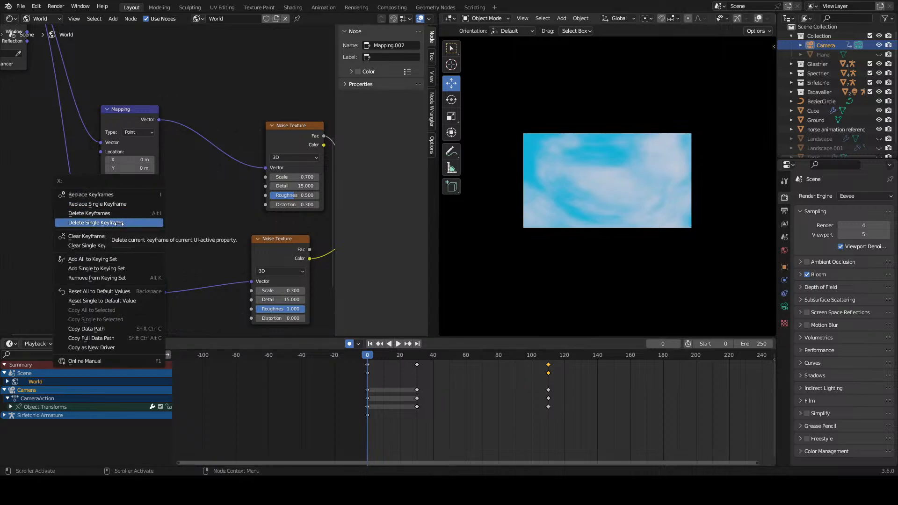
pyautogui.click(89, 236)
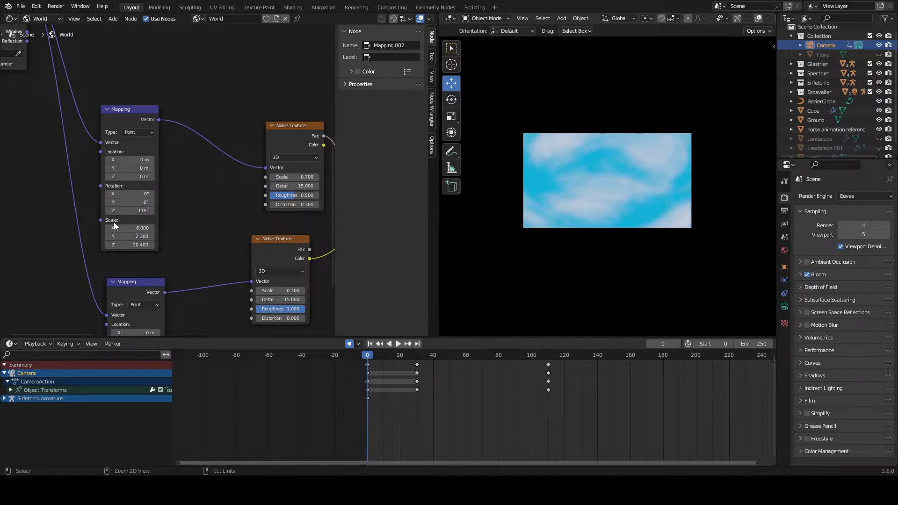
# Step: Reset the rotation of the Mapping node feeding the upper Noise Texture to its default values and select that node
pyautogui.press('BackSpace')
pyautogui.scroll(-2, 164, 286)
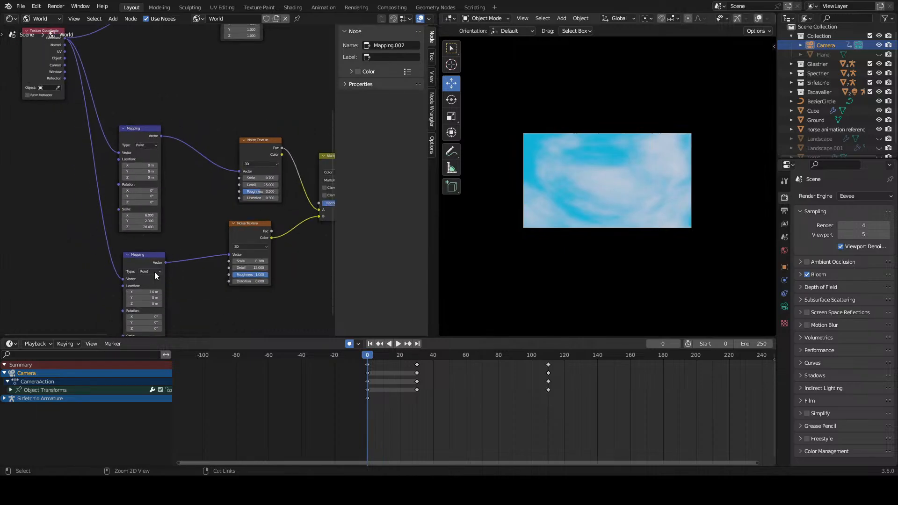
pyautogui.moveTo(151, 172); pyautogui.dragTo(158, 242, button='middle')
pyautogui.click(145, 232)
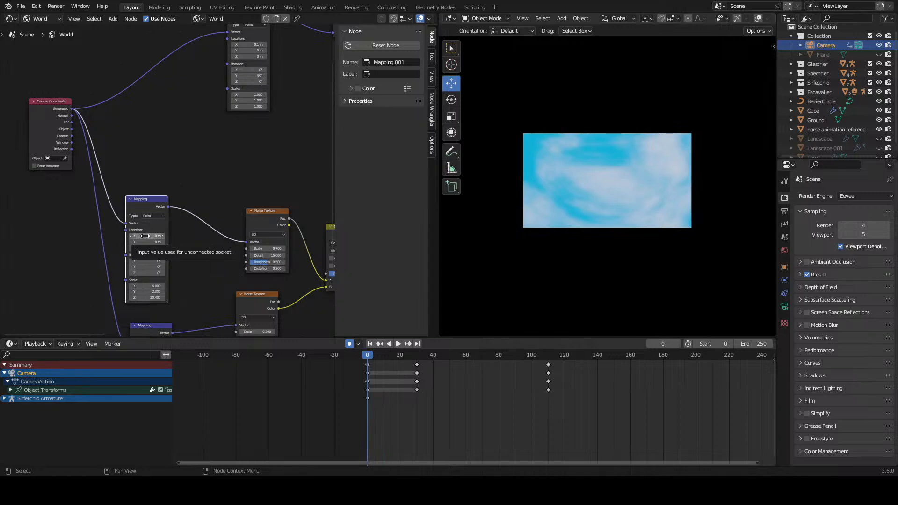
# Step: Try offsetting the upper Mapping node's Location along each axis, undoing every change
pyautogui.moveTo(145, 237); pyautogui.dragTo(187, 236)
pyautogui.hotkey('ctrl', 'z')
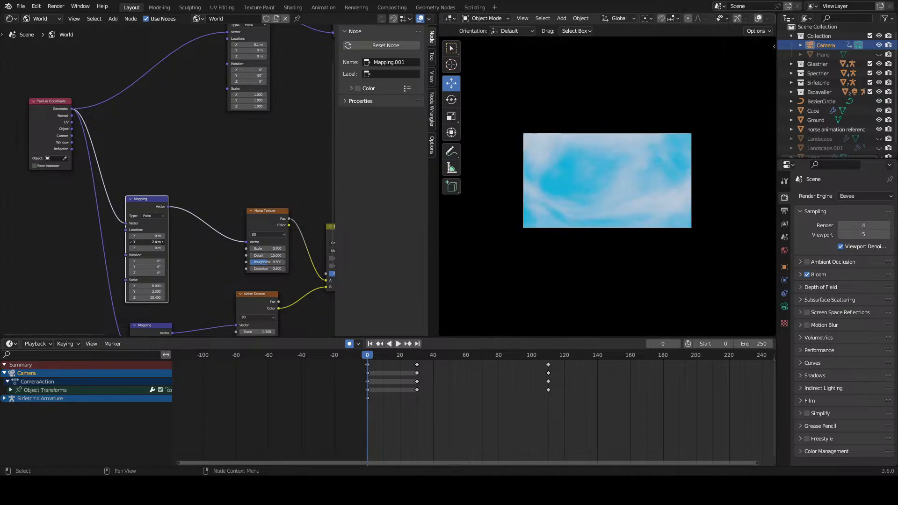
pyautogui.moveTo(146, 248); pyautogui.dragTo(192, 248)
pyautogui.hotkey('ctrl', 'z')
pyautogui.scroll(2, 435, 386)
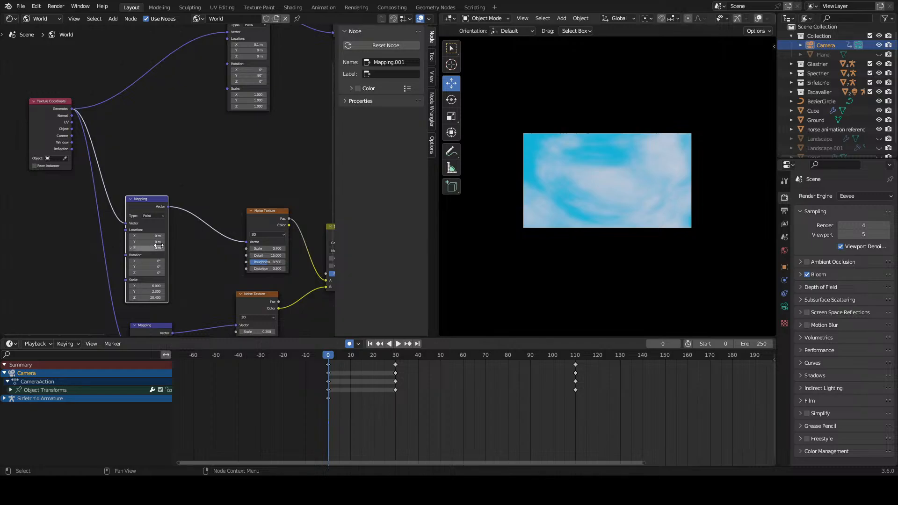
# Step: Try several Location offsets and Rotation angles on the upper Mapping node, cancelling each one
pyautogui.scroll(4, 142, 262)
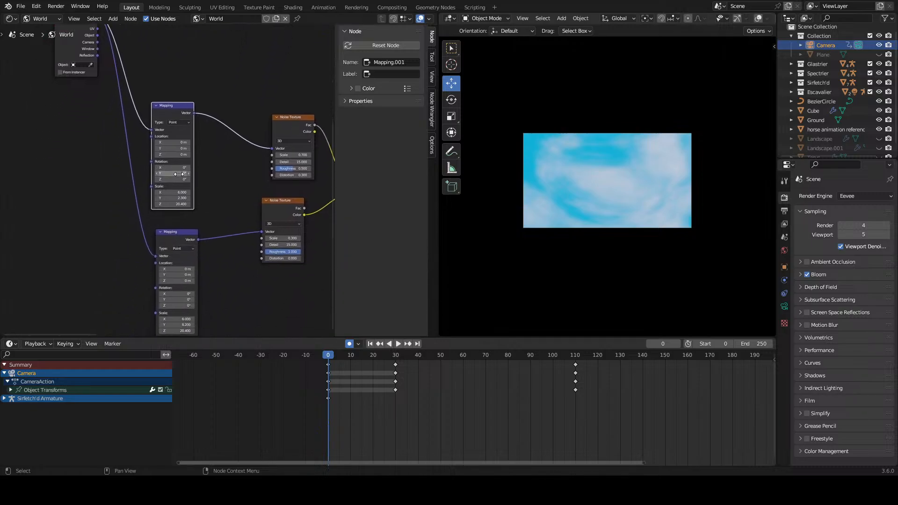
pyautogui.moveTo(176, 195); pyautogui.dragTo(204, 189)
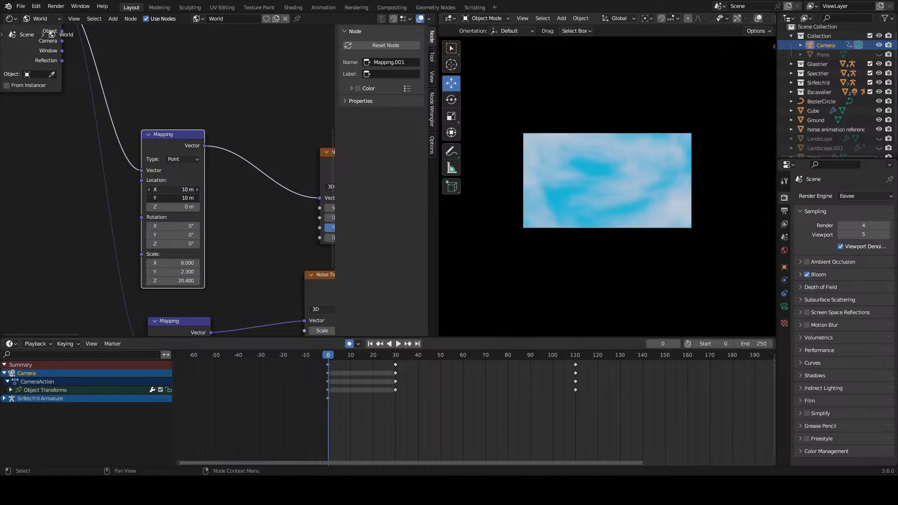
pyautogui.press('Escape')
pyautogui.moveTo(175, 226); pyautogui.dragTo(185, 244)
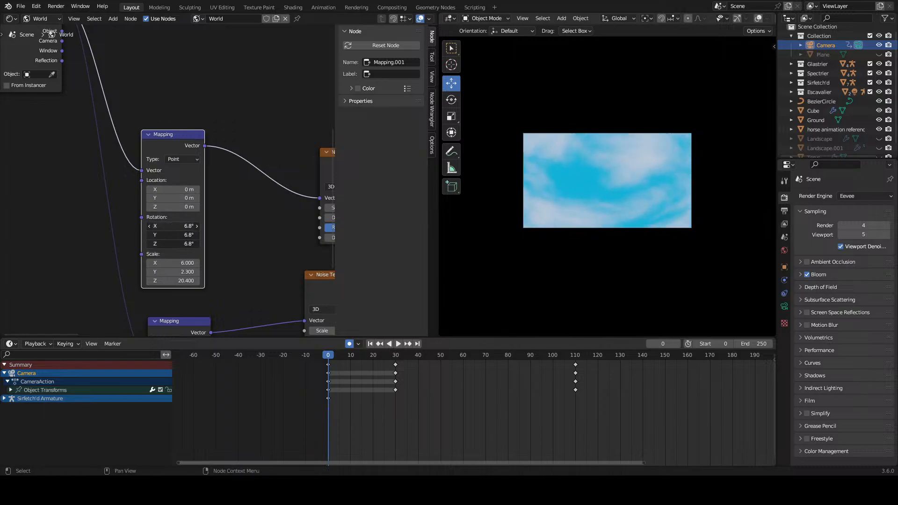
pyautogui.press('Escape')
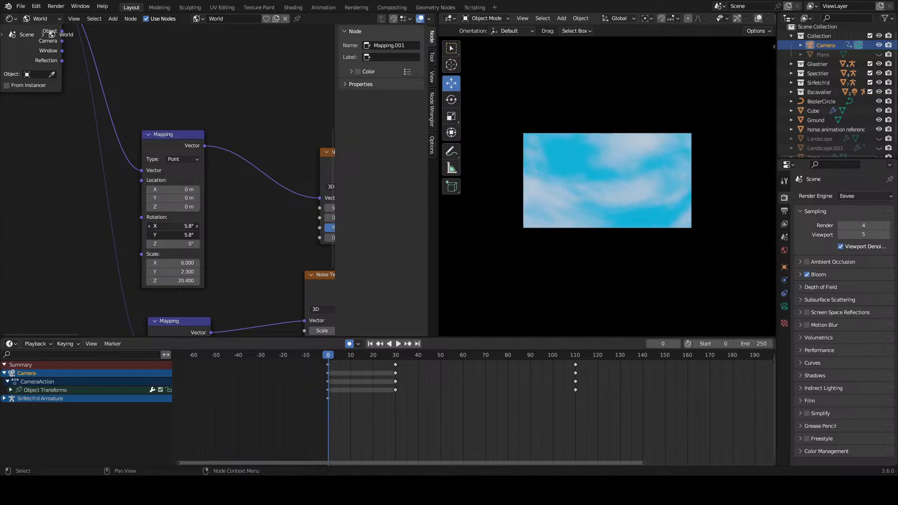
pyautogui.press('Escape')
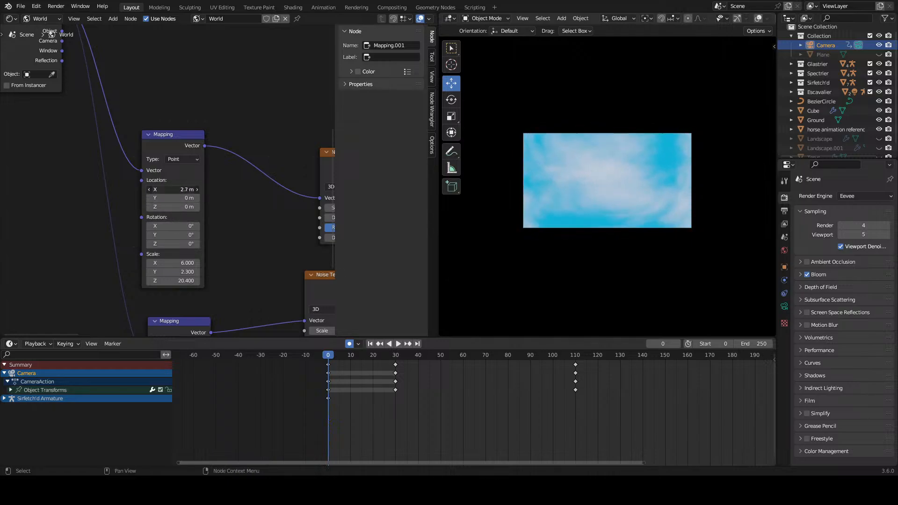
pyautogui.press('Escape')
pyautogui.moveTo(175, 198); pyautogui.dragTo(178, 199)
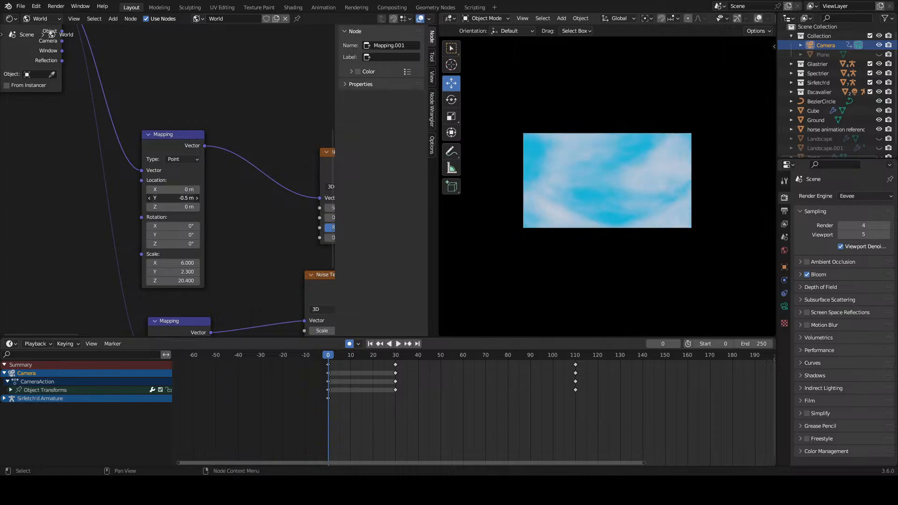
pyautogui.press('Escape')
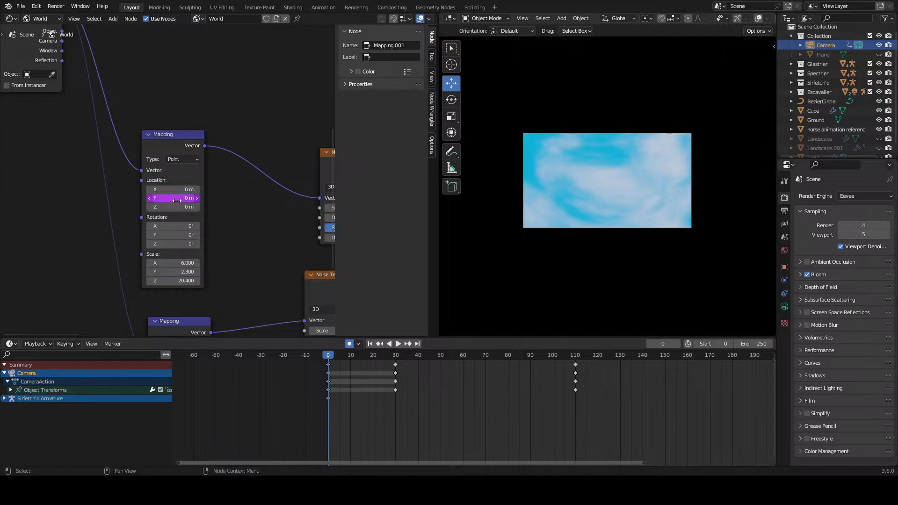
# Step: Play the descent with a frame-based driver on the Mapping node's Y Location and set its expression to -frame/20
pyautogui.press('space')
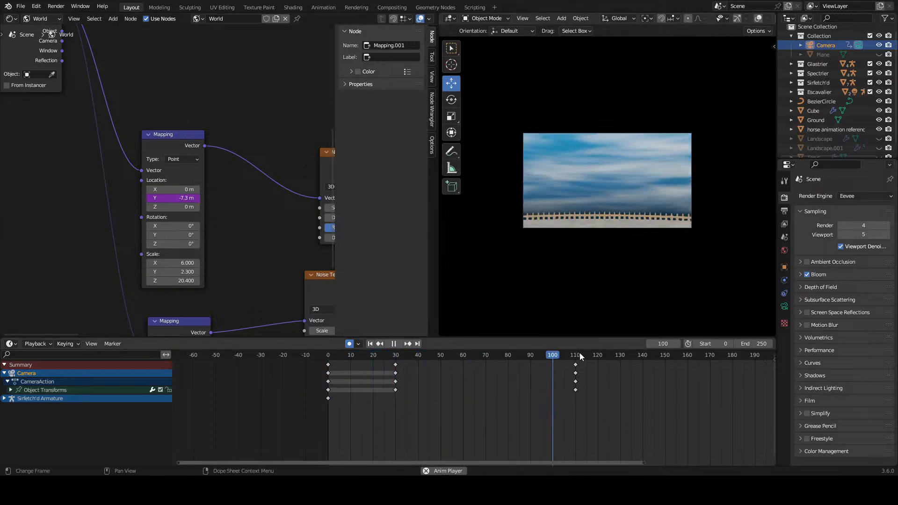
pyautogui.press('space')
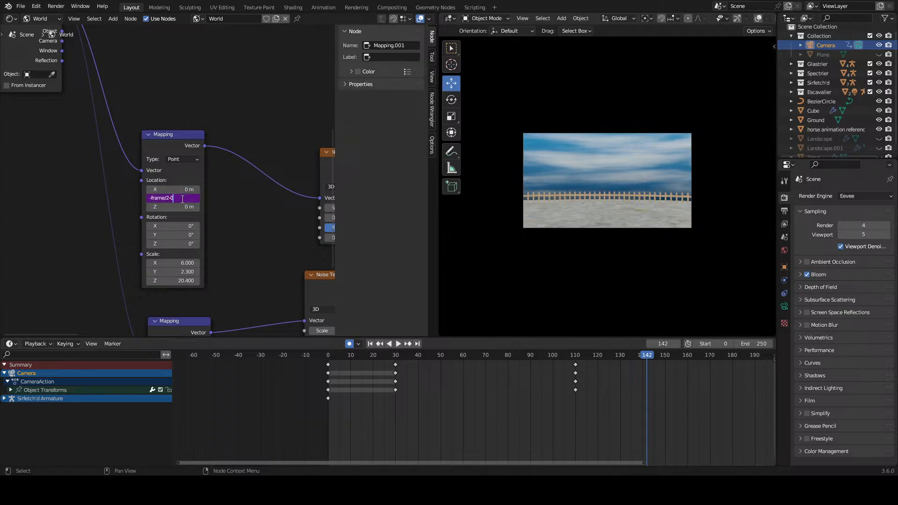
pyautogui.press('Return')
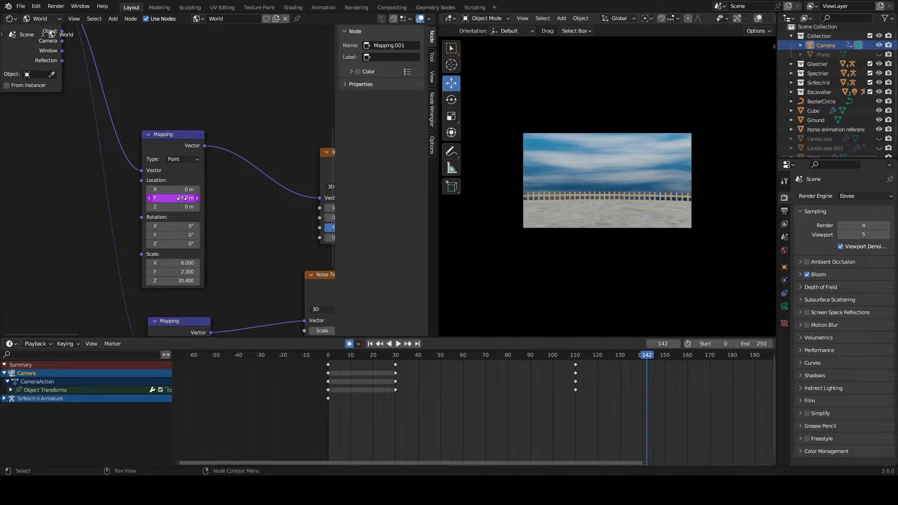
pyautogui.click(183, 197)
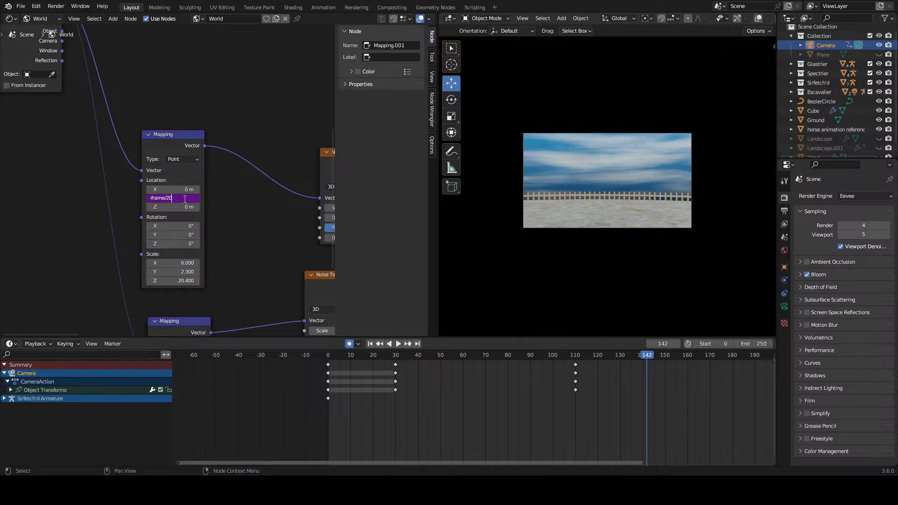
pyautogui.press('Return')
# Step: Replay the descent from frame 0 to check how the clouds move
pyautogui.click(328, 354)
pyautogui.press('space')
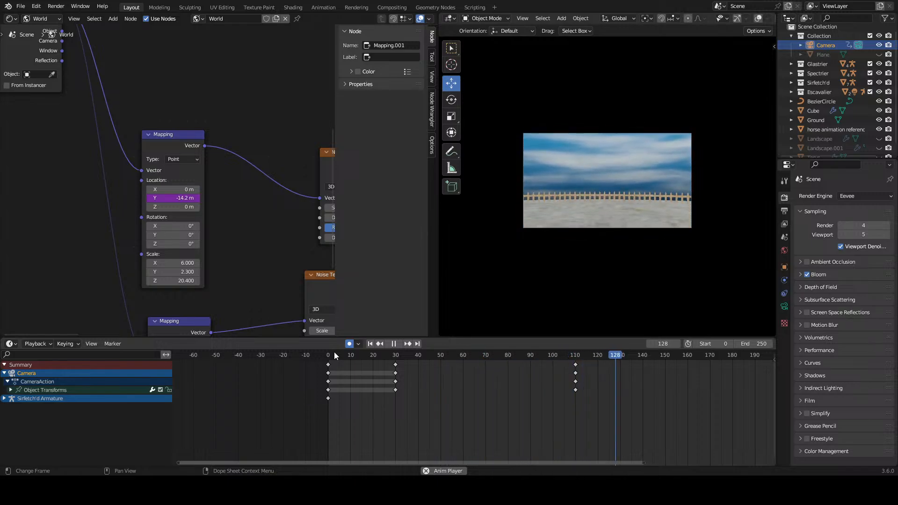
pyautogui.press('space')
pyautogui.moveTo(365, 356); pyautogui.dragTo(256, 367)
pyautogui.press('space')
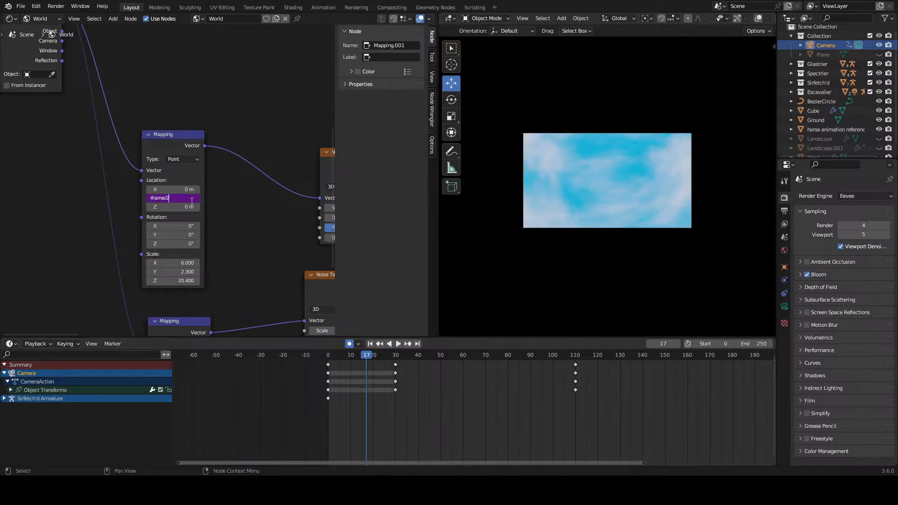
# Step: Re-enter the Mapping Y Location driver expression and replay the animation from frame 0
pyautogui.write('1.2')
pyautogui.press('Return')
pyautogui.press('space')
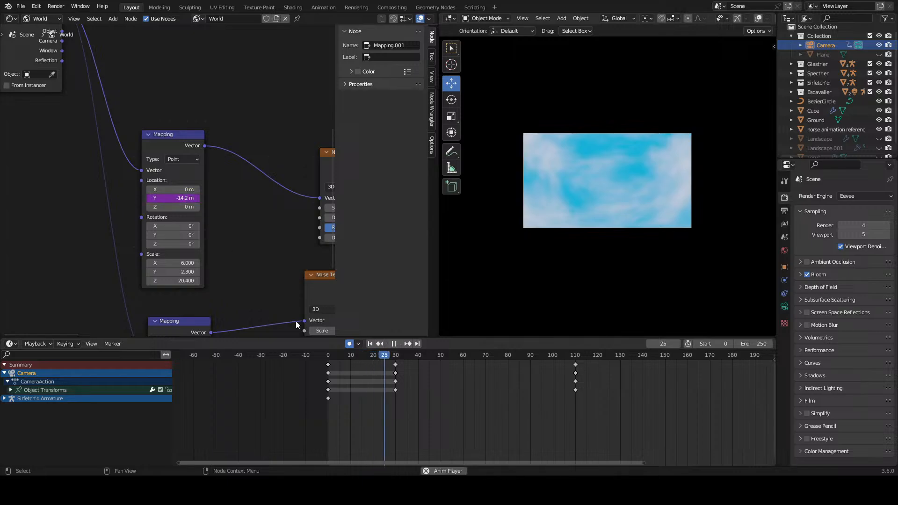
pyautogui.press('space')
pyautogui.hotkey('shift', 'Left')
pyautogui.press('space')
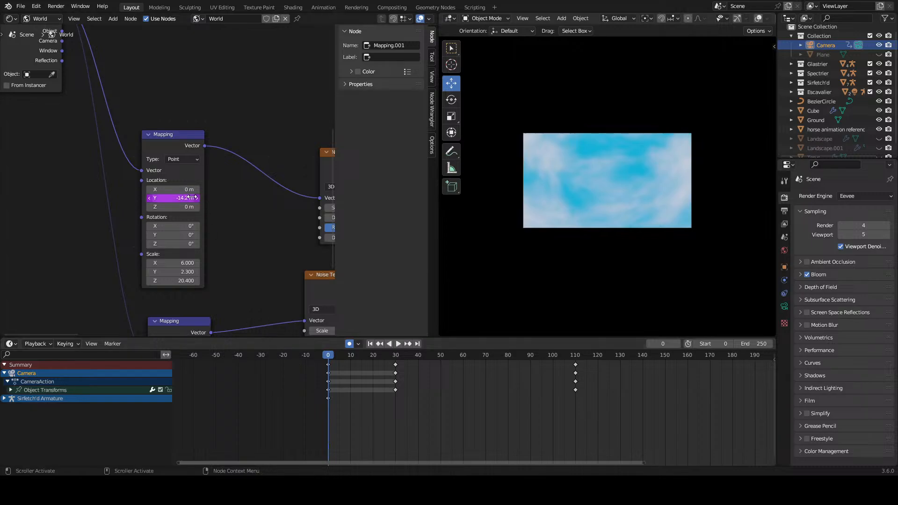
pyautogui.write('0')
pyautogui.press('Return')
pyautogui.press('space')
pyautogui.press('space')
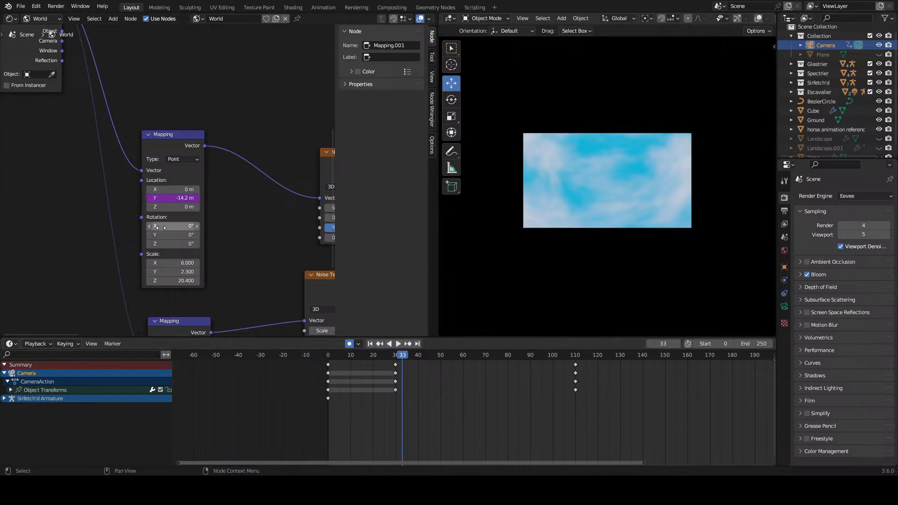
# Step: Delete the driver from the Mapping node's Y Location, set the value to 0 m, and return to frame 0
pyautogui.rightClick(176, 198)
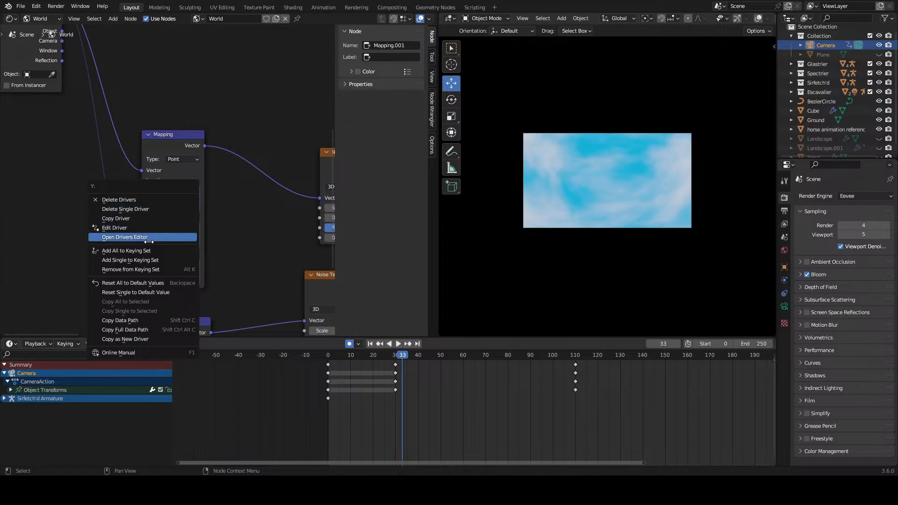
pyautogui.click(149, 210)
pyautogui.click(192, 201)
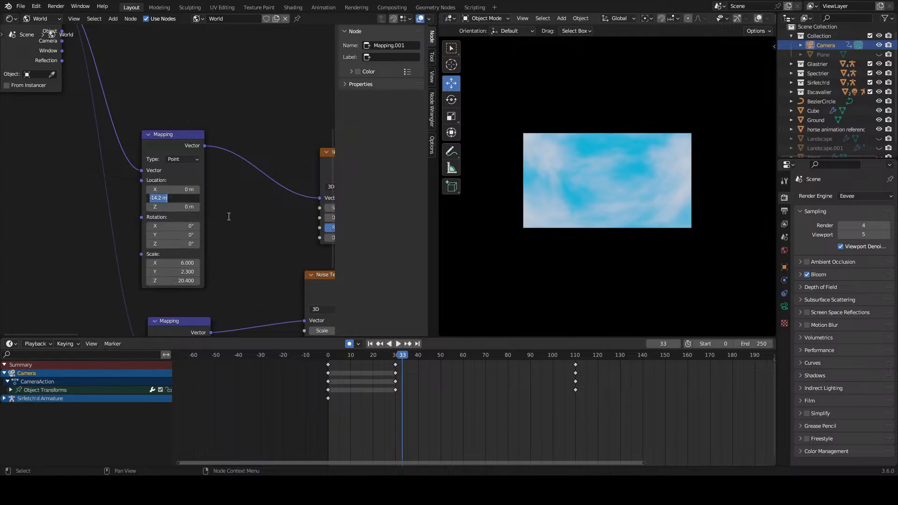
pyautogui.write('0')
pyautogui.press('Return')
pyautogui.hotkey('shift', 'Left')
# Step: Add a new driver based on the negative frame number to the Mapping node's Y Location and play the animation
pyautogui.click(182, 199)
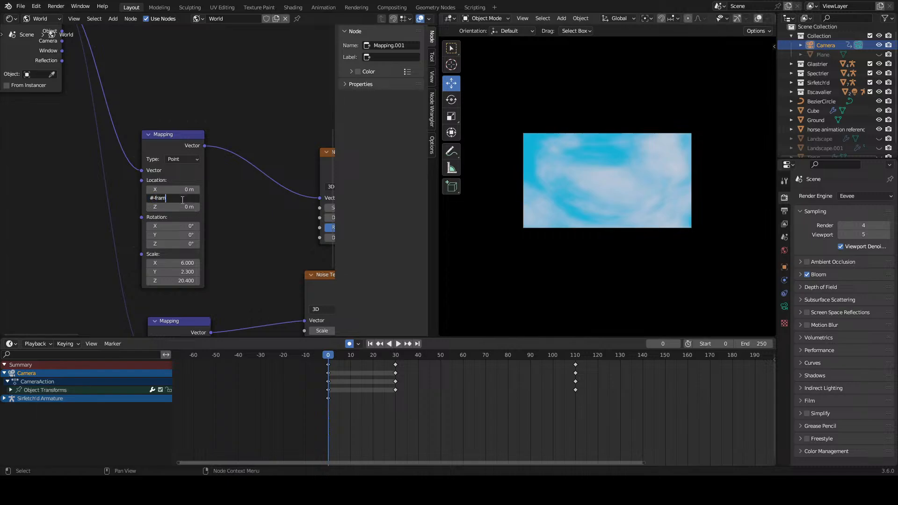
pyautogui.press('Return')
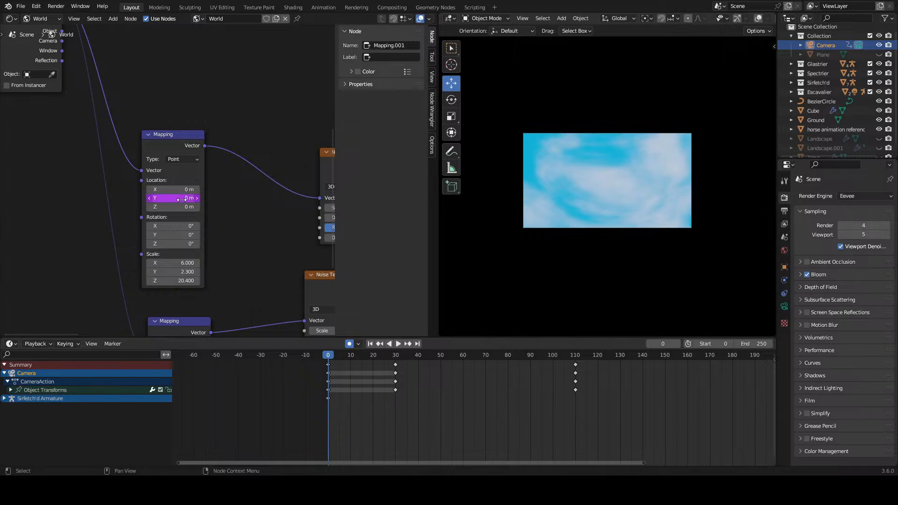
pyautogui.press('space')
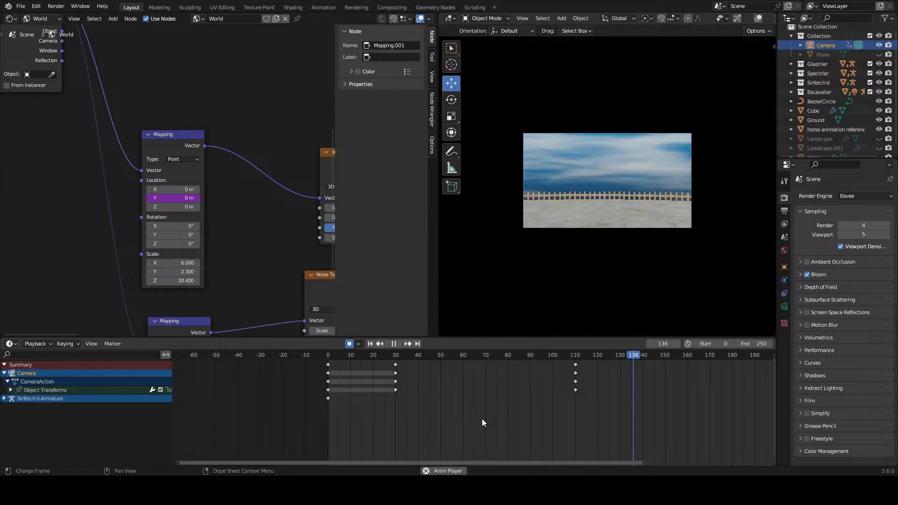
pyautogui.scroll(-2, 482, 419)
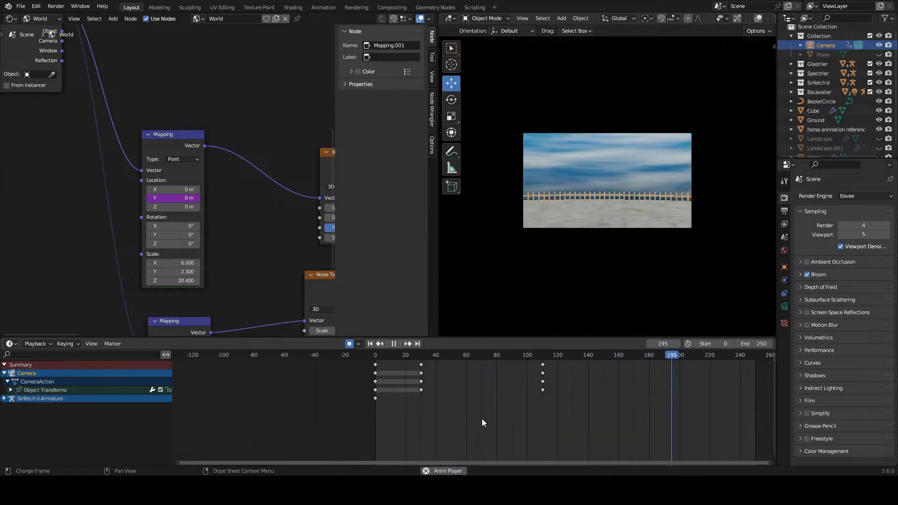
pyautogui.press('Escape')
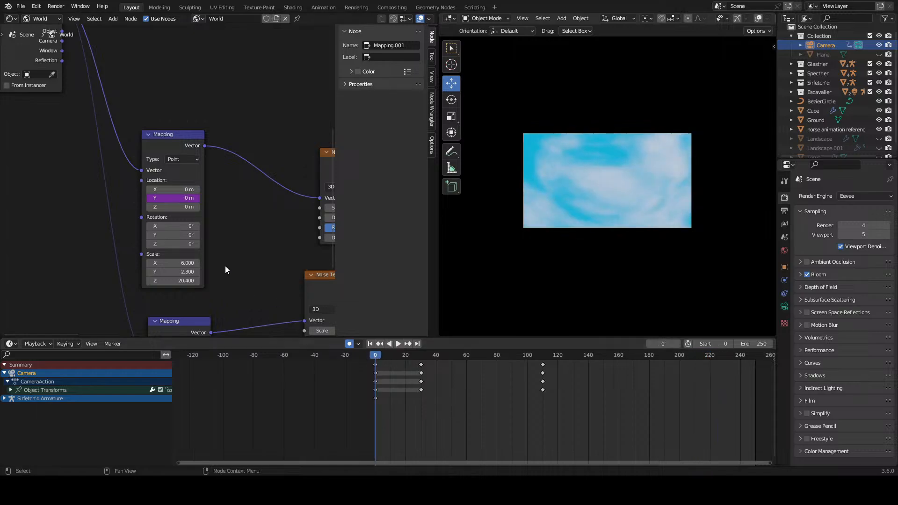
# Step: Set the Mapping Y Location driver expression to -frame/30 and play the descent
pyautogui.click(189, 198)
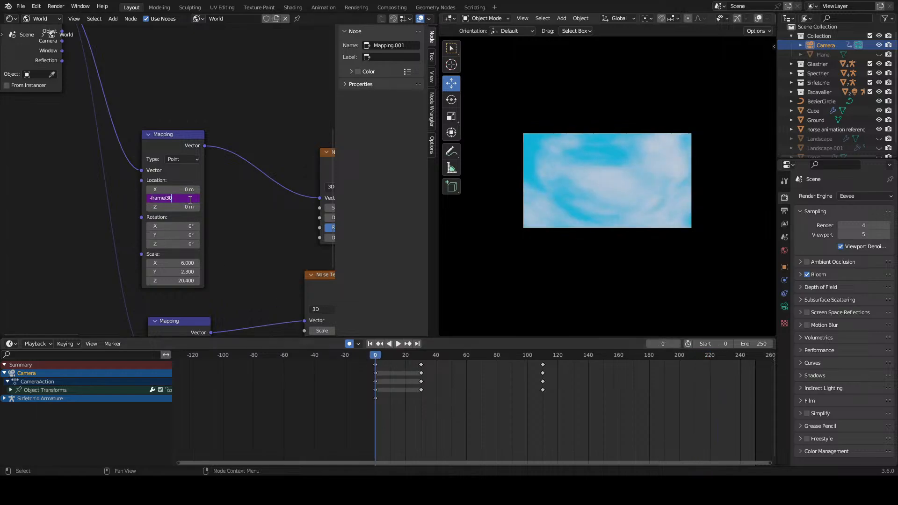
pyautogui.write('-frame/30')
pyautogui.press('Return')
pyautogui.press('space')
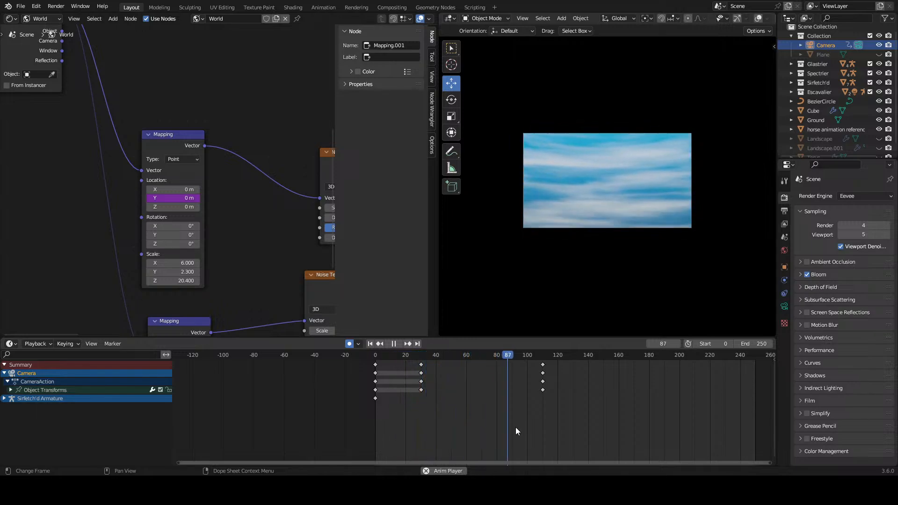
pyautogui.press('space')
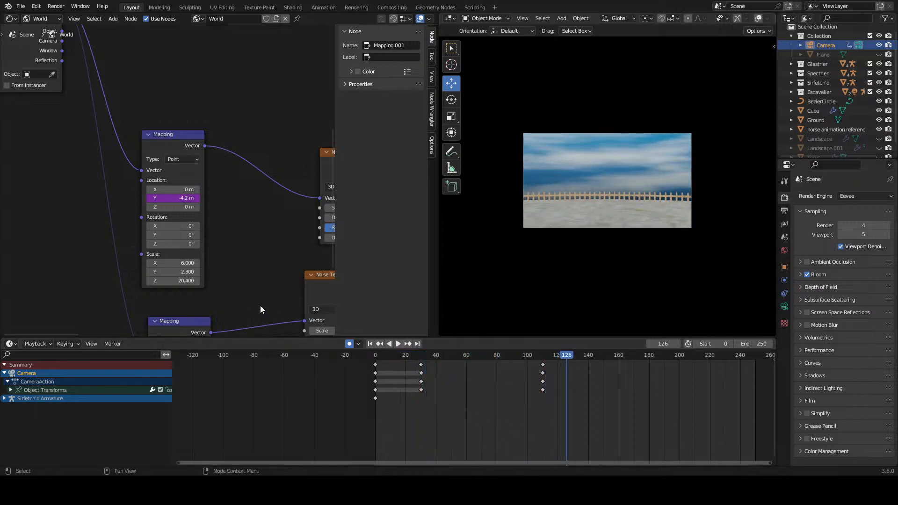
# Step: Replay the descent from frame 0 and set the Mapping Y Location driver expression to -frame/50
pyautogui.click(375, 354)
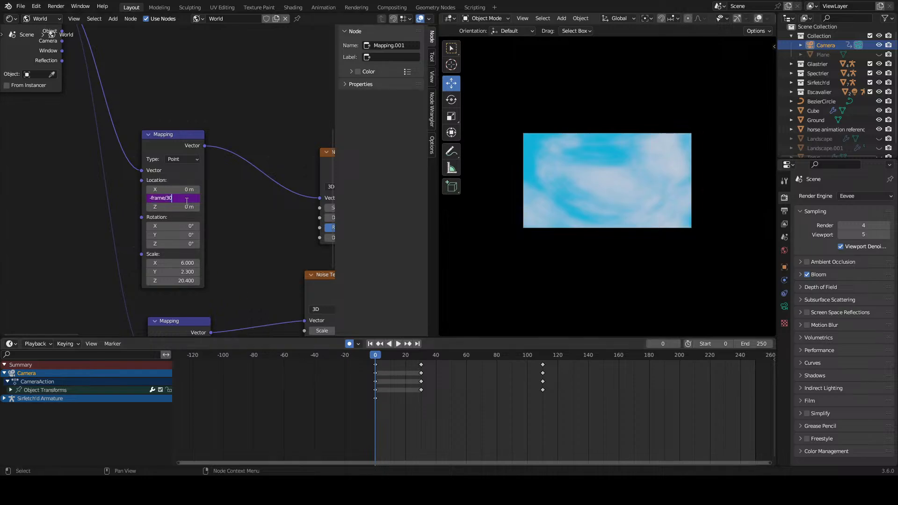
pyautogui.press('Return')
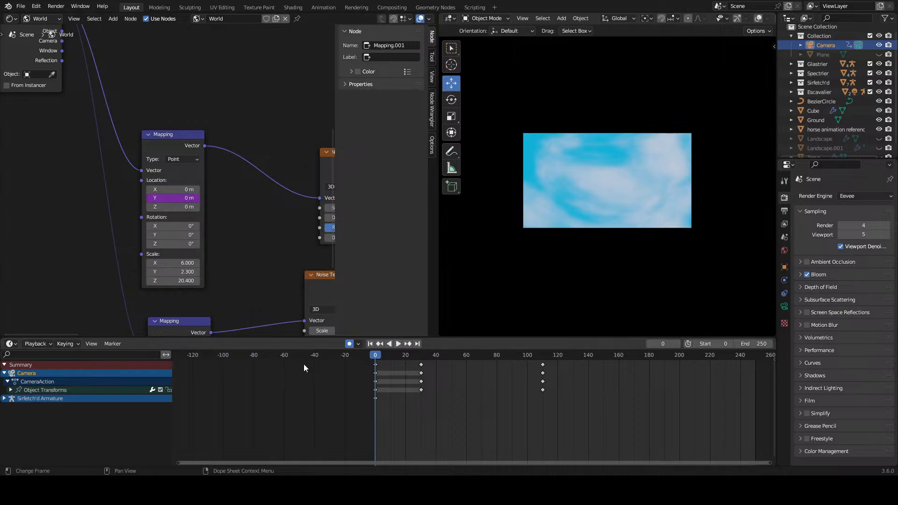
pyautogui.press('space')
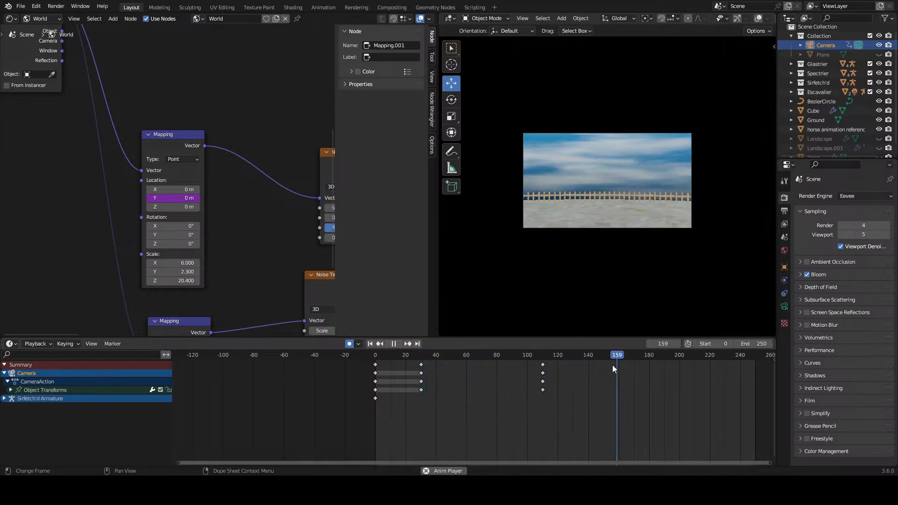
pyautogui.moveTo(618, 358); pyautogui.dragTo(365, 360)
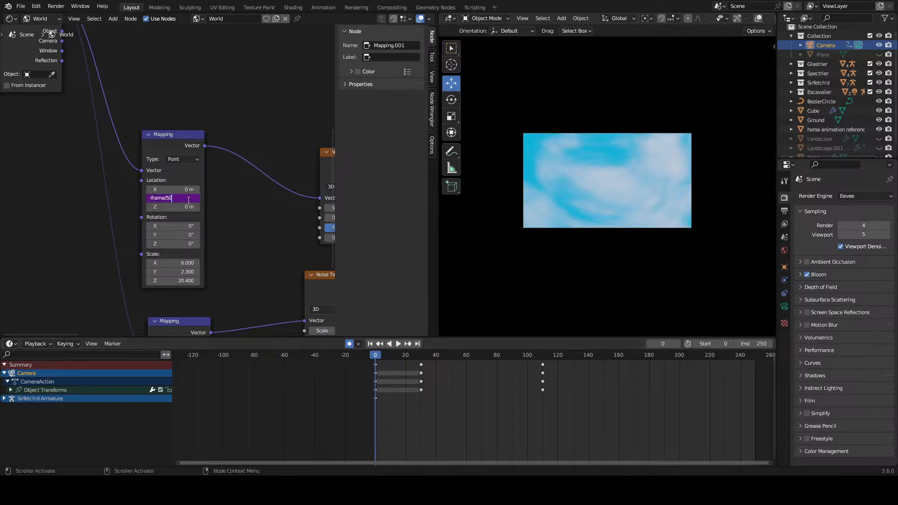
pyautogui.press('Return')
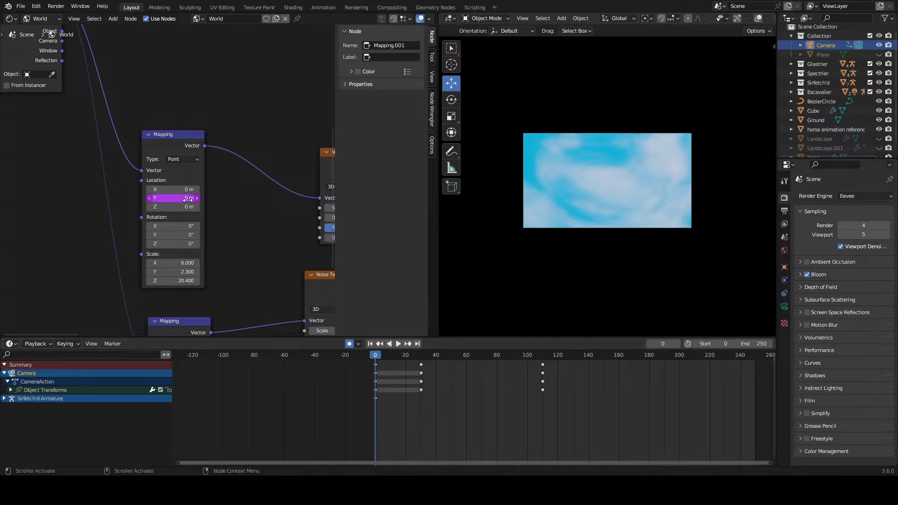
# Step: Play back the camera descent and extend the scene's end frame to 1266
pyautogui.press('space')
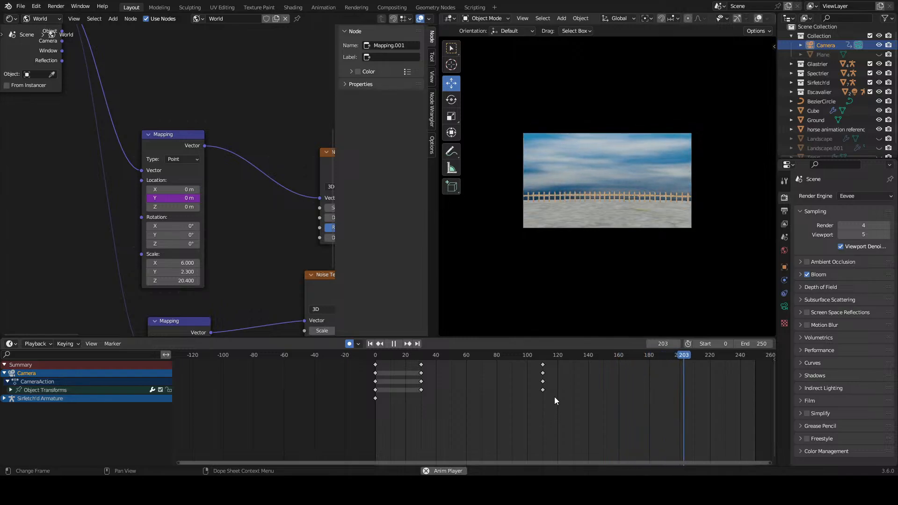
pyautogui.press('space')
pyautogui.scroll(-3, 569, 395)
pyautogui.moveTo(761, 344); pyautogui.dragTo(888, 344)
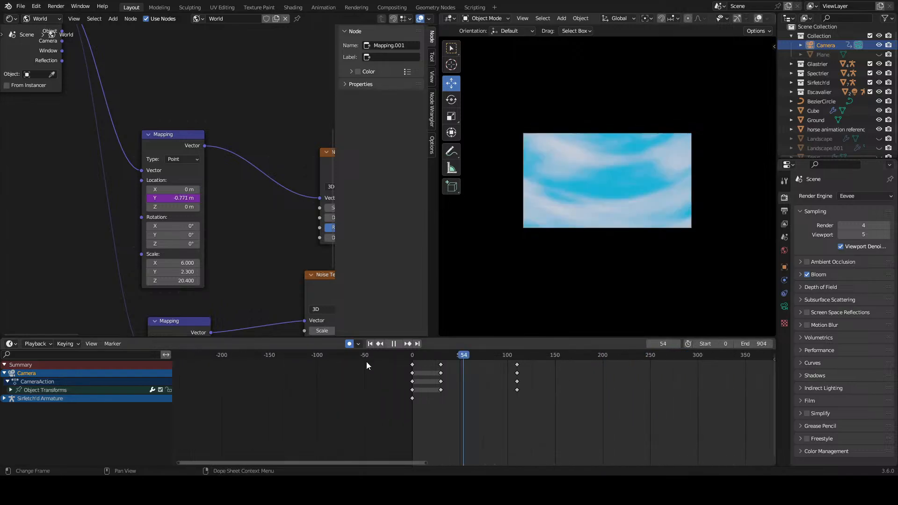
pyautogui.moveTo(367, 366); pyautogui.dragTo(365, 367)
pyautogui.press('space')
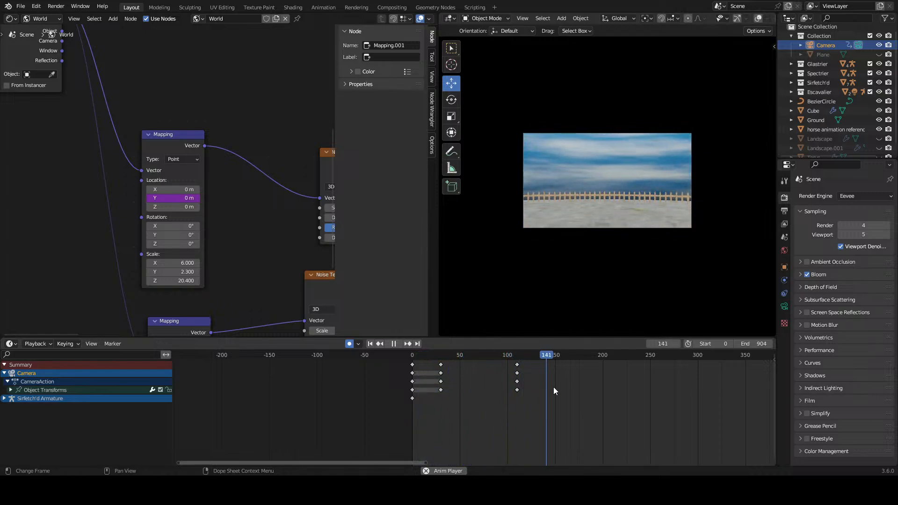
pyautogui.scroll(-3, 554, 386)
pyautogui.press('space')
pyautogui.moveTo(754, 344); pyautogui.dragTo(791, 344)
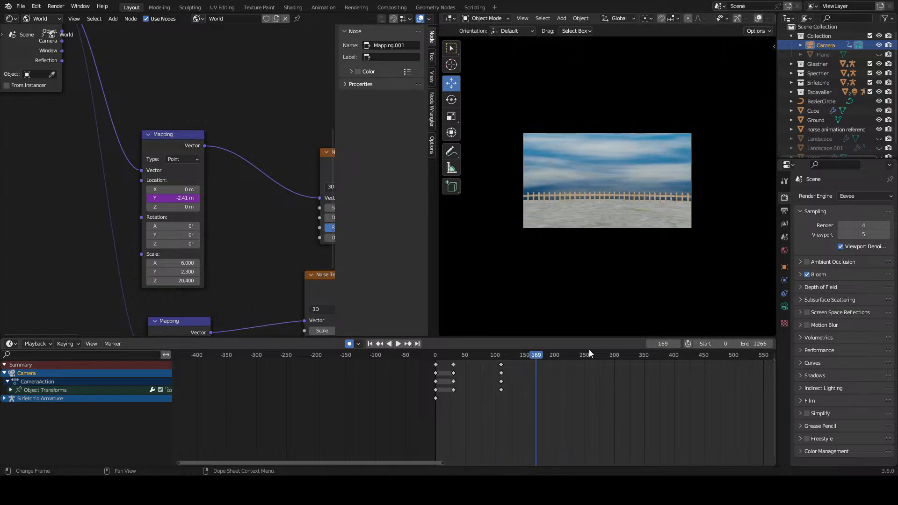
# Step: Replay the camera descent from frame 0, save the file and return to frame 0
pyautogui.click(357, 360)
pyautogui.press('space')
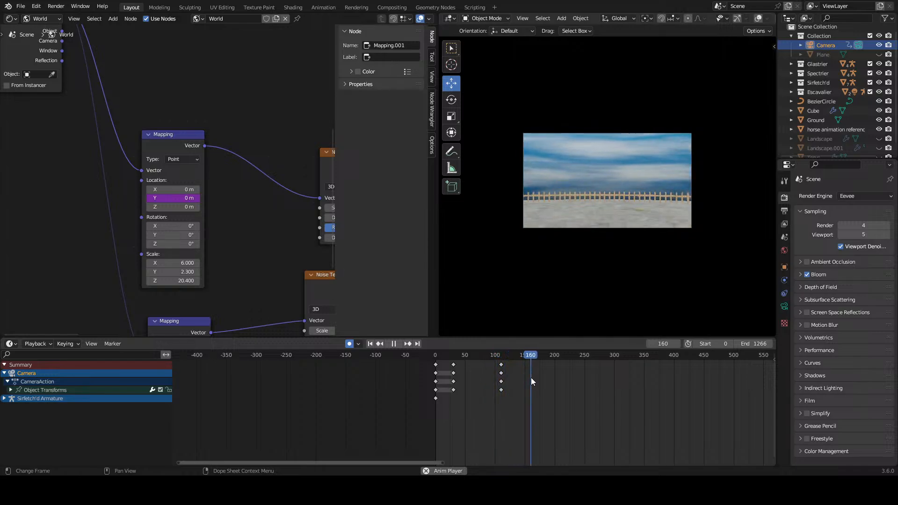
pyautogui.press('space')
pyautogui.scroll(2, 594, 406)
pyautogui.scroll(2, 626, 405)
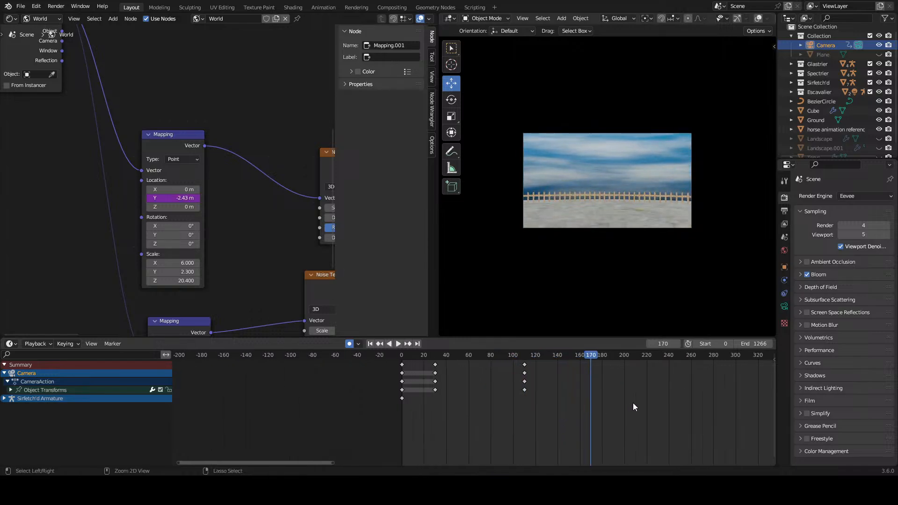
pyautogui.hotkey('ctrl', 's')
pyautogui.press('Escape')
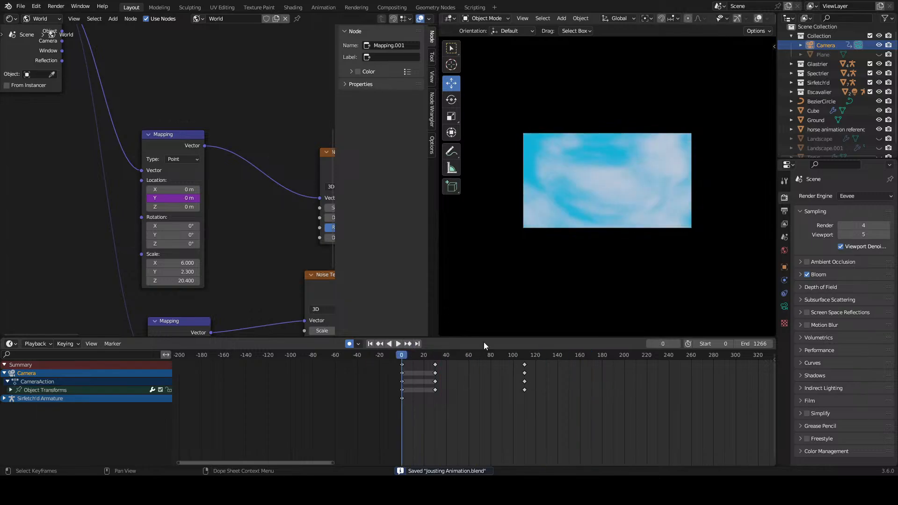
# Step: Play the descent again and check the driver expression in the Mapping node's Y Location
pyautogui.click(399, 344)
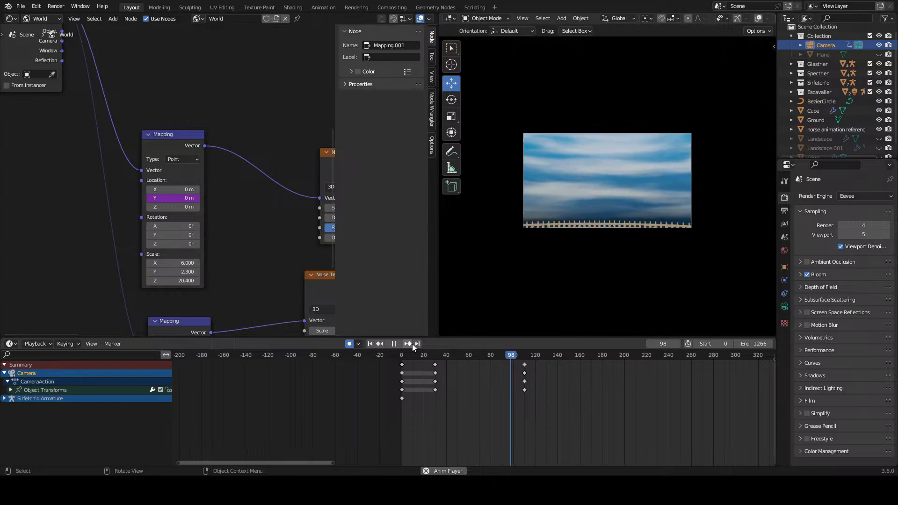
pyautogui.press('Escape')
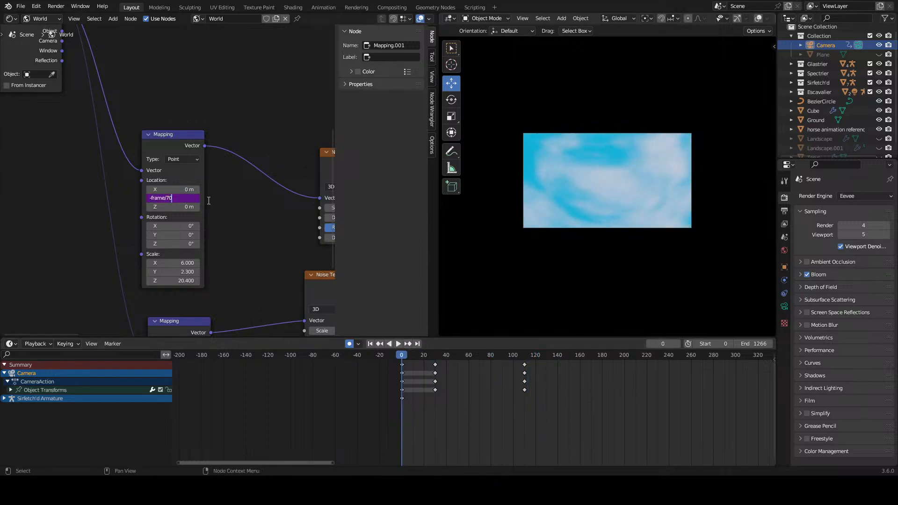
pyautogui.press('Return')
# Step: Try removing the driver from the upper Mapping node's Y Location
pyautogui.scroll(-3, 215, 242)
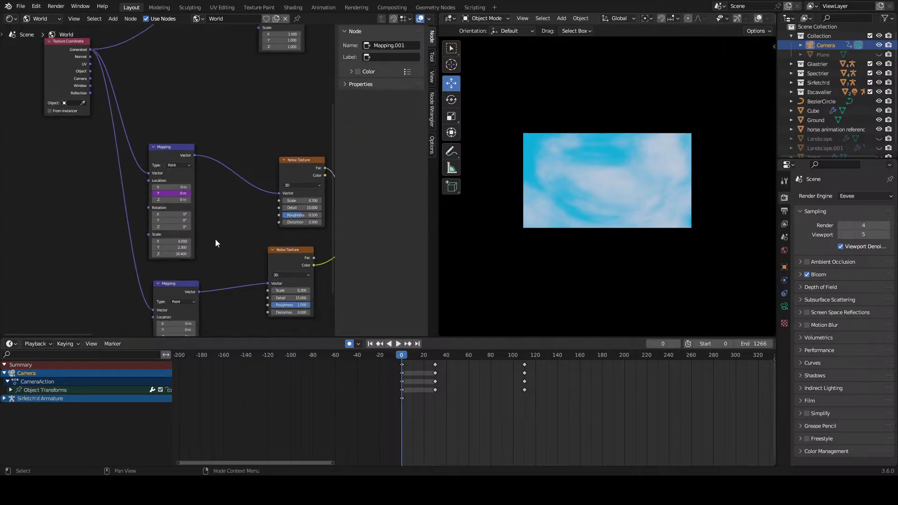
pyautogui.scroll(2, 203, 206)
pyautogui.rightClick(185, 196)
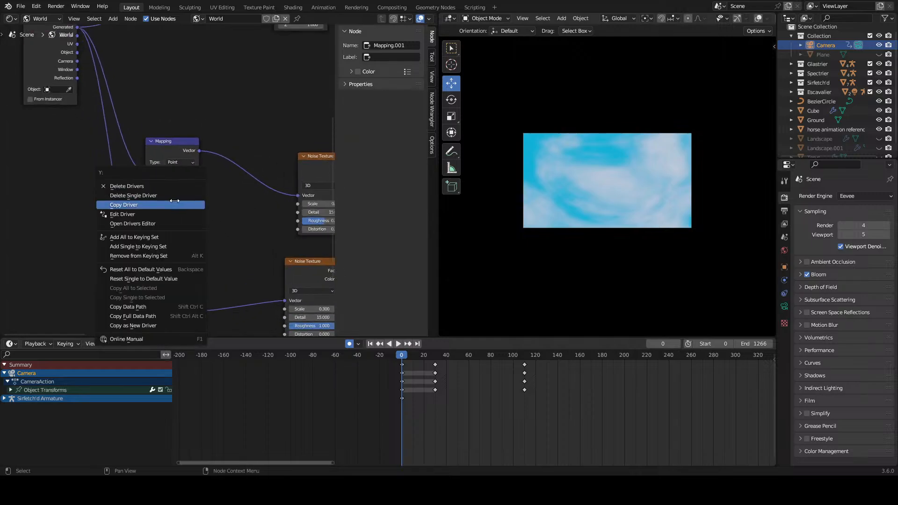
pyautogui.click(185, 202)
pyautogui.scroll(3, 573, 236)
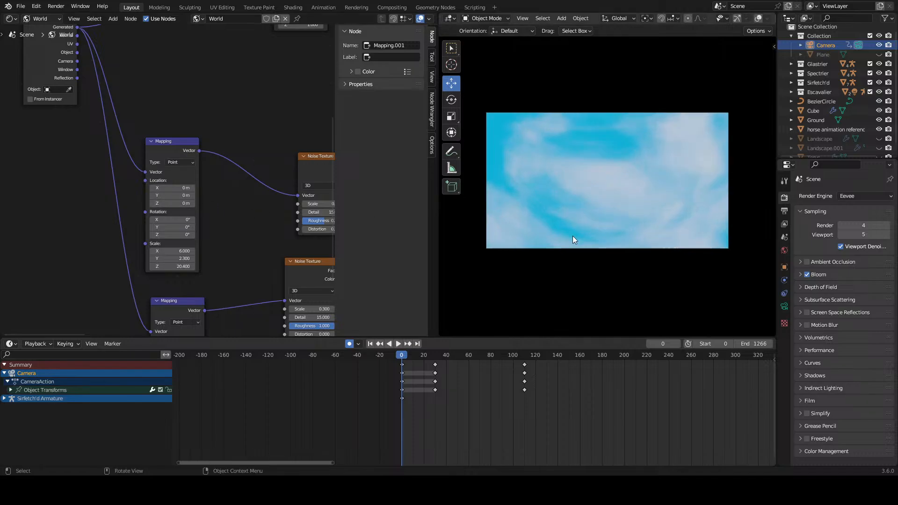
pyautogui.scroll(-2, 573, 236)
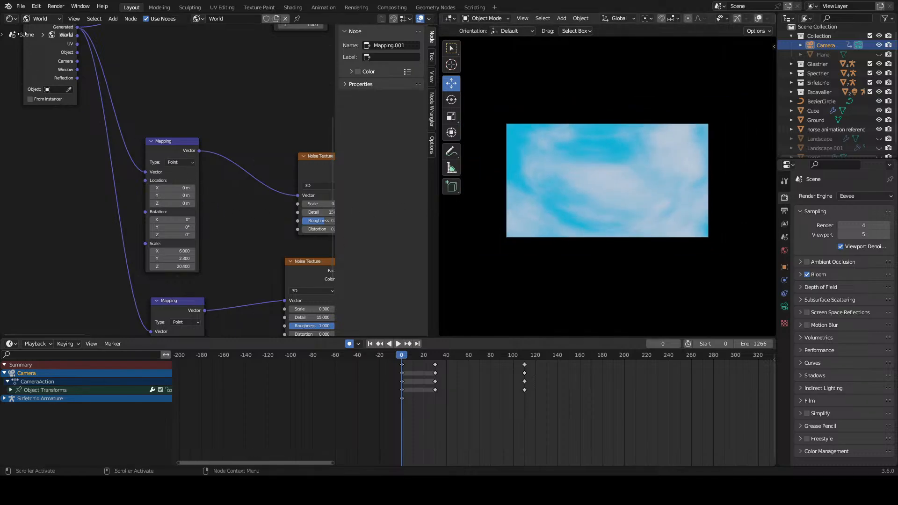
pyautogui.click(13, 19)
pyautogui.scroll(-5, 532, 401)
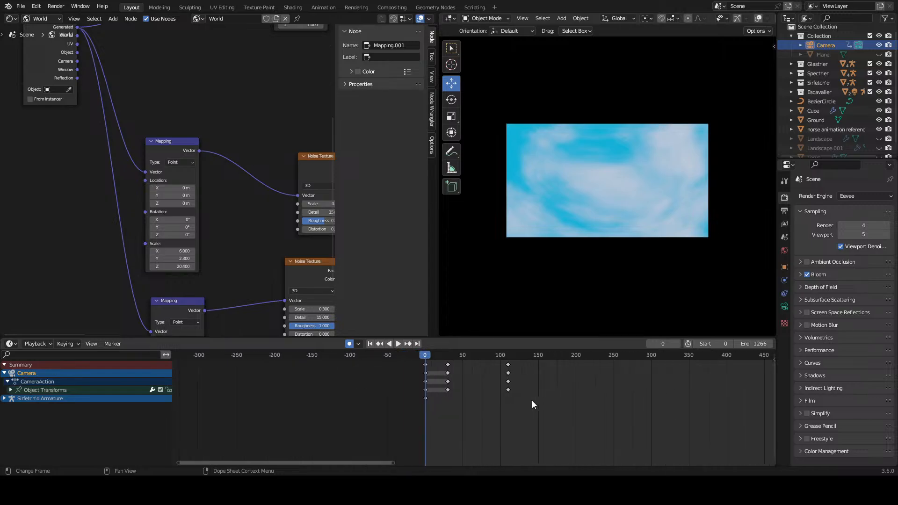
pyautogui.scroll(4, 538, 403)
pyautogui.moveTo(561, 410)
pyautogui.mouseDown(button='middle')
pyautogui.moveTo(493, 406)
pyautogui.moveTo(560, 404)
pyautogui.mouseUp(button='middle')
pyautogui.scroll(2, 447, 401)
pyautogui.scroll(2, 529, 405)
pyautogui.scroll(1, 473, 385)
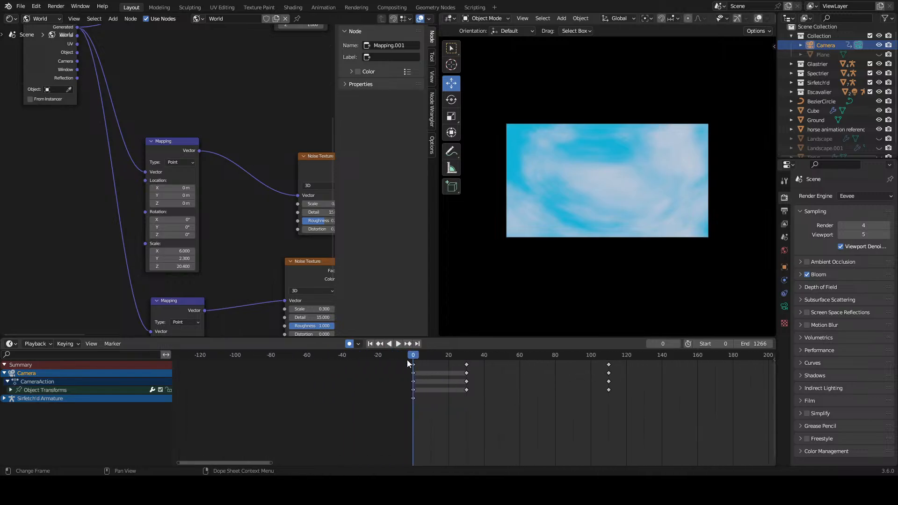
pyautogui.scroll(-2, 219, 213)
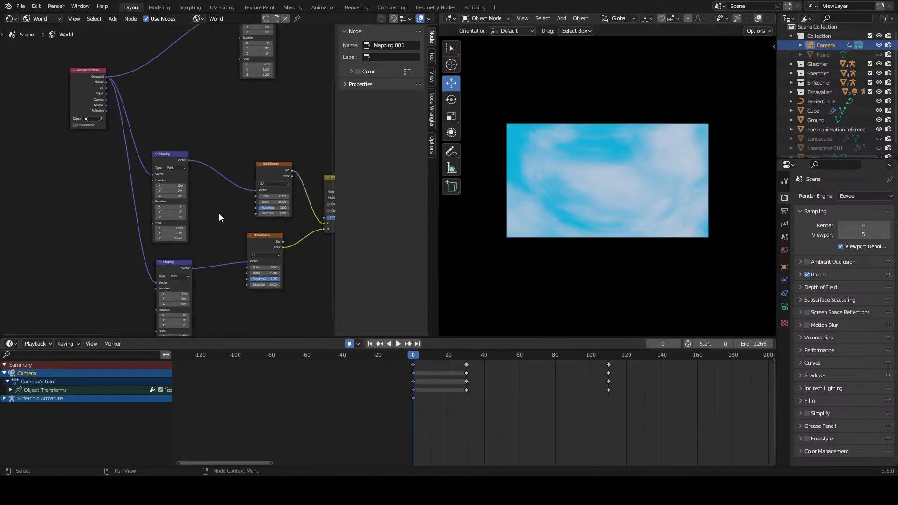
pyautogui.scroll(2, 206, 214)
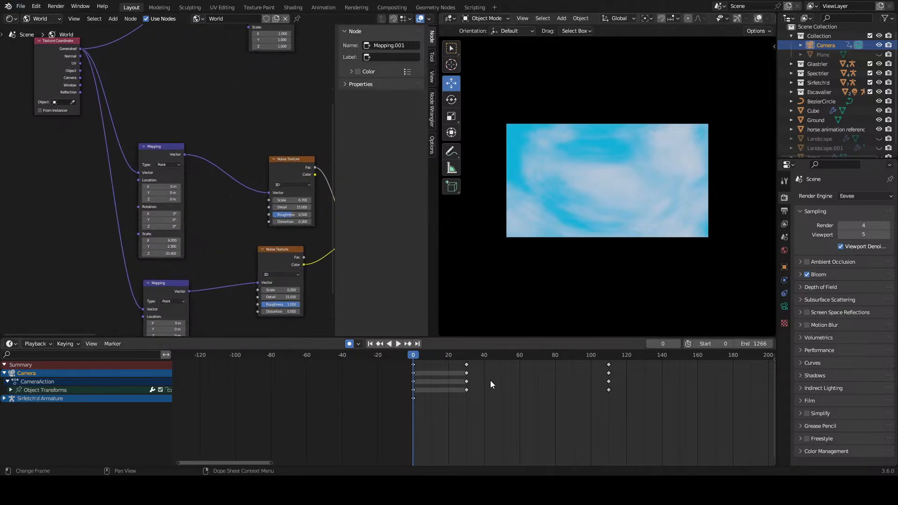
# Step: Play the descent without the cloud driver, return to frame 0 and undo the driver deletion
pyautogui.press('space')
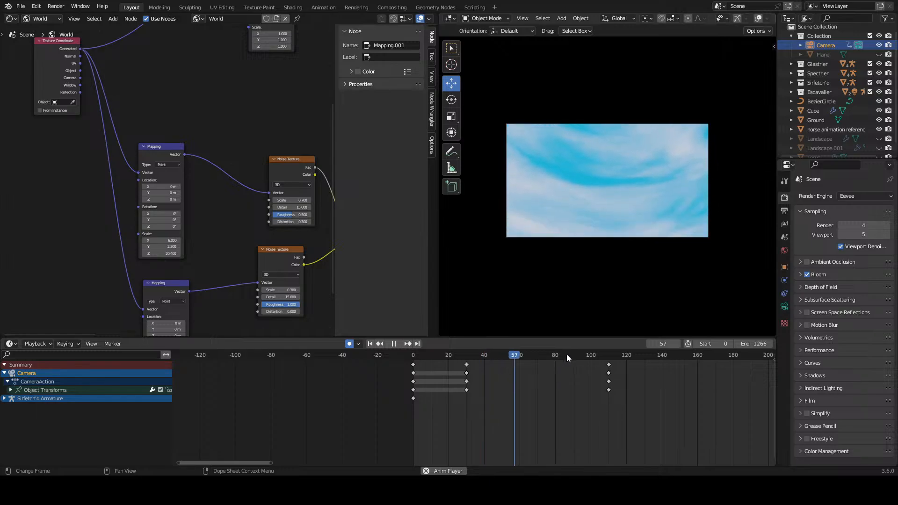
pyautogui.hotkey('shift', 'Left')
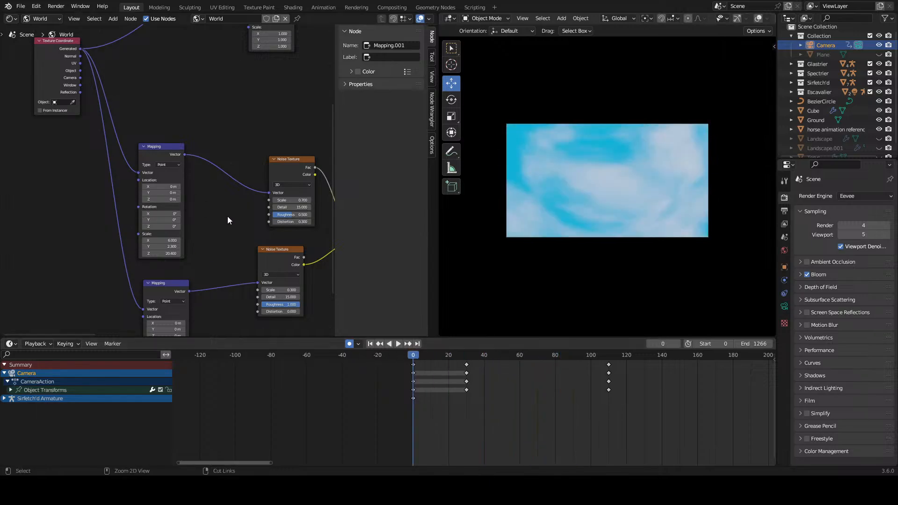
pyautogui.hotkey('ctrl', 'z')
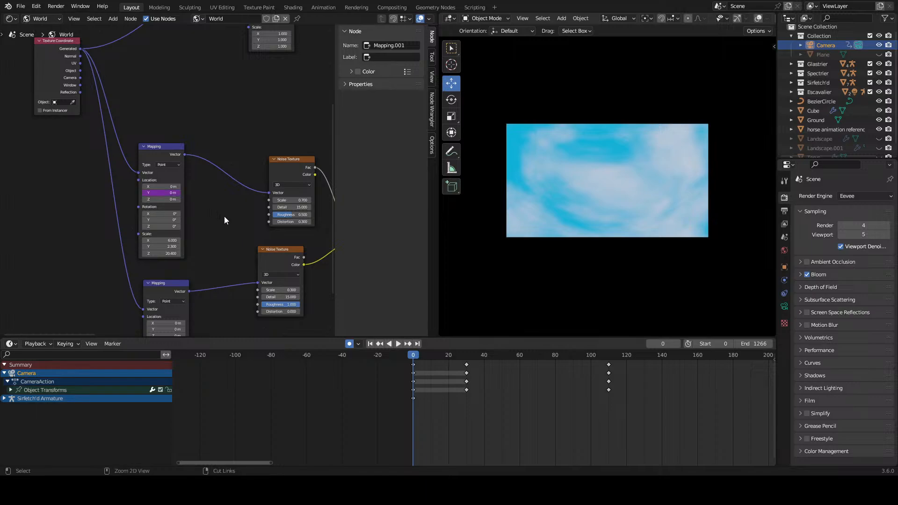
# Step: Shift the camera keyframes at frames 30 and 110 to frames 40 and 120 and replay the descent from frame 0
pyautogui.press('space')
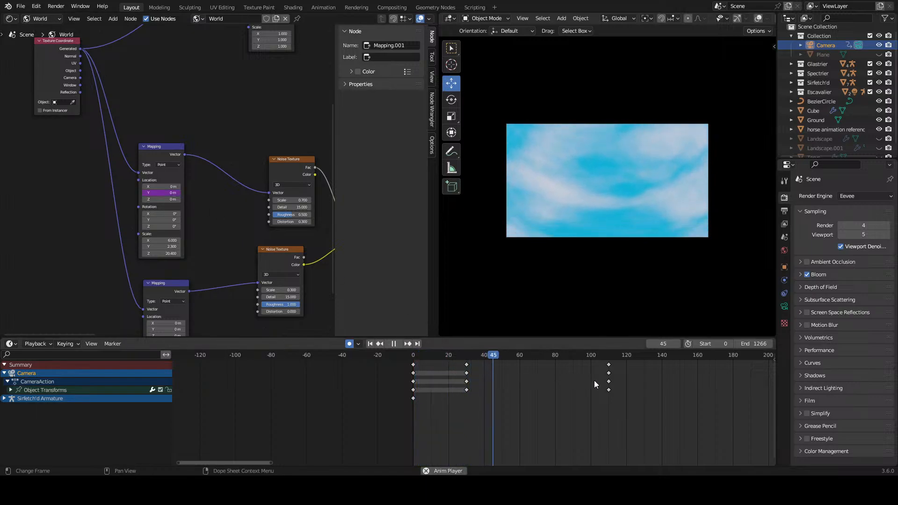
pyautogui.press('space')
pyautogui.moveTo(655, 366); pyautogui.dragTo(460, 405)
pyautogui.press('g')
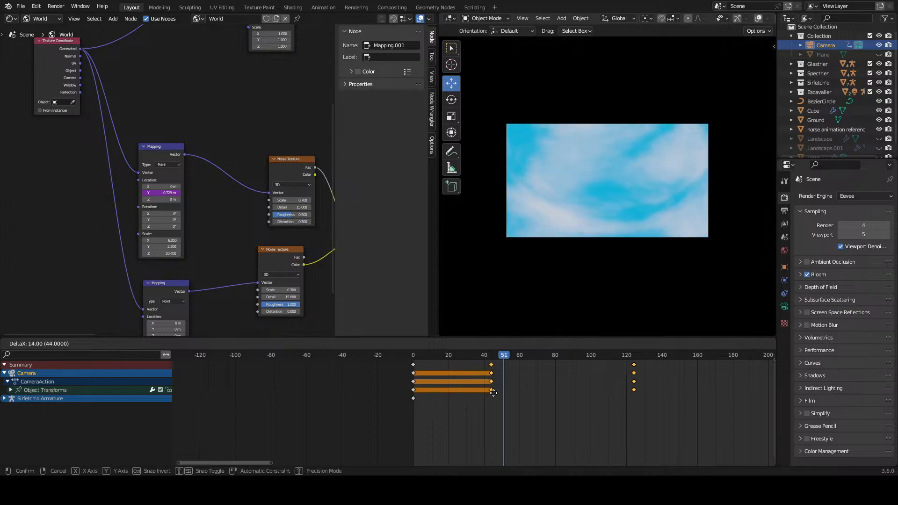
pyautogui.click(498, 375)
pyautogui.hotkey('shift', 'Left')
pyautogui.press('space')
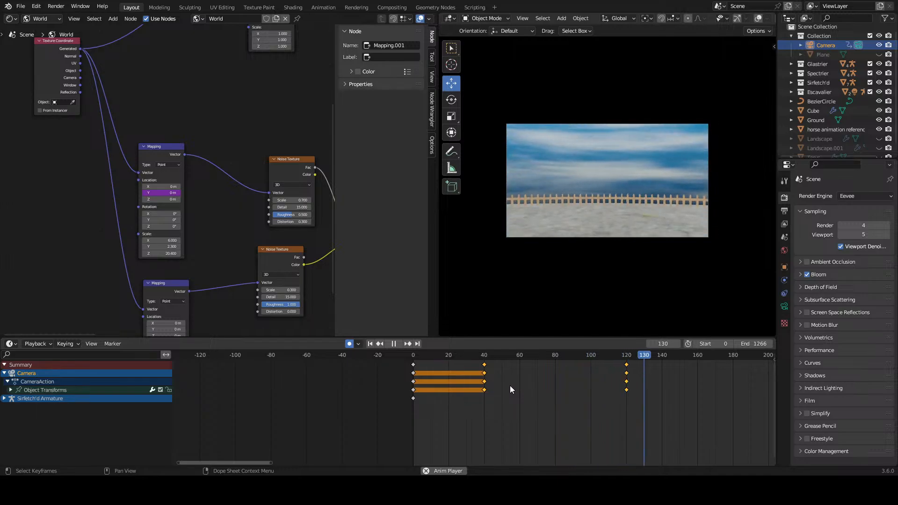
pyautogui.press('space')
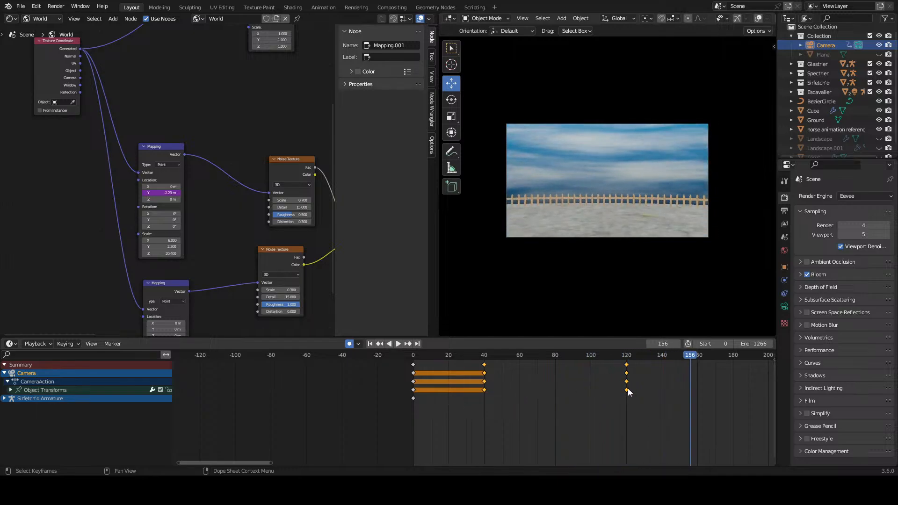
# Step: Move the selected camera keyframes to frames 50 and 130 and replay the descent from frame 0
pyautogui.moveTo(627, 388); pyautogui.dragTo(648, 392)
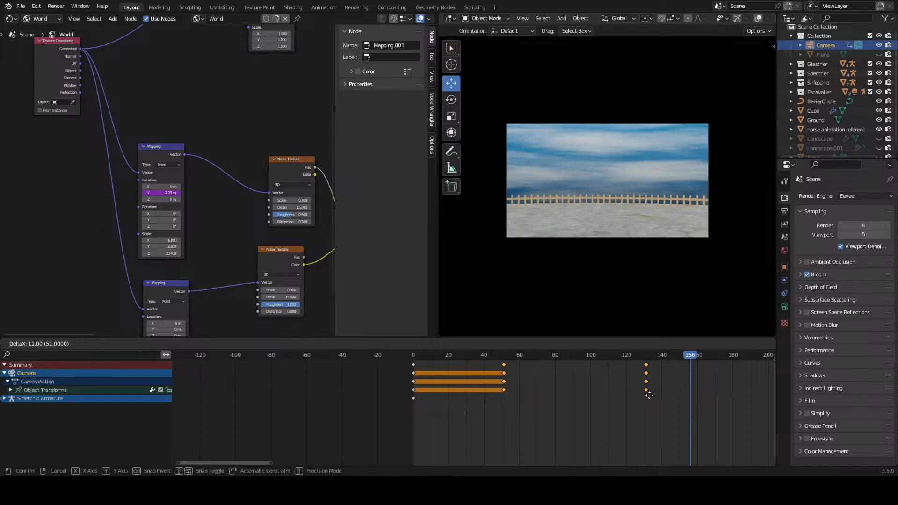
pyautogui.click(648, 396)
pyautogui.click(657, 355)
pyautogui.hotkey('shift', 'Left')
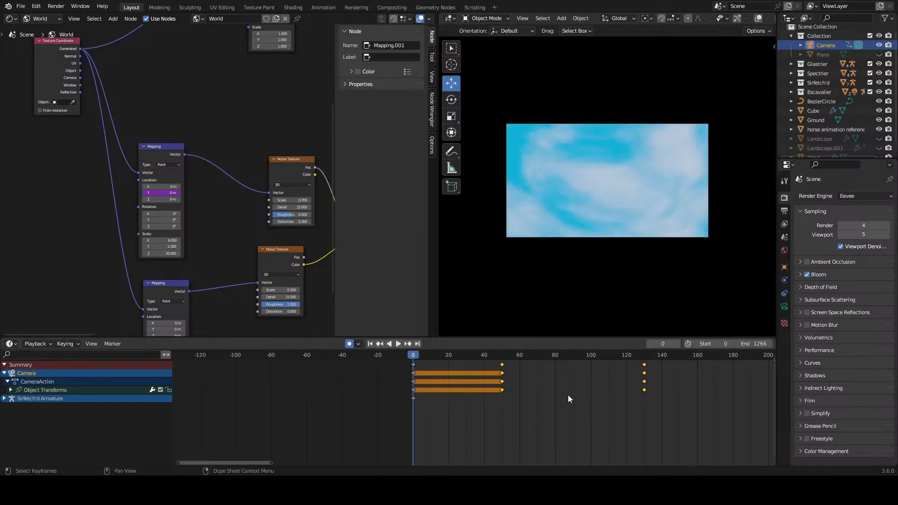
pyautogui.press('space')
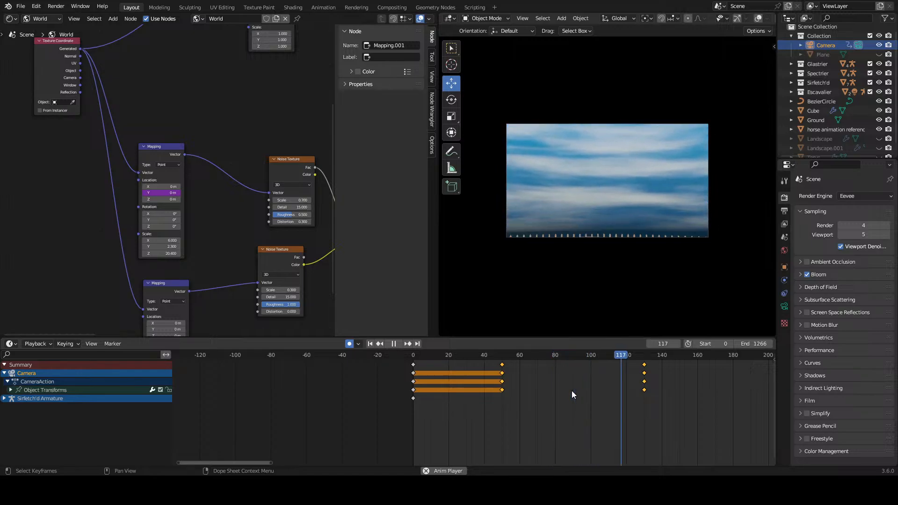
pyautogui.click(400, 354)
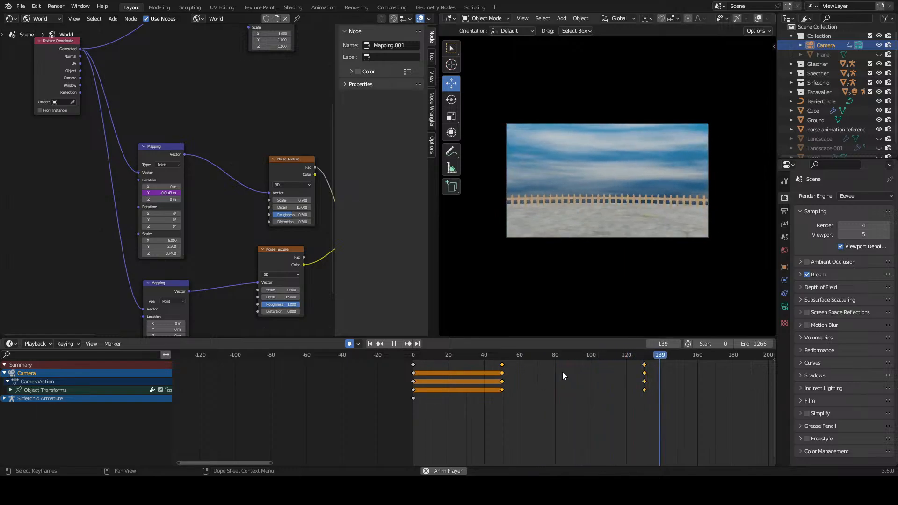
pyautogui.press('space')
# Step: Deselect the camera keyframes, save the file and scrub the timeline to frame 207 to examine the cloud motion
pyautogui.click(683, 394)
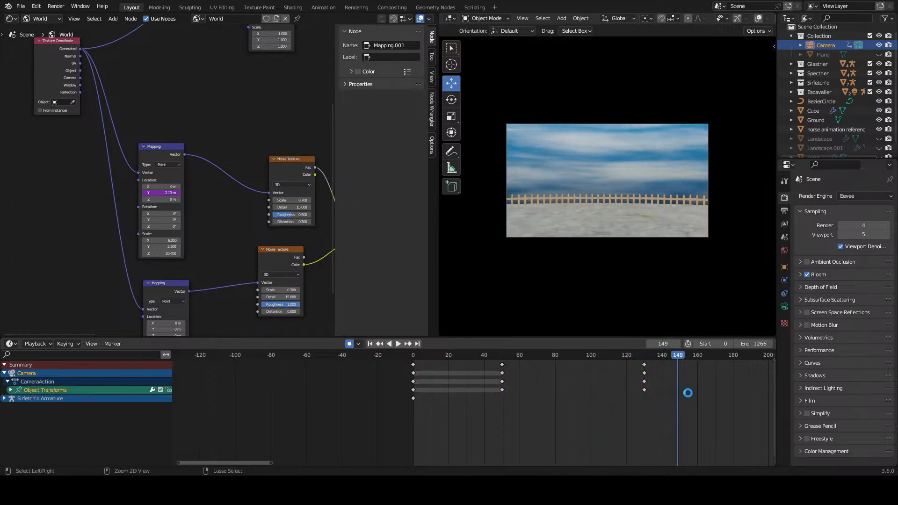
pyautogui.hotkey('ctrl', 's')
pyautogui.scroll(-6, 688, 391)
pyautogui.moveTo(688, 391); pyautogui.dragTo(595, 397, button='middle')
pyautogui.scroll(4, 519, 391)
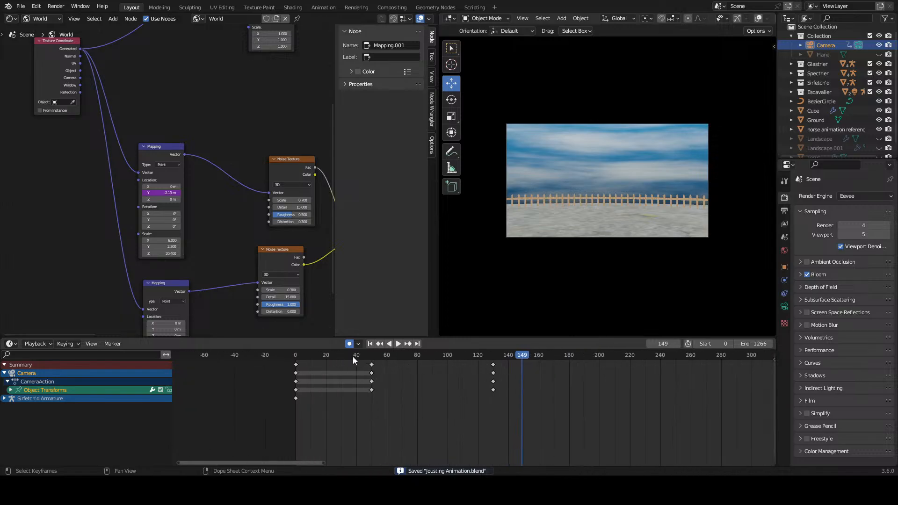
pyautogui.moveTo(376, 356); pyautogui.dragTo(610, 374)
pyautogui.scroll(-2, 644, 389)
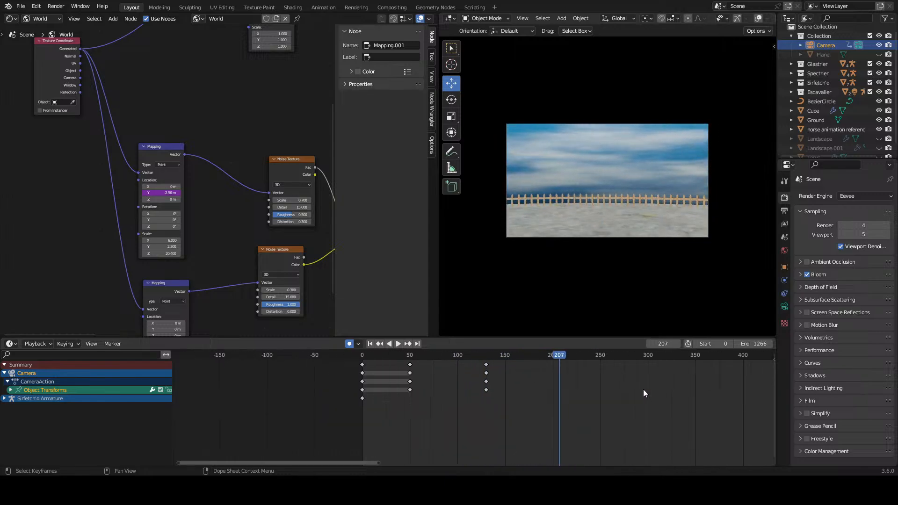
# Step: Delete the driver from the upper Mapping node's Y Location, set the value to 0 m and save the file
pyautogui.rightClick(171, 193)
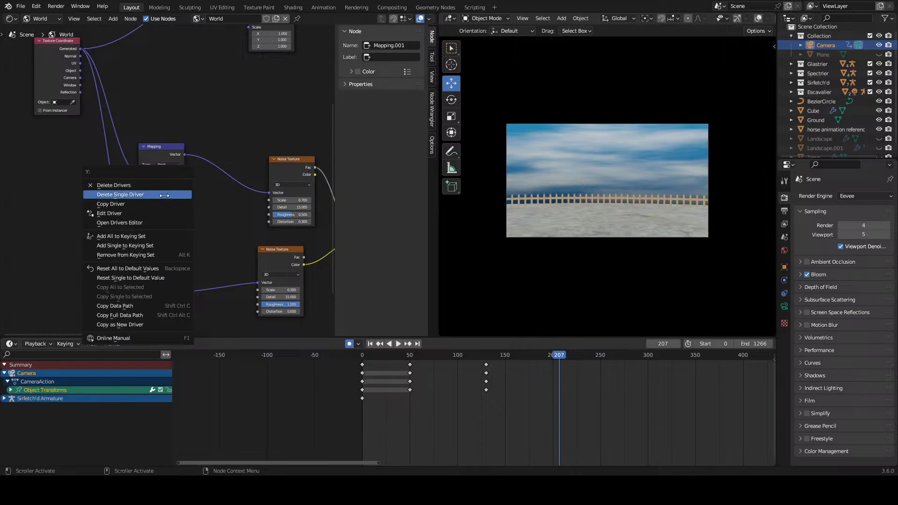
pyautogui.click(171, 193)
pyautogui.write('0')
pyautogui.press('Return')
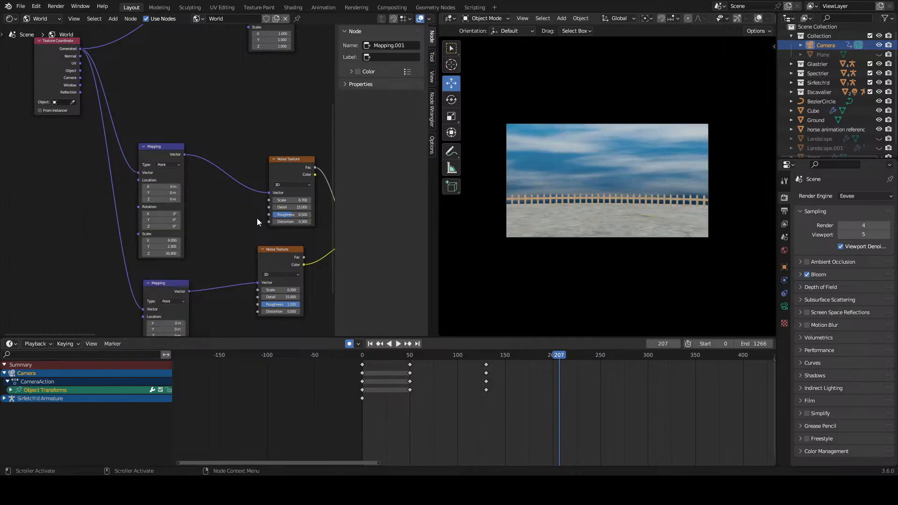
pyautogui.click(639, 401)
pyautogui.hotkey('ctrl', 's')
# Step: Play the descent from frame 0 with static clouds and stop at frame 151
pyautogui.moveTo(564, 358); pyautogui.dragTo(347, 375)
pyautogui.press('space')
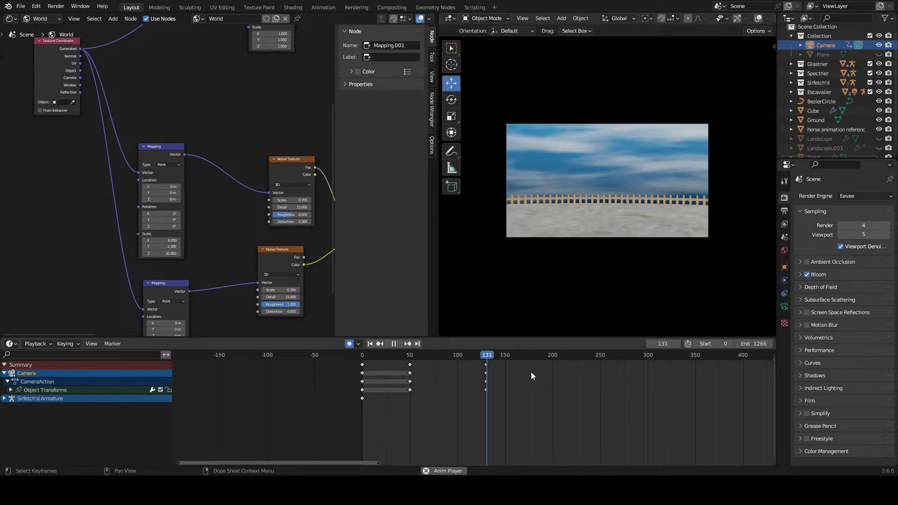
pyautogui.press('space')
pyautogui.moveTo(497, 359); pyautogui.dragTo(524, 360)
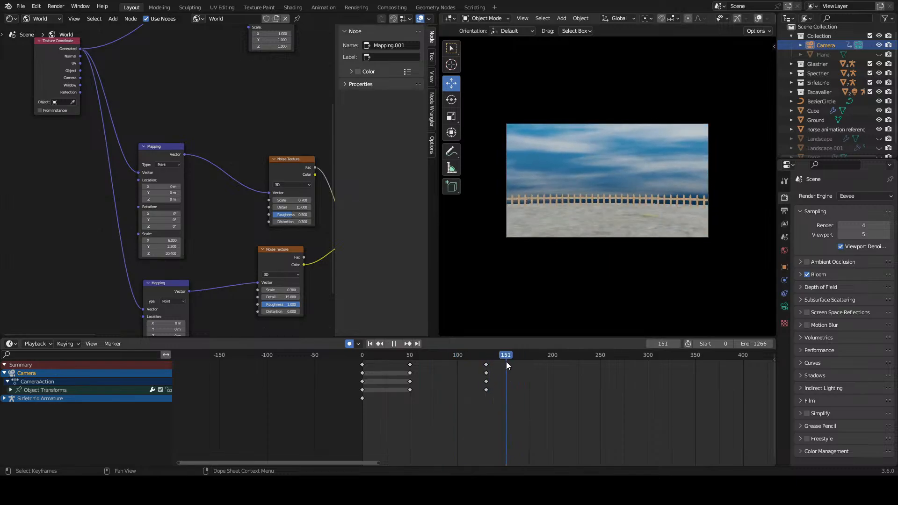
# Step: Switch the world node editor area back to the 3D viewport
pyautogui.click(26, 46)
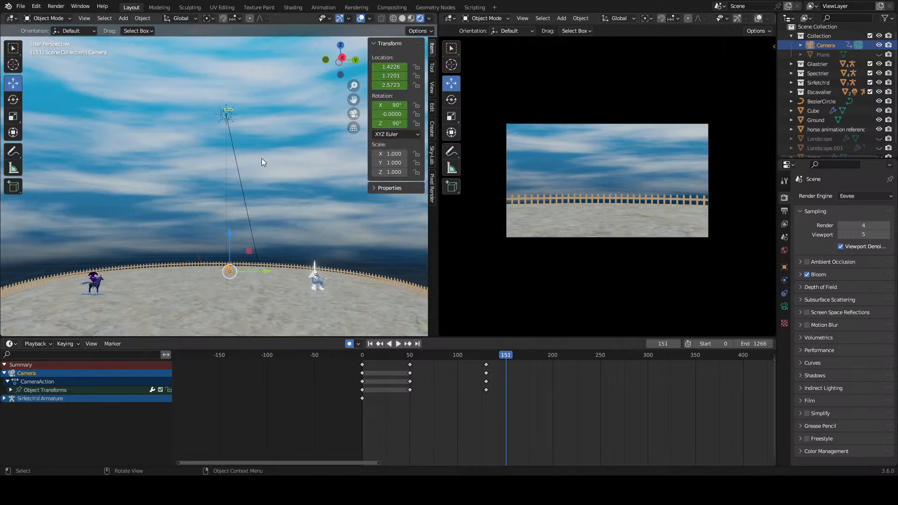
pyautogui.moveTo(262, 158); pyautogui.dragTo(232, 229, button='middle')
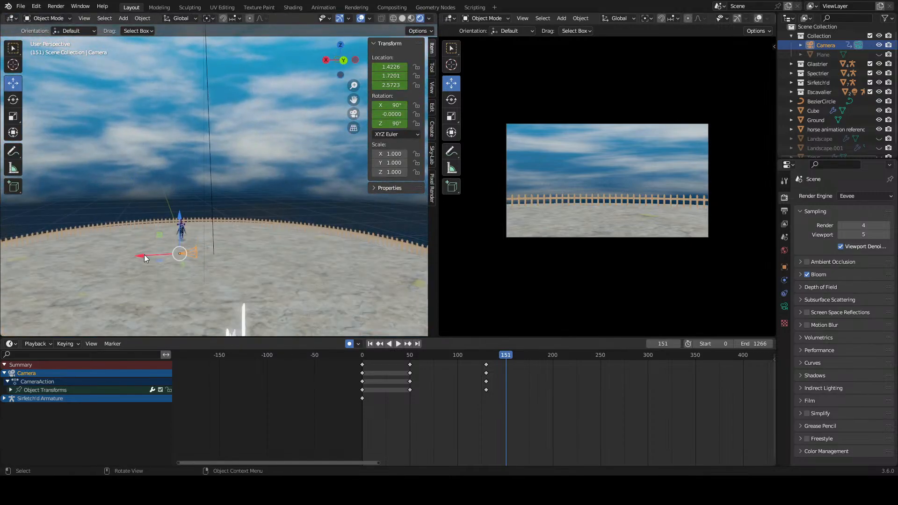
# Step: Try moving the camera along the X axis in the arena and undo the move
pyautogui.moveTo(144, 254); pyautogui.dragTo(160, 86)
pyautogui.moveTo(270, 181); pyautogui.dragTo(340, 260, button='middle')
pyautogui.scroll(-4, 327, 259)
pyautogui.hotkey('ctrl', 'z')
pyautogui.scroll(3, 328, 230)
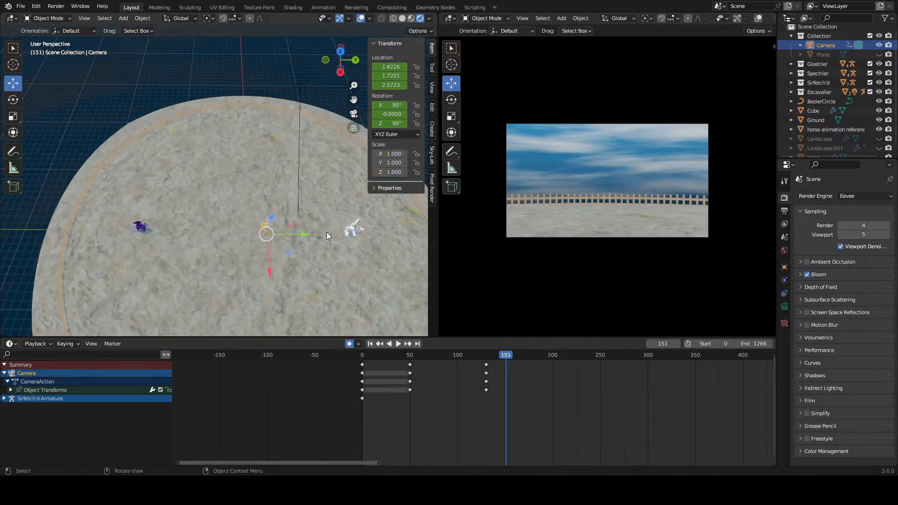
# Step: Select the Spectrier armature and move it along the Y axis toward the arena's centre, to about -10.7 m
pyautogui.keyDown('shift'); pyautogui.moveTo(326, 232); pyautogui.dragTo(267, 233); pyautogui.keyUp('shift')
pyautogui.scroll(3, 332, 242)
pyautogui.scroll(-2, 237, 251)
pyautogui.moveTo(238, 251); pyautogui.dragTo(112, 198, button='middle')
pyautogui.click(122, 210)
pyautogui.click(121, 218)
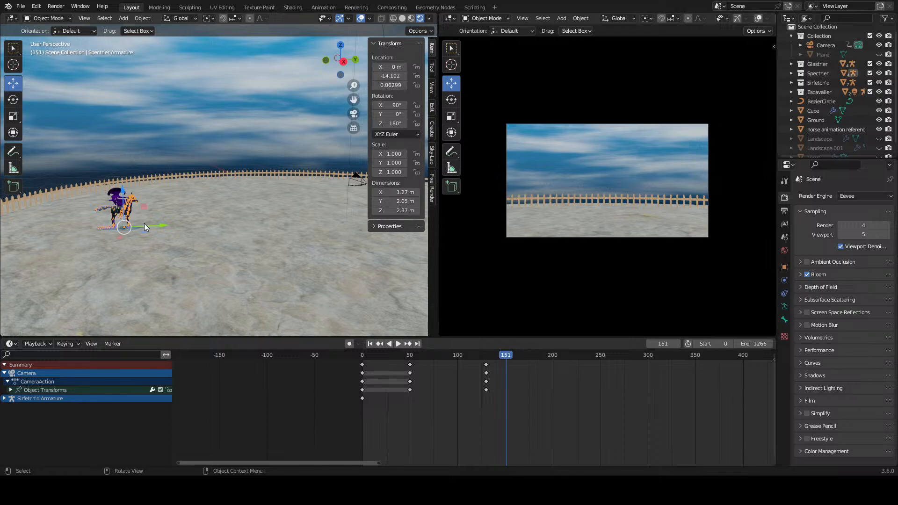
pyautogui.press('g')
pyautogui.press('y')
pyautogui.moveTo(206, 228); pyautogui.dragTo(207, 228)
pyautogui.scroll(-6, 336, 235)
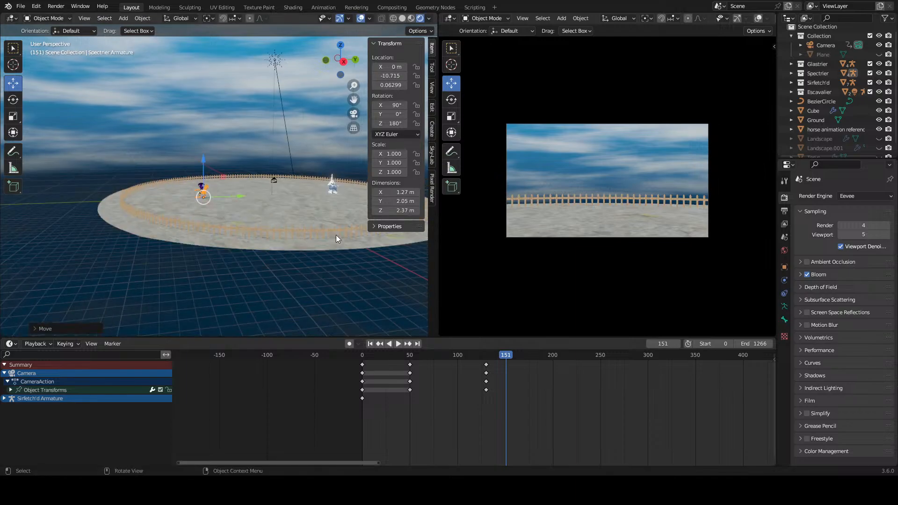
# Step: Try the camera outside the fence by moving it along the X axis to about 31.9 m at frame 151
pyautogui.moveTo(335, 235); pyautogui.dragTo(285, 239, button='middle')
pyautogui.click(285, 239)
pyautogui.click(265, 192)
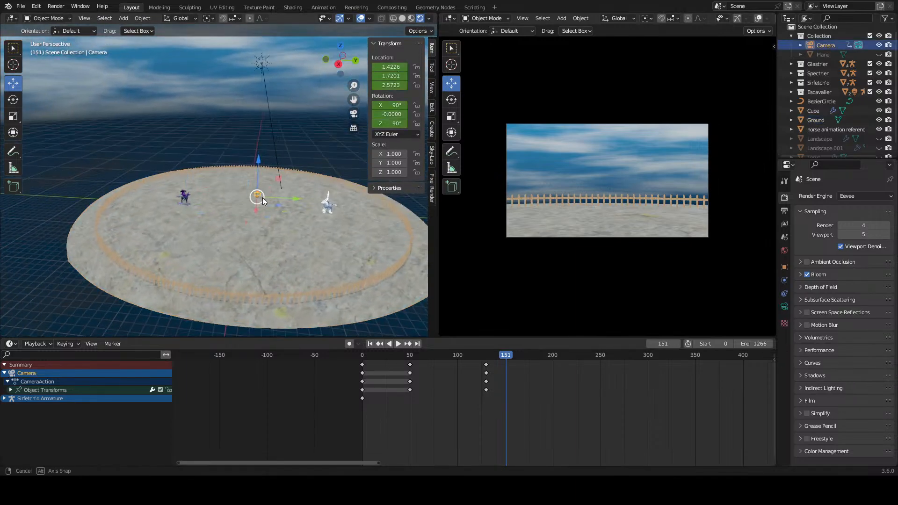
pyautogui.moveTo(262, 197); pyautogui.dragTo(224, 226, button='middle')
pyautogui.press('g')
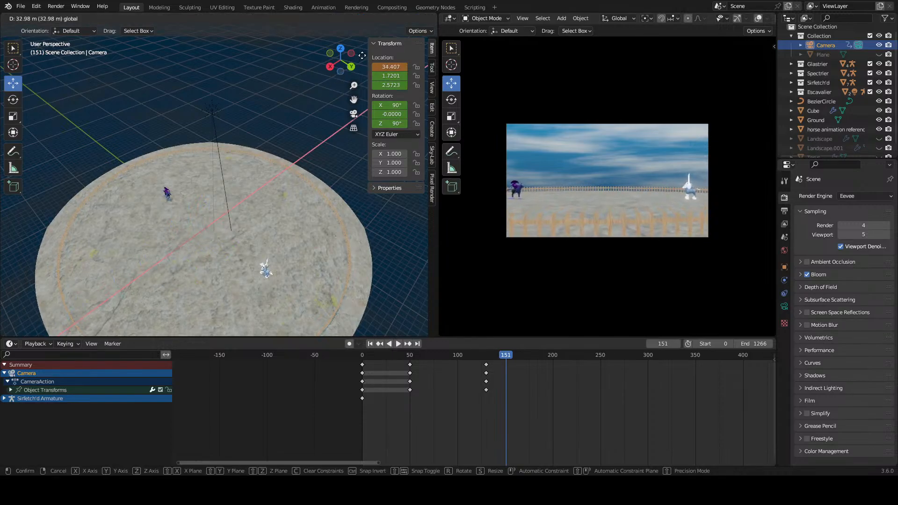
pyautogui.click(386, 36)
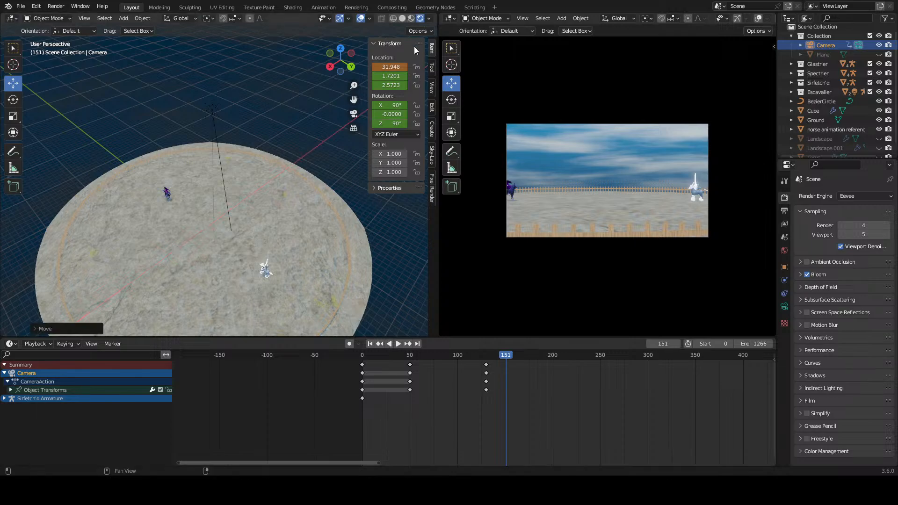
pyautogui.moveTo(255, 194); pyautogui.dragTo(215, 185, button='middle')
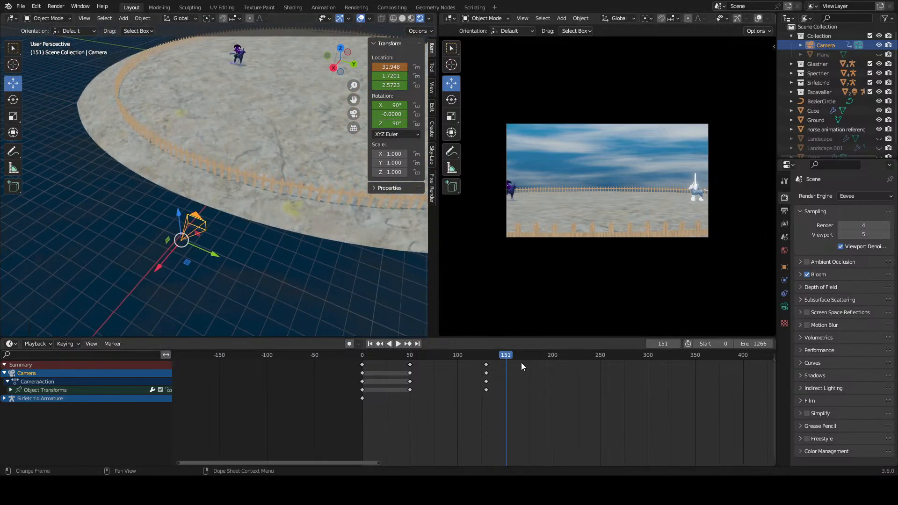
# Step: Keyframe the camera's focal length at 44.73 mm and shift that keyframe from frame 131 to frame 130
pyautogui.moveTo(521, 363); pyautogui.dragTo(487, 365)
pyautogui.click(785, 306)
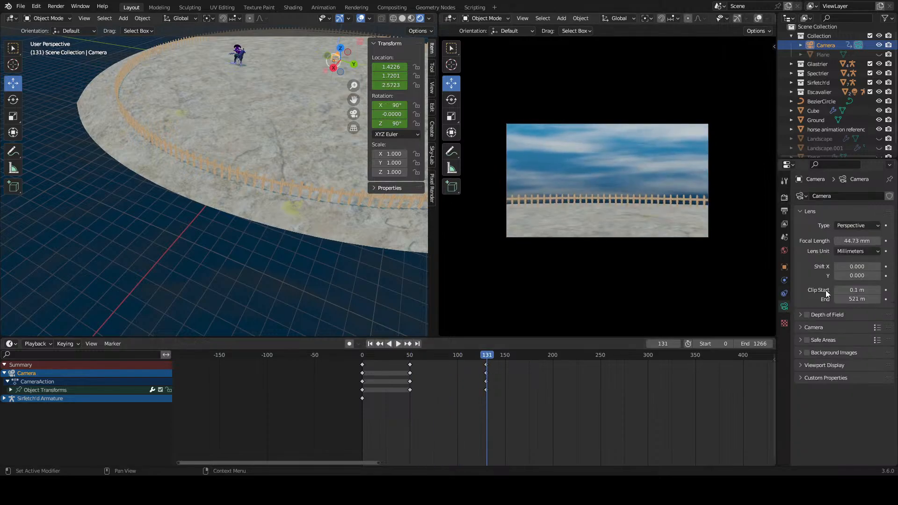
pyautogui.click(886, 241)
pyautogui.scroll(5, 524, 419)
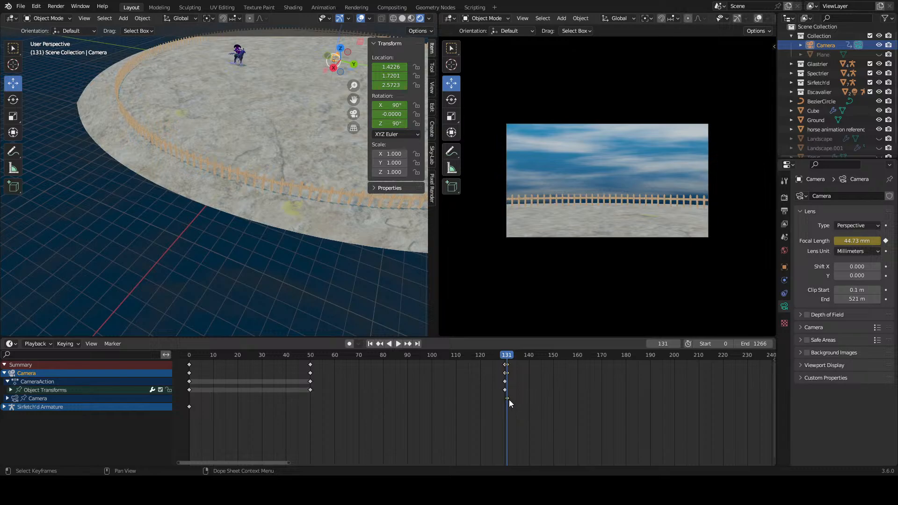
pyautogui.moveTo(509, 399); pyautogui.dragTo(504, 402)
pyautogui.click(558, 398)
pyautogui.moveTo(520, 394); pyautogui.dragTo(378, 377, button='middle')
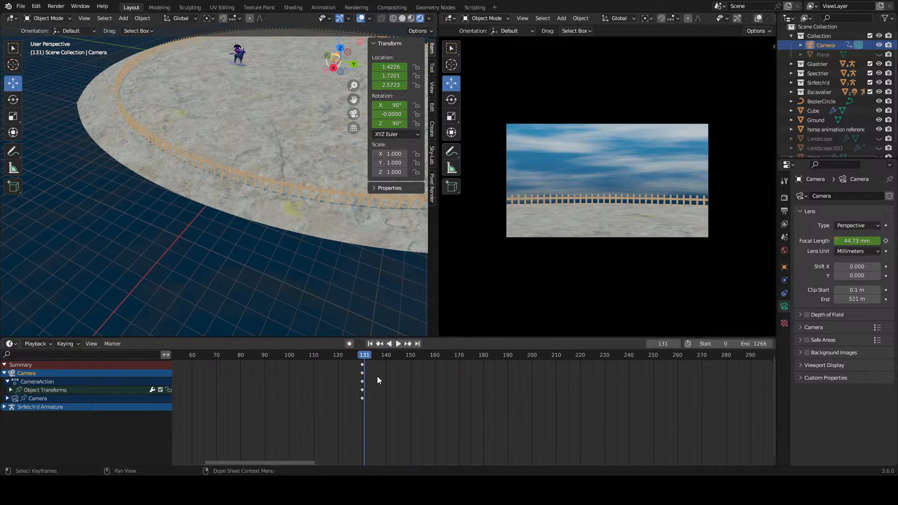
# Step: At frame 164, reduce the camera's focal length to 19.27 mm and move the camera to about 15.4 m on X
pyautogui.moveTo(369, 357); pyautogui.dragTo(444, 369)
pyautogui.scroll(-4, 254, 187)
pyautogui.keyDown('shift'); pyautogui.moveTo(254, 184); pyautogui.dragTo(231, 218, button='middle'); pyautogui.keyUp('shift')
pyautogui.scroll(4, 185, 214)
pyautogui.moveTo(207, 170); pyautogui.dragTo(125, 251)
pyautogui.moveTo(158, 224); pyautogui.dragTo(150, 229)
pyautogui.scroll(4, 582, 190)
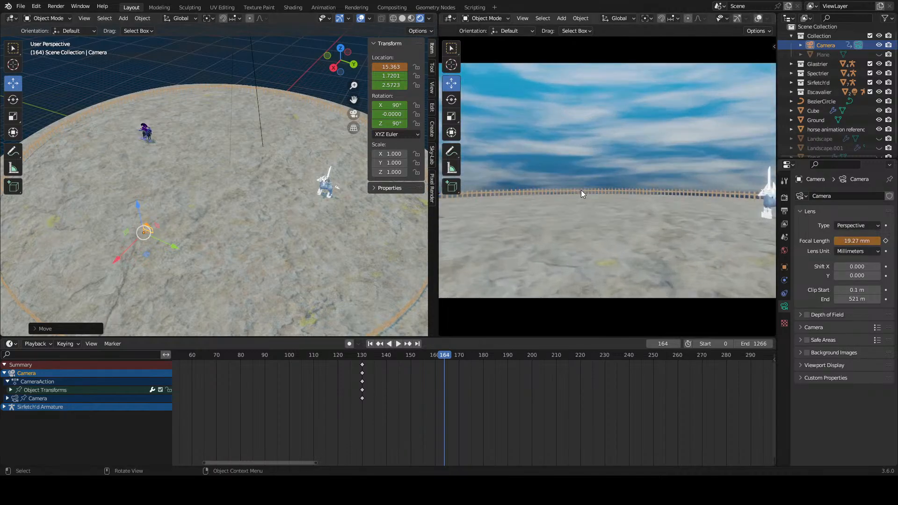
pyautogui.scroll(-3, 580, 190)
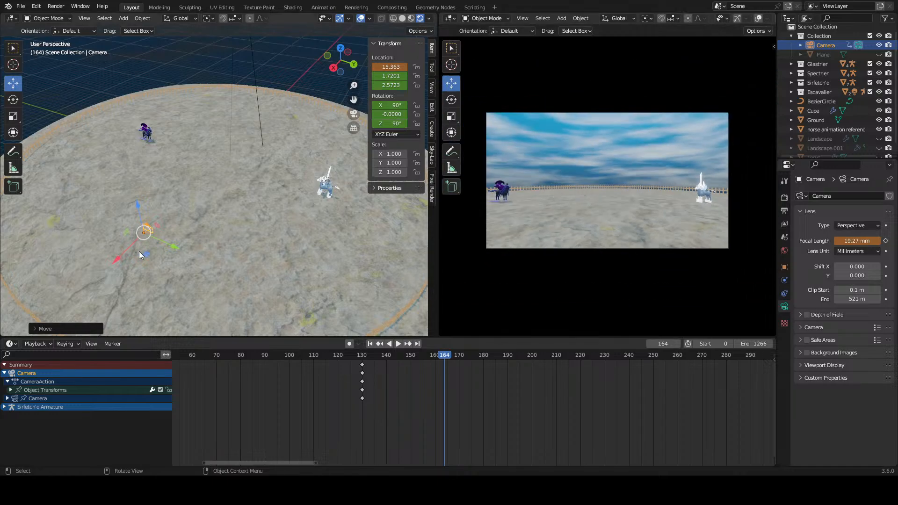
# Step: Move the camera to about X 16.218 m and Z 1.4864 m, framing both horses, and keyframe its location, rotation and scale at frame 164
pyautogui.moveTo(125, 255); pyautogui.dragTo(102, 266)
pyautogui.moveTo(125, 225); pyautogui.dragTo(114, 240)
pyautogui.moveTo(108, 274); pyautogui.dragTo(114, 267)
pyautogui.scroll(10, 551, 213)
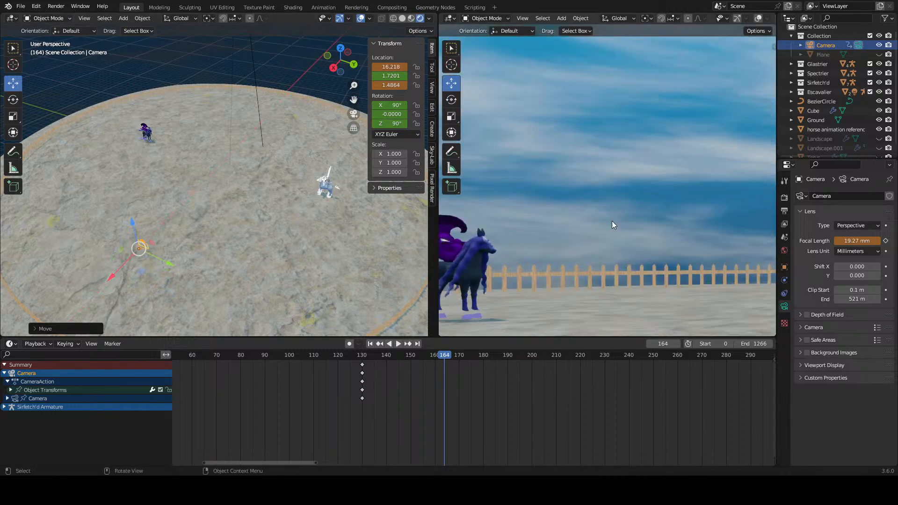
pyautogui.scroll(-8, 606, 223)
pyautogui.scroll(3, 681, 222)
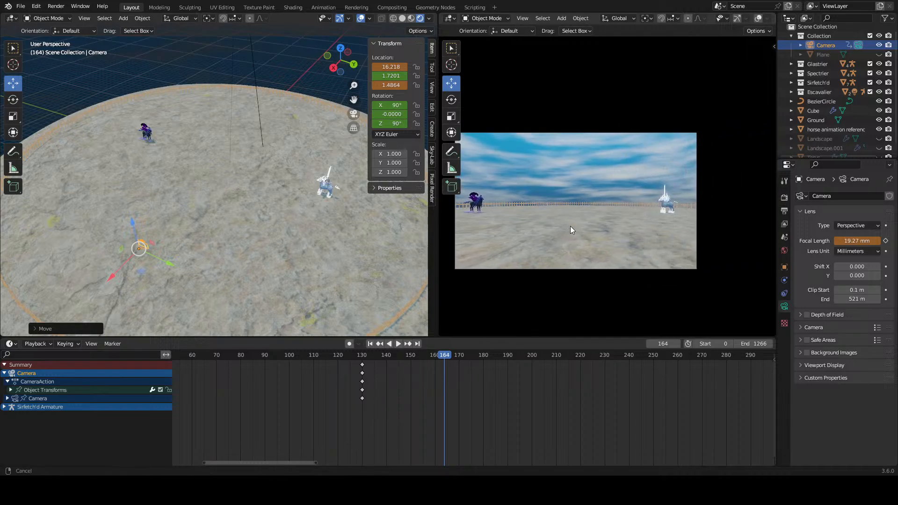
pyautogui.keyDown('shift'); pyautogui.moveTo(616, 226); pyautogui.dragTo(615, 226, button='middle'); pyautogui.keyUp('shift')
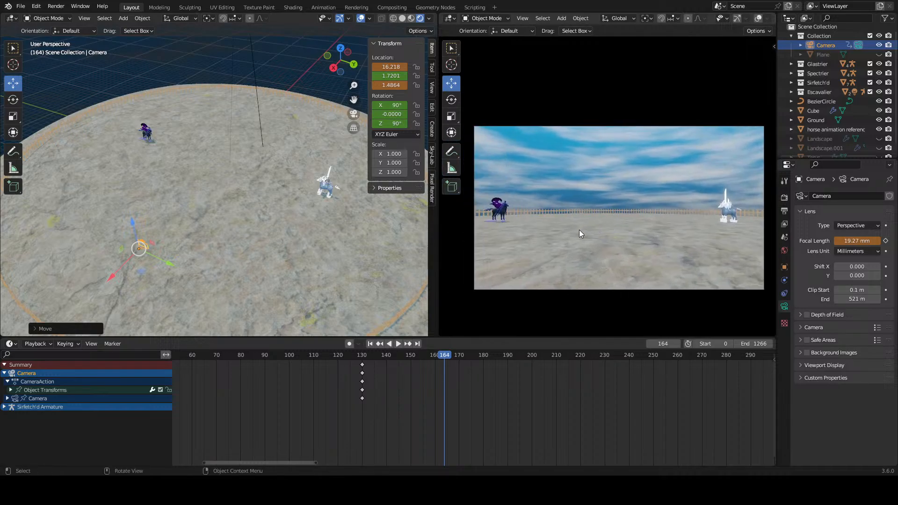
pyautogui.moveTo(331, 237)
pyautogui.mouseDown(button='middle')
pyautogui.moveTo(288, 234)
pyautogui.moveTo(323, 237)
pyautogui.mouseUp(button='middle')
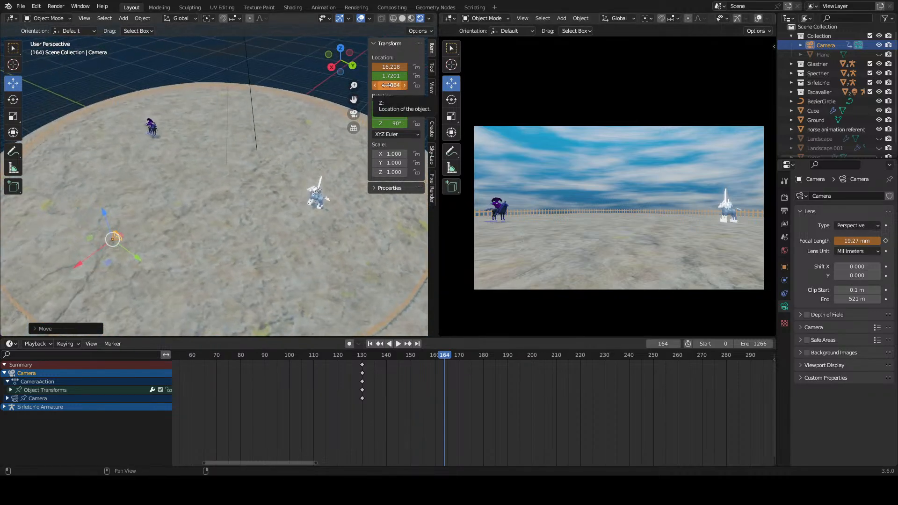
pyautogui.press('i')
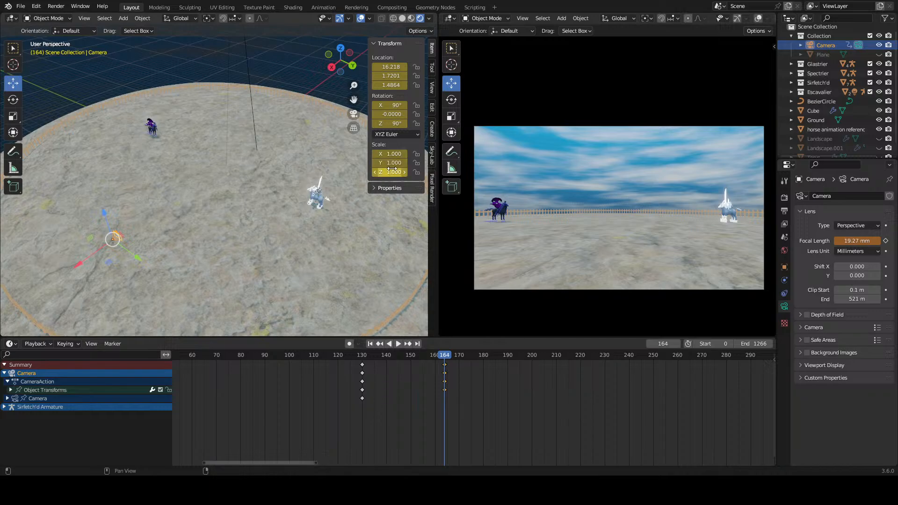
pyautogui.scroll(-9, 519, 403)
pyautogui.scroll(8, 496, 390)
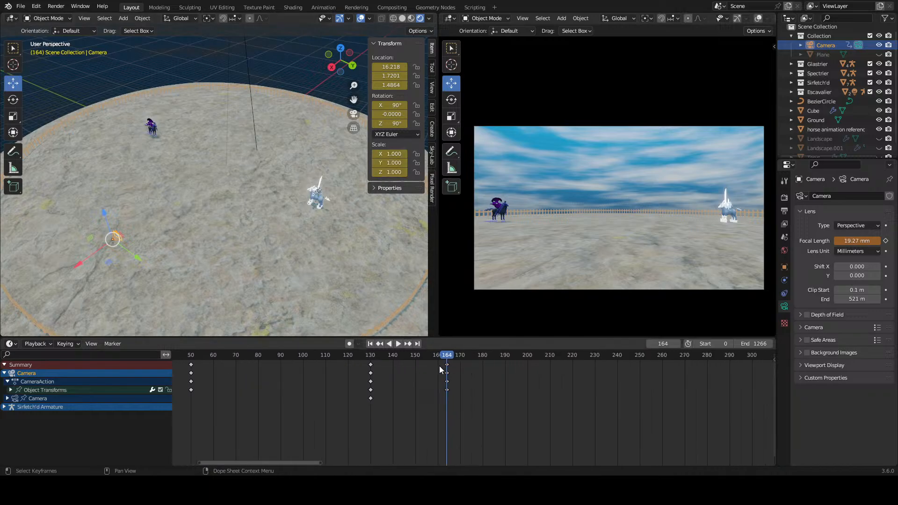
# Step: Play the camera's pull-back from frame 130 and return to frame 164
pyautogui.moveTo(435, 357); pyautogui.dragTo(370, 382)
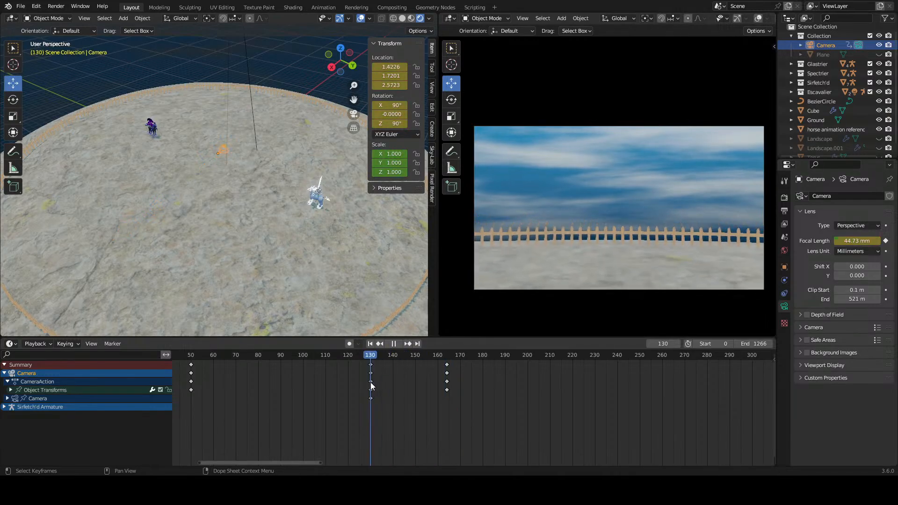
pyautogui.scroll(-3, 612, 271)
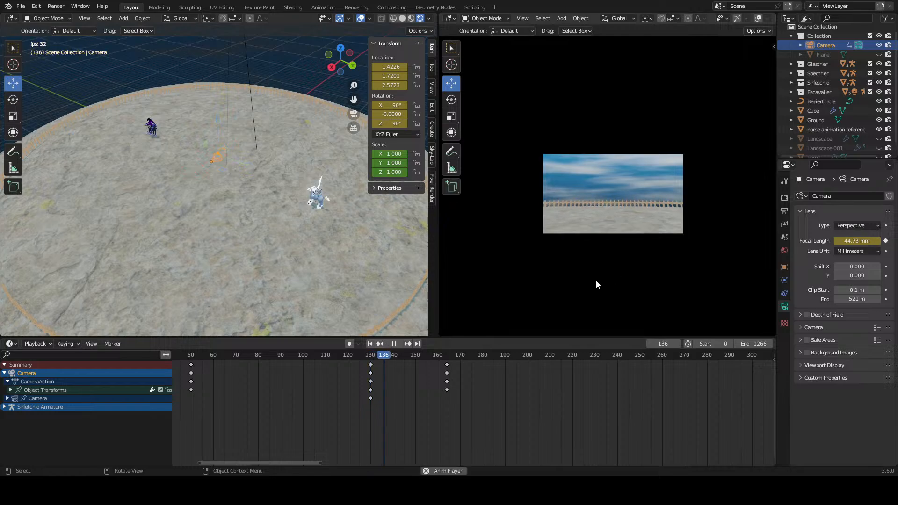
pyautogui.click(445, 358)
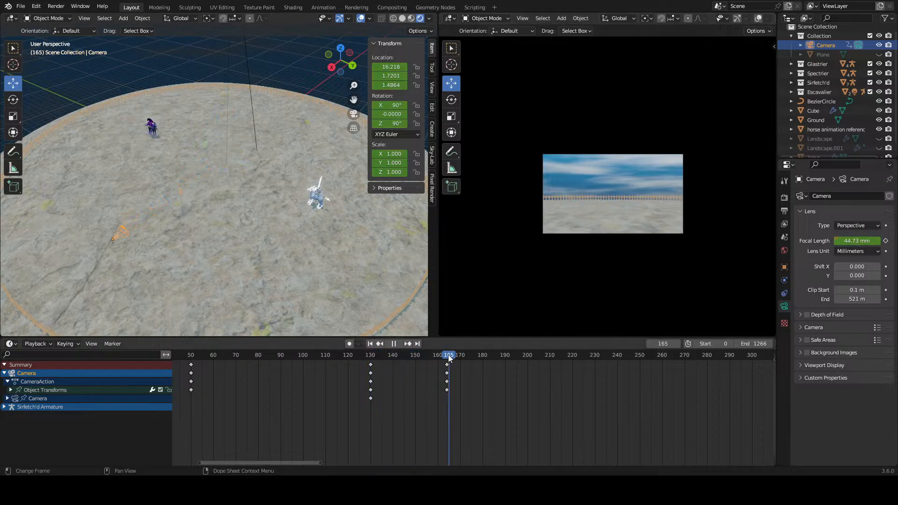
pyautogui.moveTo(445, 358); pyautogui.dragTo(448, 358)
# Step: Set the camera's focal length to 19.73 mm, keyframe it at frame 164 and save the file
pyautogui.moveTo(859, 242); pyautogui.dragTo(831, 242)
pyautogui.scroll(4, 558, 189)
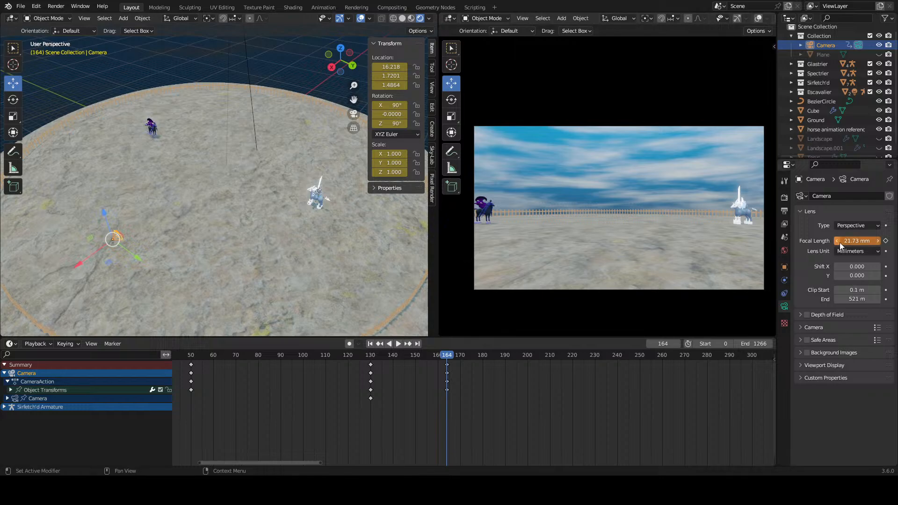
pyautogui.moveTo(857, 241); pyautogui.dragTo(851, 241)
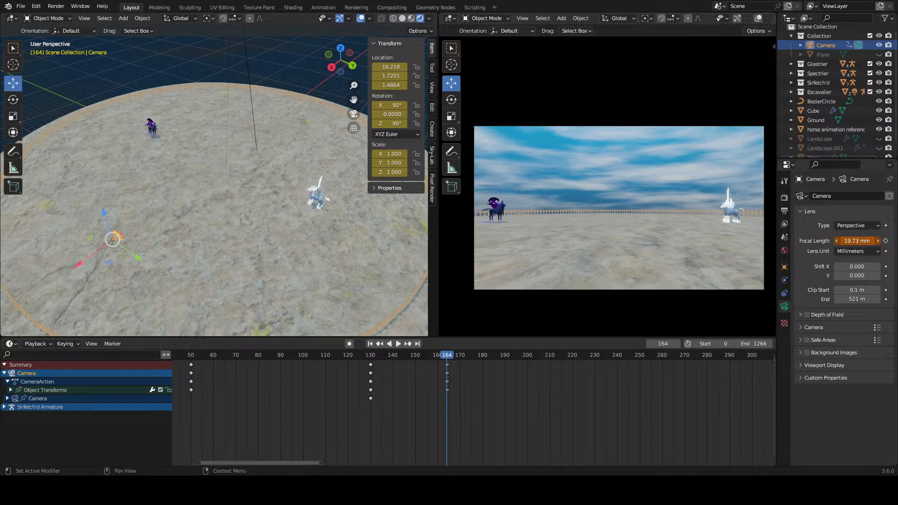
pyautogui.scroll(-5, 589, 225)
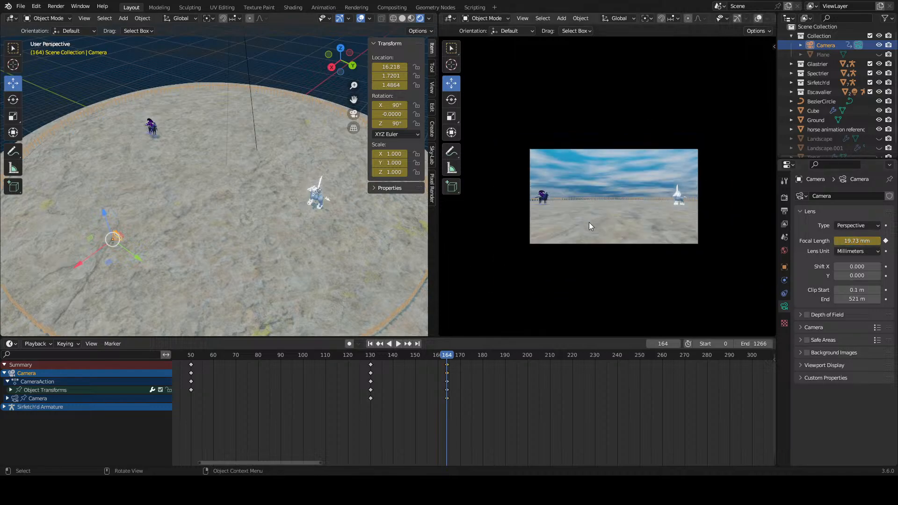
pyautogui.scroll(5, 599, 237)
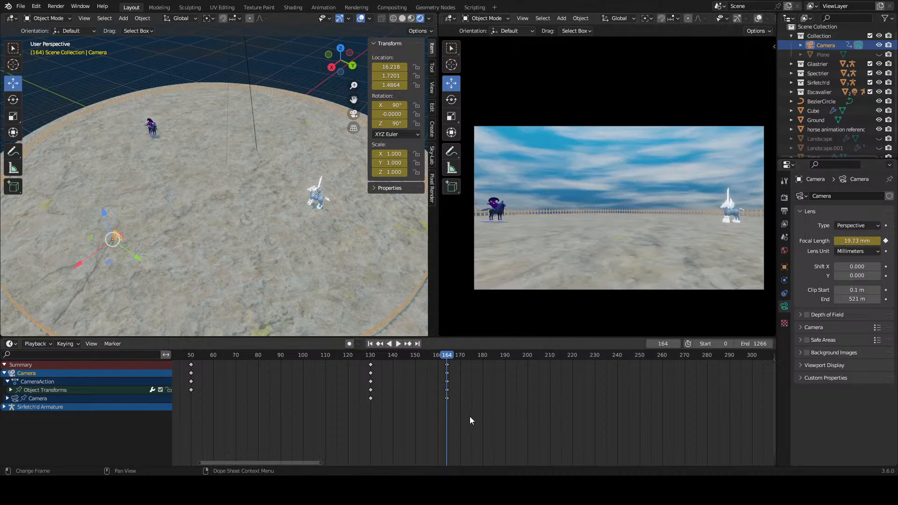
pyautogui.hotkey('ctrl', 's')
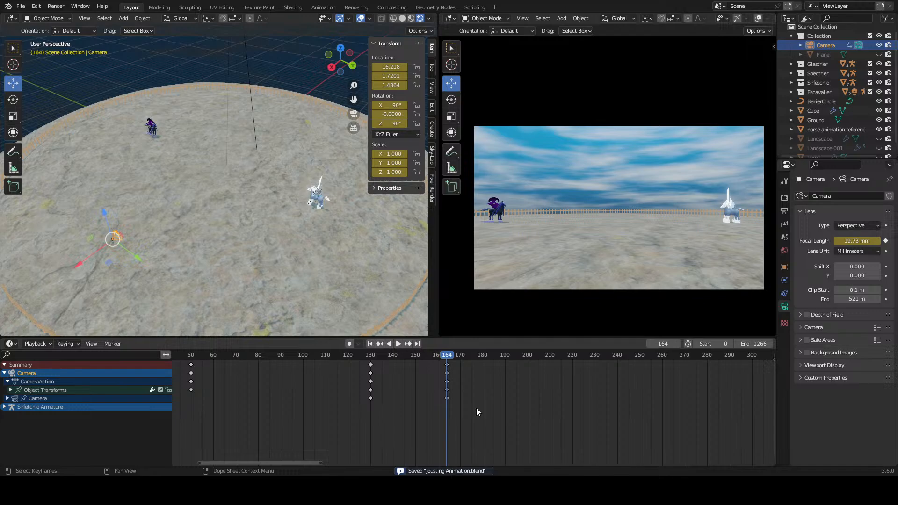
# Step: Play the camera animation from frame 0 to review the descent and pull-back, and stop at frame 130
pyautogui.scroll(-1, 485, 398)
pyautogui.moveTo(490, 397); pyautogui.dragTo(599, 383, button='middle')
pyautogui.scroll(3, 582, 378)
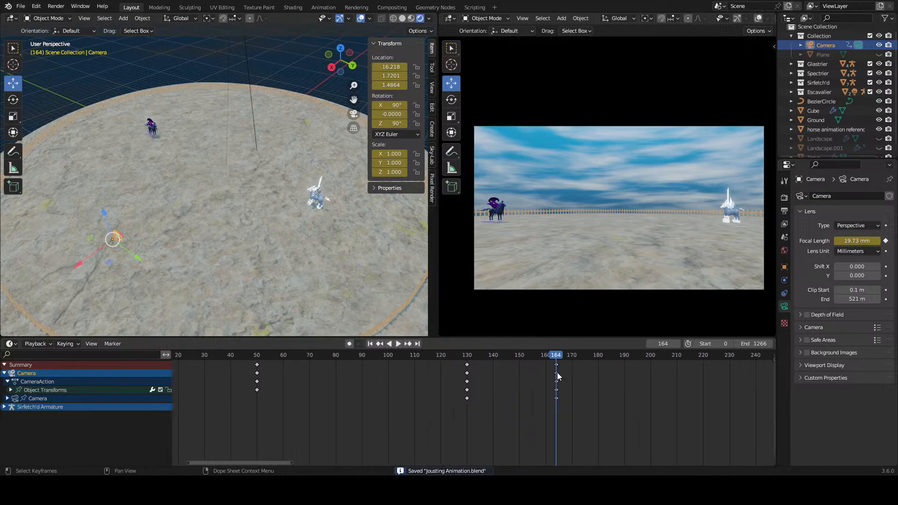
pyautogui.scroll(-4, 561, 373)
pyautogui.moveTo(515, 381); pyautogui.dragTo(586, 374, button='middle')
pyautogui.moveTo(604, 357); pyautogui.dragTo(284, 369)
pyautogui.press('space')
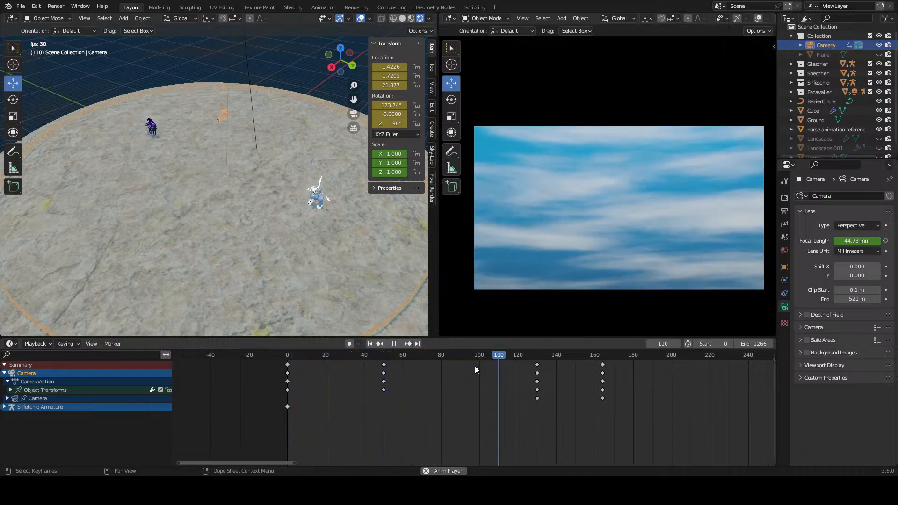
pyautogui.moveTo(563, 357); pyautogui.dragTo(538, 359)
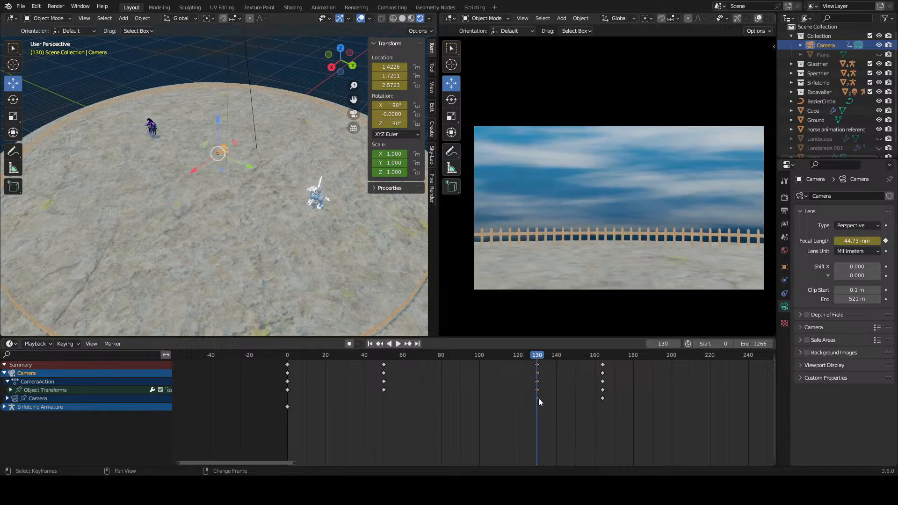
# Step: Duplicate the camera's frame 130 keyframes and place the copies at frame 135
pyautogui.moveTo(538, 398); pyautogui.dragTo(377, 397, button='middle')
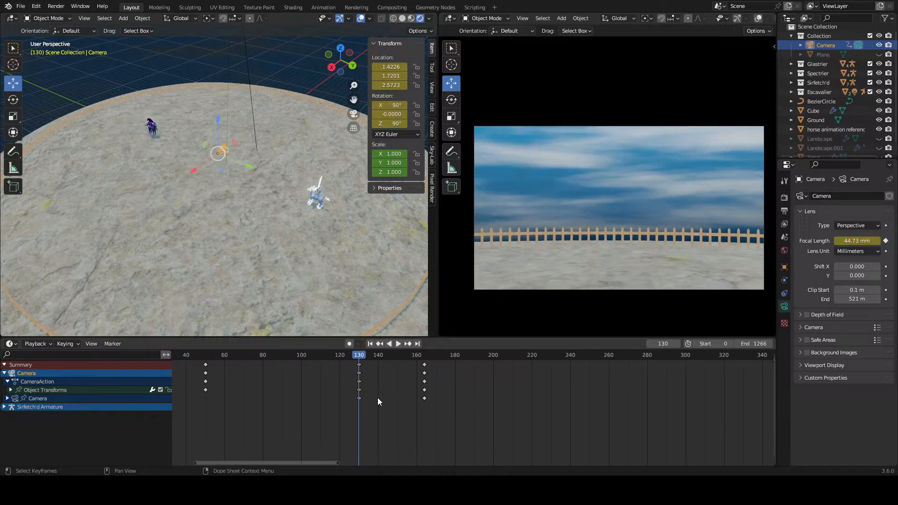
pyautogui.keyDown('shift'); pyautogui.click(358, 399); pyautogui.keyUp('shift')
pyautogui.rightClick(359, 387)
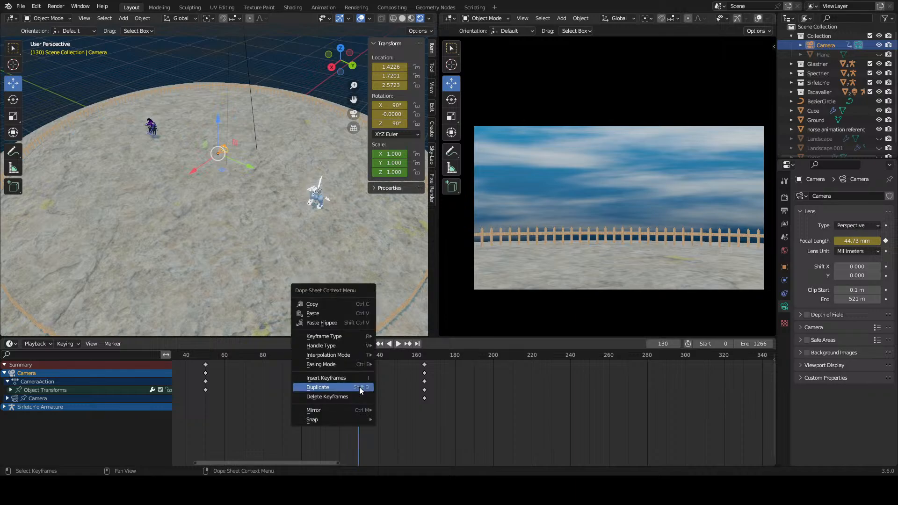
pyautogui.click(359, 387)
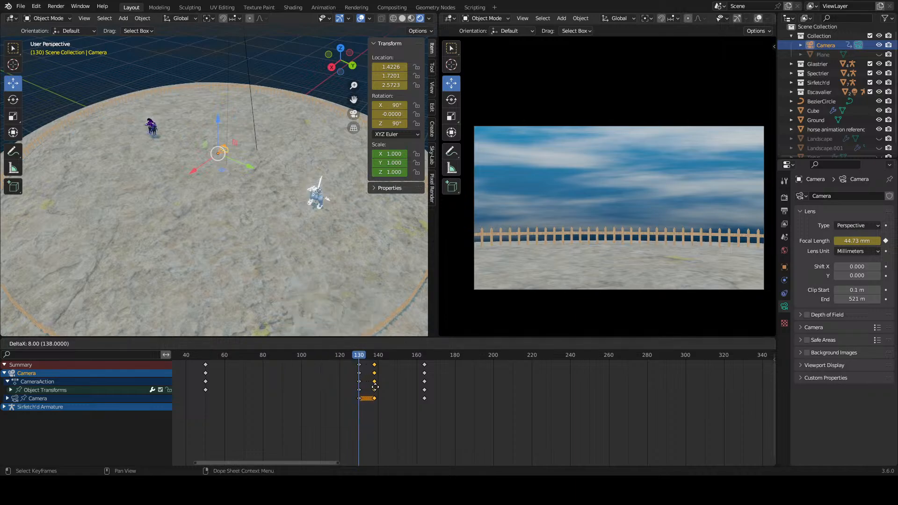
pyautogui.click(375, 388)
pyautogui.click(386, 385)
pyautogui.moveTo(374, 359); pyautogui.dragTo(369, 401)
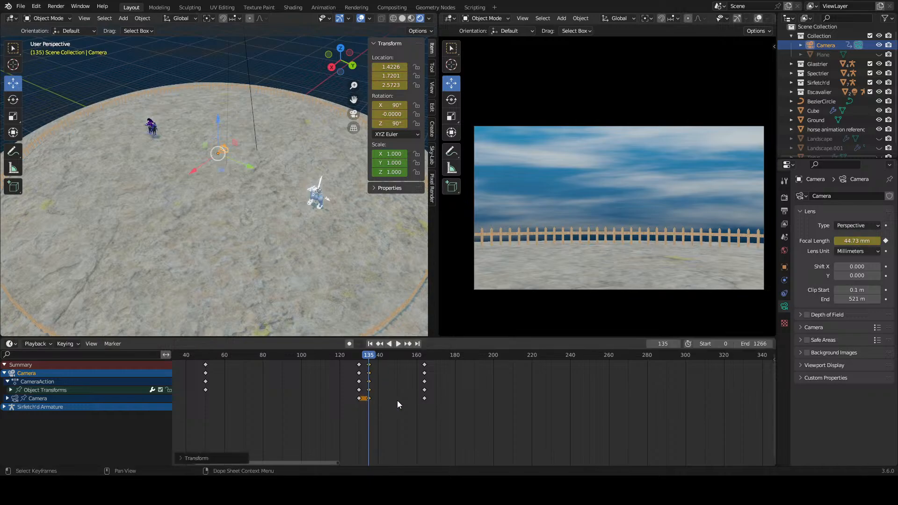
# Step: Play the camera animation through the hold between frames 130 and 135 and the pull-back, and stop at frame 173
pyautogui.click(400, 397)
pyautogui.moveTo(380, 370); pyautogui.dragTo(481, 368, button='middle')
pyautogui.click(322, 356)
pyautogui.press('space')
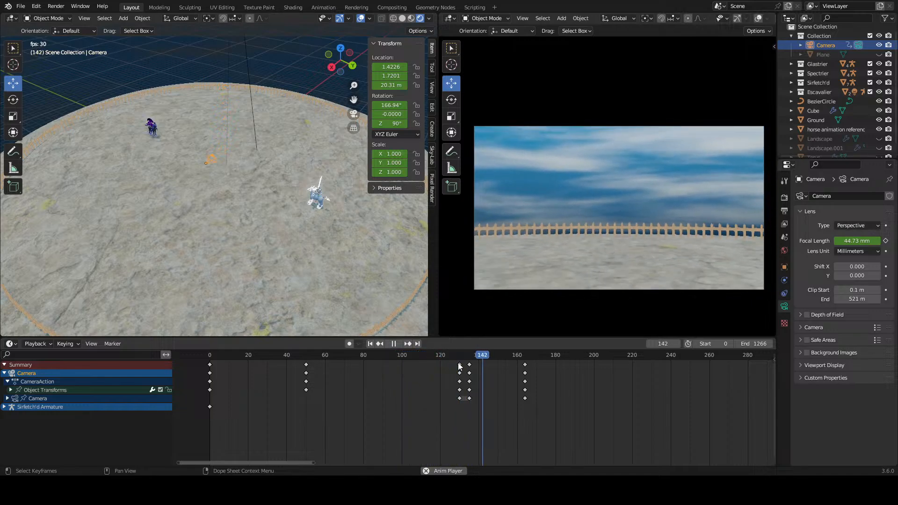
pyautogui.press('space')
# Step: Move the camera's pull-back end keyframes from frame 164 to frame 167
pyautogui.moveTo(547, 366); pyautogui.dragTo(524, 398)
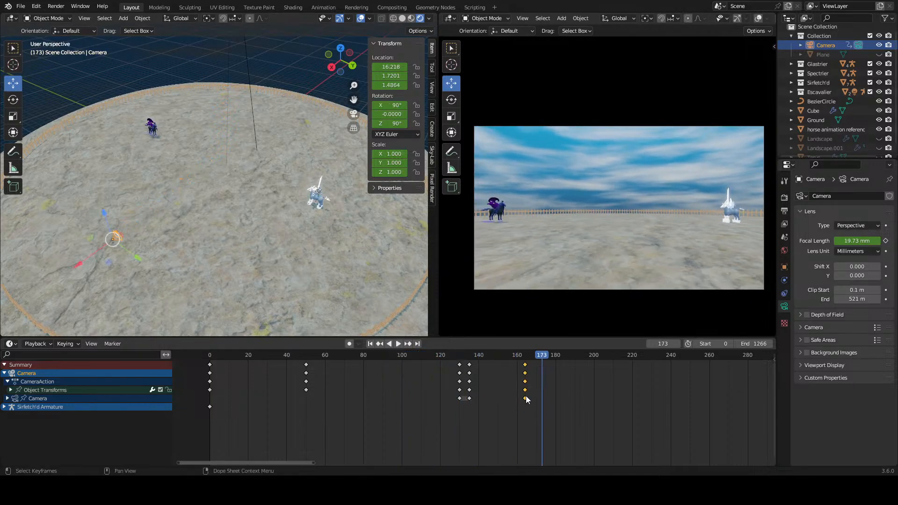
pyautogui.press('g')
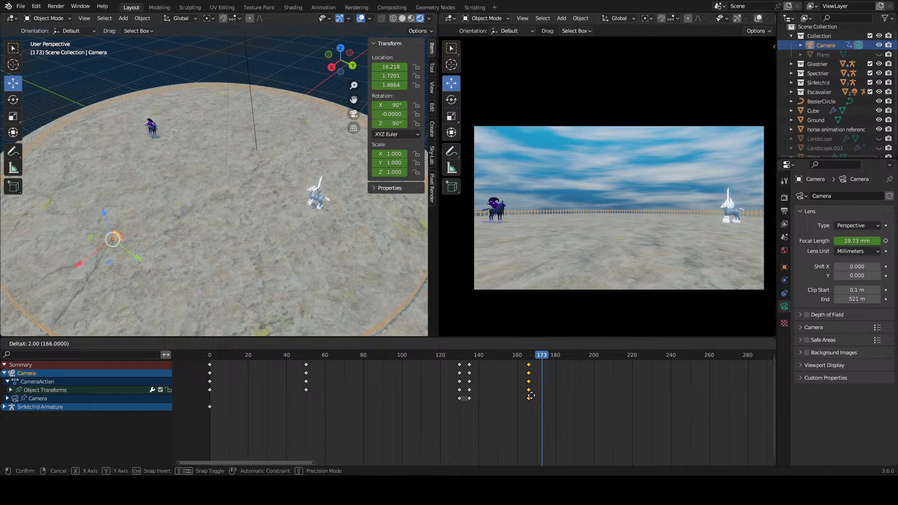
pyautogui.click(533, 396)
# Step: Play the camera animation from frame 0 to review the slower pull-back, and stop at frame 188
pyautogui.hotkey('shift', 'Left')
pyautogui.press('space')
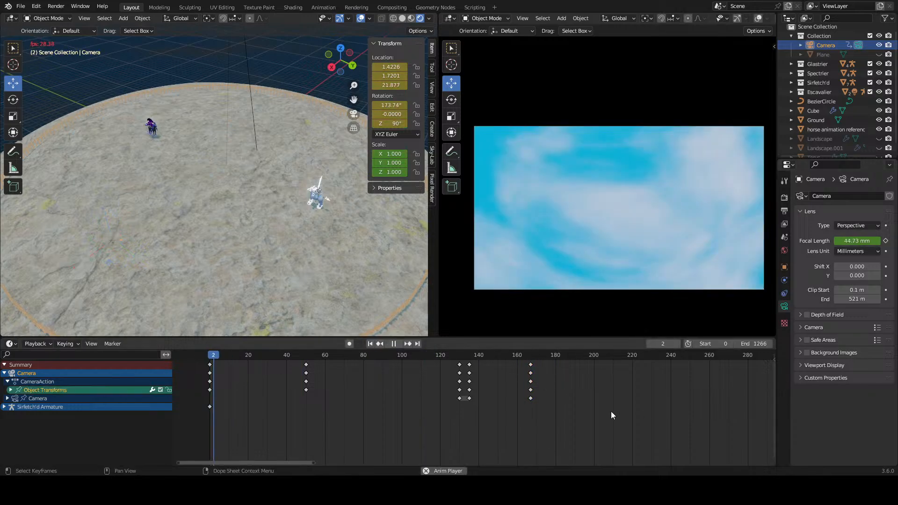
pyautogui.scroll(-2, 576, 406)
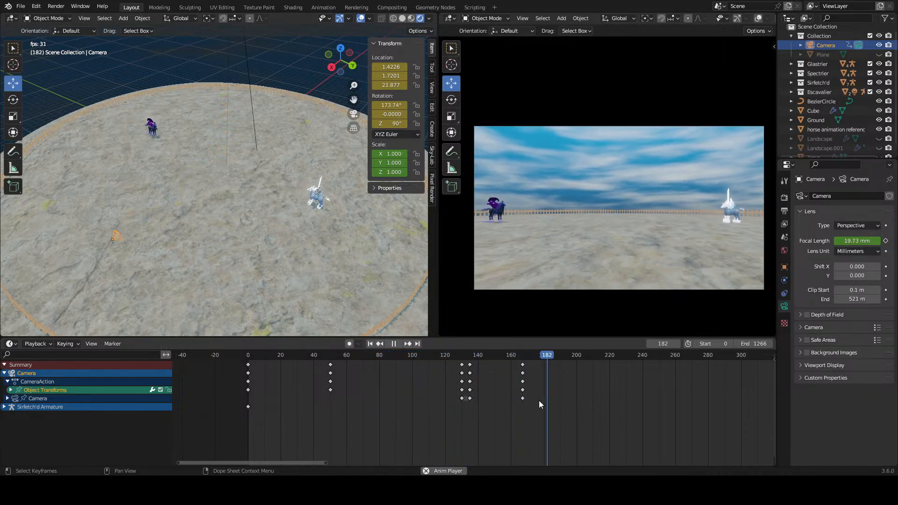
pyautogui.press('space')
# Step: Move the camera's pull-back end keyframes to frame 170 and deselect them
pyautogui.moveTo(531, 366); pyautogui.dragTo(512, 404)
pyautogui.press('g')
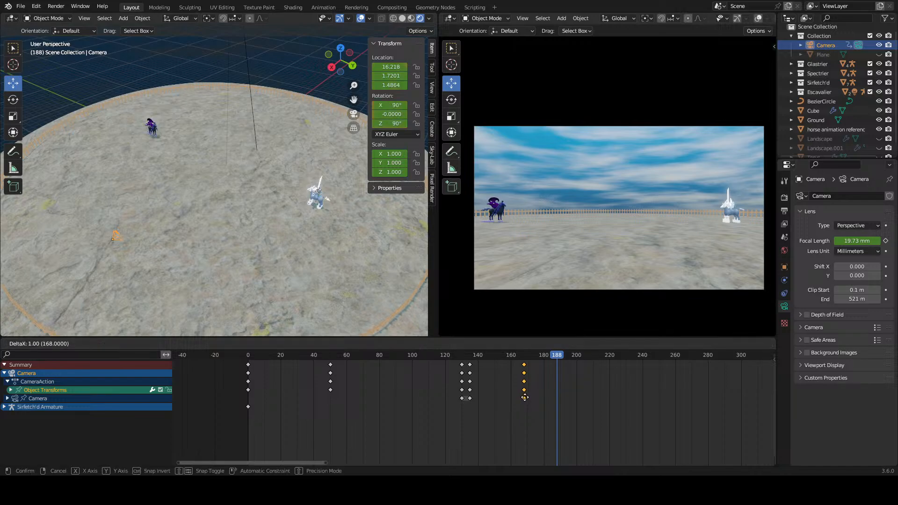
pyautogui.click(527, 397)
pyautogui.click(576, 377)
# Step: Play the camera's pull-back from about frame 100, stop at frame 180 and save the file
pyautogui.moveTo(547, 356); pyautogui.dragTo(414, 360)
pyautogui.press('space')
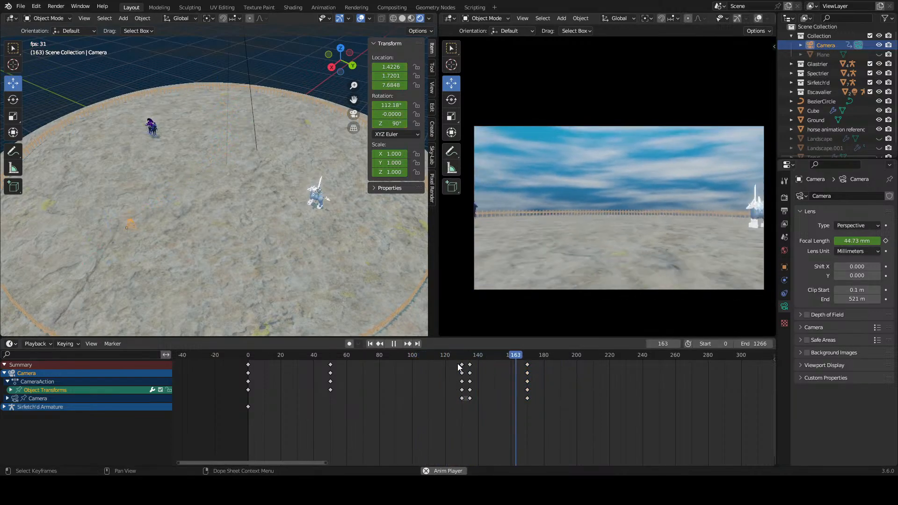
pyautogui.press('space')
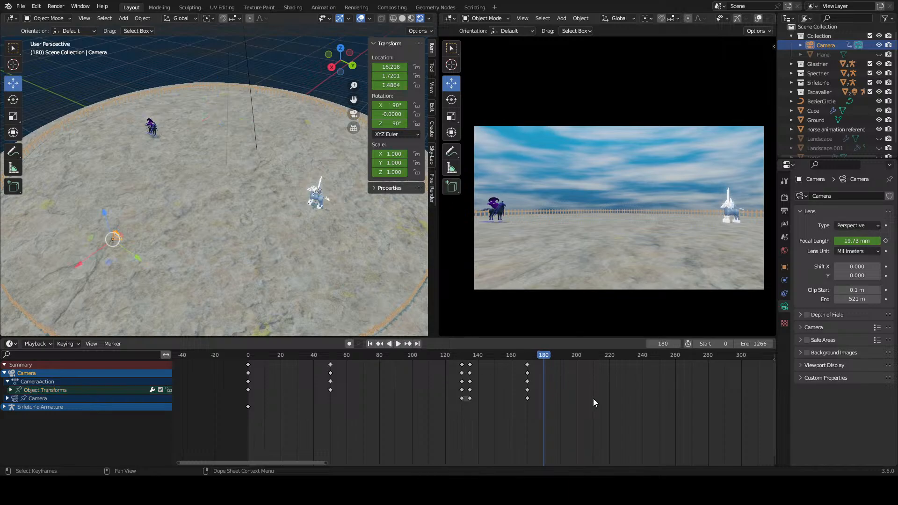
pyautogui.hotkey('ctrl', 's')
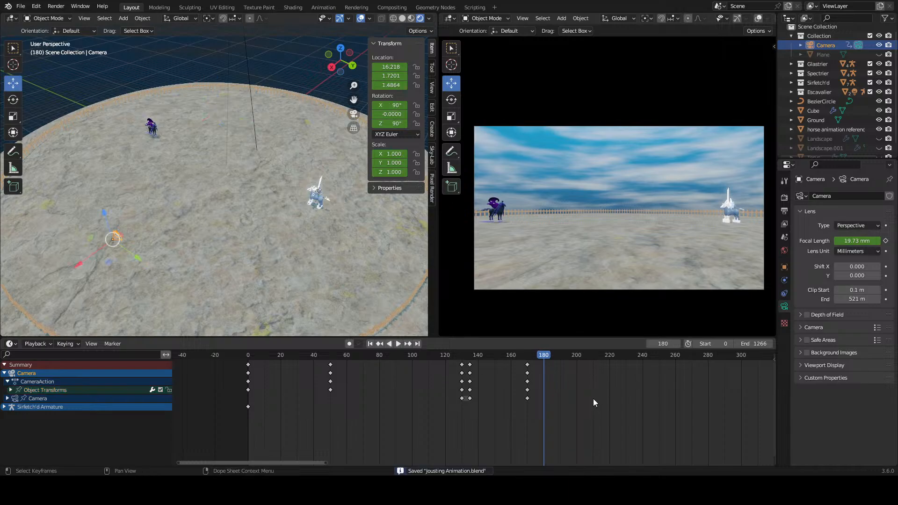
# Step: Duplicate the camera's frame 170 keyframes and place the copies at frame 180
pyautogui.keyDown('alt'); pyautogui.click(527, 398); pyautogui.keyUp('alt')
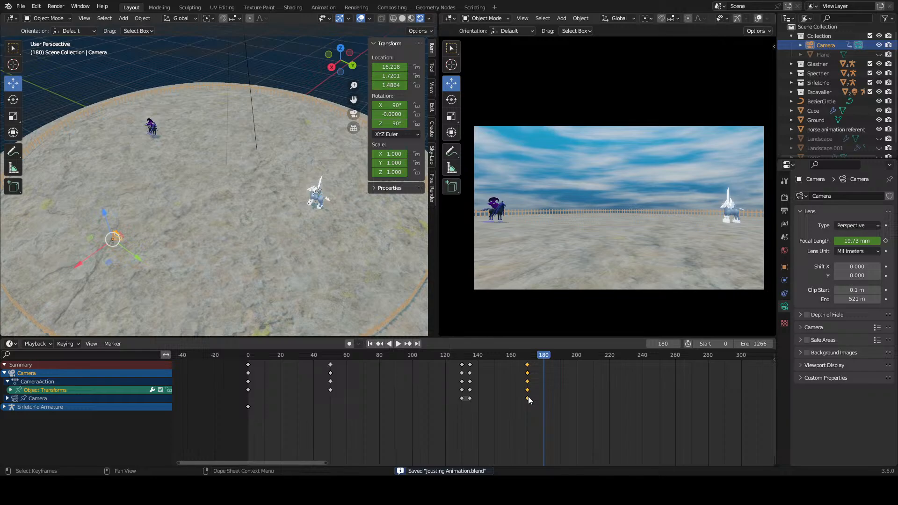
pyautogui.rightClick(529, 397)
pyautogui.click(531, 395)
pyautogui.click(545, 397)
pyautogui.click(556, 397)
# Step: Play the camera animation from frame 0 to review the full shot with the closing hold
pyautogui.hotkey('shift', 'ctrl', 'space')
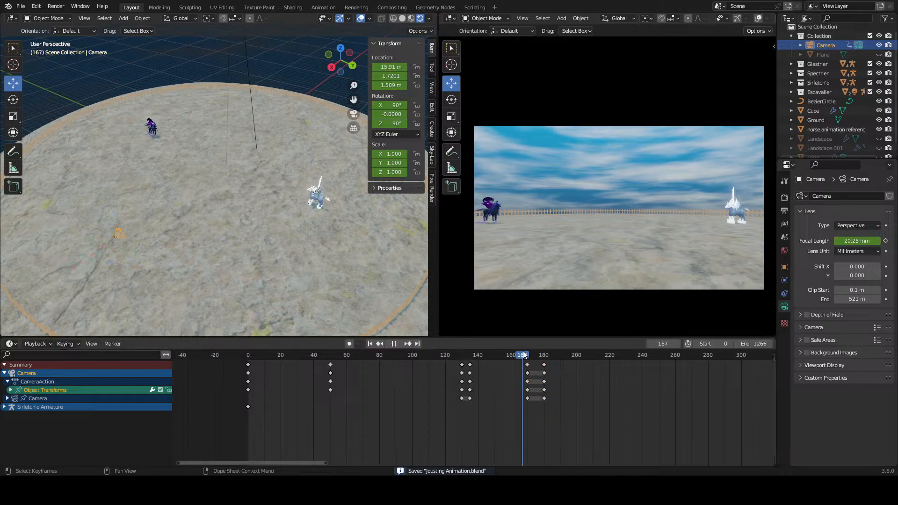
pyautogui.moveTo(507, 356); pyautogui.dragTo(246, 357)
pyautogui.press('space')
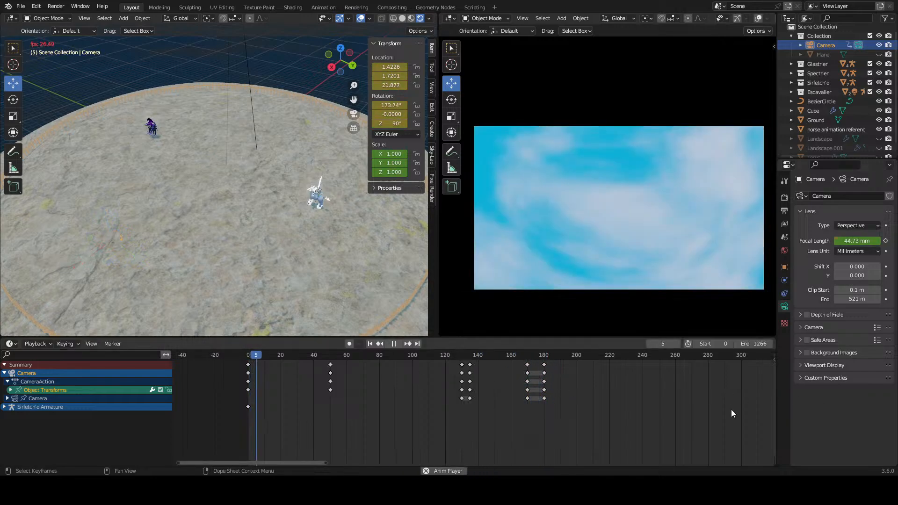
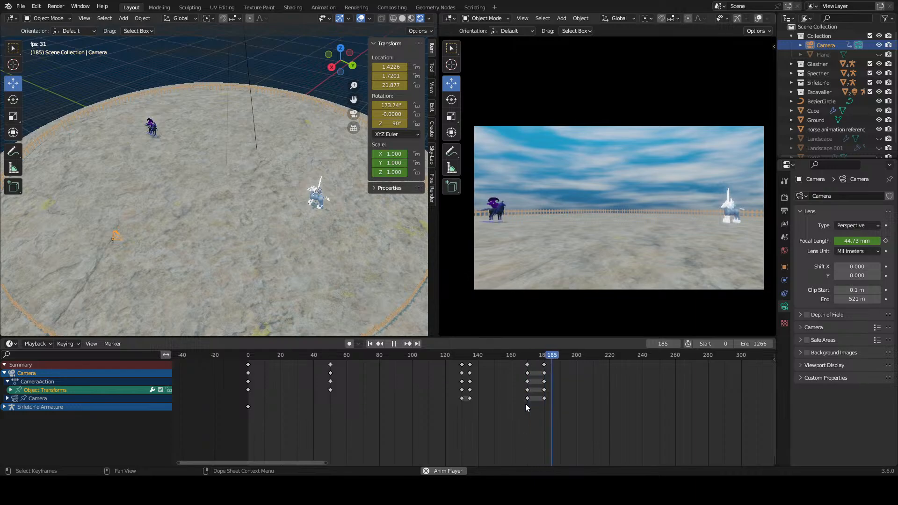
# Step: Replay the end of the camera's pull-back and the closing hold from about frame 155, and stop playback near frame 180
pyautogui.press('space')
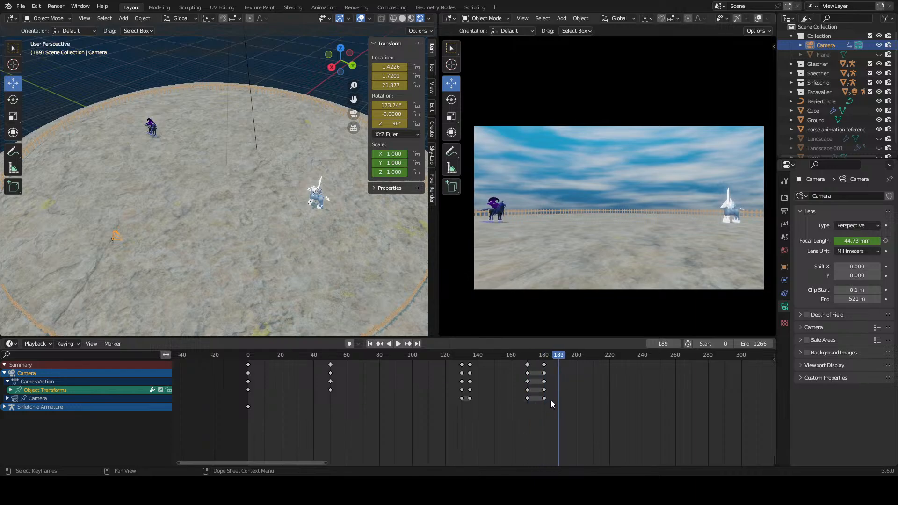
pyautogui.click(505, 358)
pyautogui.press('space')
pyautogui.click(500, 355)
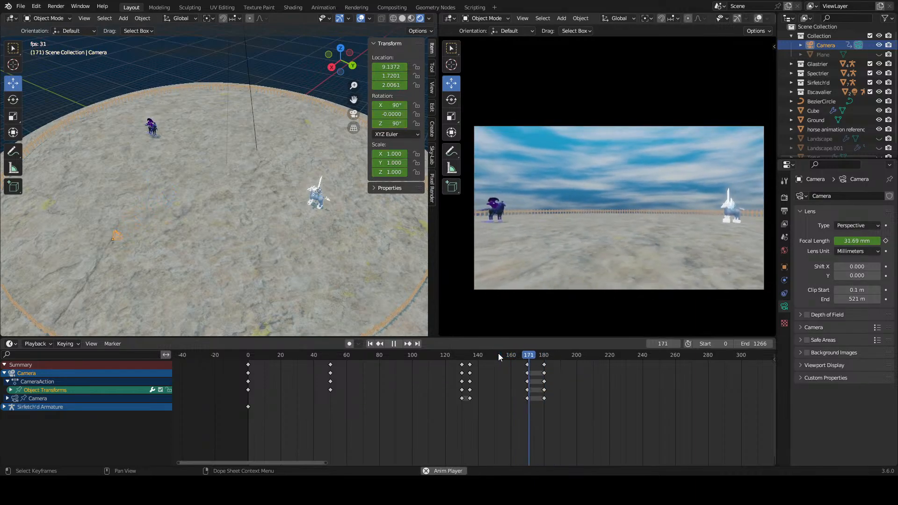
pyautogui.press('space')
# Step: Set the current frame to 181, one frame past the closing hold's end keyframes
pyautogui.scroll(4, 572, 375)
pyautogui.scroll(2, 573, 375)
pyautogui.moveTo(612, 373); pyautogui.dragTo(525, 374, button='middle')
pyautogui.scroll(3, 516, 374)
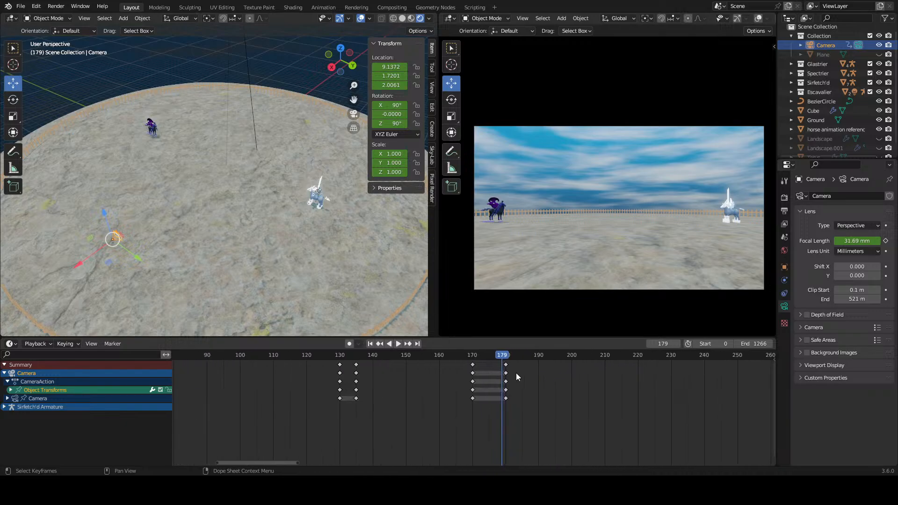
pyautogui.moveTo(510, 358); pyautogui.dragTo(505, 357)
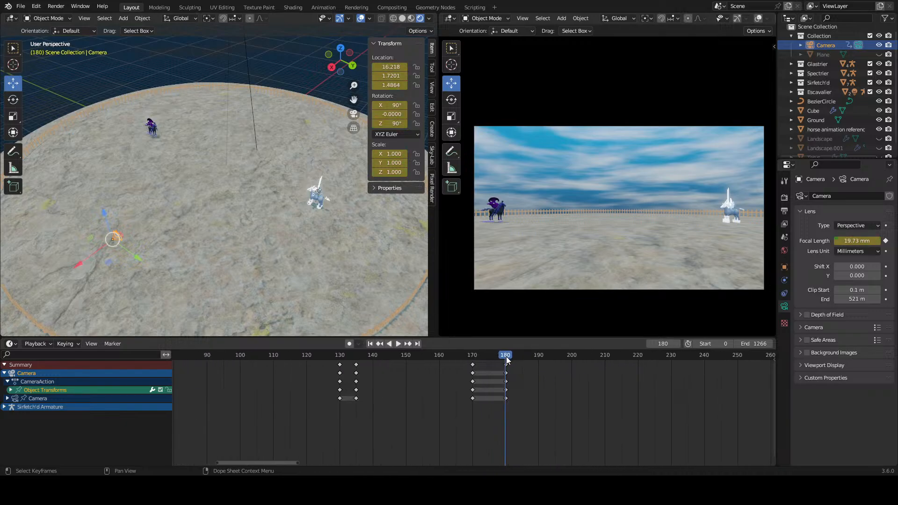
pyautogui.moveTo(506, 359); pyautogui.dragTo(508, 360)
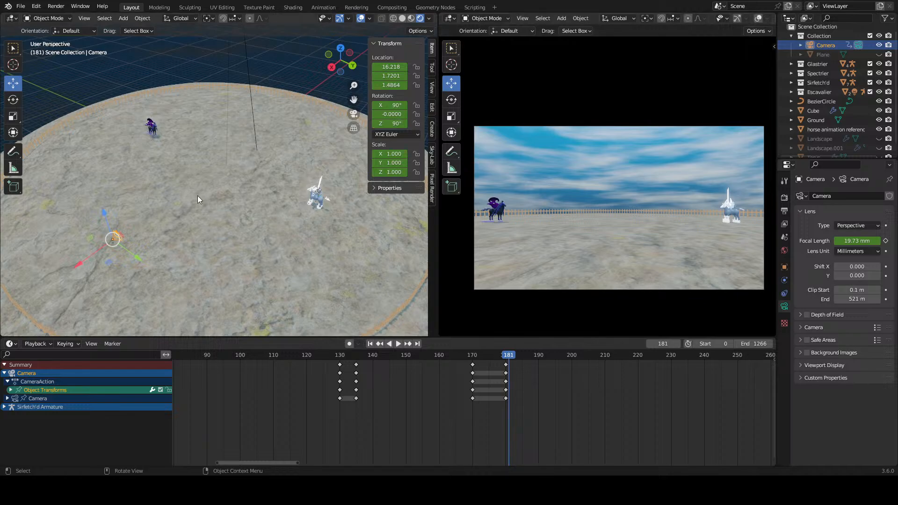
# Step: Move the camera along the X axis to about 0.215 so it sits in line with the dark horse
pyautogui.moveTo(206, 198); pyautogui.dragTo(238, 242, button='middle')
pyautogui.scroll(4, 213, 191)
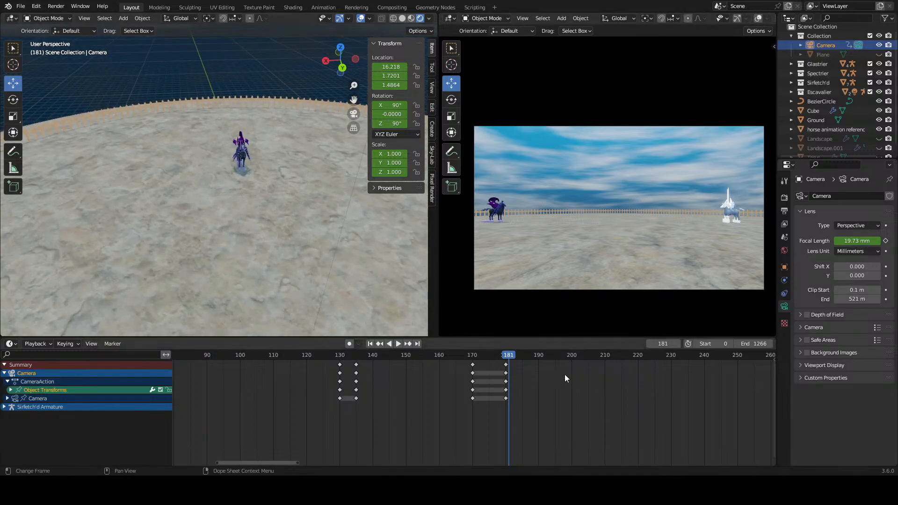
pyautogui.scroll(2, 565, 374)
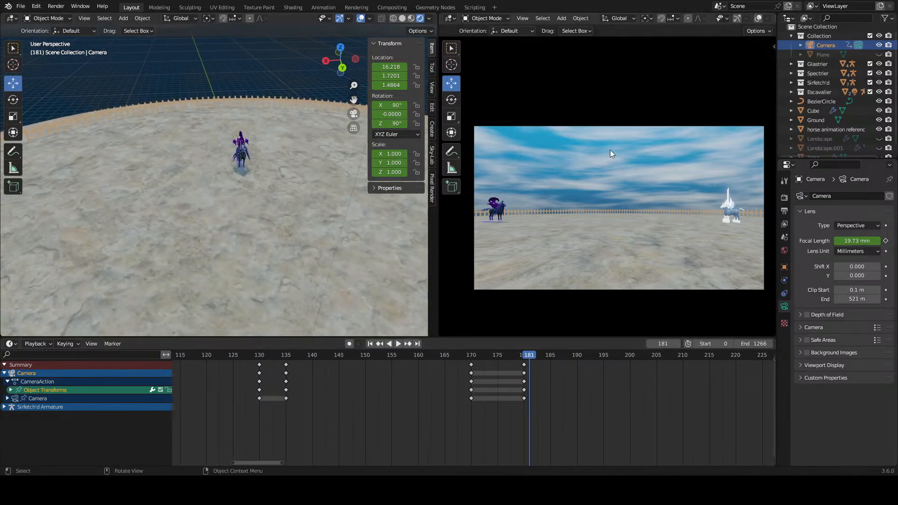
pyautogui.scroll(3, 611, 416)
pyautogui.moveTo(611, 414); pyautogui.dragTo(524, 380, button='middle')
pyautogui.scroll(3, 489, 372)
pyautogui.scroll(-3, 231, 221)
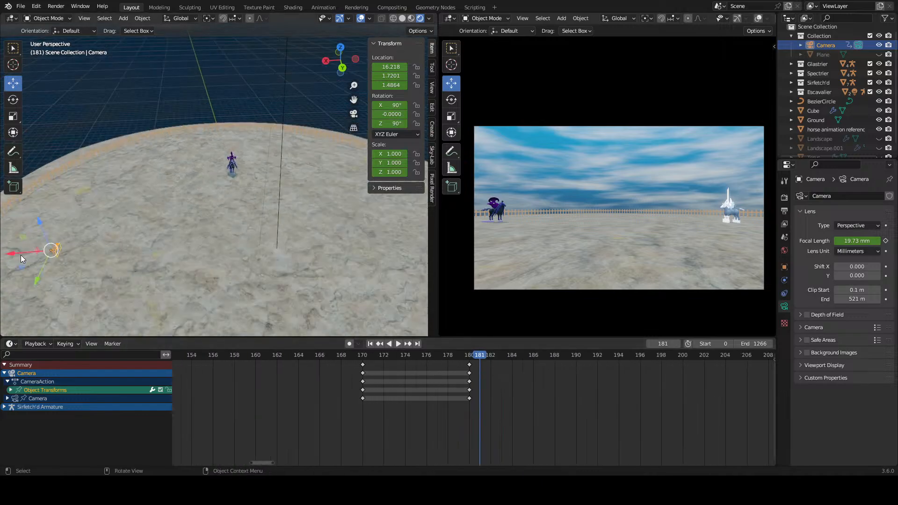
pyautogui.scroll(2, 487, 355)
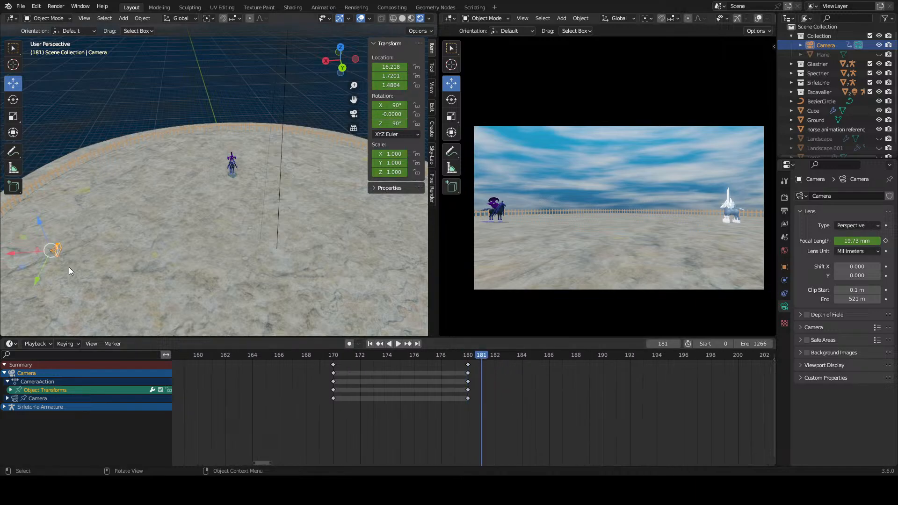
pyautogui.moveTo(309, 258); pyautogui.dragTo(153, 247, button='middle')
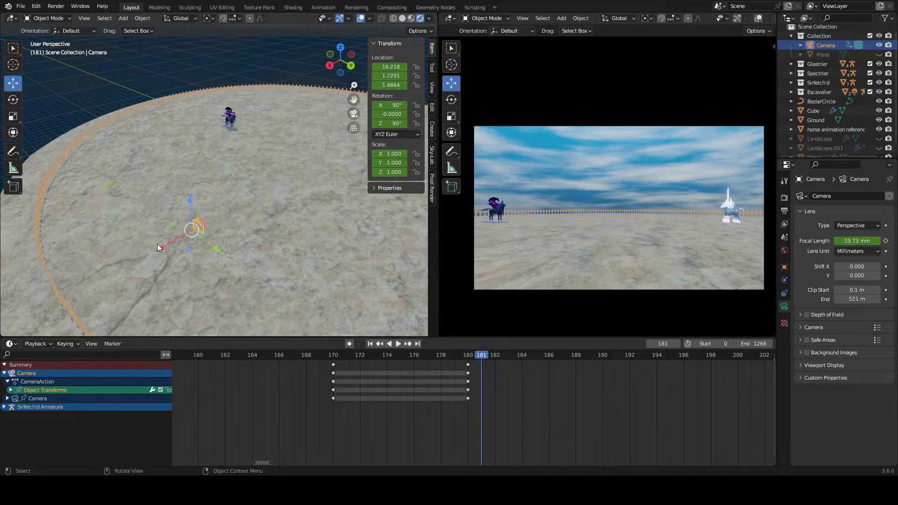
pyautogui.moveTo(162, 248); pyautogui.dragTo(281, 175)
pyautogui.moveTo(281, 175); pyautogui.dragTo(224, 196, button='middle')
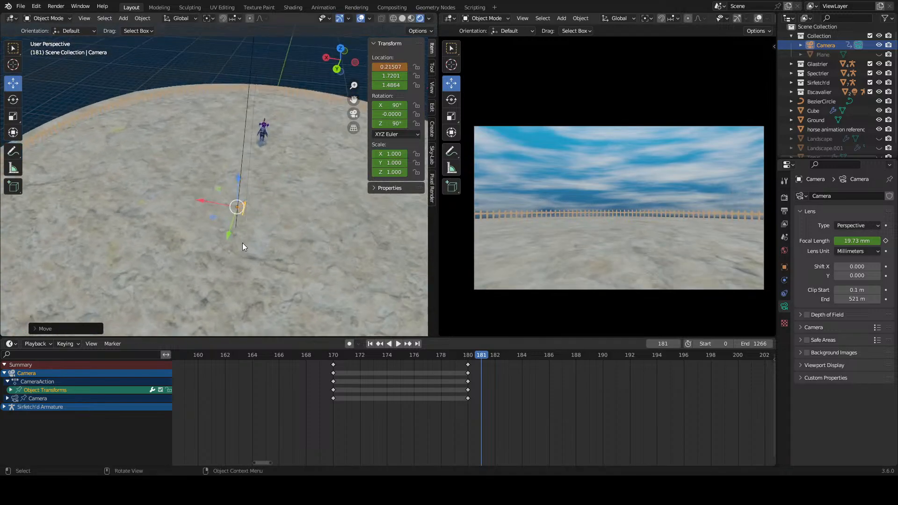
# Step: Enable auto keying and rotate the camera about Z to 184.28° so it faces the dark horse
pyautogui.click(349, 344)
pyautogui.click(13, 99)
pyautogui.moveTo(253, 235); pyautogui.dragTo(274, 176)
pyautogui.hotkey('ctrl', 'z')
pyautogui.click(13, 83)
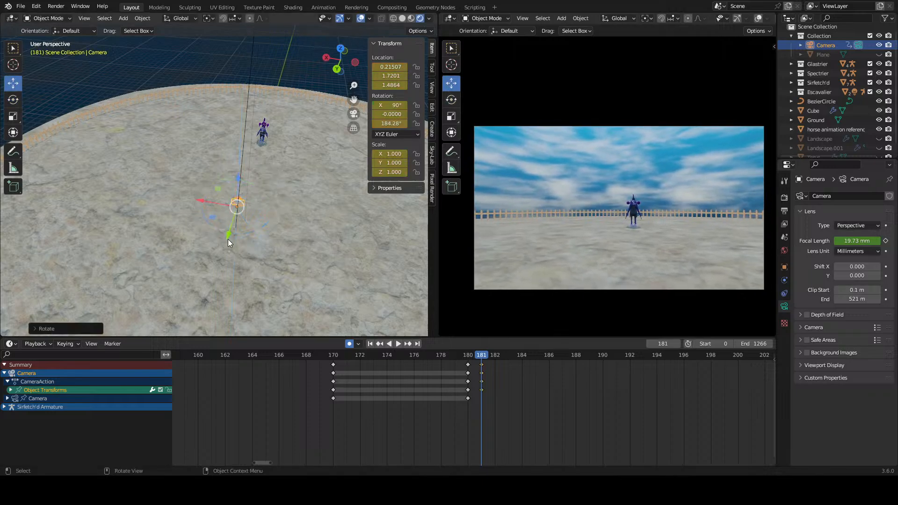
# Step: Move the camera low and close in front of the dark horse, to about X 0.319, Y -7.531, Z 0.481
pyautogui.moveTo(228, 242); pyautogui.dragTo(263, 178)
pyautogui.moveTo(263, 178); pyautogui.dragTo(250, 217, button='middle')
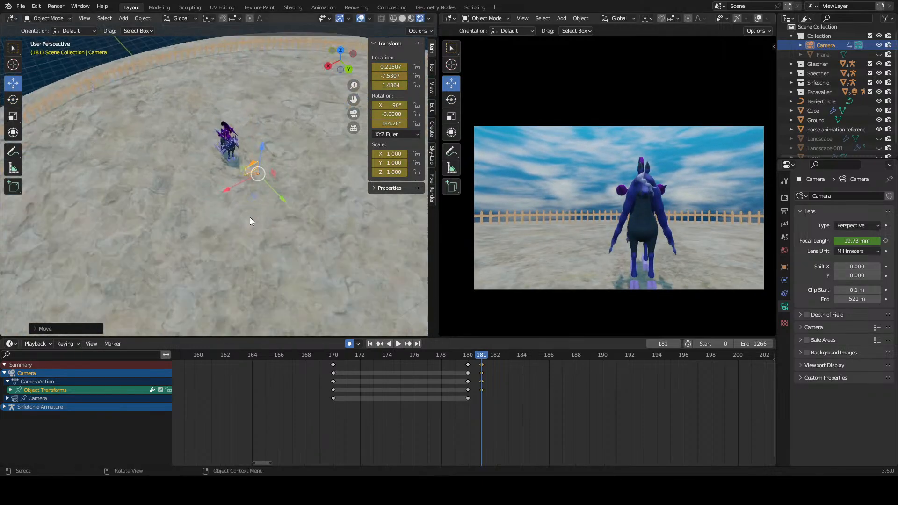
pyautogui.moveTo(231, 196)
pyautogui.mouseDown()
pyautogui.moveTo(234, 187)
pyautogui.moveTo(223, 189)
pyautogui.mouseUp()
pyautogui.moveTo(249, 157); pyautogui.dragTo(254, 173)
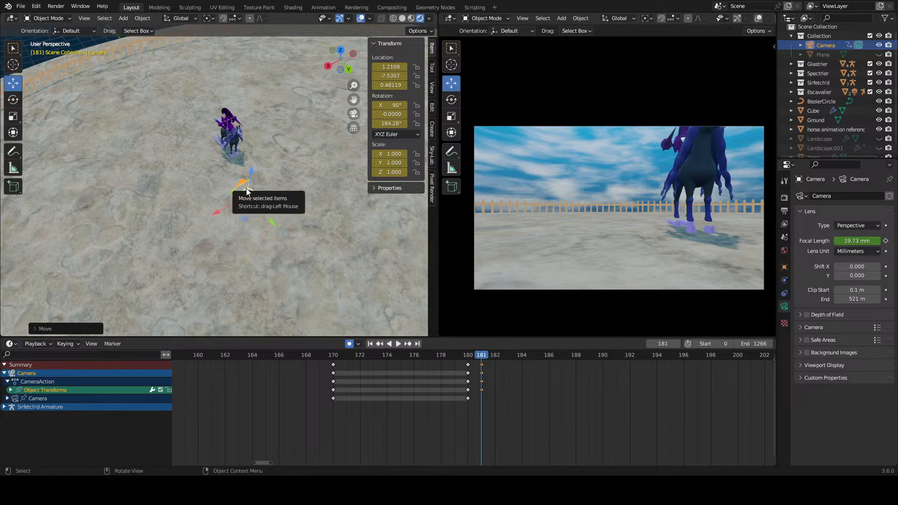
pyautogui.moveTo(305, 186); pyautogui.dragTo(228, 217, button='middle')
pyautogui.moveTo(215, 262); pyautogui.dragTo(339, 266)
pyautogui.moveTo(339, 266); pyautogui.dragTo(120, 251, button='middle')
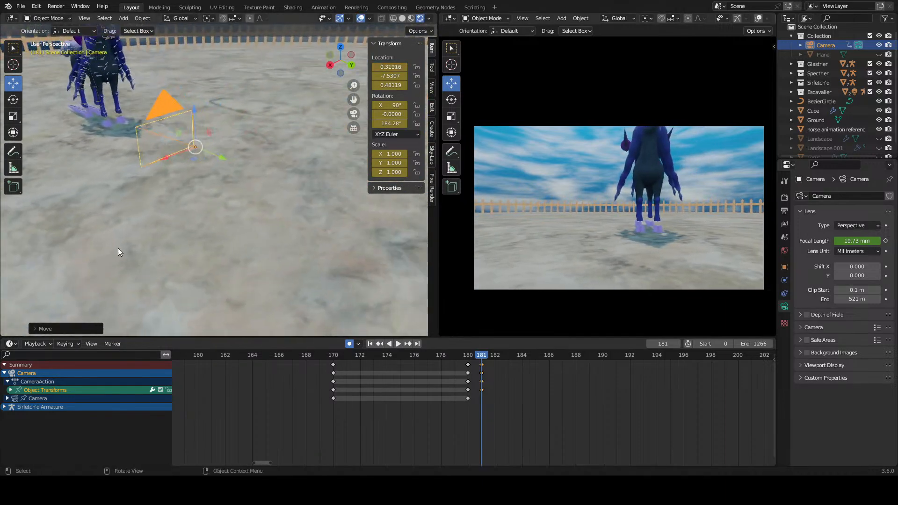
# Step: Move the camera beside the dark horse's legs, to about X 1.332 and Y -9.236
pyautogui.moveTo(218, 156); pyautogui.dragTo(171, 138)
pyautogui.moveTo(172, 139); pyautogui.dragTo(304, 139, button='middle')
pyautogui.moveTo(316, 138); pyautogui.dragTo(128, 193)
pyautogui.keyDown('shift'); pyautogui.moveTo(128, 193); pyautogui.dragTo(299, 164, button='middle'); pyautogui.keyUp('shift')
# Step: Rotate the camera about Z to 148.37° and move it to about X 1.772, Y -9.95 beside the horse
pyautogui.click(14, 99)
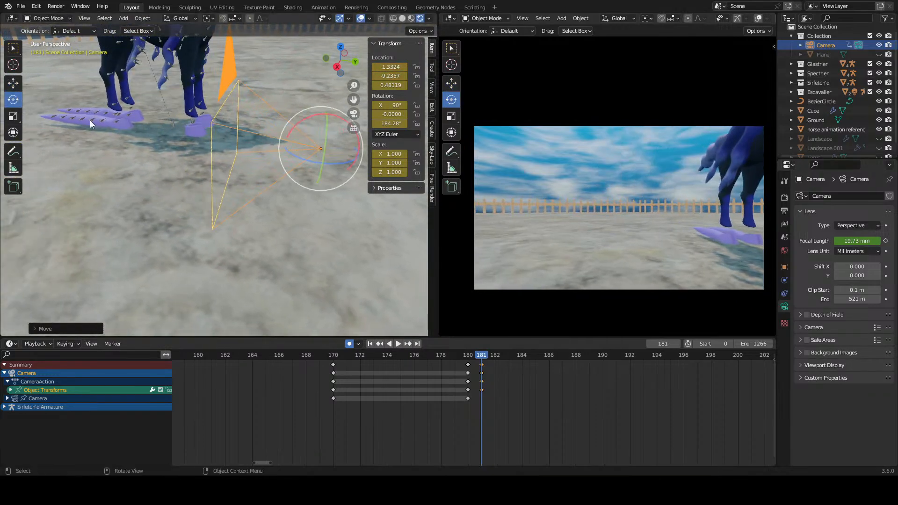
pyautogui.moveTo(324, 162); pyautogui.dragTo(293, 156)
pyautogui.click(13, 84)
pyautogui.moveTo(349, 154); pyautogui.dragTo(198, 168)
pyautogui.moveTo(198, 168); pyautogui.dragTo(202, 166, button='middle')
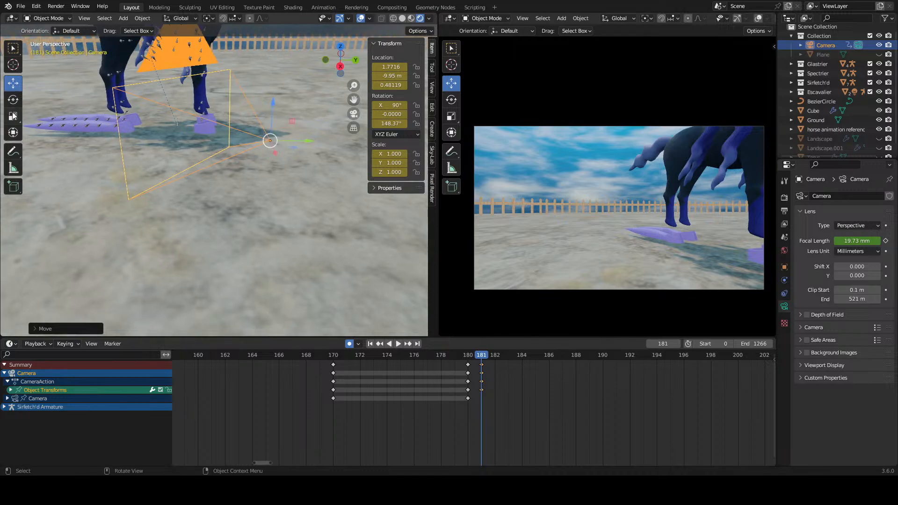
# Step: Turn the camera side-on to the horse at 88.75° about Z, and move it to about Y -10.657, Z 0.388
pyautogui.click(9, 99)
pyautogui.moveTo(287, 154); pyautogui.dragTo(192, 169)
pyautogui.hotkey('ctrl', 'z')
pyautogui.click(13, 84)
pyautogui.keyDown('shift'); pyautogui.moveTo(192, 170); pyautogui.dragTo(286, 170, button='middle'); pyautogui.keyUp('shift')
# Step: Frame the dark horse's hooves from the side with the camera at 87.87° about Z, X about 1.389 and Y about -11.051
pyautogui.click(14, 100)
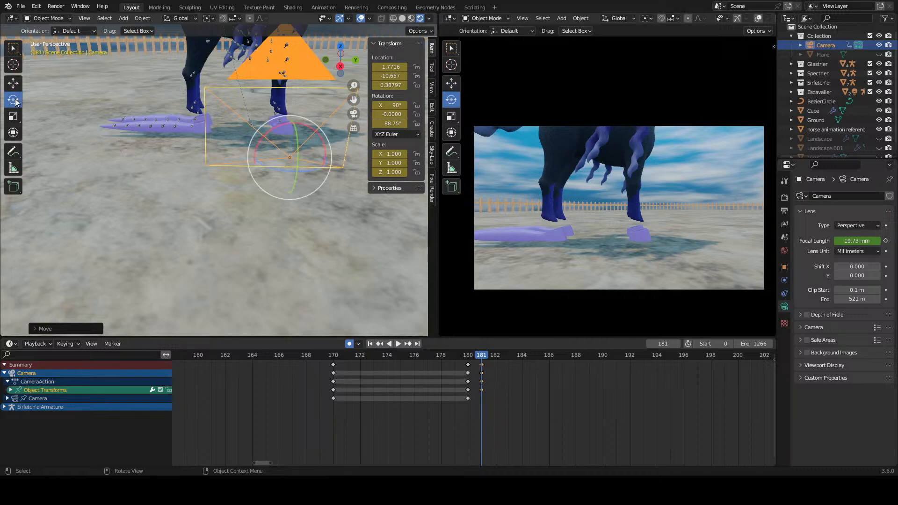
pyautogui.moveTo(314, 170); pyautogui.dragTo(255, 164)
pyautogui.click(13, 83)
pyautogui.moveTo(255, 165); pyautogui.dragTo(90, 192, button='middle')
pyautogui.moveTo(51, 207); pyautogui.dragTo(153, 192)
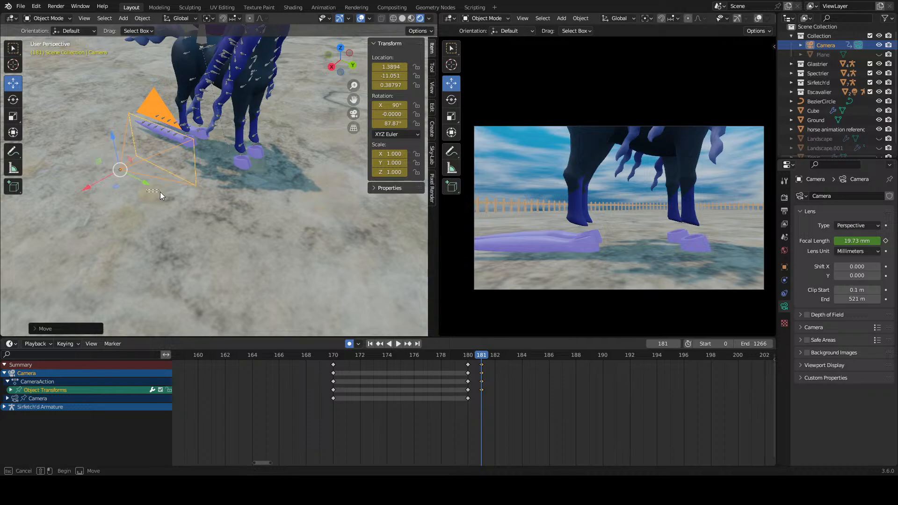
pyautogui.click(162, 192)
pyautogui.hotkey('ctrl', 'z')
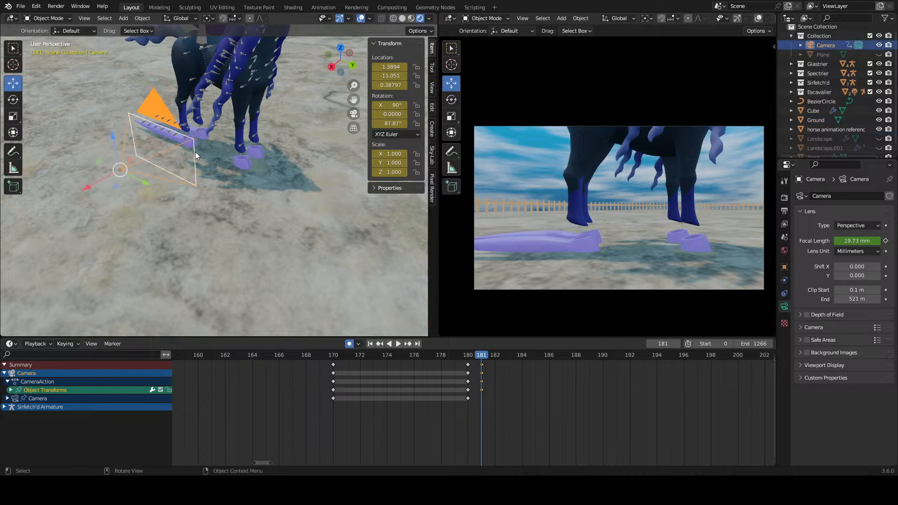
# Step: Select the dark horse's Spectrier Armature and switch it to Pose Mode
pyautogui.scroll(5, 195, 151)
pyautogui.moveTo(195, 152); pyautogui.dragTo(204, 174, button='middle')
pyautogui.click(207, 168)
pyautogui.click(208, 172)
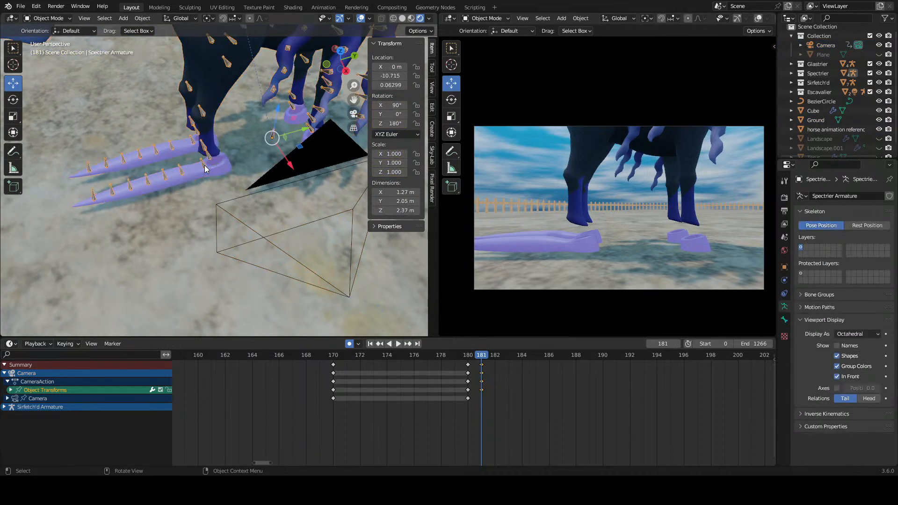
pyautogui.click(47, 18)
pyautogui.press('p')
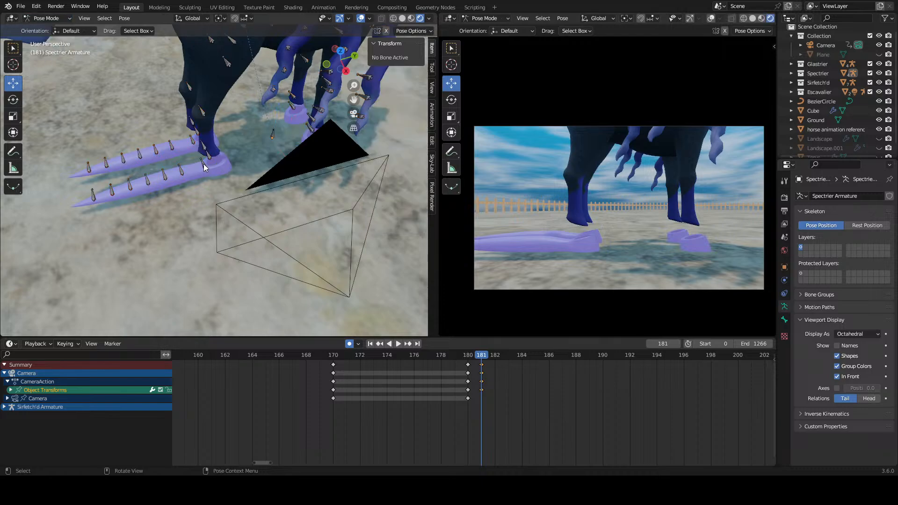
# Step: Try rotating the dark horse's right_feeler_01 bone at the rear hoof, and undo the rotation
pyautogui.click(203, 163)
pyautogui.press('r')
pyautogui.press('r')
pyautogui.moveTo(201, 150); pyautogui.dragTo(217, 137)
pyautogui.hotkey('ctrl', 'z')
pyautogui.hotkey('ctrl', 'z')
# Step: At frame 0, key Location, Rotation & Scale for all bones of the dark horse's armature
pyautogui.scroll(-5, 217, 137)
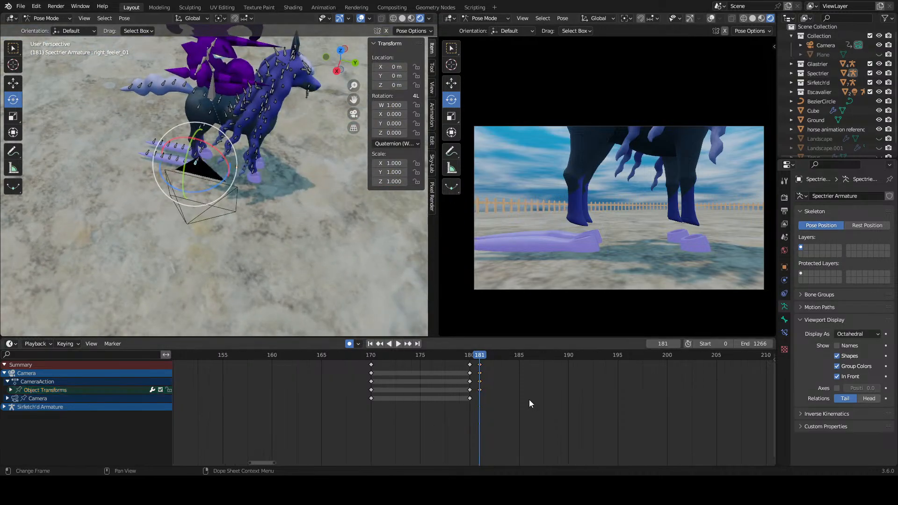
pyautogui.scroll(-8, 530, 399)
pyautogui.scroll(-3, 614, 404)
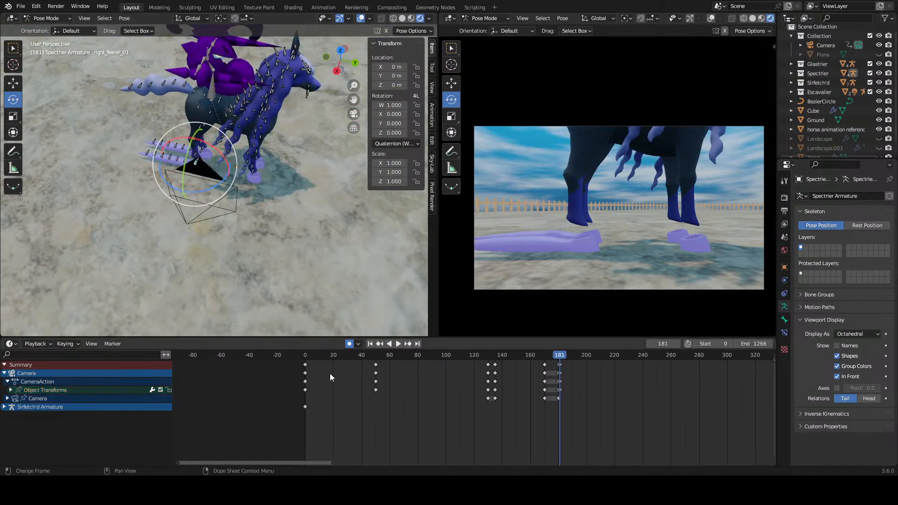
pyautogui.click(291, 355)
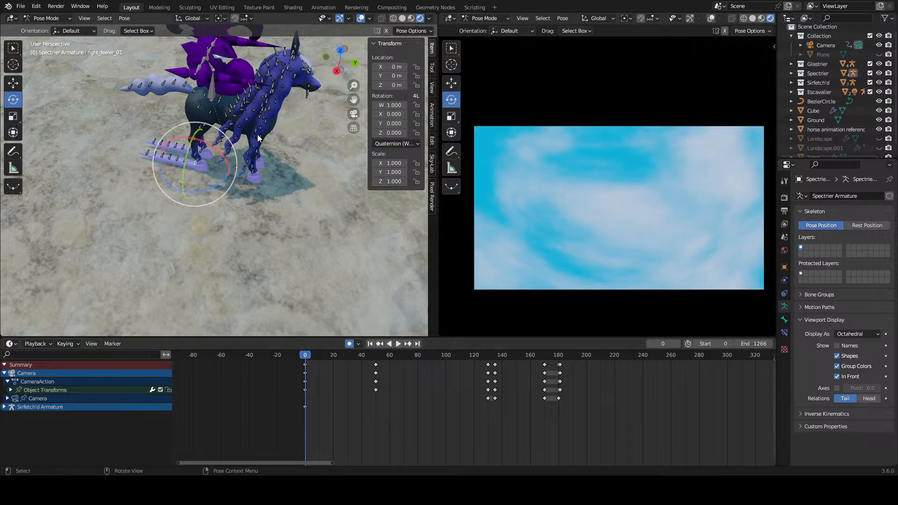
pyautogui.keyDown('shift'); pyautogui.moveTo(258, 138); pyautogui.dragTo(237, 144, button='middle'); pyautogui.keyUp('shift')
pyautogui.scroll(2, 238, 144)
pyautogui.press('a')
pyautogui.scroll(-5, 234, 185)
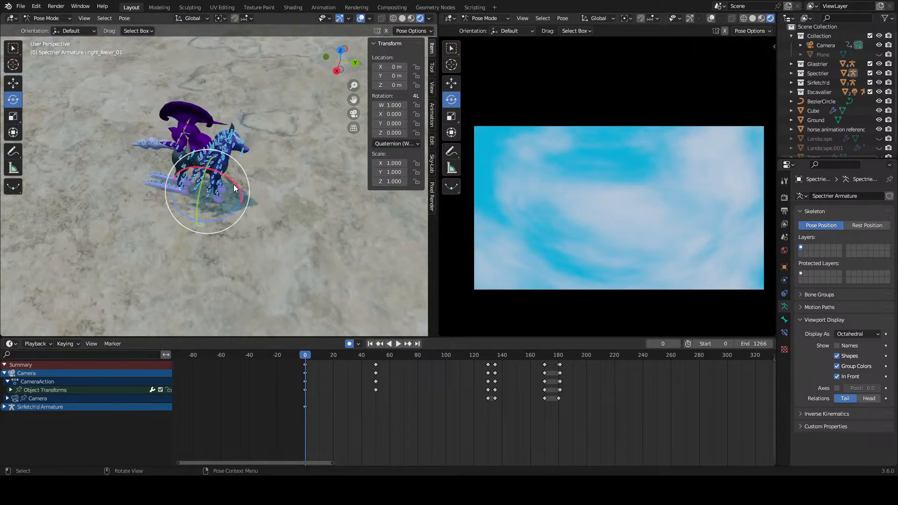
pyautogui.press('i')
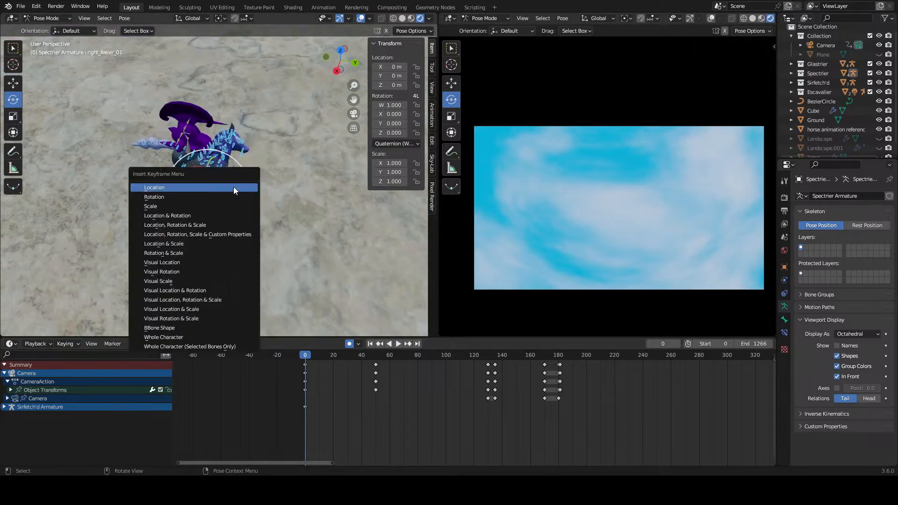
pyautogui.click(203, 225)
# Step: Delete the keyframe channels of the armature's top bone, pm0985_00_00
pyautogui.click(55, 435)
pyautogui.rightClick(56, 435)
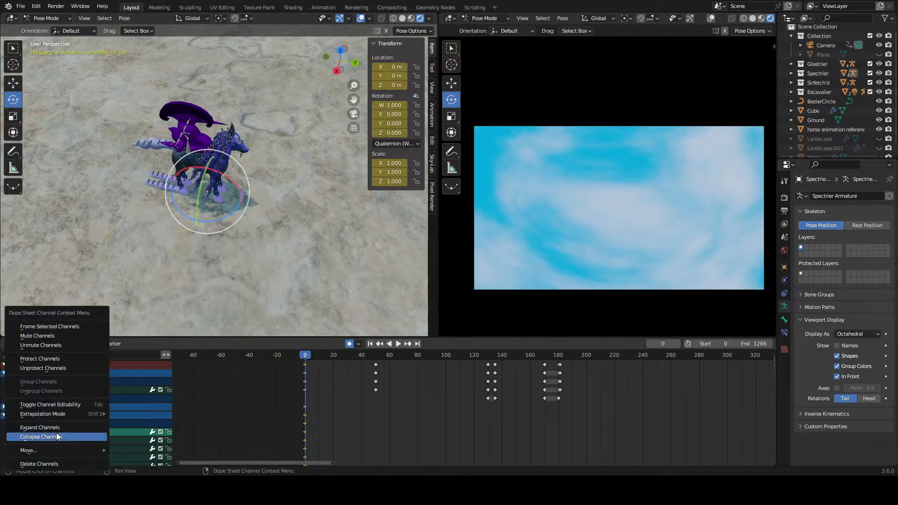
pyautogui.click(50, 464)
# Step: Delete the armature's keyframe channels from lod_group through pm0985_00_00_teeth_mesh_lod2, and look through the remaining bone channels
pyautogui.scroll(-9, 65, 435)
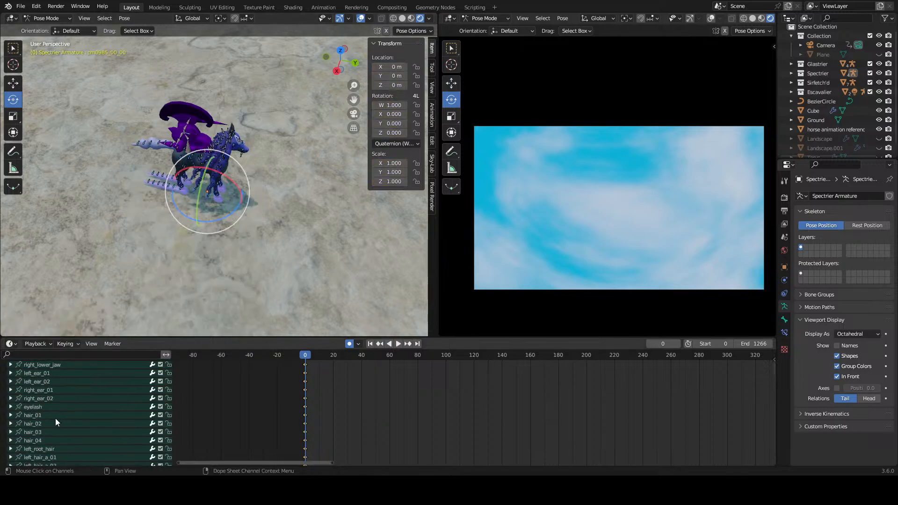
pyautogui.scroll(-15, 52, 418)
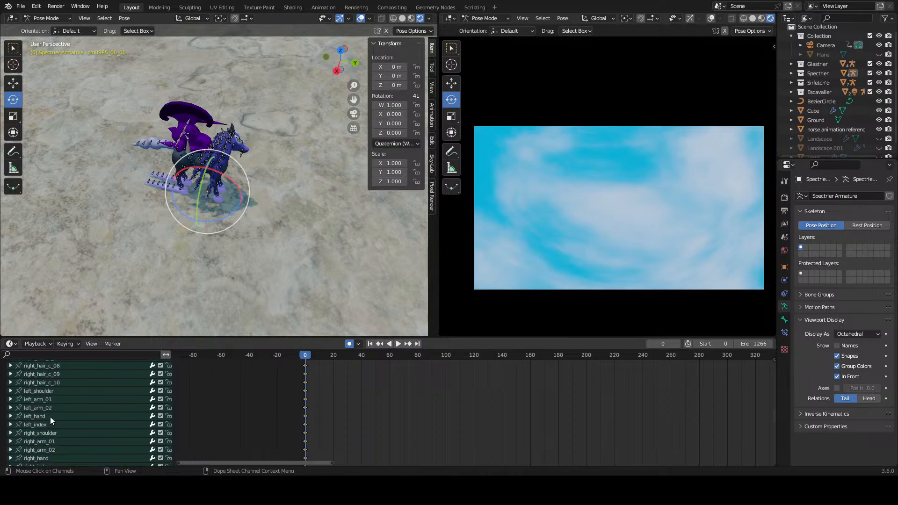
pyautogui.scroll(-20, 50, 416)
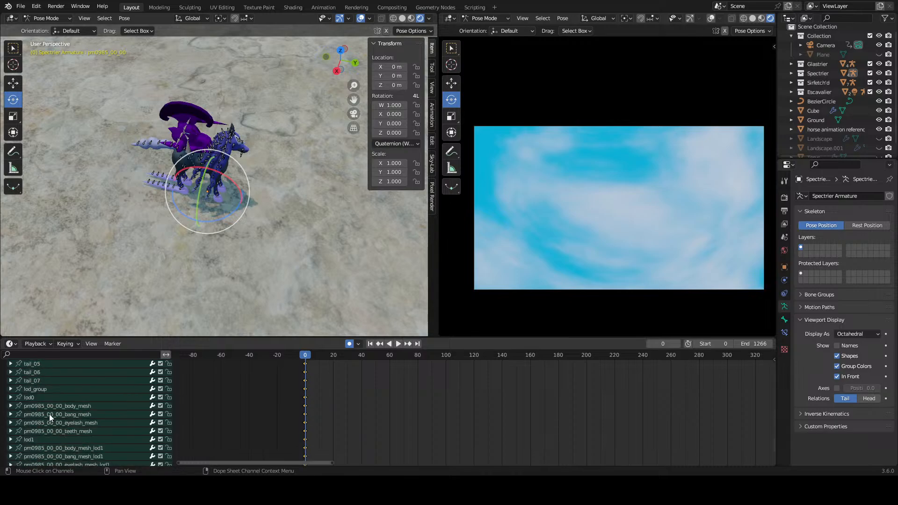
pyautogui.click(48, 391)
pyautogui.scroll(-5, 66, 436)
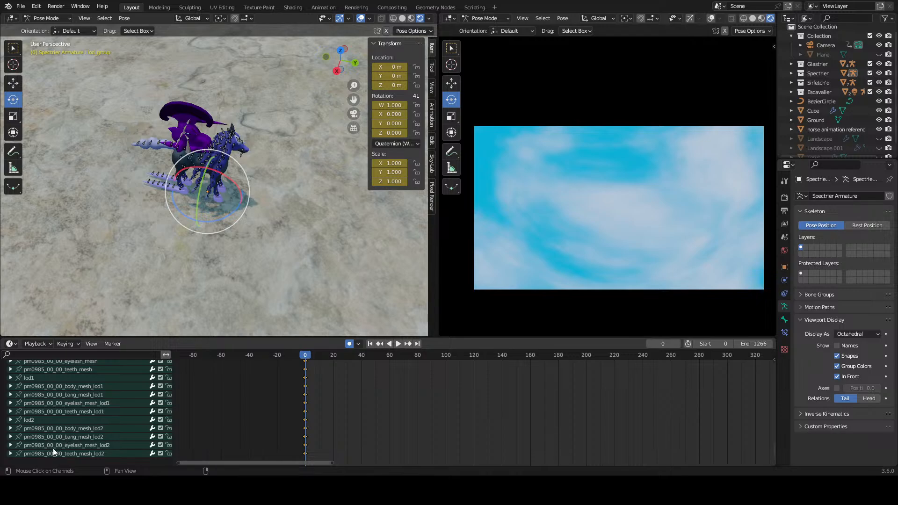
pyautogui.rightClick(57, 450)
pyautogui.click(57, 450)
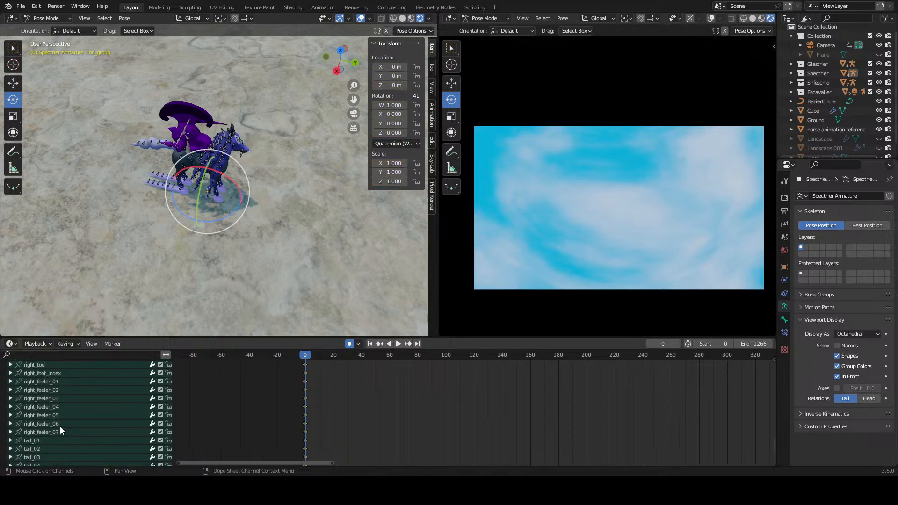
pyautogui.scroll(10, 60, 426)
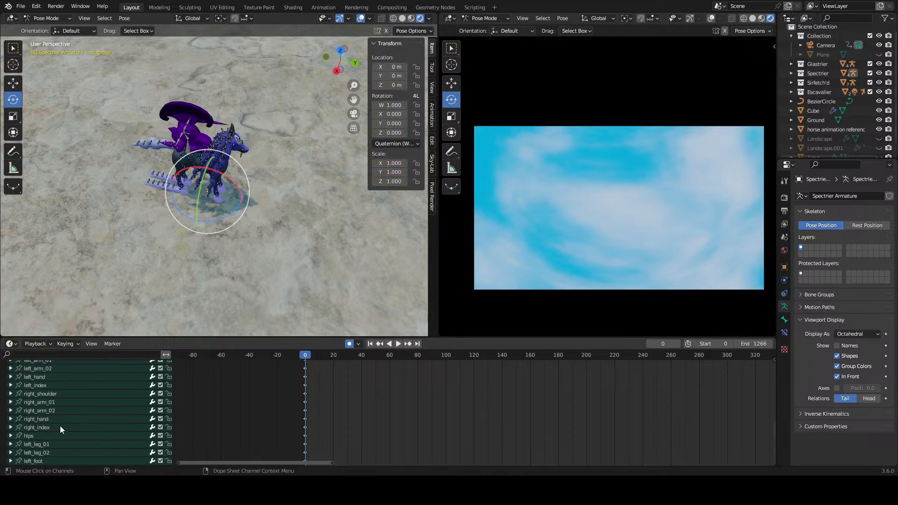
pyautogui.scroll(4, 60, 425)
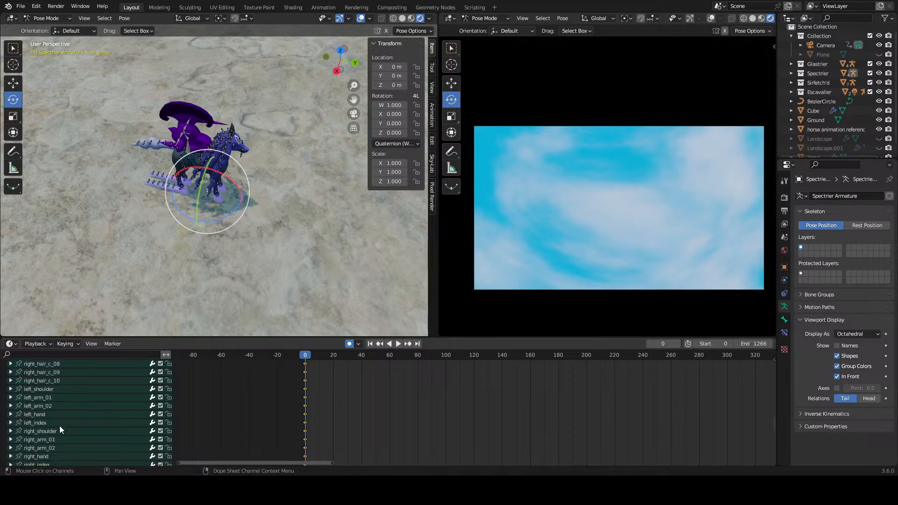
pyautogui.scroll(12, 60, 425)
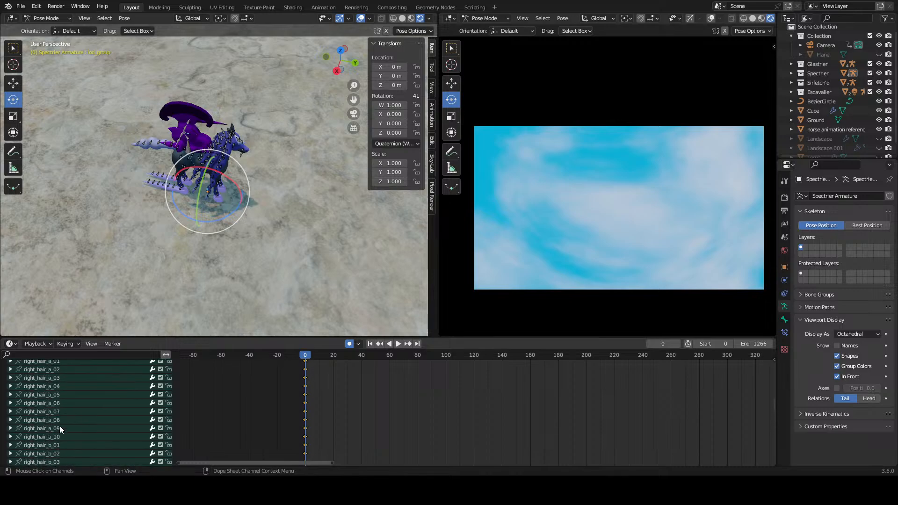
pyautogui.scroll(15, 60, 426)
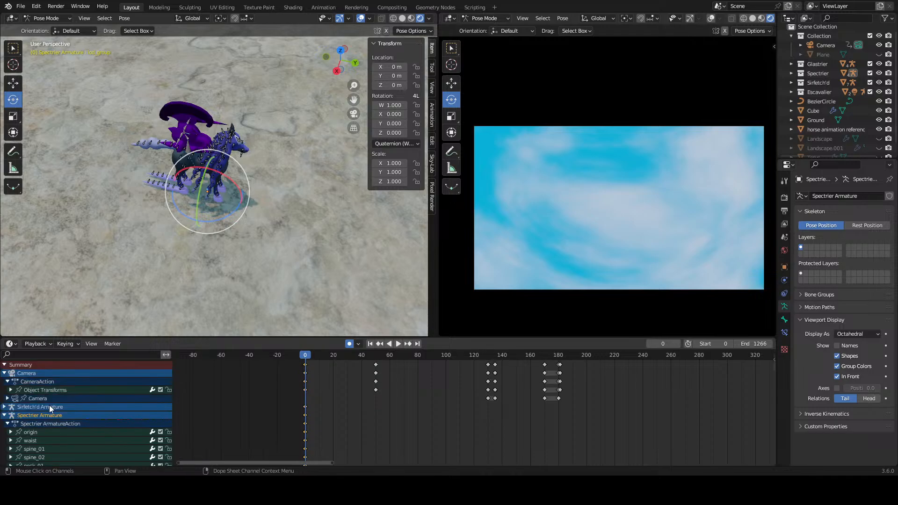
pyautogui.scroll(-2, 49, 405)
pyautogui.click(4, 377)
pyautogui.scroll(-6, 206, 210)
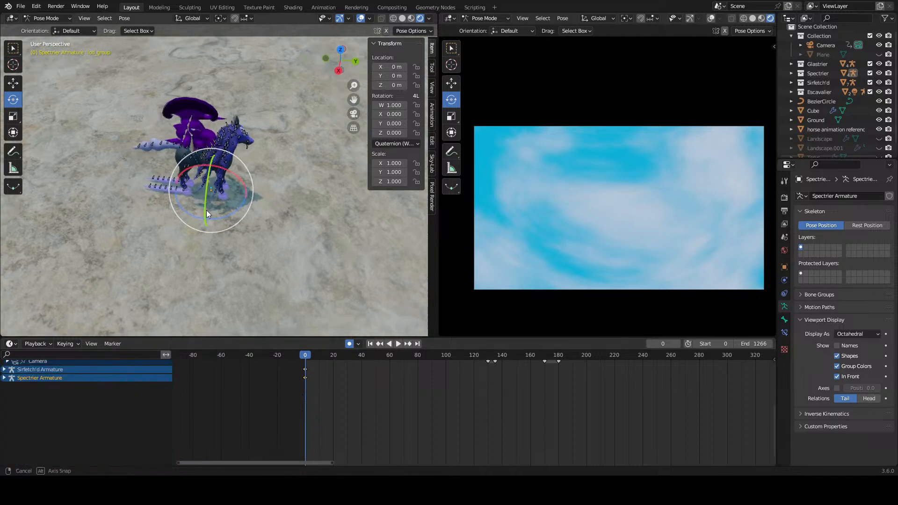
# Step: Leave the dark horse's pose, select the armature of the purple rider on its back, and enter Pose Mode
pyautogui.scroll(4, 231, 246)
pyautogui.moveTo(231, 246); pyautogui.dragTo(262, 230, button='middle')
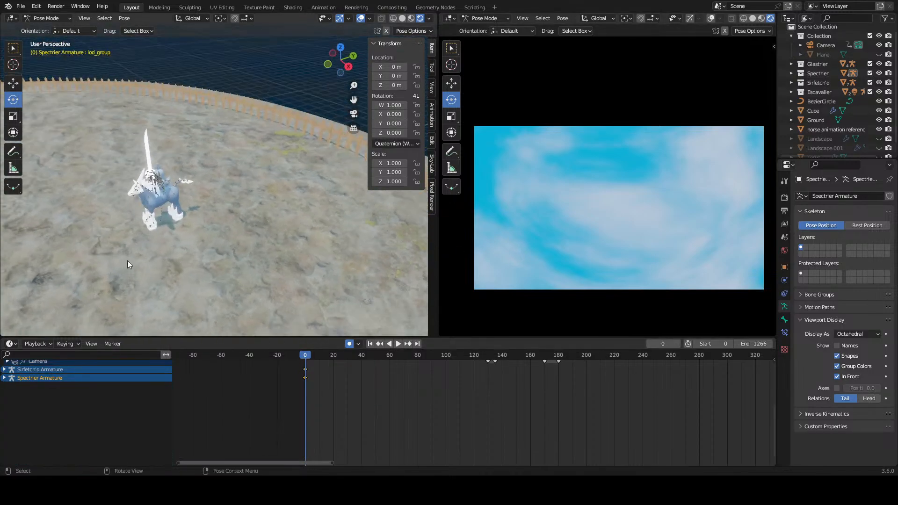
pyautogui.keyDown('shift'); pyautogui.moveTo(128, 260); pyautogui.dragTo(412, 239, button='middle'); pyautogui.keyUp('shift')
pyautogui.keyDown('shift'); pyautogui.moveTo(99, 265); pyautogui.dragTo(282, 234, button='middle'); pyautogui.keyUp('shift')
pyautogui.scroll(4, 280, 233)
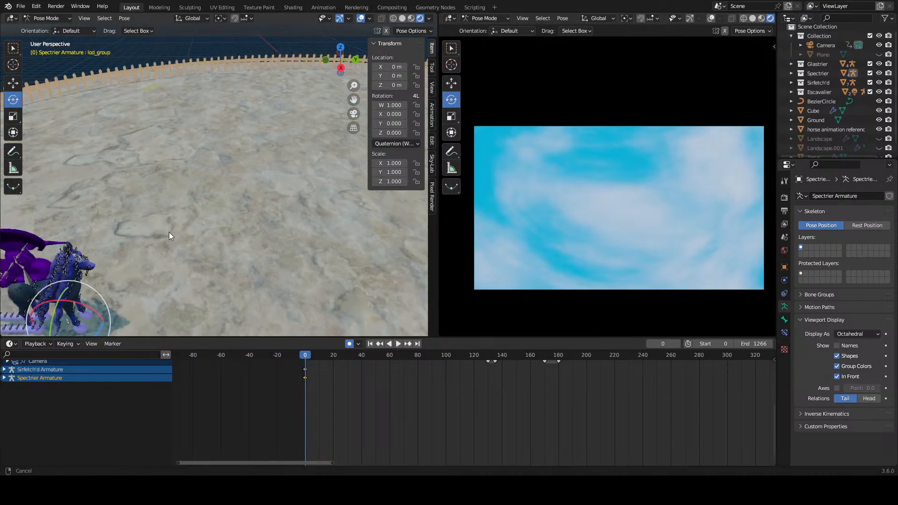
pyautogui.keyDown('shift'); pyautogui.moveTo(170, 232); pyautogui.dragTo(284, 191, button='middle'); pyautogui.keyUp('shift')
pyautogui.click(285, 192)
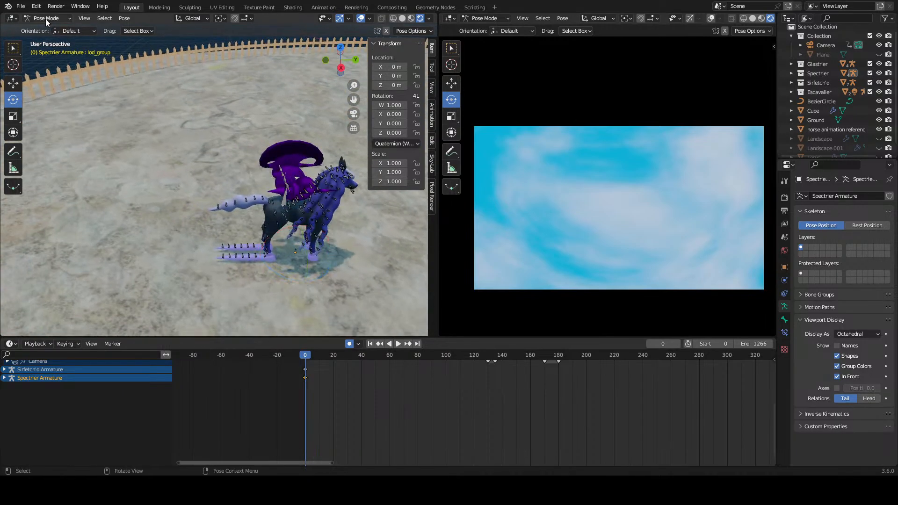
pyautogui.click(46, 18)
pyautogui.click(74, 35)
pyautogui.click(281, 183)
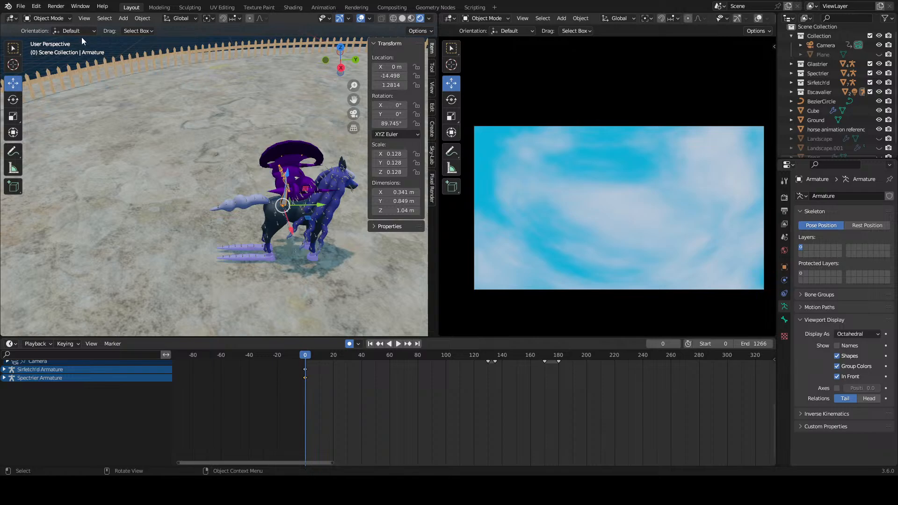
pyautogui.click(47, 19)
pyautogui.click(53, 51)
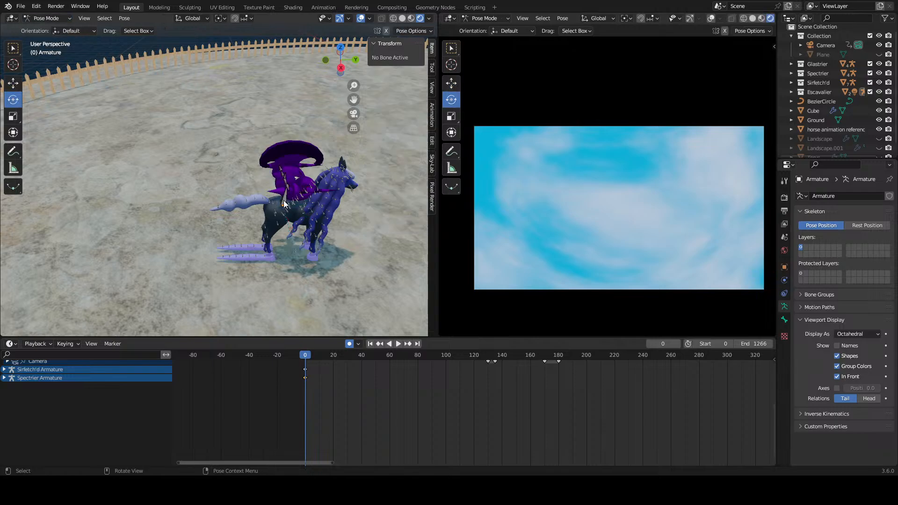
# Step: At frame 0, key Location, Rotation & Scale for all the purple rider's bones, and collapse the Armature and Camera channels
pyautogui.press('i')
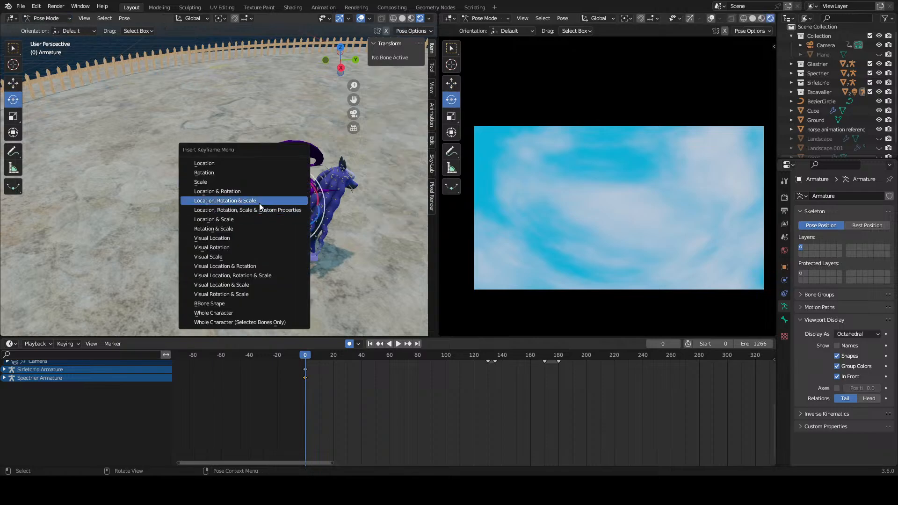
pyautogui.click(260, 203)
pyautogui.moveTo(265, 202); pyautogui.dragTo(300, 215, button='middle')
pyautogui.scroll(2, 117, 408)
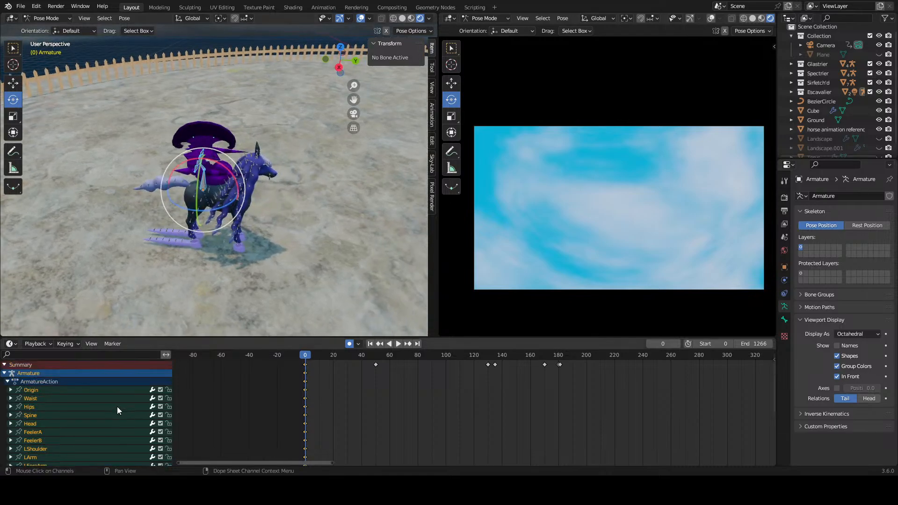
pyautogui.scroll(-5, 102, 417)
pyautogui.scroll(5, 75, 414)
pyautogui.click(5, 374)
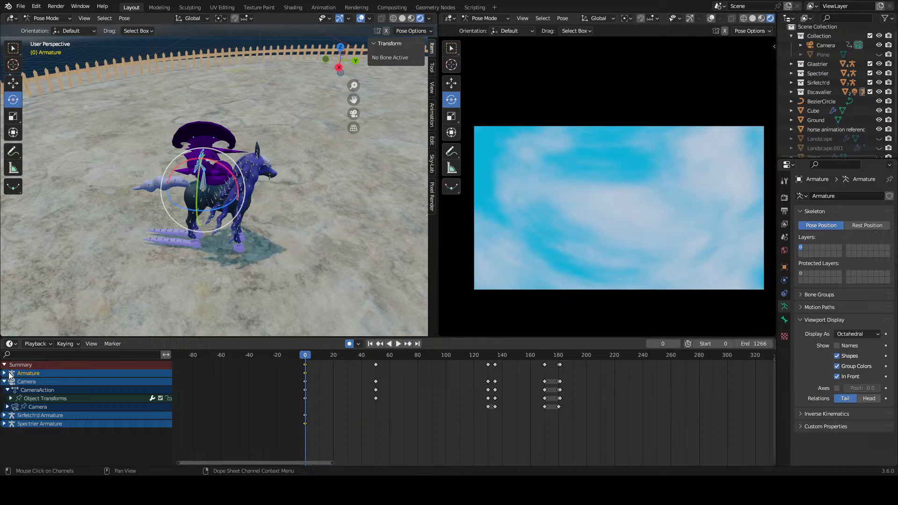
pyautogui.click(5, 382)
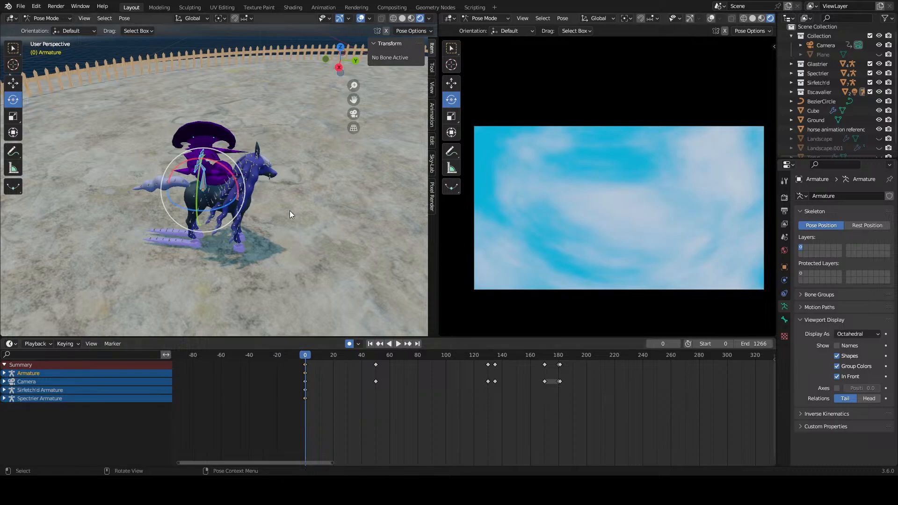
# Step: Leave the rider's pose, select the white horse's Glastrier Armature, and enter Pose Mode
pyautogui.moveTo(290, 210); pyautogui.dragTo(178, 221, button='middle')
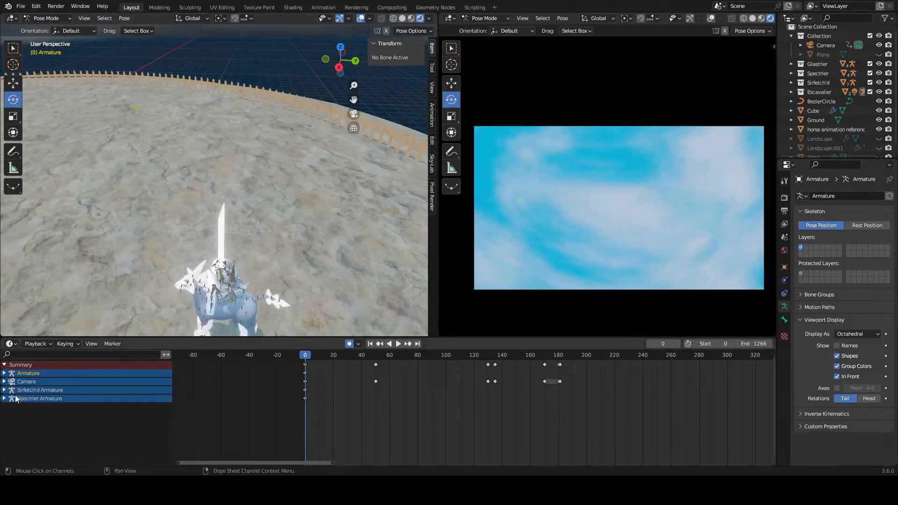
pyautogui.keyDown('shift'); pyautogui.moveTo(247, 329); pyautogui.dragTo(237, 227, button='middle'); pyautogui.keyUp('shift')
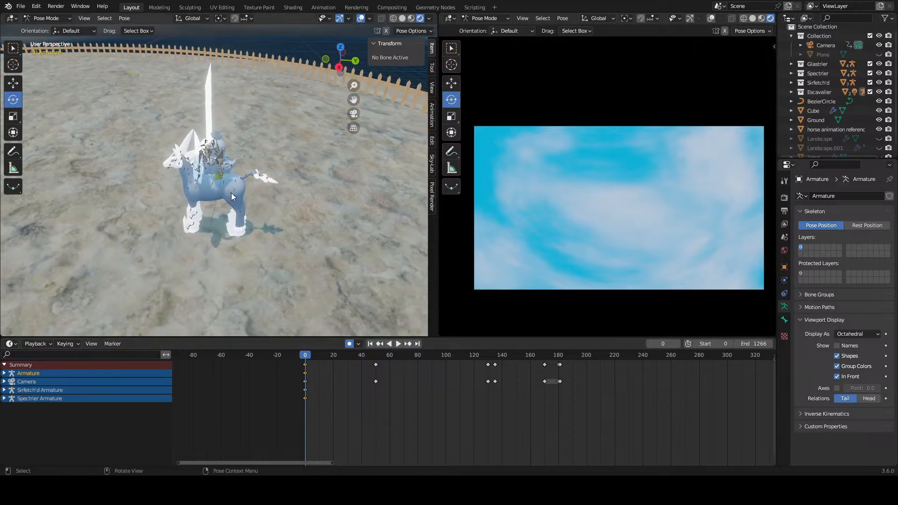
pyautogui.click(40, 18)
pyautogui.click(52, 27)
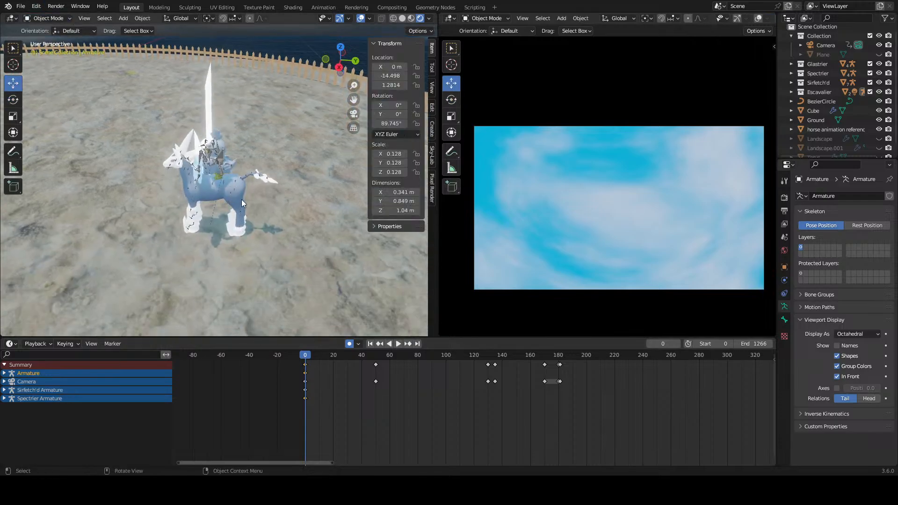
pyautogui.click(236, 187)
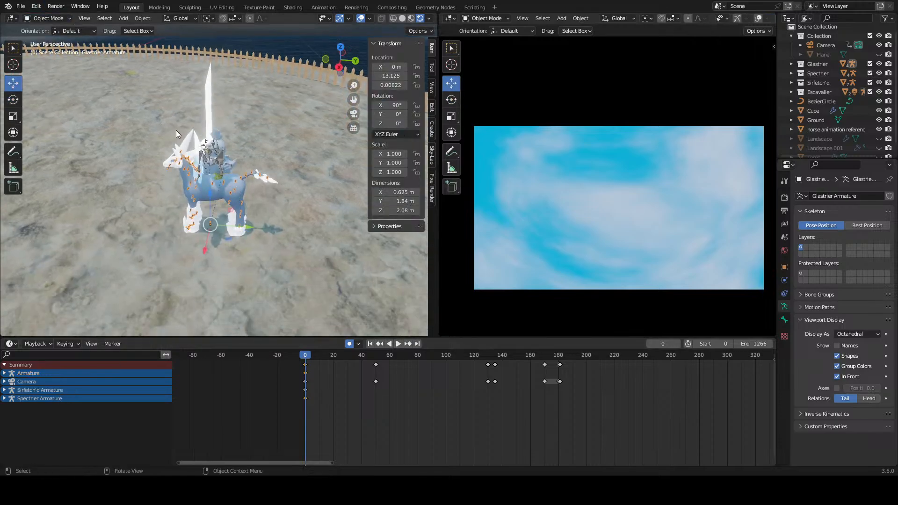
pyautogui.click(46, 17)
pyautogui.hotkey('ctrl', 'Tab')
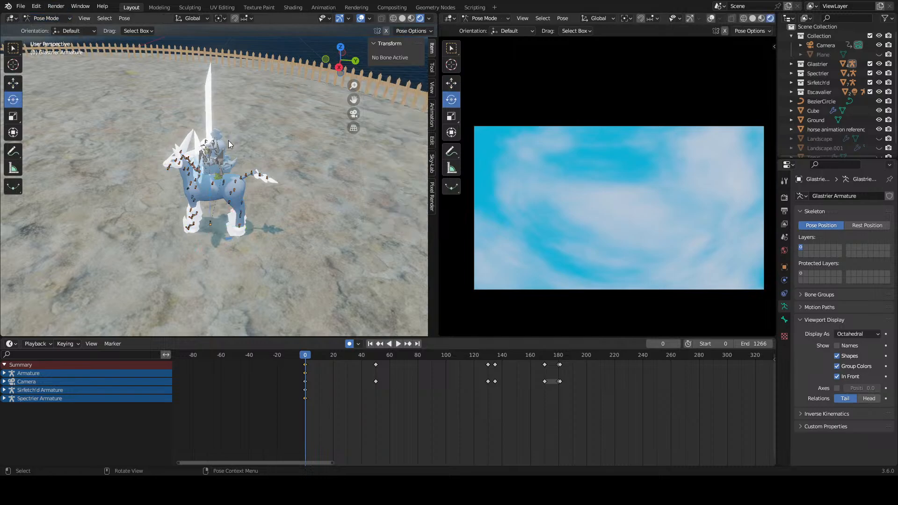
# Step: At frame 0, key Location, Rotation & Scale for all bones of the white horse's armature
pyautogui.press('a')
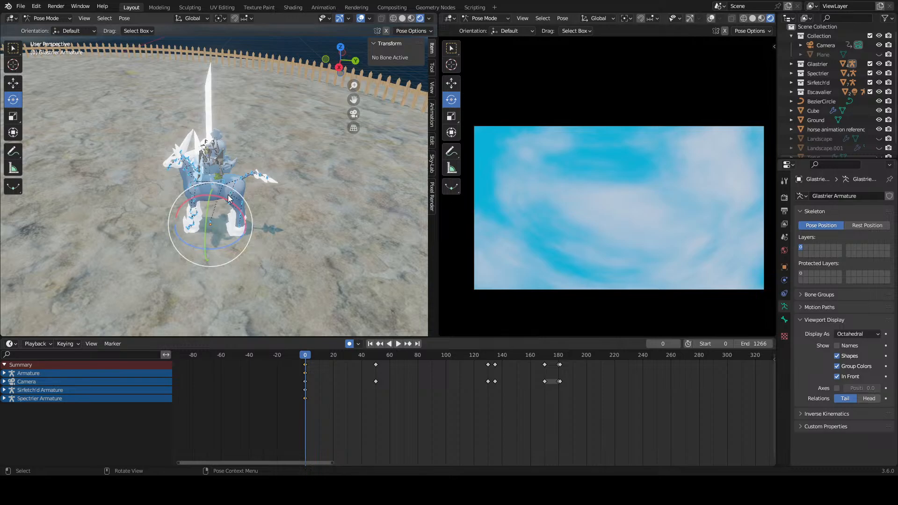
pyautogui.press('i')
pyautogui.click(195, 205)
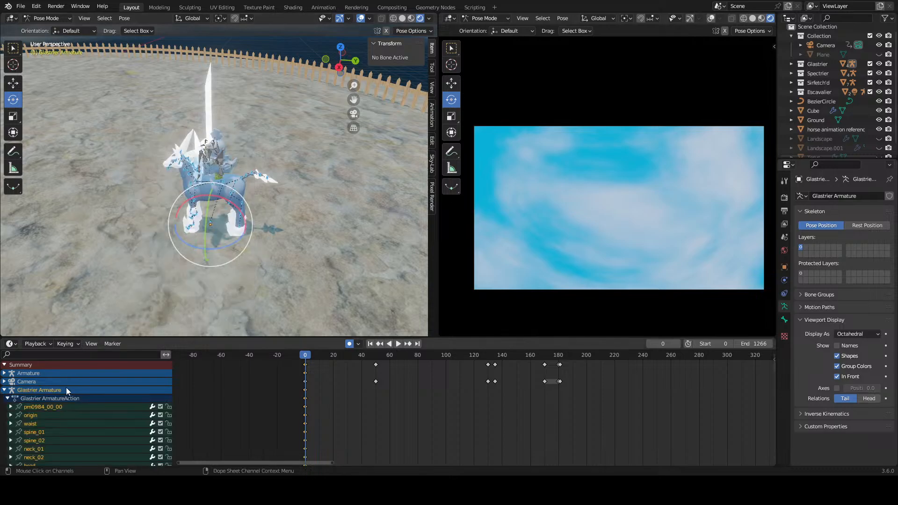
# Step: Delete the keyframe channels of the white horse's top bone, pm0984_00_00
pyautogui.click(55, 407)
pyautogui.rightClick(56, 407)
pyautogui.click(55, 407)
# Step: Delete the white horse's keyframe channels from lod_group through pm0984_00_00_alpha_mesh_lod2
pyautogui.scroll(-6, 66, 421)
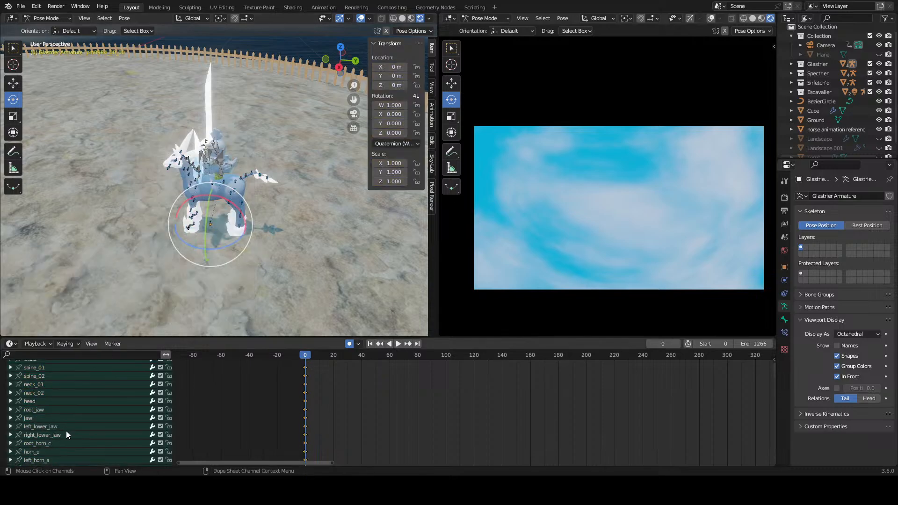
pyautogui.scroll(2, 53, 414)
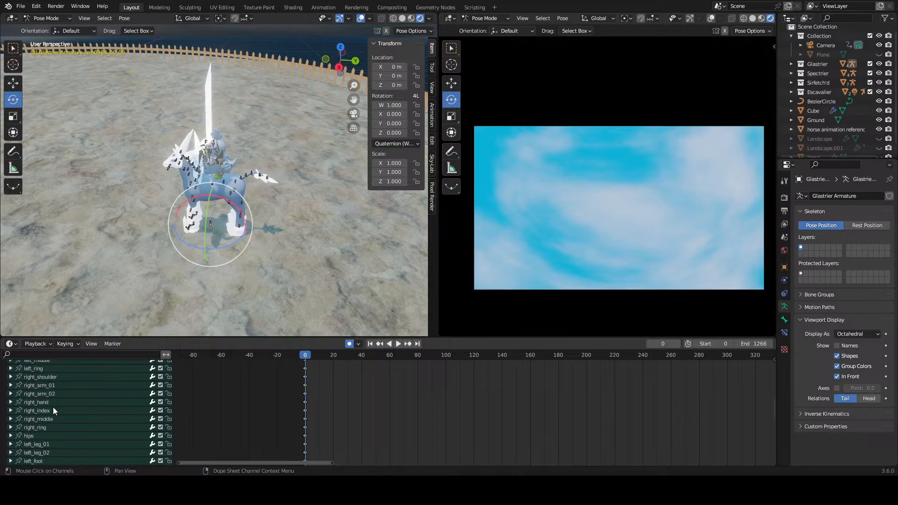
pyautogui.scroll(-13, 53, 410)
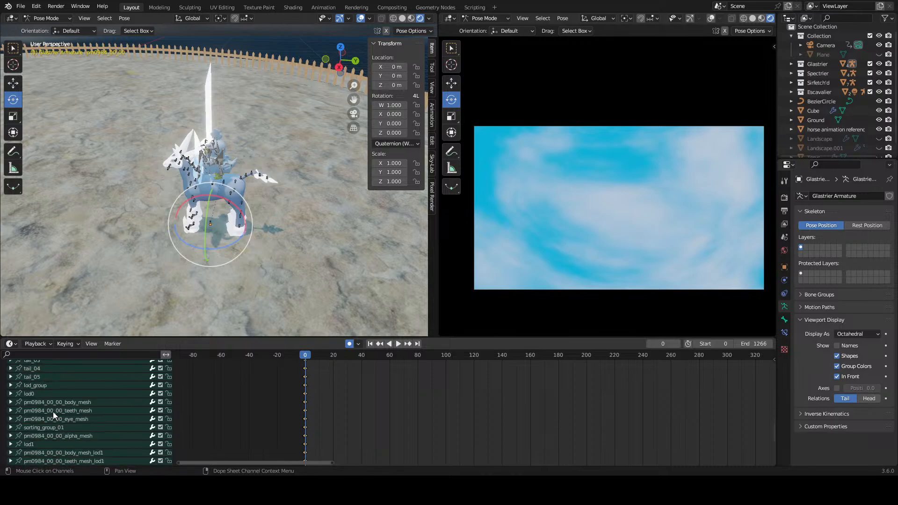
pyautogui.click(49, 386)
pyautogui.scroll(-5, 57, 438)
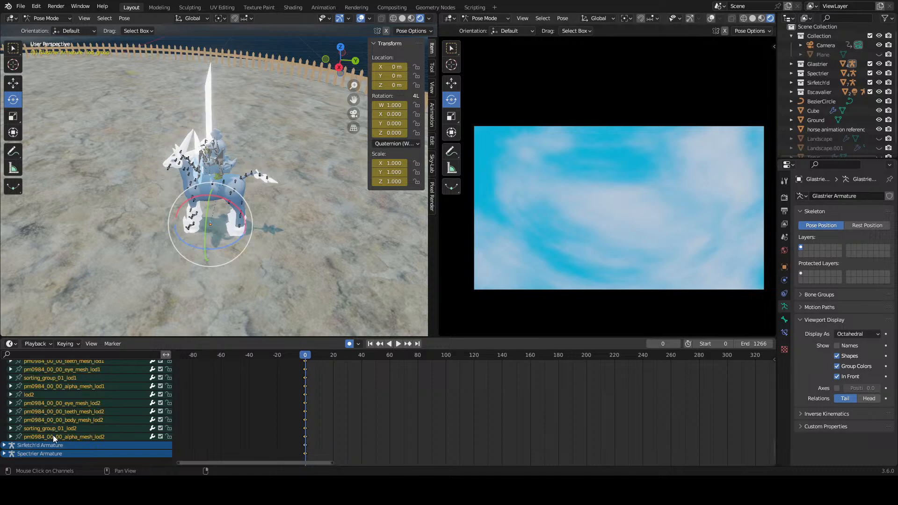
pyautogui.rightClick(53, 435)
pyautogui.click(75, 432)
pyautogui.scroll(20, 75, 431)
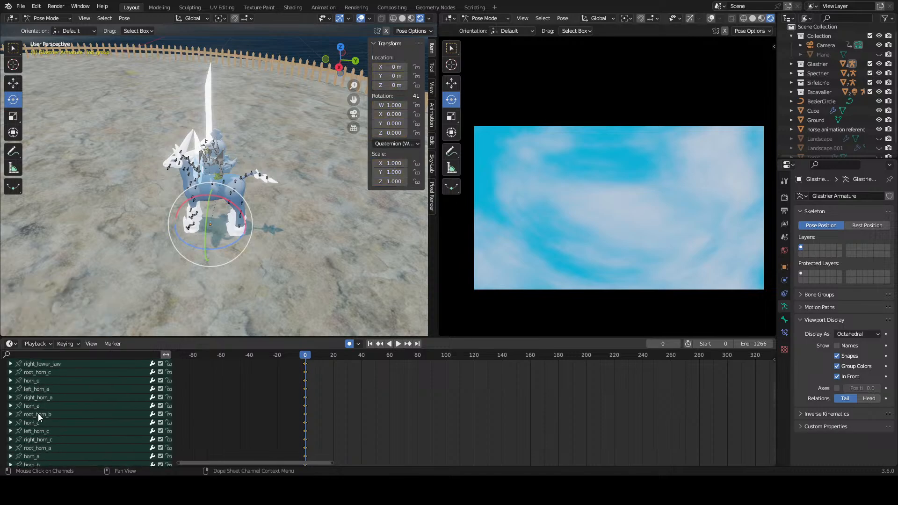
pyautogui.click(3, 390)
pyautogui.scroll(-9, 210, 287)
pyautogui.keyDown('shift'); pyautogui.moveTo(135, 255); pyautogui.dragTo(234, 275, button='middle'); pyautogui.keyUp('shift')
pyautogui.click(373, 409)
pyautogui.hotkey('ctrl', 's')
# Step: Play the animation, scrub to frame 189, and examine the dark horse's hooves and the camera beside them
pyautogui.moveTo(234, 228)
pyautogui.keyDown('shift'); pyautogui.mouseDown(button='middle')
pyautogui.moveTo(293, 241)
pyautogui.moveTo(240, 243)
pyautogui.mouseUp(button='middle'); pyautogui.keyUp('shift')
pyautogui.scroll(5, 281, 242)
pyautogui.press('space')
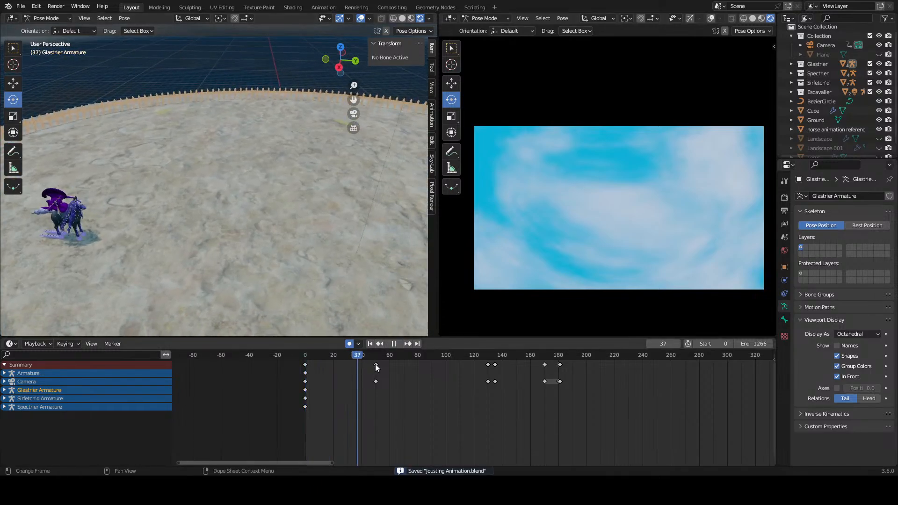
pyautogui.moveTo(498, 369); pyautogui.dragTo(572, 374)
pyautogui.press('space')
pyautogui.keyDown('shift'); pyautogui.moveTo(250, 266); pyautogui.dragTo(268, 218, button='middle'); pyautogui.keyUp('shift')
pyautogui.scroll(2, 248, 259)
pyautogui.scroll(5, 226, 205)
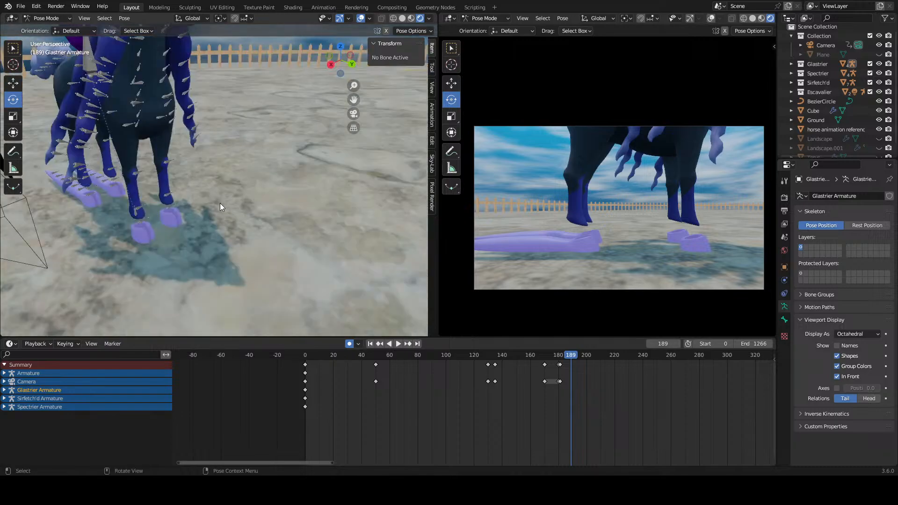
pyautogui.moveTo(164, 215); pyautogui.dragTo(171, 204, button='middle')
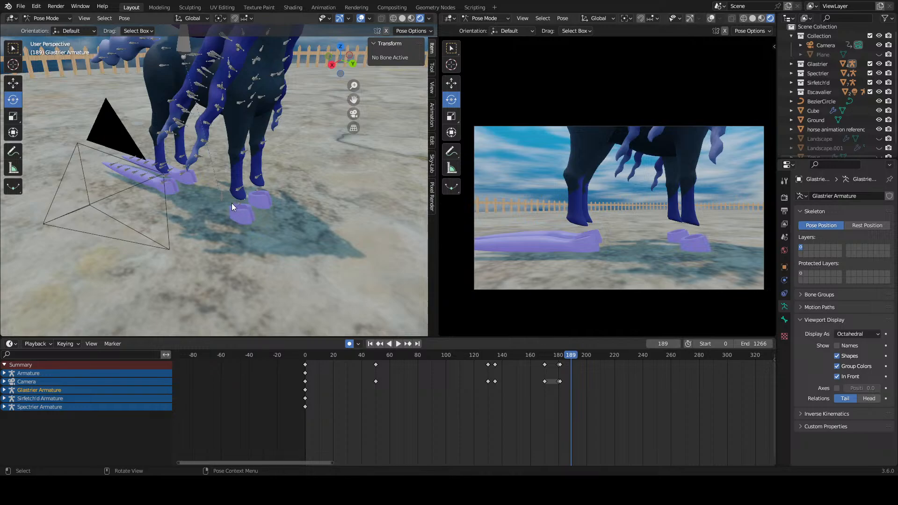
pyautogui.moveTo(238, 203); pyautogui.dragTo(218, 217, button='middle')
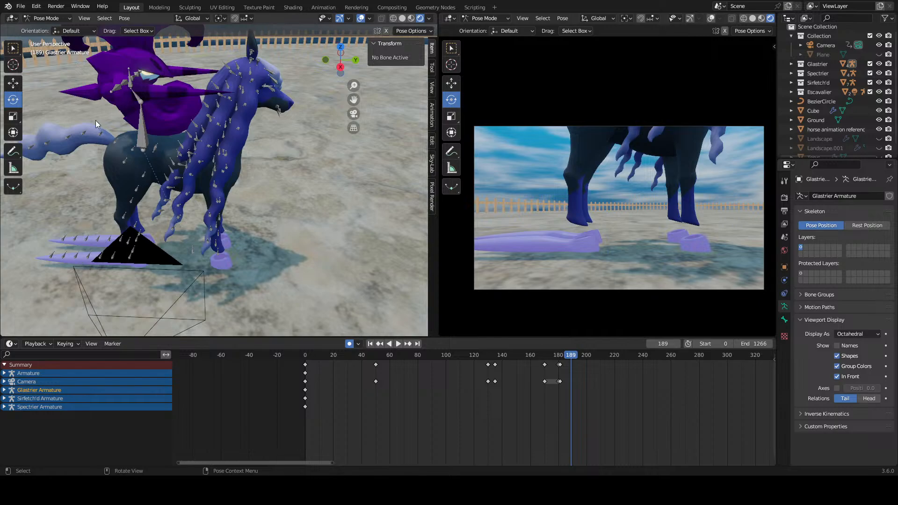
# Step: Leave the white horse's pose, select the dark horse's Spectrier Armature, and enter Pose Mode
pyautogui.click(51, 19)
pyautogui.click(56, 29)
pyautogui.click(75, 260)
pyautogui.click(74, 265)
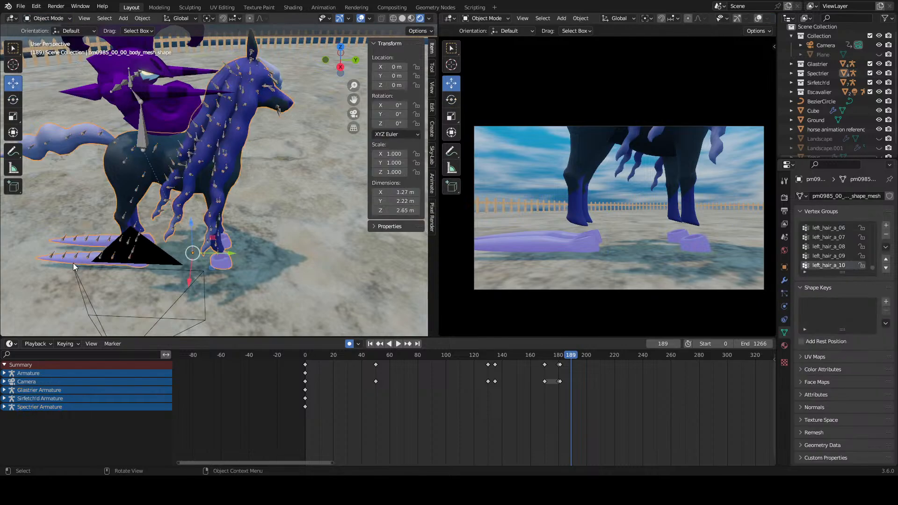
pyautogui.click(56, 22)
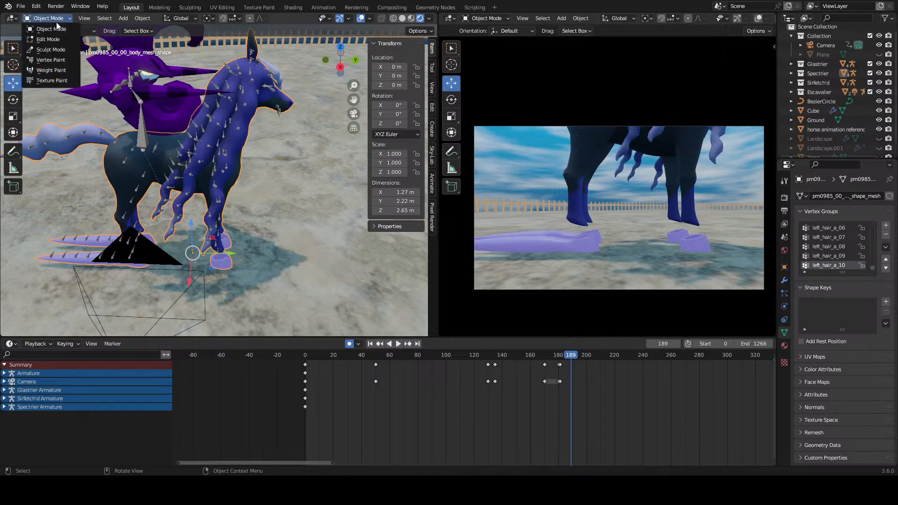
pyautogui.click(256, 277)
pyautogui.click(207, 187)
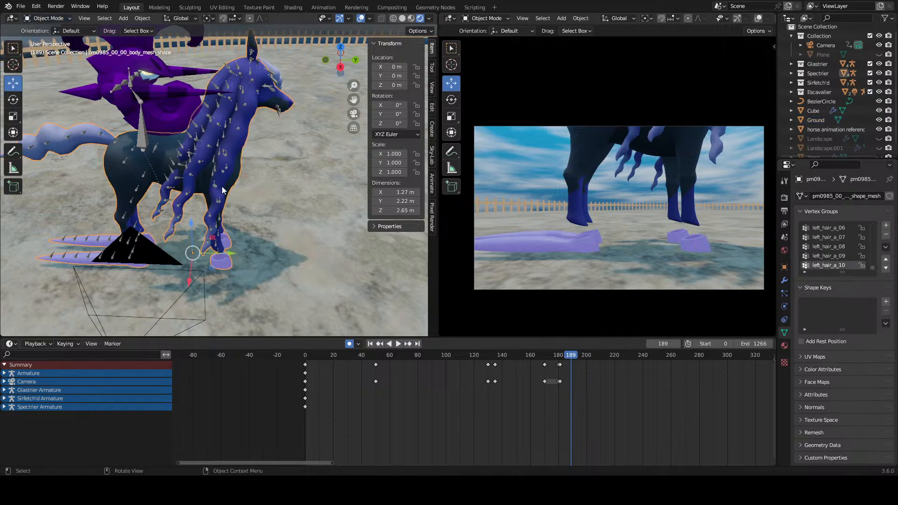
pyautogui.click(220, 189)
pyautogui.click(48, 19)
pyautogui.click(58, 50)
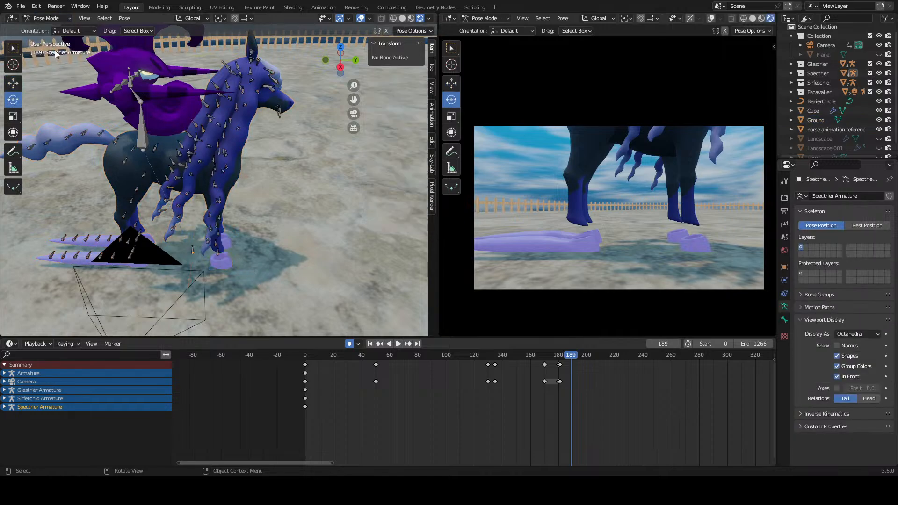
# Step: Select the right_feeler_01 bone at the dark horse's rear hoof, and undo the selection
pyautogui.moveTo(192, 224); pyautogui.dragTo(236, 234, button='middle')
pyautogui.scroll(3, 210, 232)
pyautogui.scroll(-5, 216, 241)
pyautogui.scroll(3, 208, 235)
pyautogui.click(179, 219)
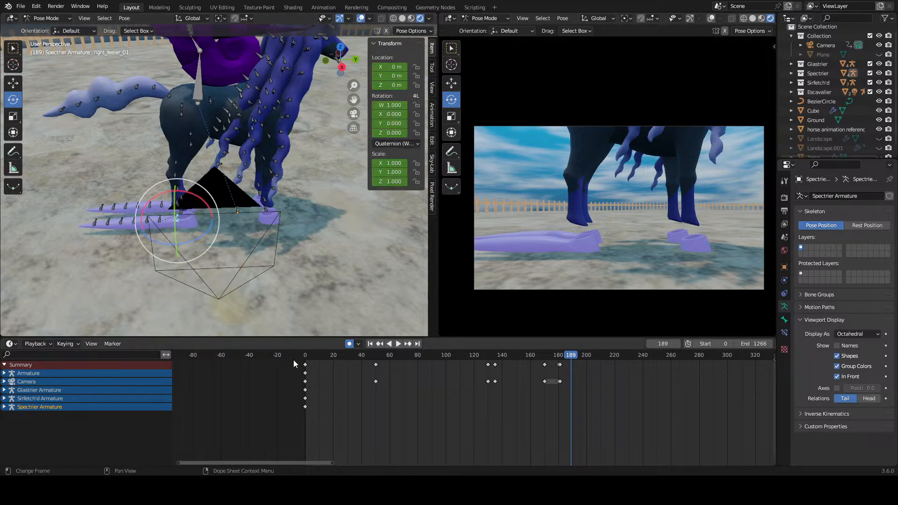
pyautogui.scroll(3, 489, 393)
pyautogui.moveTo(514, 417); pyautogui.dragTo(475, 416, button='middle')
pyautogui.hotkey('ctrl', 'z')
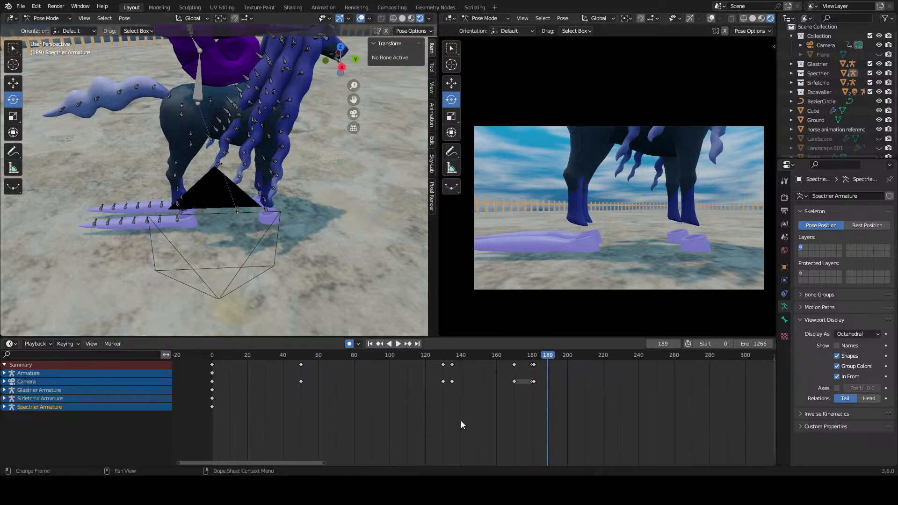
pyautogui.scroll(-10, 248, 242)
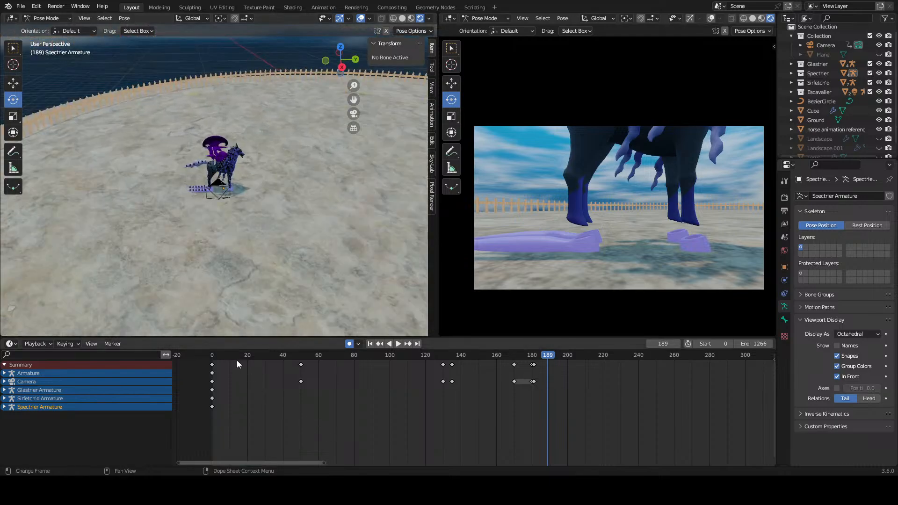
# Step: Go to frame 170 and select the right_feeler_01 bone at the dark horse's rear hoof
pyautogui.moveTo(236, 364); pyautogui.dragTo(514, 388)
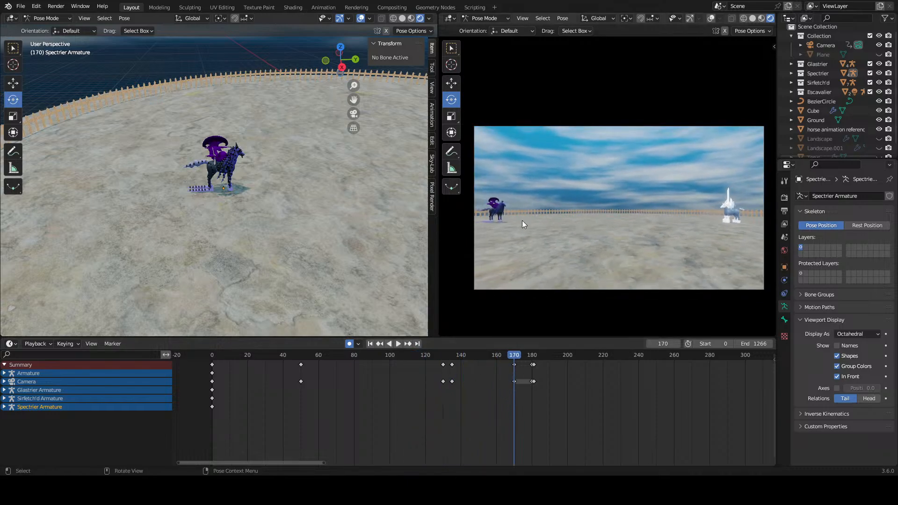
pyautogui.scroll(2, 517, 228)
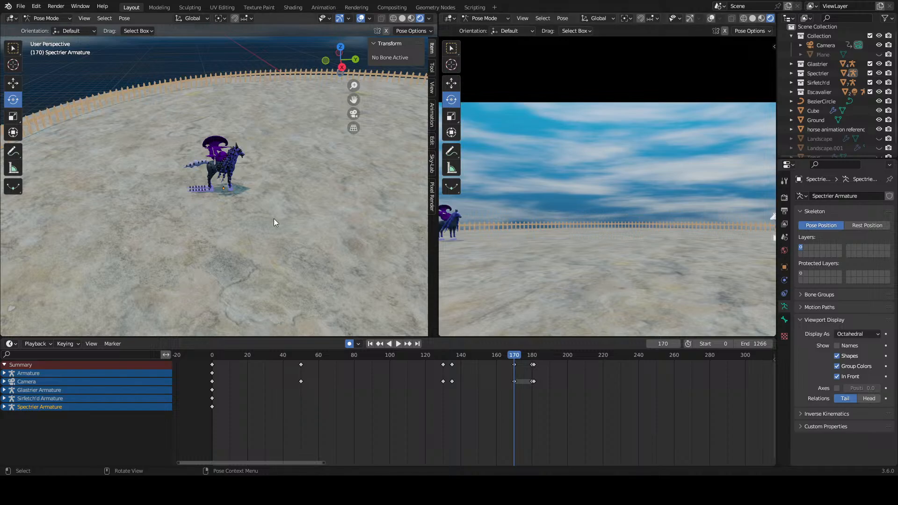
pyautogui.scroll(6, 262, 213)
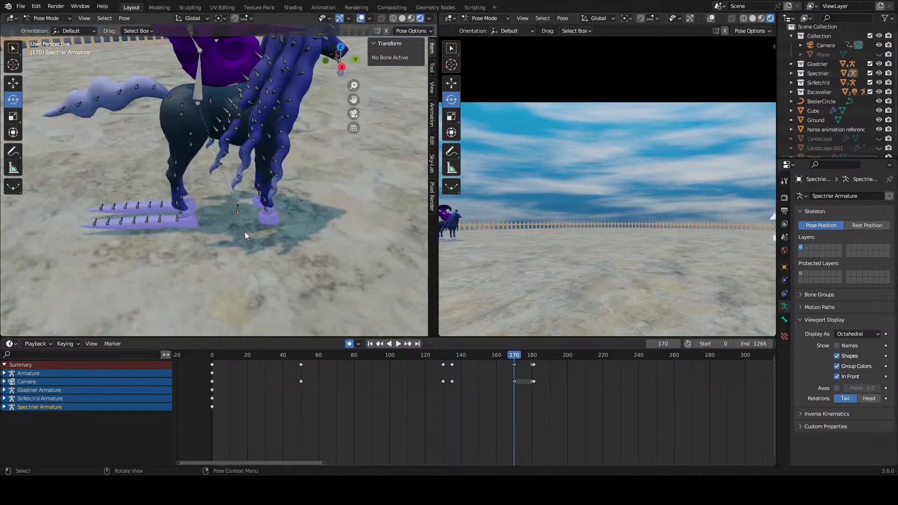
pyautogui.scroll(-2, 500, 240)
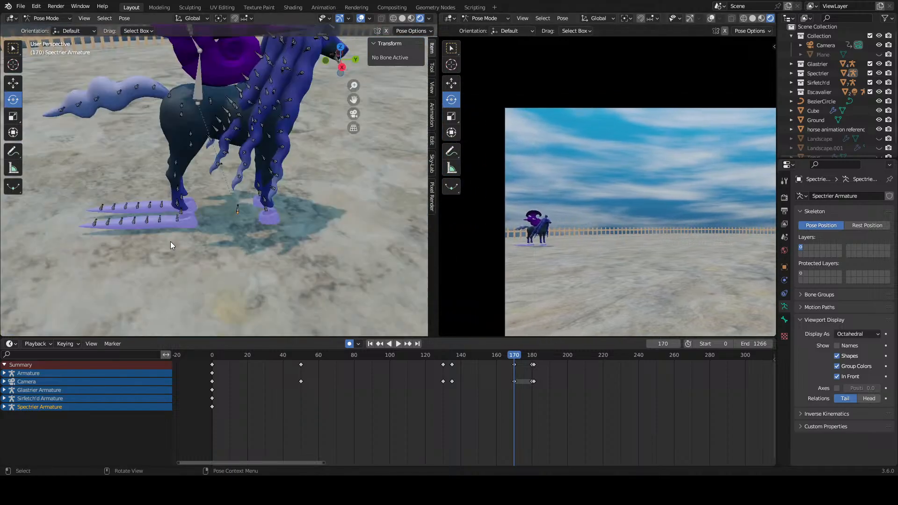
pyautogui.click(177, 224)
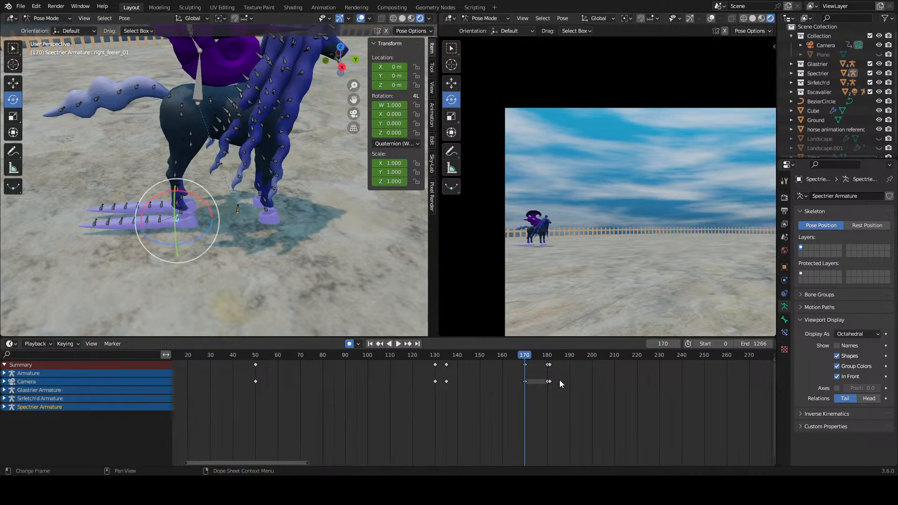
# Step: Expand the Spectrier Armature and Camera channels in the timeline around frame 170
pyautogui.scroll(2, 560, 383)
pyautogui.click(5, 407)
pyautogui.scroll(4, 445, 409)
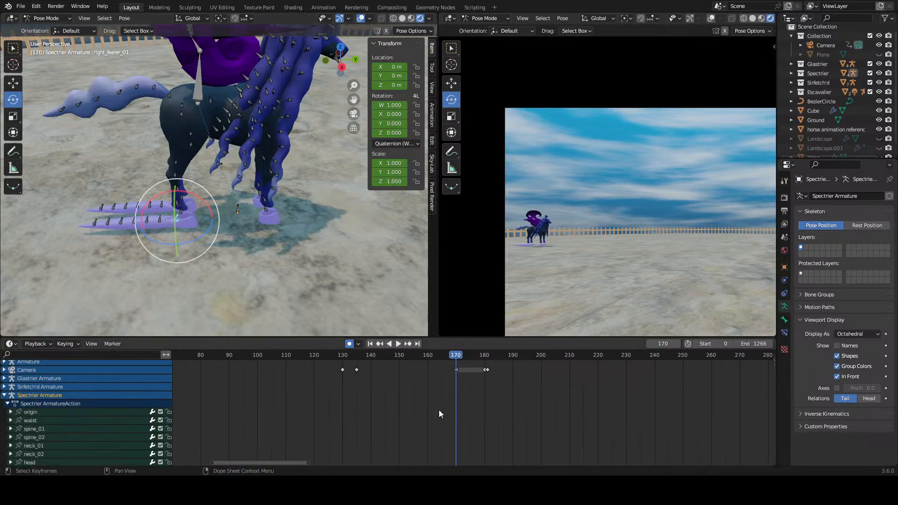
pyautogui.click(5, 381)
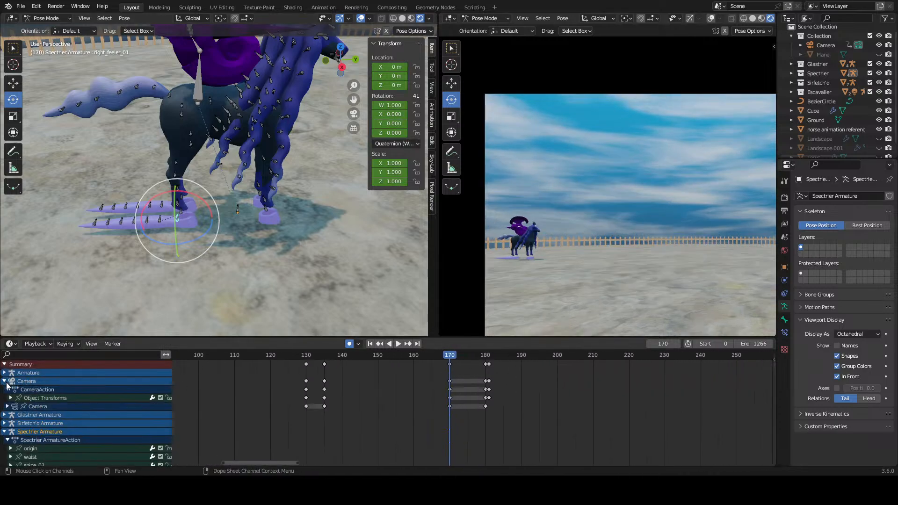
pyautogui.scroll(1, 471, 424)
pyautogui.scroll(2, 489, 400)
pyautogui.moveTo(486, 431); pyautogui.dragTo(511, 458, button='middle')
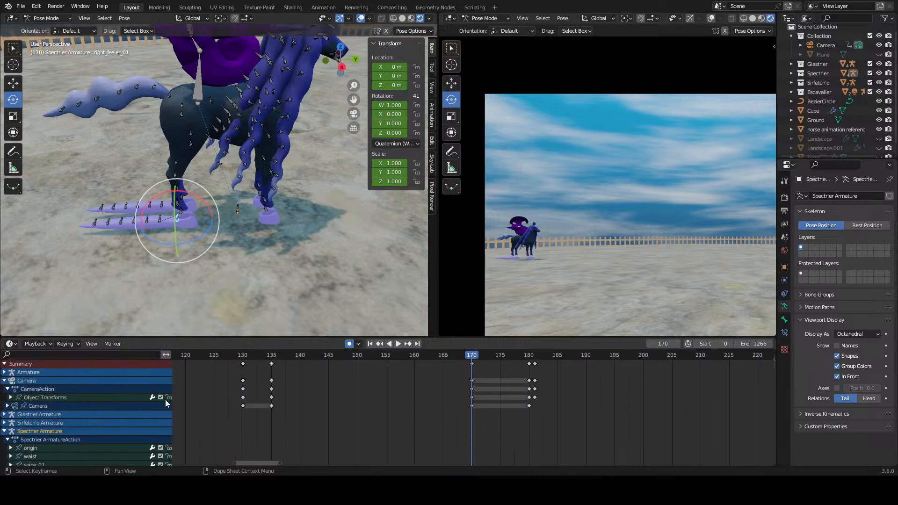
pyautogui.scroll(-2, 59, 427)
pyautogui.scroll(-3, 460, 392)
pyautogui.moveTo(454, 357); pyautogui.dragTo(472, 363)
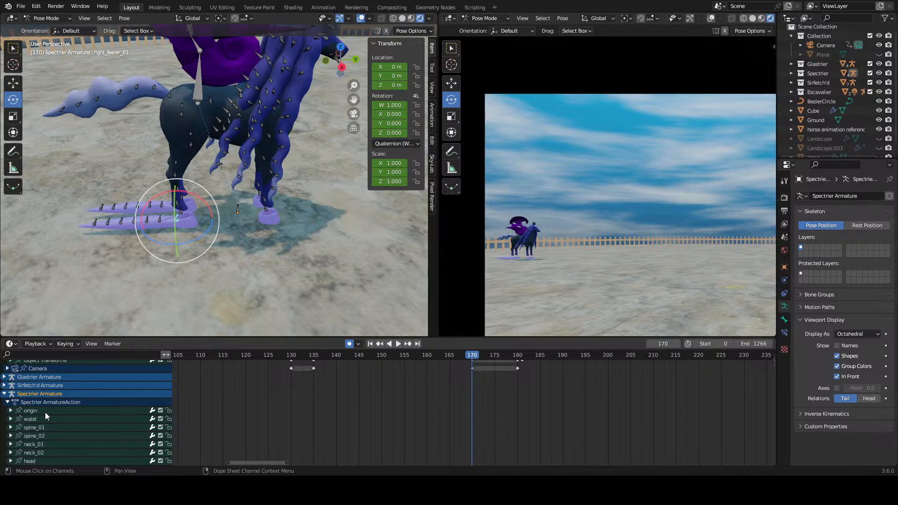
# Step: Insert keyframes at frame 170 on all of the Spectrier Armature's bone channels using Only Selected Channels, and clear the selection
pyautogui.click(82, 412)
pyautogui.scroll(-10, 77, 441)
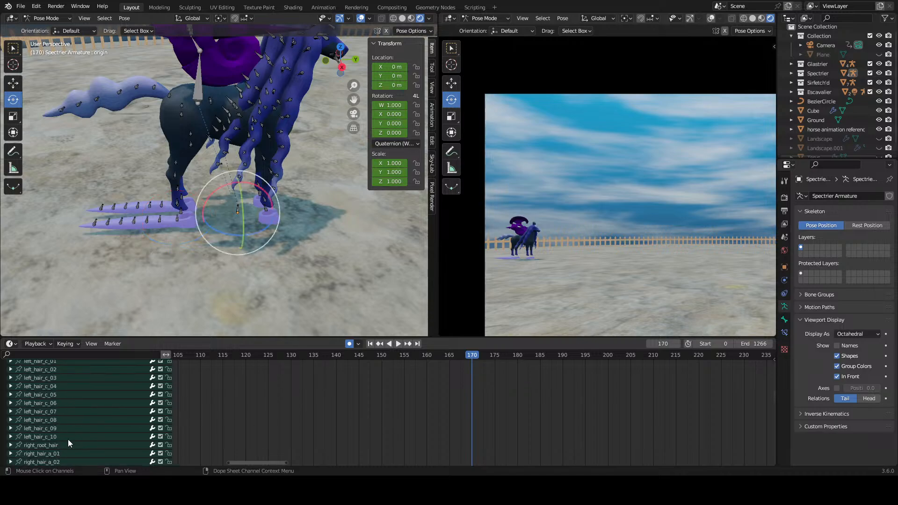
pyautogui.scroll(-15, 68, 439)
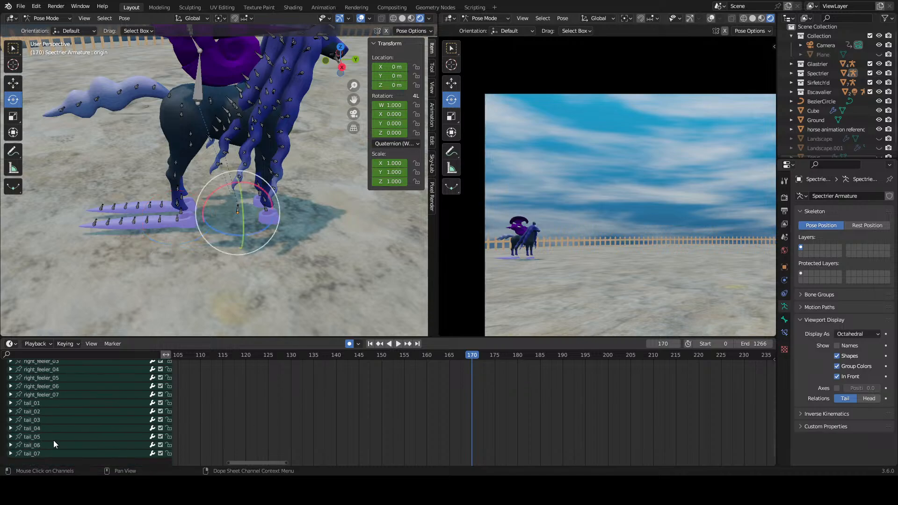
pyautogui.press('a')
pyautogui.press('i')
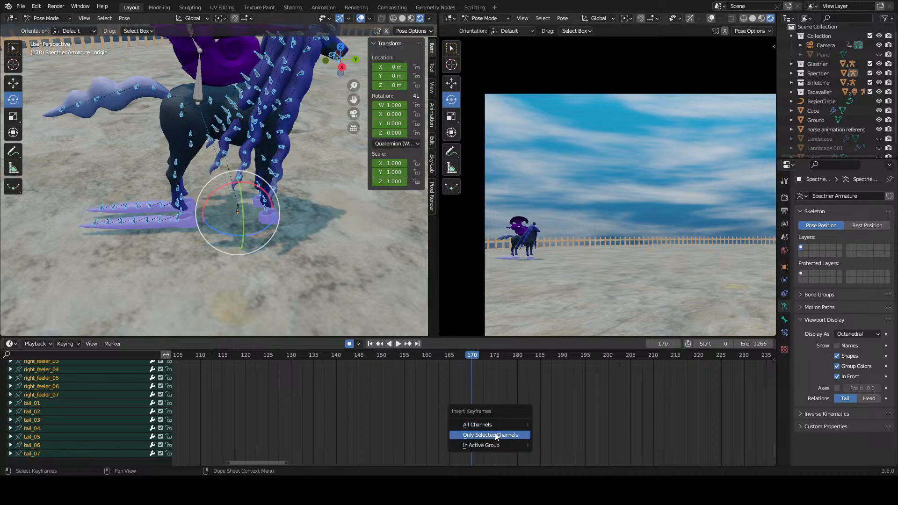
pyautogui.click(494, 435)
pyautogui.click(523, 414)
pyautogui.moveTo(522, 414); pyautogui.dragTo(503, 351, button='middle')
pyautogui.scroll(10, 505, 363)
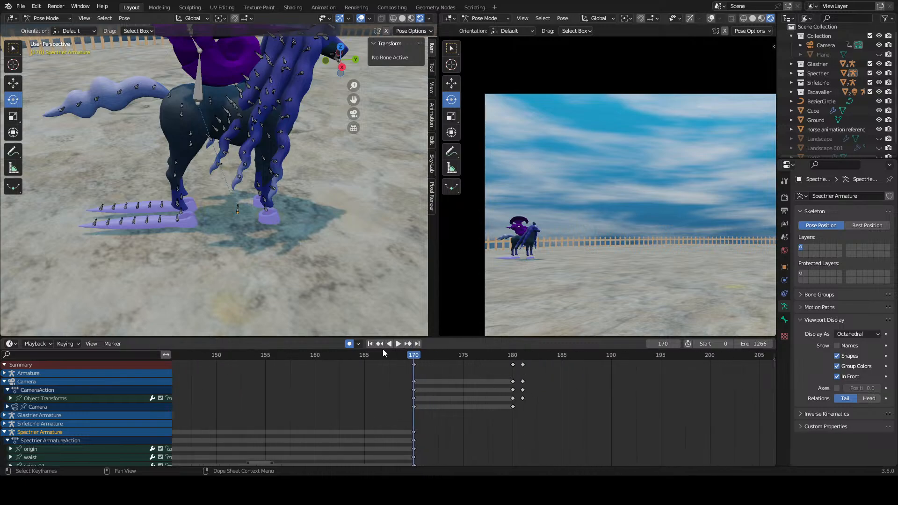
# Step: At frame 172, rotate the right_feeler_01 and right_feeler_02 bones about the global X axis to start lifting the rear hoof's feeler
pyautogui.moveTo(413, 355); pyautogui.dragTo(436, 366)
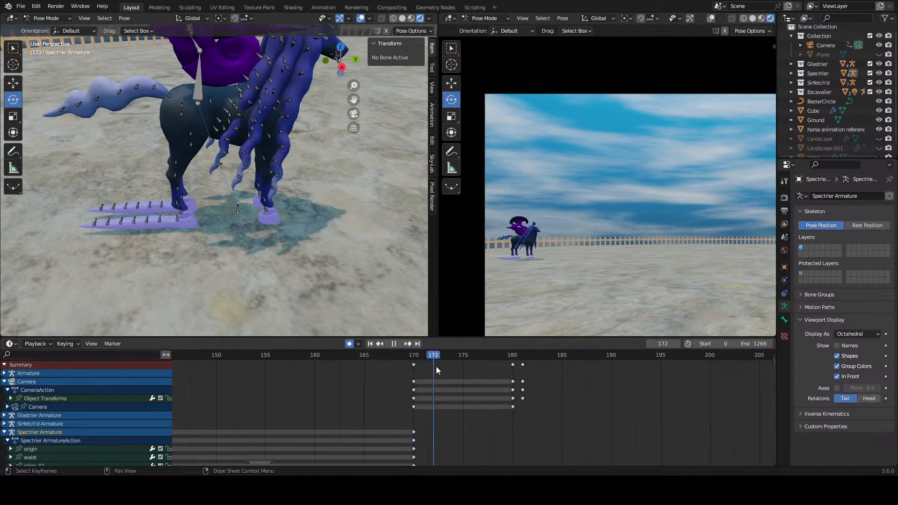
pyautogui.scroll(-4, 123, 418)
pyautogui.scroll(-6, 90, 400)
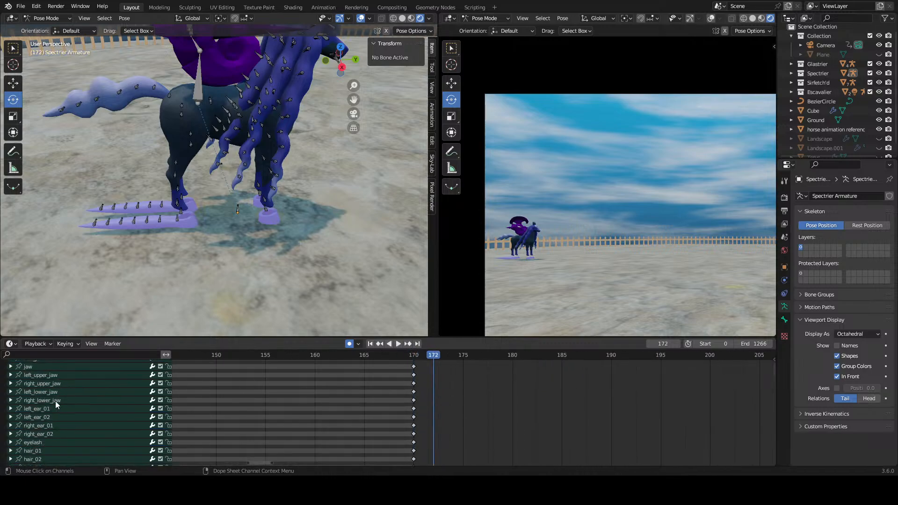
pyautogui.click(174, 226)
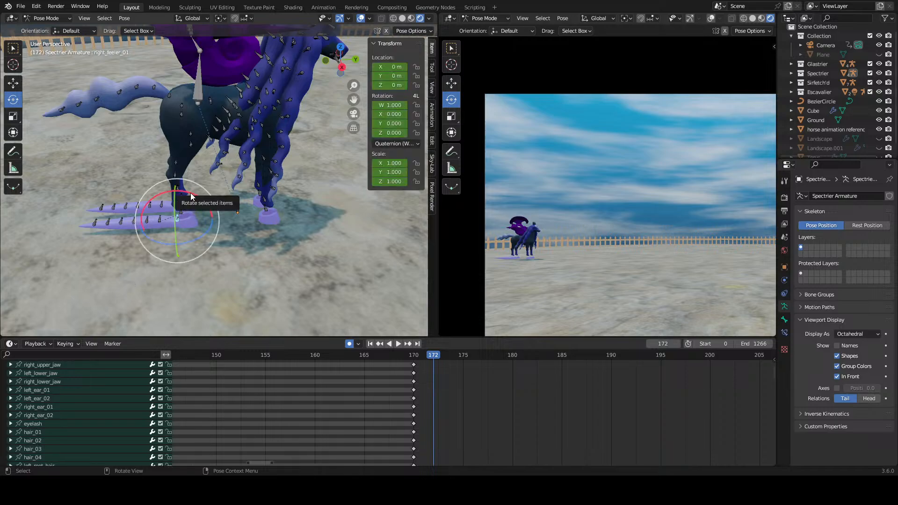
pyautogui.press('r')
pyautogui.press('x')
pyautogui.click(165, 213)
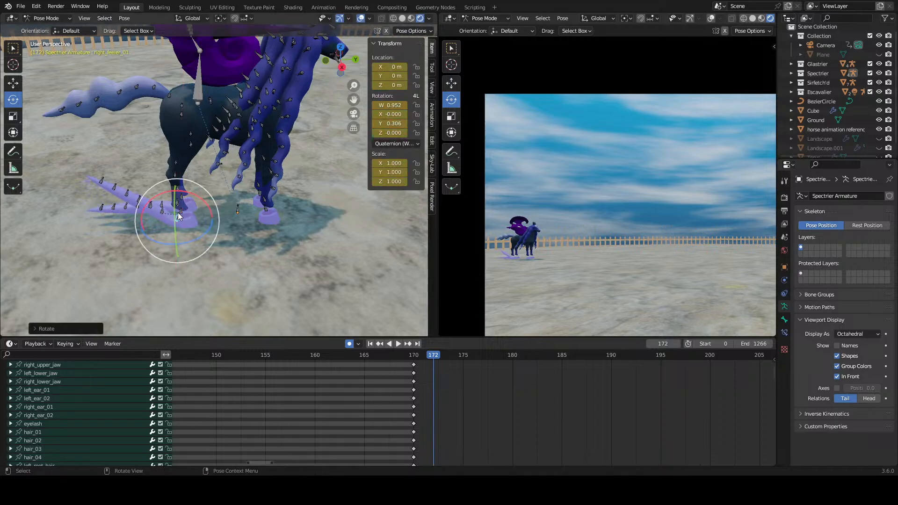
pyautogui.click(164, 211)
pyautogui.press('r')
pyautogui.press('x')
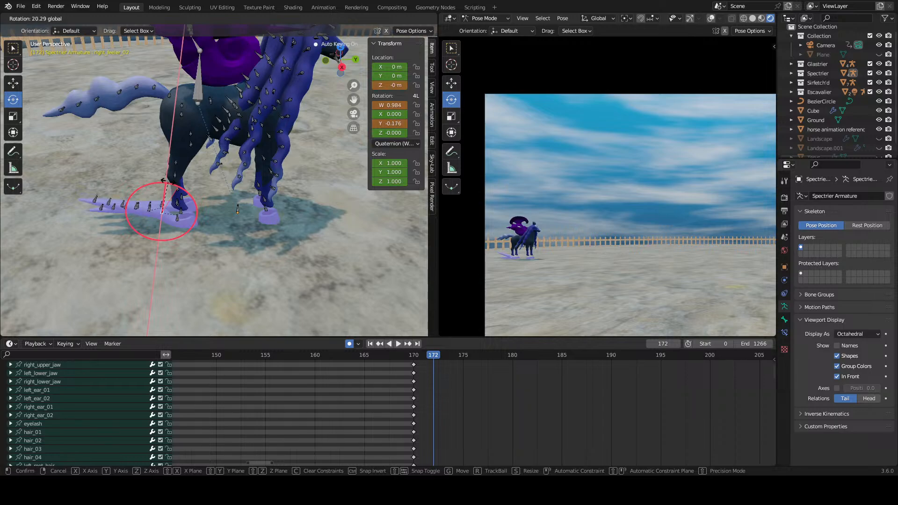
pyautogui.click(146, 210)
# Step: Rotate the right_feeler_03 and right_feeler_04 bones about the global X axis to bend the feeler upward
pyautogui.click(148, 209)
pyautogui.press('r')
pyautogui.press('x')
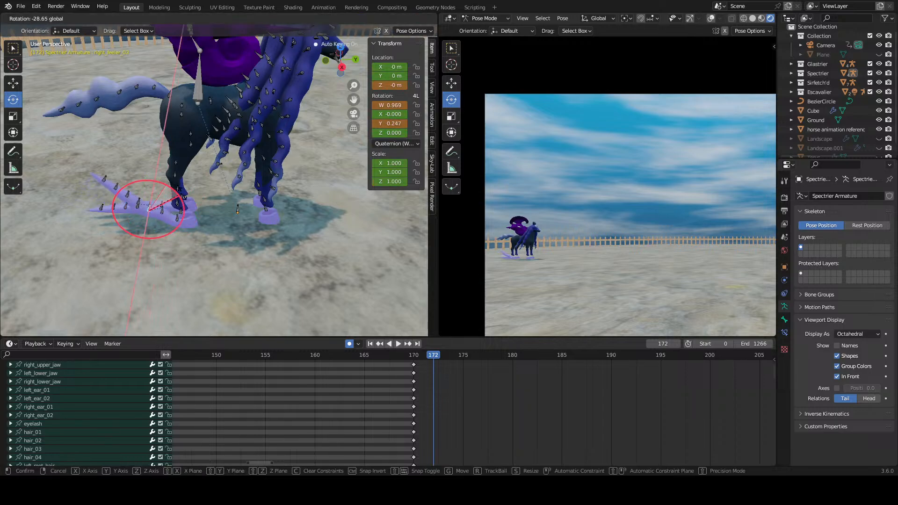
pyautogui.click(170, 204)
pyautogui.click(139, 205)
pyautogui.scroll(8, 159, 194)
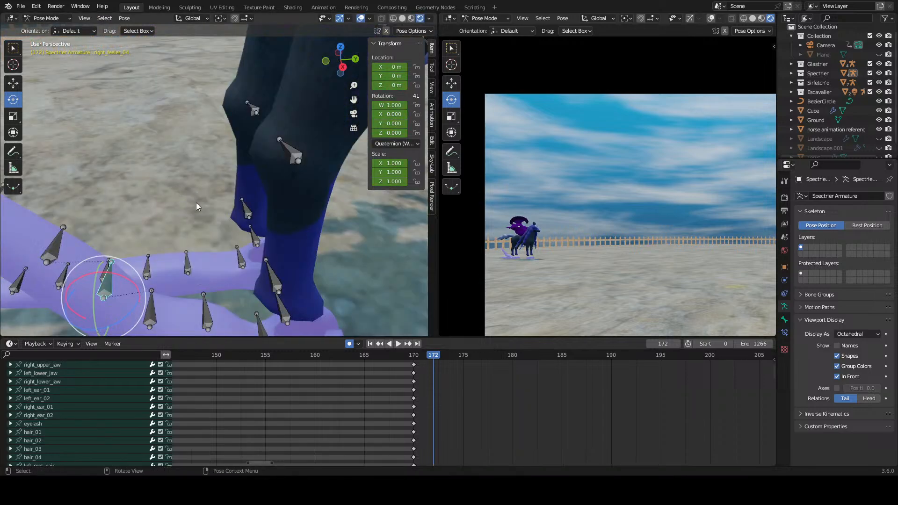
pyautogui.scroll(-5, 210, 224)
pyautogui.press('r')
pyautogui.press('x')
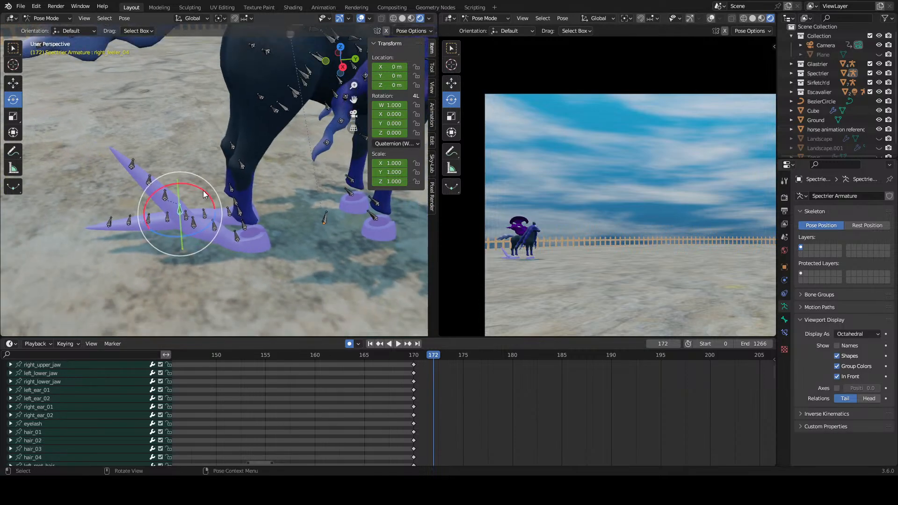
pyautogui.click(190, 179)
# Step: Rotate the right_feeler_05 to right_feeler_07 bones about the global X axis so the raised feeler's tip levels out in a wave
pyautogui.click(159, 202)
pyautogui.press('r')
pyautogui.press('x')
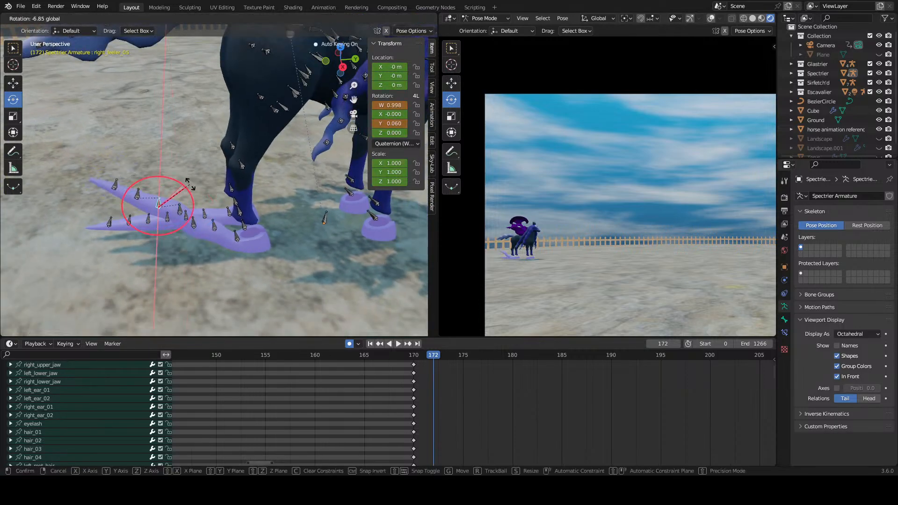
pyautogui.moveTo(201, 204); pyautogui.dragTo(201, 205)
pyautogui.click(143, 189)
pyautogui.moveTo(172, 168); pyautogui.dragTo(179, 176)
pyautogui.hotkey('ctrl', 'z')
pyautogui.click(133, 168)
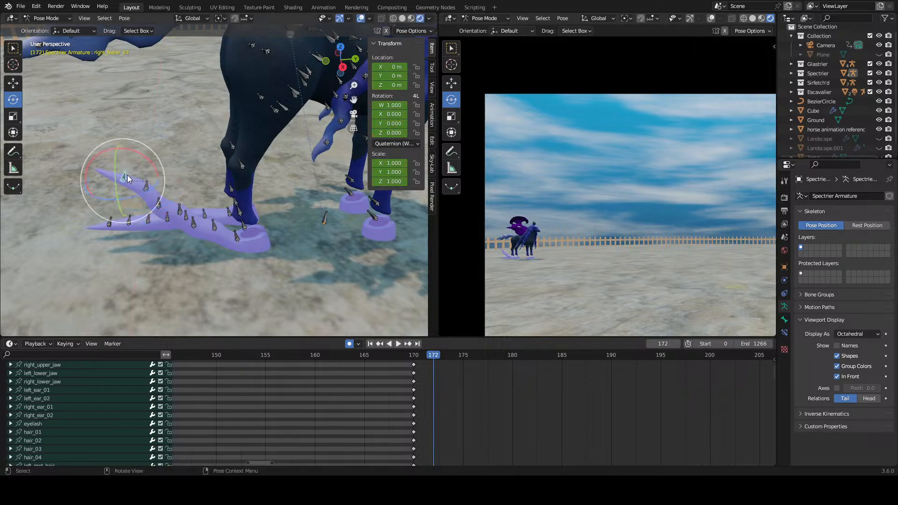
pyautogui.press('r')
pyautogui.press('x')
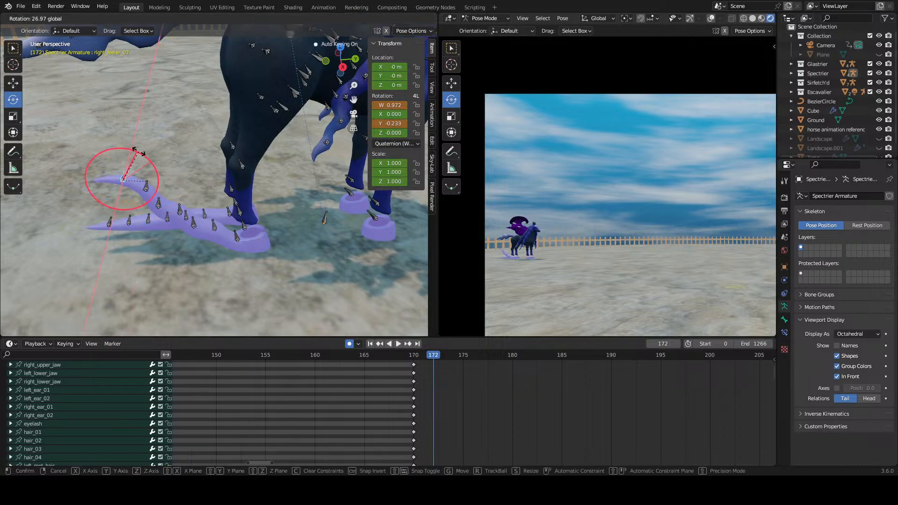
pyautogui.click(135, 155)
# Step: Move the raised-pose keyframes of right_feeler_01 to right_feeler_07 from frame 172 to frame 177
pyautogui.click(486, 444)
pyautogui.moveTo(486, 444); pyautogui.dragTo(394, 400, button='middle')
pyautogui.scroll(13, 512, 402)
pyautogui.scroll(4, 500, 386)
pyautogui.scroll(-5, 395, 400)
pyautogui.moveTo(425, 371); pyautogui.dragTo(377, 458)
pyautogui.press('g')
pyautogui.click(509, 415)
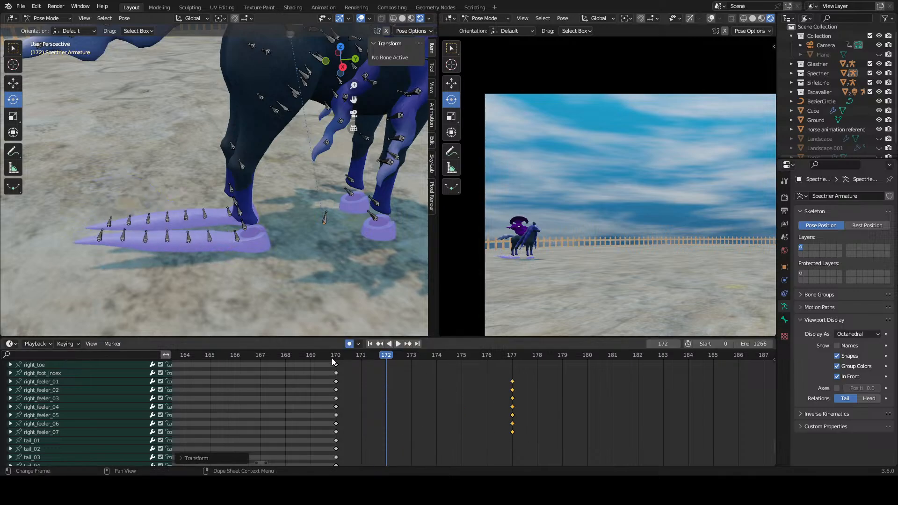
# Step: Play and scrub the right feeler's motion between frames 170 and 177, returning to frame 170
pyautogui.press('space')
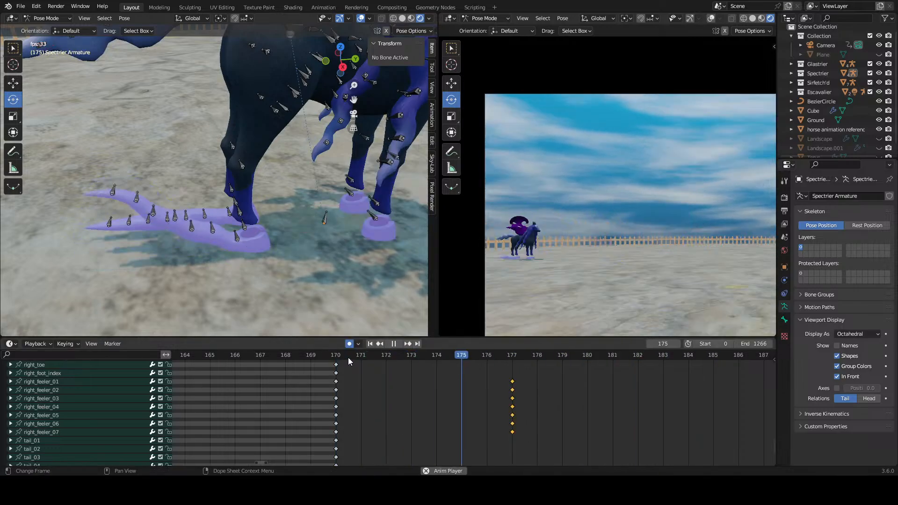
pyautogui.click(358, 358)
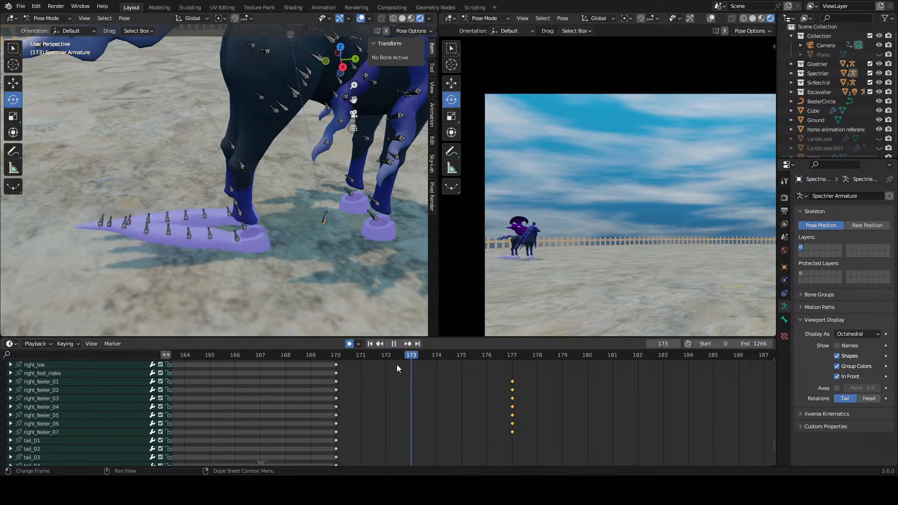
pyautogui.click(346, 396)
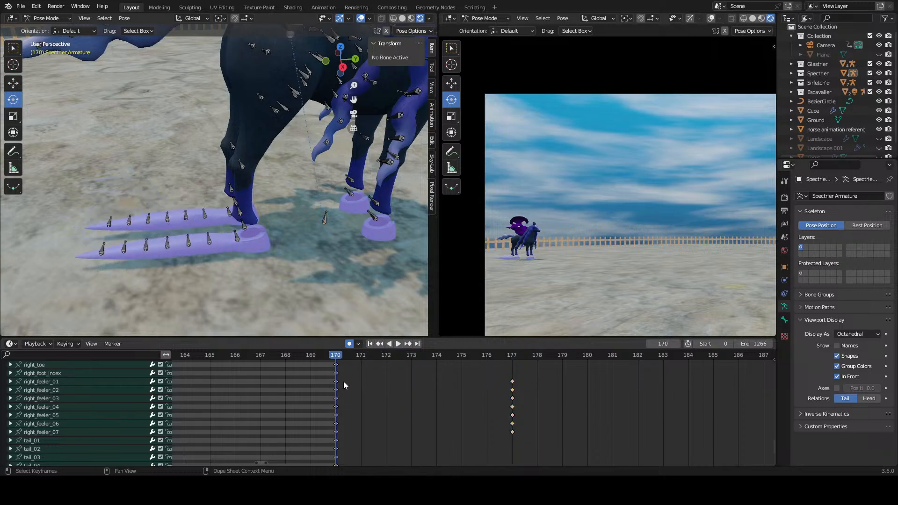
# Step: Move the right feeler's flat-pose keyframes from frame 170 to frame 166 and its raised-pose keyframes from frame 177 to frame 170
pyautogui.moveTo(344, 381); pyautogui.dragTo(314, 418)
pyautogui.keyDown('shift'); pyautogui.click(343, 425); pyautogui.keyUp('shift')
pyautogui.keyDown('shift'); pyautogui.click(341, 431); pyautogui.keyUp('shift')
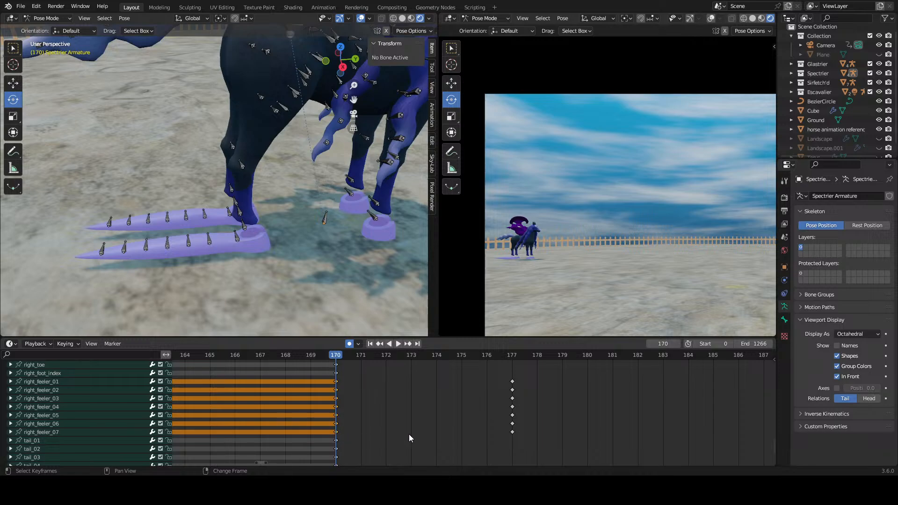
pyautogui.moveTo(424, 432); pyautogui.dragTo(460, 431, button='middle')
pyautogui.moveTo(372, 431); pyautogui.dragTo(260, 430)
pyautogui.click(594, 388)
pyautogui.moveTo(586, 378); pyautogui.dragTo(373, 431)
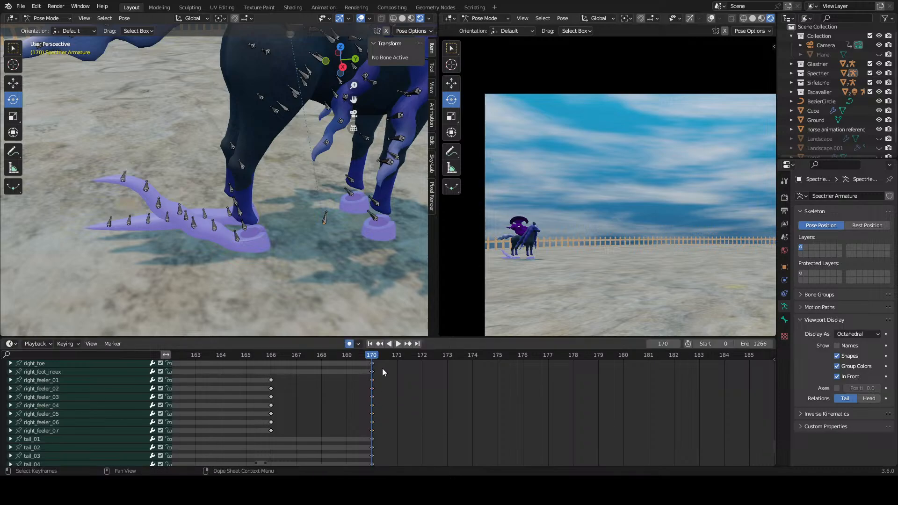
# Step: Locate the left_feeler_01 to left_feeler_07 channels and move their keyframes from frame 170 to frame 166
pyautogui.moveTo(404, 375); pyautogui.dragTo(408, 423, button='middle')
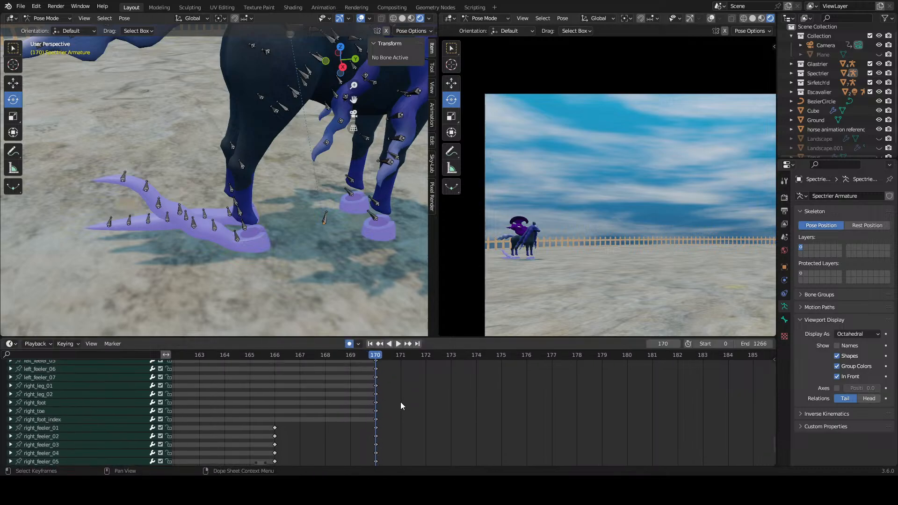
pyautogui.click(229, 212)
pyautogui.scroll(2, 103, 436)
pyautogui.scroll(2, 103, 438)
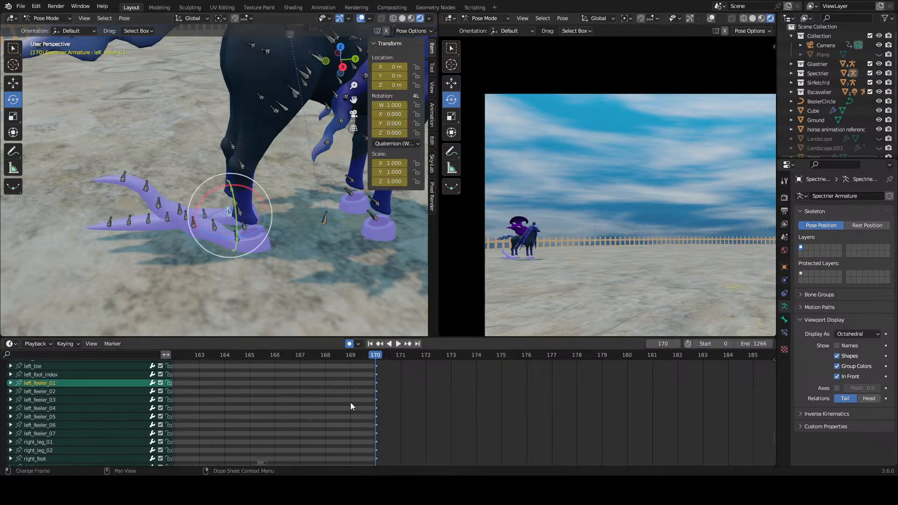
pyautogui.click(390, 401)
pyautogui.click(78, 382)
pyautogui.moveTo(420, 395); pyautogui.dragTo(254, 386, button='middle')
pyautogui.moveTo(224, 375); pyautogui.dragTo(198, 428)
pyautogui.moveTo(260, 426); pyautogui.dragTo(427, 362, button='middle')
pyautogui.press('g')
pyautogui.click(316, 404)
pyautogui.click(437, 404)
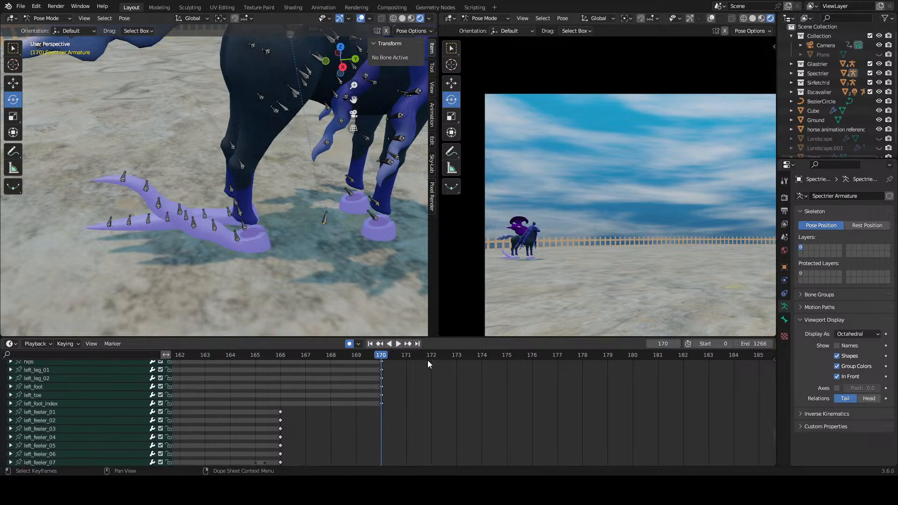
# Step: At frame 170, rotate the left_feeler_01 and left_feeler_02 bones to lift the other rear hoof's feeler off the ground
pyautogui.click(227, 210)
pyautogui.moveTo(218, 186); pyautogui.dragTo(191, 209)
pyautogui.click(201, 180)
pyautogui.click(218, 186)
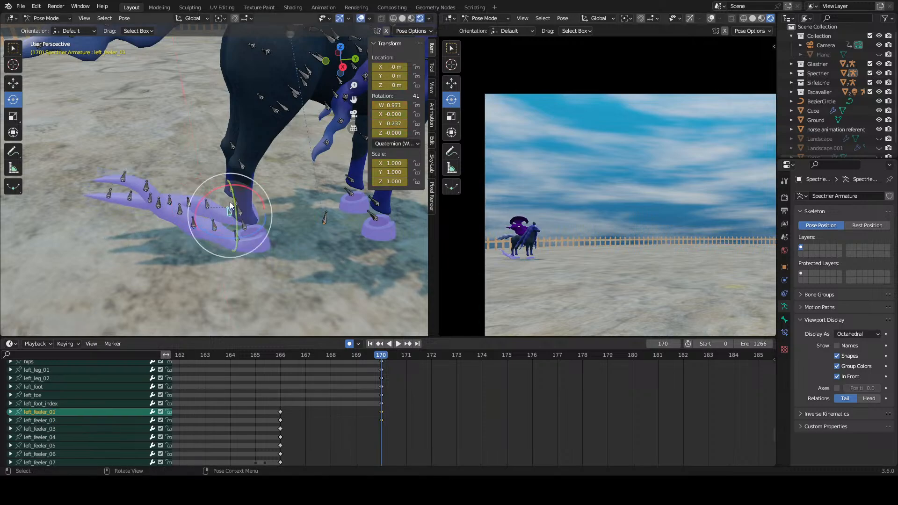
pyautogui.moveTo(218, 186); pyautogui.dragTo(233, 184)
pyautogui.click(208, 191)
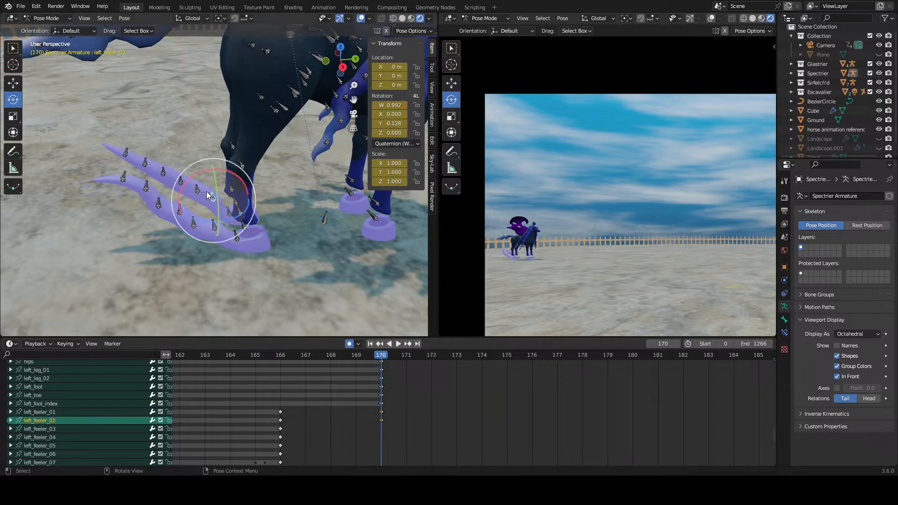
# Step: Rotate the left_feeler_03 to left_feeler_07 bones to curve the feeler upward in a wave, undoing unwanted rotations and clearing the selection
pyautogui.click(200, 187)
pyautogui.moveTo(186, 164); pyautogui.dragTo(150, 131)
pyautogui.click(189, 174)
pyautogui.click(172, 164)
pyautogui.click(173, 142)
pyautogui.click(160, 127)
pyautogui.scroll(-5, 175, 139)
pyautogui.click(175, 141)
pyautogui.scroll(5, 199, 148)
pyautogui.click(174, 144)
pyautogui.hotkey('ctrl', 'z')
pyautogui.click(175, 164)
pyautogui.hotkey('ctrl', 'z')
pyautogui.click(439, 409)
pyautogui.scroll(-5, 439, 411)
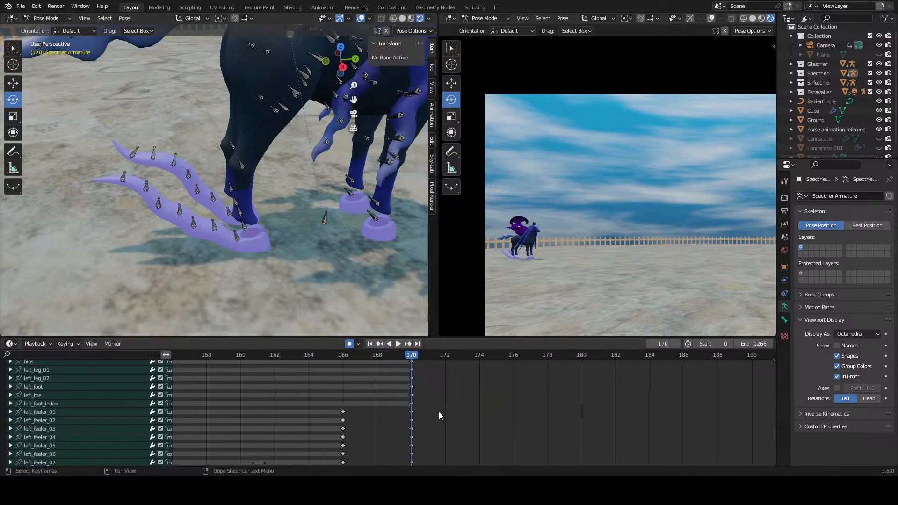
# Step: At frame 172, try rotating the left_feeler_02 bone to bend the far rear hoof's feeler downward
pyautogui.moveTo(439, 414); pyautogui.dragTo(456, 379, button='middle')
pyautogui.scroll(2, 455, 378)
pyautogui.click(347, 358)
pyautogui.press('space')
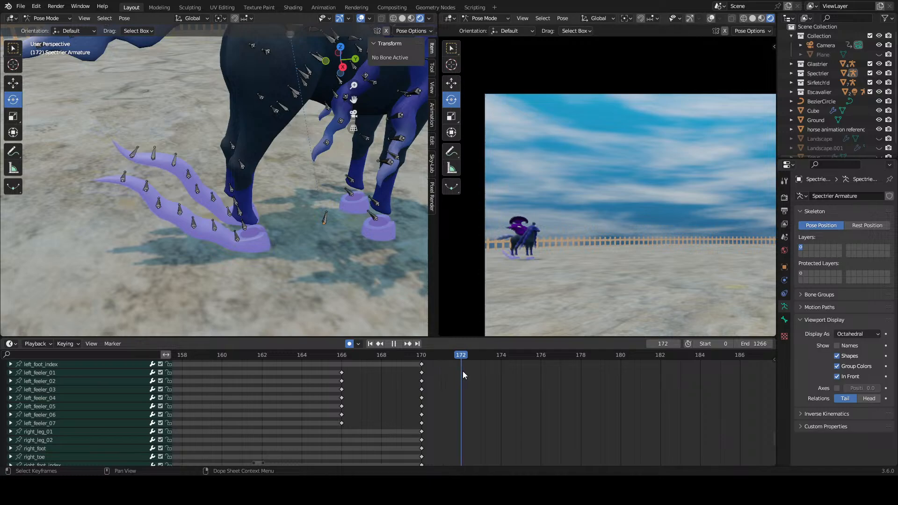
pyautogui.press('space')
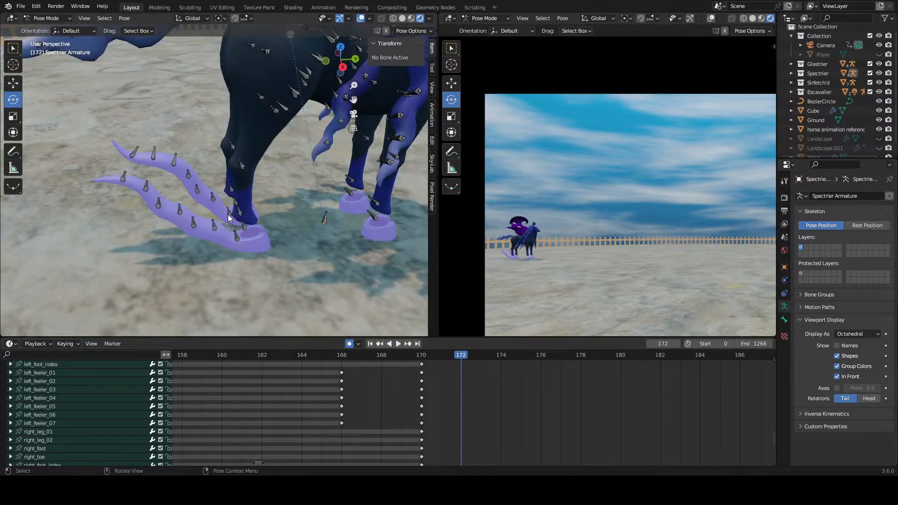
pyautogui.click(229, 217)
pyautogui.moveTo(199, 171); pyautogui.dragTo(161, 182)
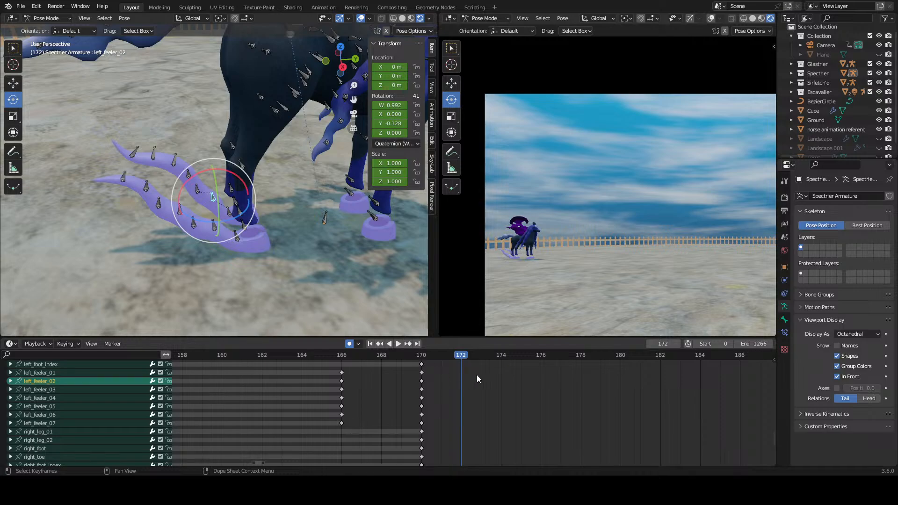
# Step: At frame 173, rotate the left_feeler_02 bone to swing the rest of the feeler down toward the ground
pyautogui.scroll(1, 473, 374)
pyautogui.click(411, 357)
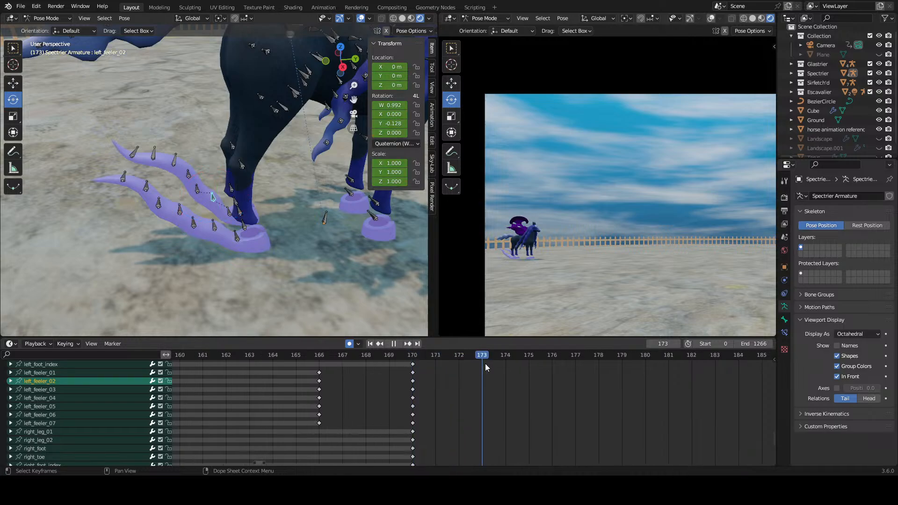
pyautogui.press('space')
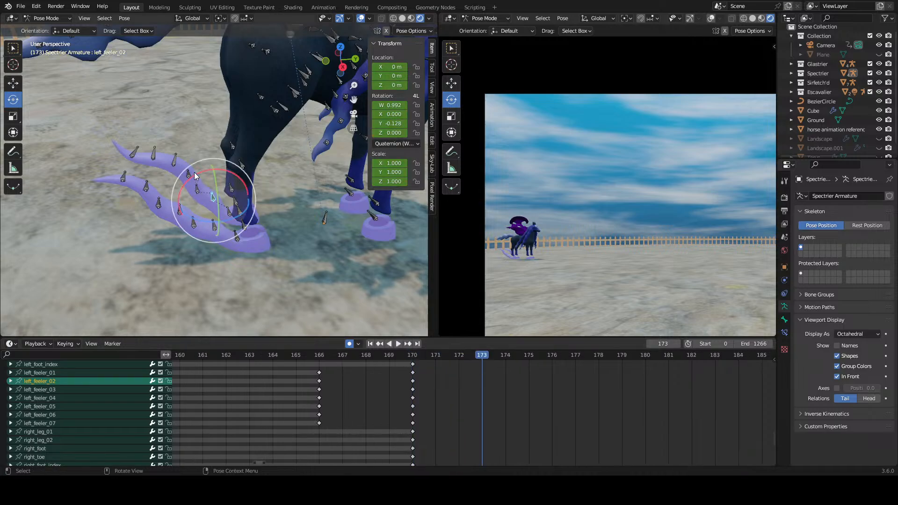
pyautogui.moveTo(195, 172); pyautogui.dragTo(161, 188)
pyautogui.hotkey('ctrl', 'z')
# Step: Duplicate the right_feeler_01 keyframe from frame 170 to frame 173
pyautogui.moveTo(539, 417); pyautogui.dragTo(349, 448, button='middle')
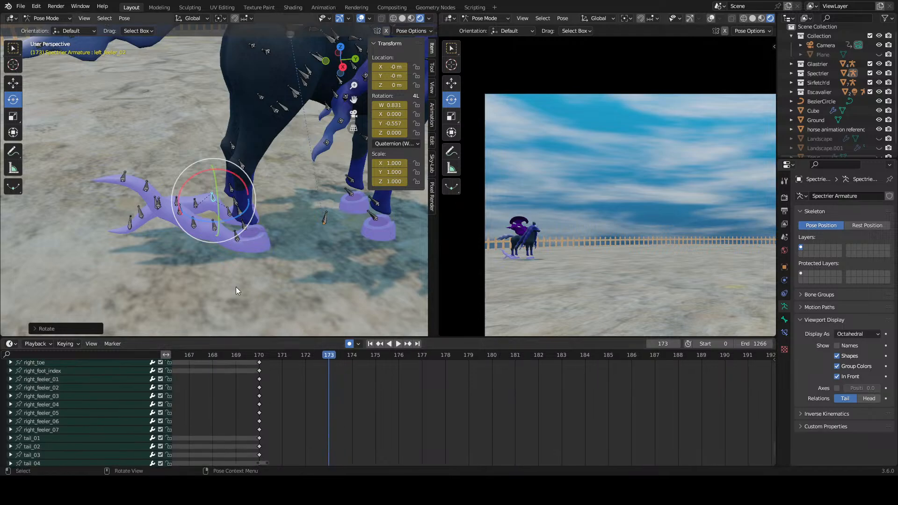
pyautogui.click(232, 239)
pyautogui.moveTo(315, 415); pyautogui.dragTo(310, 443, button='middle')
pyautogui.click(256, 406)
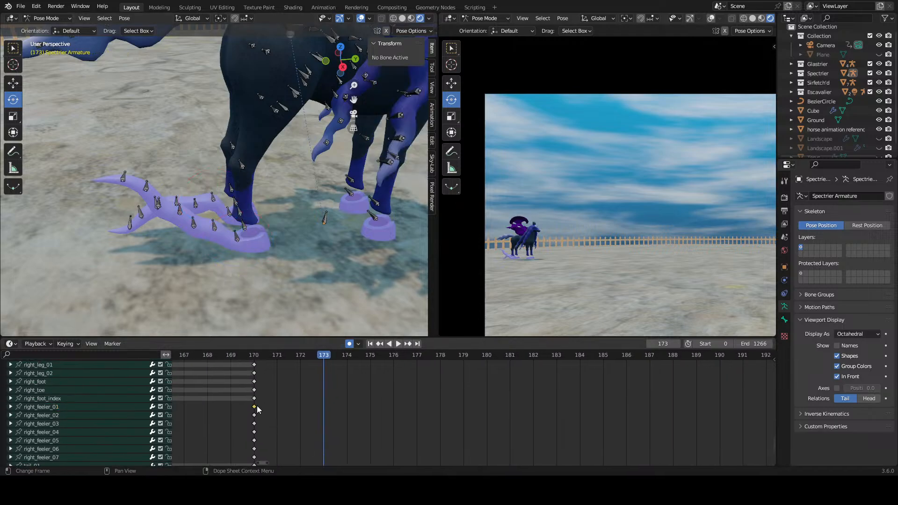
pyautogui.rightClick(256, 406)
pyautogui.click(256, 406)
pyautogui.click(324, 404)
pyautogui.moveTo(376, 395); pyautogui.dragTo(383, 454, button='middle')
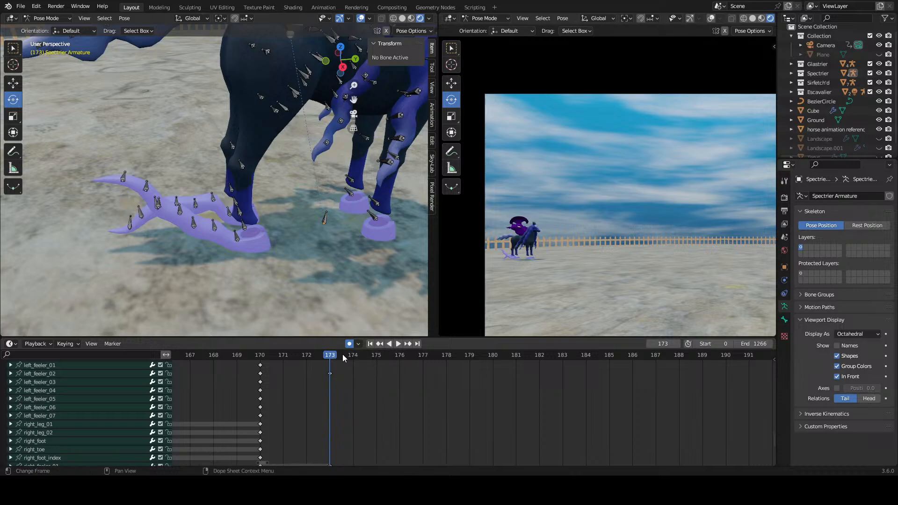
# Step: Set the current frame to 176 and move the right_feeler_01 keyframe at frame 173 back onto frame 170
pyautogui.scroll(-2, 219, 445)
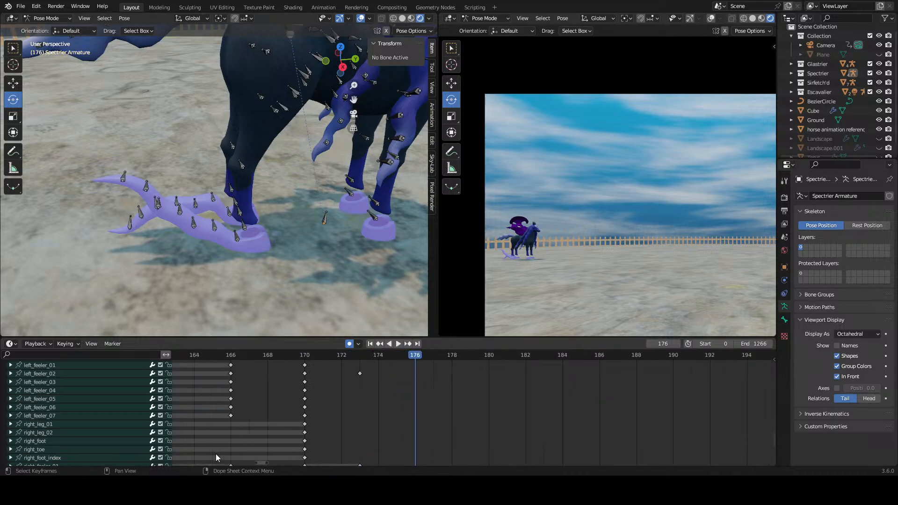
pyautogui.moveTo(470, 432); pyautogui.dragTo(458, 409, button='middle')
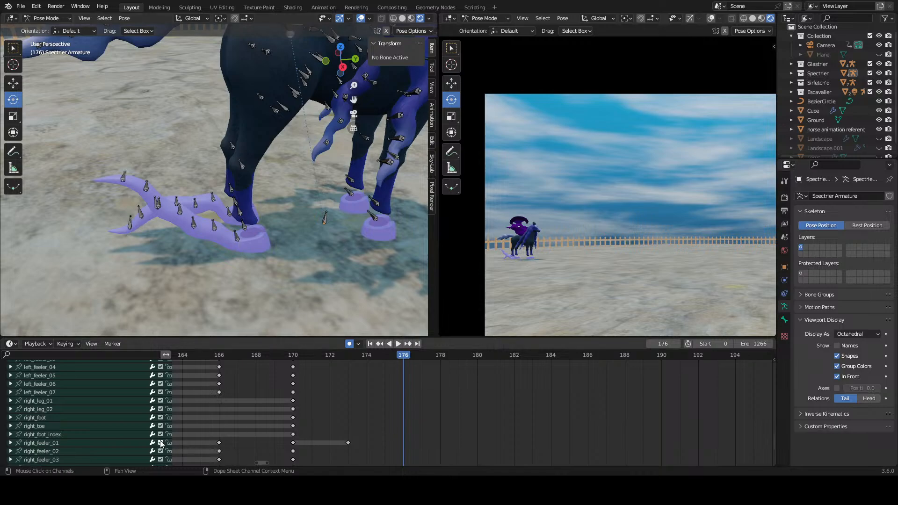
pyautogui.click(80, 443)
pyautogui.moveTo(350, 430); pyautogui.dragTo(424, 414, button='middle')
pyautogui.moveTo(421, 426); pyautogui.dragTo(377, 435)
# Step: Duplicate the right_feeler_02 keyframe from frame 170 to frame 173
pyautogui.rightClick(367, 434)
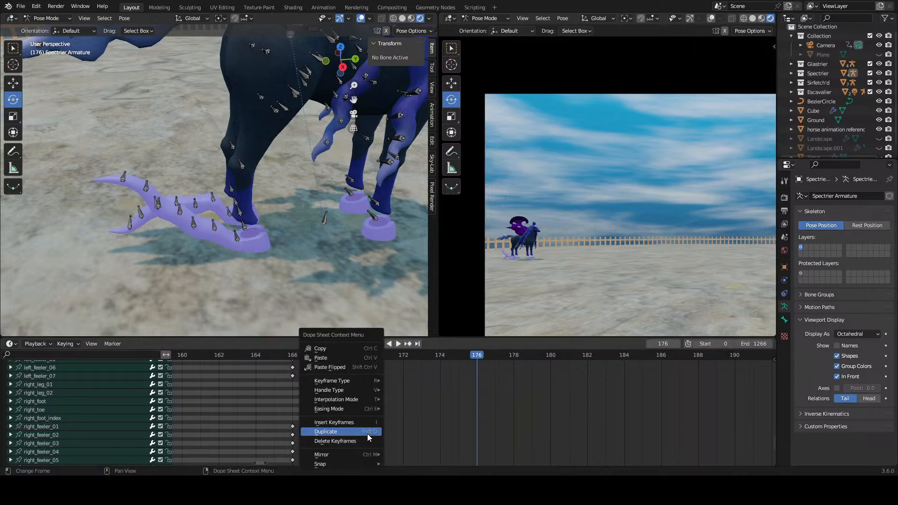
pyautogui.click(367, 434)
pyautogui.click(431, 440)
pyautogui.moveTo(440, 406)
pyautogui.mouseDown(button='middle')
pyautogui.moveTo(436, 462)
pyautogui.moveTo(433, 407)
pyautogui.mouseUp(button='middle')
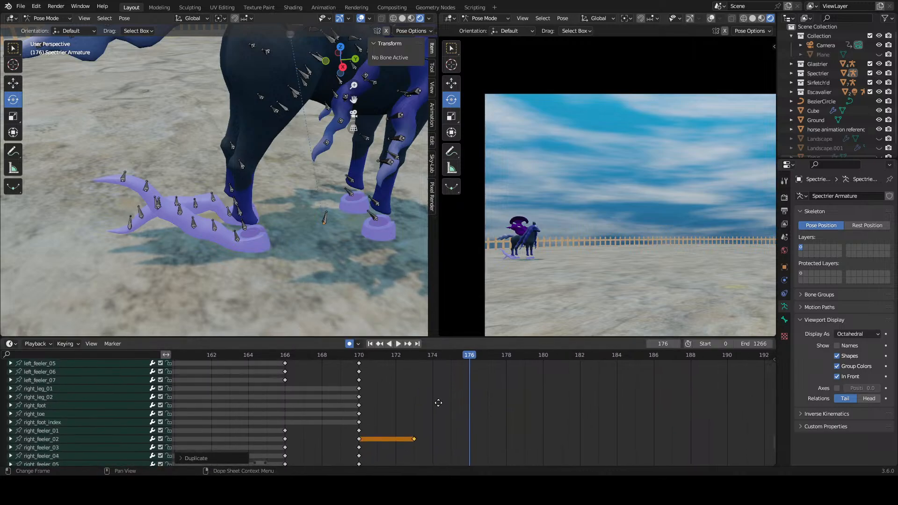
pyautogui.click(433, 401)
# Step: At frame 176, rotate the right_feeler_02 bone to lower the near hoof's feeler toward the ground
pyautogui.click(84, 431)
pyautogui.click(82, 440)
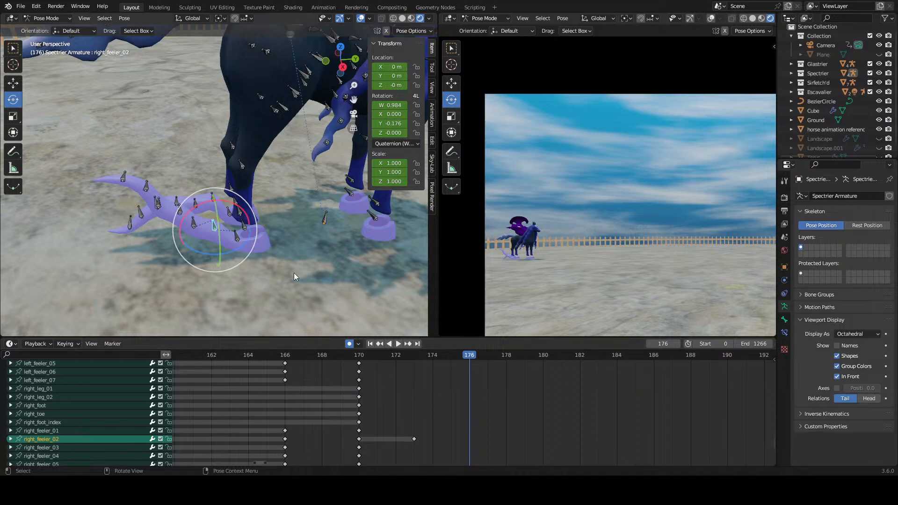
pyautogui.moveTo(236, 206); pyautogui.dragTo(215, 197)
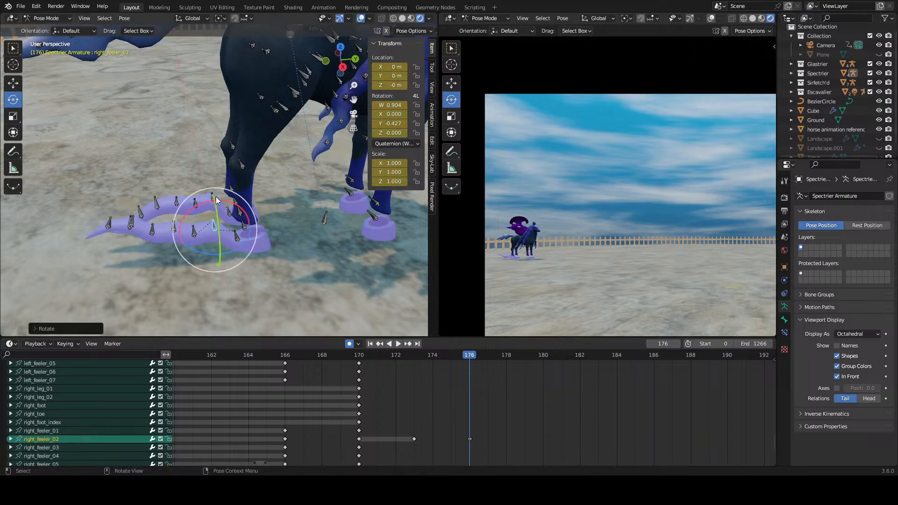
# Step: At frame 176, rotate the left_feeler_02 bone to raise the far hoof's feeler off the ground
pyautogui.click(210, 192)
pyautogui.scroll(4, 433, 399)
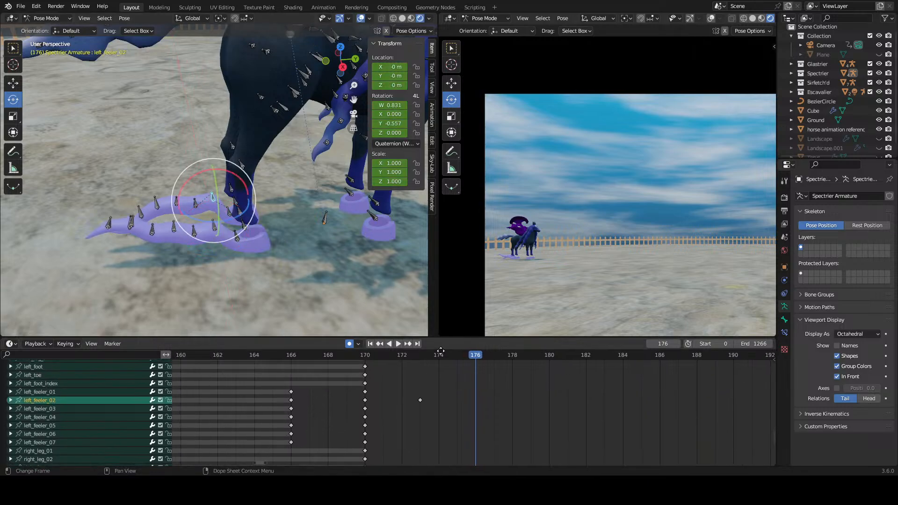
pyautogui.moveTo(369, 383); pyautogui.dragTo(471, 366)
pyautogui.moveTo(234, 165); pyautogui.dragTo(268, 182)
pyautogui.scroll(-4, 511, 427)
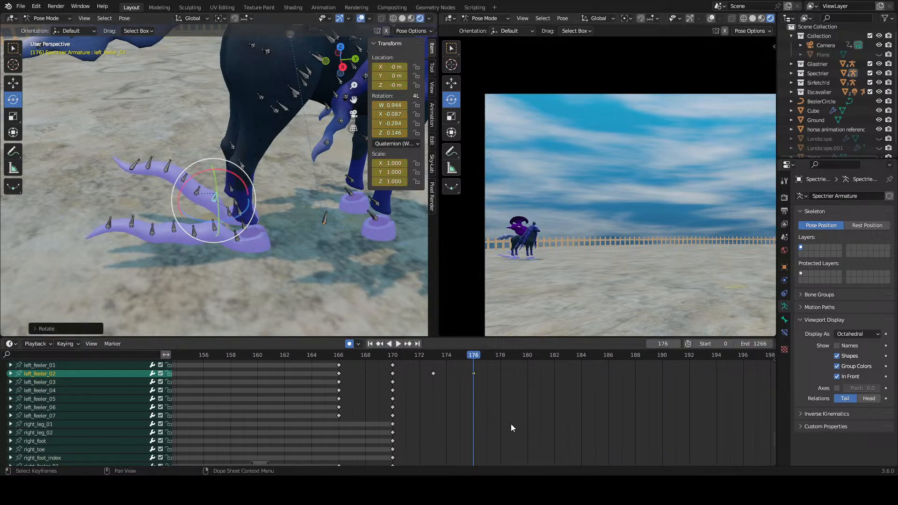
# Step: Scrub through the feeler motion and move the right_feeler_02 keyframe at frame 173 back onto frame 170
pyautogui.moveTo(511, 427); pyautogui.dragTo(515, 406, button='middle')
pyautogui.click(514, 417)
pyautogui.scroll(3, 515, 417)
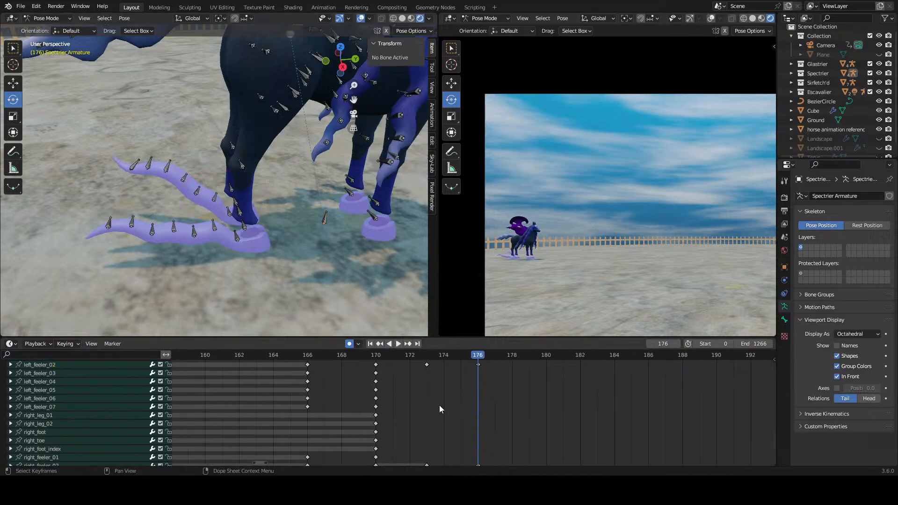
pyautogui.moveTo(374, 360); pyautogui.dragTo(406, 369)
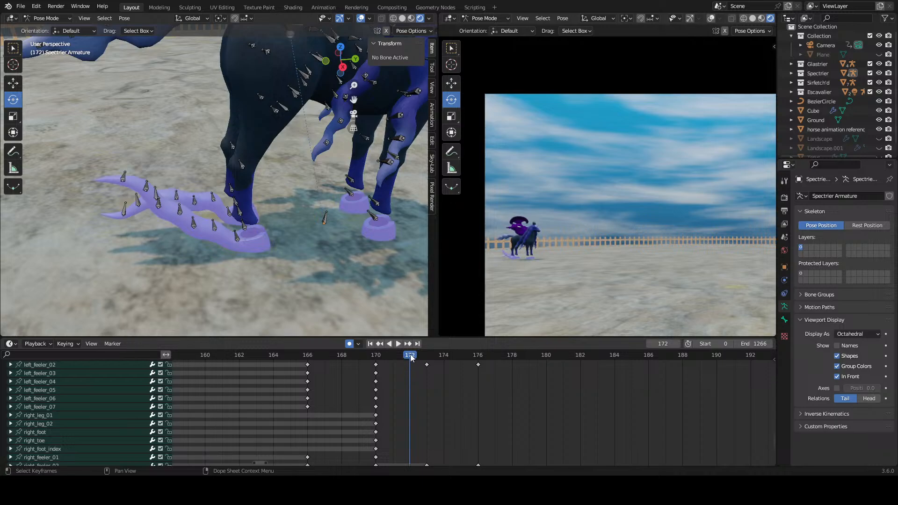
pyautogui.moveTo(411, 358)
pyautogui.mouseDown()
pyautogui.moveTo(347, 360)
pyautogui.moveTo(494, 360)
pyautogui.moveTo(372, 366)
pyautogui.moveTo(400, 368)
pyautogui.mouseUp()
pyautogui.moveTo(428, 463); pyautogui.dragTo(451, 427, button='middle')
pyautogui.moveTo(450, 431); pyautogui.dragTo(401, 432)
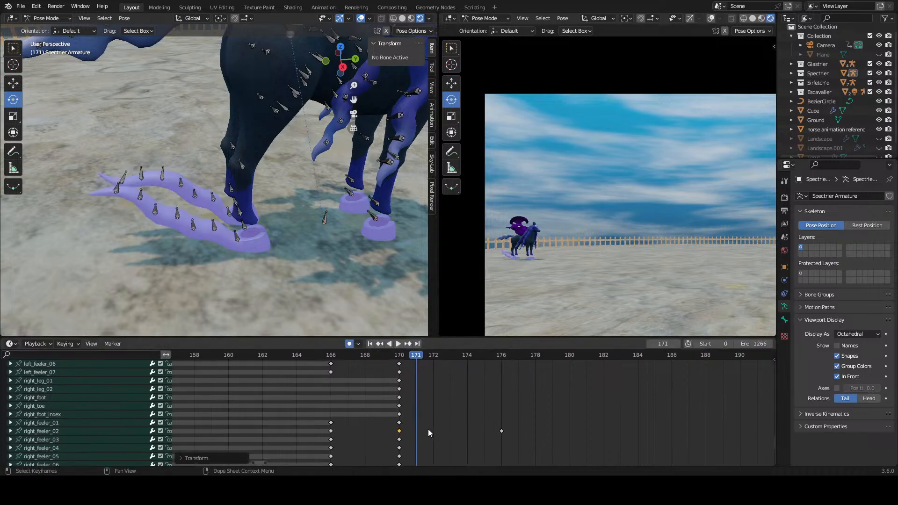
# Step: At frame 173, try rotating the left_feeler_02 bone to raise the far hoof's feeler, and undo the rotation
pyautogui.click(429, 429)
pyautogui.moveTo(428, 429); pyautogui.dragTo(421, 483, button='middle')
pyautogui.moveTo(445, 388); pyautogui.dragTo(444, 361, button='middle')
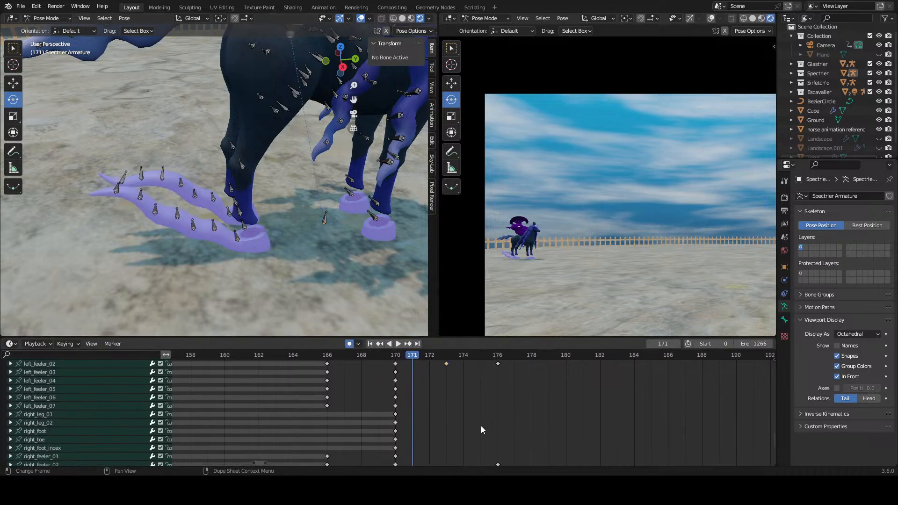
pyautogui.press('space')
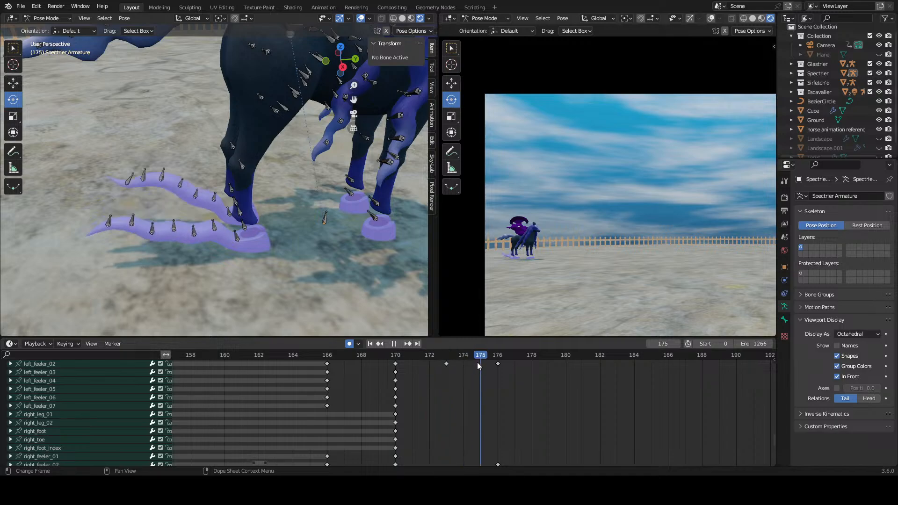
pyautogui.moveTo(477, 362); pyautogui.dragTo(448, 368)
pyautogui.press('space')
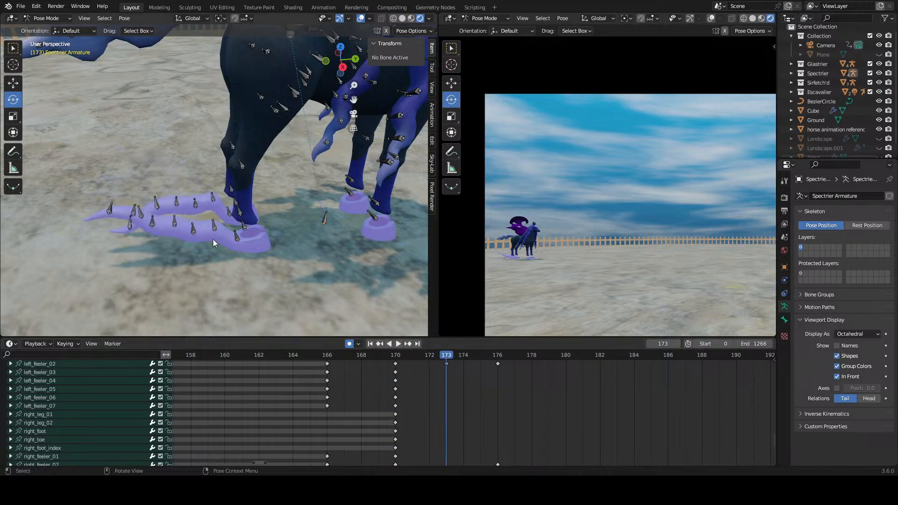
pyautogui.click(215, 203)
pyautogui.moveTo(228, 180); pyautogui.dragTo(274, 193)
pyautogui.hotkey('ctrl', 'z')
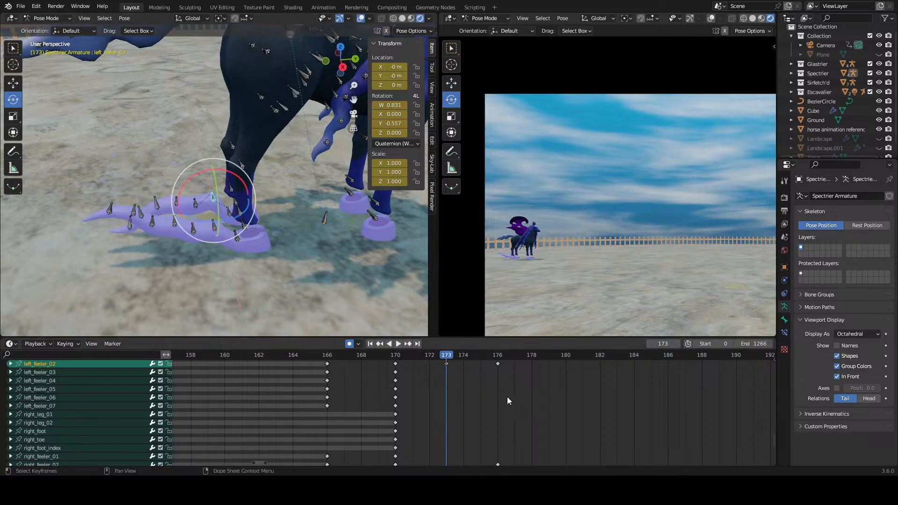
# Step: At frame 173, adjust the left_feeler_01 and left_feeler_02 bones so the far feeler stays raised, undoing unwanted rotations and clearing the selection
pyautogui.click(234, 216)
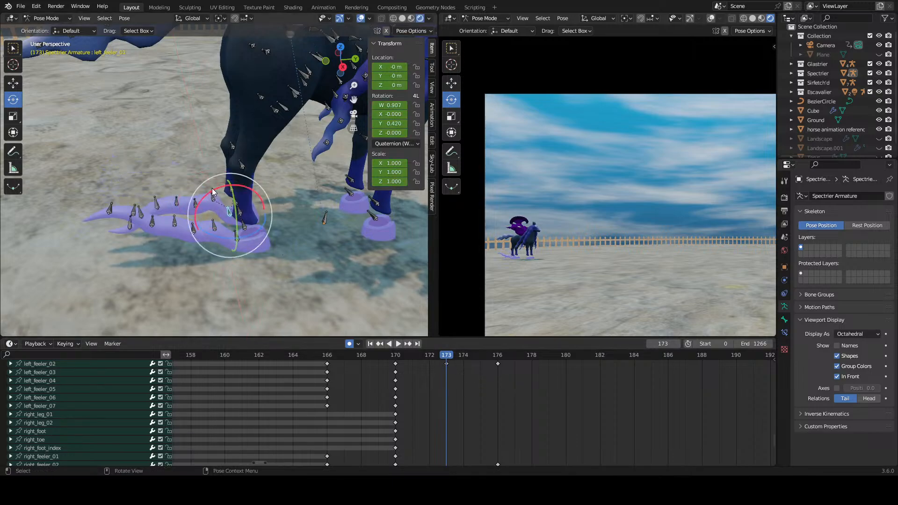
pyautogui.press('r')
pyautogui.press('r')
pyautogui.moveTo(202, 188); pyautogui.dragTo(179, 168)
pyautogui.hotkey('ctrl', 'z')
pyautogui.click(208, 203)
pyautogui.hotkey('ctrl', 'z')
pyautogui.click(485, 416)
pyautogui.moveTo(485, 417); pyautogui.dragTo(512, 367, button='middle')
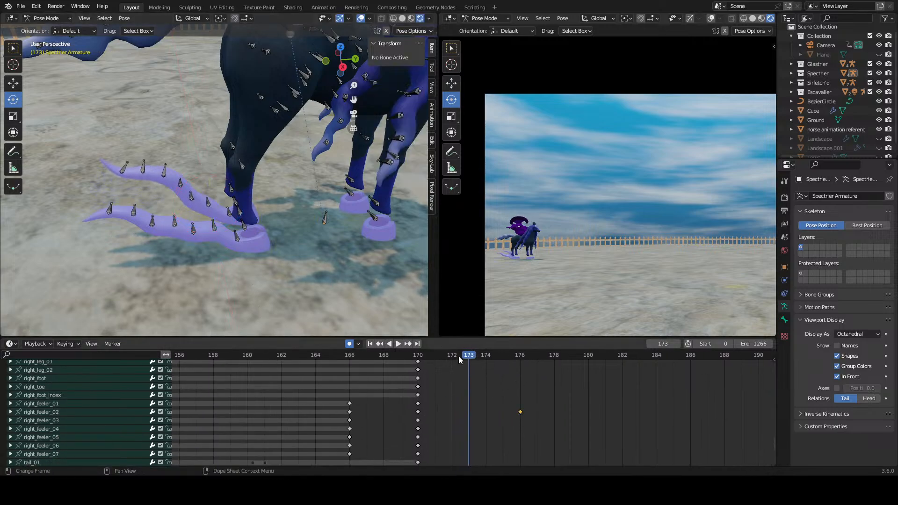
# Step: Review the motion between frames 170 and 177, and duplicate the right_feeler_02 keyframe from frame 170 to frame 173
pyautogui.press('space')
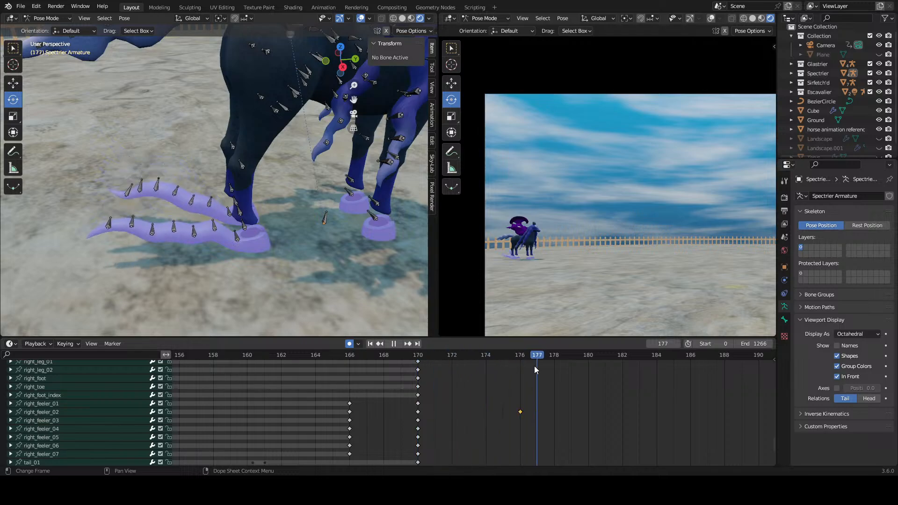
pyautogui.moveTo(469, 371); pyautogui.dragTo(387, 388)
pyautogui.press('space')
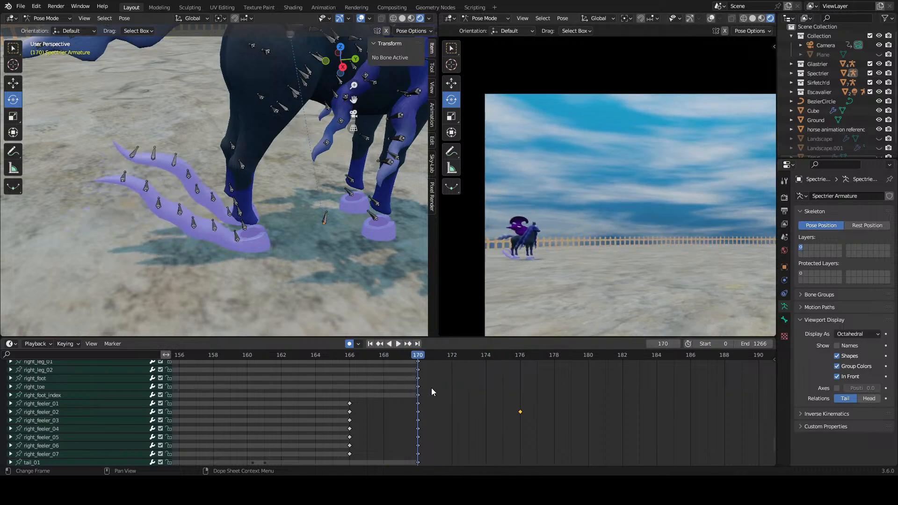
pyautogui.scroll(4, 431, 388)
pyautogui.moveTo(454, 358); pyautogui.dragTo(467, 357)
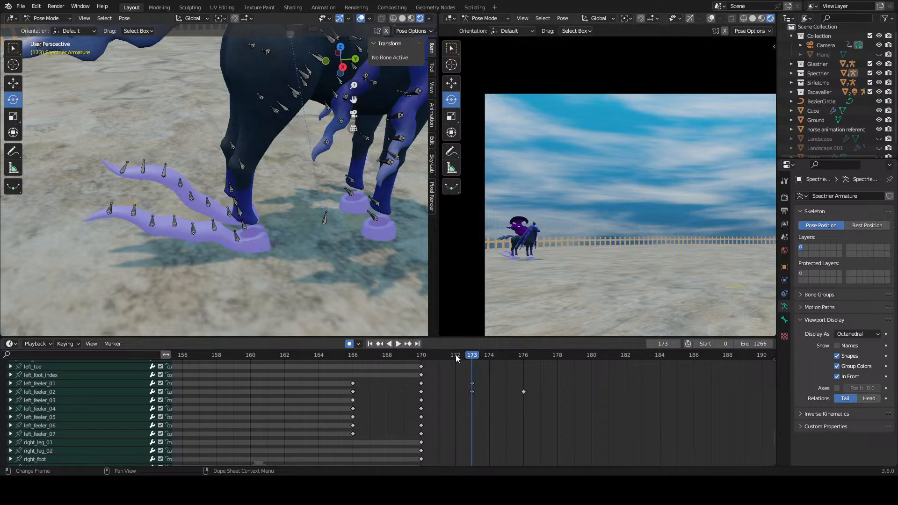
pyautogui.moveTo(425, 359); pyautogui.dragTo(474, 374)
pyautogui.scroll(-5, 498, 452)
pyautogui.click(421, 405)
pyautogui.hotkey('shift', 'd')
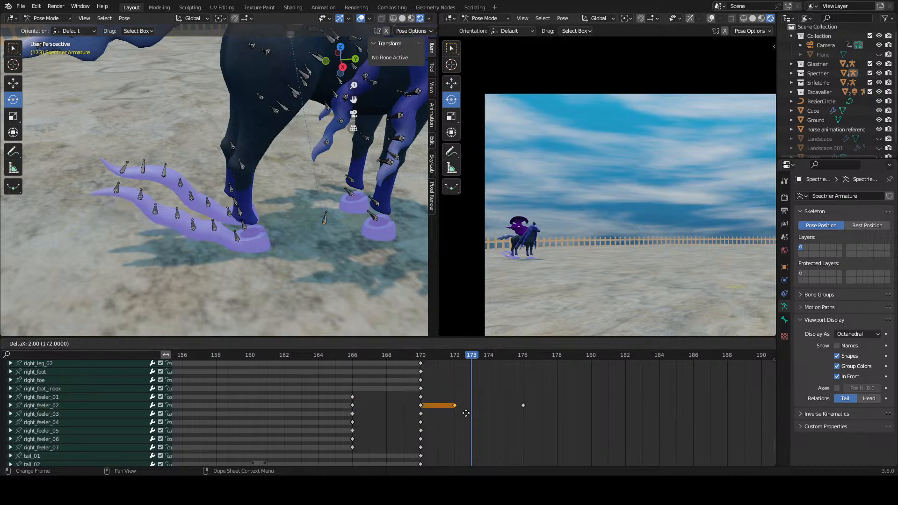
pyautogui.click(444, 399)
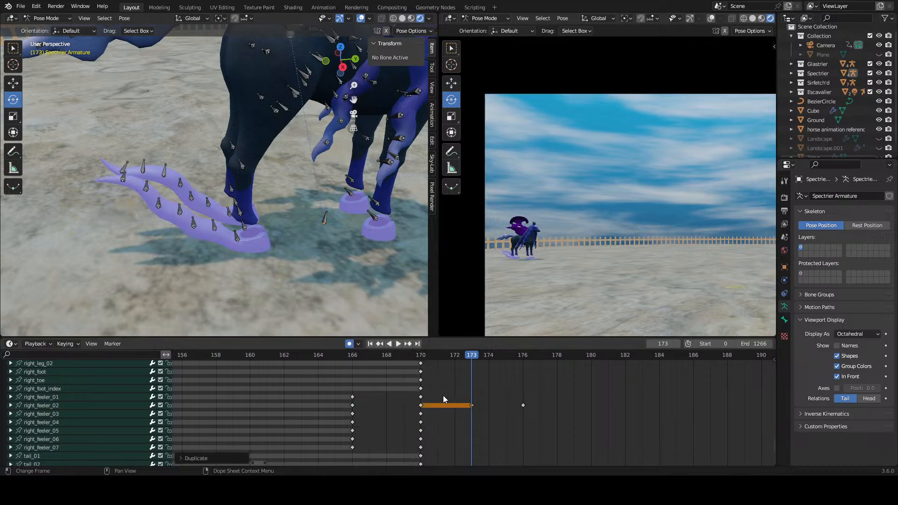
# Step: Delete the duplicated right_feeler_02 keyframe at frame 173
pyautogui.click(162, 209)
pyautogui.moveTo(429, 354)
pyautogui.mouseDown()
pyautogui.moveTo(422, 360)
pyautogui.moveTo(482, 365)
pyautogui.moveTo(429, 366)
pyautogui.moveTo(438, 366)
pyautogui.mouseUp()
pyautogui.moveTo(461, 378); pyautogui.dragTo(460, 464, button='middle')
pyautogui.scroll(1, 489, 379)
pyautogui.moveTo(476, 428); pyautogui.dragTo(488, 350, button='middle')
pyautogui.rightClick(484, 419)
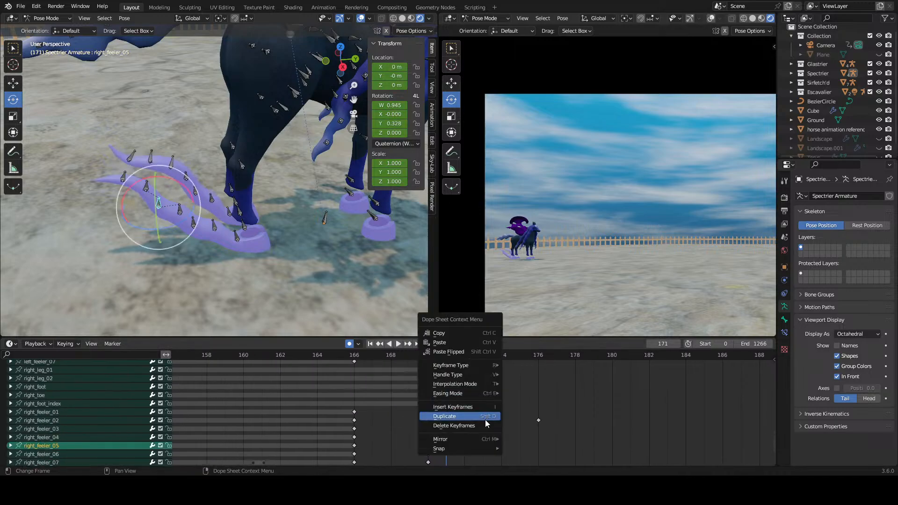
pyautogui.click(486, 425)
# Step: Play the animation from frame 162 to check the feelers' wave leading into the close-up
pyautogui.moveTo(476, 391); pyautogui.dragTo(475, 439, button='middle')
pyautogui.scroll(1, 476, 440)
pyautogui.click(413, 356)
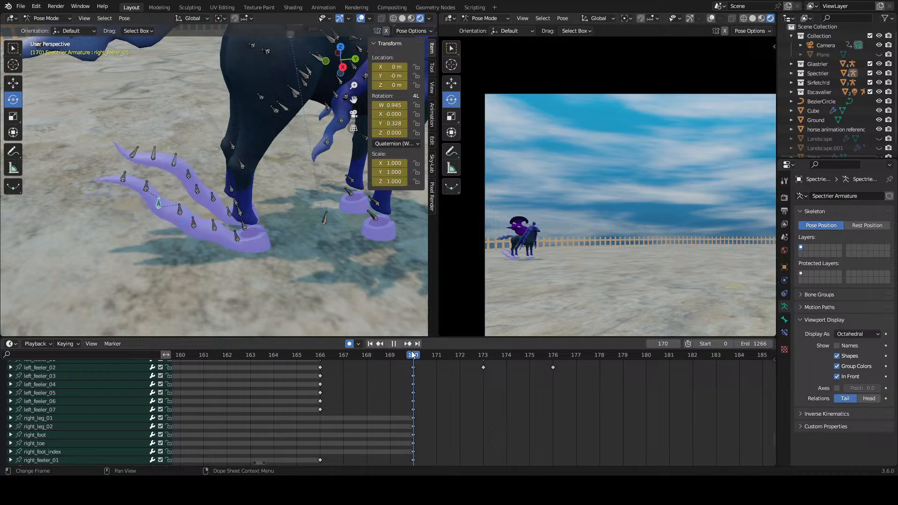
pyautogui.moveTo(416, 356); pyautogui.dragTo(227, 356)
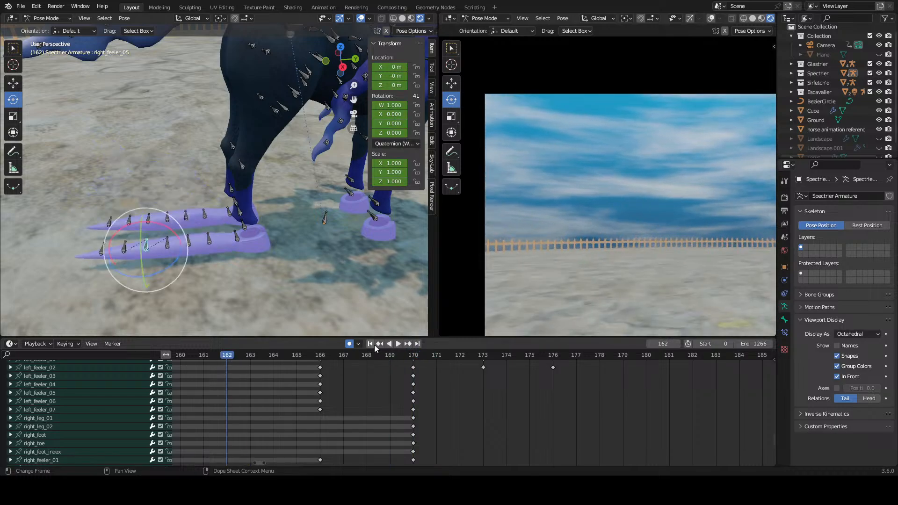
pyautogui.click(398, 345)
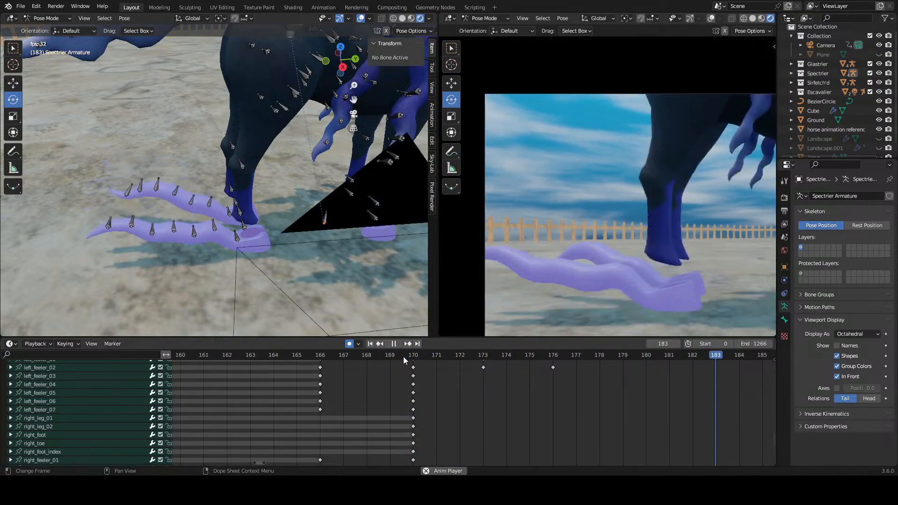
pyautogui.press('space')
# Step: Move the Camera keyframes at frames 180 and 181 out past frame 228 to delay the close-up
pyautogui.moveTo(425, 355); pyautogui.dragTo(493, 367)
pyautogui.scroll(-6, 495, 371)
pyautogui.moveTo(538, 374); pyautogui.dragTo(477, 461, button='middle')
pyautogui.scroll(-13, 494, 405)
pyautogui.moveTo(497, 374); pyautogui.dragTo(494, 459, button='middle')
pyautogui.scroll(3, 496, 428)
pyautogui.moveTo(471, 405); pyautogui.dragTo(468, 406)
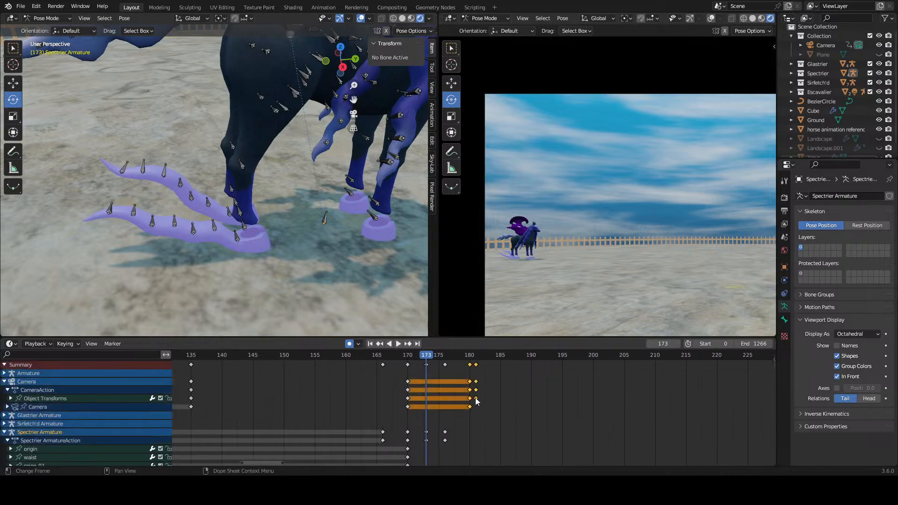
pyautogui.press('g')
pyautogui.click(44, 431)
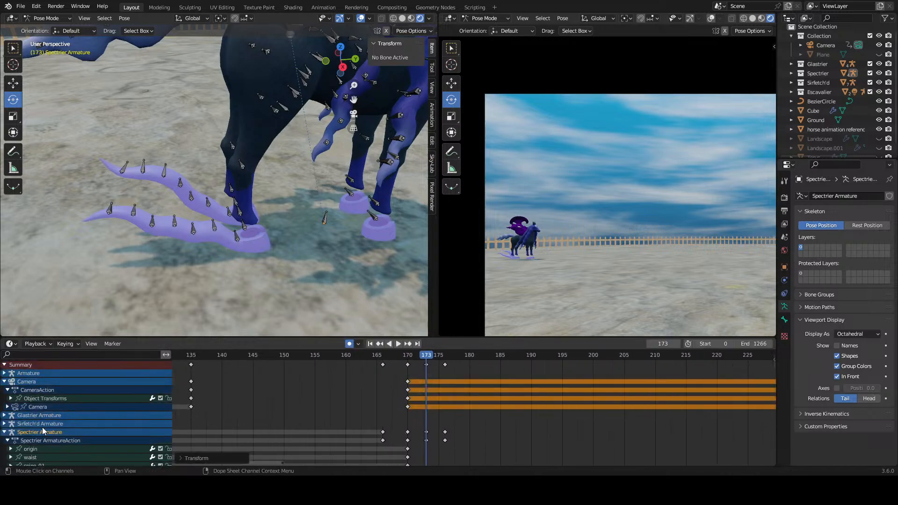
# Step: Set the playback range to start at frame 151 and end at frame 197, and play the animation
pyautogui.scroll(-11, 509, 433)
pyautogui.click(546, 435)
pyautogui.moveTo(504, 445); pyautogui.dragTo(505, 444, button='middle')
pyautogui.moveTo(504, 444); pyautogui.dragTo(519, 355)
pyautogui.scroll(9, 506, 435)
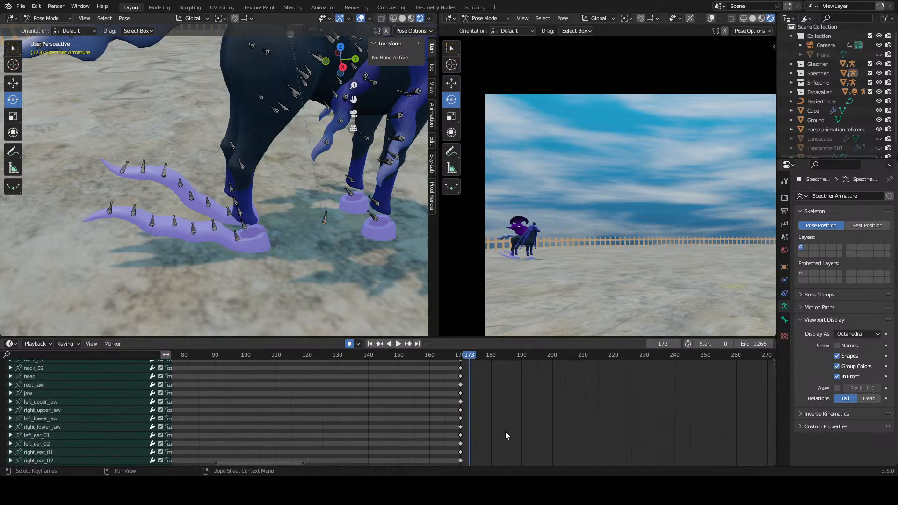
pyautogui.click(424, 356)
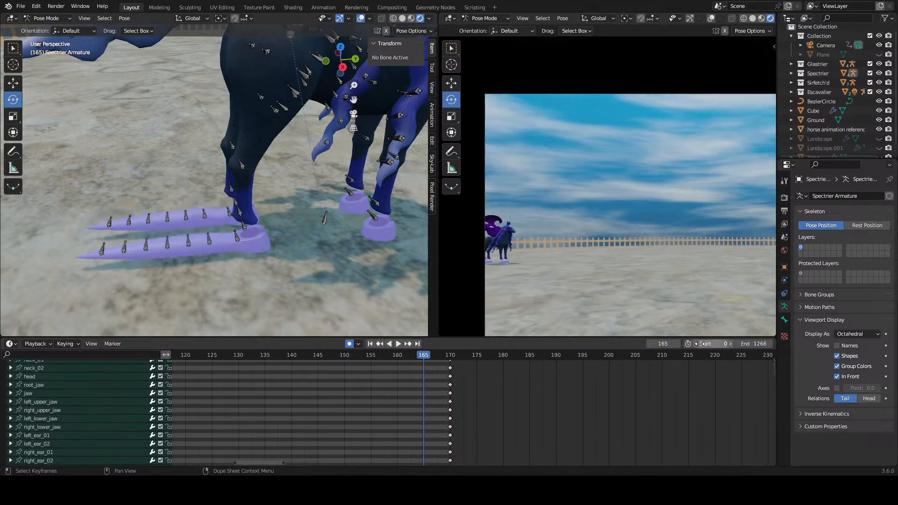
pyautogui.moveTo(700, 344); pyautogui.dragTo(640, 344)
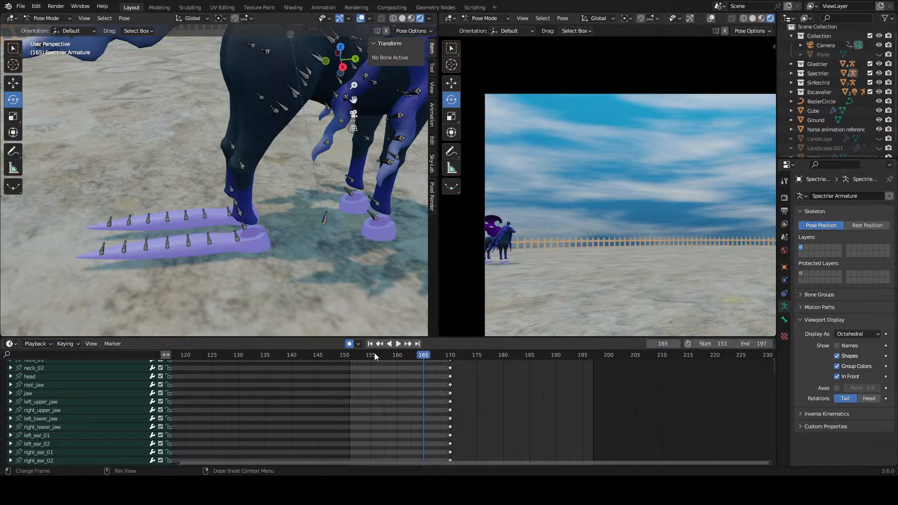
pyautogui.click(397, 344)
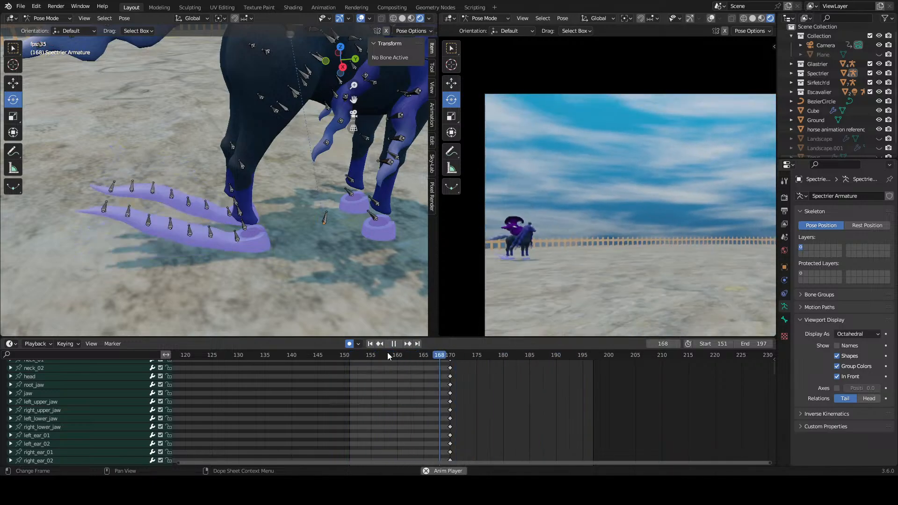
pyautogui.press('space')
# Step: Delete the left_feeler_02 keyframe at frame 176
pyautogui.moveTo(286, 253); pyautogui.dragTo(272, 237, button='middle')
pyautogui.moveTo(203, 209); pyautogui.dragTo(211, 208, button='middle')
pyautogui.moveTo(536, 404); pyautogui.dragTo(507, 403, button='middle')
pyautogui.scroll(4, 507, 411)
pyautogui.moveTo(507, 441)
pyautogui.mouseDown(button='middle')
pyautogui.moveTo(507, 420)
pyautogui.moveTo(501, 458)
pyautogui.mouseUp(button='middle')
pyautogui.scroll(2, 507, 420)
pyautogui.scroll(2, 507, 431)
pyautogui.scroll(2, 466, 397)
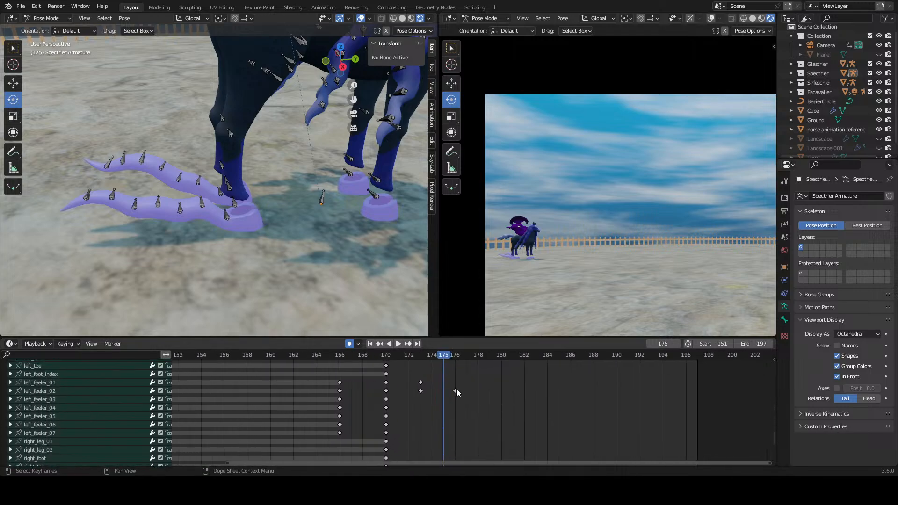
pyautogui.click(456, 389)
pyautogui.rightClick(457, 389)
pyautogui.click(455, 389)
# Step: Delete the remaining feeler keyframes after frame 170, including those of left_feeler_01 and left_feeler_02 at frame 173
pyautogui.moveTo(457, 433); pyautogui.dragTo(480, 447, button='middle')
pyautogui.moveTo(490, 395); pyautogui.dragTo(471, 412)
pyautogui.rightClick(481, 400)
pyautogui.click(480, 401)
pyautogui.moveTo(483, 398); pyautogui.dragTo(504, 375, button='middle')
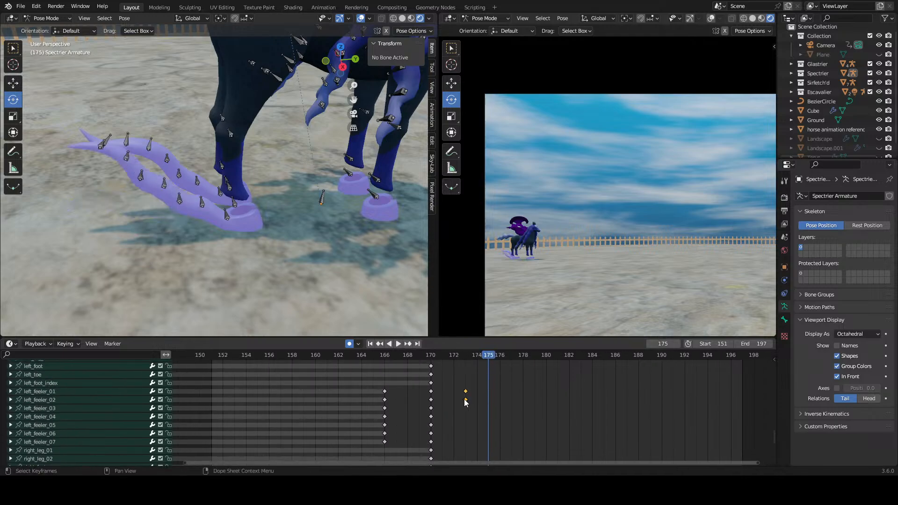
pyautogui.rightClick(464, 399)
pyautogui.click(465, 403)
# Step: At frame 174, rotate the left_feeler_03 bone so the outer part of the far feeler bends downward
pyautogui.moveTo(248, 231); pyautogui.dragTo(262, 239, button='middle')
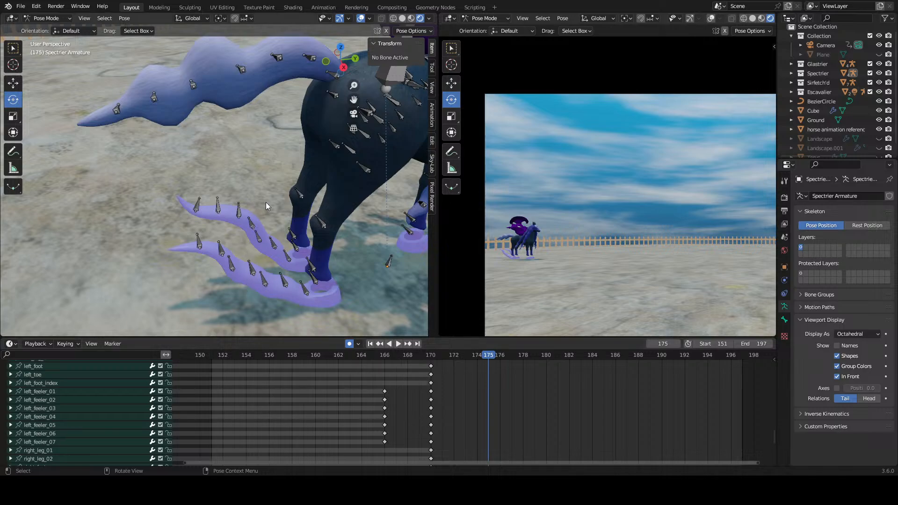
pyautogui.click(264, 231)
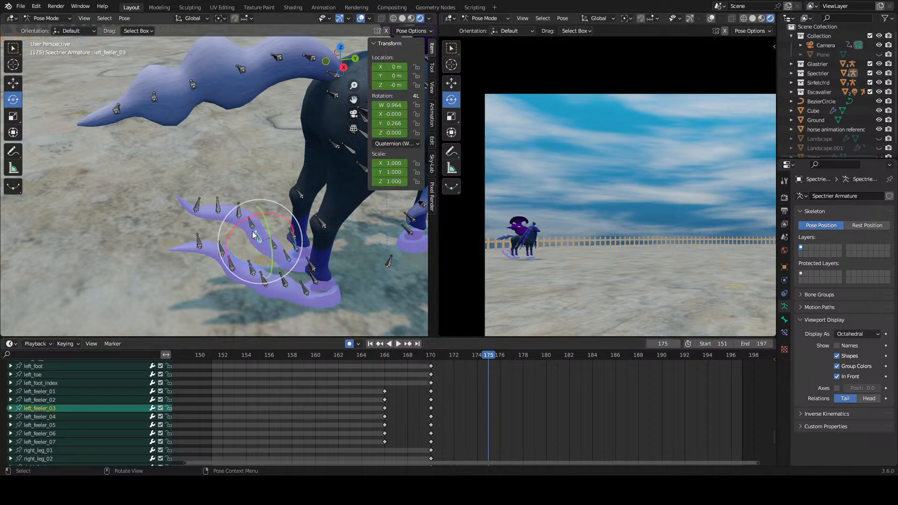
pyautogui.moveTo(498, 383); pyautogui.dragTo(479, 407, button='middle')
pyautogui.scroll(4, 508, 404)
pyautogui.scroll(7, 468, 393)
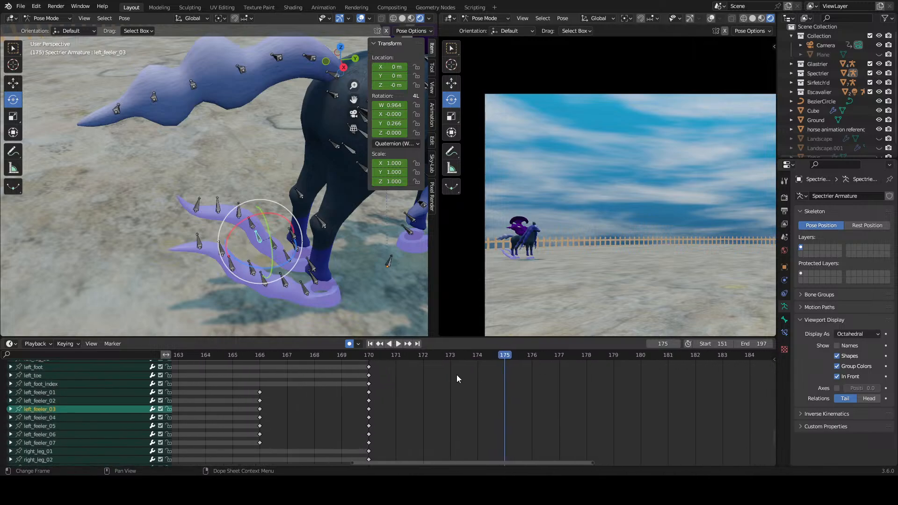
pyautogui.moveTo(473, 359); pyautogui.dragTo(474, 358)
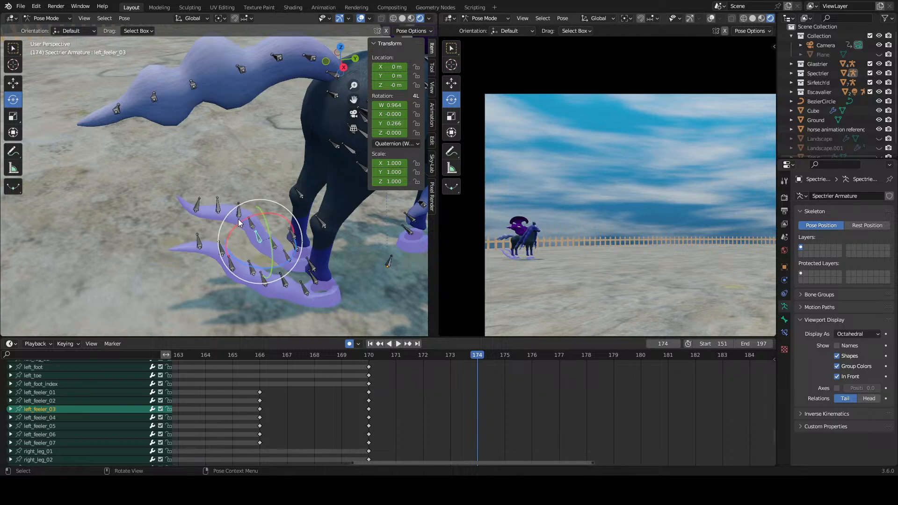
pyautogui.moveTo(248, 223)
pyautogui.mouseDown()
pyautogui.moveTo(224, 225)
pyautogui.moveTo(222, 234)
pyautogui.mouseUp()
# Step: At frame 174, rotate the right_feeler_03 to right_feeler_07 bones so the near feeler's outer end curls upward
pyautogui.click(265, 282)
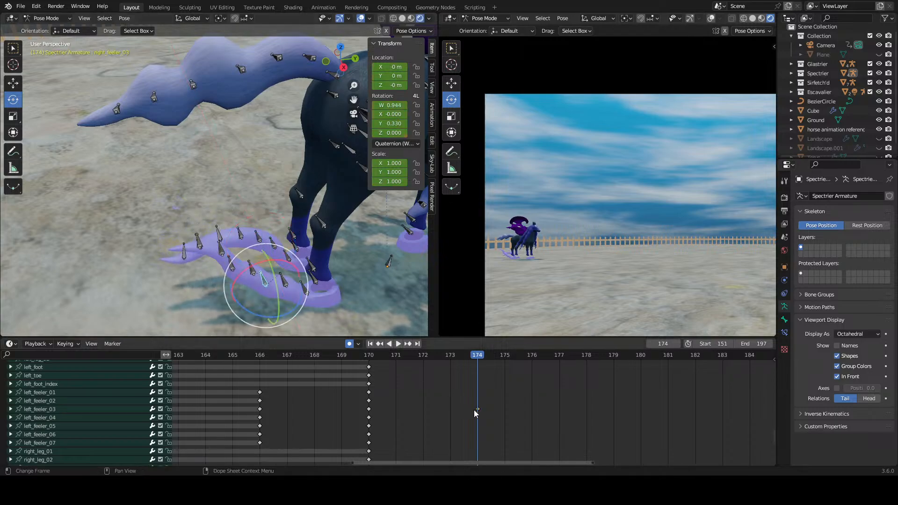
pyautogui.moveTo(475, 415); pyautogui.dragTo(458, 454, button='middle')
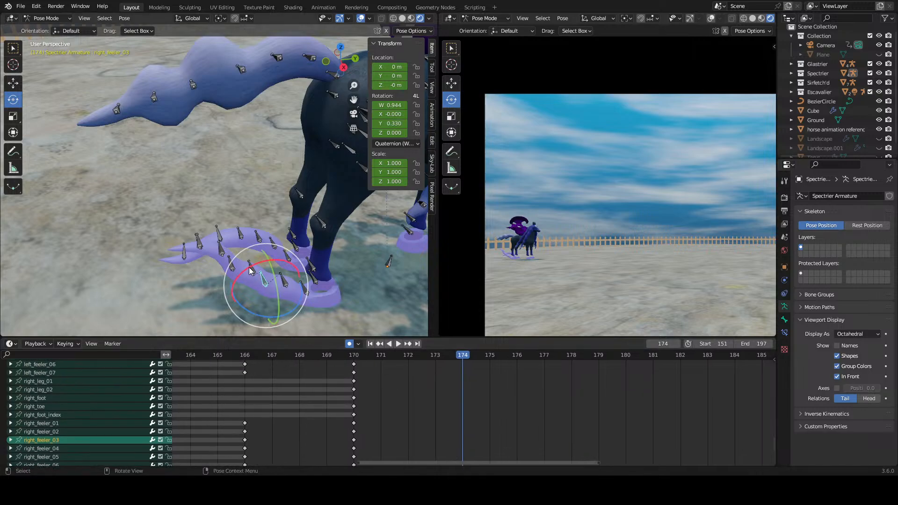
pyautogui.moveTo(251, 270); pyautogui.dragTo(253, 265)
pyautogui.moveTo(249, 264); pyautogui.dragTo(255, 203)
pyautogui.click(249, 270)
pyautogui.click(237, 263)
pyautogui.click(230, 223)
pyautogui.click(232, 203)
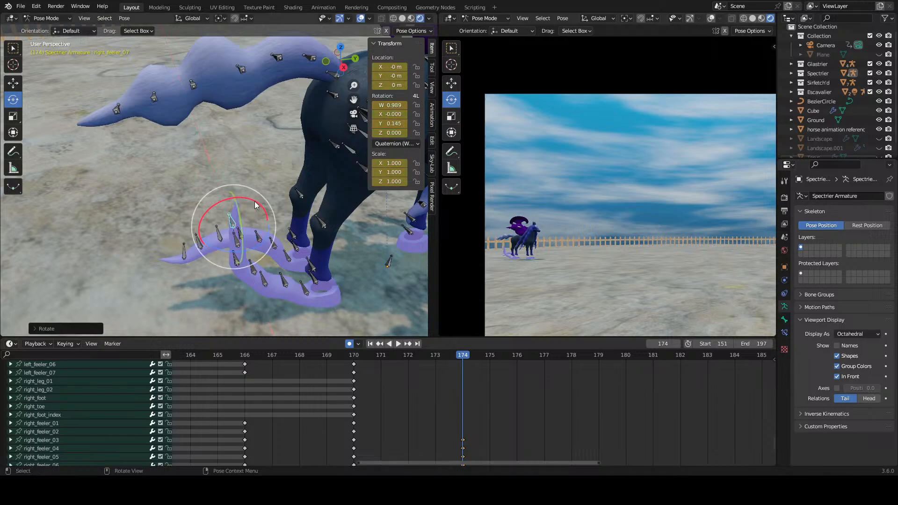
pyautogui.click(257, 277)
pyautogui.moveTo(250, 257); pyautogui.dragTo(232, 252)
pyautogui.moveTo(268, 273); pyautogui.dragTo(268, 259, button='middle')
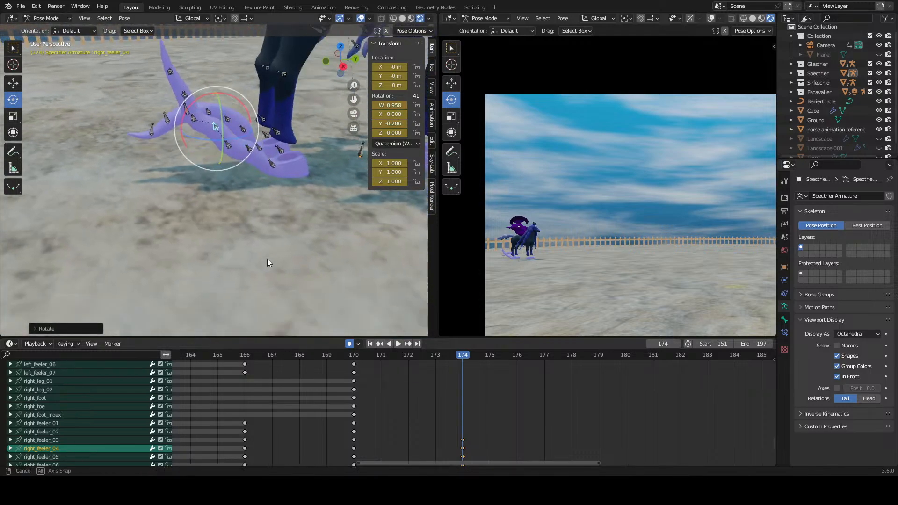
# Step: At frame 174, rotate left_feeler_03, left_feeler_04 and left_feeler_05 to raise the far feeler
pyautogui.click(484, 388)
pyautogui.moveTo(484, 389); pyautogui.dragTo(451, 456, button='middle')
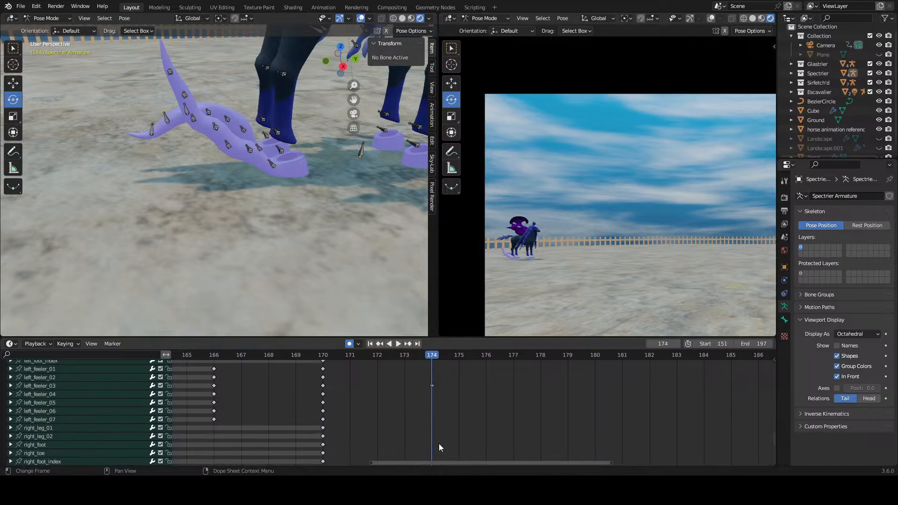
pyautogui.scroll(1, 439, 445)
pyautogui.moveTo(312, 354); pyautogui.dragTo(428, 371)
pyautogui.click(55, 384)
pyautogui.moveTo(449, 407); pyautogui.dragTo(381, 409, button='middle')
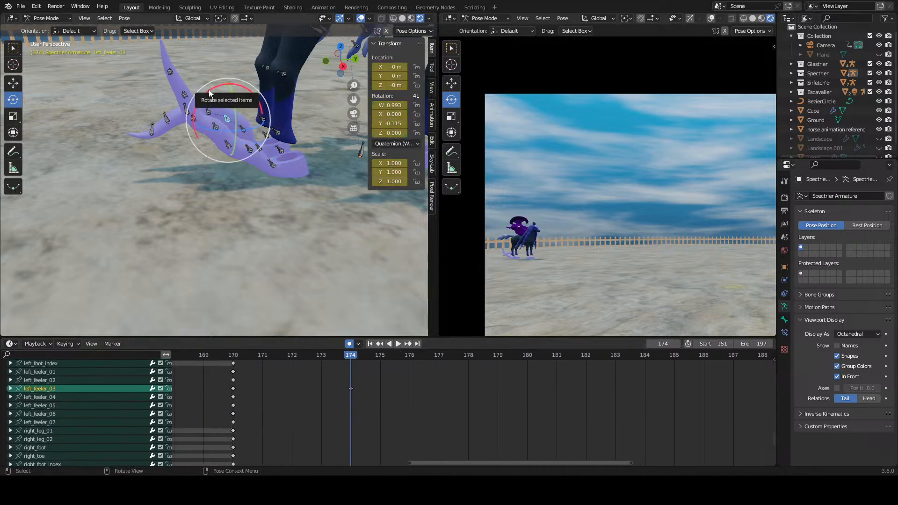
pyautogui.moveTo(210, 92)
pyautogui.mouseDown()
pyautogui.moveTo(220, 87)
pyautogui.moveTo(194, 91)
pyautogui.mouseUp()
pyautogui.click(209, 112)
pyautogui.click(195, 91)
pyautogui.moveTo(195, 91); pyautogui.dragTo(195, 99, button='middle')
pyautogui.moveTo(212, 235); pyautogui.dragTo(214, 221)
pyautogui.moveTo(214, 221); pyautogui.dragTo(220, 222, button='middle')
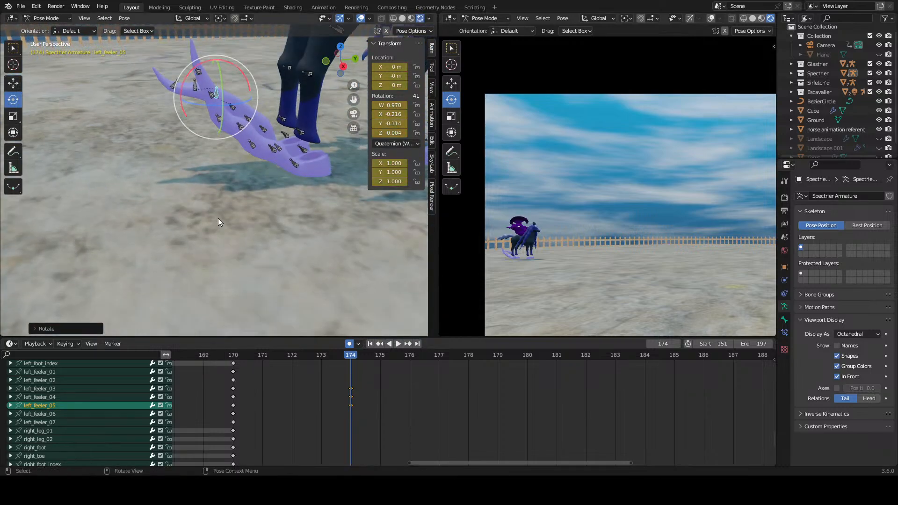
pyautogui.moveTo(231, 150); pyautogui.dragTo(229, 166, button='middle')
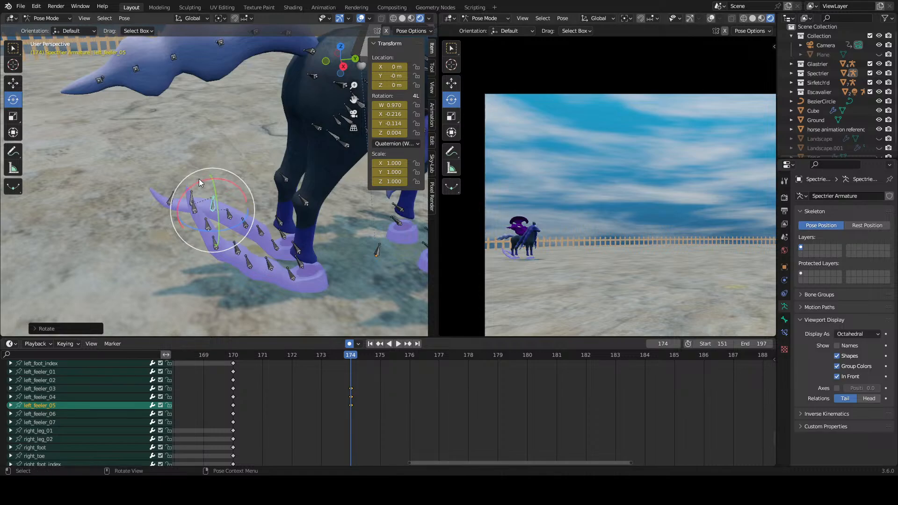
# Step: Fine-tune the left_feeler_05 rotation at frame 174, undoing the trackball rotation first
pyautogui.press('r')
pyautogui.press('r')
pyautogui.hotkey('ctrl', 'z')
pyautogui.moveTo(204, 178); pyautogui.dragTo(204, 180)
pyautogui.moveTo(341, 354); pyautogui.dragTo(356, 376)
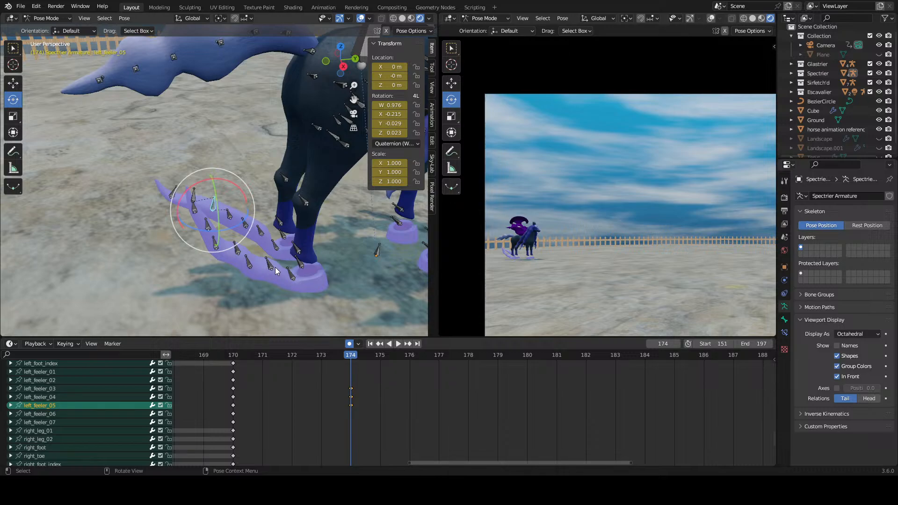
# Step: Rotate left_feeler_07 by about -28° at frame 174 to level the far feeler's tip, and readjust left_feeler_05
pyautogui.click(170, 194)
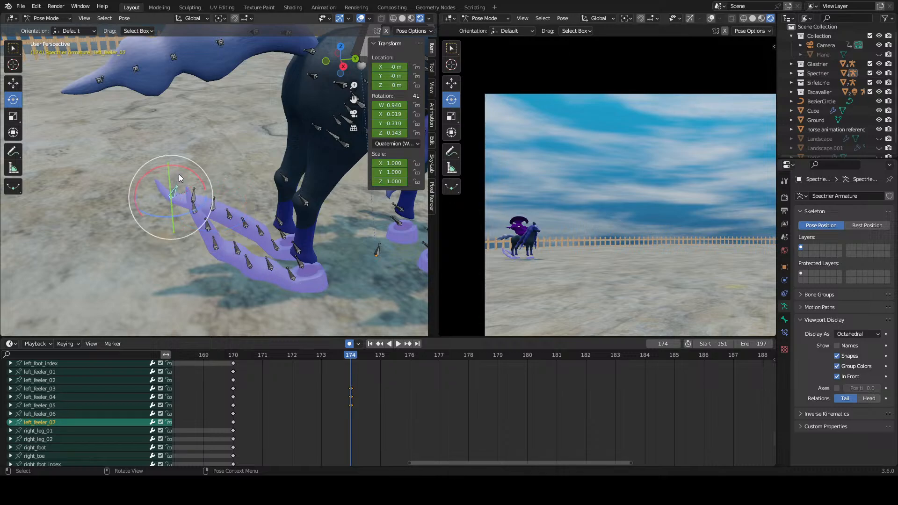
pyautogui.press('r')
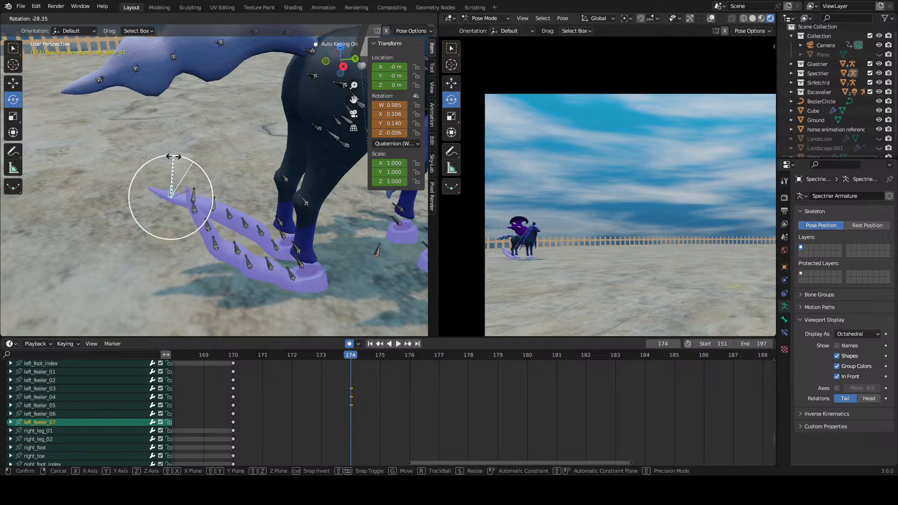
pyautogui.click(173, 157)
pyautogui.moveTo(413, 395); pyautogui.dragTo(424, 371, button='middle')
pyautogui.click(90, 404)
pyautogui.moveTo(500, 414); pyautogui.dragTo(397, 405, button='middle')
pyautogui.moveTo(216, 173); pyautogui.dragTo(215, 170)
# Step: Readjust the near feeler's outer bones around right_feeler_05 at frame 174 so its tip points up, undoing an unwanted rotation
pyautogui.click(299, 383)
pyautogui.moveTo(299, 384); pyautogui.dragTo(356, 474, button='middle')
pyautogui.scroll(-5, 396, 425)
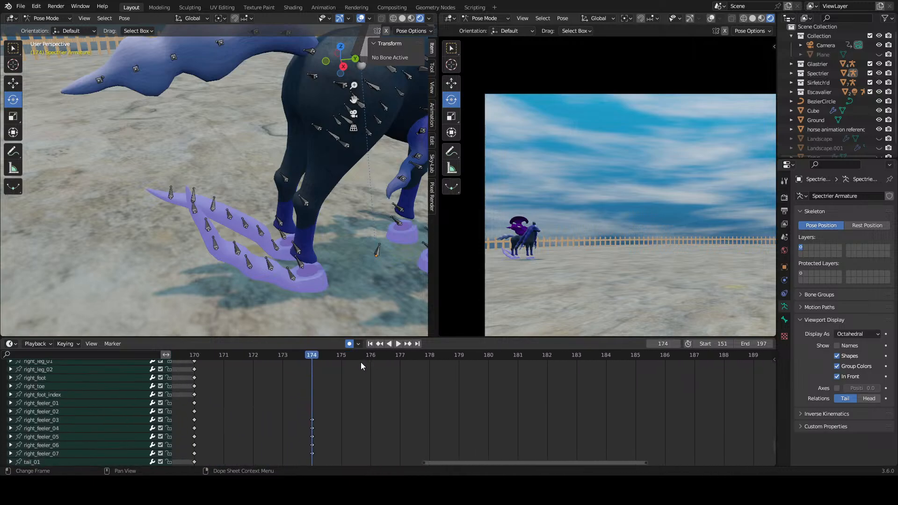
pyautogui.click(235, 247)
pyautogui.moveTo(238, 228); pyautogui.dragTo(219, 214)
pyautogui.hotkey('ctrl', 'z')
pyautogui.click(218, 240)
pyautogui.click(232, 247)
pyautogui.click(219, 240)
pyautogui.moveTo(248, 267); pyautogui.dragTo(246, 225, button='middle')
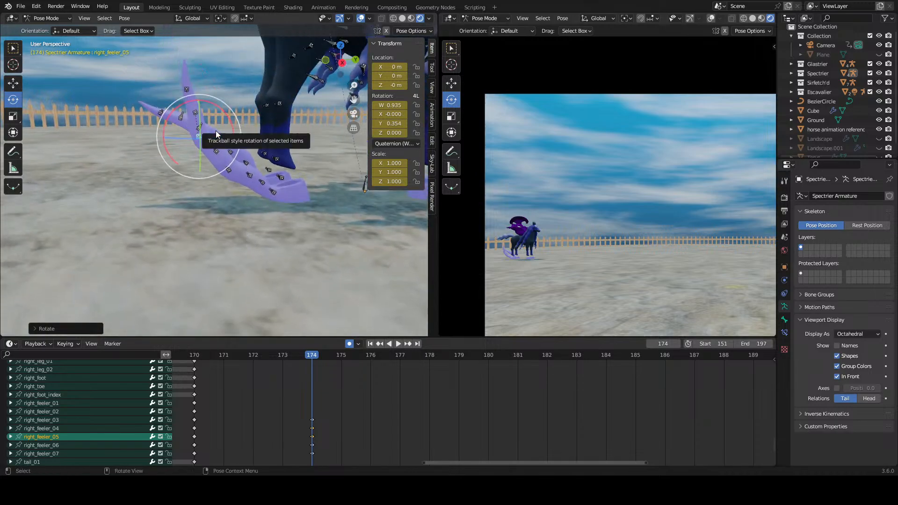
# Step: At frame 174, rotate left_feeler_01 and the next bones along the far feeler to reshape its curve
pyautogui.scroll(-4, 384, 400)
pyautogui.moveTo(382, 425); pyautogui.dragTo(384, 372, button='middle')
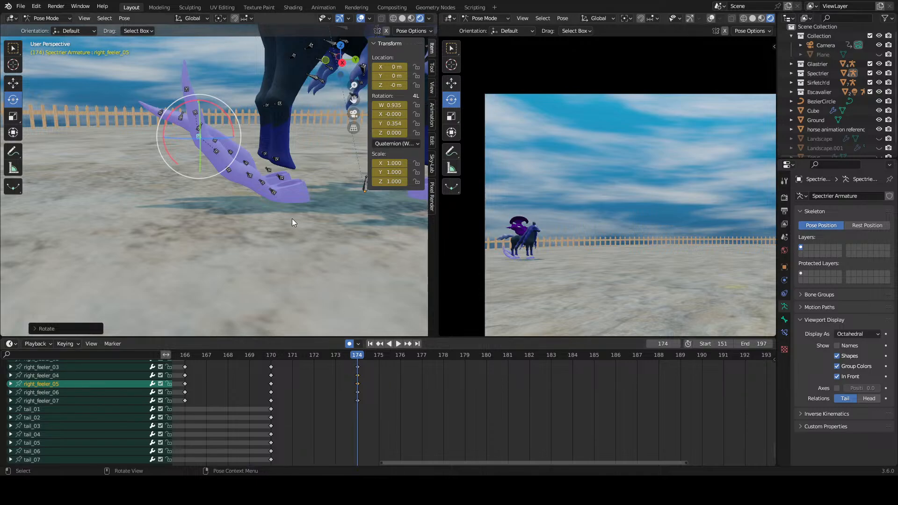
pyautogui.scroll(-5, 291, 218)
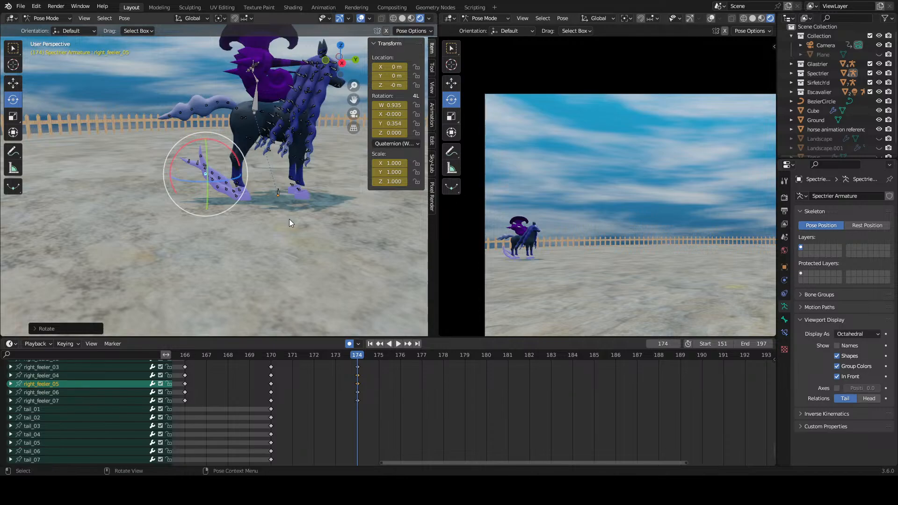
pyautogui.scroll(3, 290, 219)
pyautogui.moveTo(253, 199); pyautogui.dragTo(211, 221, button='middle')
pyautogui.click(208, 223)
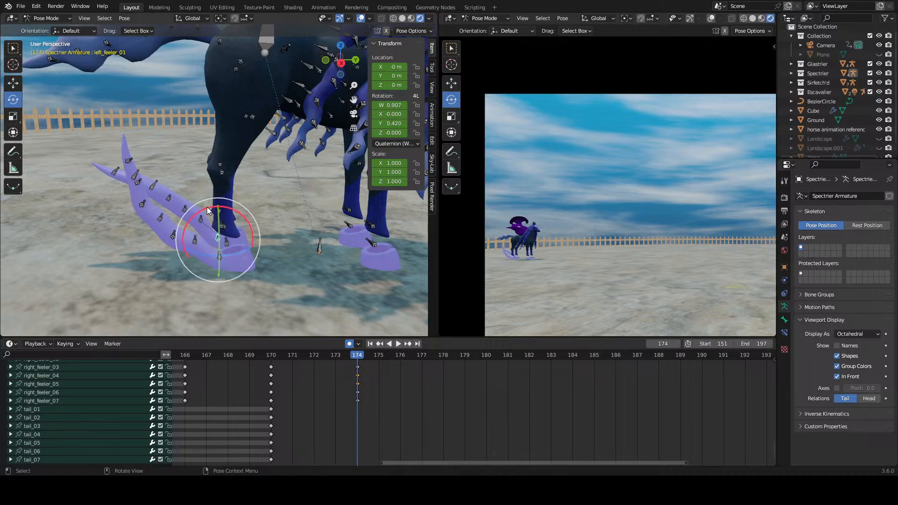
pyautogui.moveTo(207, 209); pyautogui.dragTo(176, 176)
pyautogui.click(194, 227)
pyautogui.click(177, 218)
pyautogui.click(159, 194)
# Step: Rotate the left_feeler_01 and right_feeler_01 base bones at frame 174 to drop both feelers toward the ground, undoing the unwanted change
pyautogui.click(215, 234)
pyautogui.moveTo(206, 212); pyautogui.dragTo(180, 255)
pyautogui.click(218, 257)
pyautogui.click(220, 255)
pyautogui.click(219, 258)
pyautogui.hotkey('ctrl', 'z')
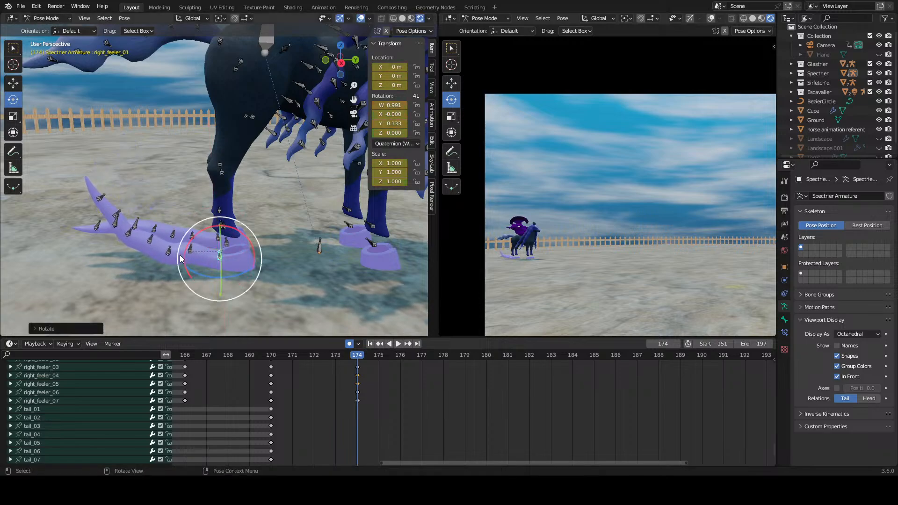
# Step: Rotate the near feeler's bones up to right_feeler_05 at frame 174 so the feeler lies nearly flat
pyautogui.click(169, 252)
pyautogui.moveTo(185, 224); pyautogui.dragTo(131, 205)
pyautogui.click(122, 249)
pyautogui.keyDown('shift'); pyautogui.moveTo(174, 238); pyautogui.dragTo(200, 201, button='middle'); pyautogui.keyUp('shift')
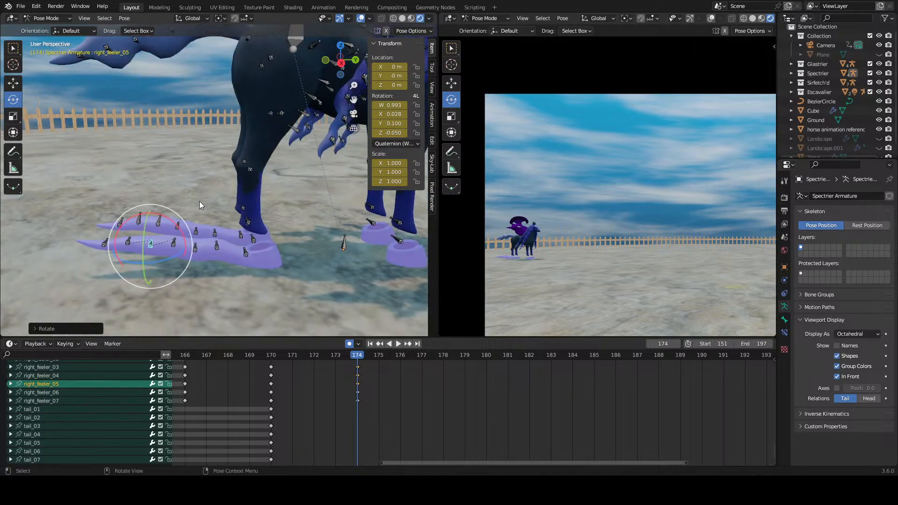
# Step: Try a trackball rotation of the right_feeler_06 bone at frame 174 and undo it
pyautogui.click(129, 243)
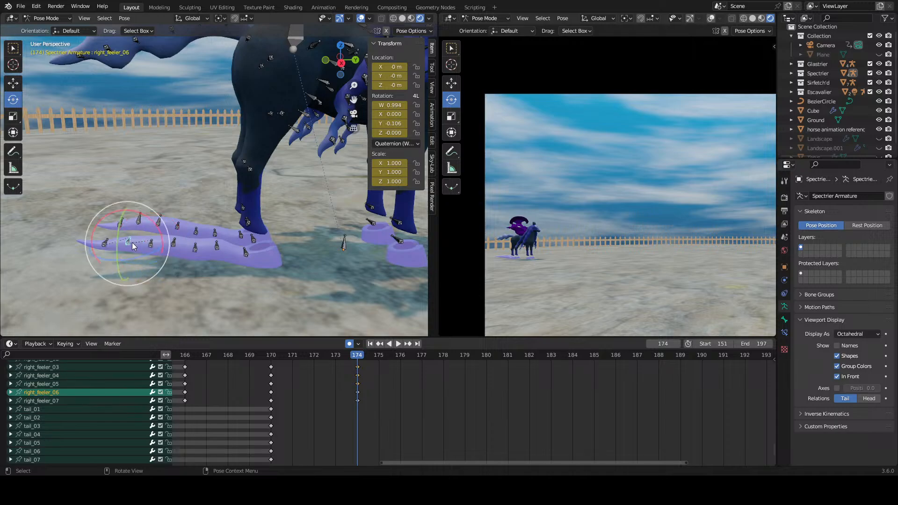
pyautogui.press('r')
pyautogui.press('r')
pyautogui.click(164, 246)
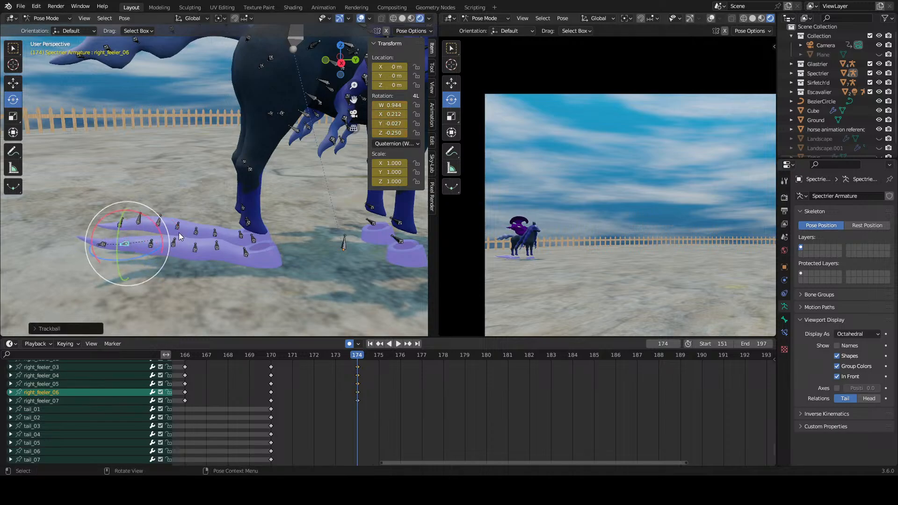
pyautogui.hotkey('ctrl', 'z')
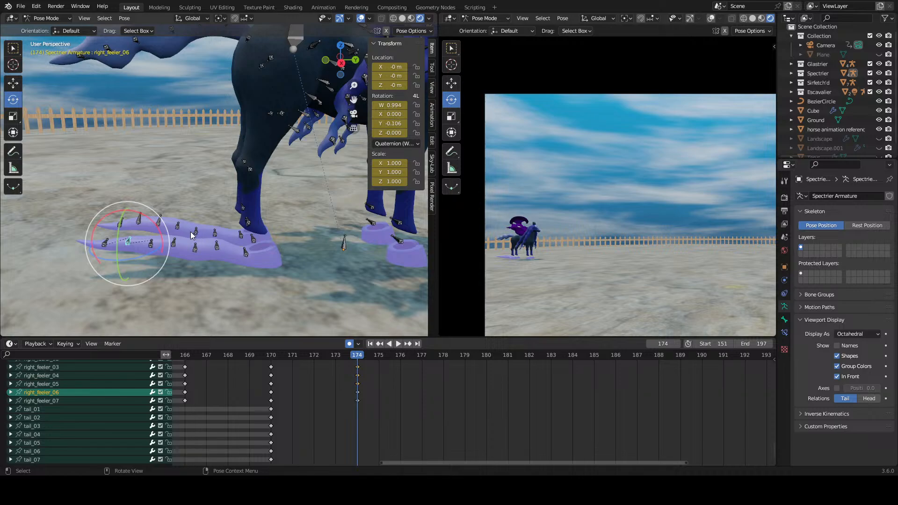
pyautogui.scroll(-5, 187, 227)
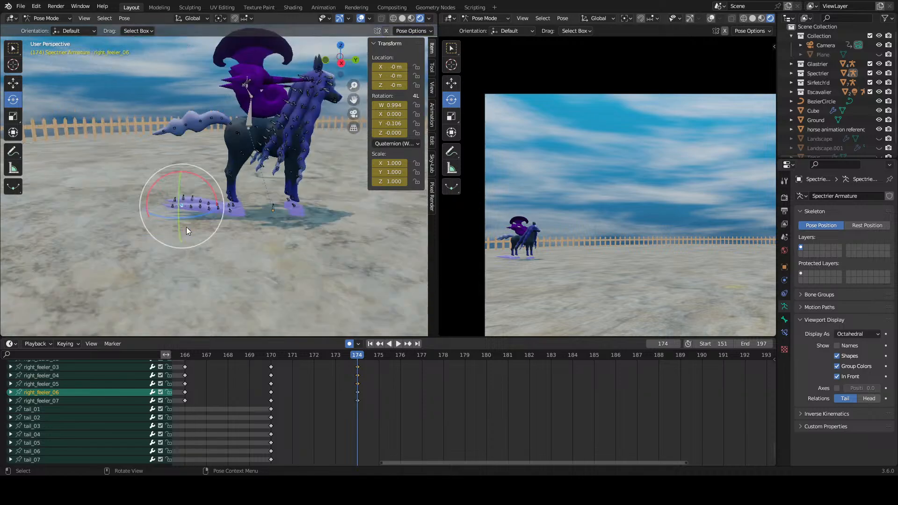
pyautogui.scroll(5, 186, 227)
pyautogui.keyDown('shift'); pyautogui.moveTo(142, 203); pyautogui.dragTo(203, 237, button='middle'); pyautogui.keyUp('shift')
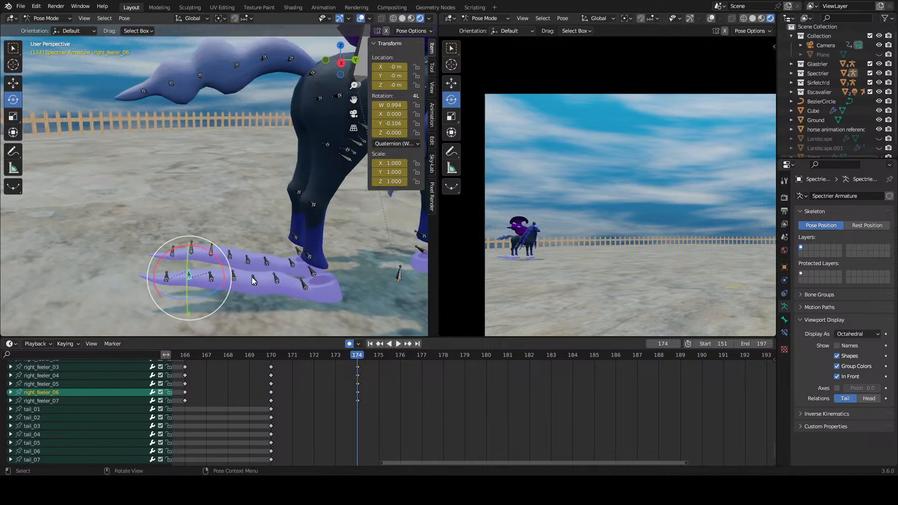
# Step: Rotate the left_feeler_04 bone at frame 174 to lift the rear part of the far feeler, undoing the unwanted change
pyautogui.keyDown('shift'); pyautogui.moveTo(254, 273); pyautogui.dragTo(242, 244, button='middle'); pyautogui.keyUp('shift')
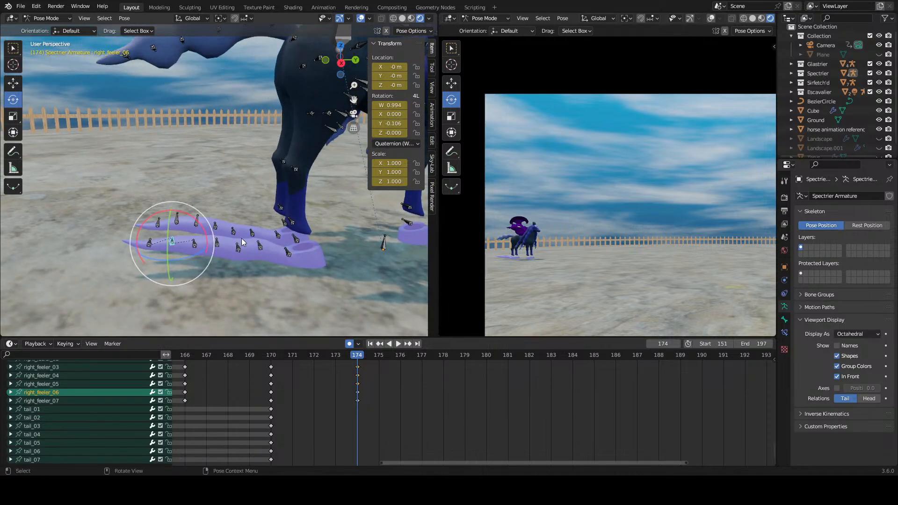
pyautogui.click(251, 234)
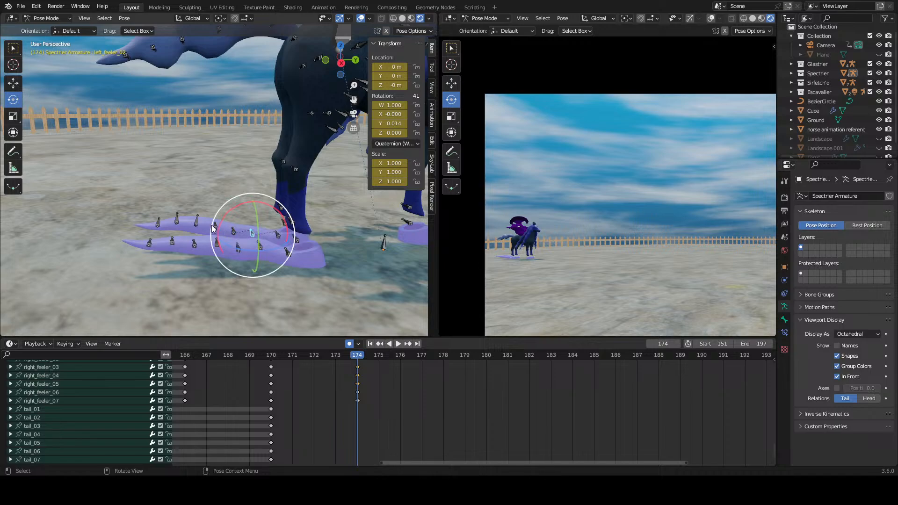
pyautogui.click(216, 228)
pyautogui.moveTo(223, 206); pyautogui.dragTo(206, 237)
pyautogui.hotkey('ctrl', 'z')
pyautogui.click(219, 244)
# Step: Rotate the right_feeler_05 and left_feeler_05 bones at frame 174 to bend the rear halves of both feelers
pyautogui.click(195, 237)
pyautogui.moveTo(196, 204); pyautogui.dragTo(202, 199)
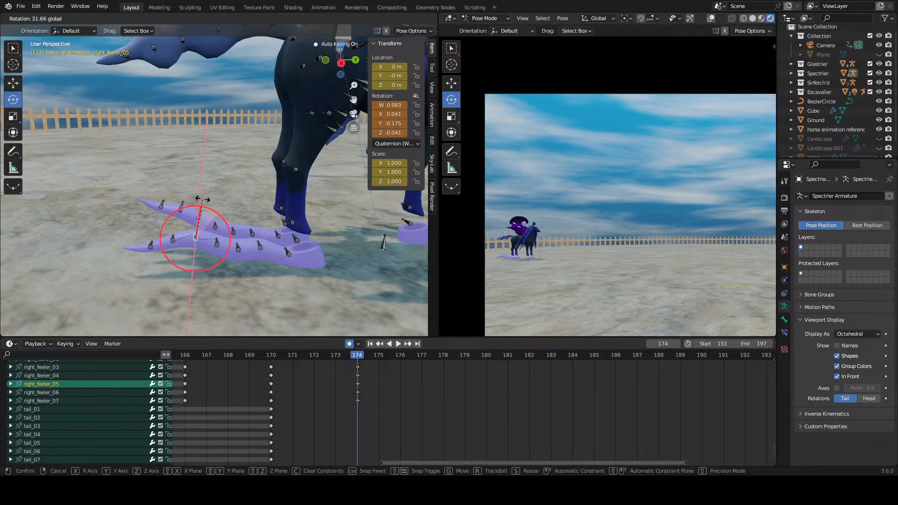
pyautogui.moveTo(202, 200); pyautogui.dragTo(215, 180)
pyautogui.click(199, 213)
# Step: Rotate the sixth and seventh bones of both feelers at frame 174 to shape their trailing tips
pyautogui.click(186, 212)
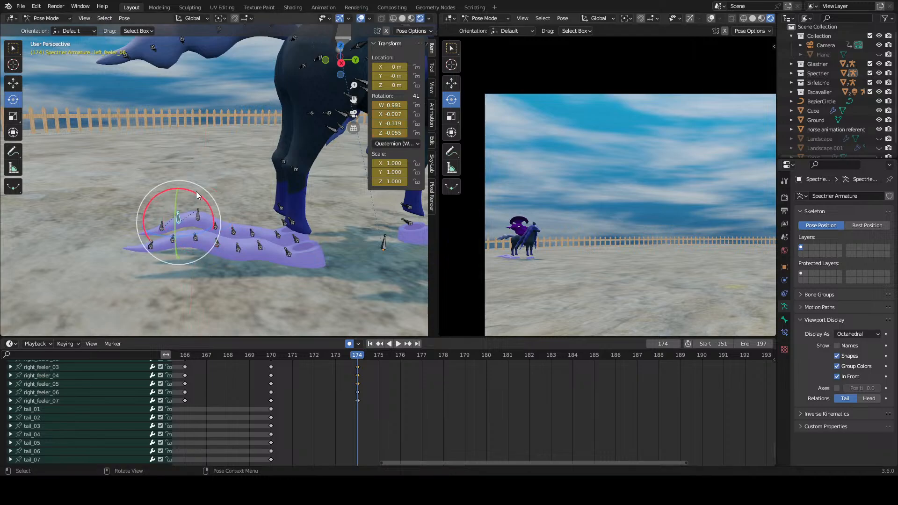
pyautogui.click(172, 238)
pyautogui.moveTo(194, 217); pyautogui.dragTo(169, 176)
pyautogui.click(151, 234)
pyautogui.click(161, 214)
pyautogui.click(386, 399)
# Step: Rotate the right_feeler_02 bone slightly at frame 174 and clear the bone selection
pyautogui.scroll(-3, 394, 406)
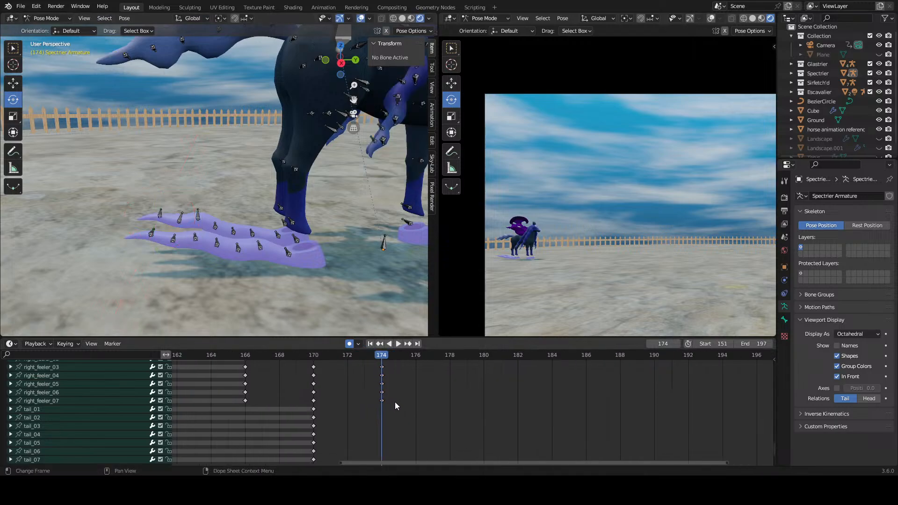
pyautogui.moveTo(394, 405); pyautogui.dragTo(364, 359, button='middle')
pyautogui.click(80, 417)
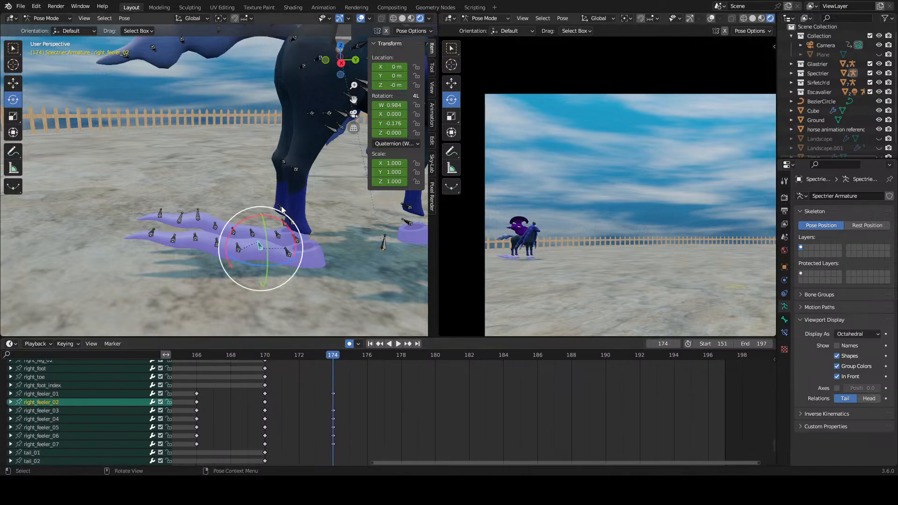
pyautogui.moveTo(283, 220); pyautogui.dragTo(280, 219)
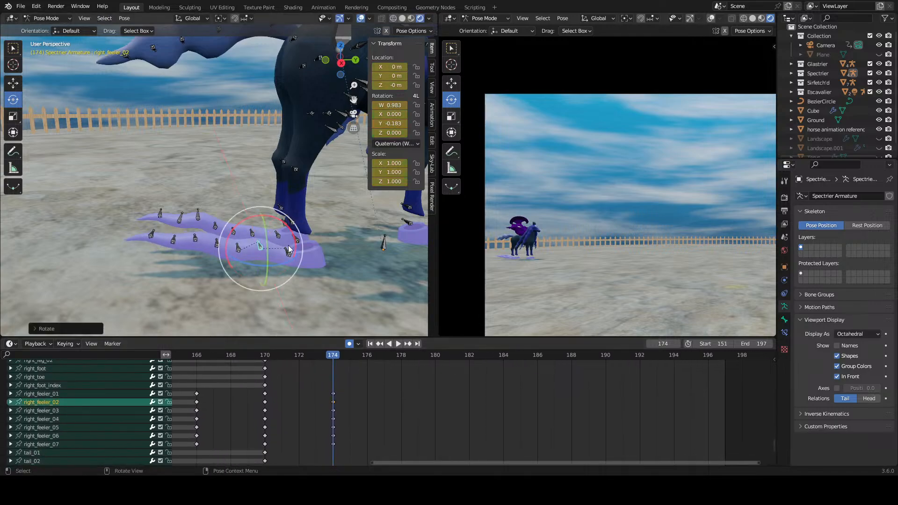
pyautogui.moveTo(344, 396); pyautogui.dragTo(365, 452, button='middle')
pyautogui.click(344, 384)
pyautogui.moveTo(366, 408); pyautogui.dragTo(356, 440, button='middle')
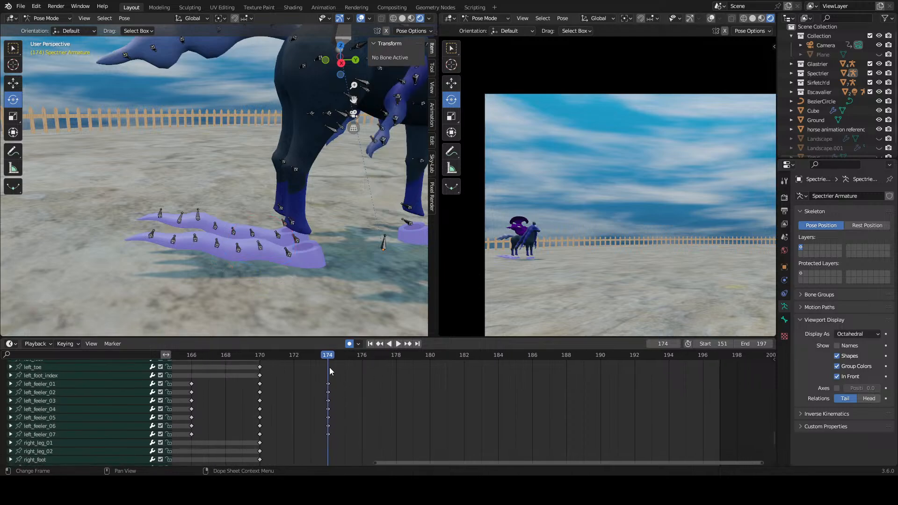
# Step: Go to frame 178 and rotate the fourth bones of both feelers to begin a new pose
pyautogui.moveTo(331, 359); pyautogui.dragTo(386, 363)
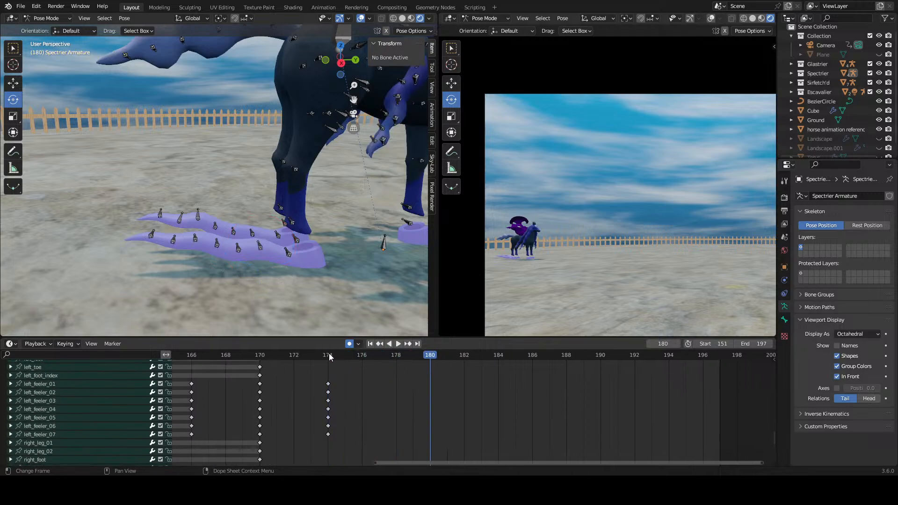
pyautogui.moveTo(329, 356); pyautogui.dragTo(375, 363)
pyautogui.moveTo(224, 235); pyautogui.dragTo(207, 194, button='middle')
pyautogui.moveTo(271, 355); pyautogui.dragTo(400, 370)
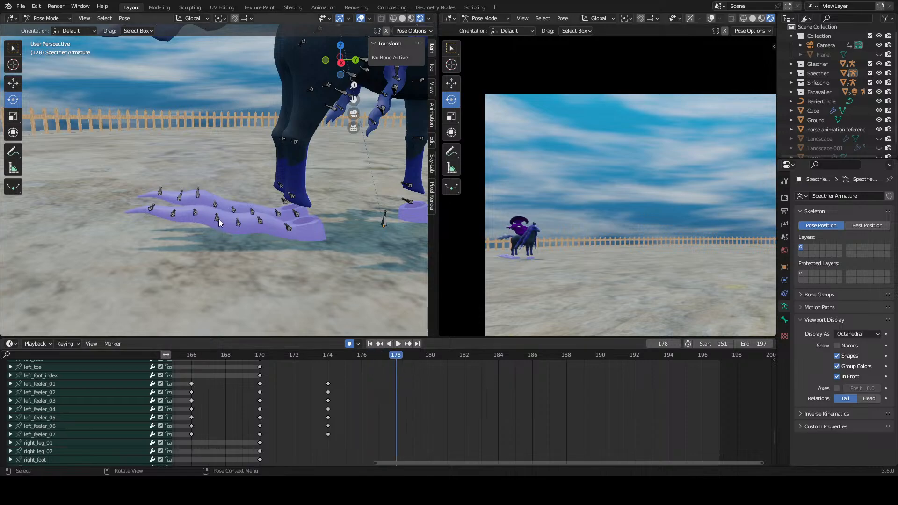
pyautogui.click(194, 210)
pyautogui.moveTo(240, 197); pyautogui.dragTo(250, 196)
pyautogui.moveTo(231, 187); pyautogui.dragTo(180, 213)
# Step: Rotate the fifth, sixth and seventh bones of both feelers at frame 178 so the tips curl upward
pyautogui.click(190, 210)
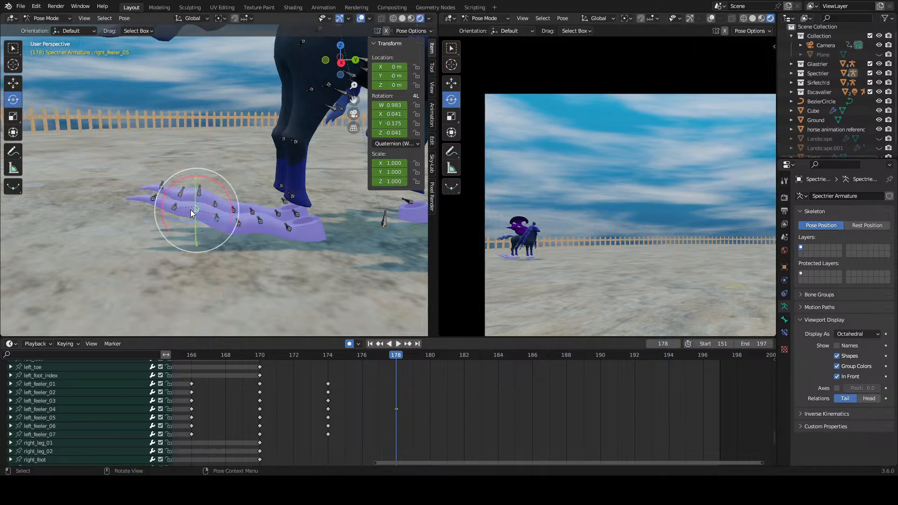
pyautogui.moveTo(229, 181); pyautogui.dragTo(206, 192)
pyautogui.click(200, 190)
pyautogui.click(170, 206)
pyautogui.click(182, 187)
pyautogui.click(158, 189)
pyautogui.click(170, 180)
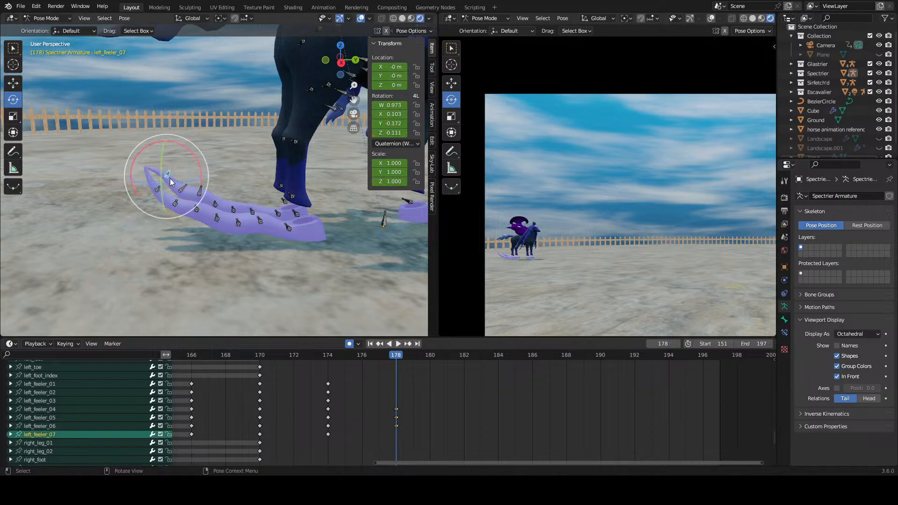
pyautogui.moveTo(195, 151); pyautogui.dragTo(229, 187)
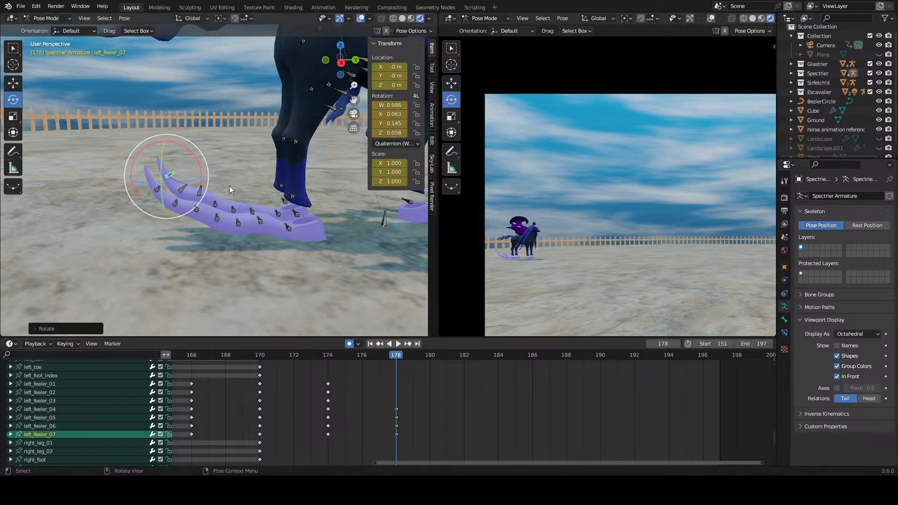
# Step: Preview the feeler motion up to frame 178 and re-rotate left_feeler_05 and left_feeler_06 there to arch the far feeler
pyautogui.click(420, 386)
pyautogui.moveTo(345, 357); pyautogui.dragTo(392, 380)
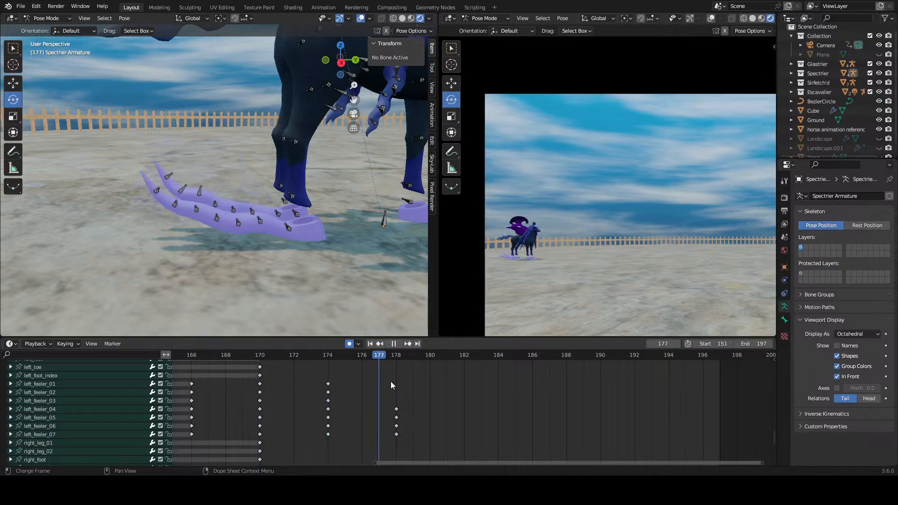
pyautogui.press('space')
pyautogui.click(200, 191)
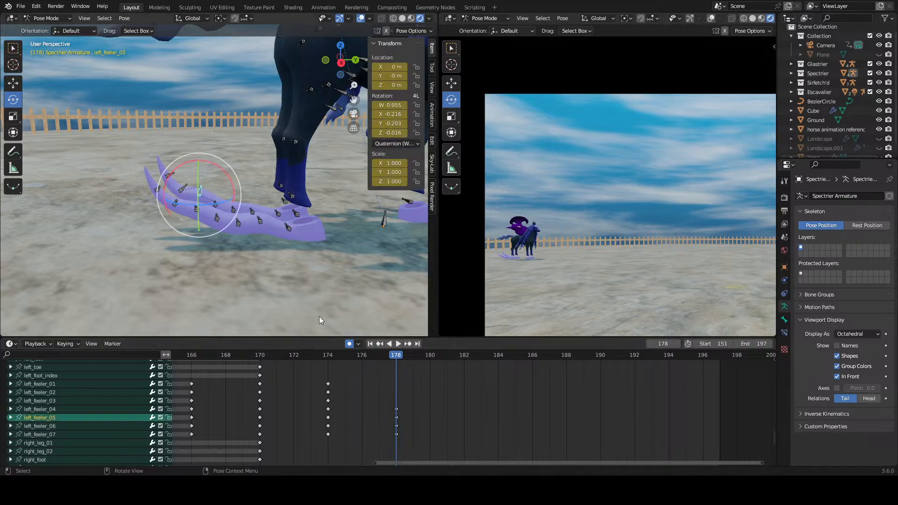
pyautogui.moveTo(328, 358); pyautogui.dragTo(399, 383)
pyautogui.moveTo(220, 164); pyautogui.dragTo(134, 143)
pyautogui.click(188, 182)
# Step: Rotate the left_feeler_07 tip bone at frame 178, undoing the unwanted attempts
pyautogui.click(165, 190)
pyautogui.moveTo(184, 162); pyautogui.dragTo(213, 190)
pyautogui.hotkey('ctrl', 'z')
pyautogui.moveTo(181, 161); pyautogui.dragTo(201, 165)
pyautogui.hotkey('ctrl', 'z')
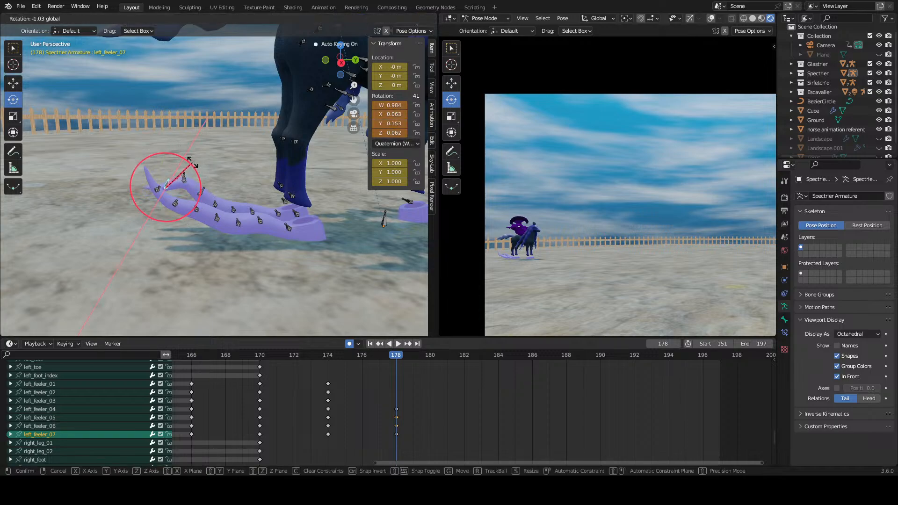
pyautogui.moveTo(193, 162); pyautogui.dragTo(193, 163)
# Step: Rotate the near feeler's bones from right_feeler_05 to right_feeler_07 at frame 178 to match the far feeler's arch
pyautogui.moveTo(388, 424); pyautogui.dragTo(378, 377, button='middle')
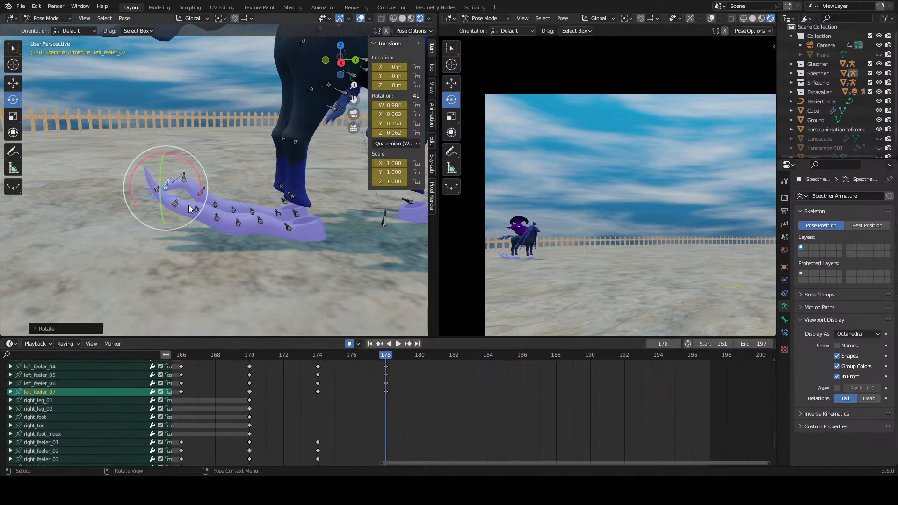
pyautogui.click(195, 208)
pyautogui.moveTo(230, 207); pyautogui.dragTo(167, 147)
pyautogui.click(180, 196)
pyautogui.click(197, 202)
pyautogui.moveTo(218, 178); pyautogui.dragTo(149, 149)
pyautogui.click(159, 189)
pyautogui.click(378, 379)
# Step: Go to frame 183 and rotate the fifth to seventh bones of both feelers into a new pose
pyautogui.moveTo(368, 357); pyautogui.dragTo(403, 371)
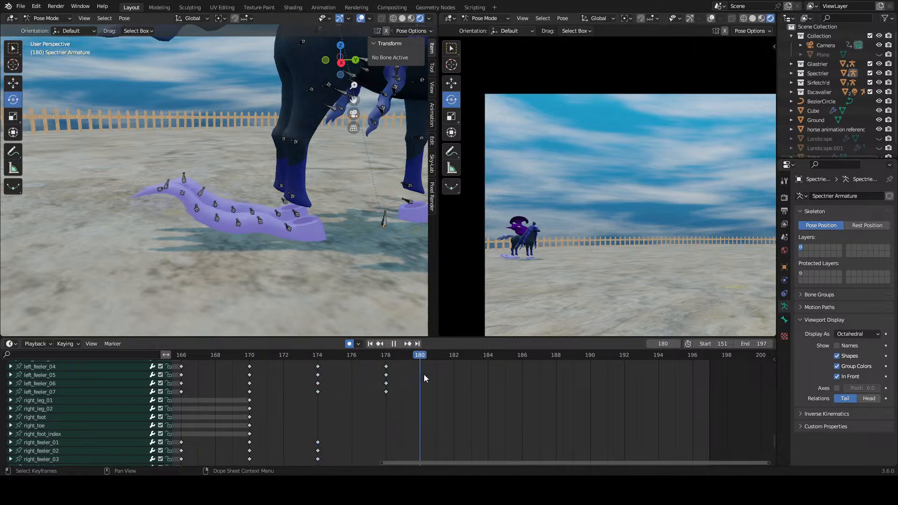
pyautogui.click(201, 207)
pyautogui.moveTo(201, 206)
pyautogui.mouseDown()
pyautogui.moveTo(182, 177)
pyautogui.moveTo(201, 186)
pyautogui.moveTo(215, 169)
pyautogui.moveTo(204, 198)
pyautogui.mouseUp()
pyautogui.click(194, 199)
pyautogui.click(183, 175)
pyautogui.click(199, 206)
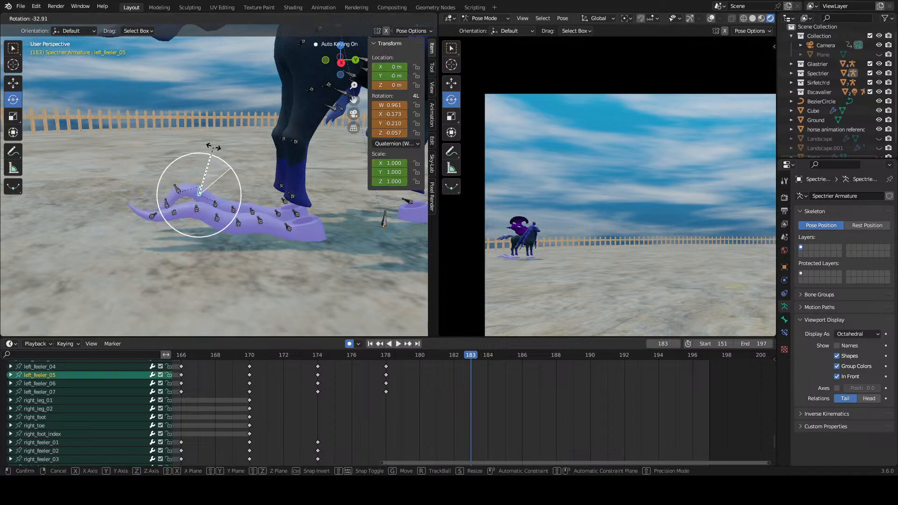
pyautogui.click(181, 187)
pyautogui.moveTo(182, 187); pyautogui.dragTo(161, 187)
pyautogui.click(162, 186)
pyautogui.moveTo(192, 158); pyautogui.dragTo(150, 125)
# Step: Preview the feeler motion and delete the feeler keyframes at frame 183
pyautogui.moveTo(473, 362); pyautogui.dragTo(311, 368)
pyautogui.press('space')
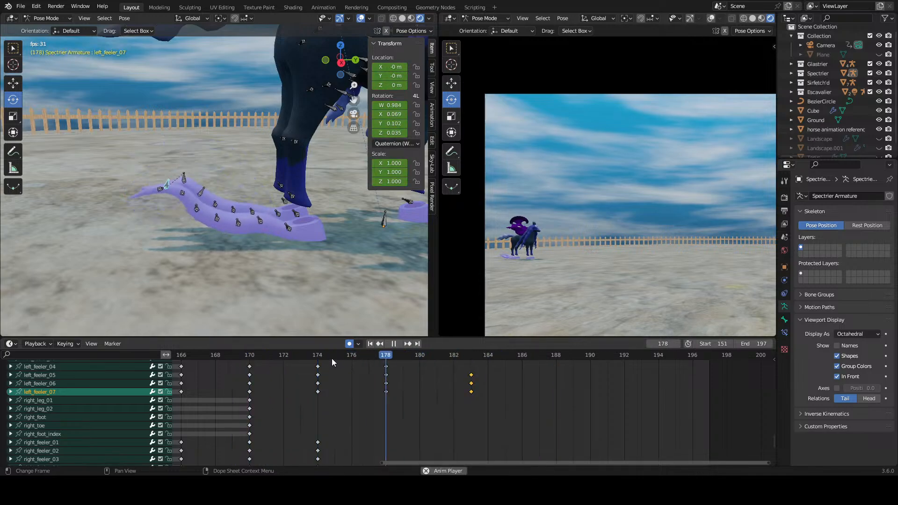
pyautogui.press('space')
pyautogui.click(331, 359)
pyautogui.moveTo(331, 359); pyautogui.dragTo(380, 364)
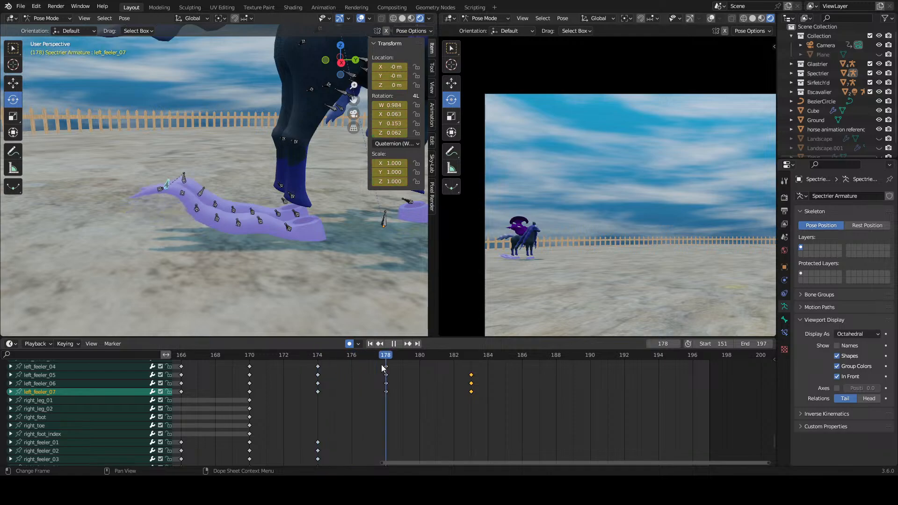
pyautogui.moveTo(503, 402); pyautogui.dragTo(462, 368)
pyautogui.moveTo(482, 417); pyautogui.dragTo(490, 358, button='middle')
pyautogui.scroll(-1, 494, 382)
pyautogui.moveTo(491, 416); pyautogui.dragTo(476, 436)
pyautogui.rightClick(476, 431)
pyautogui.click(476, 431)
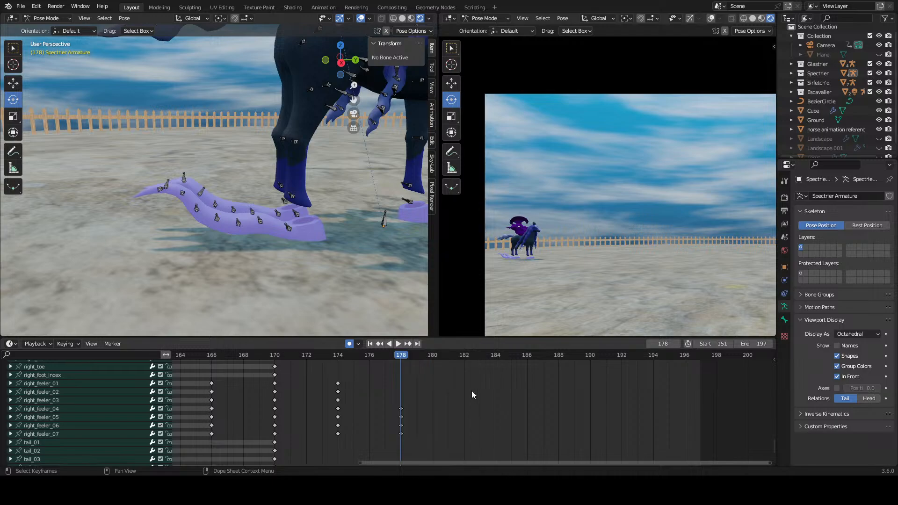
# Step: Rotate the right_feeler_02 bone at frame 178 to raise the near feeler slightly, undoing the first attempt
pyautogui.moveTo(472, 391); pyautogui.dragTo(479, 392, button='middle')
pyautogui.scroll(3, 478, 392)
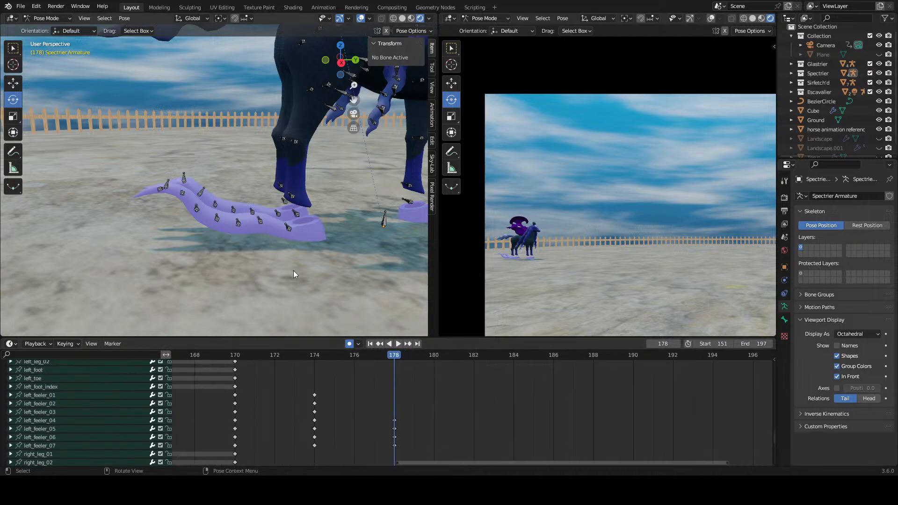
pyautogui.click(256, 223)
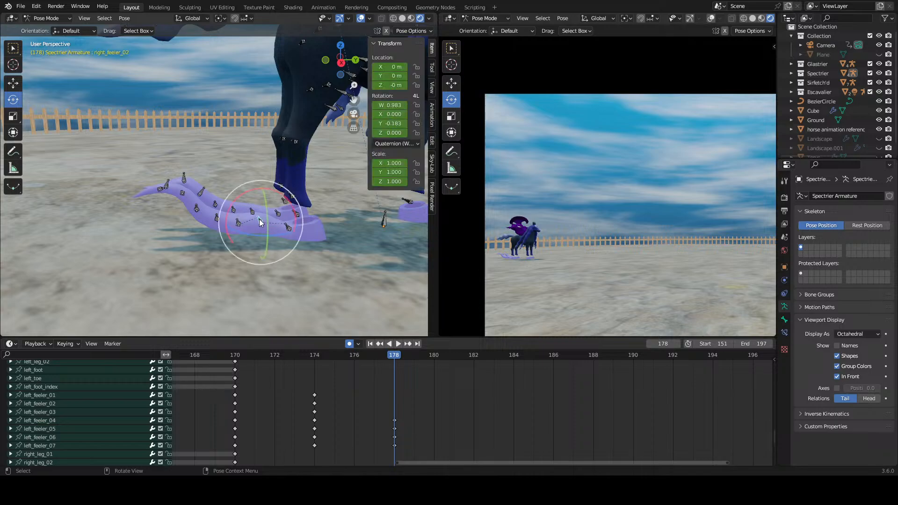
pyautogui.moveTo(282, 194); pyautogui.dragTo(295, 202)
pyautogui.click(253, 213)
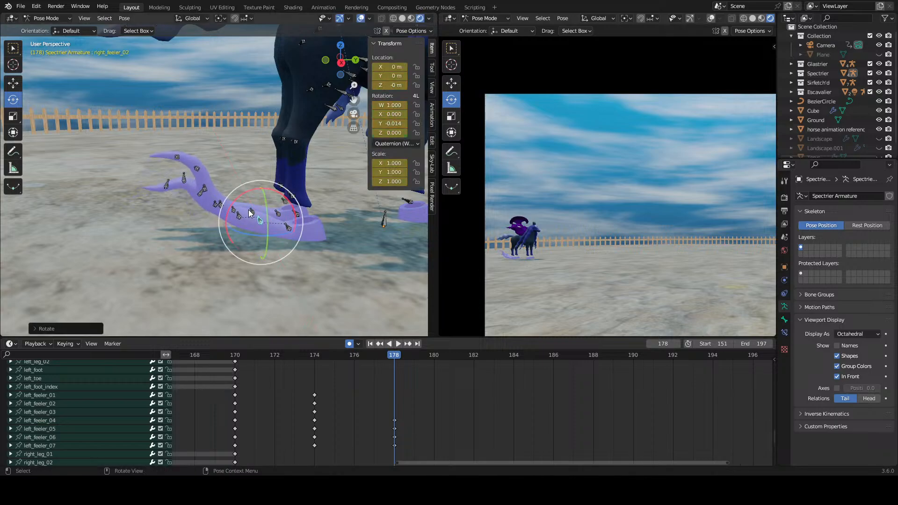
pyautogui.click(274, 204)
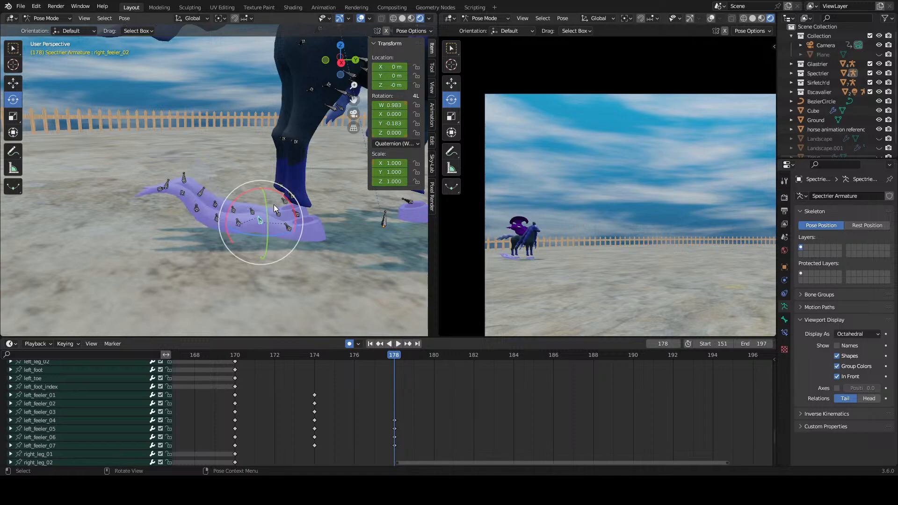
pyautogui.press('r')
pyautogui.click(277, 201)
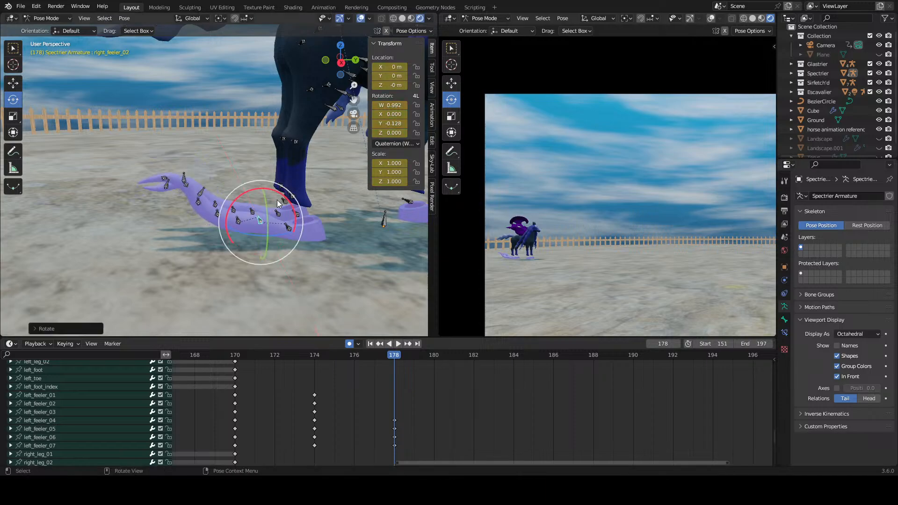
# Step: Rotate left_feeler_02 and the third and fourth bones of both feelers at frame 178 to lower their curves
pyautogui.click(255, 213)
pyautogui.moveTo(280, 188); pyautogui.dragTo(194, 188)
pyautogui.click(237, 217)
pyautogui.click(253, 199)
pyautogui.click(215, 224)
pyautogui.click(216, 205)
# Step: Adjust the rear bones up to left_feeler_07 at frame 178 and undo the last unwanted rotations
pyautogui.click(205, 194)
pyautogui.click(217, 200)
pyautogui.click(168, 205)
pyautogui.hotkey('ctrl', 'z')
pyautogui.hotkey('ctrl', 'z')
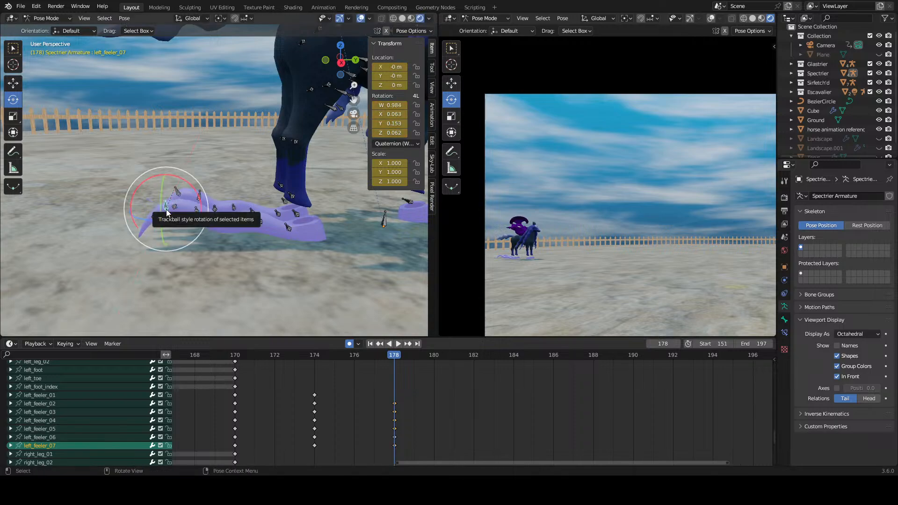
# Step: Rotate the sixth and seventh bones of both feelers at frame 178 so the tips bend downward
pyautogui.click(182, 206)
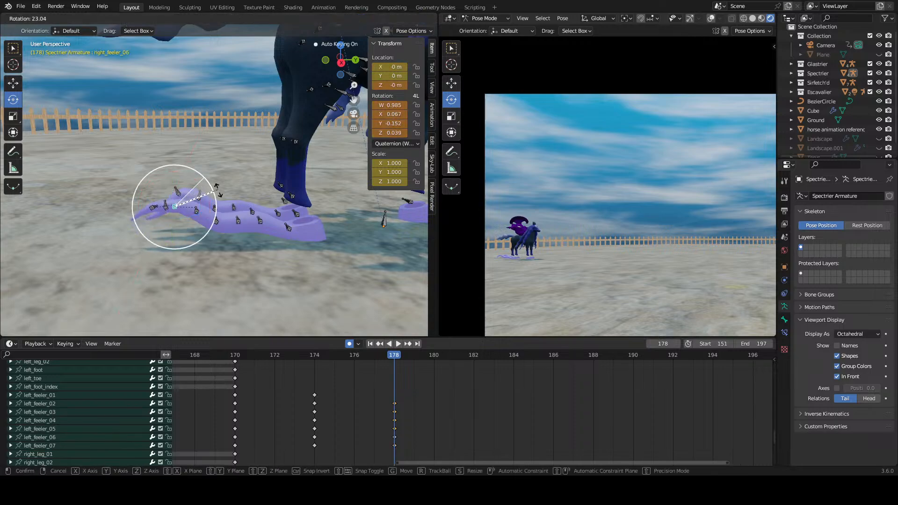
pyautogui.click(186, 195)
pyautogui.moveTo(199, 168); pyautogui.dragTo(218, 191)
pyautogui.click(157, 202)
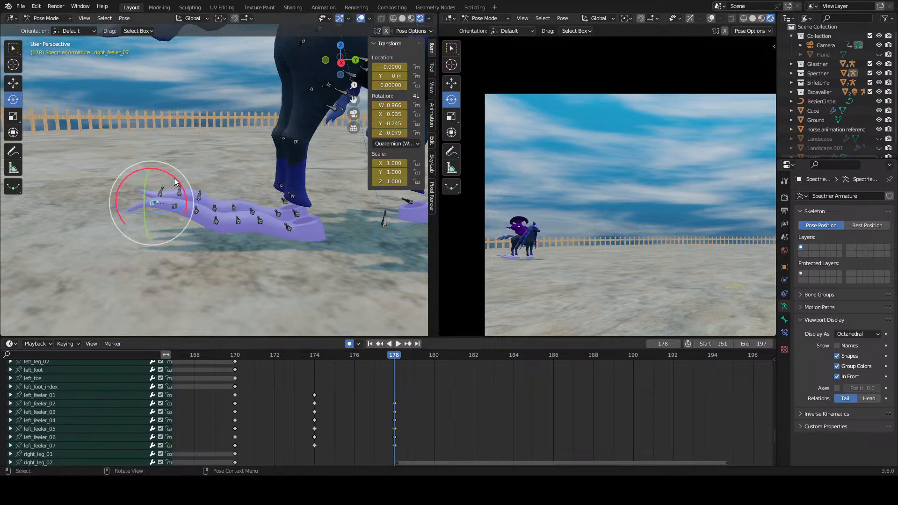
pyautogui.moveTo(159, 168); pyautogui.dragTo(174, 157)
pyautogui.click(159, 193)
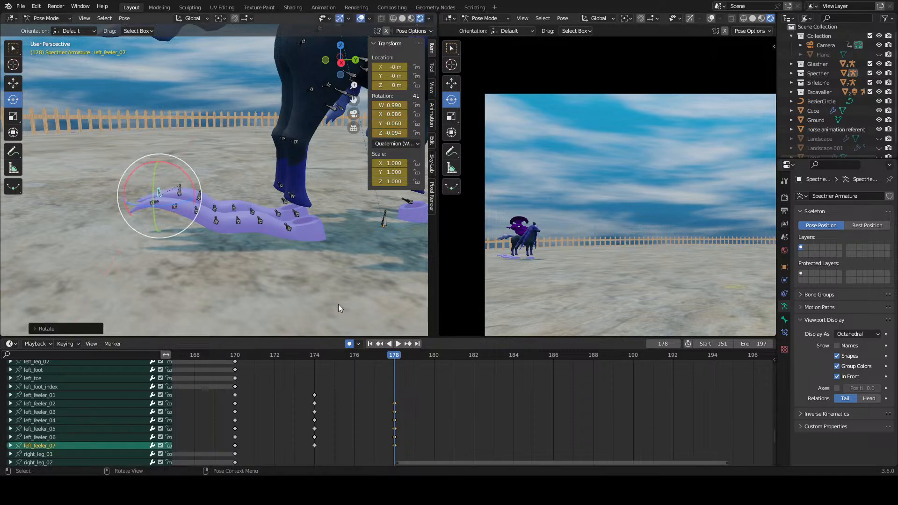
# Step: Play and scrub the feeler motion between frames 174 and 178 and inspect the near feeler's front bones
pyautogui.click(372, 363)
pyautogui.click(312, 355)
pyautogui.press('space')
pyautogui.moveTo(367, 367); pyautogui.dragTo(386, 396)
pyautogui.click(258, 224)
pyautogui.click(238, 220)
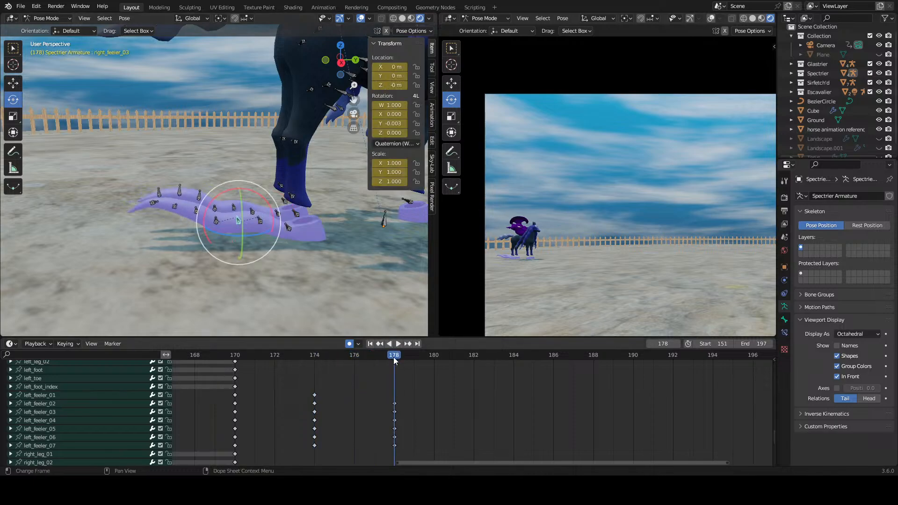
# Step: Go to frame 184 and rotate the second and third bones of both feelers for the next wave pose
pyautogui.press('space')
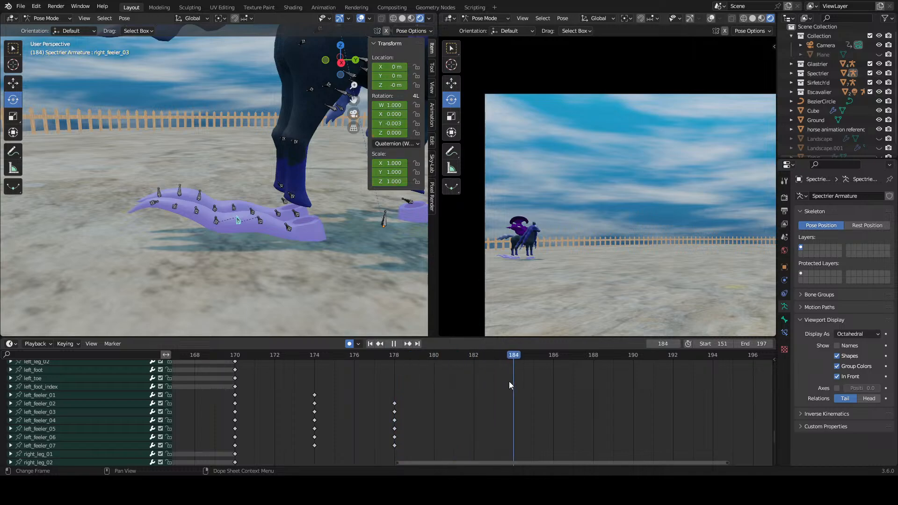
pyautogui.press('space')
pyautogui.click(259, 221)
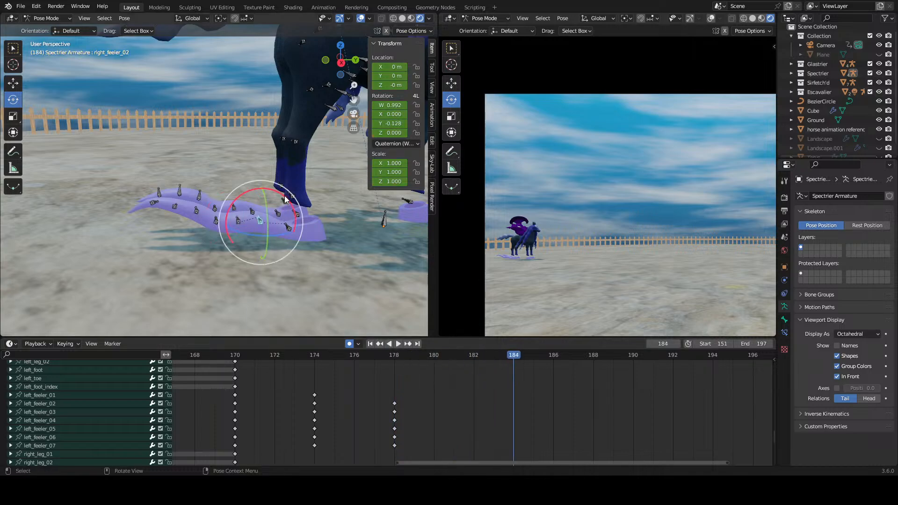
pyautogui.moveTo(275, 192); pyautogui.dragTo(201, 180)
pyautogui.click(237, 225)
pyautogui.click(252, 211)
pyautogui.click(233, 209)
# Step: Rotate the fourth to seventh bones of both feelers at frame 184 to continue the wave toward the tips
pyautogui.click(218, 221)
pyautogui.click(214, 209)
pyautogui.click(195, 214)
pyautogui.click(199, 202)
pyautogui.click(179, 203)
pyautogui.click(179, 192)
pyautogui.click(160, 200)
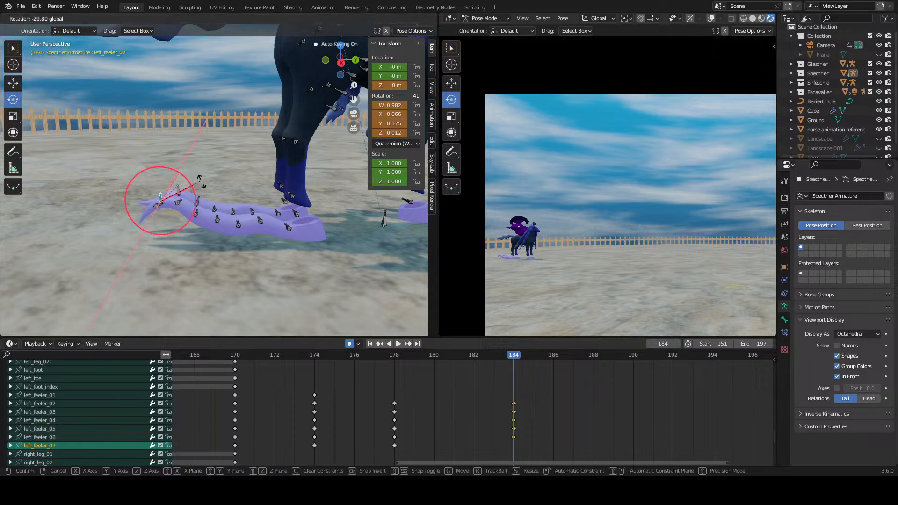
pyautogui.click(212, 197)
pyautogui.click(163, 209)
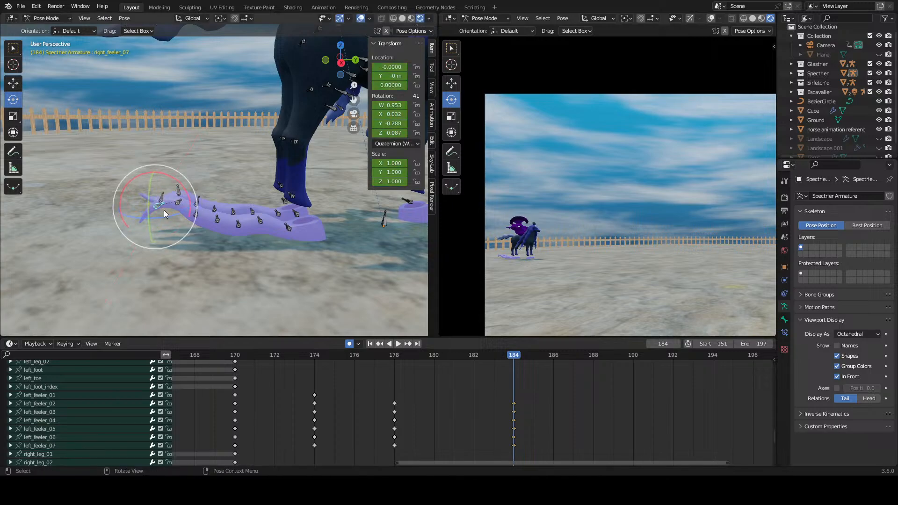
pyautogui.moveTo(180, 183); pyautogui.dragTo(207, 219)
# Step: Play the feeler motion from frame 170 and scrub through it with the whole horse in view
pyautogui.scroll(-2, 557, 440)
pyautogui.scroll(-4, 290, 284)
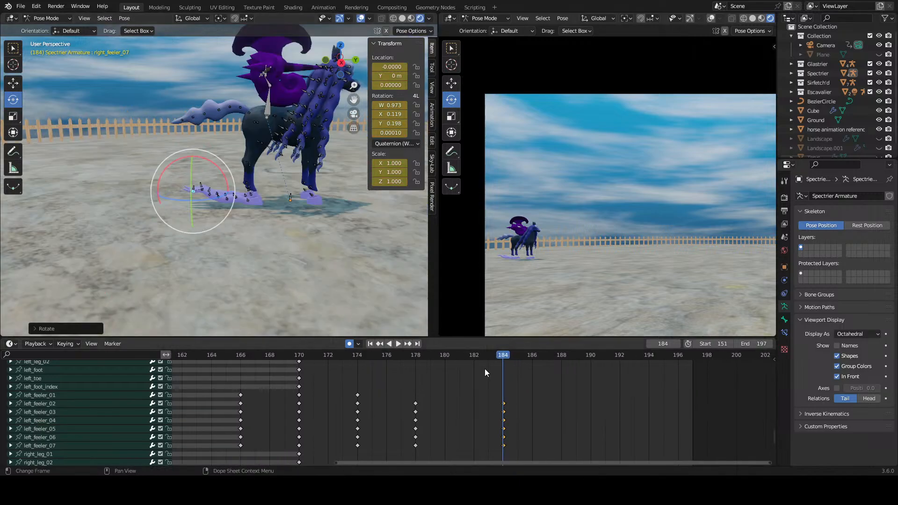
pyautogui.moveTo(588, 444); pyautogui.dragTo(565, 398, button='middle')
pyautogui.moveTo(487, 366); pyautogui.dragTo(283, 367)
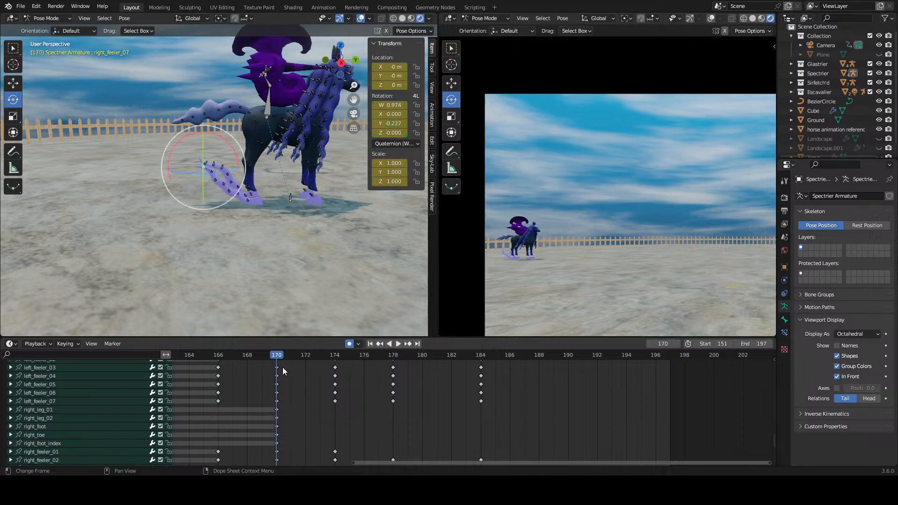
pyautogui.click(397, 342)
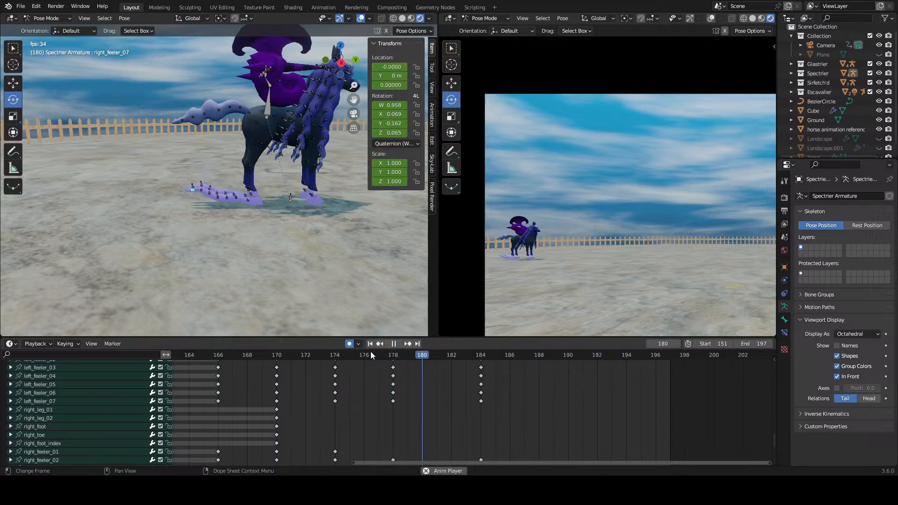
pyautogui.press('space')
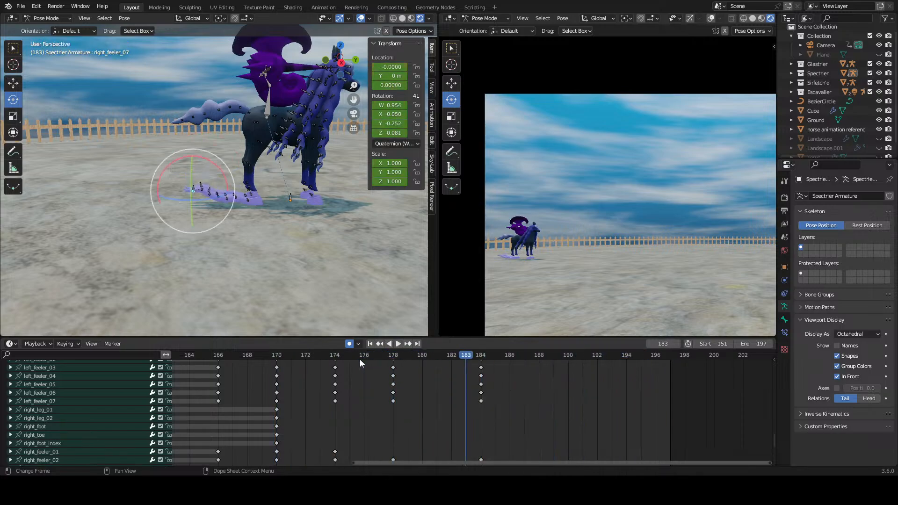
pyautogui.moveTo(360, 359); pyautogui.dragTo(375, 386)
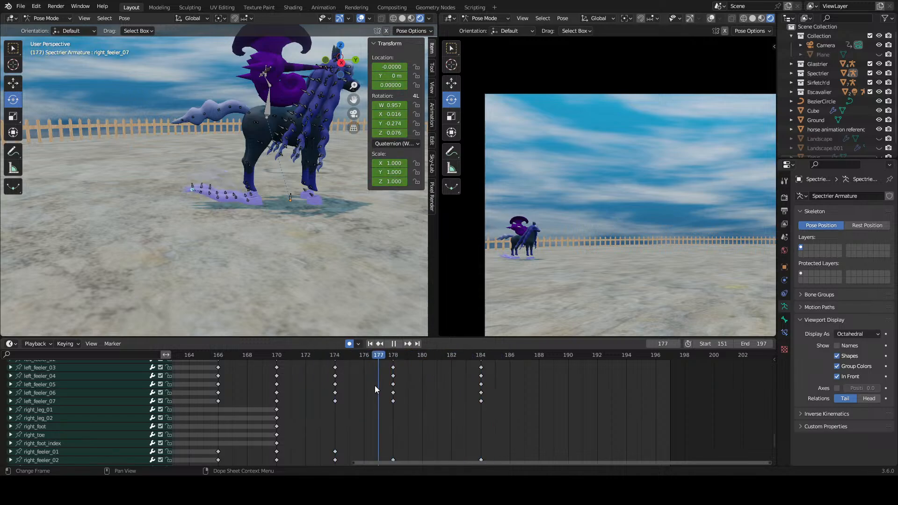
# Step: Duplicate both feelers' frame 178 keyframes to frame 190
pyautogui.moveTo(487, 379); pyautogui.dragTo(495, 402, button='middle')
pyautogui.click(504, 422)
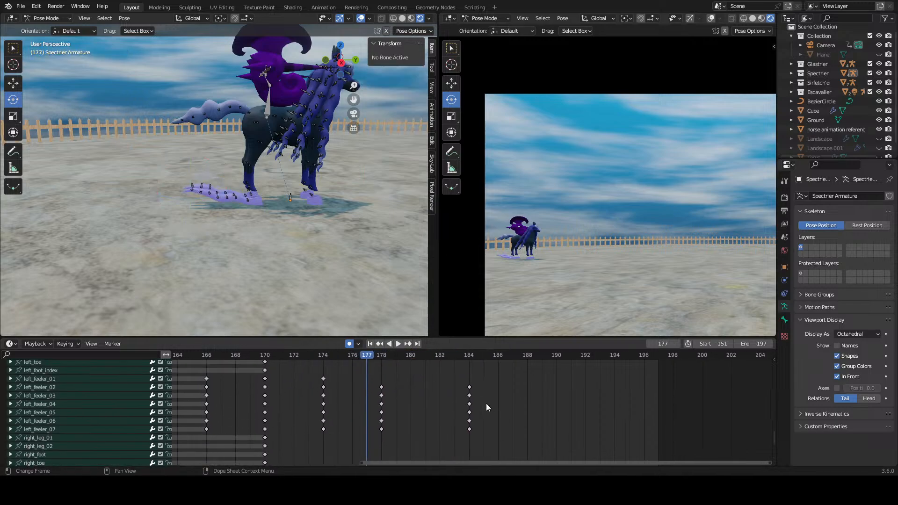
pyautogui.keyDown('shift'); pyautogui.moveTo(423, 383); pyautogui.dragTo(367, 435); pyautogui.keyUp('shift')
pyautogui.moveTo(404, 433); pyautogui.dragTo(415, 375, button='middle')
pyautogui.moveTo(421, 411); pyautogui.dragTo(429, 379, button='middle')
pyautogui.keyDown('shift'); pyautogui.moveTo(429, 388); pyautogui.dragTo(381, 453); pyautogui.keyUp('shift')
pyautogui.moveTo(429, 360); pyautogui.dragTo(399, 465, button='middle')
pyautogui.rightClick(376, 425)
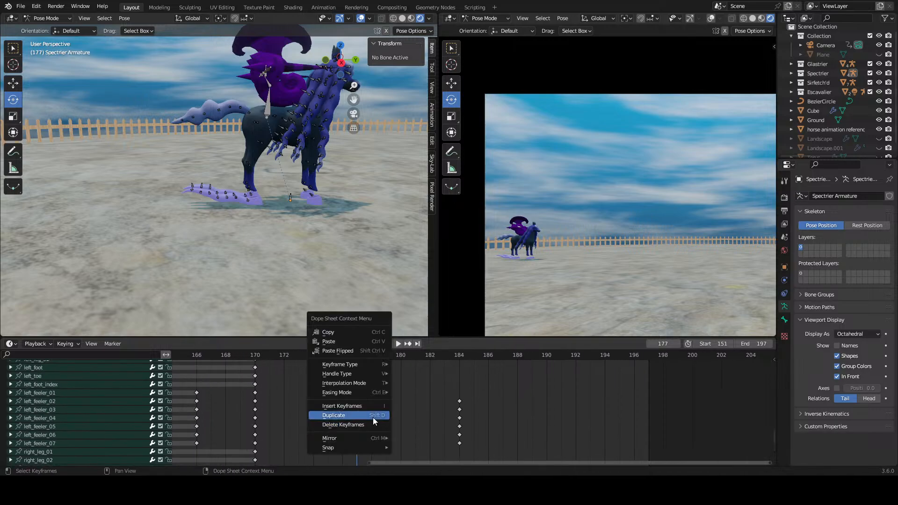
pyautogui.click(372, 418)
pyautogui.click(553, 435)
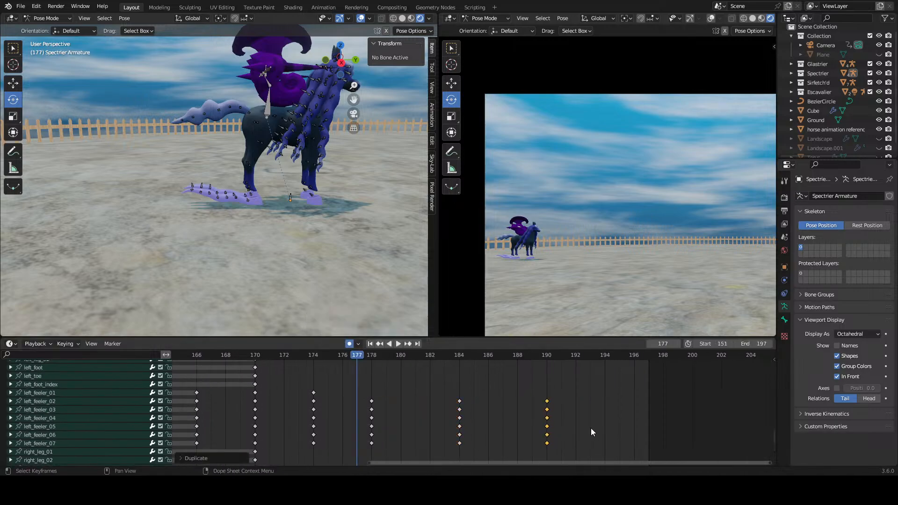
pyautogui.click(591, 428)
# Step: Hide the viewport overlays and play and scrub the feeler motion up close through frame 188
pyautogui.press('space')
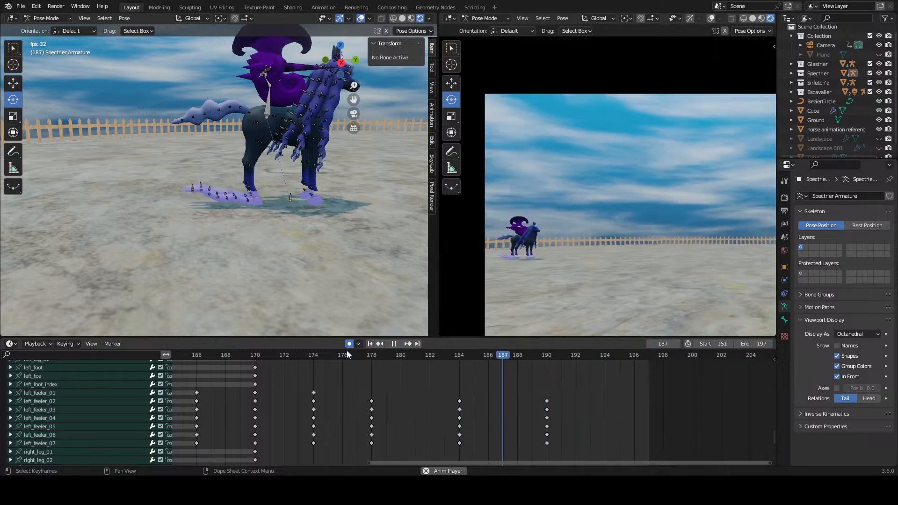
pyautogui.press('space')
pyautogui.scroll(5, 245, 200)
pyautogui.click(361, 19)
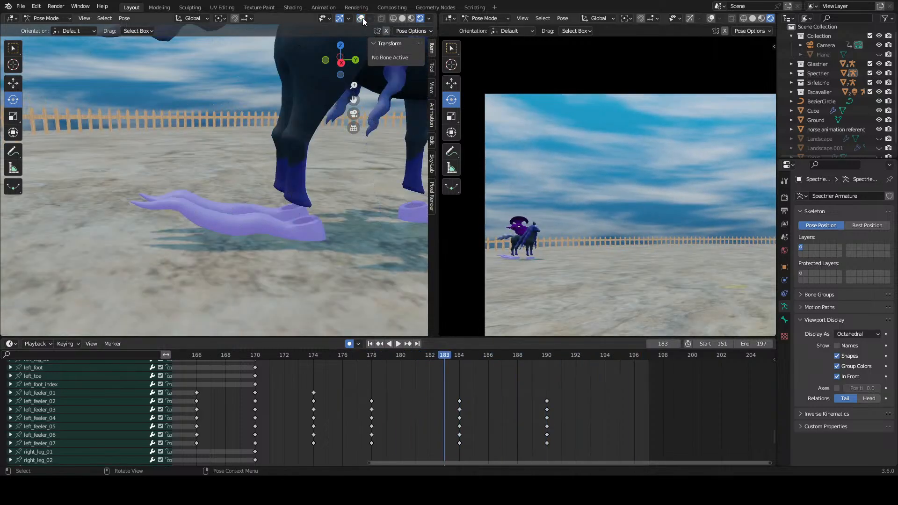
pyautogui.click(363, 354)
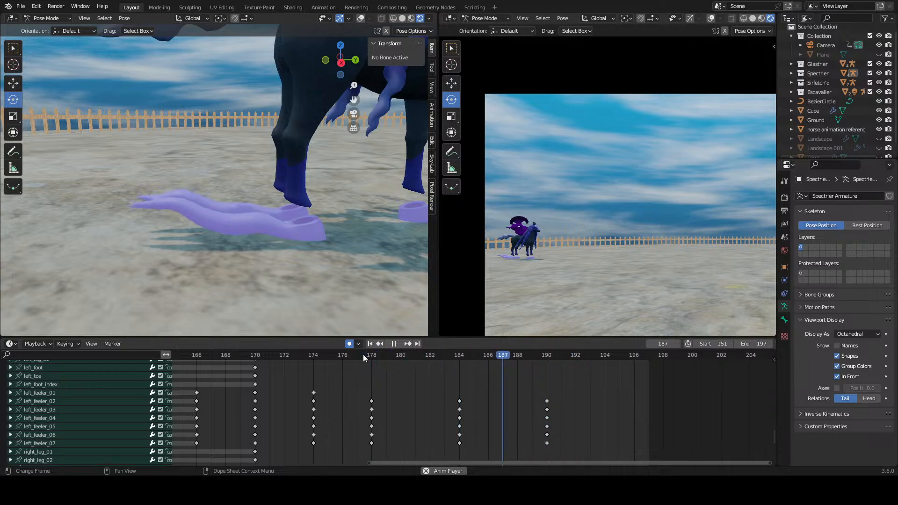
pyautogui.moveTo(363, 355); pyautogui.dragTo(518, 365)
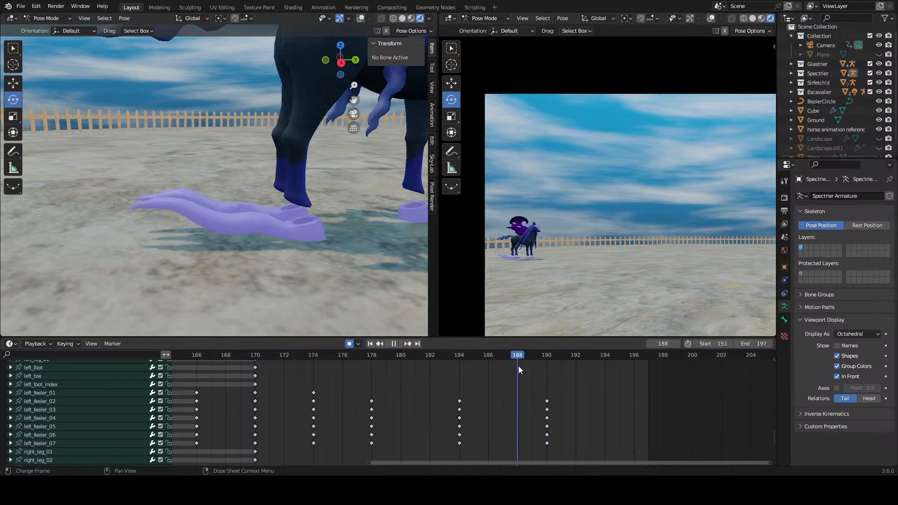
pyautogui.press('Escape')
# Step: Delete the keyframes at frame 190 from both feelers
pyautogui.moveTo(534, 396); pyautogui.dragTo(558, 444)
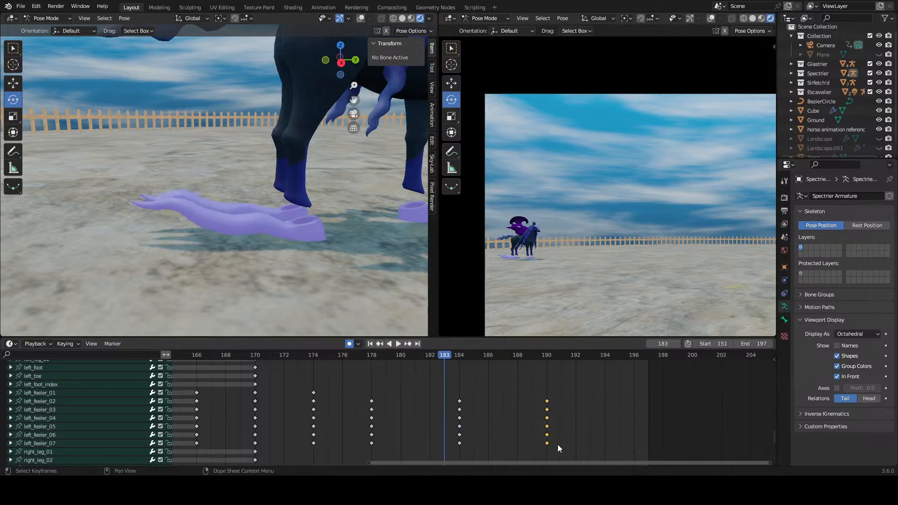
pyautogui.moveTo(558, 445); pyautogui.dragTo(559, 345, button='middle')
pyautogui.moveTo(564, 398); pyautogui.dragTo(535, 448)
pyautogui.rightClick(544, 443)
pyautogui.click(545, 442)
pyautogui.moveTo(502, 390); pyautogui.dragTo(532, 441, button='middle')
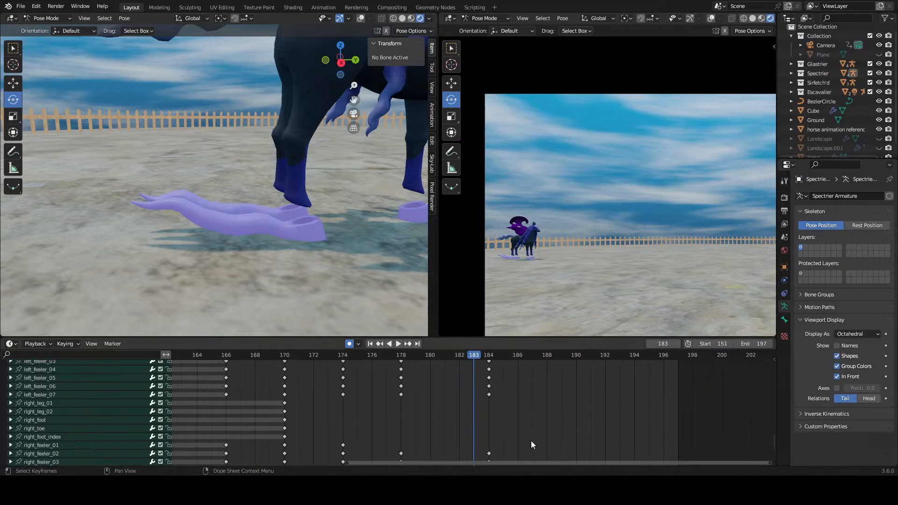
# Step: Go to frame 184 and rotate left_feeler_01 and right_feeler_01 to lower both feelers
pyautogui.moveTo(401, 353); pyautogui.dragTo(491, 368)
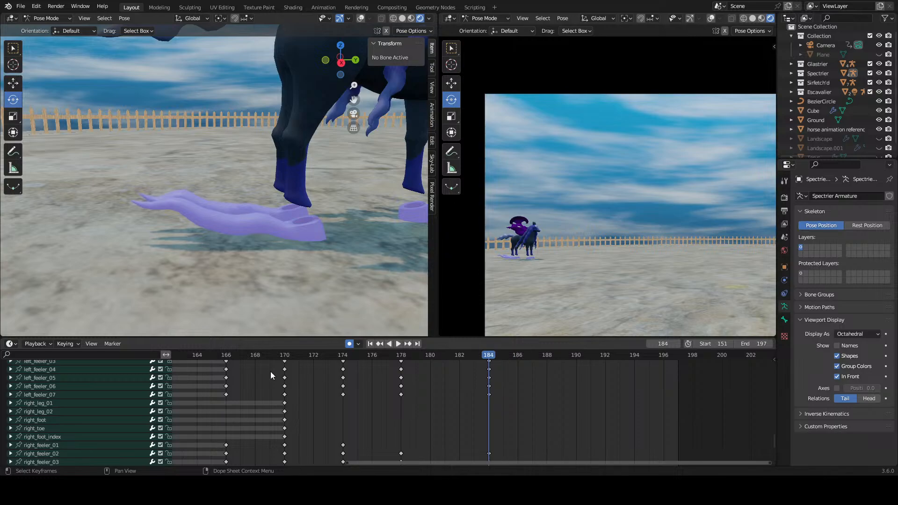
pyautogui.scroll(3, 77, 391)
pyautogui.click(71, 380)
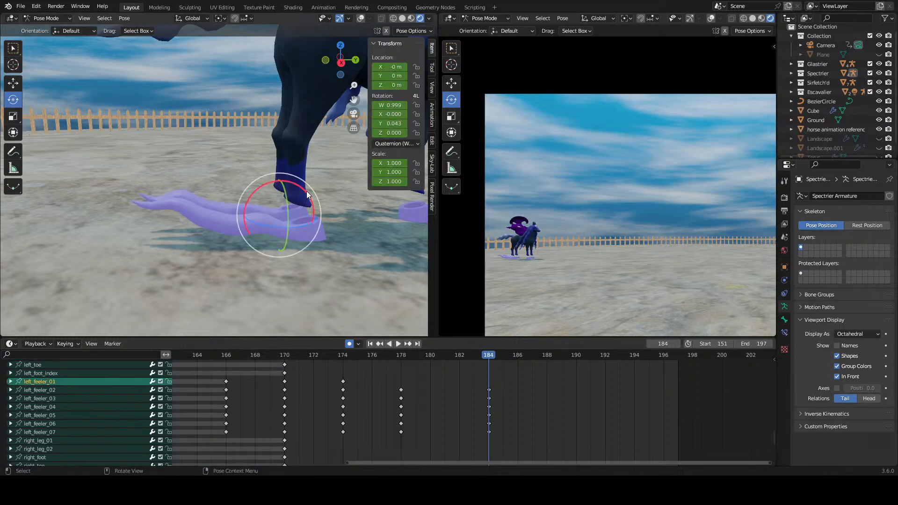
pyautogui.moveTo(307, 191); pyautogui.dragTo(312, 194)
pyautogui.scroll(-3, 76, 456)
pyautogui.click(66, 426)
pyautogui.scroll(1, 457, 388)
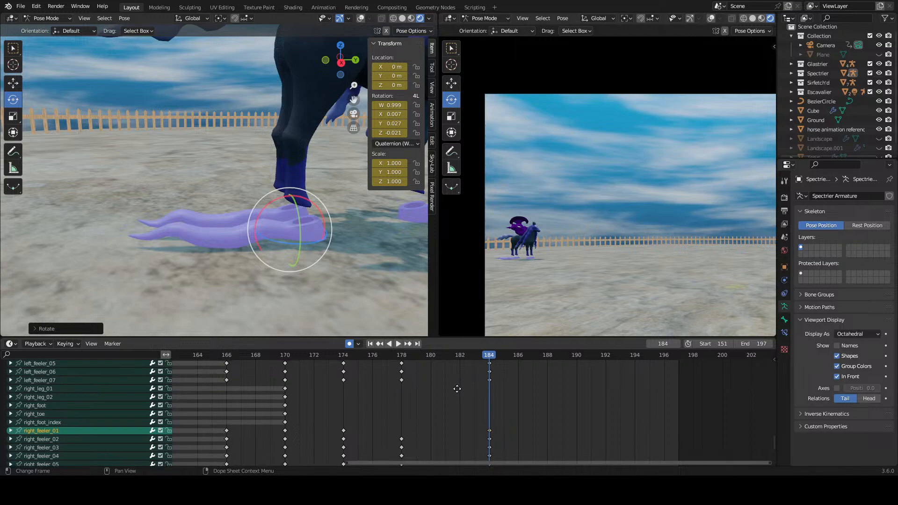
# Step: Duplicate the first bone's frame 174 keyframe to frame 178 on both feelers and scrub the motion
pyautogui.moveTo(457, 389)
pyautogui.mouseDown(button='middle')
pyautogui.moveTo(451, 425)
pyautogui.moveTo(445, 385)
pyautogui.mouseUp(button='middle')
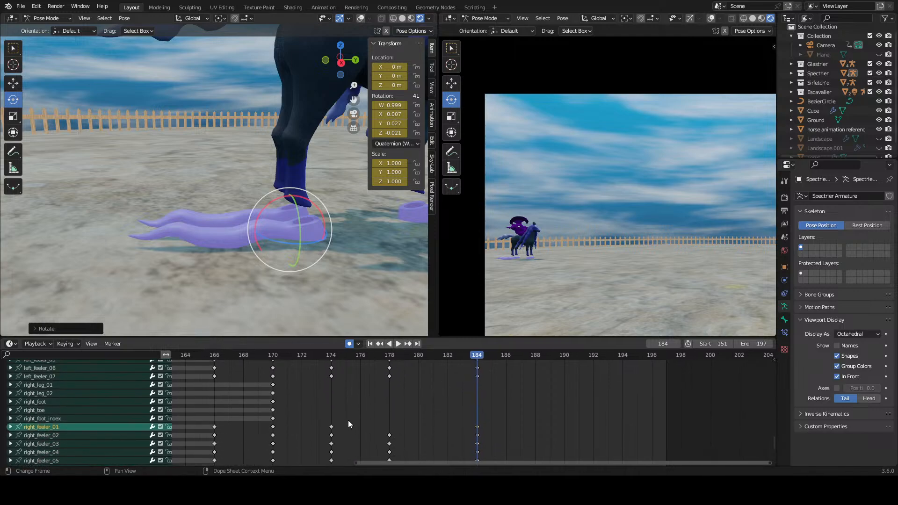
pyautogui.click(331, 427)
pyautogui.rightClick(331, 427)
pyautogui.click(331, 428)
pyautogui.click(390, 437)
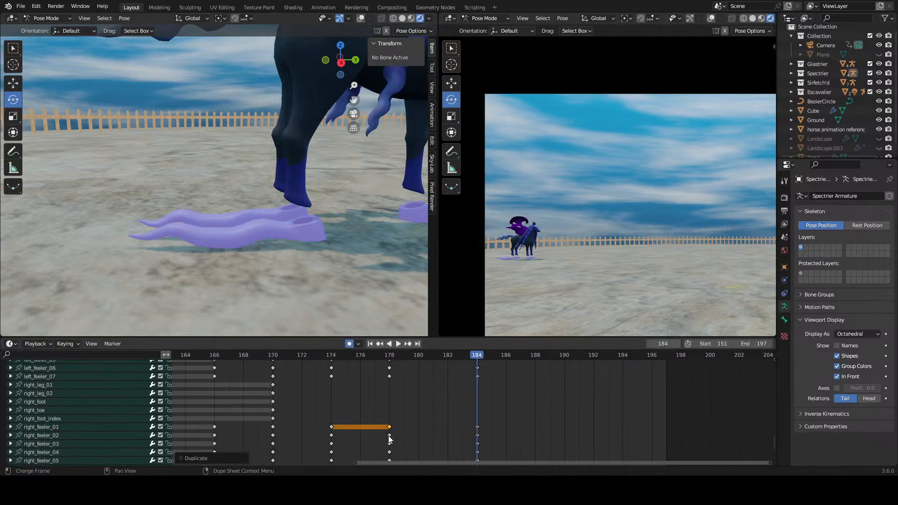
pyautogui.scroll(5, 401, 437)
pyautogui.click(332, 397)
pyautogui.press('g')
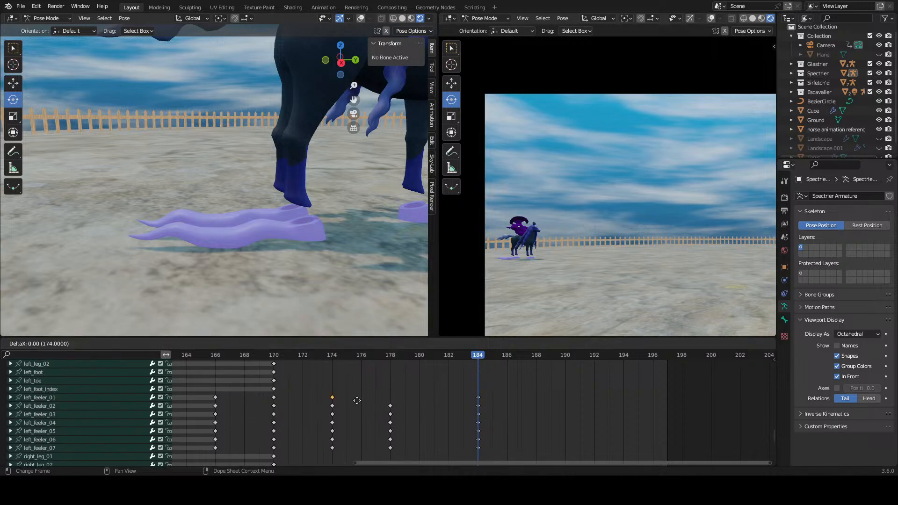
pyautogui.click(390, 398)
pyautogui.click(350, 370)
pyautogui.click(329, 356)
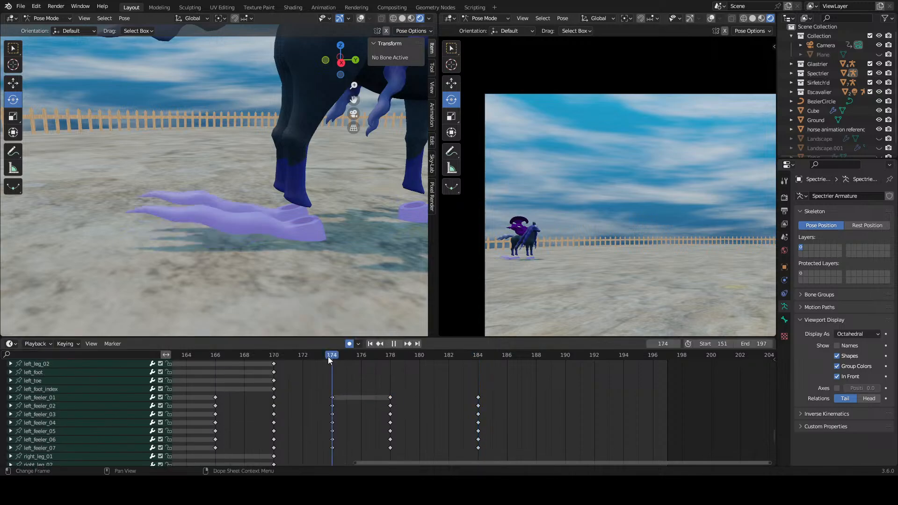
pyautogui.moveTo(328, 356); pyautogui.dragTo(469, 362)
# Step: Delete the first-bone keyframes at frames 184 and 178 from both feelers
pyautogui.rightClick(475, 398)
pyautogui.click(476, 399)
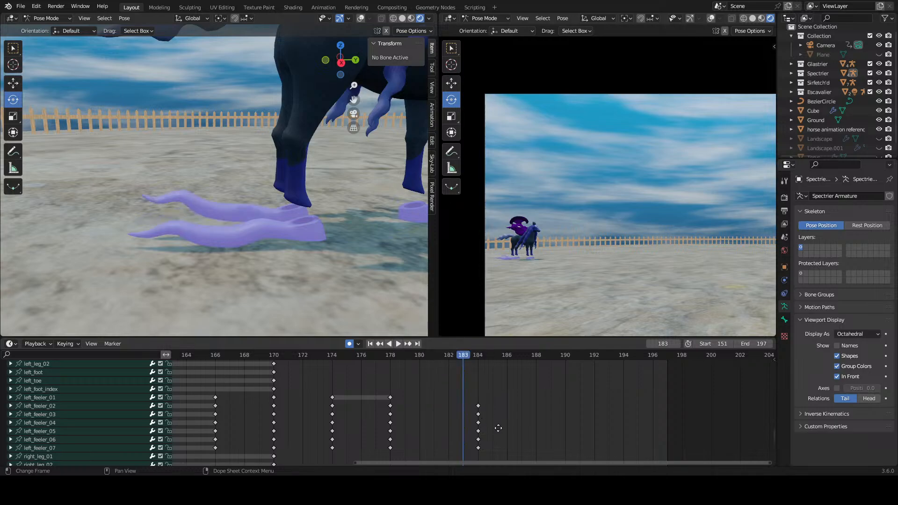
pyautogui.scroll(-6, 499, 418)
pyautogui.rightClick(482, 385)
pyautogui.click(483, 386)
pyautogui.moveTo(479, 382); pyautogui.dragTo(498, 432, button='middle')
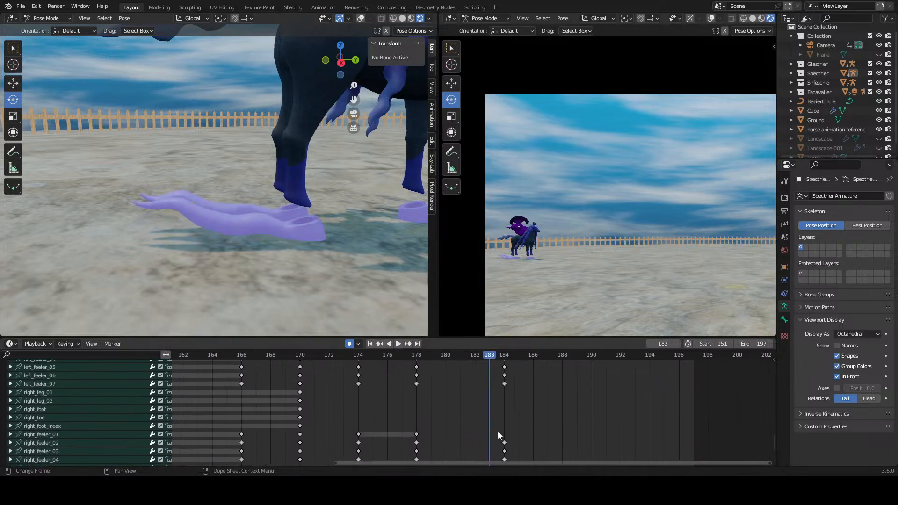
pyautogui.moveTo(407, 402); pyautogui.dragTo(448, 408, button='middle')
pyautogui.click(431, 387)
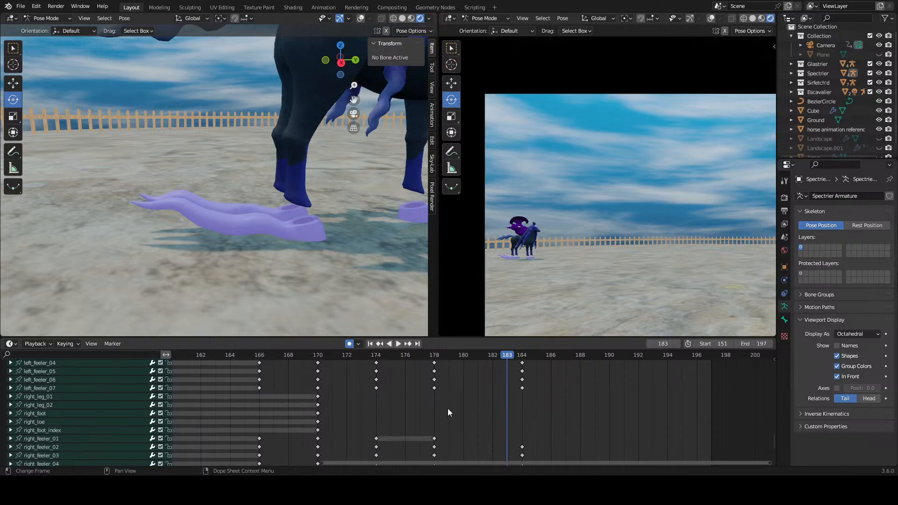
pyautogui.click(435, 439)
pyautogui.rightClick(435, 439)
pyautogui.click(435, 439)
# Step: Play the feeler motion from around frame 170 and scrub to frame 178 to check the pose
pyautogui.click(300, 354)
pyautogui.press('space')
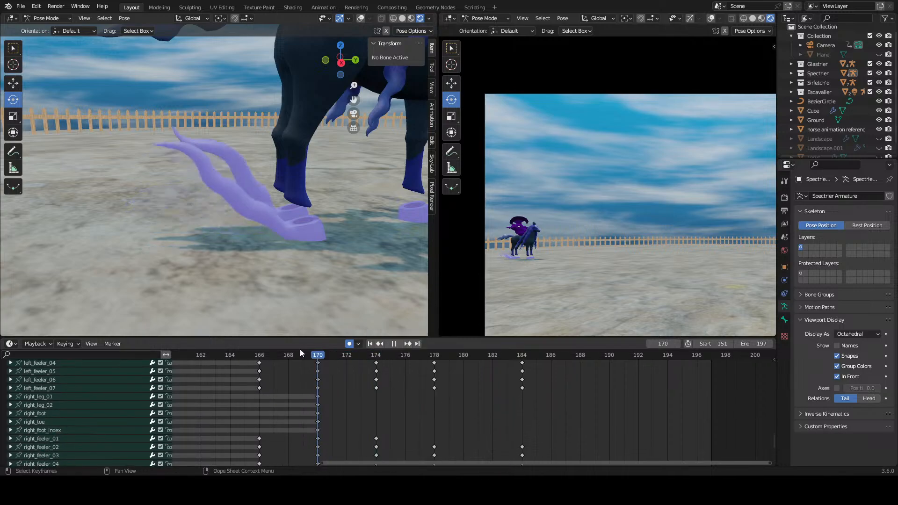
pyautogui.moveTo(447, 347)
pyautogui.mouseDown()
pyautogui.moveTo(532, 347)
pyautogui.moveTo(368, 348)
pyautogui.moveTo(538, 355)
pyautogui.moveTo(373, 358)
pyautogui.moveTo(440, 359)
pyautogui.mouseUp()
# Step: Delete the frame 184 keyframes of both feelers
pyautogui.scroll(2, 468, 383)
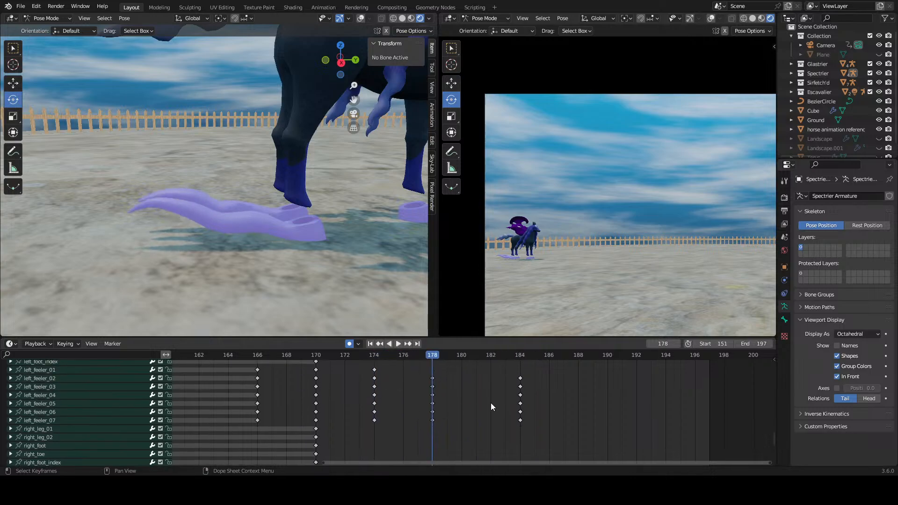
pyautogui.moveTo(533, 375); pyautogui.dragTo(506, 420)
pyautogui.scroll(-1, 534, 384)
pyautogui.rightClick(520, 439)
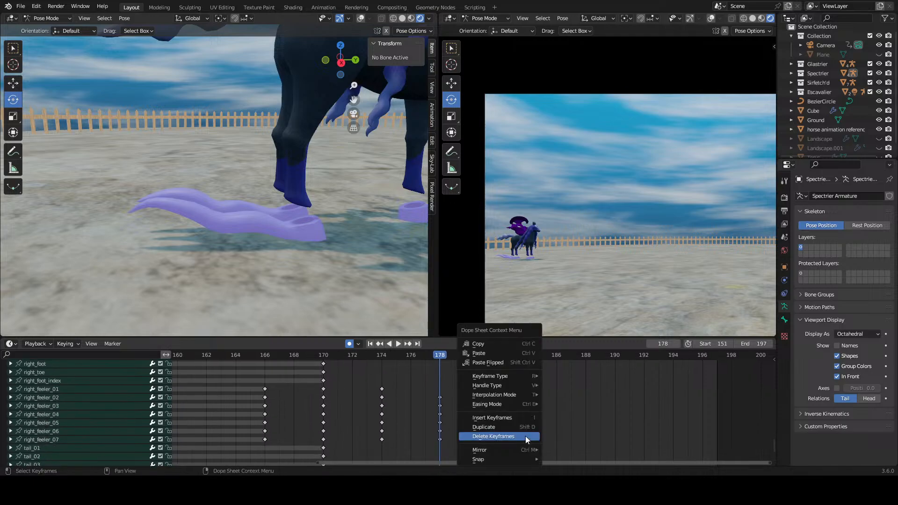
pyautogui.click(526, 436)
# Step: Duplicate the frame 174 keyframes of both feelers' second to seventh bones to frame 184
pyautogui.moveTo(409, 385); pyautogui.dragTo(401, 414, button='middle')
pyautogui.moveTo(397, 399); pyautogui.dragTo(358, 445)
pyautogui.moveTo(372, 428); pyautogui.dragTo(388, 343, button='middle')
pyautogui.keyDown('shift'); pyautogui.moveTo(399, 417); pyautogui.dragTo(345, 463); pyautogui.keyUp('shift')
pyautogui.moveTo(374, 445); pyautogui.dragTo(380, 419, button='middle')
pyautogui.rightClick(390, 417)
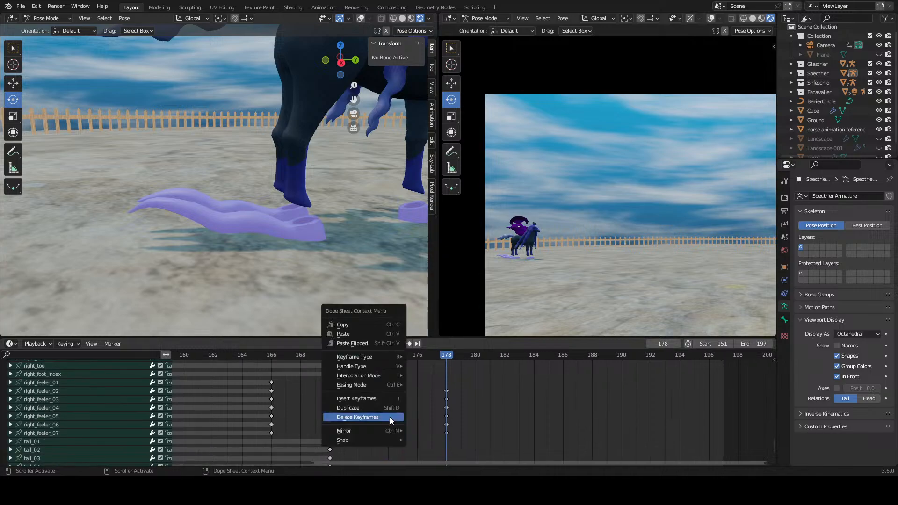
pyautogui.click(390, 411)
pyautogui.click(529, 417)
pyautogui.click(514, 407)
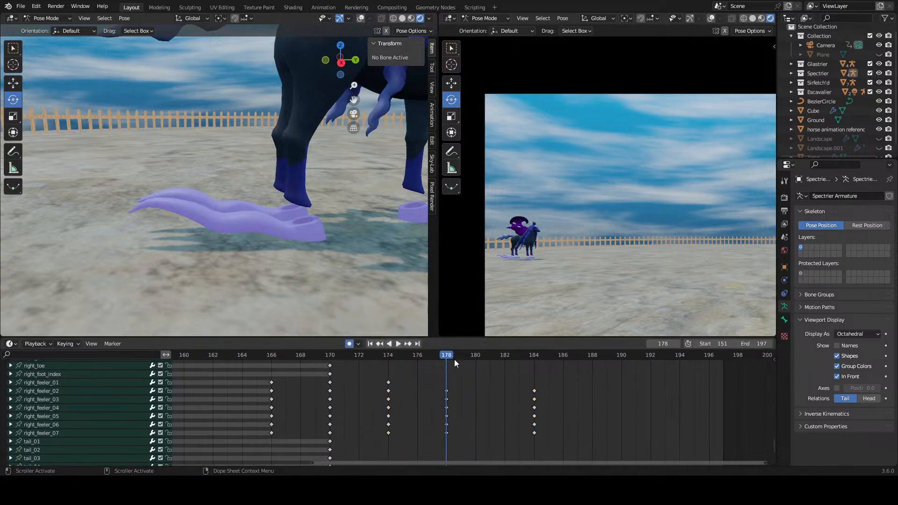
# Step: Play the feeler motion from frame 174 to check the repeated wave pose
pyautogui.moveTo(454, 359); pyautogui.dragTo(387, 366)
pyautogui.press('space')
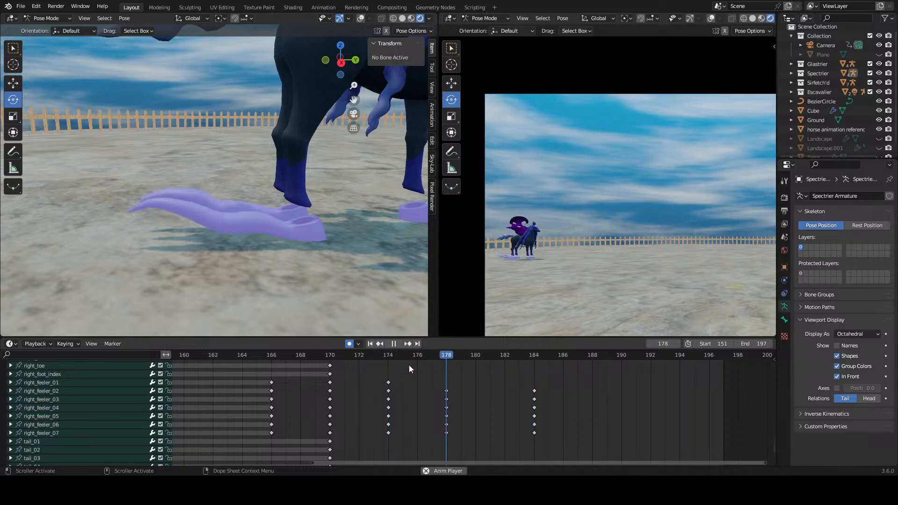
pyautogui.press('space')
# Step: Move both feelers' frame 184 keyframes two frames earlier to frame 182
pyautogui.moveTo(462, 387); pyautogui.dragTo(447, 431, button='middle')
pyautogui.scroll(-4, 486, 406)
pyautogui.moveTo(522, 374); pyautogui.dragTo(507, 428, button='middle')
pyautogui.moveTo(519, 366); pyautogui.dragTo(471, 434)
pyautogui.moveTo(498, 439); pyautogui.dragTo(503, 396, button='middle')
pyautogui.moveTo(525, 409); pyautogui.dragTo(489, 461)
pyautogui.moveTo(509, 437); pyautogui.dragTo(513, 424, button='middle')
pyautogui.press('g')
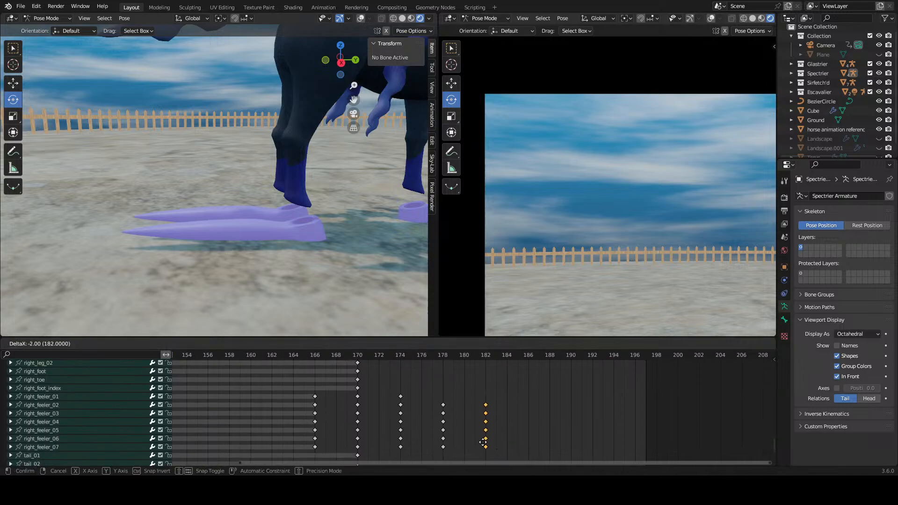
pyautogui.click(484, 441)
# Step: Duplicate both feelers' frame 178 keyframes to frame 186 and play the motion from frame 170
pyautogui.moveTo(434, 378); pyautogui.dragTo(407, 387, button='middle')
pyautogui.moveTo(437, 362); pyautogui.dragTo(461, 445)
pyautogui.moveTo(454, 453); pyautogui.dragTo(451, 386, button='middle')
pyautogui.keyDown('shift'); pyautogui.moveTo(445, 388); pyautogui.dragTo(458, 448); pyautogui.keyUp('shift')
pyautogui.moveTo(451, 362); pyautogui.dragTo(448, 467, button='middle')
pyautogui.rightClick(451, 431)
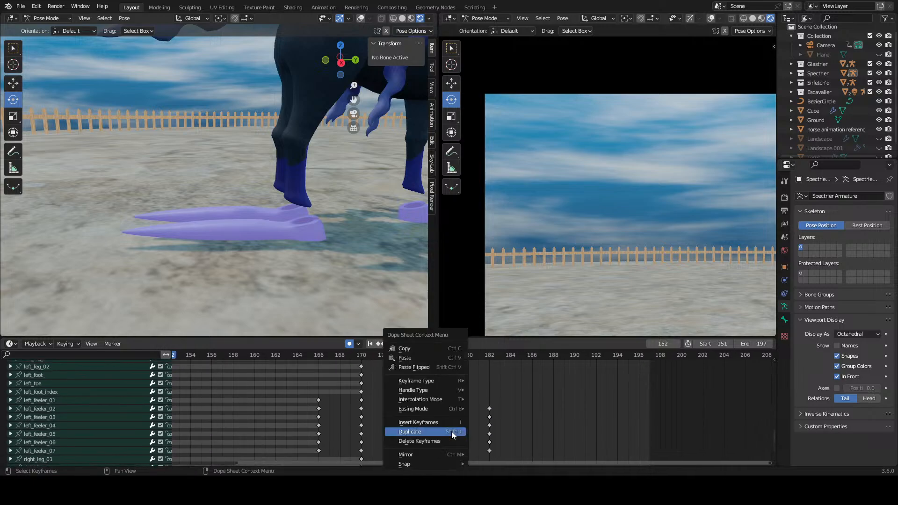
pyautogui.click(451, 431)
pyautogui.click(536, 437)
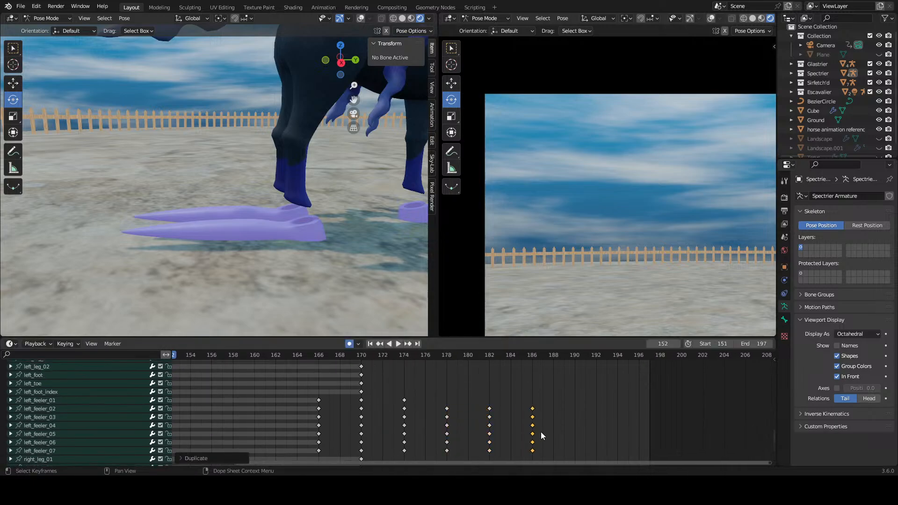
pyautogui.click(368, 356)
pyautogui.press('space')
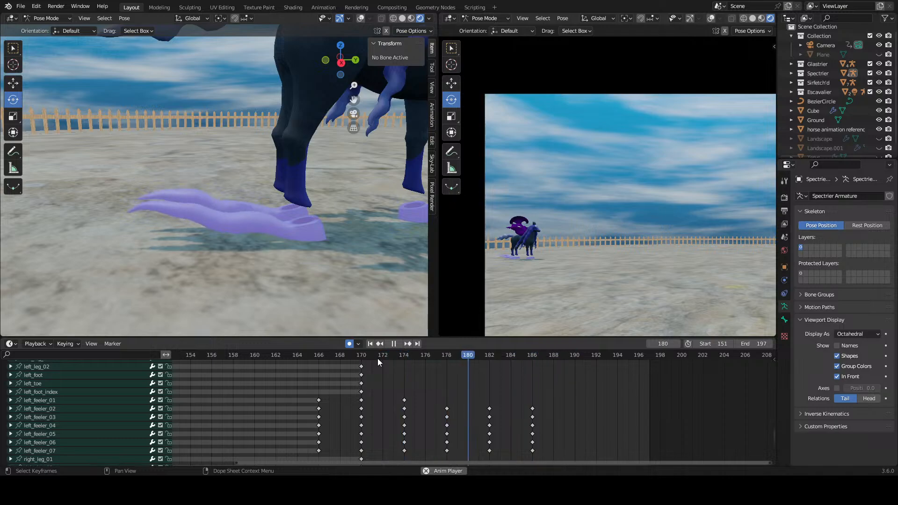
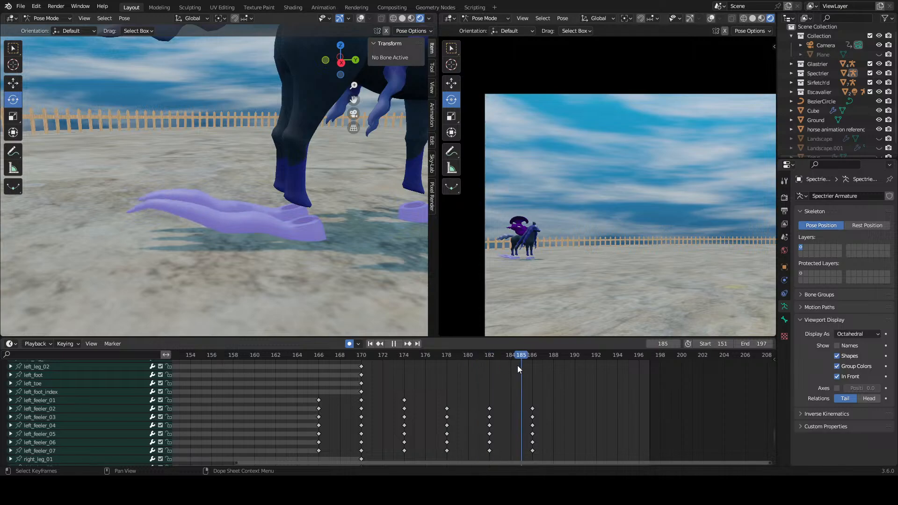
# Step: Move both feelers' keyframes at frames 178, 182 and 186 three frames later and set the scene's end frame to 219
pyautogui.press('space')
pyautogui.scroll(-1, 533, 416)
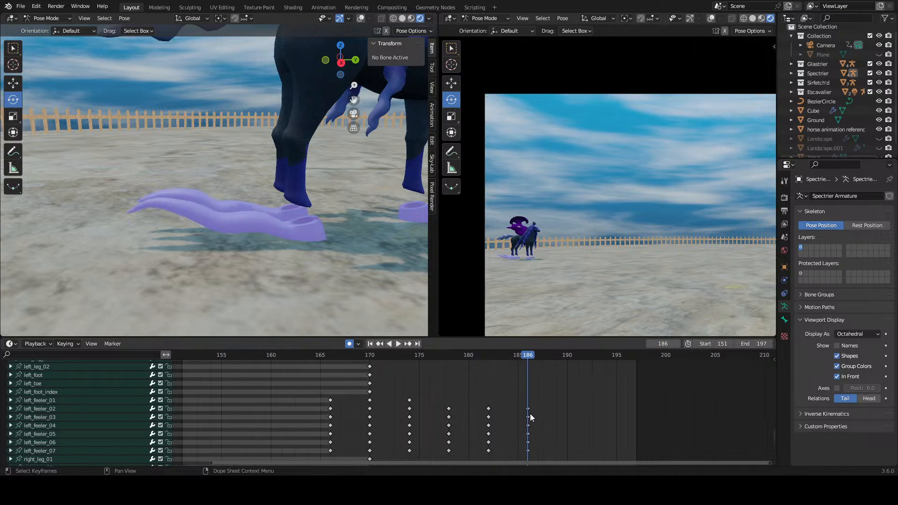
pyautogui.scroll(-4, 534, 411)
pyautogui.moveTo(546, 368); pyautogui.dragTo(440, 424)
pyautogui.scroll(-5, 528, 377)
pyautogui.moveTo(566, 401); pyautogui.dragTo(442, 447)
pyautogui.press('g')
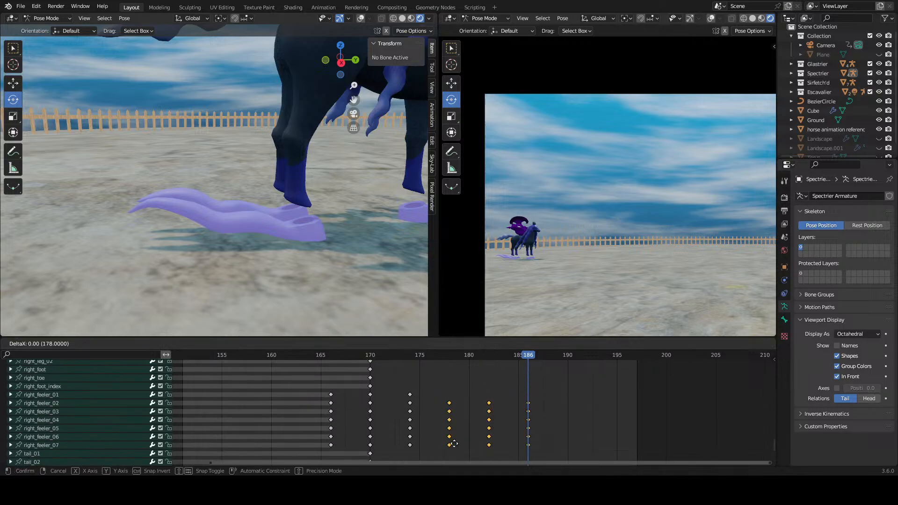
pyautogui.click(481, 443)
pyautogui.moveTo(543, 389); pyautogui.dragTo(446, 431, button='middle')
pyautogui.click(537, 395)
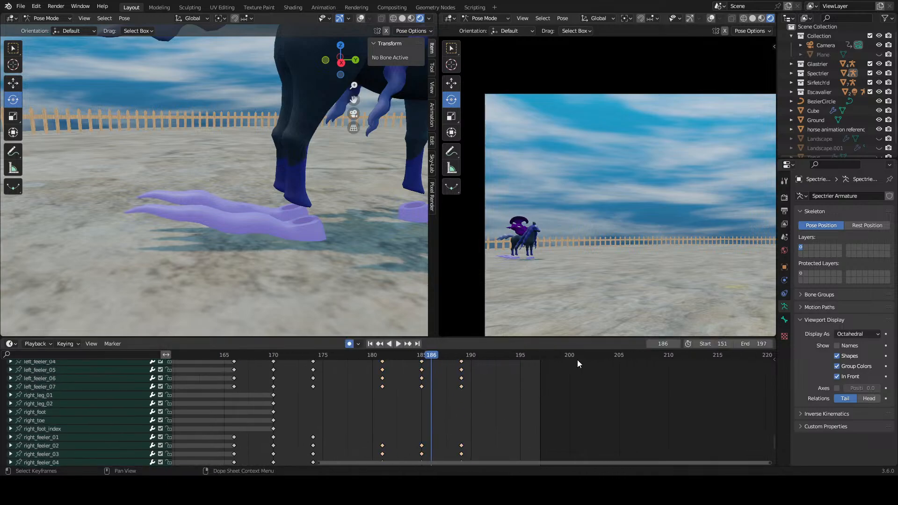
pyautogui.moveTo(741, 344); pyautogui.dragTo(761, 344)
# Step: Move both feelers' frame 185 and 189 keyframes five frames later to frames 190 and 194
pyautogui.moveTo(515, 396); pyautogui.dragTo(518, 429, button='middle')
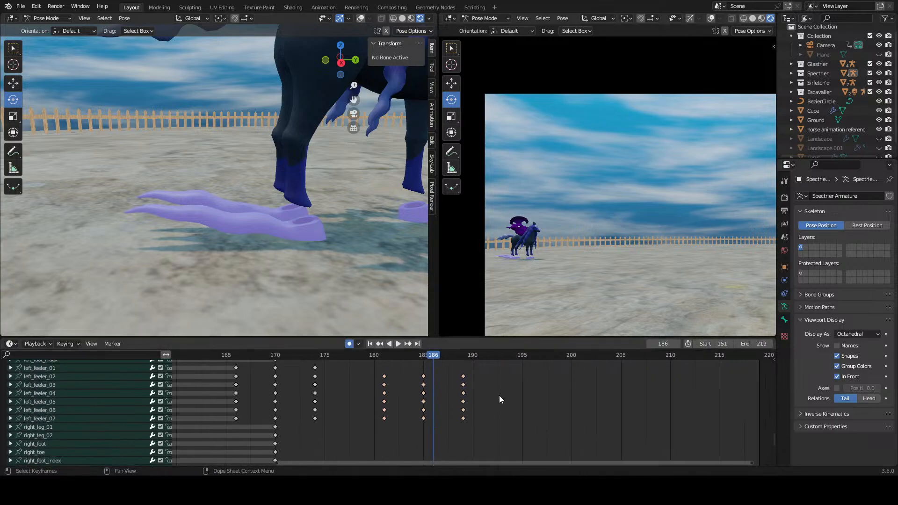
pyautogui.moveTo(491, 371); pyautogui.dragTo(422, 427)
pyautogui.moveTo(505, 435); pyautogui.dragTo(505, 363, button='middle')
pyautogui.moveTo(487, 401); pyautogui.dragTo(416, 451)
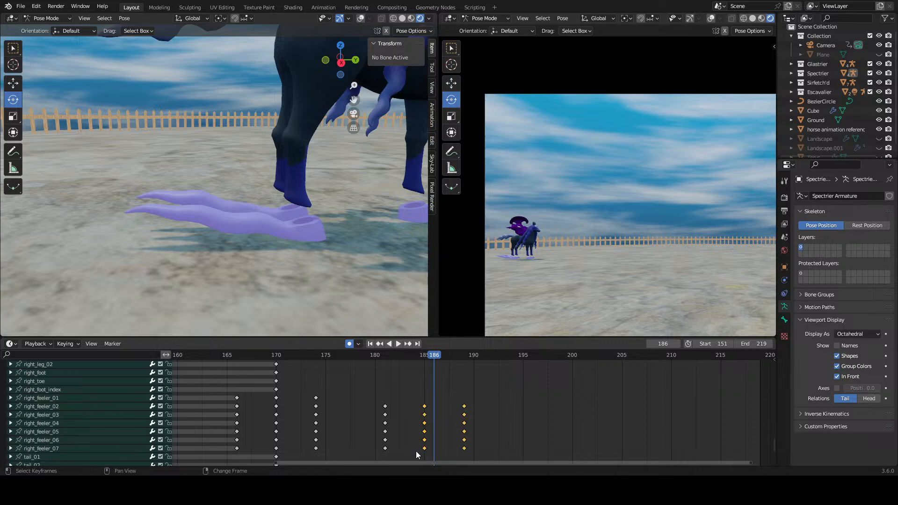
pyautogui.press('g')
pyautogui.click(478, 451)
pyautogui.click(524, 404)
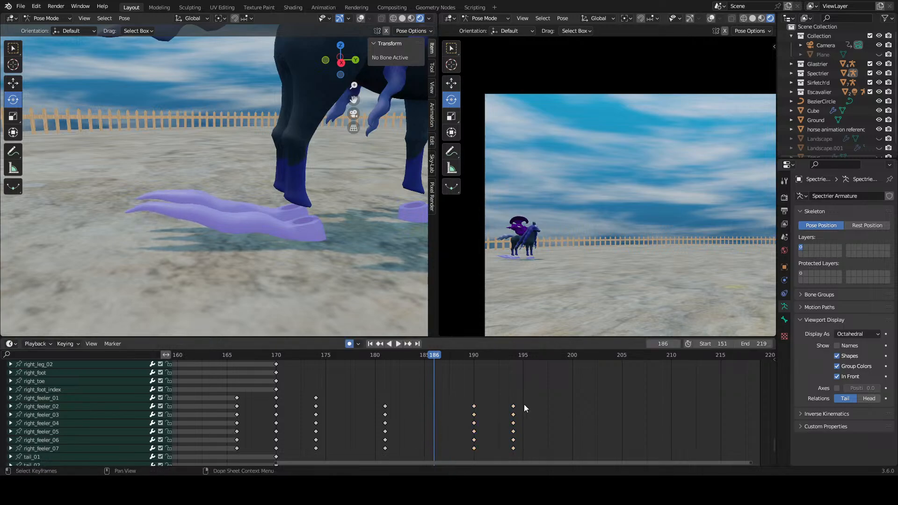
# Step: Play and scrub the feeler motion from about frame 174 to check the timing of the spaced-out poses
pyautogui.click(314, 355)
pyautogui.press('space')
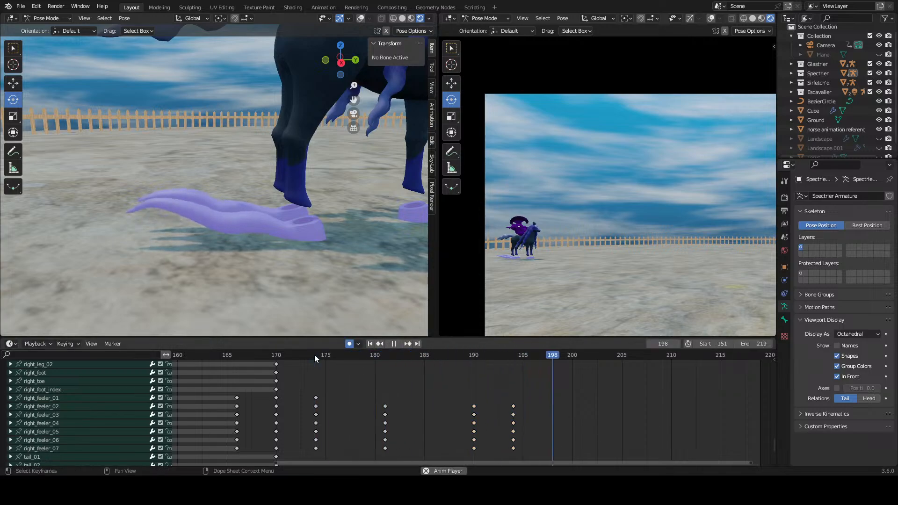
pyautogui.press('space')
pyautogui.click(305, 357)
pyautogui.press('space')
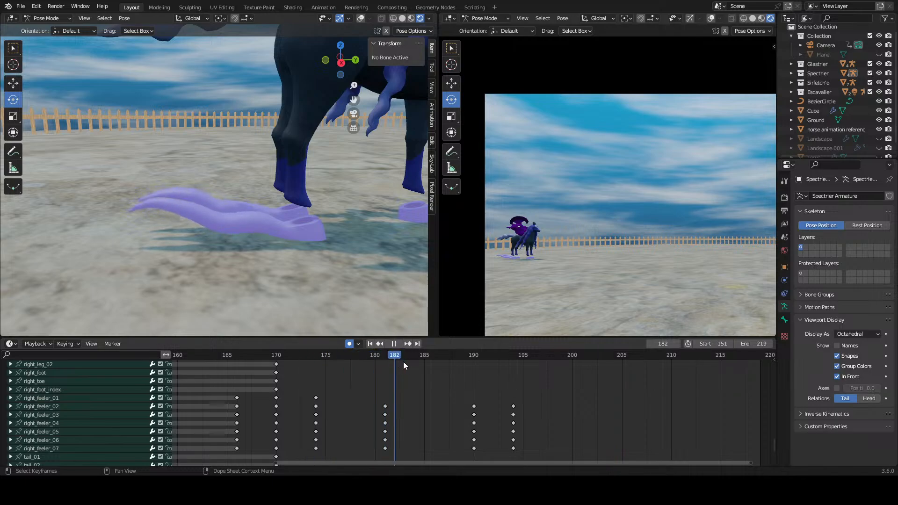
pyautogui.click(314, 358)
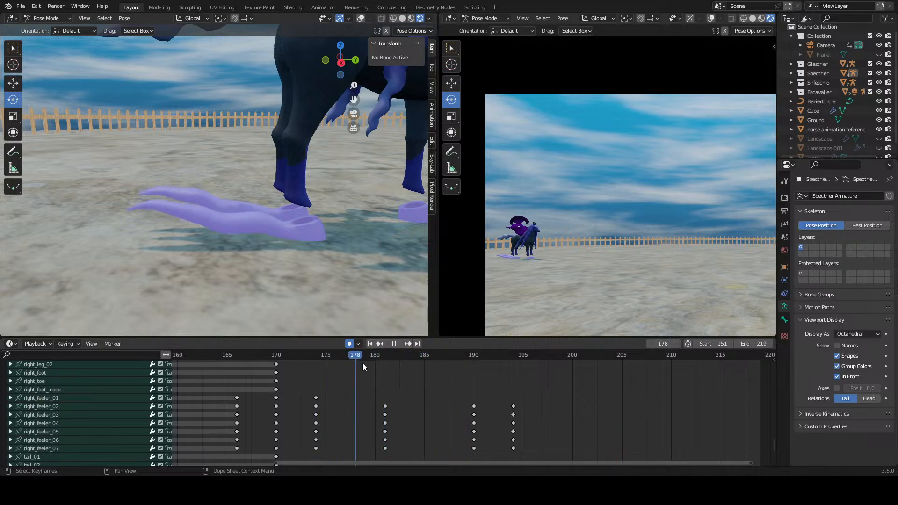
pyautogui.moveTo(321, 364); pyautogui.dragTo(399, 370)
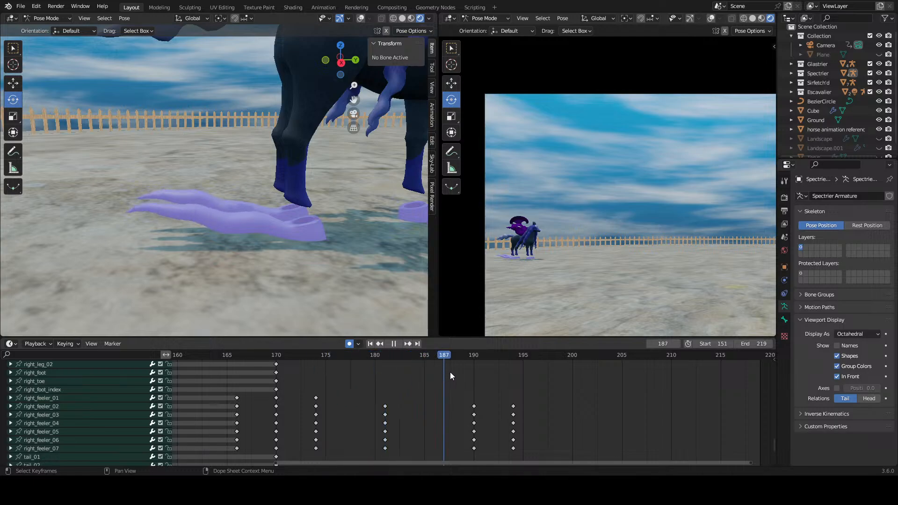
pyautogui.click(315, 377)
pyautogui.moveTo(298, 378); pyautogui.dragTo(470, 386)
# Step: Spread out both feelers' last two sets of keyframes to frames 188 and 198
pyautogui.scroll(-3, 471, 386)
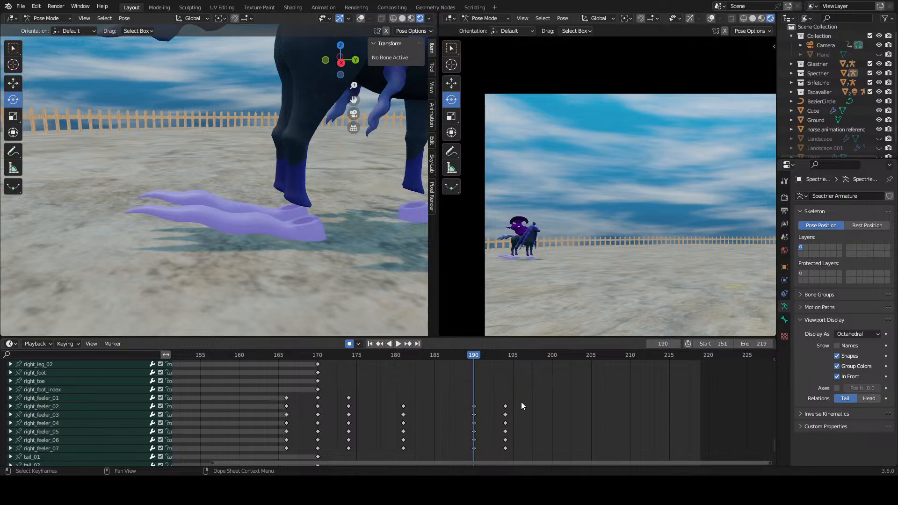
pyautogui.moveTo(521, 403); pyautogui.dragTo(534, 405, button='middle')
pyautogui.moveTo(541, 404); pyautogui.dragTo(499, 455)
pyautogui.moveTo(538, 405); pyautogui.dragTo(543, 375, button='middle')
pyautogui.moveTo(542, 377); pyautogui.dragTo(559, 435)
pyautogui.moveTo(593, 382); pyautogui.dragTo(501, 441)
pyautogui.moveTo(498, 436); pyautogui.dragTo(520, 354, button='middle')
pyautogui.scroll(-1, 522, 358)
pyautogui.moveTo(609, 399); pyautogui.dragTo(493, 458)
pyautogui.moveTo(520, 442); pyautogui.dragTo(524, 421, button='middle')
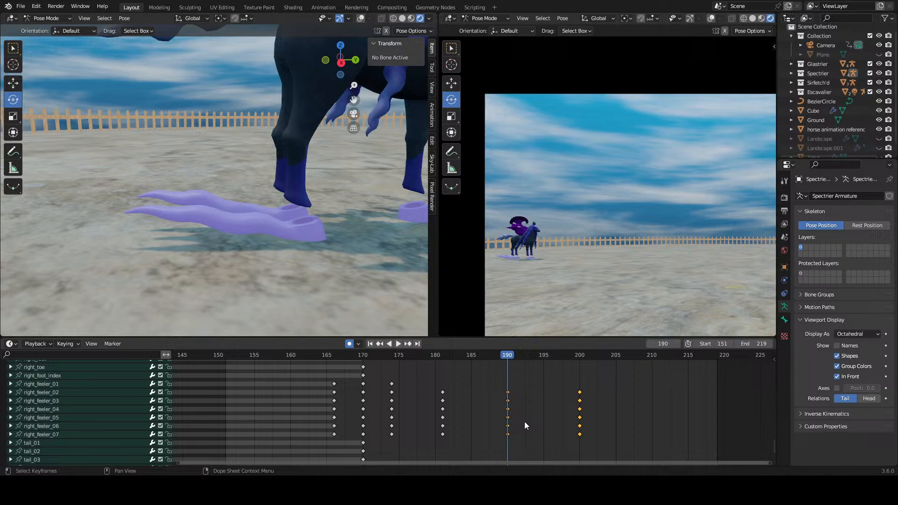
pyautogui.moveTo(507, 434); pyautogui.dragTo(496, 437)
pyautogui.click(496, 437)
# Step: Replay the feeler motion from frame 175 to check the wider keyframe spacing
pyautogui.moveTo(405, 357); pyautogui.dragTo(391, 377)
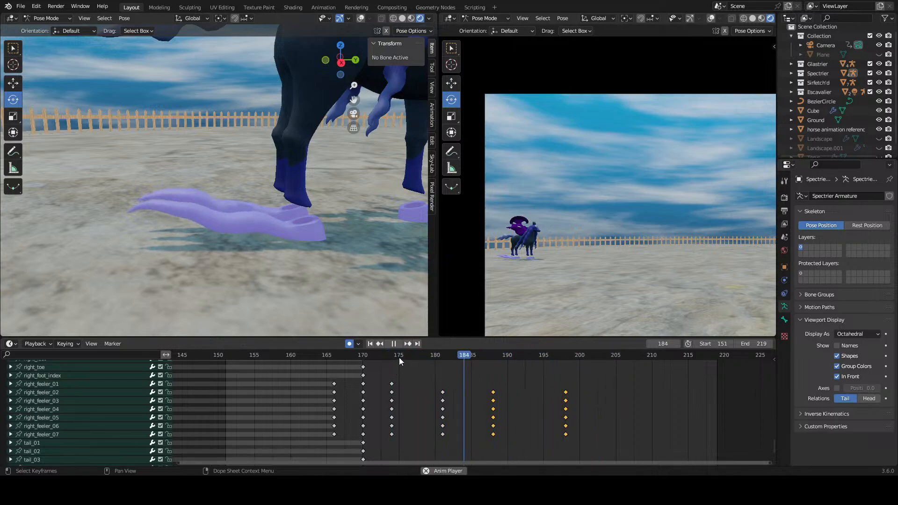
pyautogui.click(400, 358)
pyautogui.click(399, 358)
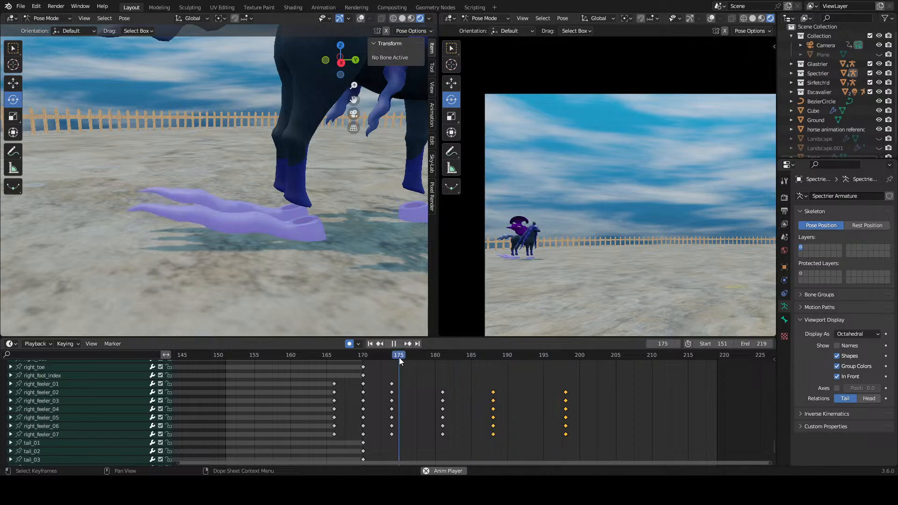
pyautogui.press('space')
# Step: Delete both feelers' keyframes at frames 188 and 198
pyautogui.moveTo(578, 390); pyautogui.dragTo(567, 439, button='middle')
pyautogui.rightClick(532, 401)
pyautogui.click(532, 411)
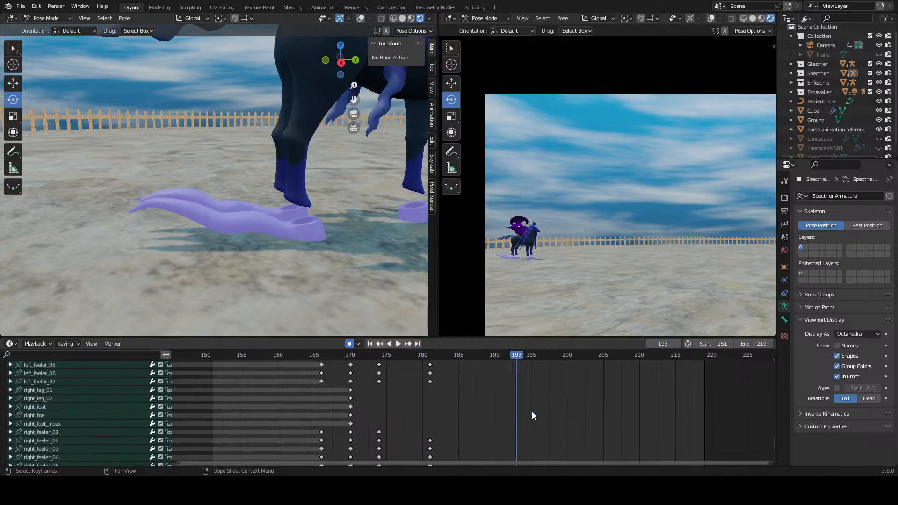
# Step: Play the remaining feeler motion from about frame 174 and stop at frame 180 to examine the pose
pyautogui.moveTo(447, 389); pyautogui.dragTo(505, 426, button='middle')
pyautogui.scroll(2, 500, 392)
pyautogui.moveTo(439, 356)
pyautogui.mouseDown()
pyautogui.moveTo(506, 362)
pyautogui.moveTo(430, 358)
pyautogui.mouseUp()
pyautogui.press('space')
pyautogui.click(482, 358)
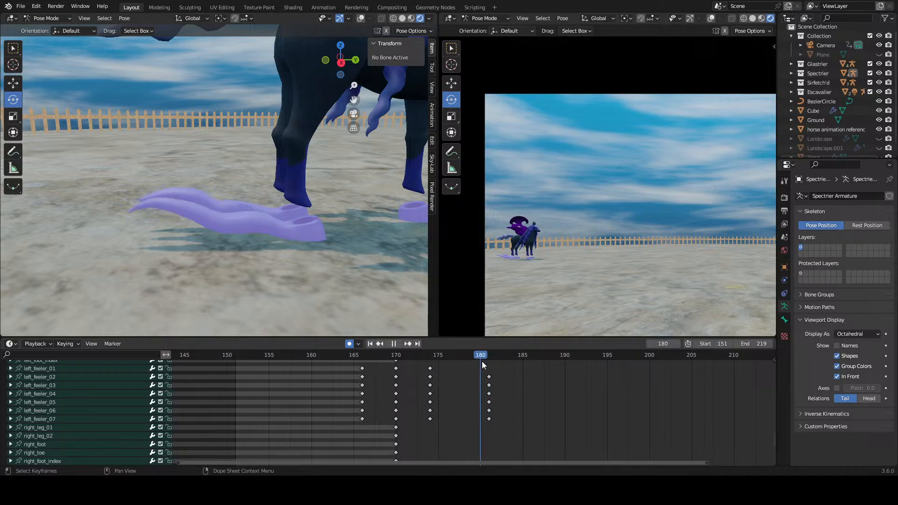
pyautogui.press('space')
# Step: Rotate the left_feeler_02 and right_feeler_02 bones slightly at frame 180 to adjust the bend of the feelers
pyautogui.click(85, 377)
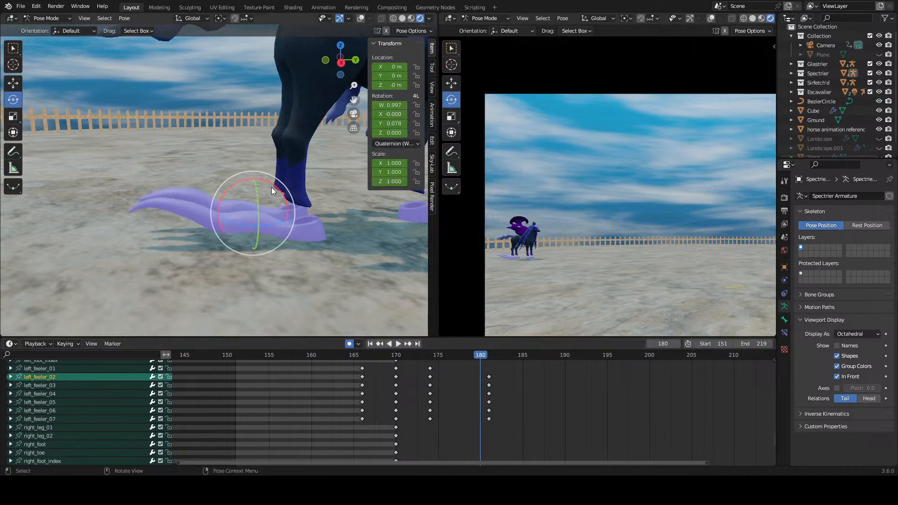
pyautogui.moveTo(271, 187); pyautogui.dragTo(333, 188)
pyautogui.hotkey('ctrl', 'z')
pyautogui.moveTo(276, 185)
pyautogui.mouseDown()
pyautogui.moveTo(290, 188)
pyautogui.moveTo(271, 190)
pyautogui.mouseUp()
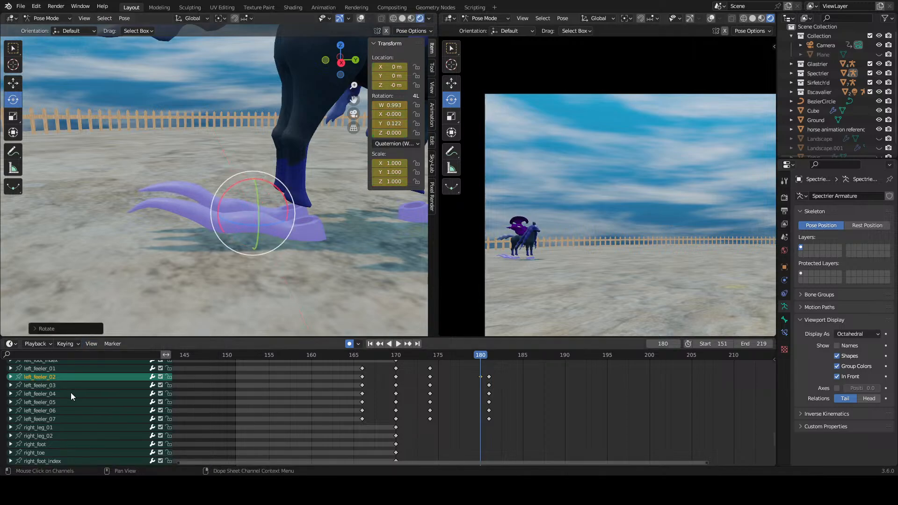
pyautogui.scroll(-5, 67, 407)
pyautogui.click(65, 421)
pyautogui.press('r')
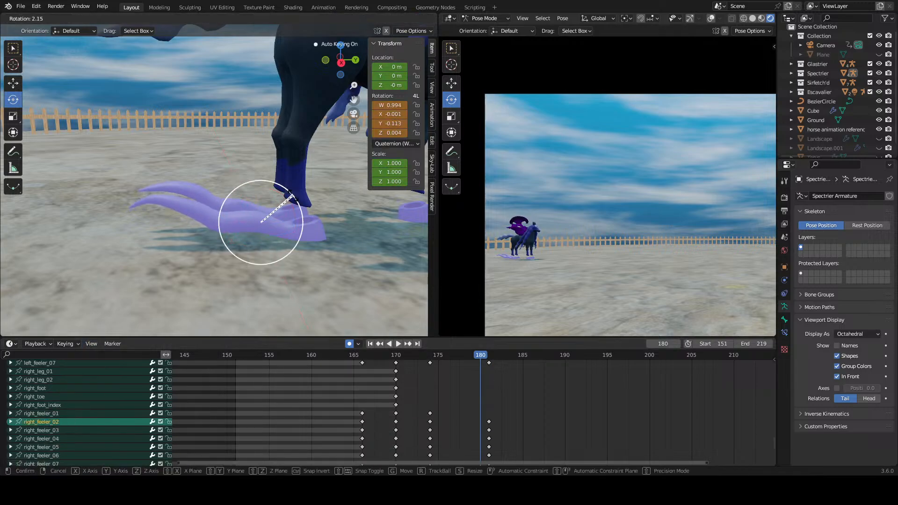
pyautogui.click(297, 196)
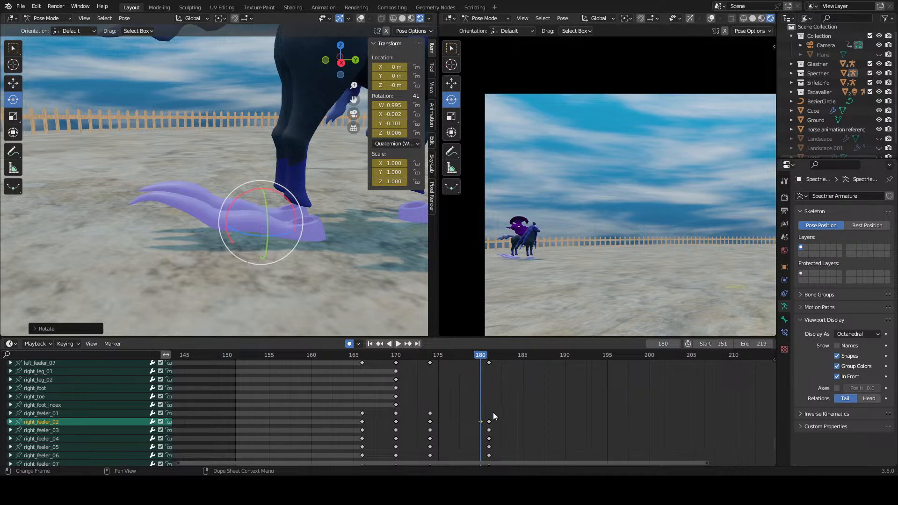
# Step: Move the left_feeler_02 and right_feeler_02 keyframes from frame 180 onto frame 181 and scrub to frame 187
pyautogui.moveTo(494, 413); pyautogui.dragTo(443, 413, button='middle')
pyautogui.moveTo(438, 387); pyautogui.dragTo(446, 385)
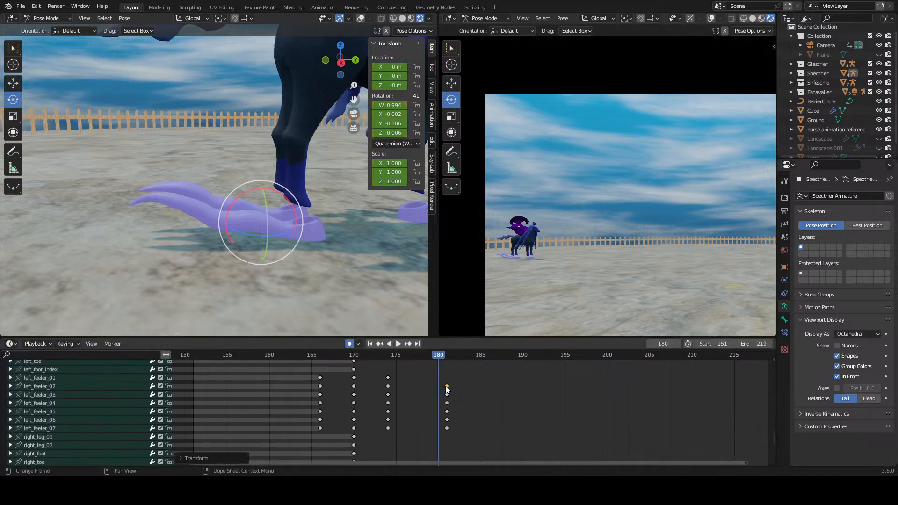
pyautogui.moveTo(421, 355); pyautogui.dragTo(498, 383)
pyautogui.click(520, 391)
# Step: Duplicate the frame 174 keyframes of both feelers' second to seventh bones to frame 187
pyautogui.moveTo(418, 374); pyautogui.dragTo(398, 434)
pyautogui.moveTo(397, 385); pyautogui.dragTo(381, 438)
pyautogui.moveTo(390, 440); pyautogui.dragTo(409, 370, button='middle')
pyautogui.keyDown('shift'); pyautogui.moveTo(421, 415); pyautogui.dragTo(387, 464); pyautogui.keyUp('shift')
pyautogui.moveTo(412, 460); pyautogui.dragTo(386, 433, button='middle')
pyautogui.rightClick(374, 445)
pyautogui.click(373, 432)
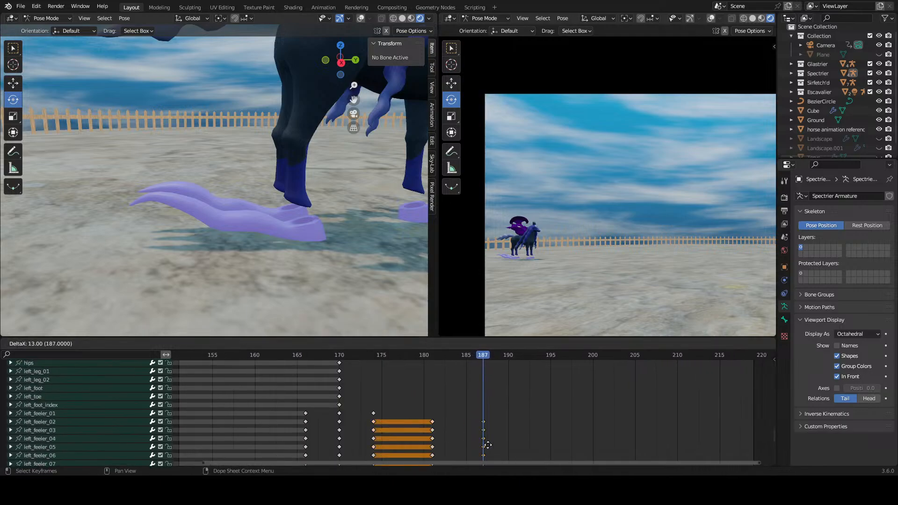
pyautogui.click(487, 445)
# Step: Play and scrub the feeler motion from frame 174 to check the transition into frame 187
pyautogui.click(373, 355)
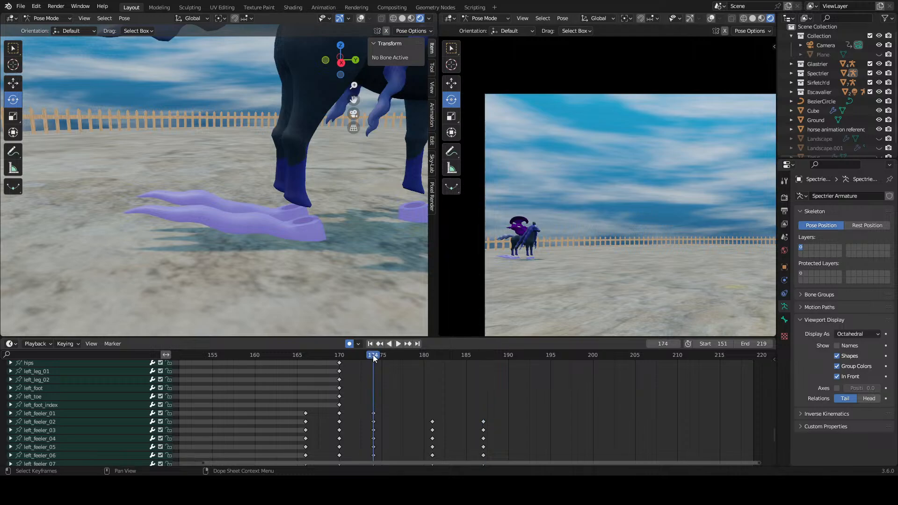
pyautogui.press('space')
pyautogui.click(381, 355)
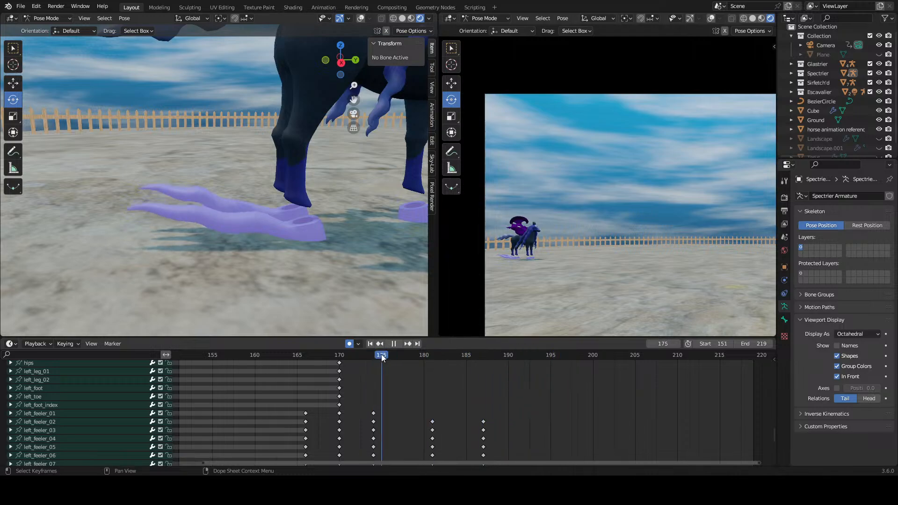
pyautogui.moveTo(380, 354); pyautogui.dragTo(508, 361)
pyautogui.press('space')
# Step: Duplicate the frame 181 keyframes of both feelers' second to seventh bones to frame 194
pyautogui.moveTo(501, 400); pyautogui.dragTo(496, 364, button='middle')
pyautogui.moveTo(435, 382); pyautogui.dragTo(402, 424)
pyautogui.moveTo(426, 444); pyautogui.dragTo(431, 456, button='middle')
pyautogui.moveTo(450, 387); pyautogui.dragTo(417, 443)
pyautogui.moveTo(440, 385); pyautogui.dragTo(420, 371, button='middle')
pyautogui.rightClick(414, 399)
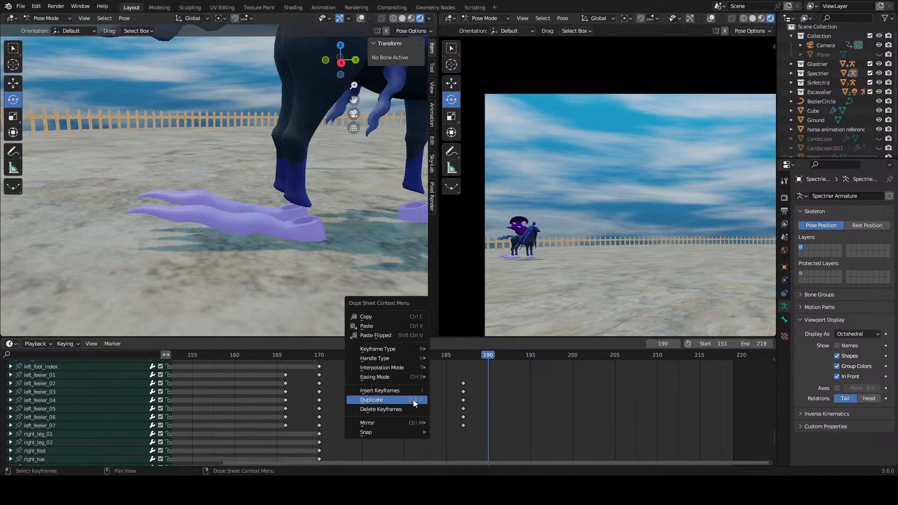
pyautogui.click(413, 400)
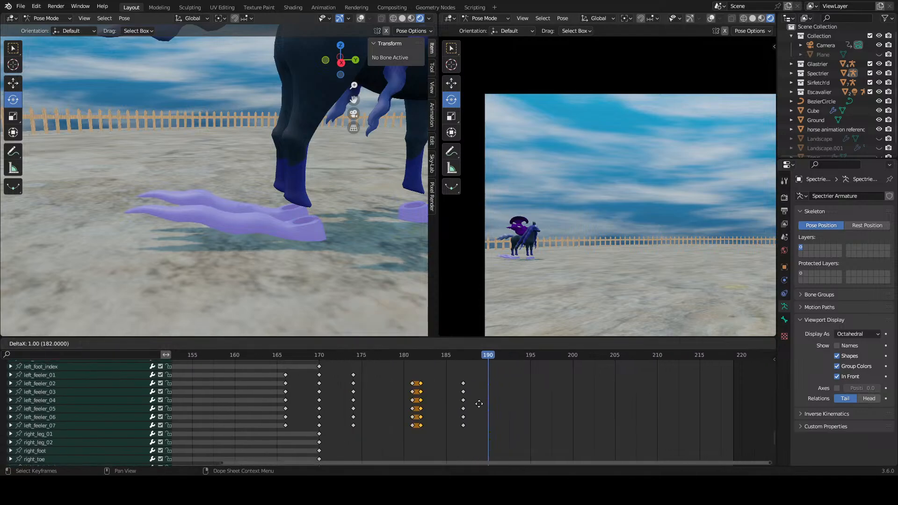
# Step: Play and scrub the feeler wave from frame 174, viewing it from near ground level, and stop at frame 187
pyautogui.click(353, 355)
pyautogui.press('space')
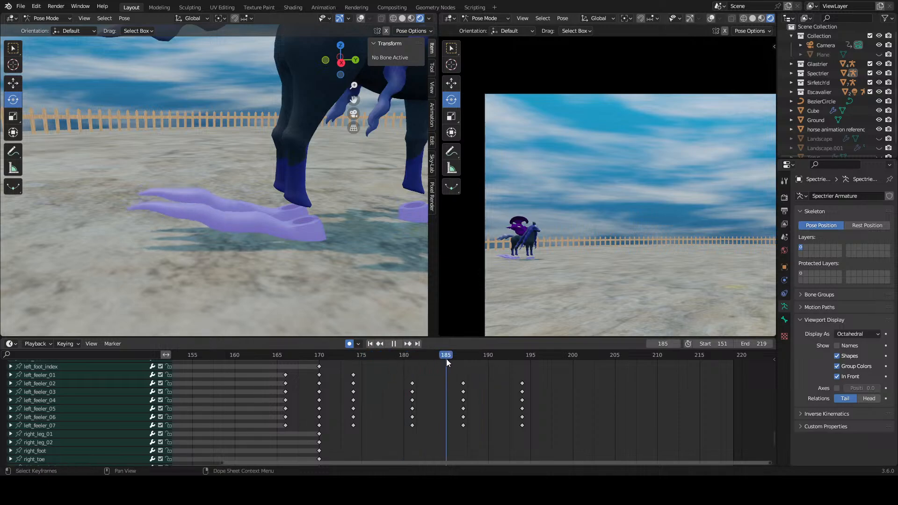
pyautogui.moveTo(341, 370)
pyautogui.mouseDown()
pyautogui.moveTo(534, 377)
pyautogui.moveTo(348, 379)
pyautogui.moveTo(327, 354)
pyautogui.moveTo(400, 362)
pyautogui.moveTo(353, 362)
pyautogui.mouseUp()
pyautogui.moveTo(309, 299); pyautogui.dragTo(265, 234, button='middle')
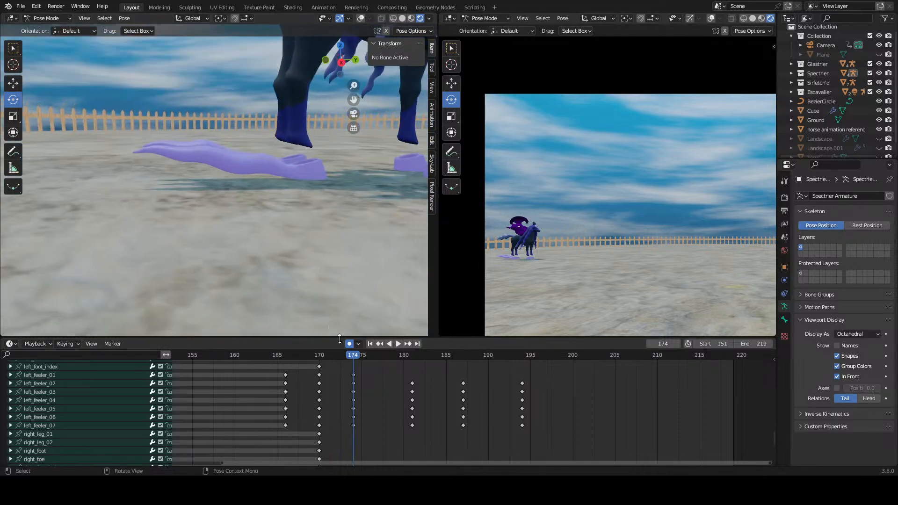
pyautogui.press('space')
pyautogui.click(353, 359)
pyautogui.moveTo(352, 361); pyautogui.dragTo(457, 368)
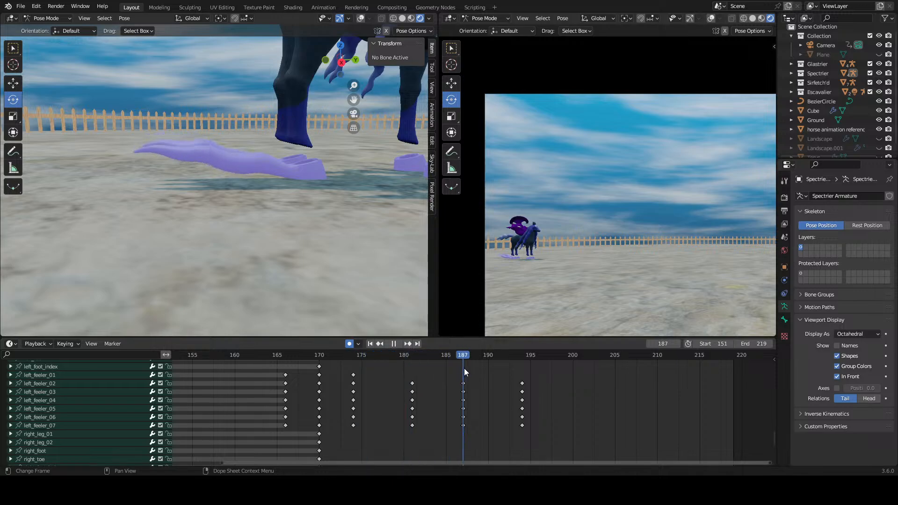
pyautogui.press('space')
# Step: Try rotating the left_feeler_02 and right_feeler_02 bones at frame 187, scrub through the motion, and undo both rotations
pyautogui.click(52, 391)
pyautogui.click(53, 385)
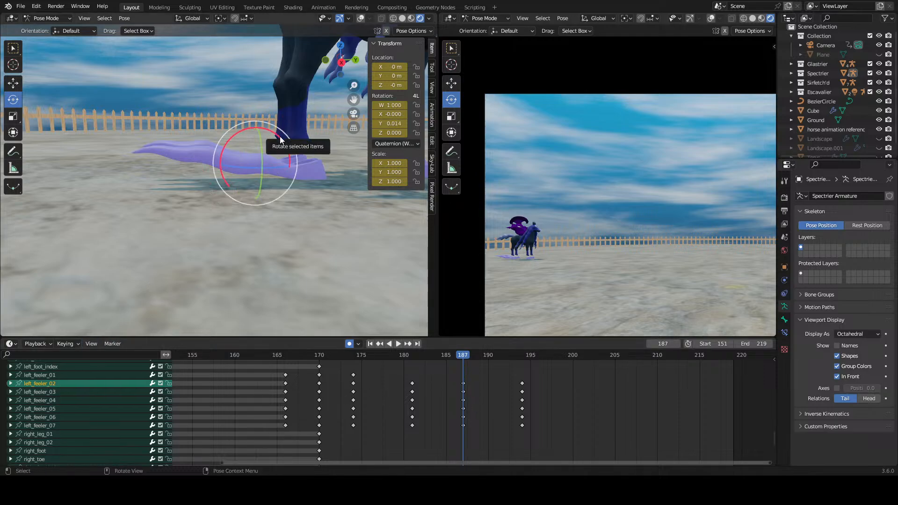
pyautogui.moveTo(277, 134); pyautogui.dragTo(271, 129)
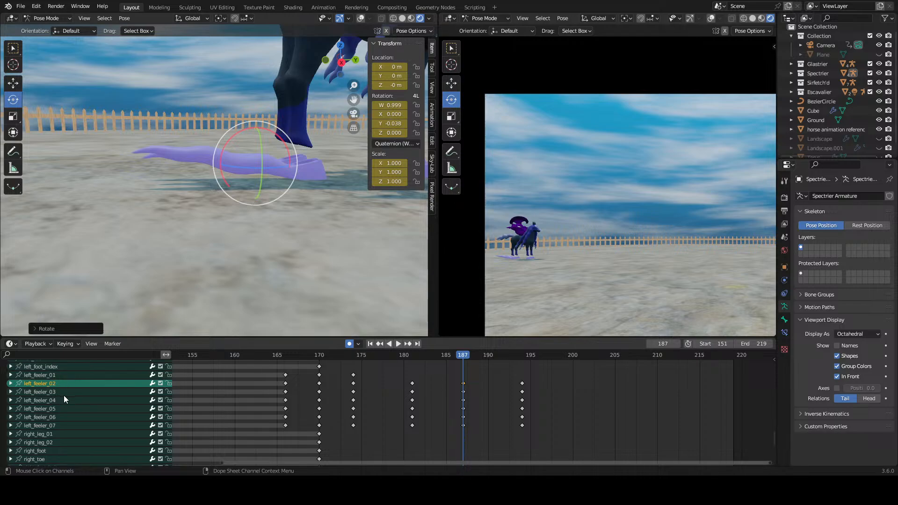
pyautogui.scroll(-4, 75, 407)
pyautogui.click(65, 410)
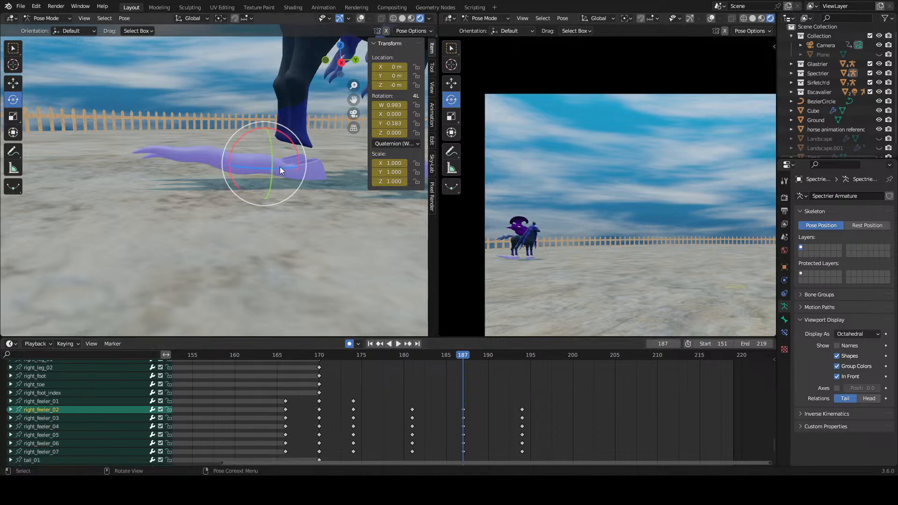
pyautogui.moveTo(288, 138); pyautogui.dragTo(284, 131)
pyautogui.moveTo(325, 359); pyautogui.dragTo(461, 359)
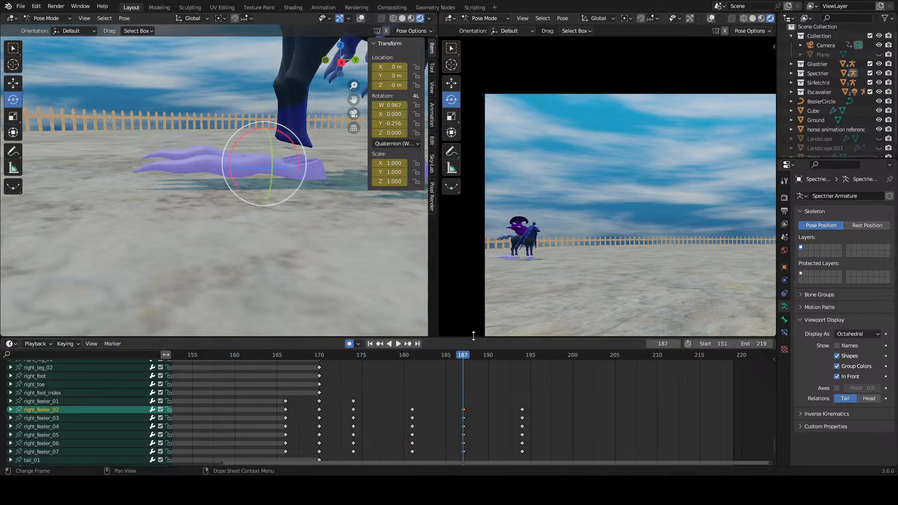
pyautogui.hotkey('ctrl', 'z')
pyautogui.hotkey('ctrl', 'z')
# Step: Rotate the right_feeler_03 and left_feeler_03 bones at frame 187 to reshape both feelers
pyautogui.moveTo(421, 354); pyautogui.dragTo(462, 369)
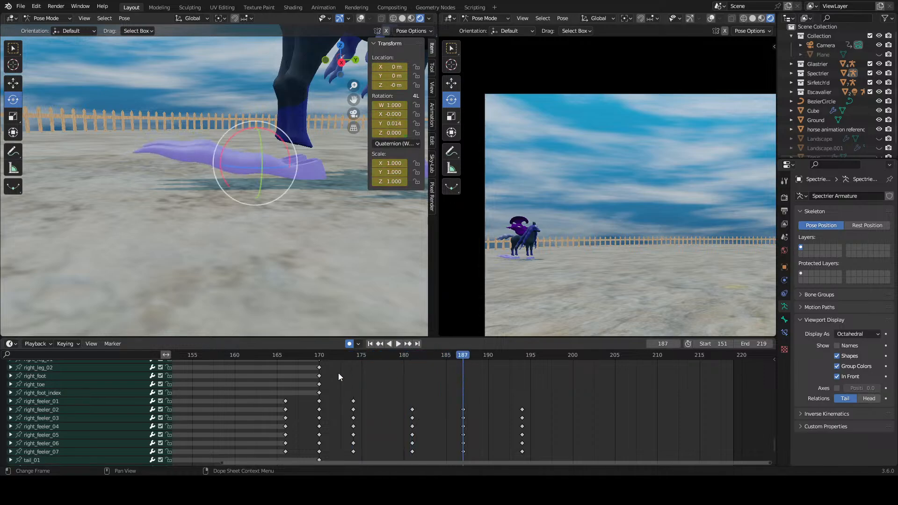
pyautogui.click(47, 410)
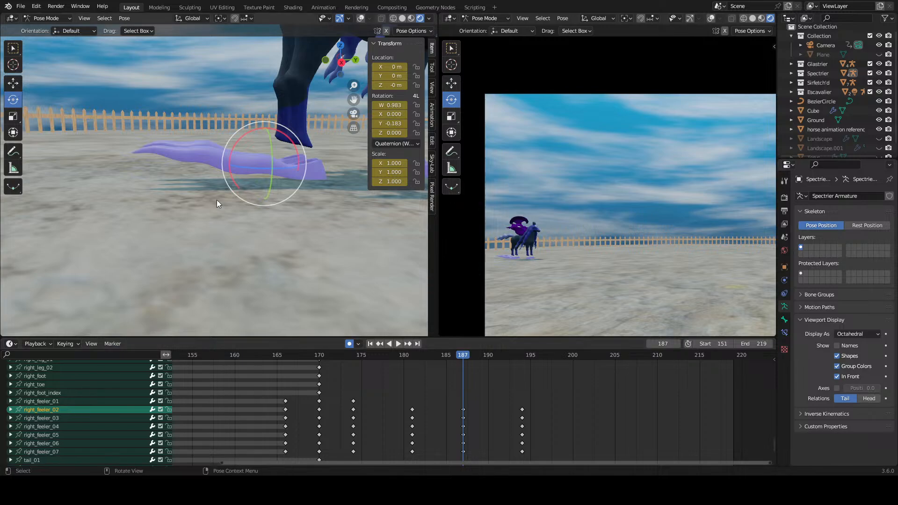
pyautogui.click(54, 417)
pyautogui.moveTo(227, 134); pyautogui.dragTo(220, 135)
pyautogui.scroll(-4, 65, 421)
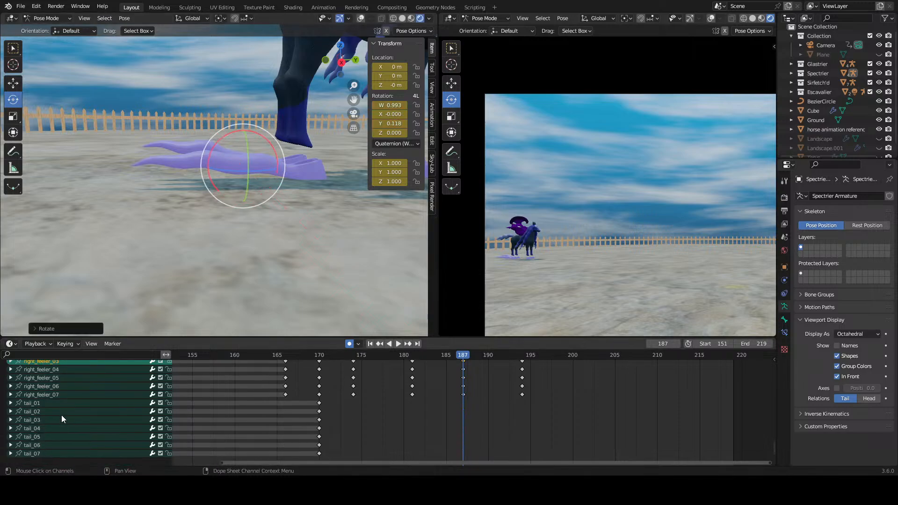
pyautogui.scroll(4, 60, 412)
pyautogui.scroll(5, 64, 402)
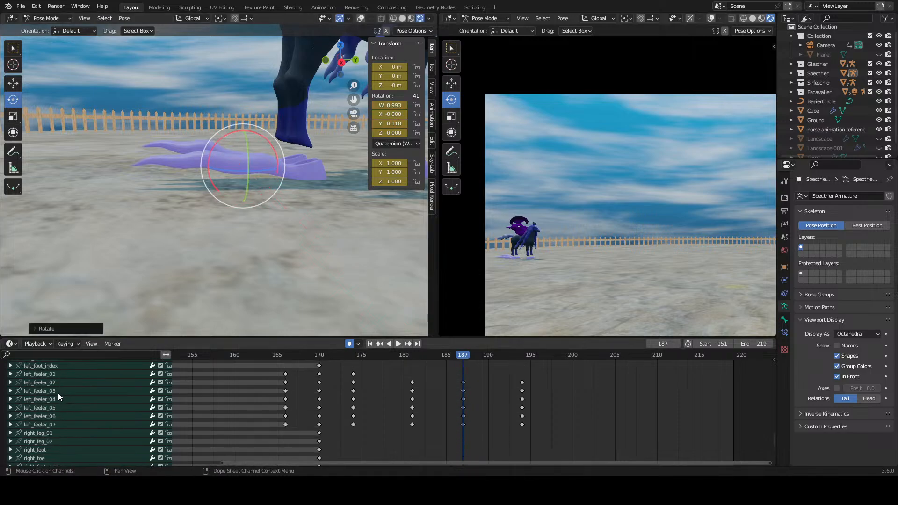
pyautogui.click(58, 391)
pyautogui.moveTo(219, 131); pyautogui.dragTo(216, 134)
# Step: Play the feeler motion from around frame 174 and scrub back to frame 187 to check the new pose
pyautogui.moveTo(363, 357); pyautogui.dragTo(357, 377)
pyautogui.click(399, 344)
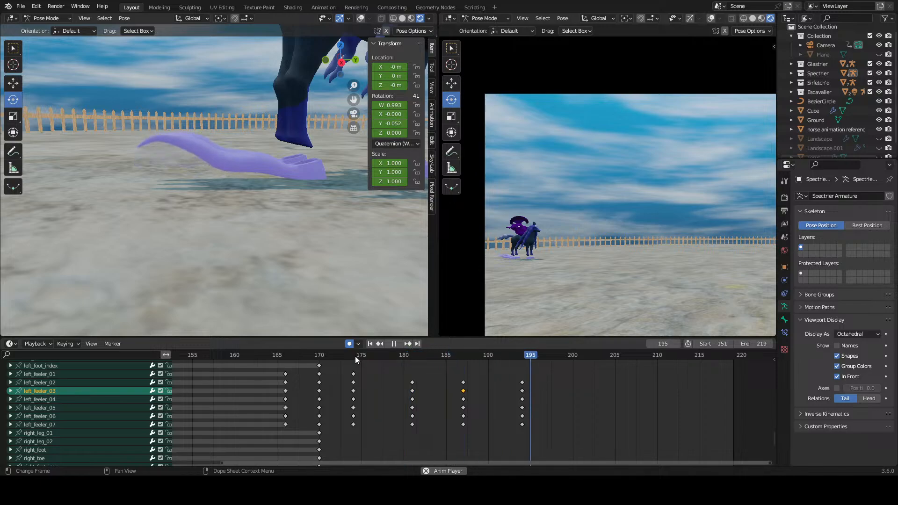
pyautogui.press('space')
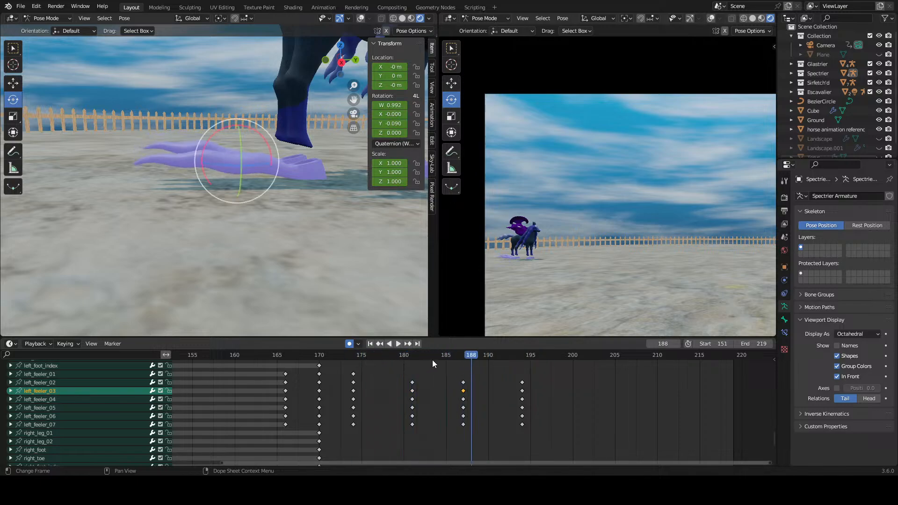
pyautogui.moveTo(444, 360); pyautogui.dragTo(463, 363)
# Step: Undo the last feeler bone change at frame 187
pyautogui.scroll(-5, 474, 418)
pyautogui.moveTo(474, 421); pyautogui.dragTo(485, 390, button='middle')
pyautogui.rightClick(477, 401)
pyautogui.hotkey('ctrl', 'z')
pyautogui.scroll(2, 423, 381)
# Step: Play the feeler motion from frame 174, clear the selection, and save Jousting Animation.blend
pyautogui.click(382, 358)
pyautogui.press('space')
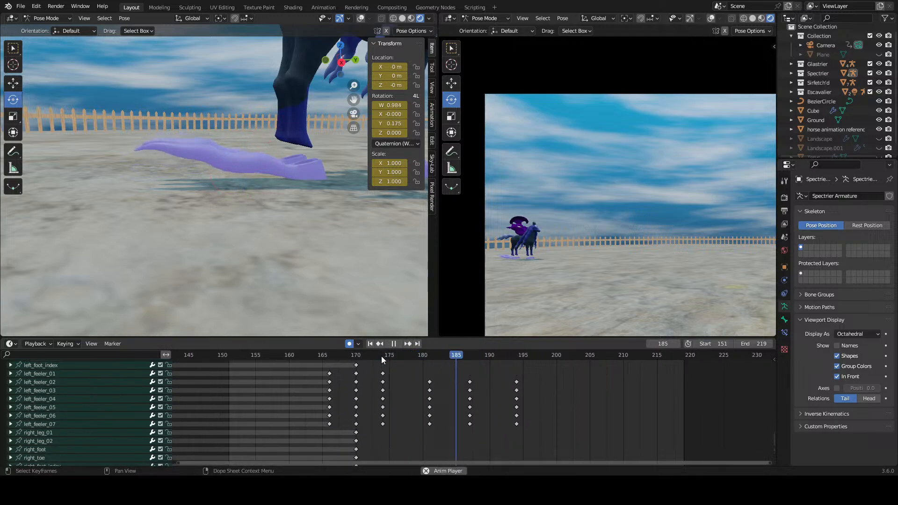
pyautogui.click(486, 375)
pyautogui.hotkey('ctrl', 's')
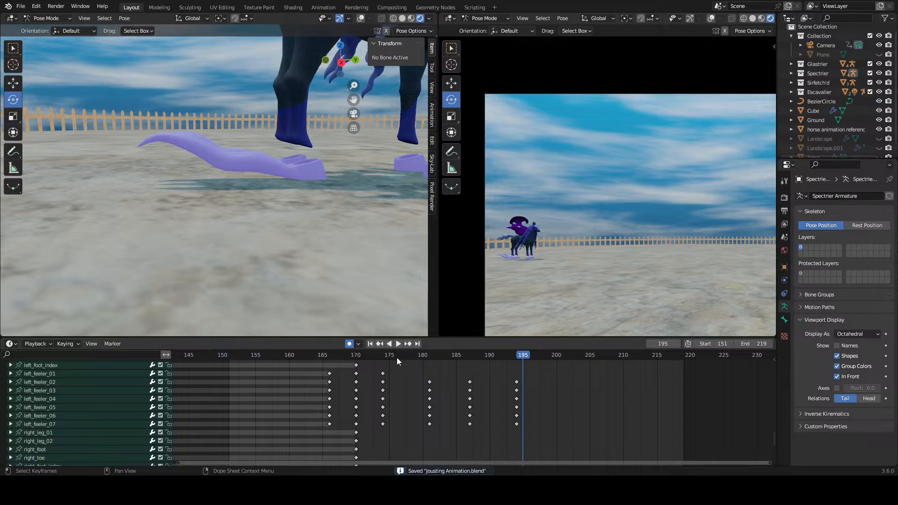
# Step: Play the animation from before frame 151 and again from frame 174, and scrub to frame 181 to review the feelers
pyautogui.moveTo(384, 355); pyautogui.dragTo(209, 363)
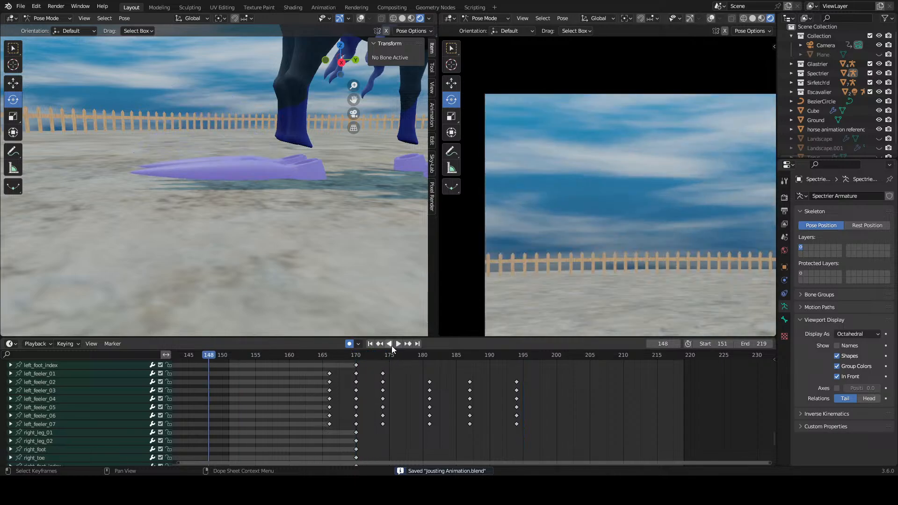
pyautogui.click(392, 345)
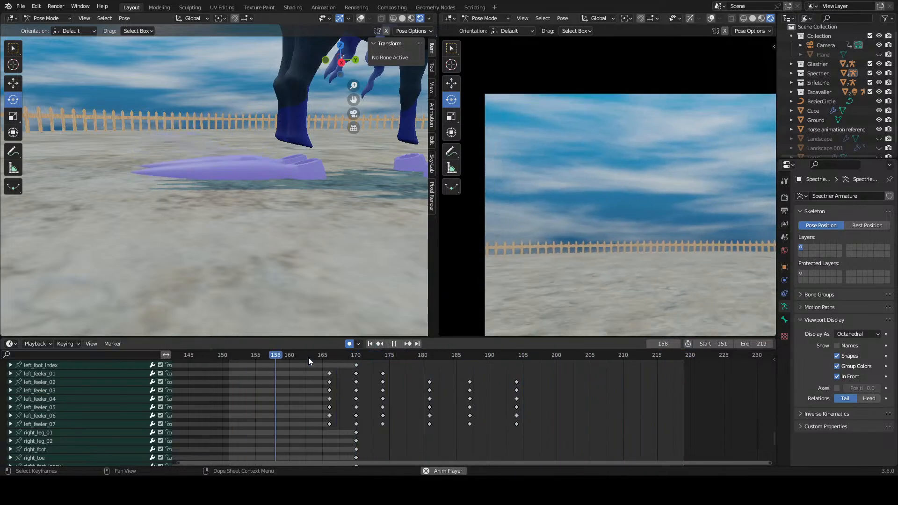
pyautogui.press('space')
pyautogui.click(382, 357)
pyautogui.press('space')
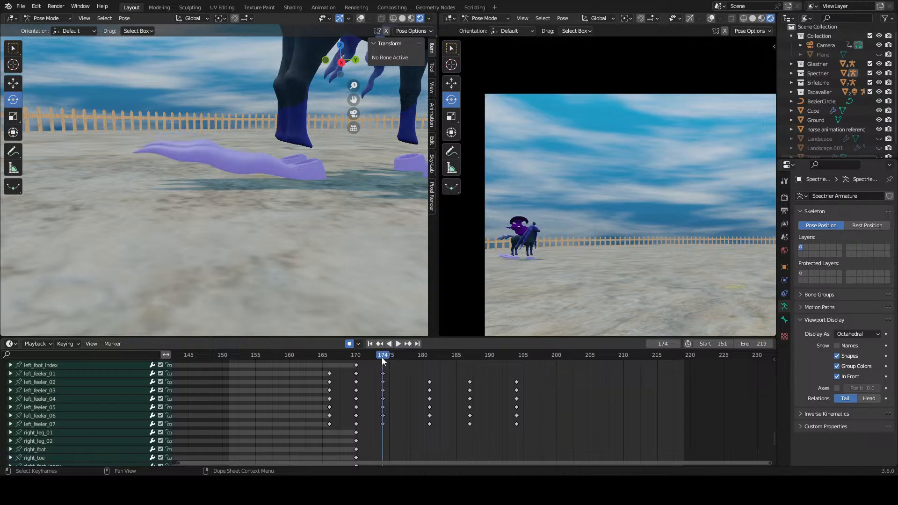
pyautogui.click(382, 357)
pyautogui.moveTo(394, 359); pyautogui.dragTo(429, 366)
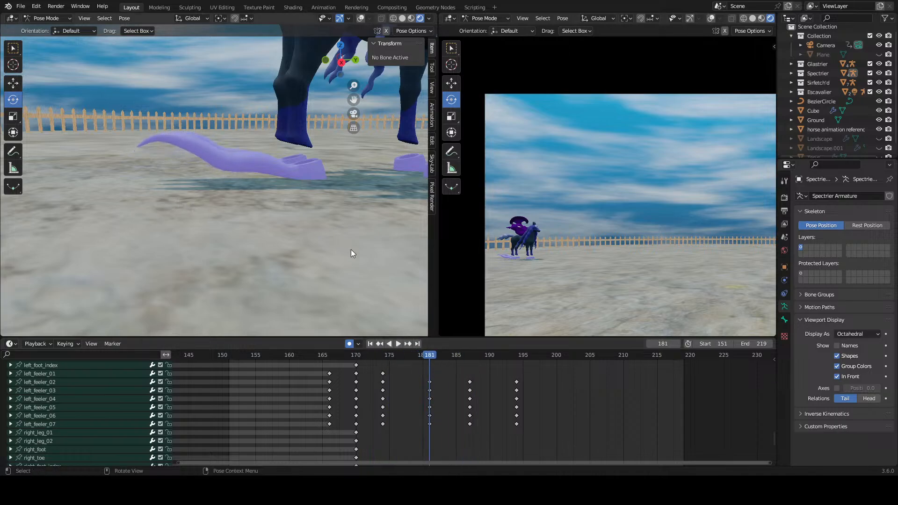
# Step: Turn on the viewport overlays to show the bones and play the motion from frame 181 with the whole horse in view
pyautogui.click(362, 19)
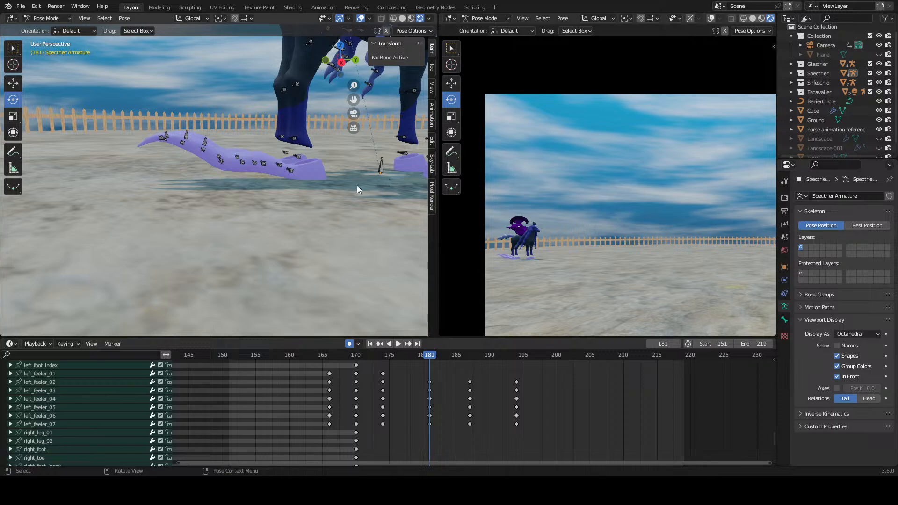
pyautogui.scroll(-5, 285, 181)
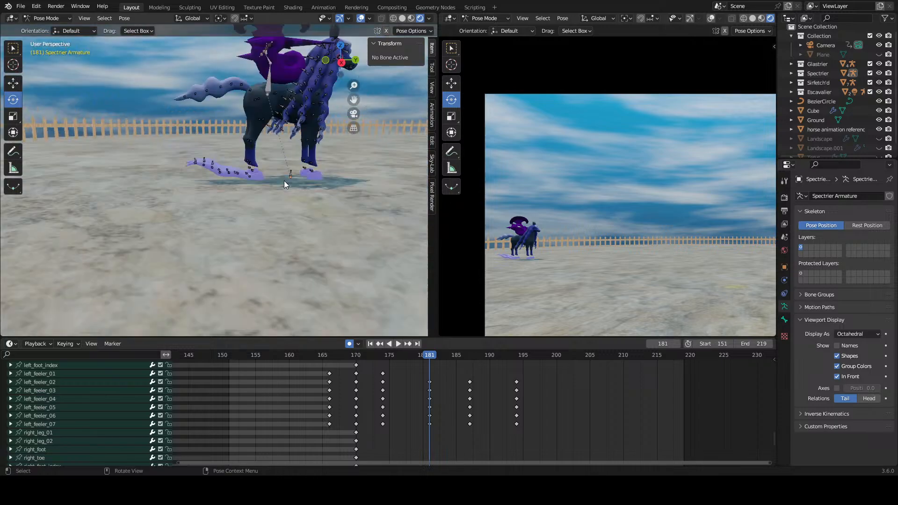
pyautogui.scroll(5, 285, 180)
pyautogui.scroll(1, 436, 369)
pyautogui.moveTo(414, 360); pyautogui.dragTo(469, 372)
pyautogui.moveTo(290, 248); pyautogui.dragTo(287, 246, button='middle')
pyautogui.scroll(-8, 279, 256)
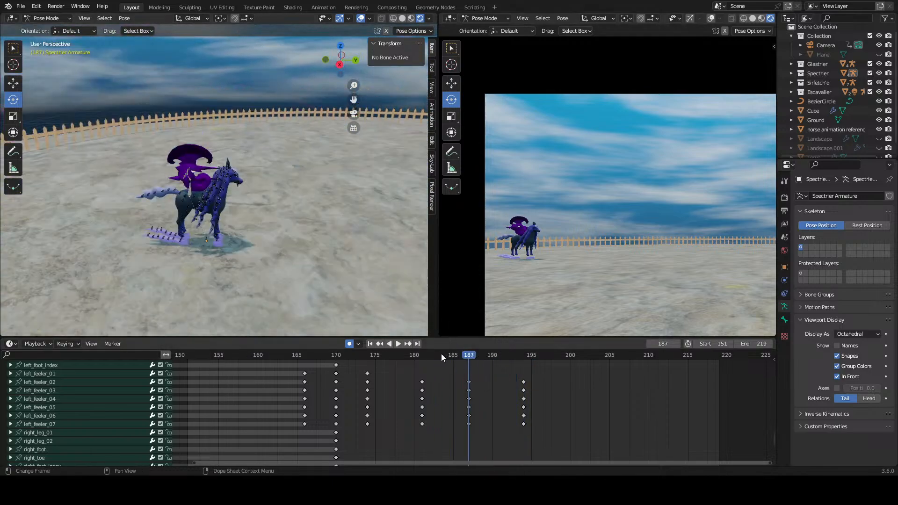
pyautogui.click(422, 355)
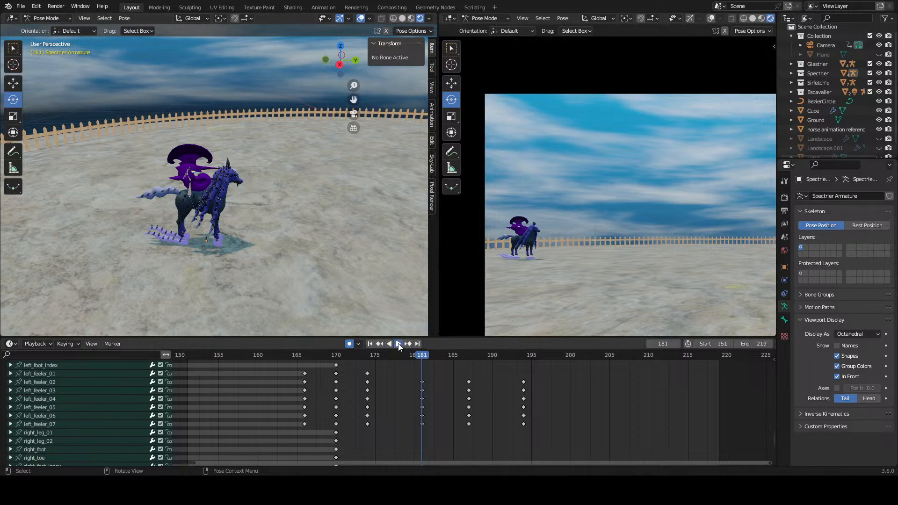
pyautogui.click(398, 344)
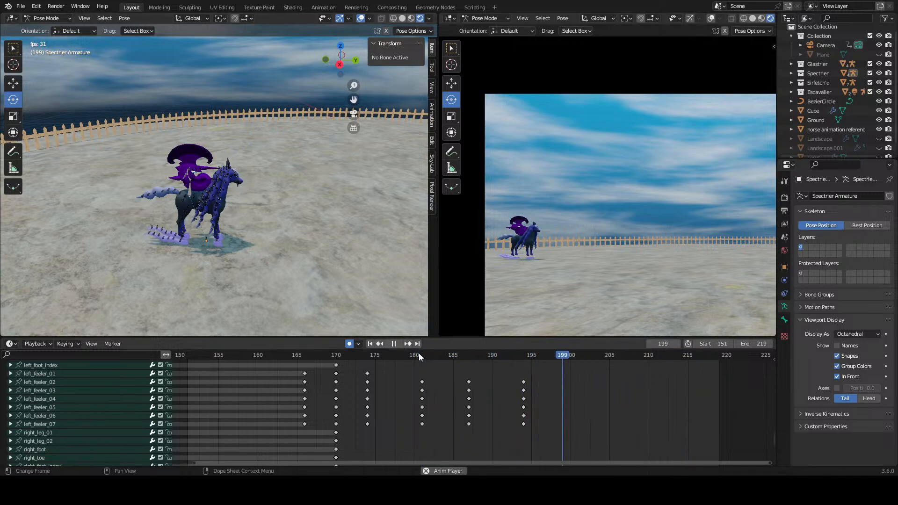
pyautogui.press('Escape')
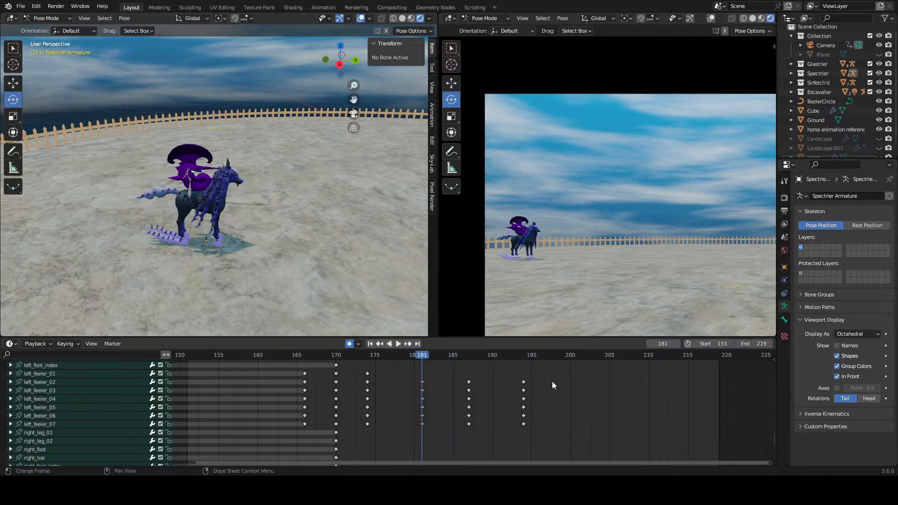
# Step: Delete the keyframes at frames 187 and 194 for both feelers' second to seventh bones
pyautogui.moveTo(581, 376); pyautogui.dragTo(468, 425)
pyautogui.moveTo(482, 418); pyautogui.dragTo(500, 308, button='middle')
pyautogui.moveTo(570, 379); pyautogui.dragTo(457, 441)
pyautogui.moveTo(522, 395); pyautogui.dragTo(510, 478, button='middle')
pyautogui.moveTo(558, 361); pyautogui.dragTo(551, 397, button='middle')
pyautogui.moveTo(549, 387); pyautogui.dragTo(461, 438)
pyautogui.rightClick(470, 428)
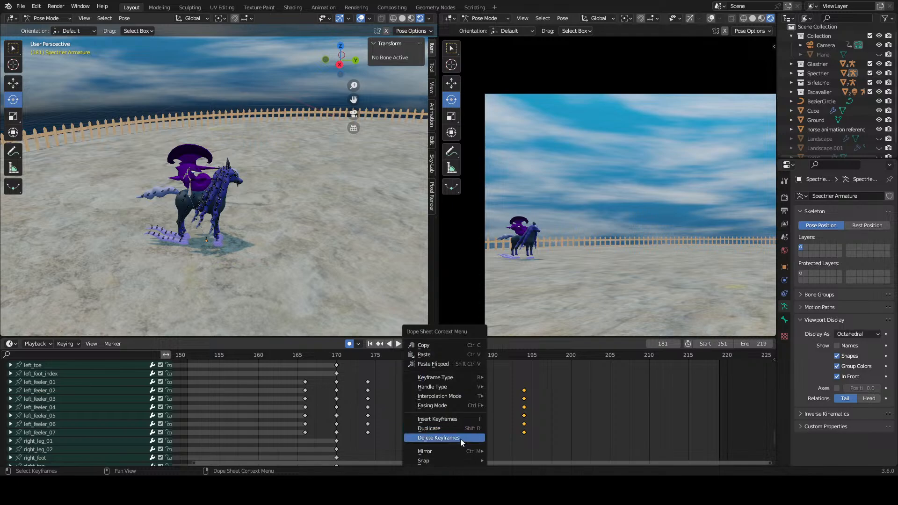
pyautogui.click(460, 437)
pyautogui.keyDown('ctrl'); pyautogui.moveTo(486, 414); pyautogui.dragTo(427, 395, button='middle'); pyautogui.keyUp('ctrl')
# Step: Check the remaining feeler keyframes and scrub through the motion from frame 174 to 184, viewing the feelers up close
pyautogui.scroll(3, 229, 263)
pyautogui.scroll(-2, 215, 279)
pyautogui.keyDown('shift'); pyautogui.moveTo(214, 279); pyautogui.dragTo(221, 261, button='middle'); pyautogui.keyUp('shift')
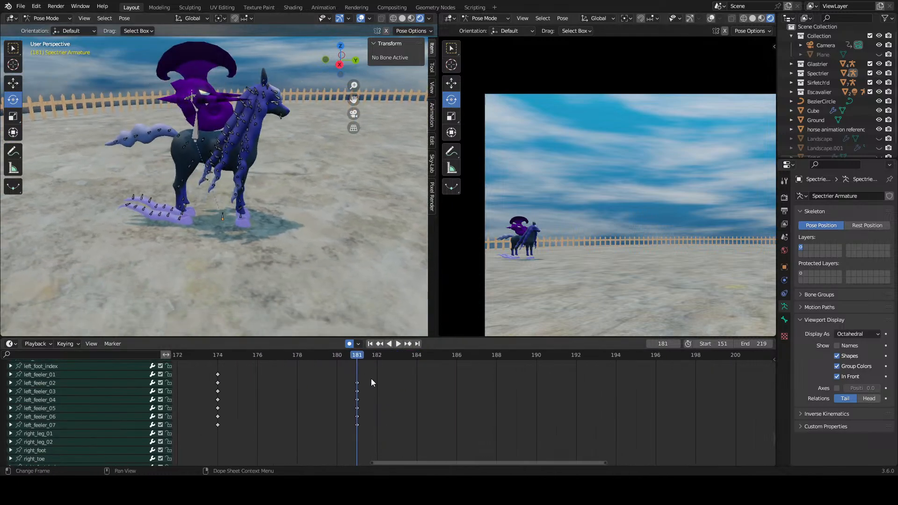
pyautogui.moveTo(378, 396); pyautogui.dragTo(416, 448, button='middle')
pyautogui.scroll(-6, 475, 408)
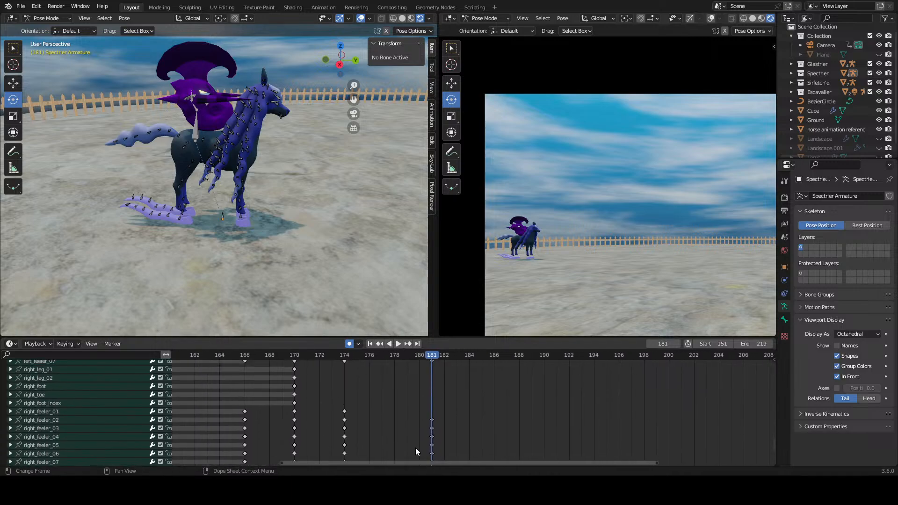
pyautogui.scroll(2, 415, 448)
pyautogui.moveTo(336, 355); pyautogui.dragTo(338, 355)
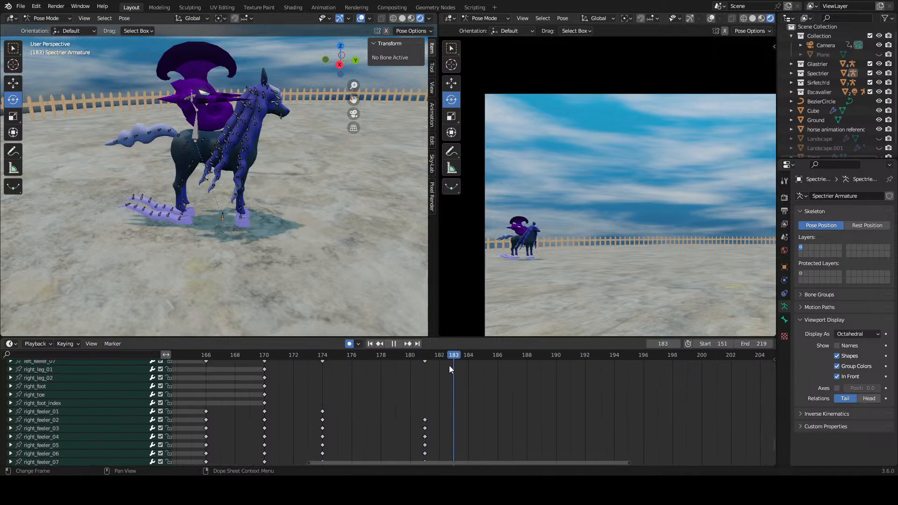
pyautogui.moveTo(449, 366); pyautogui.dragTo(316, 365)
pyautogui.press('space')
pyautogui.scroll(5, 204, 250)
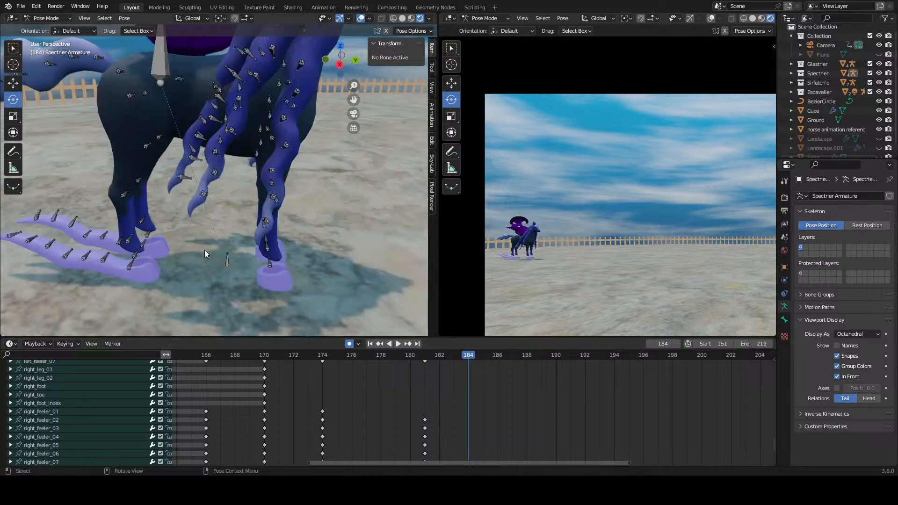
# Step: Replay the motion from frame 174 and rotate the right_feeler_02 bone at frame 186
pyautogui.moveTo(489, 382); pyautogui.dragTo(455, 422, button='middle')
pyautogui.scroll(1, 447, 381)
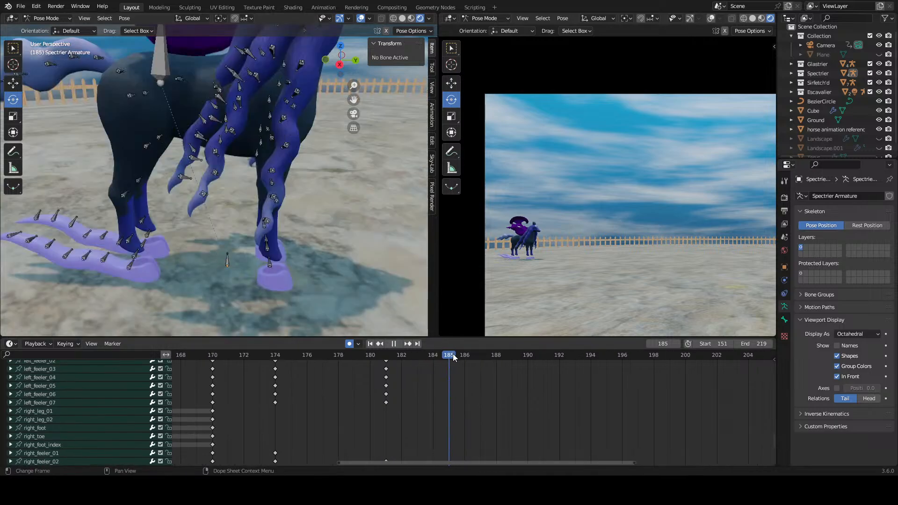
pyautogui.click(111, 257)
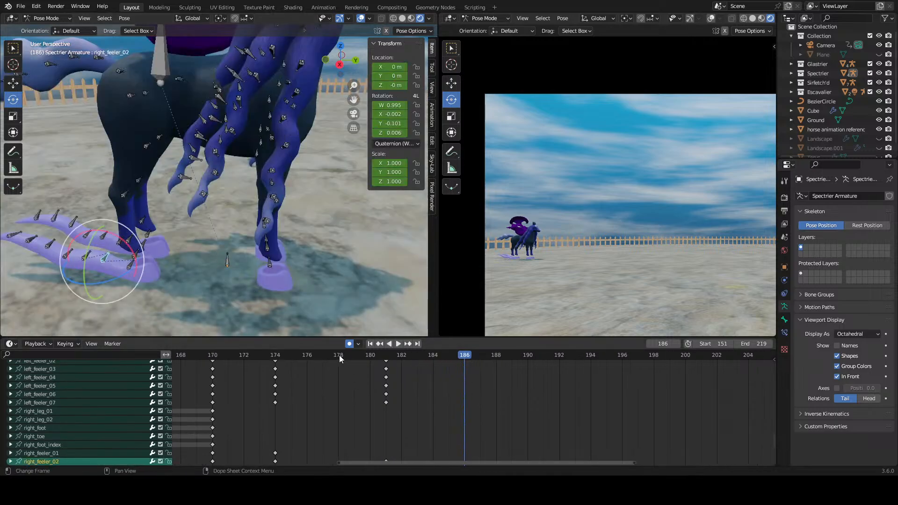
pyautogui.click(275, 357)
pyautogui.press('space')
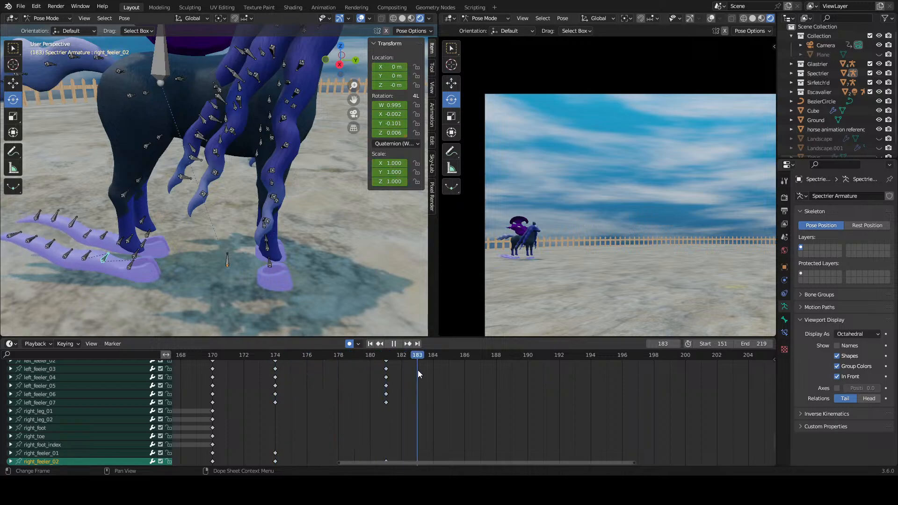
pyautogui.moveTo(417, 370); pyautogui.dragTo(406, 387)
pyautogui.moveTo(460, 391); pyautogui.dragTo(461, 391)
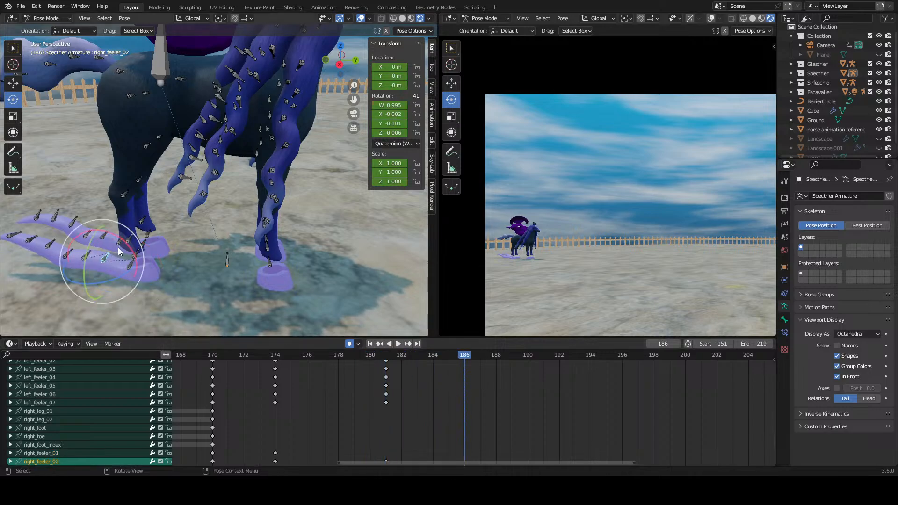
pyautogui.moveTo(131, 267); pyautogui.dragTo(96, 260)
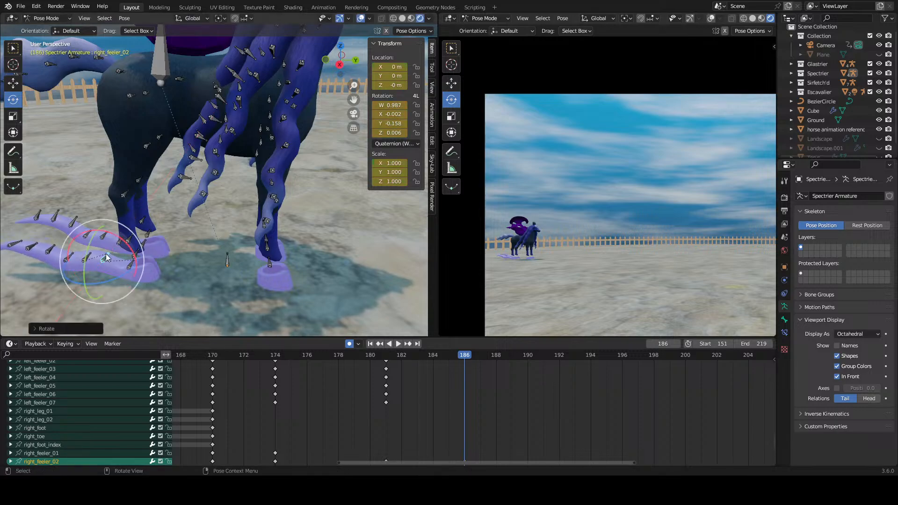
# Step: Rotate the right_feeler_03 to right_feeler_07 bones at frame 186 to curve the right feeler into its next wave pose
pyautogui.click(90, 257)
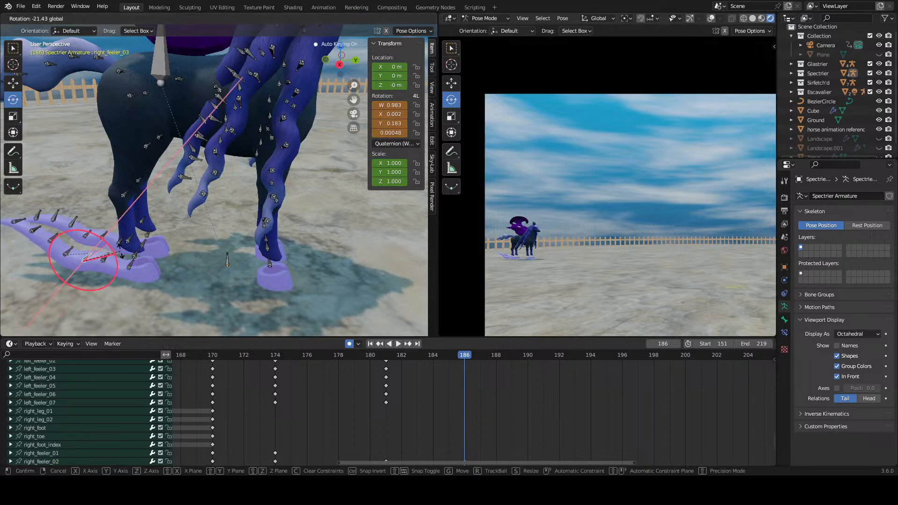
pyautogui.click(96, 243)
pyautogui.moveTo(96, 244); pyautogui.dragTo(72, 226)
pyautogui.hotkey('ctrl', 'z')
pyautogui.rightClick(87, 238)
pyautogui.click(49, 243)
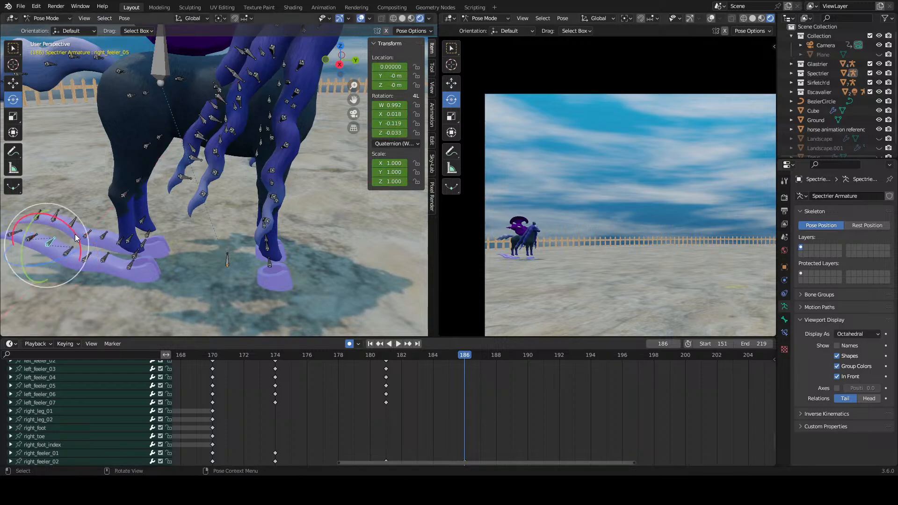
pyautogui.click(44, 235)
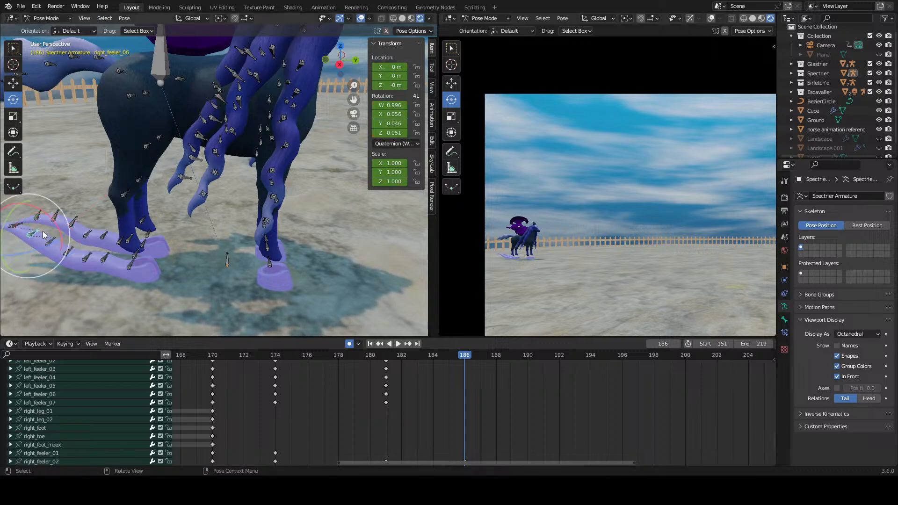
pyautogui.moveTo(59, 225)
pyautogui.mouseDown()
pyautogui.moveTo(38, 206)
pyautogui.moveTo(44, 230)
pyautogui.mouseUp()
pyautogui.click(16, 233)
pyautogui.keyDown('shift'); pyautogui.moveTo(44, 230); pyautogui.dragTo(99, 233, button='middle'); pyautogui.keyUp('shift')
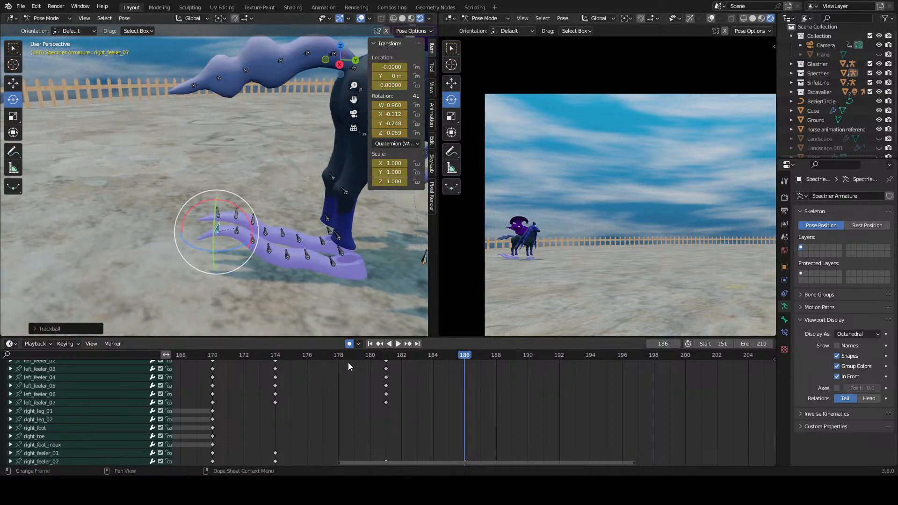
# Step: Play and scrub the right feeler's motion from frame 174 to frame 186 and check its keyframes
pyautogui.press('space')
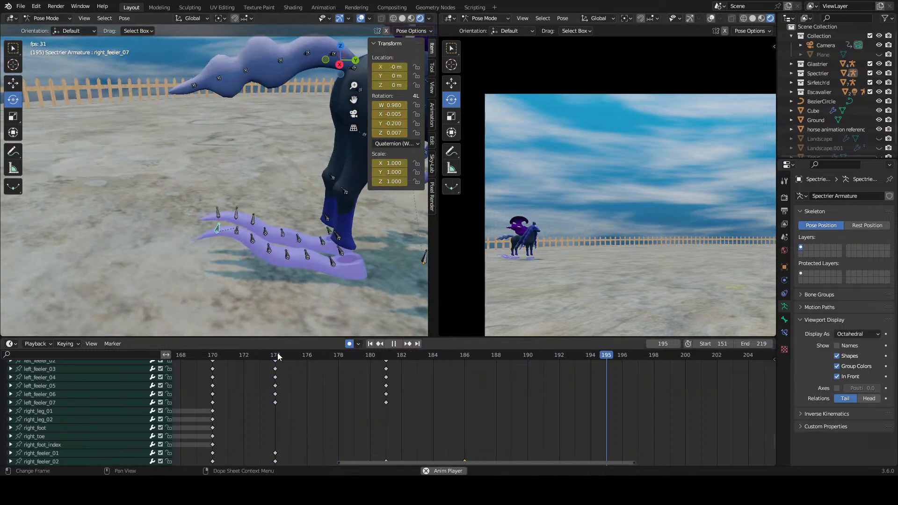
pyautogui.press('space')
pyautogui.moveTo(277, 352); pyautogui.dragTo(462, 363)
pyautogui.scroll(-5, 394, 363)
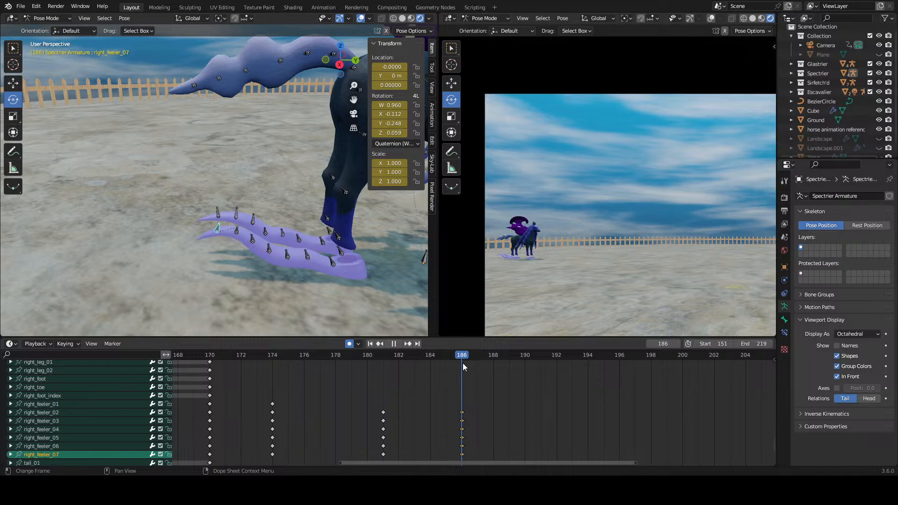
# Step: Rotate the right_feeler_05 bone at frame 186 to lower the feeler's tip slightly
pyautogui.click(269, 241)
pyautogui.click(264, 239)
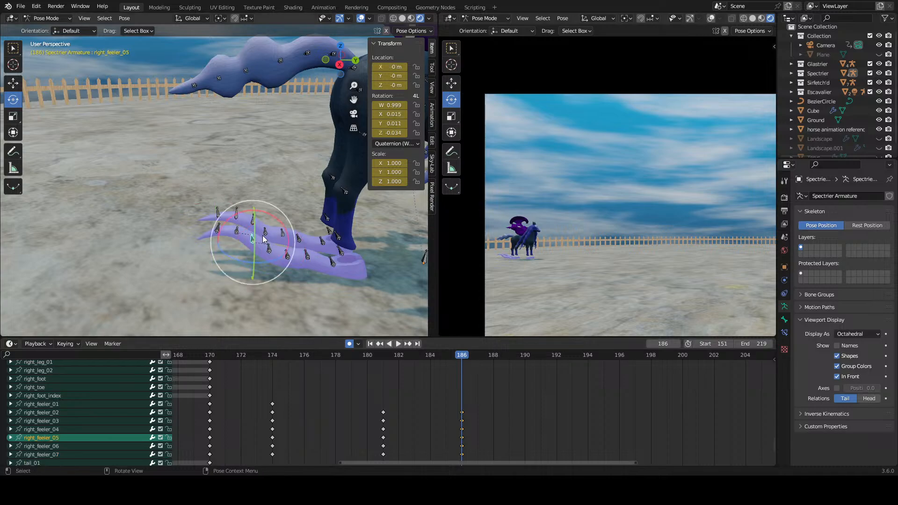
pyautogui.moveTo(278, 220)
pyautogui.mouseDown()
pyautogui.moveTo(267, 204)
pyautogui.moveTo(271, 224)
pyautogui.mouseUp()
pyautogui.click(232, 240)
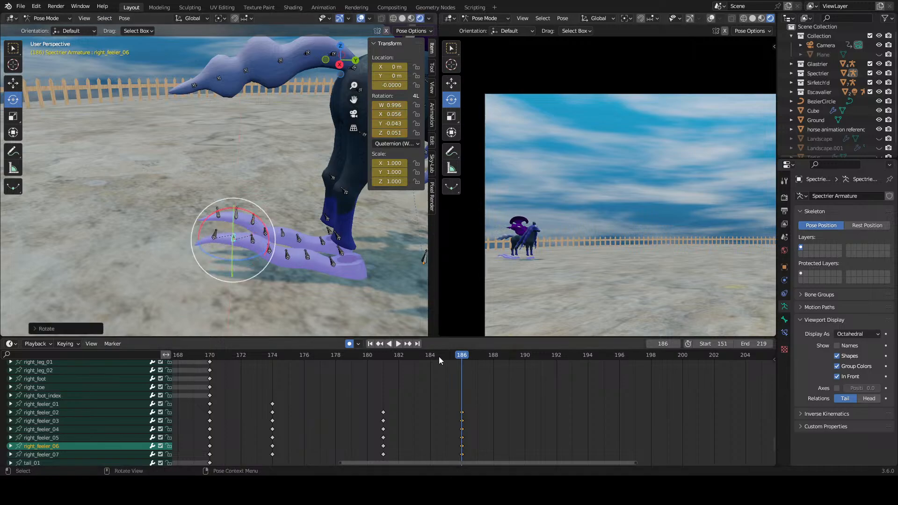
# Step: Scrub and replay the right feeler's motion from about frame 174 past frame 186
pyautogui.moveTo(450, 357); pyautogui.dragTo(250, 395)
pyautogui.press('space')
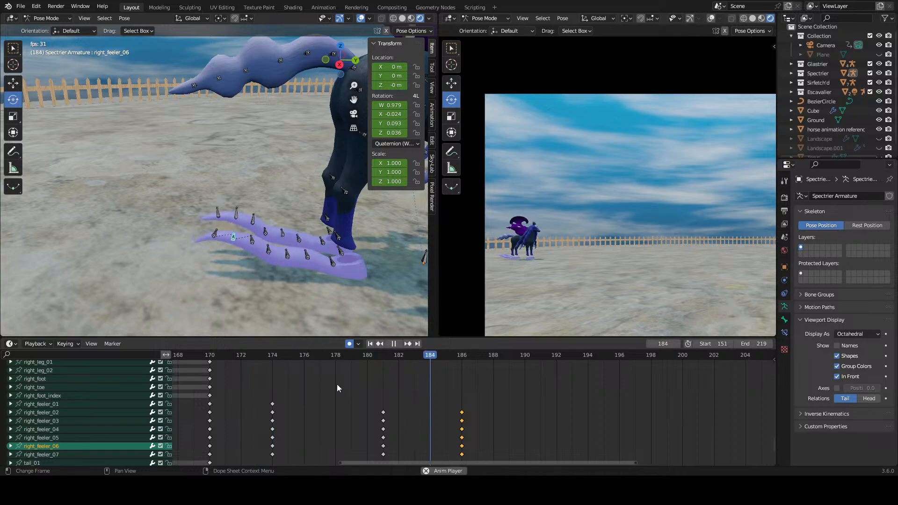
pyautogui.click(277, 365)
pyautogui.click(256, 353)
pyautogui.click(257, 352)
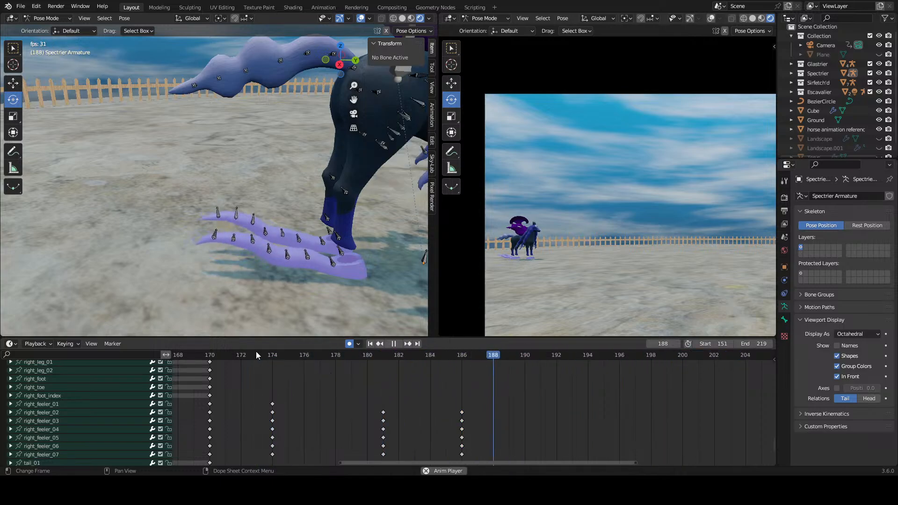
pyautogui.click(256, 353)
pyautogui.press('space')
# Step: Try duplicating the right feeler's keyframes from frames 181 and 186 to frames 190 and 195, replay the motion and delete the copies
pyautogui.moveTo(527, 407); pyautogui.dragTo(324, 468)
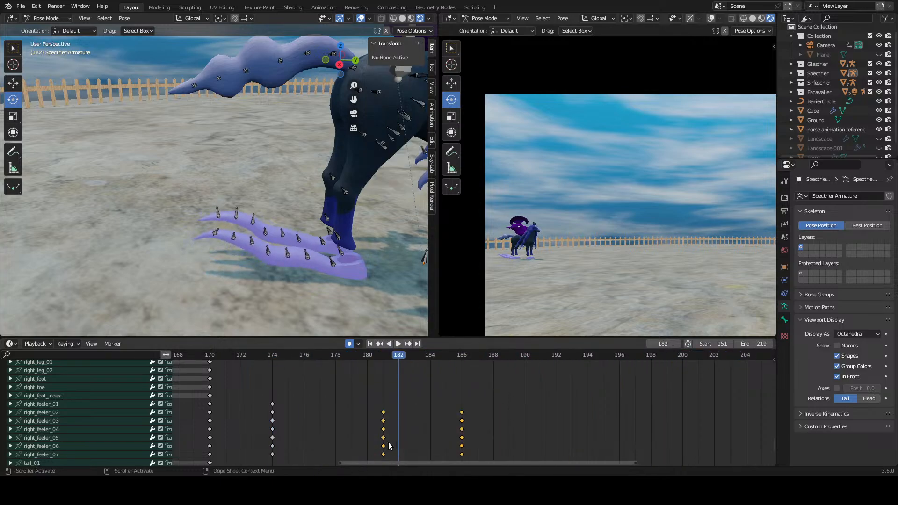
pyautogui.moveTo(384, 440); pyautogui.dragTo(364, 422, button='middle')
pyautogui.rightClick(361, 420)
pyautogui.click(360, 410)
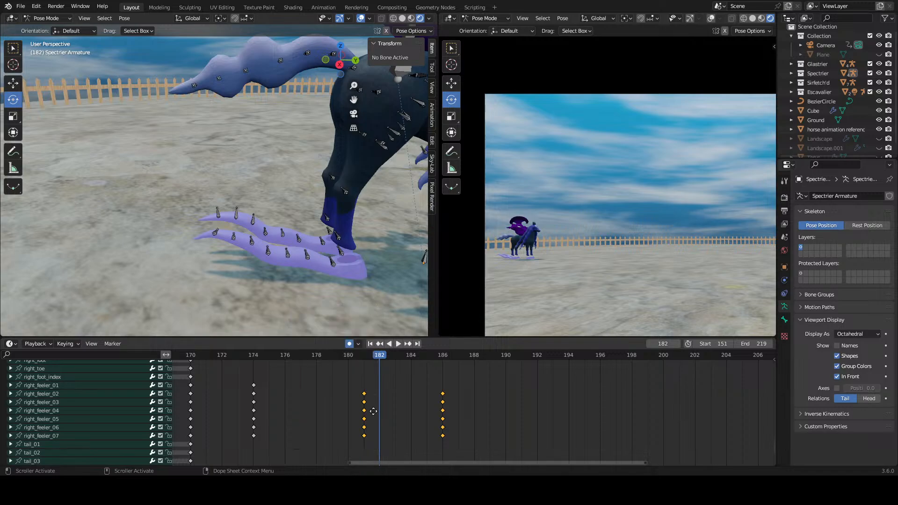
pyautogui.click(501, 424)
pyautogui.press('space')
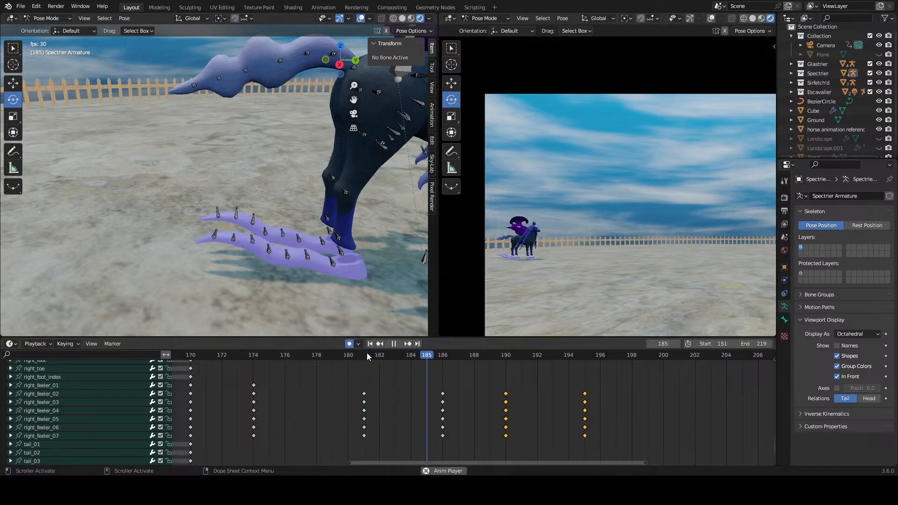
pyautogui.press('space')
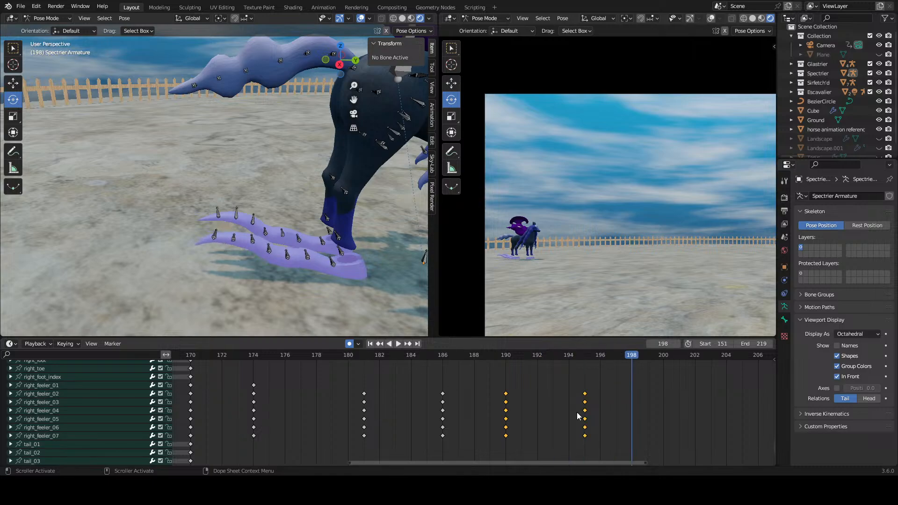
pyautogui.rightClick(513, 420)
pyautogui.click(501, 429)
# Step: Replay from frame 181 and rotate the right_feeler_04 to right_feeler_07 bones at frame 186 to reshape the feeler's outer curve
pyautogui.click(361, 358)
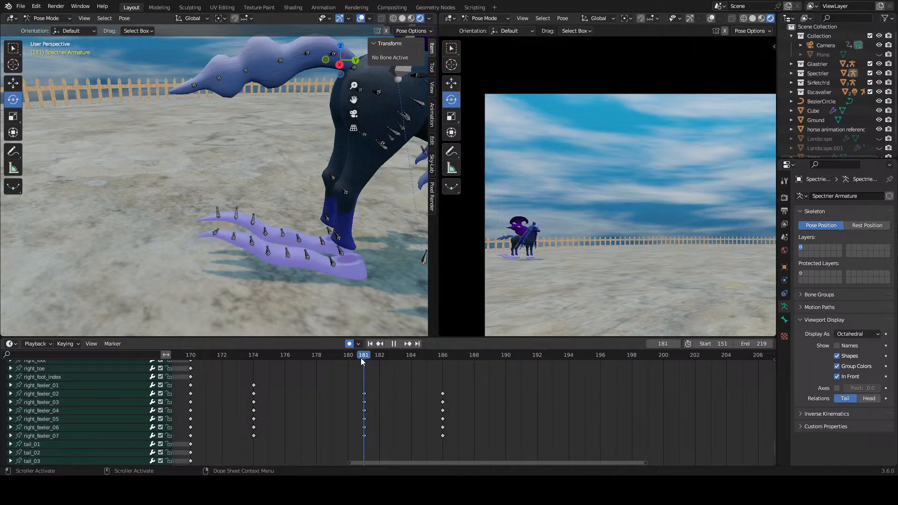
pyautogui.press('space')
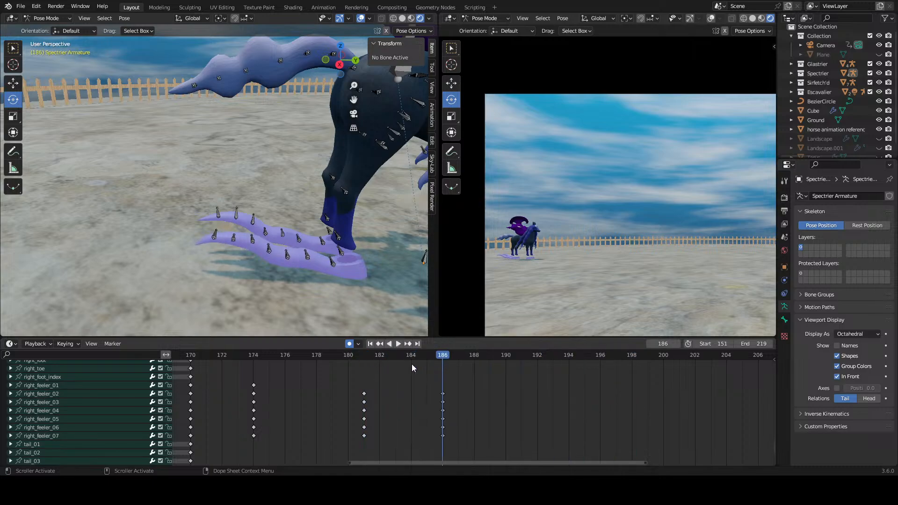
pyautogui.click(270, 266)
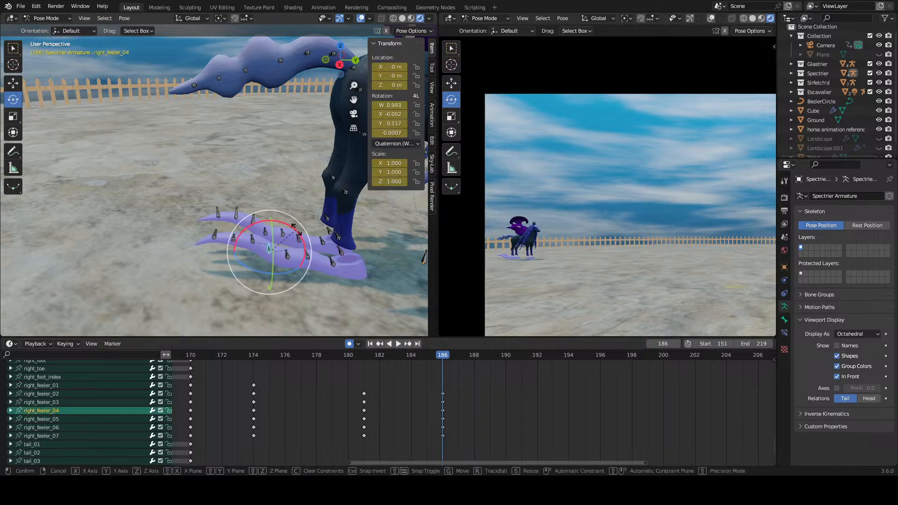
pyautogui.click(241, 243)
pyautogui.moveTo(250, 243); pyautogui.dragTo(292, 227)
pyautogui.click(252, 243)
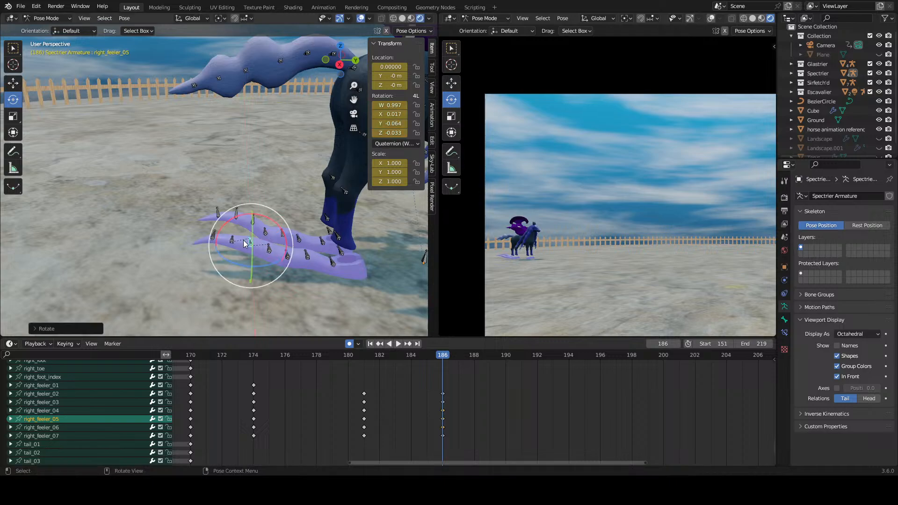
pyautogui.click(246, 243)
pyautogui.click(237, 237)
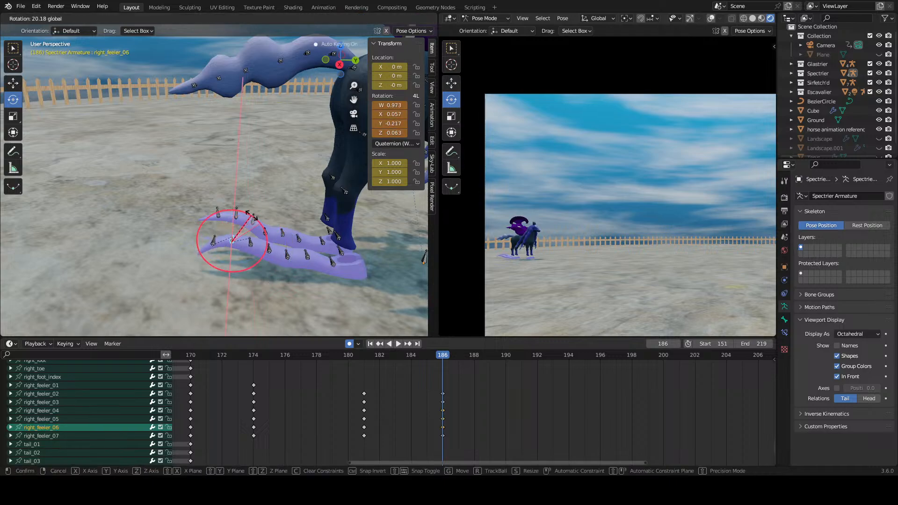
pyautogui.click(216, 241)
pyautogui.moveTo(233, 218); pyautogui.dragTo(264, 232)
# Step: Play and scrub the right feeler's wave between frames 173 and 187
pyautogui.click(369, 358)
pyautogui.press('space')
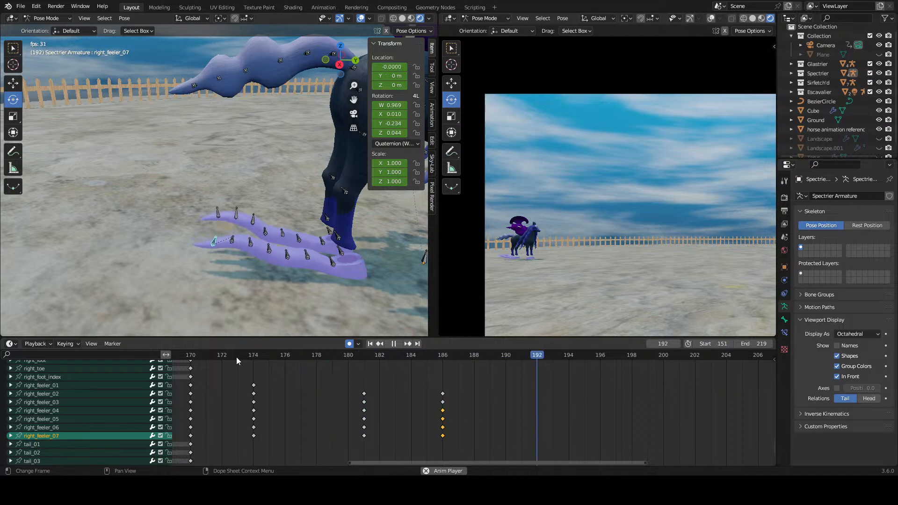
pyautogui.moveTo(237, 357); pyautogui.dragTo(378, 365)
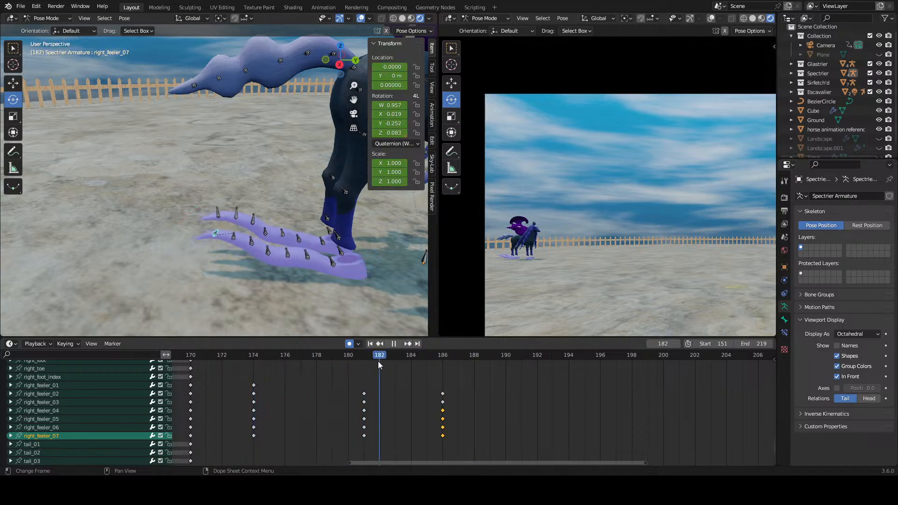
pyautogui.click(461, 365)
# Step: Duplicate the right feeler's keyframes from frame 181 to frame 191 and scrub through the result
pyautogui.rightClick(360, 424)
pyautogui.click(357, 418)
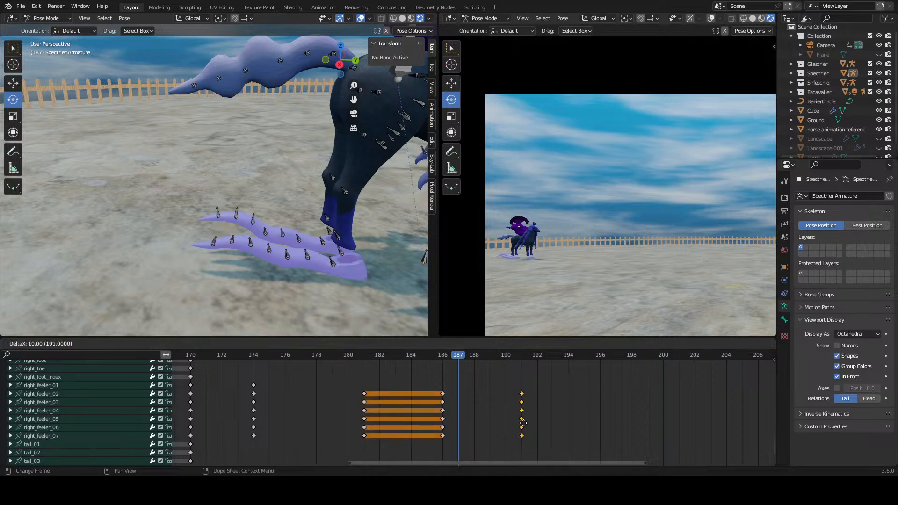
pyautogui.click(438, 372)
pyautogui.moveTo(450, 372); pyautogui.dragTo(397, 377)
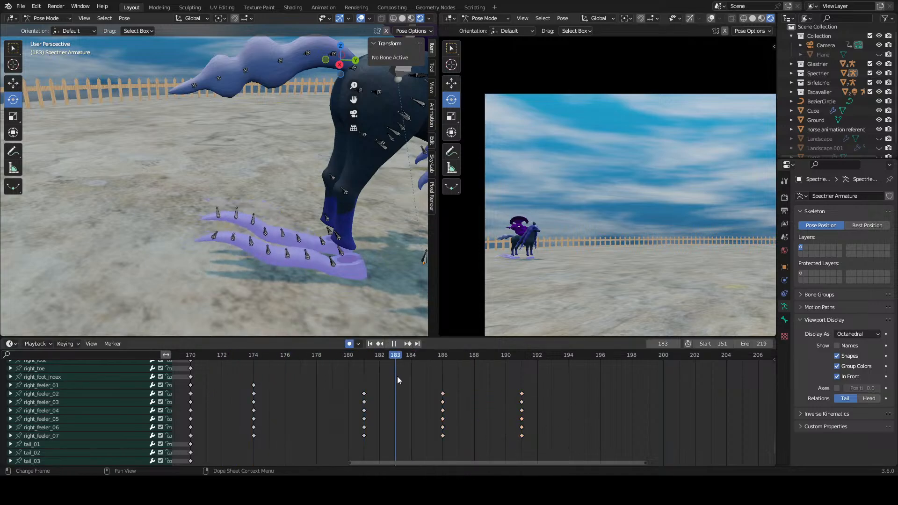
# Step: Duplicate the right feeler's keyframes at frames 186 and 191 to frames 195 and 200
pyautogui.moveTo(484, 378); pyautogui.dragTo(357, 446)
pyautogui.moveTo(473, 428); pyautogui.dragTo(353, 422, button='middle')
pyautogui.rightClick(332, 422)
pyautogui.click(332, 421)
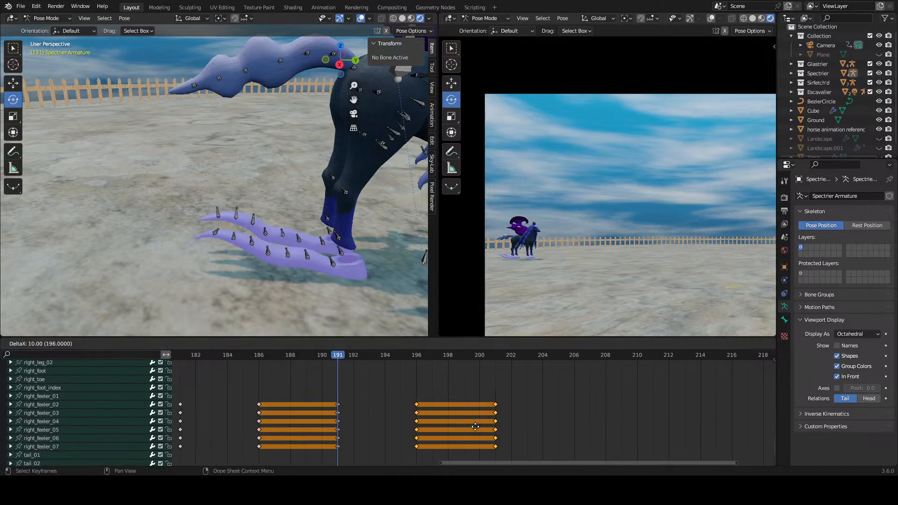
pyautogui.click(495, 426)
pyautogui.scroll(-2, 538, 419)
pyautogui.click(540, 418)
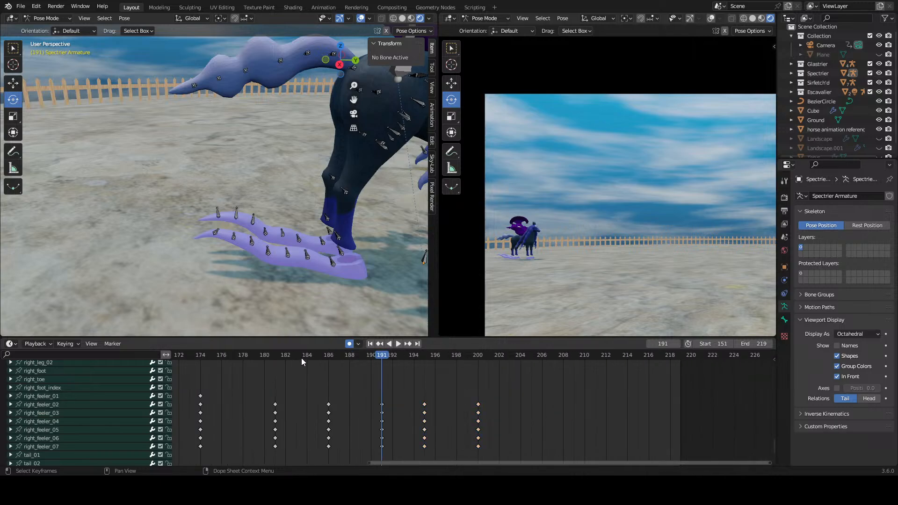
# Step: Play back the right feeler's repeated wave from frame 181
pyautogui.click(272, 356)
pyautogui.press('space')
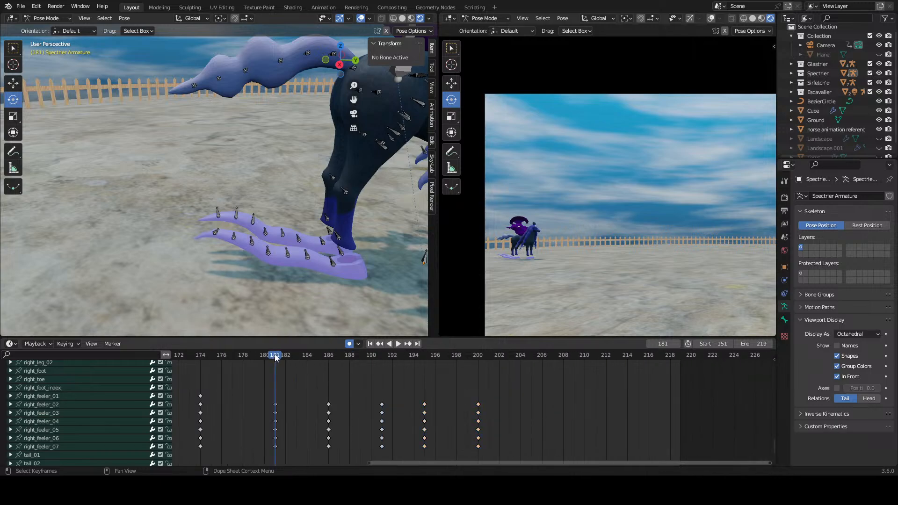
pyautogui.press('space')
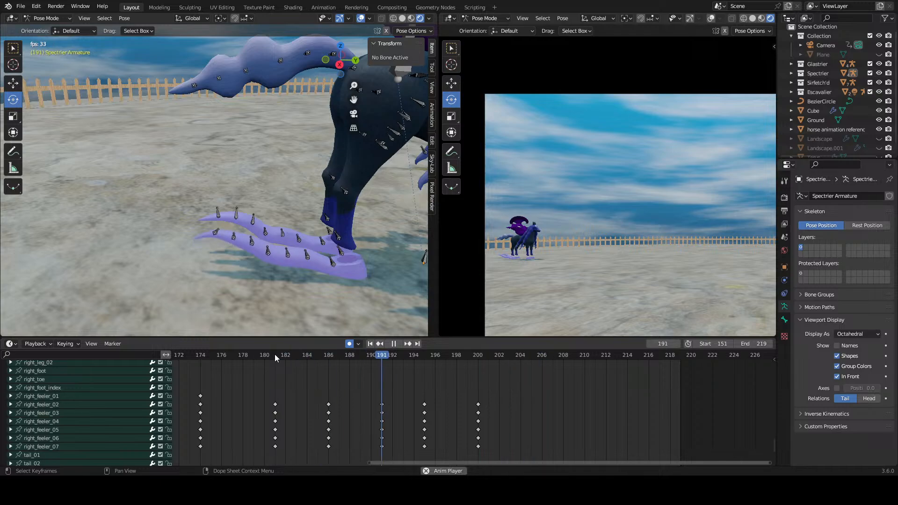
pyautogui.moveTo(274, 355)
pyautogui.mouseDown()
pyautogui.moveTo(343, 354)
pyautogui.moveTo(277, 363)
pyautogui.mouseUp()
pyautogui.press('space')
# Step: Shift all right feeler keyframes from frame 186 onward five frames later so they start at frame 191
pyautogui.moveTo(531, 400); pyautogui.dragTo(312, 457)
pyautogui.press('g')
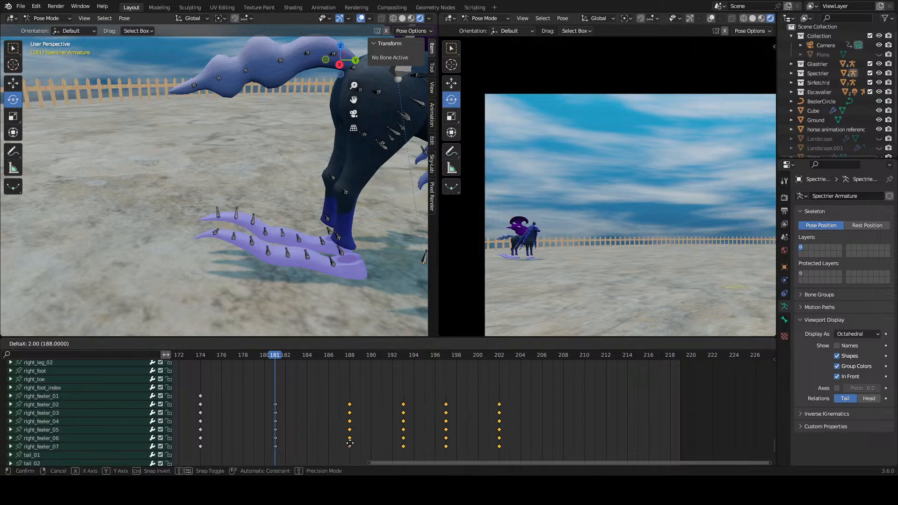
pyautogui.click(384, 441)
# Step: Space out the right feeler's last three keyframe columns to frames 201, 210 and 215
pyautogui.moveTo(577, 396); pyautogui.dragTo(440, 446)
pyautogui.press('g')
pyautogui.click(489, 445)
pyautogui.moveTo(622, 381); pyautogui.dragTo(502, 455)
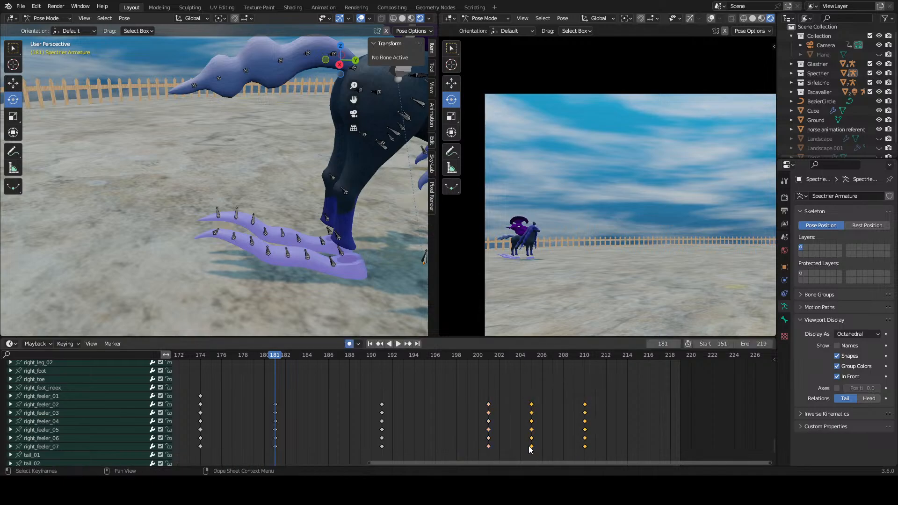
pyautogui.press('g')
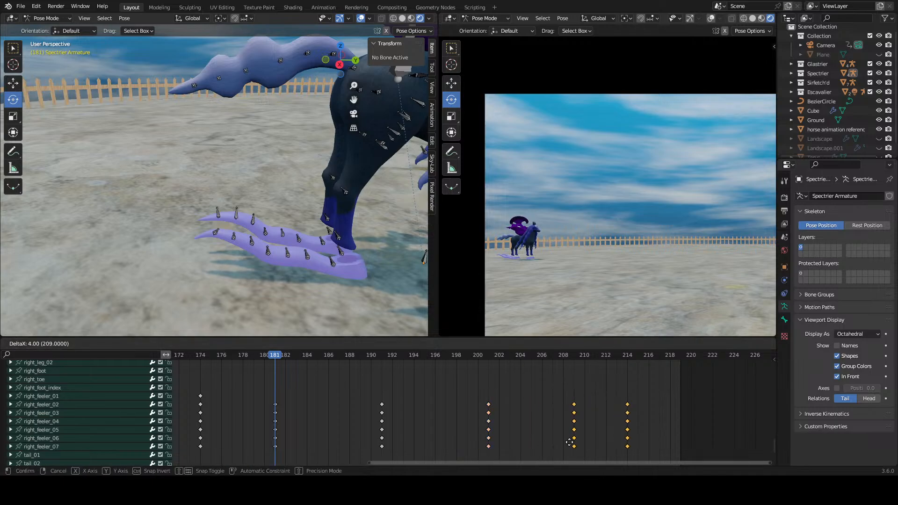
pyautogui.click(578, 442)
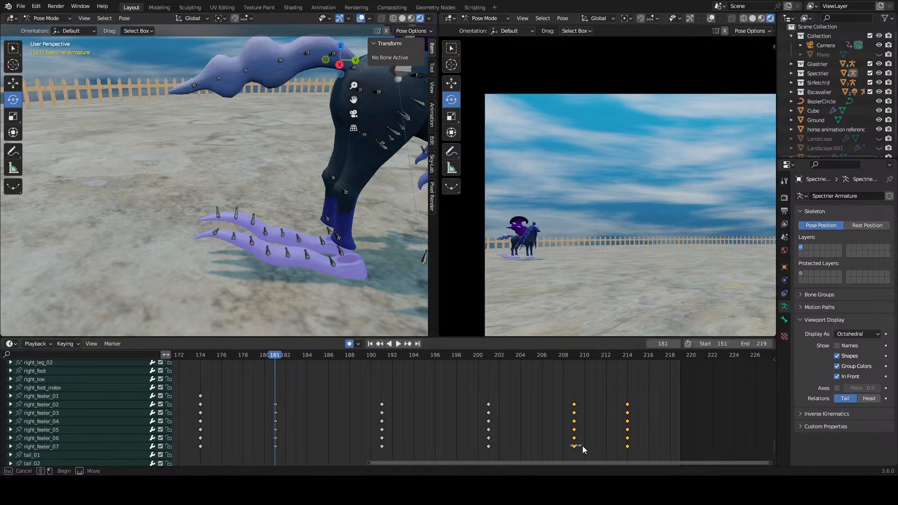
pyautogui.press('g')
pyautogui.click(584, 446)
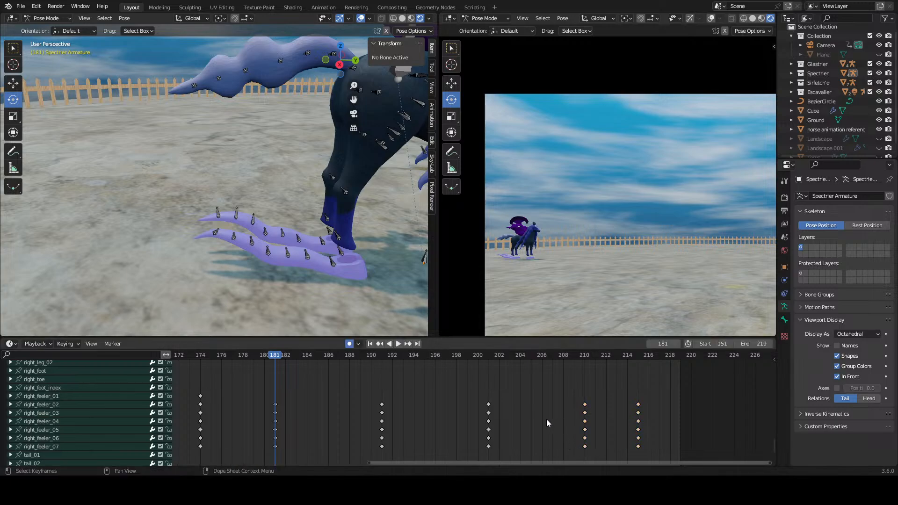
# Step: Move the right feeler's last keyframe column to frame 220
pyautogui.moveTo(547, 420); pyautogui.dragTo(380, 408, button='middle')
pyautogui.moveTo(490, 383); pyautogui.dragTo(452, 446)
pyautogui.press('g')
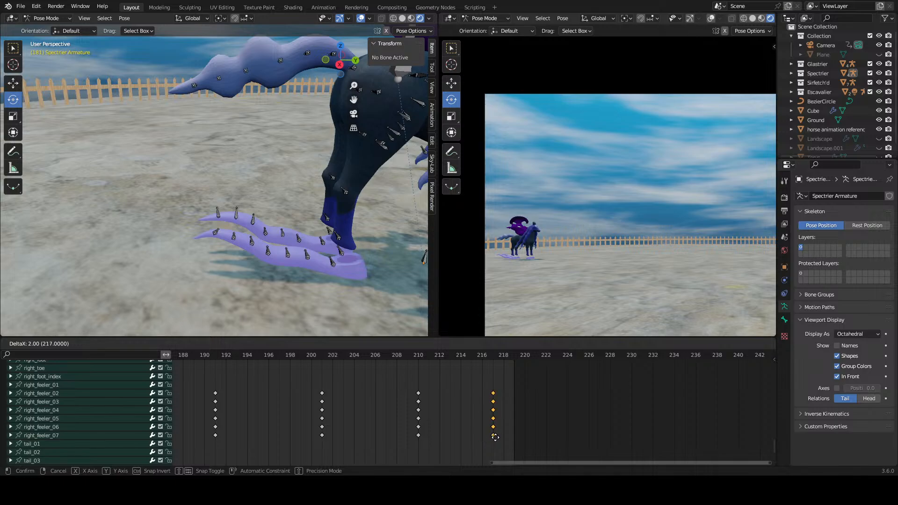
pyautogui.click(522, 436)
pyautogui.click(461, 435)
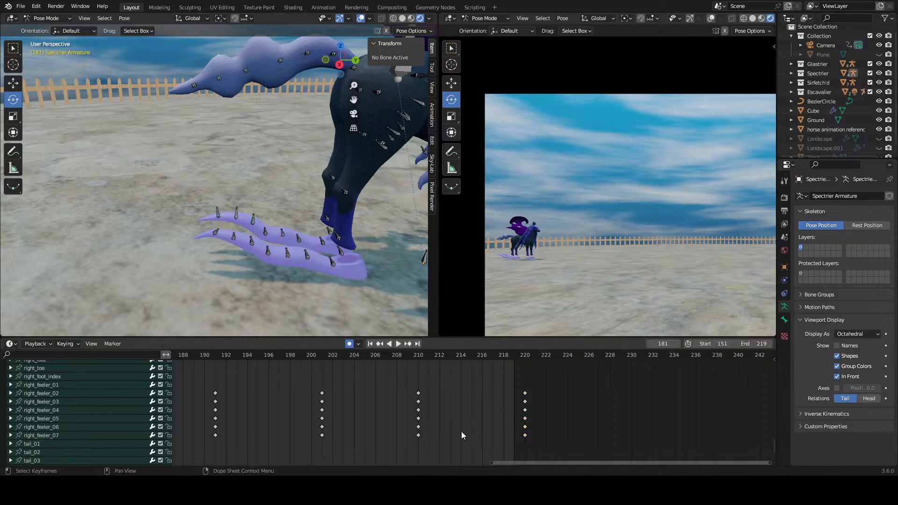
# Step: Set the animation's end frame to 228 and play and scrub the feeler's motion from about frame 190
pyautogui.moveTo(753, 343); pyautogui.dragTo(770, 344)
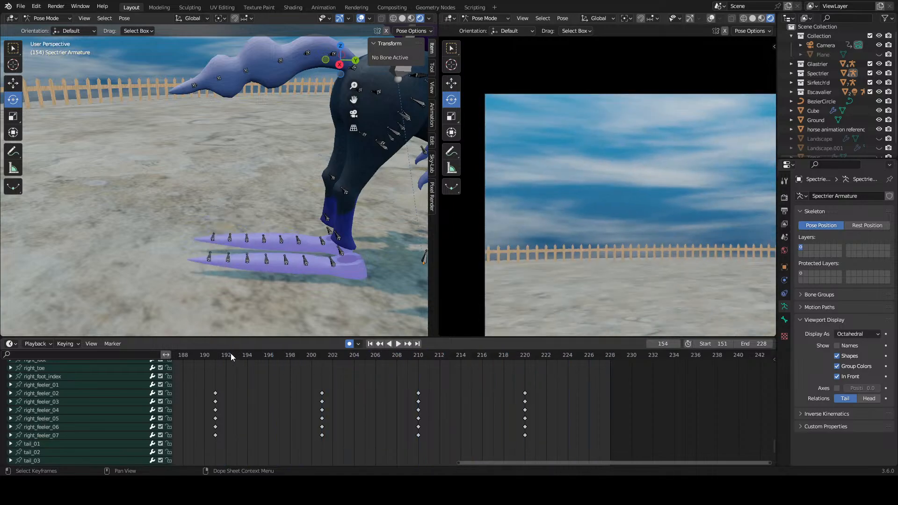
pyautogui.press('space')
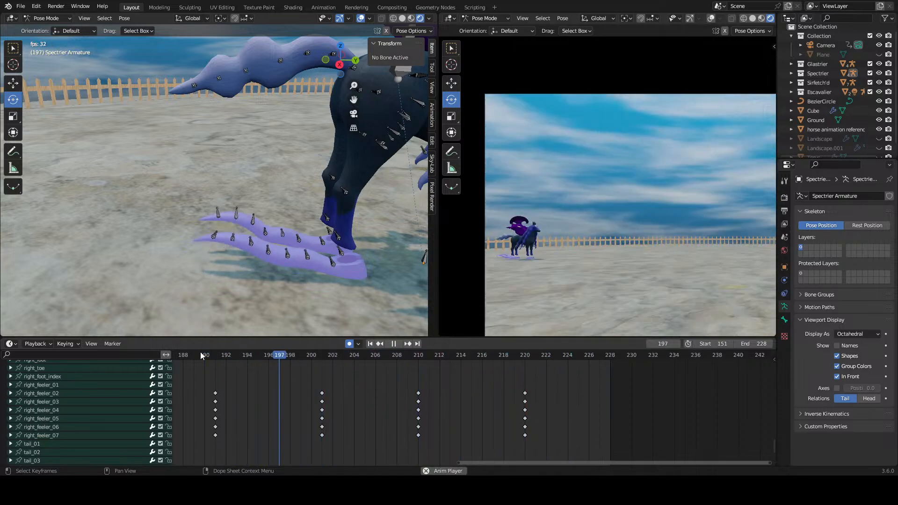
pyautogui.press('space')
pyautogui.moveTo(201, 354); pyautogui.dragTo(225, 355)
pyautogui.moveTo(244, 360); pyautogui.dragTo(335, 376, button='middle')
# Step: Scrub through the right feeler's slower wave from frame 181 onward to judge its timing
pyautogui.scroll(-5, 323, 395)
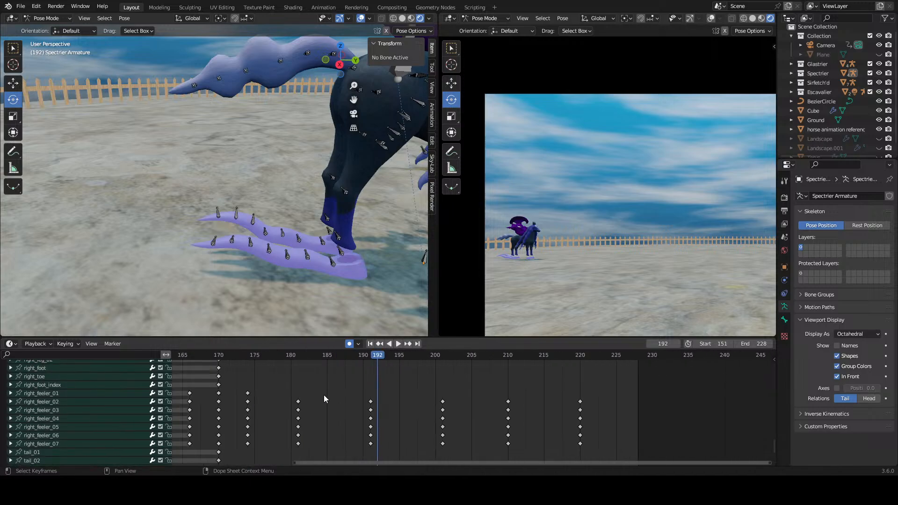
pyautogui.scroll(-3, 324, 396)
pyautogui.scroll(3, 346, 379)
pyautogui.scroll(4, 318, 374)
pyautogui.click(234, 354)
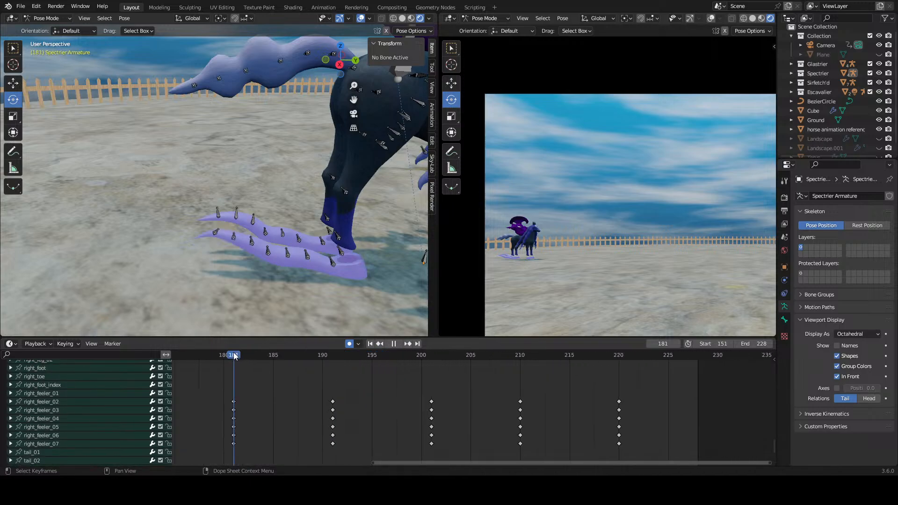
pyautogui.moveTo(234, 356); pyautogui.dragTo(402, 387)
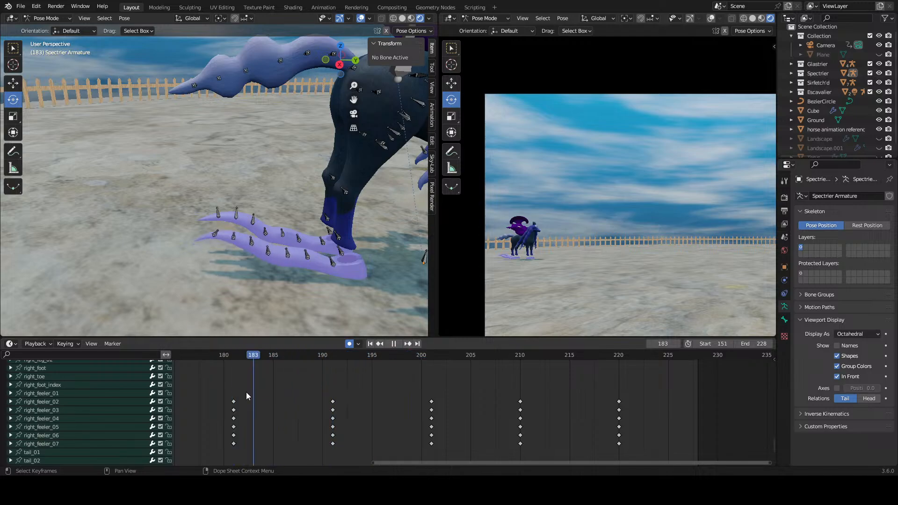
pyautogui.moveTo(227, 395); pyautogui.dragTo(334, 395)
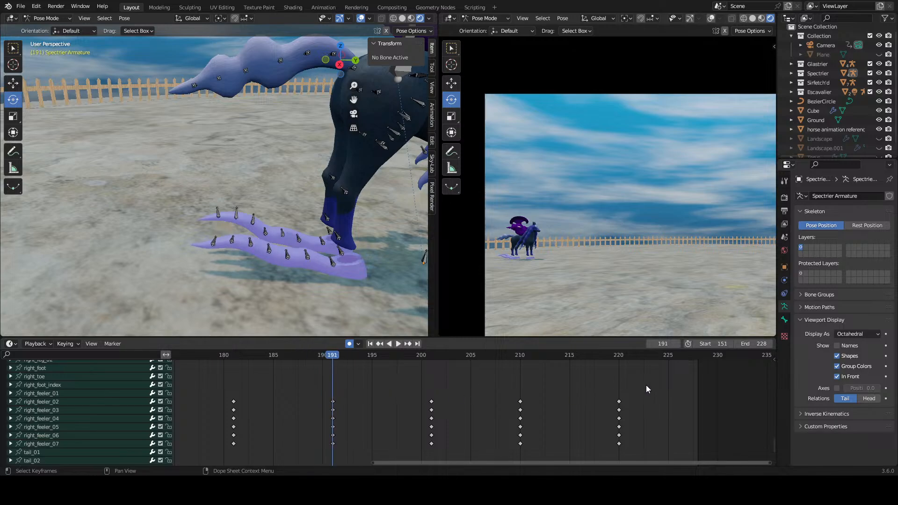
# Step: Delete the right feeler's keyframes at frames 201, 210 and 220, and go to frame 199
pyautogui.moveTo(647, 386); pyautogui.dragTo(369, 462)
pyautogui.rightClick(423, 442)
pyautogui.click(424, 440)
pyautogui.moveTo(373, 356); pyautogui.dragTo(416, 390)
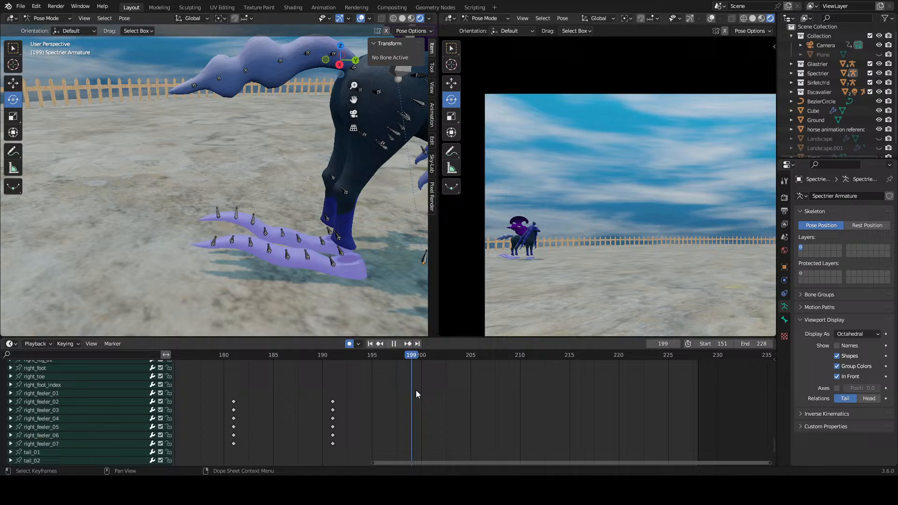
# Step: Rotate the right feeler's bones 02 to 07 at frame 199 into the next pose of the wave
pyautogui.click(330, 260)
pyautogui.click(308, 256)
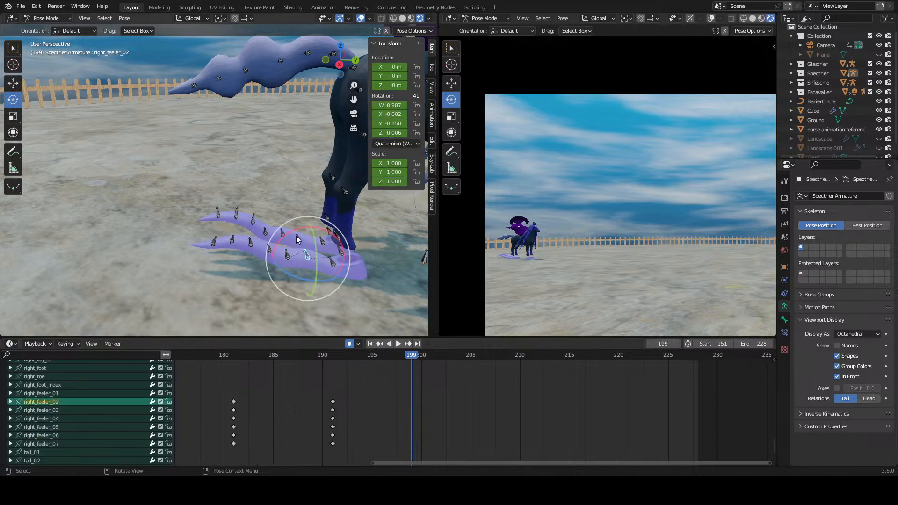
pyautogui.moveTo(291, 230); pyautogui.dragTo(247, 234)
pyautogui.click(286, 258)
pyautogui.click(267, 251)
pyautogui.click(246, 241)
pyautogui.rightClick(236, 216)
pyautogui.click(232, 243)
pyautogui.click(215, 246)
pyautogui.click(267, 282)
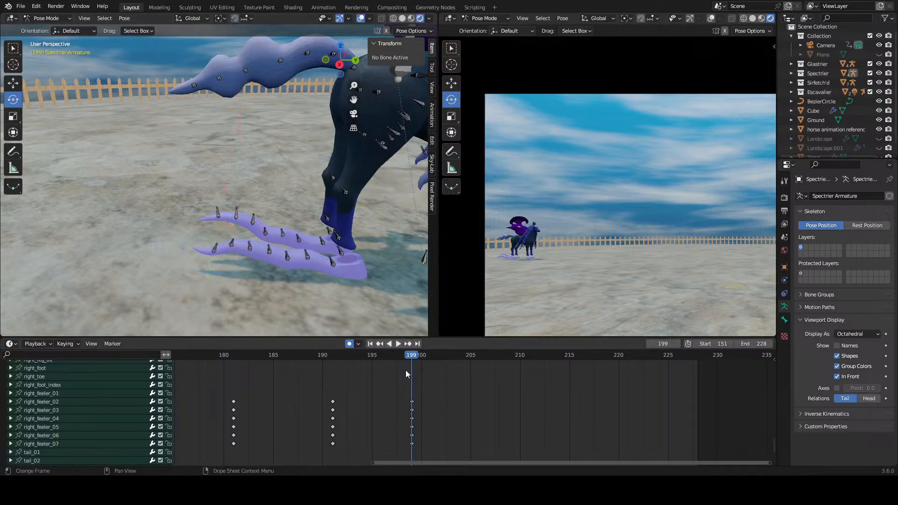
# Step: Play and scrub the right feeler's motion from about frame 181 to frame 200
pyautogui.moveTo(404, 358); pyautogui.dragTo(228, 361)
pyautogui.press('space')
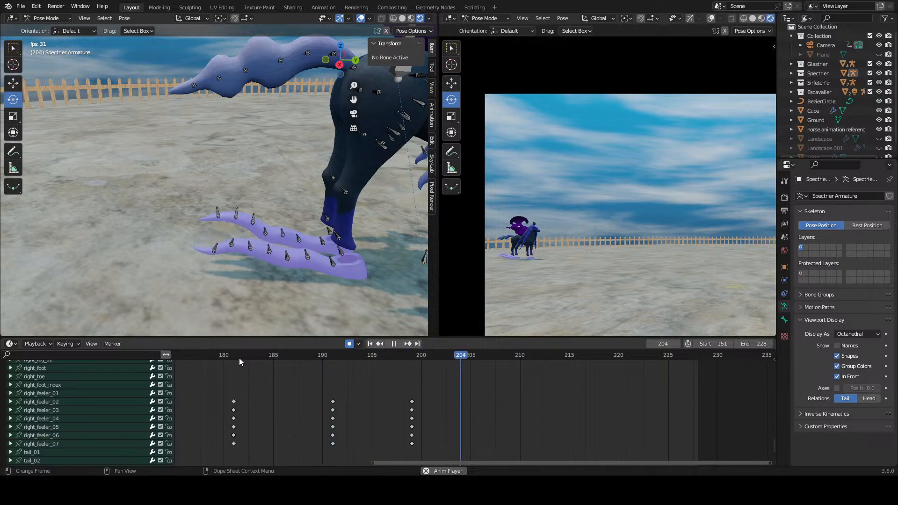
pyautogui.press('space')
pyautogui.moveTo(240, 357); pyautogui.dragTo(407, 364)
pyautogui.moveTo(456, 396); pyautogui.dragTo(196, 449)
pyautogui.rightClick(231, 430)
pyautogui.click(219, 421)
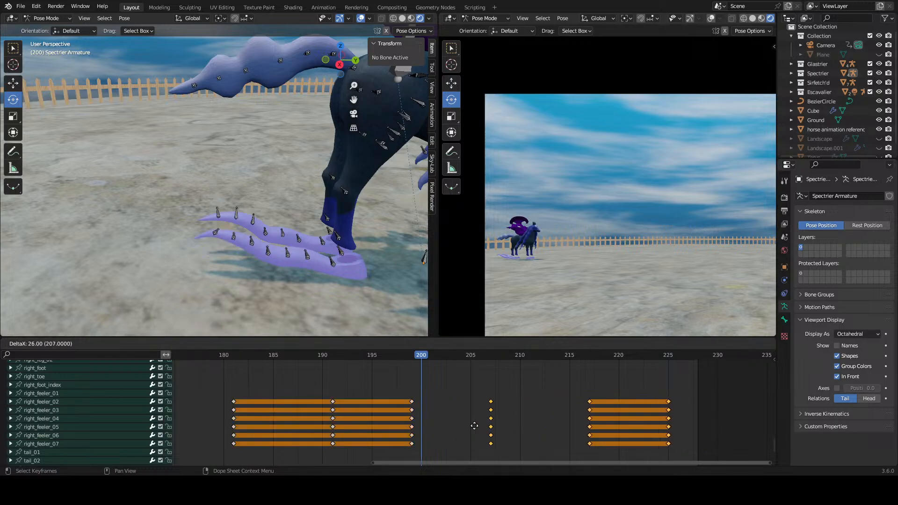
pyautogui.click(458, 426)
pyautogui.hotkey('ctrl', 'z')
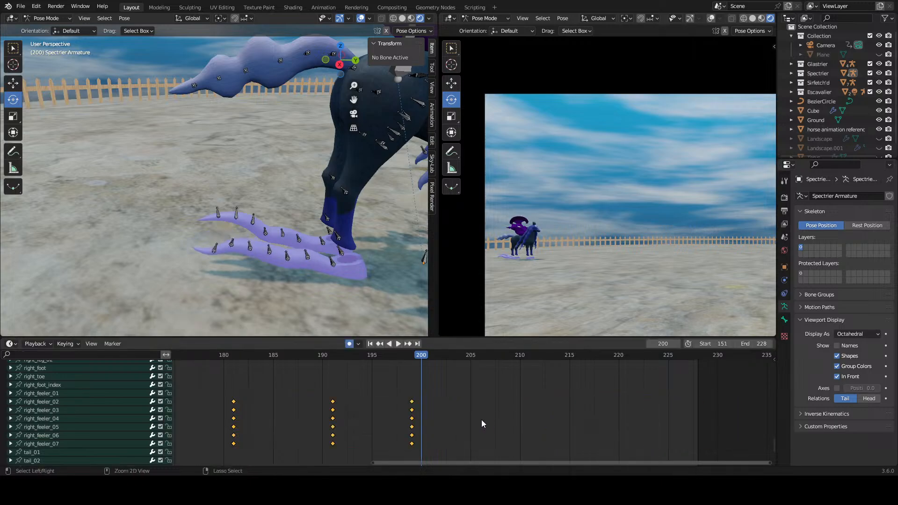
# Step: Duplicate the right feeler's keyframes at frames 181, 191 and 199 to frames 205, 215 and 223
pyautogui.moveTo(458, 397); pyautogui.dragTo(229, 434)
pyautogui.scroll(-2, 383, 424)
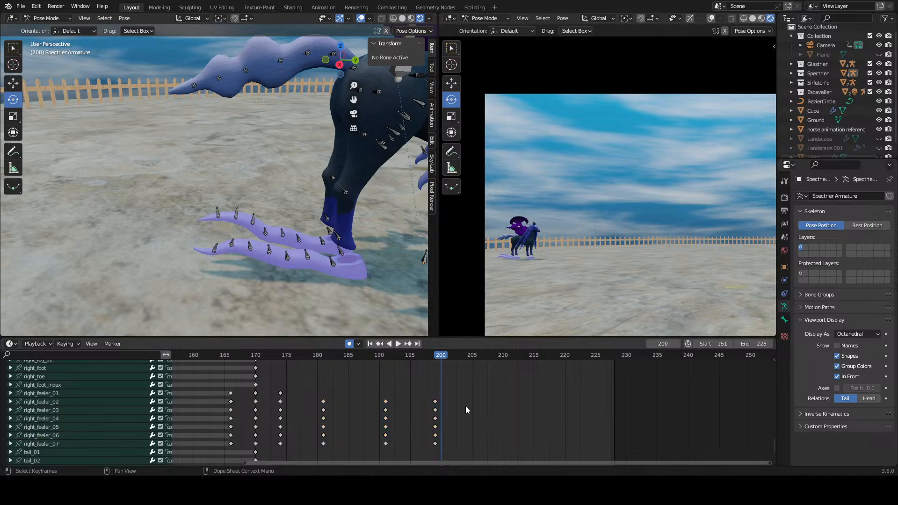
pyautogui.moveTo(474, 392); pyautogui.dragTo(309, 460)
pyautogui.rightClick(334, 435)
pyautogui.click(333, 434)
pyautogui.click(487, 429)
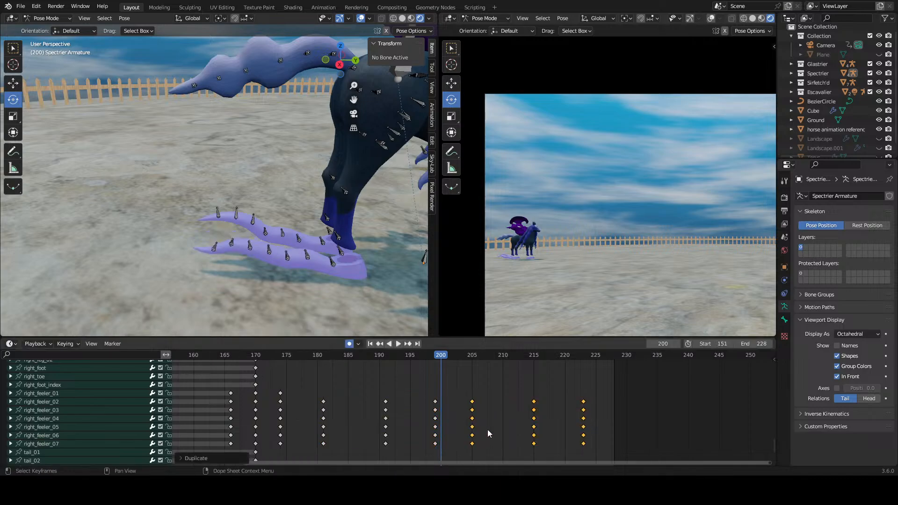
# Step: Play the repeated wave and shift the duplicated keyframes to frames 209, 219 and 227
pyautogui.click(446, 370)
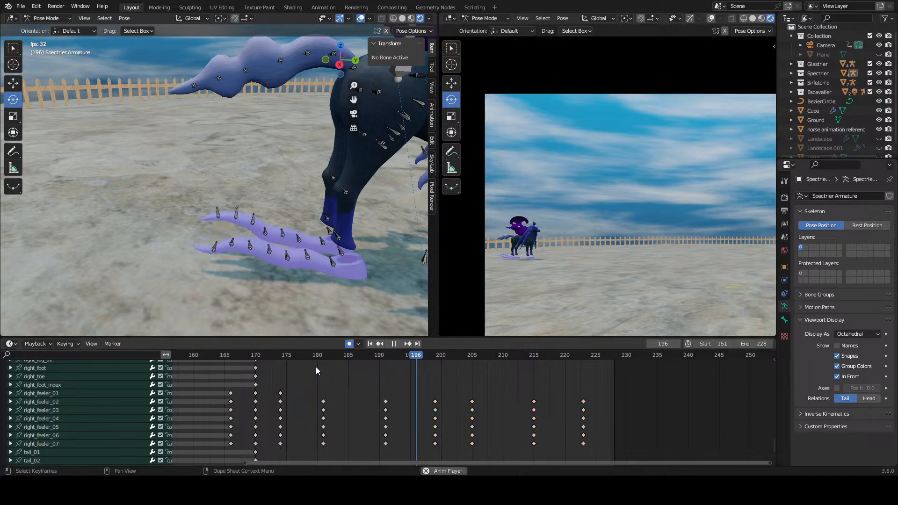
pyautogui.press('space')
pyautogui.moveTo(315, 356); pyautogui.dragTo(466, 361)
pyautogui.moveTo(619, 406); pyautogui.dragTo(500, 442)
# Step: Play the right feeler's extended wave from about frame 180 to judge the new spacing
pyautogui.moveTo(406, 359); pyautogui.dragTo(318, 362)
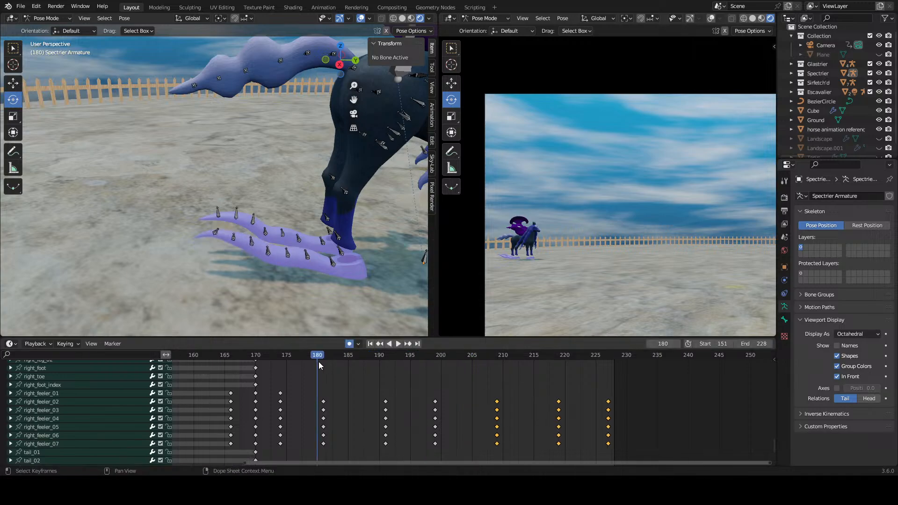
pyautogui.press('space')
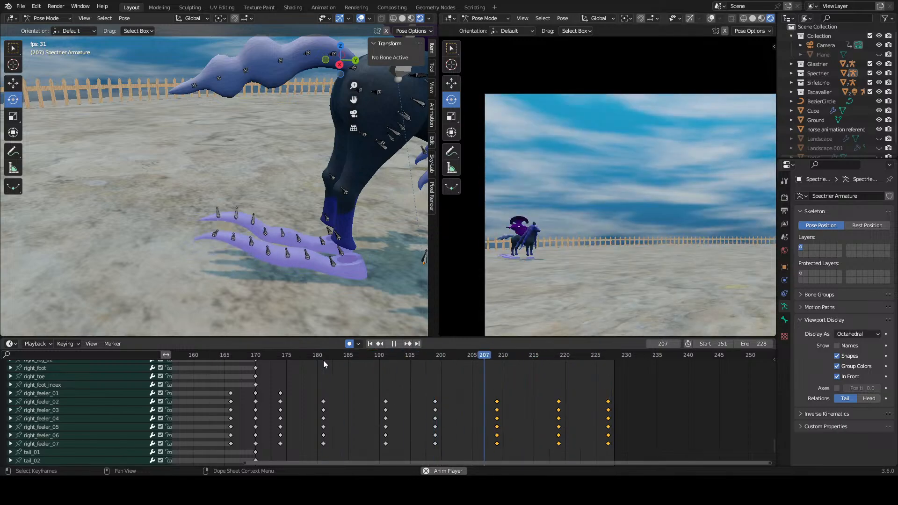
pyautogui.press('space')
pyautogui.click(320, 359)
pyautogui.press('space')
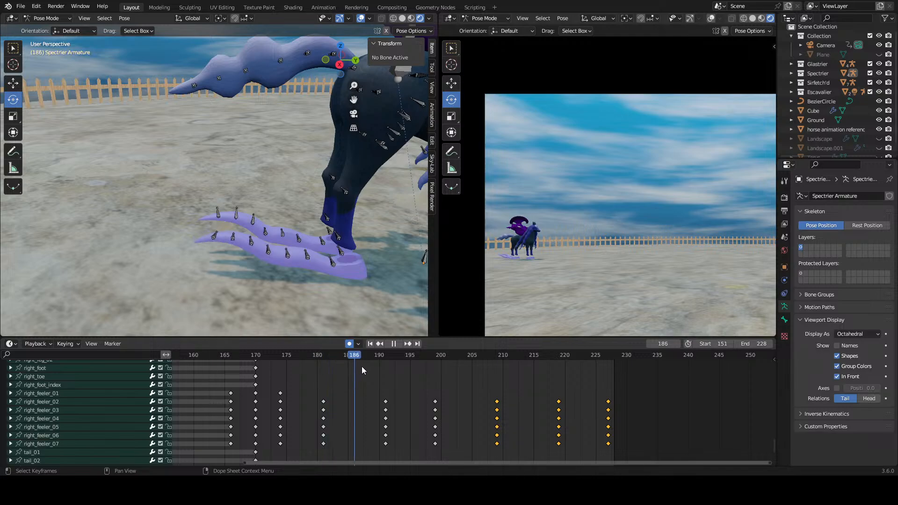
# Step: Rotate the right feeler's tip bone, right_feeler_07, at frame 199
pyautogui.moveTo(384, 366); pyautogui.dragTo(433, 380)
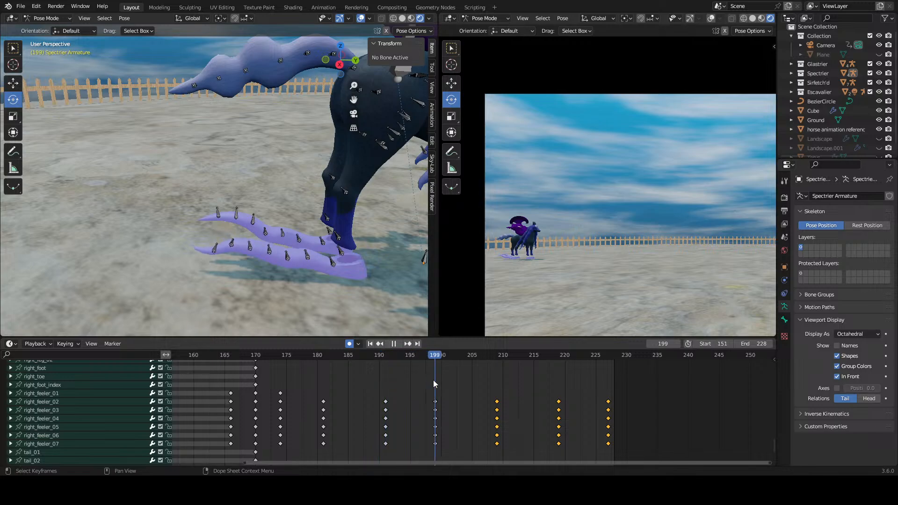
pyautogui.click(213, 260)
pyautogui.press('r')
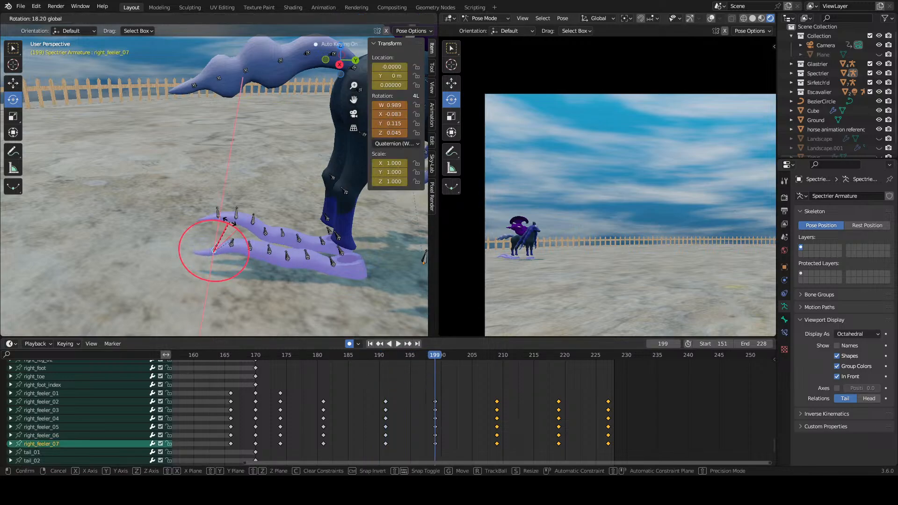
pyautogui.click(228, 224)
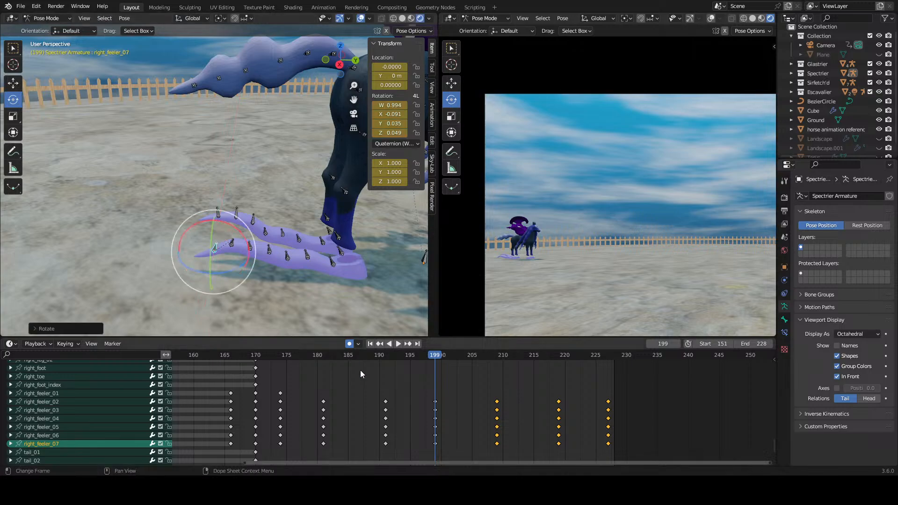
# Step: Scrub and play the wave with the adjusted feeler tip from about frame 181 to frame 227
pyautogui.moveTo(319, 355); pyautogui.dragTo(496, 363)
pyautogui.moveTo(251, 223)
pyautogui.mouseDown()
pyautogui.moveTo(253, 217)
pyautogui.moveTo(265, 230)
pyautogui.mouseUp()
pyautogui.press('space')
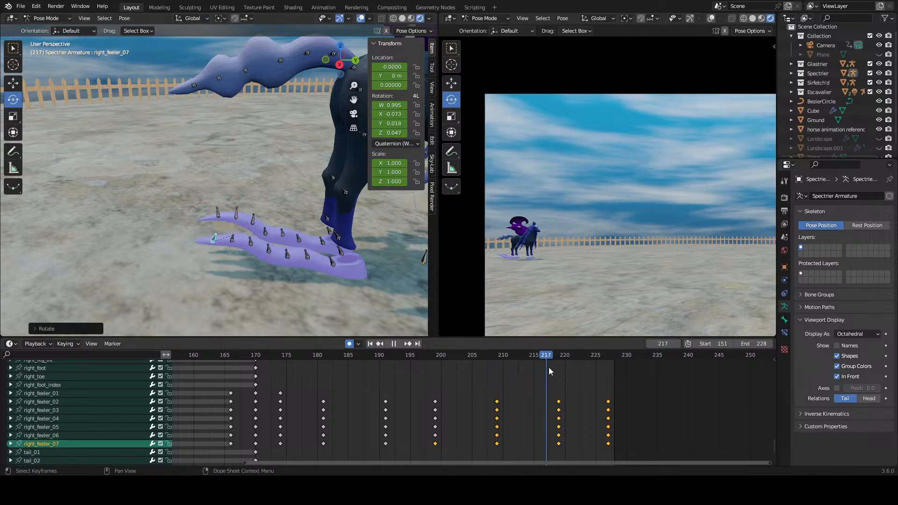
pyautogui.moveTo(588, 372); pyautogui.dragTo(607, 420)
# Step: Set the animation's end frame to 251 and deselect the keyframes
pyautogui.moveTo(756, 344); pyautogui.dragTo(825, 344)
pyautogui.click(693, 399)
pyautogui.scroll(1, 654, 398)
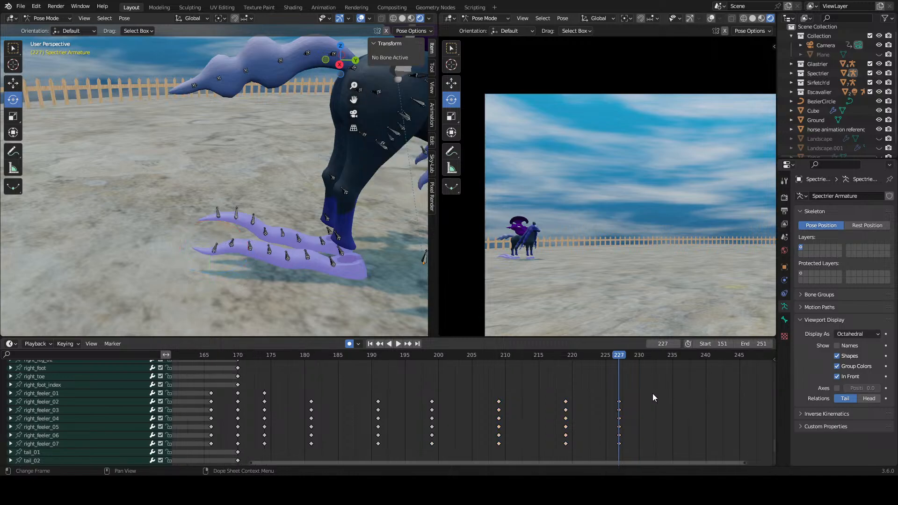
# Step: Scrub and repeatedly replay the right feeler's wave from about frame 180 to examine its flow
pyautogui.moveTo(308, 354); pyautogui.dragTo(487, 371)
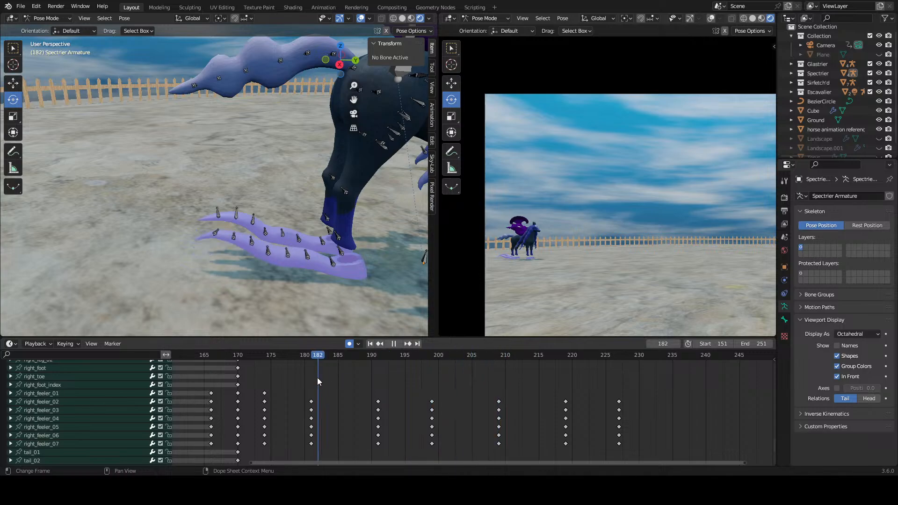
pyautogui.click(398, 345)
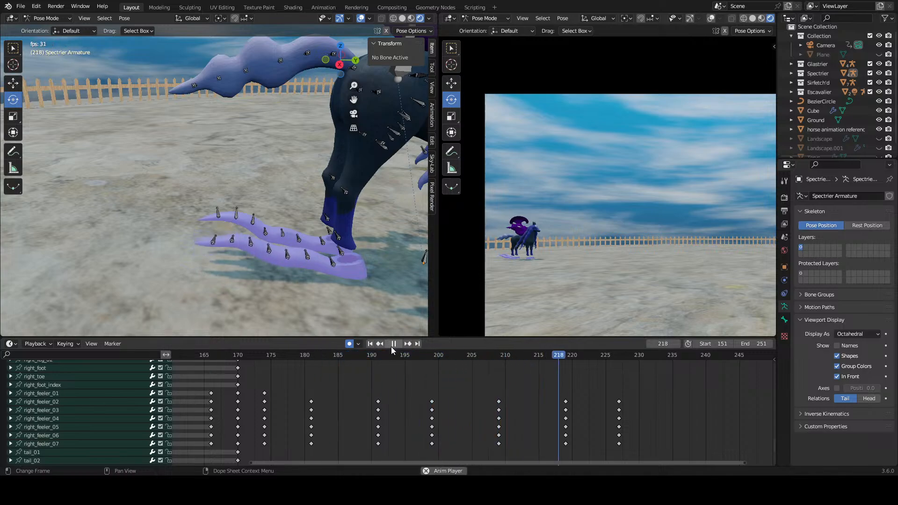
pyautogui.click(306, 359)
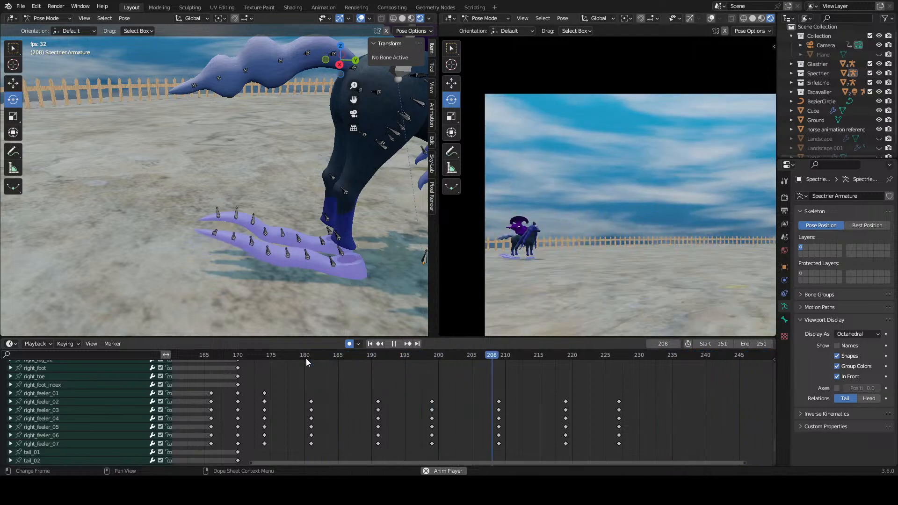
pyautogui.click(306, 358)
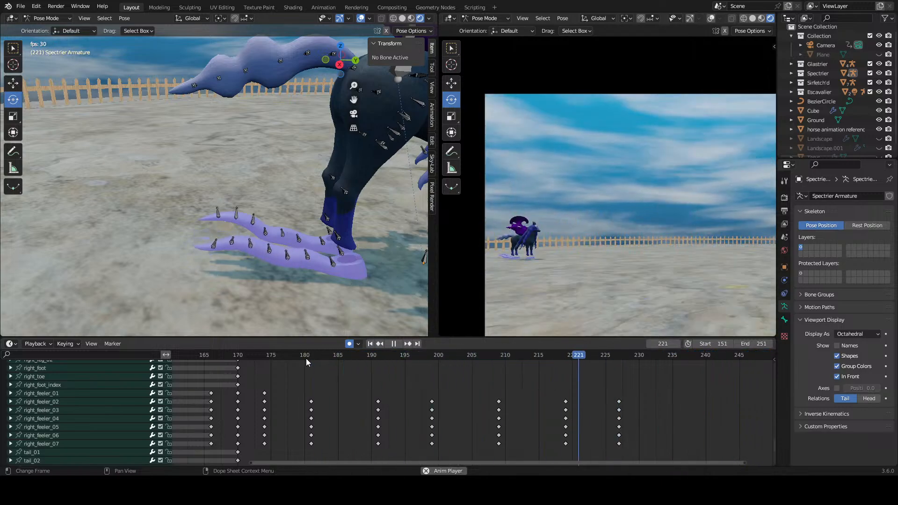
pyautogui.click(305, 358)
pyautogui.click(305, 358)
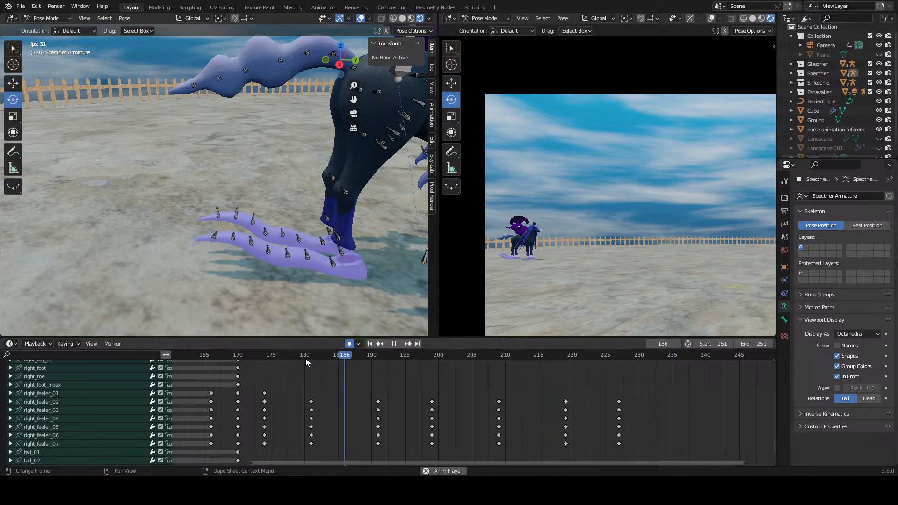
pyautogui.click(305, 359)
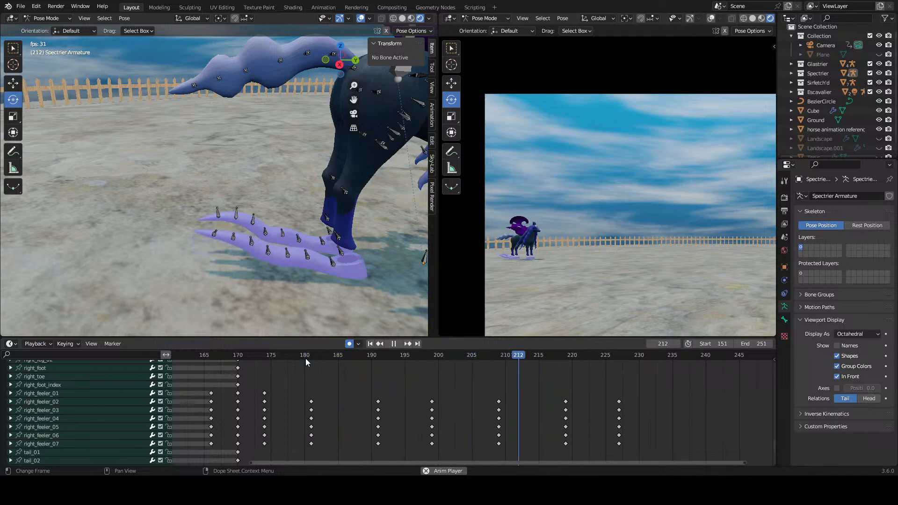
pyautogui.click(309, 358)
pyautogui.press('space')
# Step: Rotate the right feeler's tip bone further at frame 199 and replay the wave from frame 181
pyautogui.moveTo(435, 356)
pyautogui.mouseDown()
pyautogui.moveTo(375, 358)
pyautogui.moveTo(431, 358)
pyautogui.mouseUp()
pyautogui.click(221, 254)
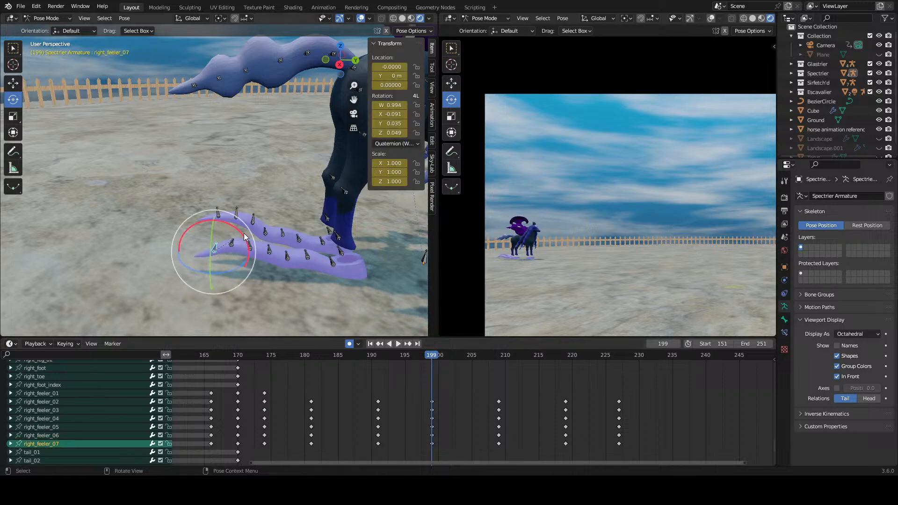
pyautogui.moveTo(247, 240); pyautogui.dragTo(255, 243)
pyautogui.click(312, 355)
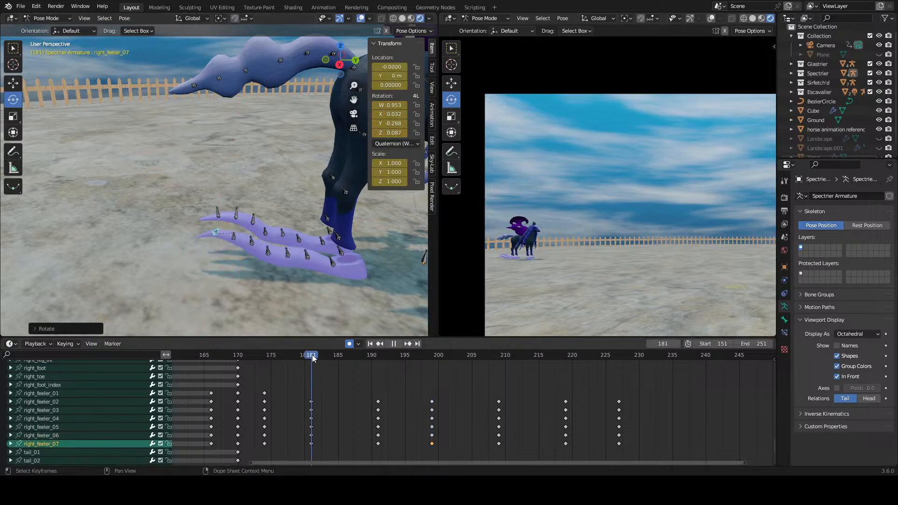
pyautogui.press('space')
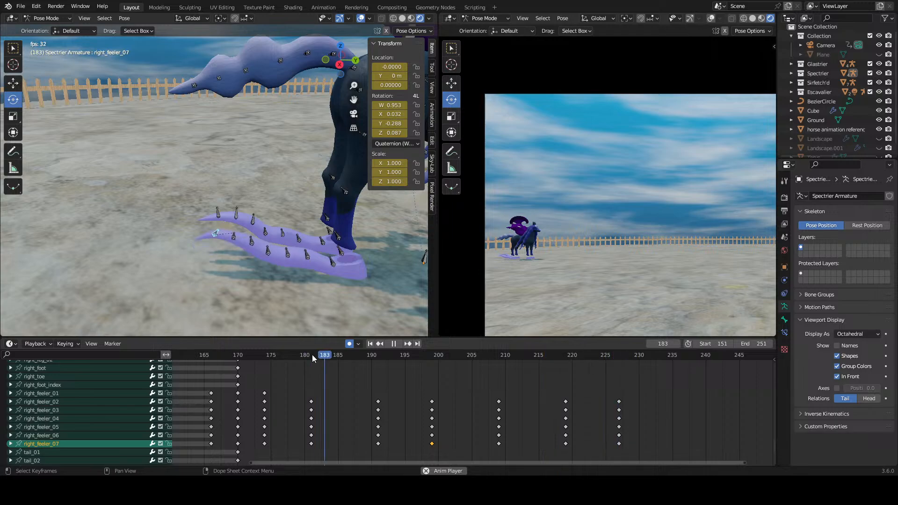
pyautogui.click(313, 355)
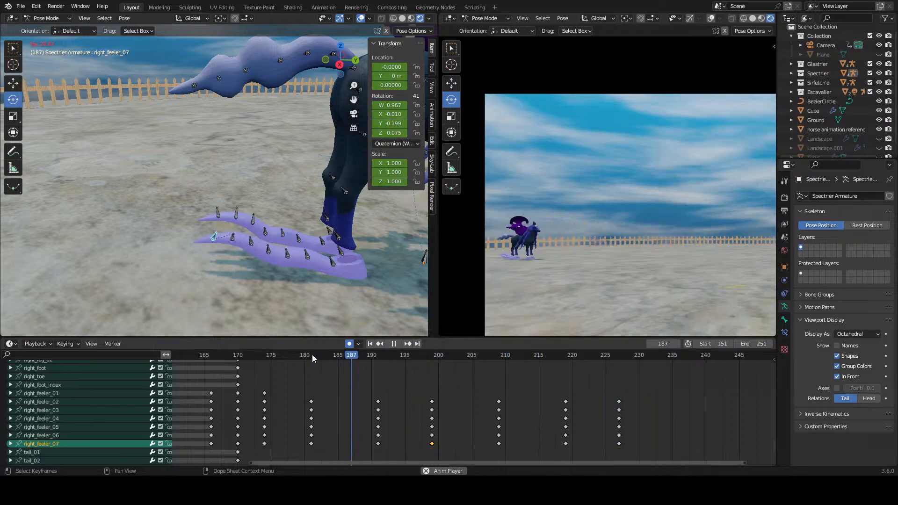
pyautogui.press('space')
# Step: Examine the feeler's wave during playback in a close-up of the dark horse and rider in the camera view
pyautogui.scroll(1, 543, 271)
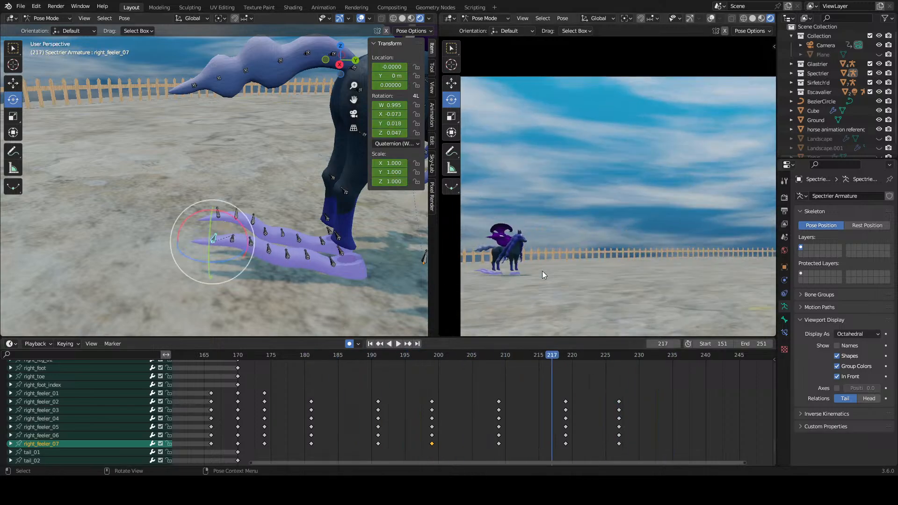
pyautogui.scroll(3, 542, 271)
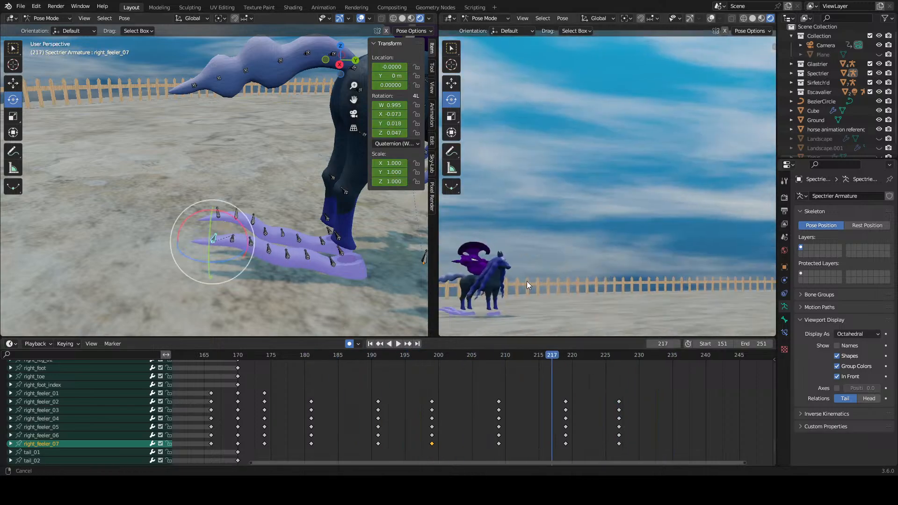
pyautogui.scroll(8, 639, 302)
pyautogui.keyDown('shift'); pyautogui.moveTo(527, 282); pyautogui.dragTo(647, 138, button='middle'); pyautogui.keyUp('shift')
pyautogui.scroll(-2, 646, 137)
pyautogui.keyDown('shift'); pyautogui.moveTo(629, 222); pyautogui.dragTo(632, 136, button='middle'); pyautogui.keyUp('shift')
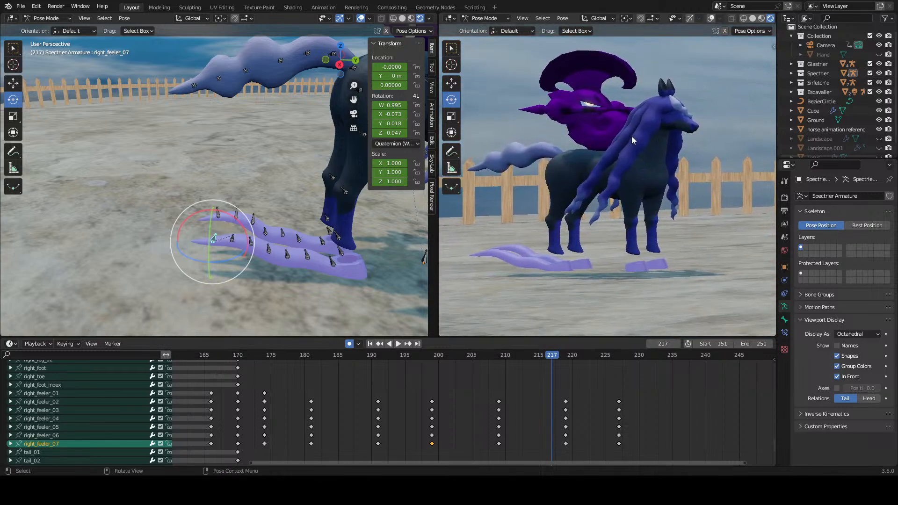
pyautogui.click(358, 355)
pyautogui.press('space')
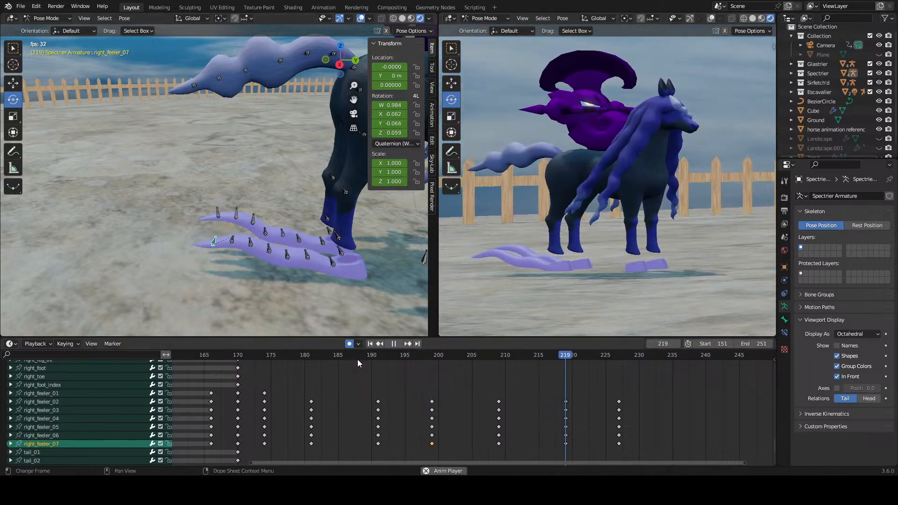
pyautogui.click(357, 361)
pyautogui.click(356, 362)
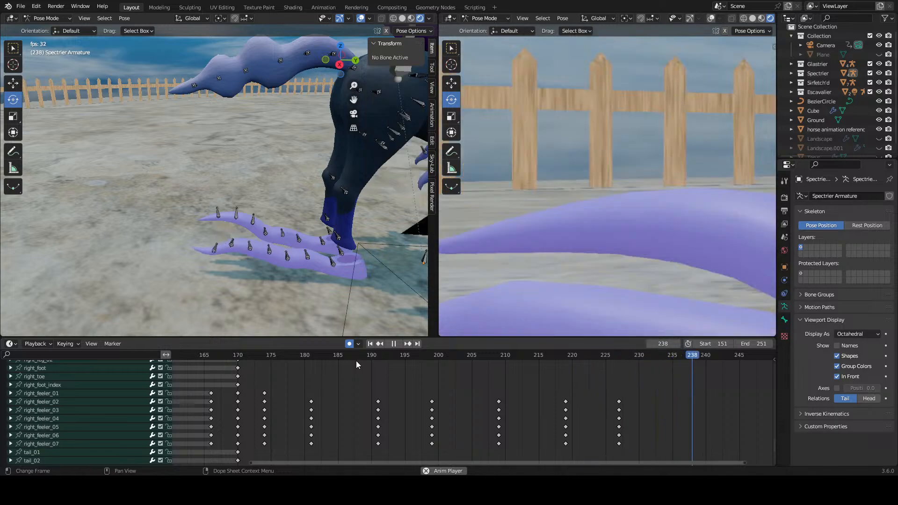
pyautogui.click(321, 357)
pyautogui.press('space')
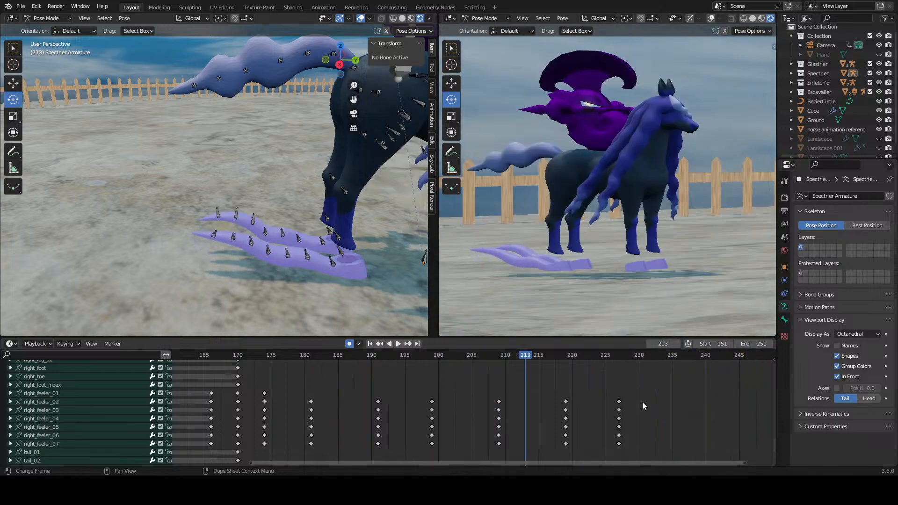
# Step: Delete the right feeler's keyframes at frames 191, 199, 209, 219 and 227, and go to frame 190
pyautogui.moveTo(643, 406); pyautogui.dragTo(403, 439)
pyautogui.rightClick(383, 426)
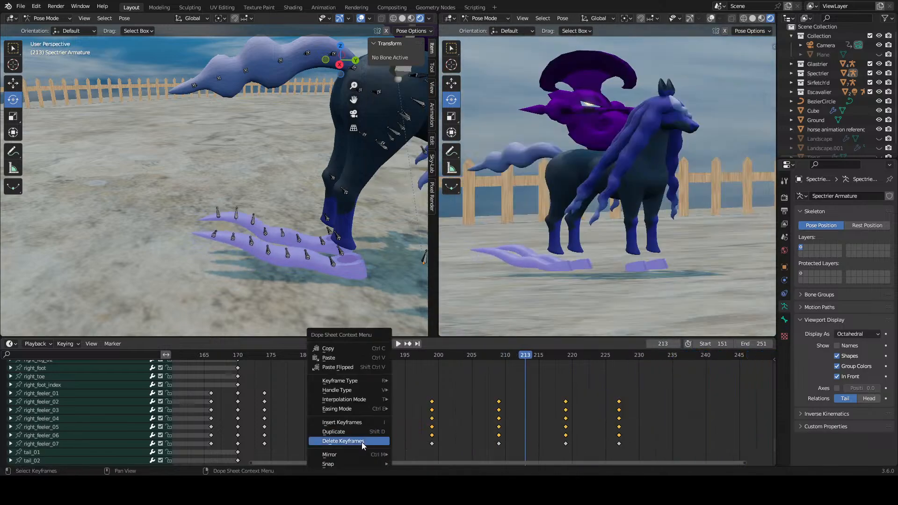
pyautogui.click(362, 442)
pyautogui.moveTo(678, 415); pyautogui.dragTo(395, 465)
pyautogui.rightClick(371, 447)
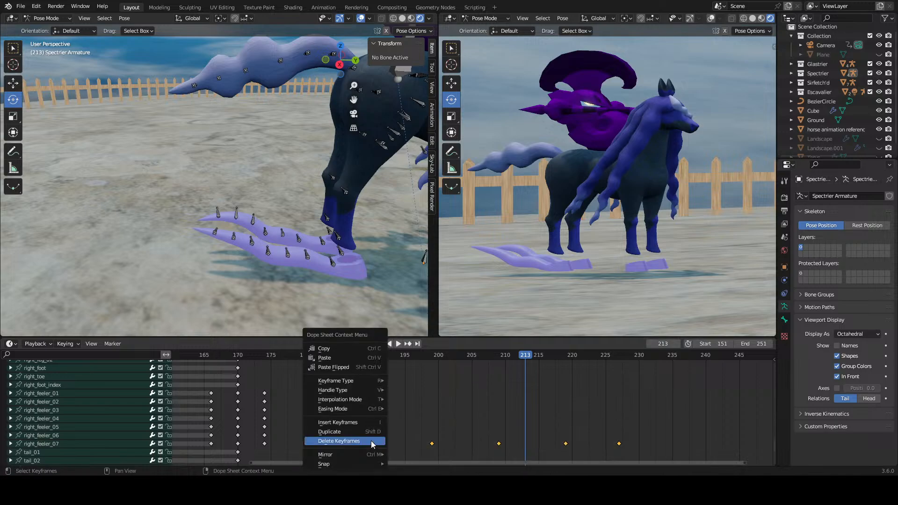
pyautogui.click(371, 441)
pyautogui.moveTo(434, 392); pyautogui.dragTo(436, 465, button='middle')
pyautogui.scroll(-8, 470, 405)
pyautogui.moveTo(469, 407); pyautogui.dragTo(452, 374, button='middle')
pyautogui.scroll(4, 433, 386)
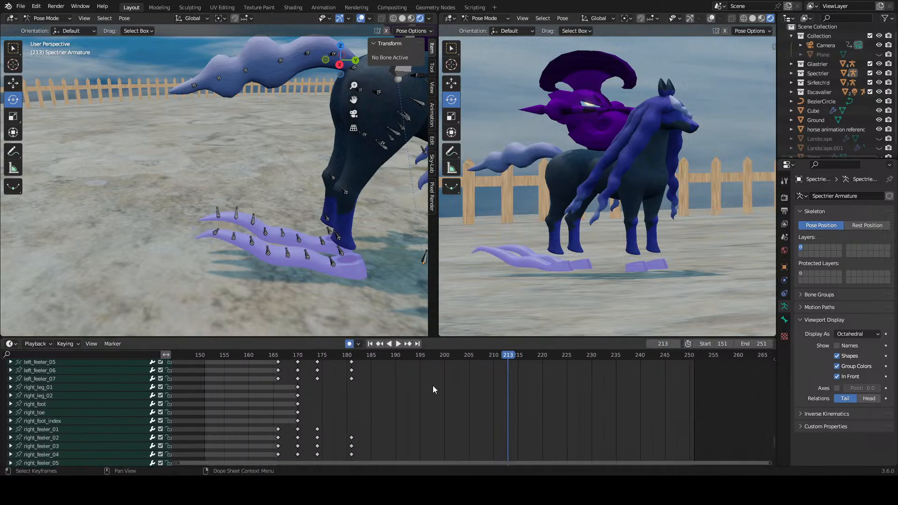
pyautogui.scroll(6, 433, 386)
pyautogui.moveTo(341, 358); pyautogui.dragTo(349, 355)
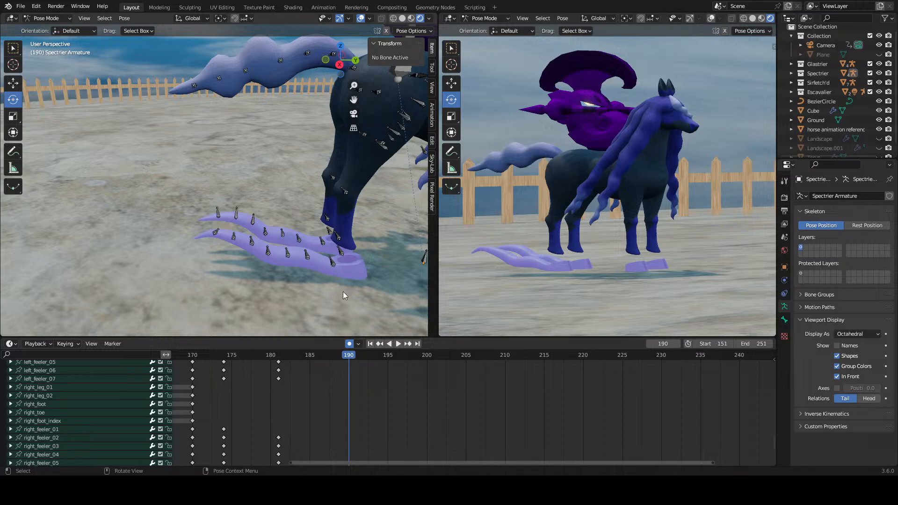
# Step: Rotate the right feeler's bones from the second to the sixth at frame 190 to shape the next wave pose
pyautogui.click(332, 269)
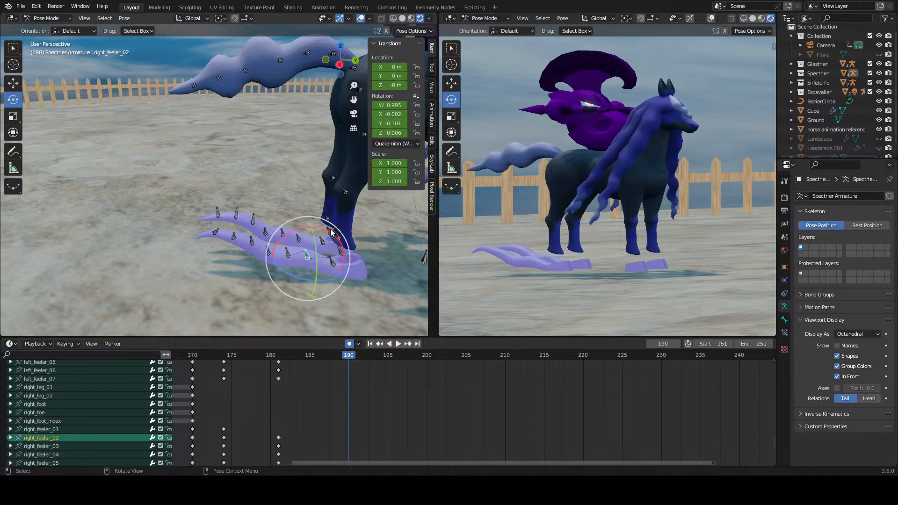
pyautogui.moveTo(341, 255); pyautogui.dragTo(261, 220)
pyautogui.click(292, 254)
pyautogui.click(270, 252)
pyautogui.click(251, 246)
pyautogui.click(240, 241)
# Step: Undo the free rotation of the right feeler's tip bone and rotate it about the global X axis at frame 190
pyautogui.click(217, 234)
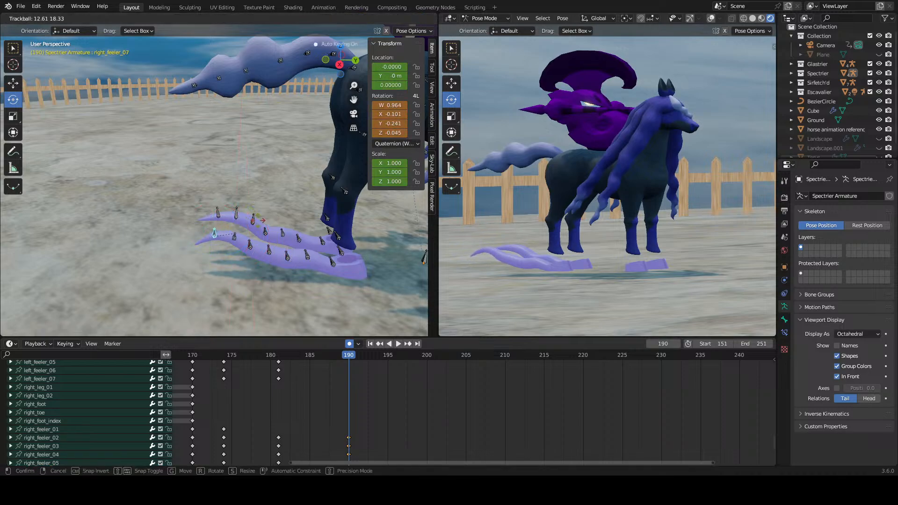
pyautogui.moveTo(263, 47); pyautogui.dragTo(276, 43)
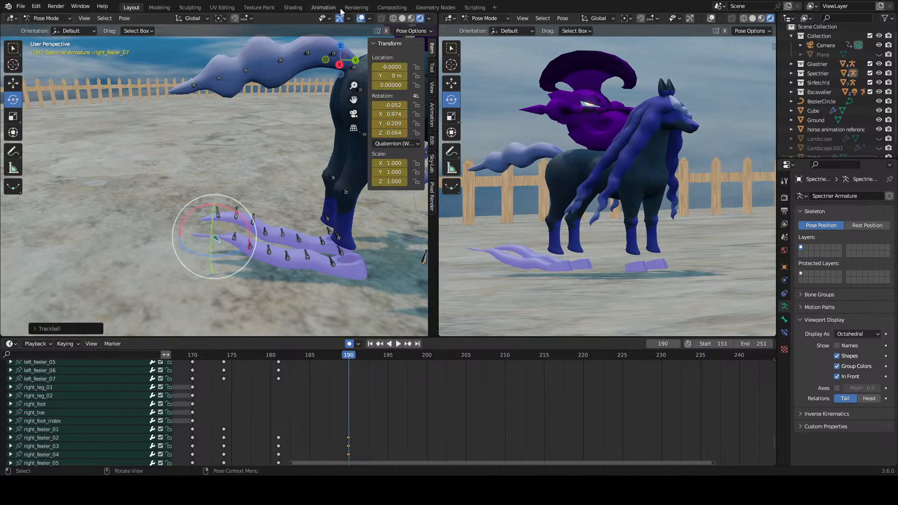
pyautogui.hotkey('ctrl', 'z')
pyautogui.moveTo(235, 211); pyautogui.dragTo(255, 232)
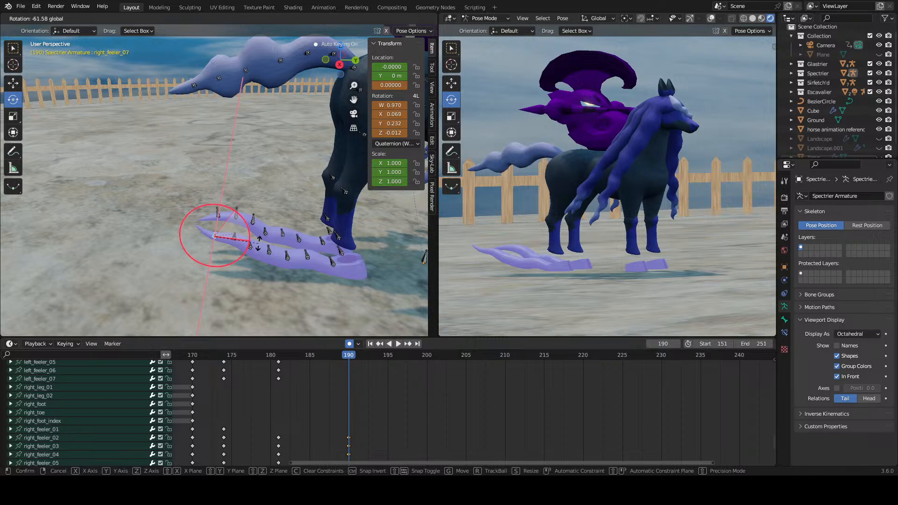
pyautogui.moveTo(257, 242); pyautogui.dragTo(259, 255)
# Step: Scrub and briefly play the feelers' motion past frame 190, stopping at frame 195
pyautogui.click(412, 422)
pyautogui.moveTo(413, 422); pyautogui.dragTo(396, 398, button='middle')
pyautogui.click(321, 244)
pyautogui.keyDown('shift'); pyautogui.moveTo(323, 247); pyautogui.dragTo(307, 234, button='middle'); pyautogui.keyUp('shift')
pyautogui.moveTo(369, 357); pyautogui.dragTo(403, 366)
pyautogui.press('space')
pyautogui.press('space')
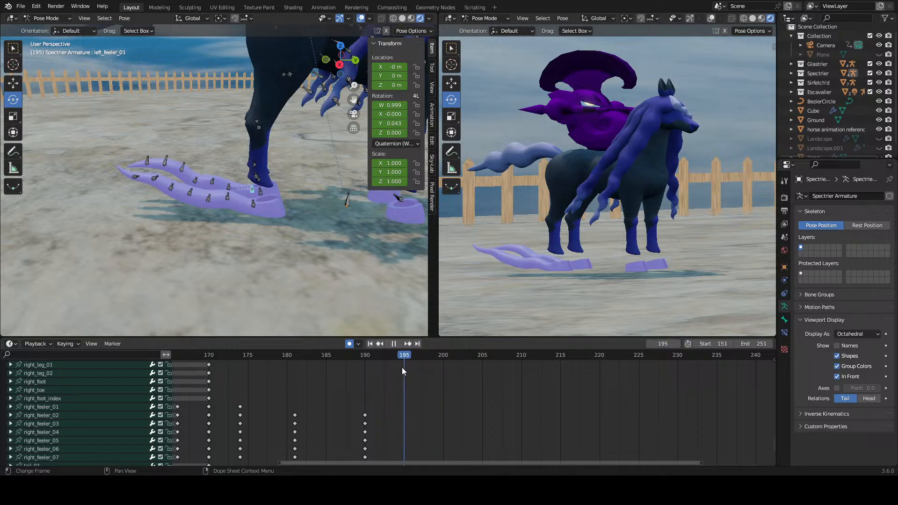
# Step: Try a new wave pose at frame 195 by rotating the right feeler's bones from the second to the tip
pyautogui.click(229, 193)
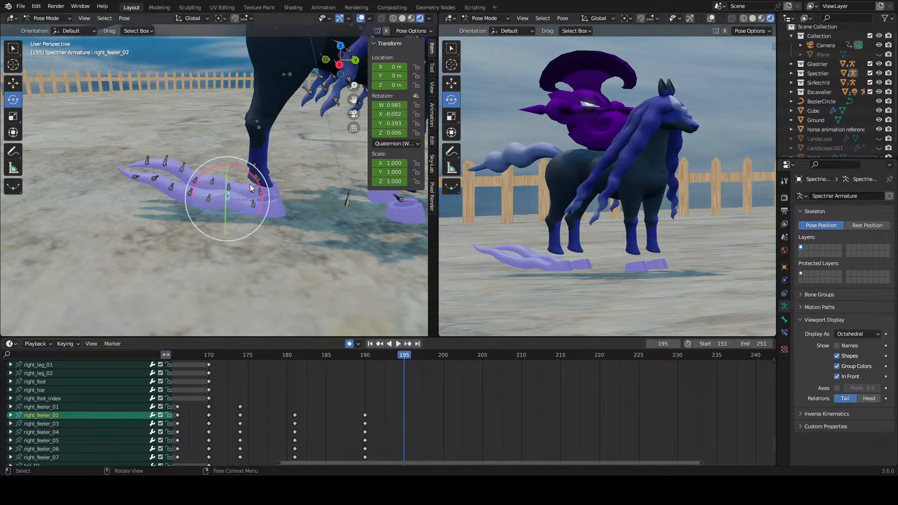
pyautogui.moveTo(258, 179); pyautogui.dragTo(196, 198)
pyautogui.click(212, 198)
pyautogui.click(196, 200)
pyautogui.click(177, 193)
pyautogui.click(172, 183)
pyautogui.hotkey('ctrl', 'z')
pyautogui.click(144, 184)
pyautogui.moveTo(160, 172); pyautogui.dragTo(153, 150)
# Step: Replay the right feeler's motion from frame 190 and scrub through to frame 195
pyautogui.click(366, 354)
pyautogui.press('space')
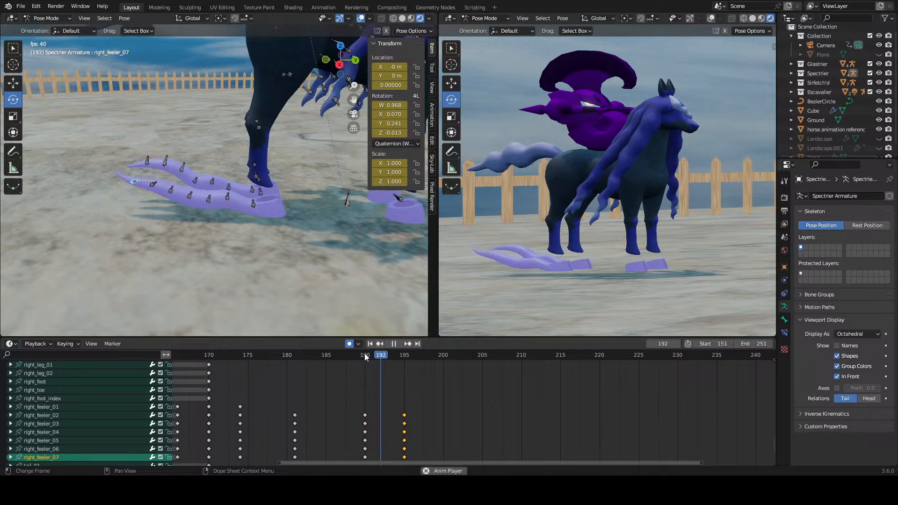
pyautogui.click(365, 355)
pyautogui.press('Escape')
pyautogui.moveTo(366, 357); pyautogui.dragTo(403, 361)
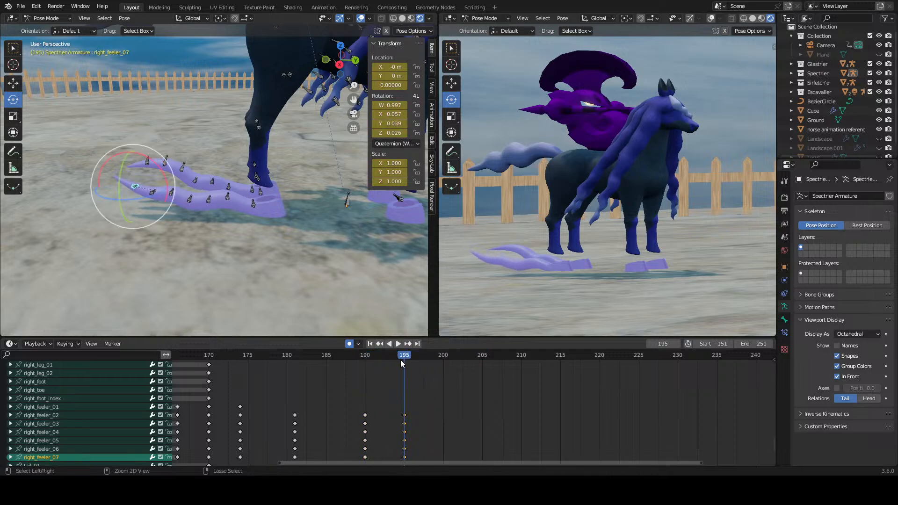
# Step: Delete the right feeler's keyframes at frame 195
pyautogui.click(425, 419)
pyautogui.moveTo(425, 419); pyautogui.dragTo(438, 391, button='middle')
pyautogui.moveTo(436, 385); pyautogui.dragTo(395, 438)
pyautogui.rightClick(417, 415)
pyautogui.click(417, 415)
pyautogui.moveTo(434, 393); pyautogui.dragTo(431, 408, button='middle')
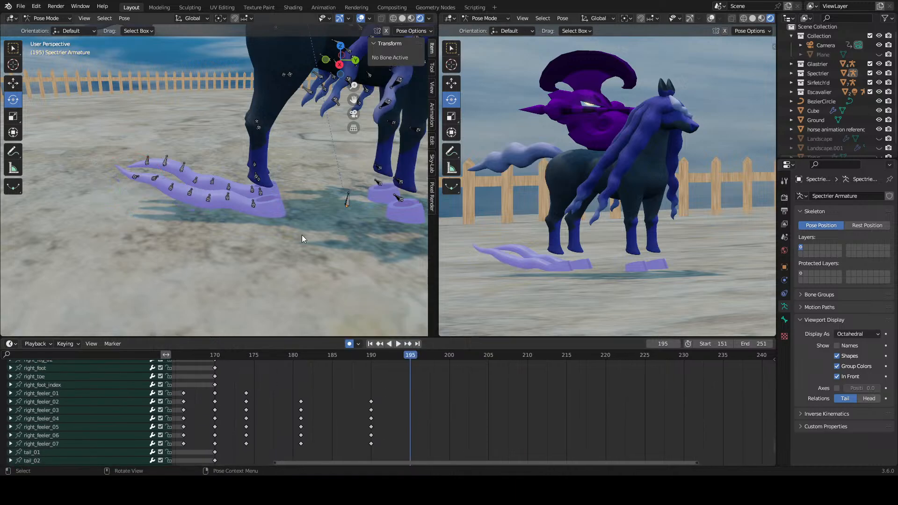
# Step: Try posing the right feeler again at frame 195 by rotating its bones one after another toward the tip
pyautogui.click(231, 198)
pyautogui.moveTo(229, 182); pyautogui.dragTo(177, 171)
pyautogui.click(192, 189)
pyautogui.click(173, 188)
pyautogui.click(184, 175)
pyautogui.click(142, 176)
# Step: Replay the second pose attempt from frame 190 and delete its keyframes at frame 195
pyautogui.click(357, 355)
pyautogui.click(366, 358)
pyautogui.press('space')
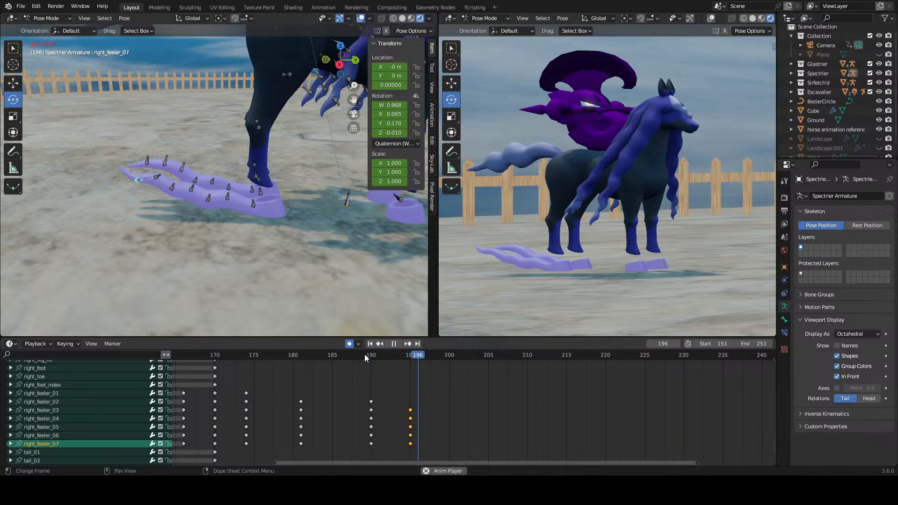
pyautogui.press('space')
pyautogui.moveTo(366, 357); pyautogui.dragTo(408, 443)
pyautogui.rightClick(407, 444)
pyautogui.click(408, 441)
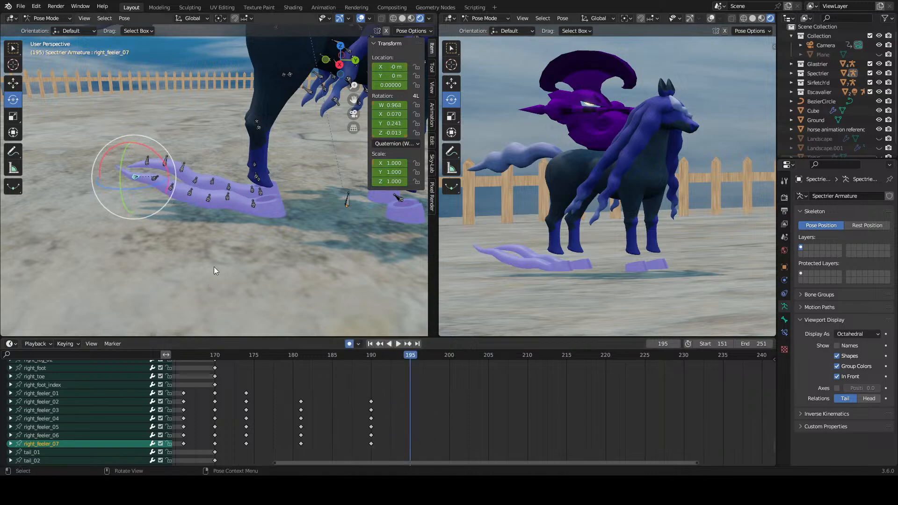
# Step: Try a third right feeler pose at frame 195, rotating the second to the sixth bones
pyautogui.click(228, 202)
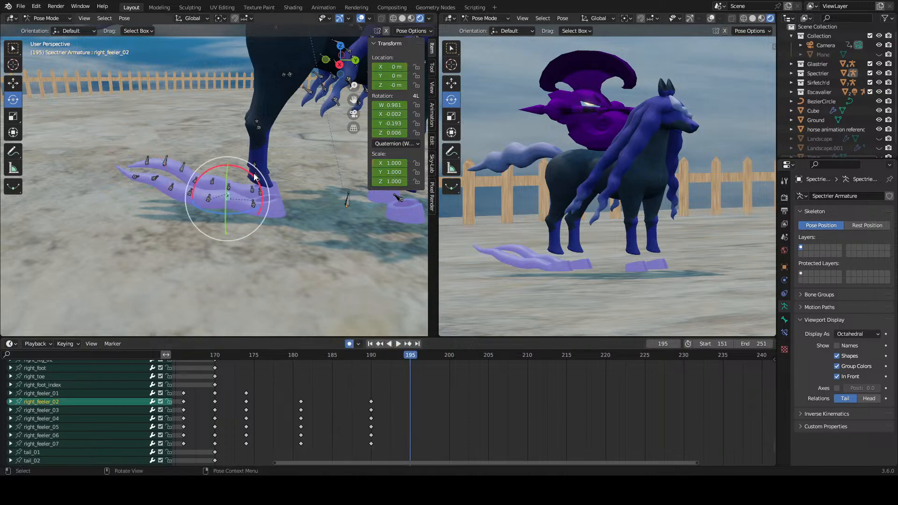
pyautogui.moveTo(255, 177); pyautogui.dragTo(165, 162)
pyautogui.click(217, 194)
pyautogui.click(213, 186)
pyautogui.click(172, 192)
pyautogui.click(169, 185)
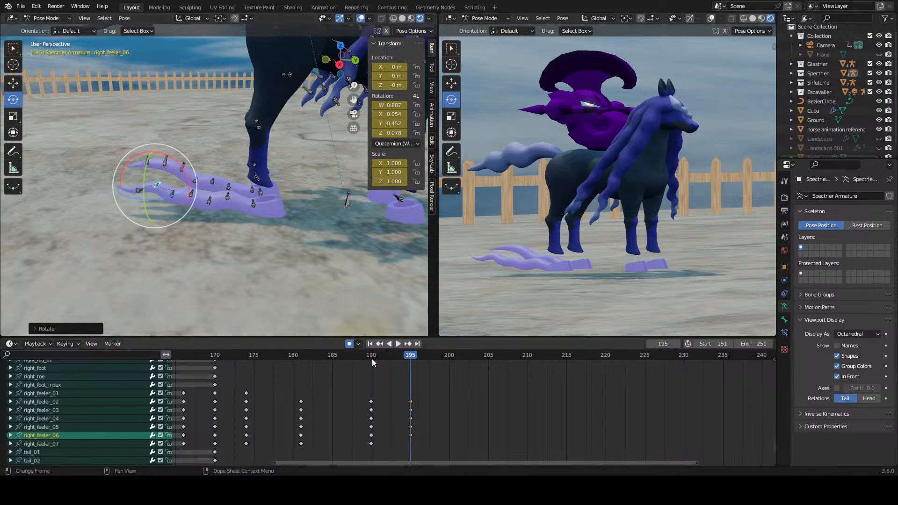
# Step: Move the right feeler's frame 195 keyframes to frame 210, scrub the motion, and delete them
pyautogui.moveTo(372, 360); pyautogui.dragTo(403, 377)
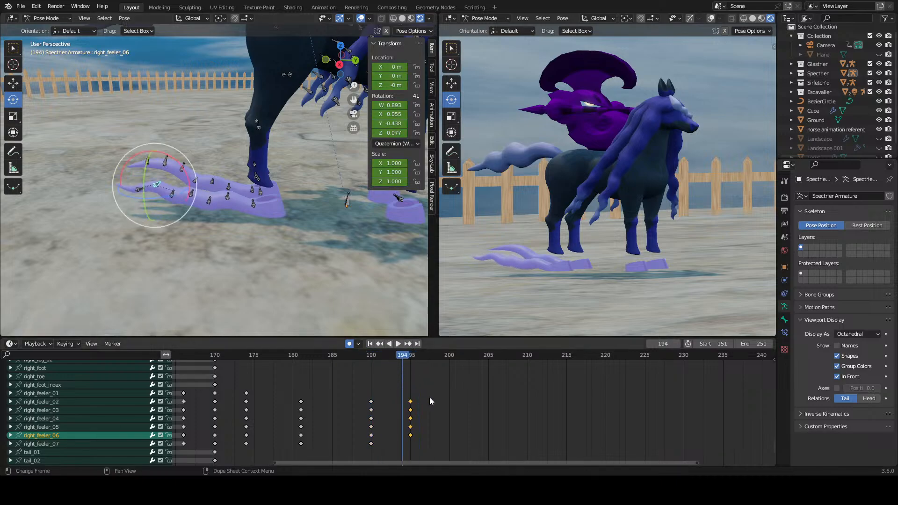
pyautogui.moveTo(410, 414); pyautogui.dragTo(528, 415)
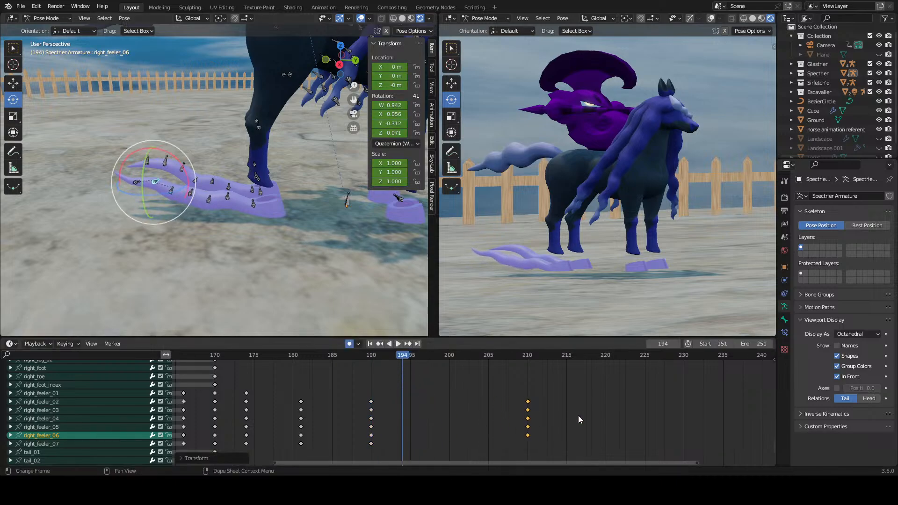
pyautogui.click(580, 419)
pyautogui.moveTo(372, 356)
pyautogui.mouseDown()
pyautogui.moveTo(540, 368)
pyautogui.moveTo(347, 371)
pyautogui.moveTo(364, 372)
pyautogui.mouseUp()
pyautogui.moveTo(559, 386); pyautogui.dragTo(526, 436)
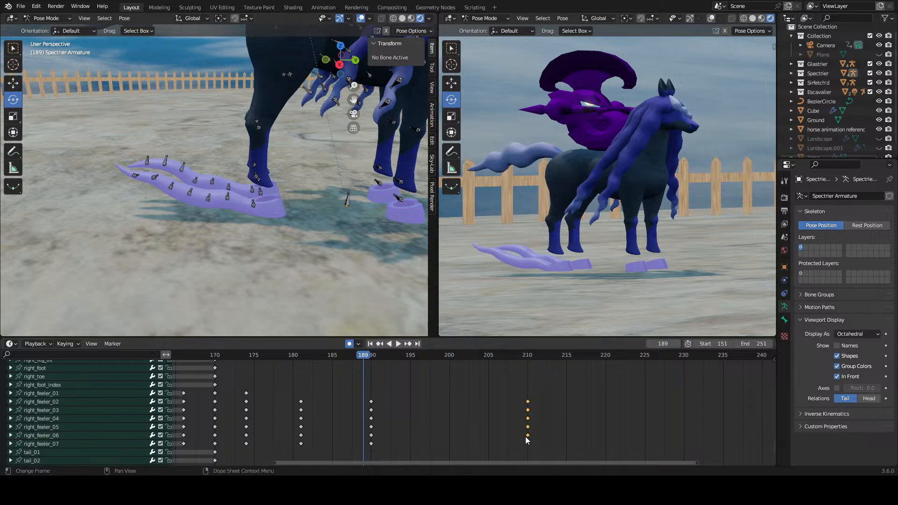
pyautogui.press('Delete')
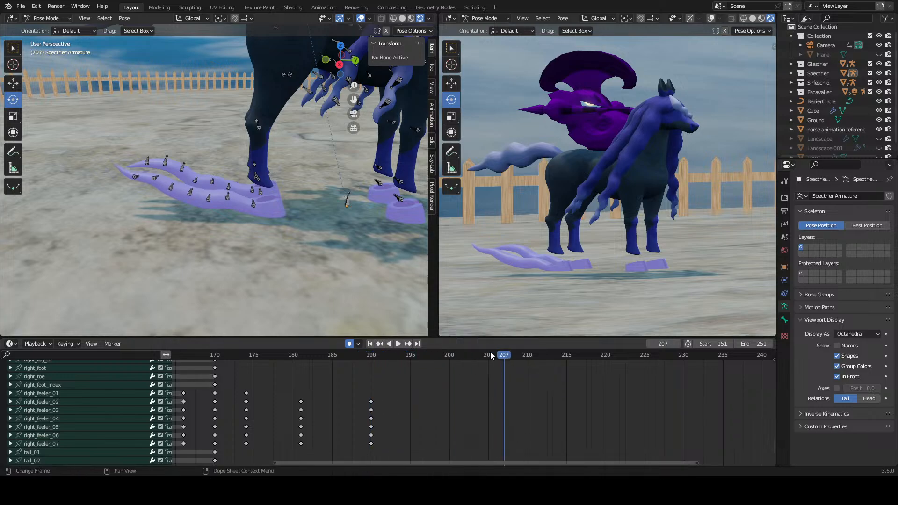
# Step: Try rotating the right feeler's first bones near the hoof at frame 207 to begin a new wave pose
pyautogui.click(251, 204)
pyautogui.click(229, 194)
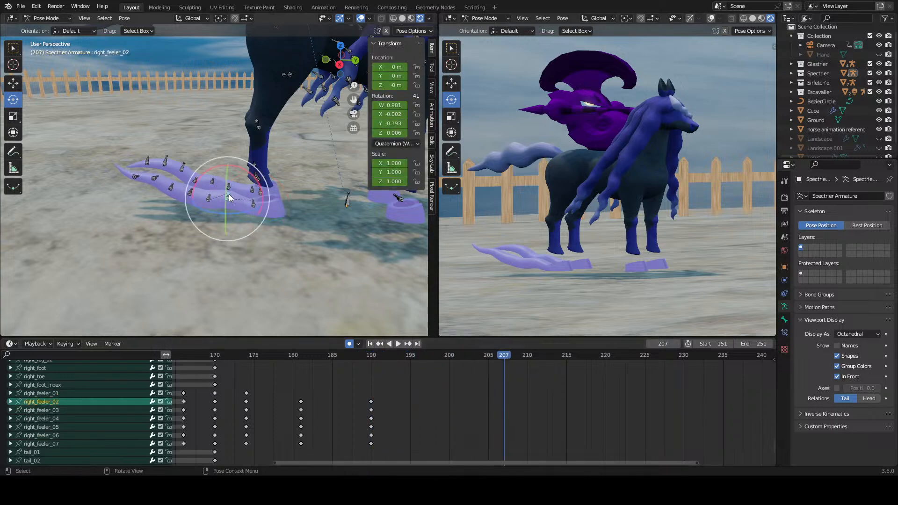
pyautogui.moveTo(246, 180); pyautogui.dragTo(251, 166)
pyautogui.click(256, 203)
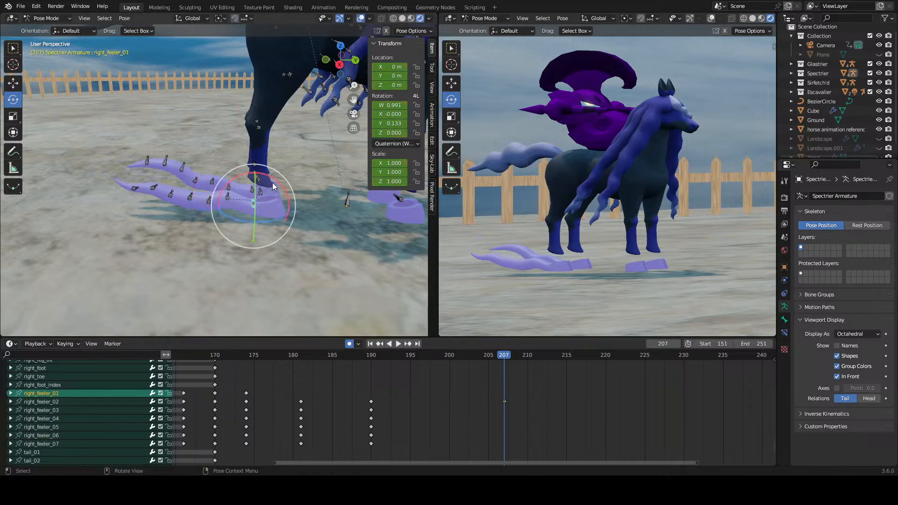
pyautogui.click(229, 195)
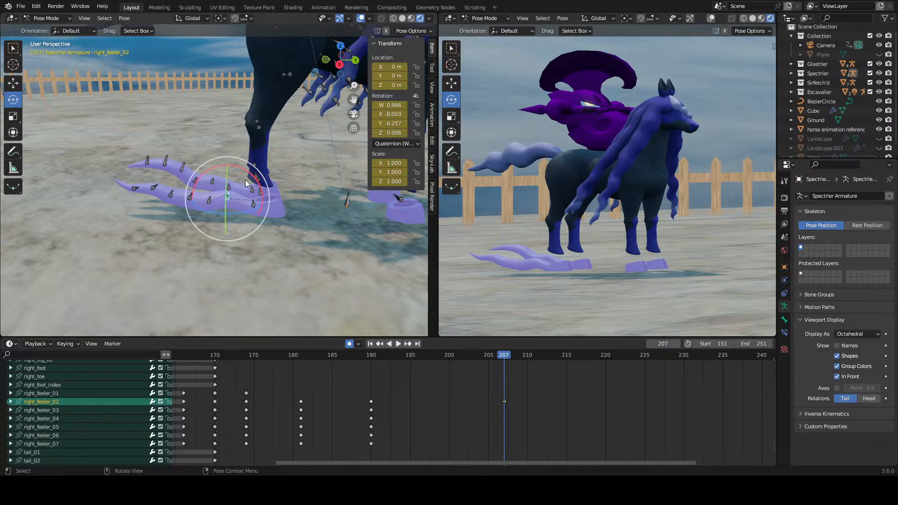
pyautogui.moveTo(245, 179)
pyautogui.mouseDown()
pyautogui.moveTo(247, 165)
pyautogui.moveTo(278, 179)
pyautogui.moveTo(195, 197)
pyautogui.moveTo(226, 182)
pyautogui.moveTo(231, 189)
pyautogui.mouseUp()
pyautogui.click(257, 201)
pyautogui.click(229, 189)
# Step: Rotate the right feeler's outer bones from the fourth to the tip at frame 207
pyautogui.click(195, 196)
pyautogui.click(174, 188)
pyautogui.moveTo(171, 153)
pyautogui.mouseDown()
pyautogui.moveTo(187, 152)
pyautogui.moveTo(191, 183)
pyautogui.moveTo(155, 151)
pyautogui.mouseUp()
pyautogui.click(161, 184)
pyautogui.click(138, 186)
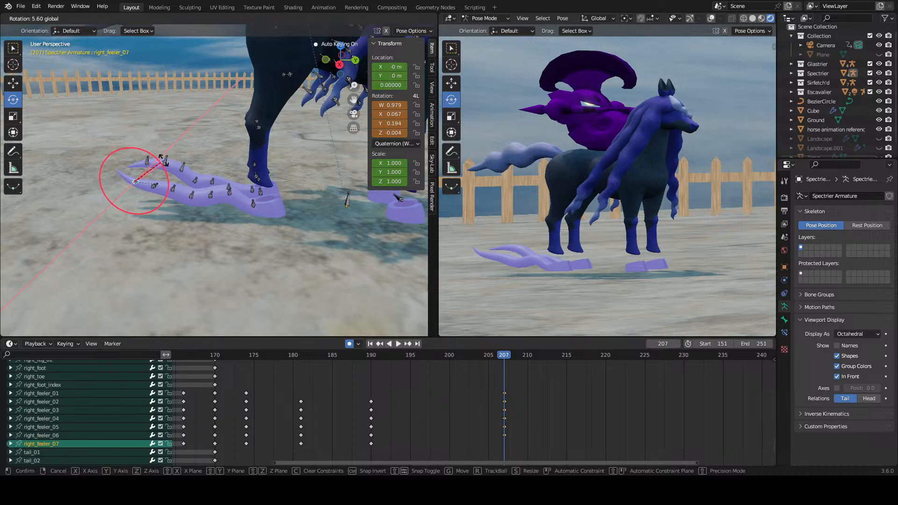
pyautogui.moveTo(164, 163)
pyautogui.mouseDown()
pyautogui.moveTo(179, 166)
pyautogui.moveTo(164, 151)
pyautogui.moveTo(170, 180)
pyautogui.mouseUp()
pyautogui.click(155, 186)
pyautogui.click(137, 190)
# Step: Replay the wave from frame 190 and delete the right feeler's keyframes at frame 207
pyautogui.click(527, 406)
pyautogui.click(370, 354)
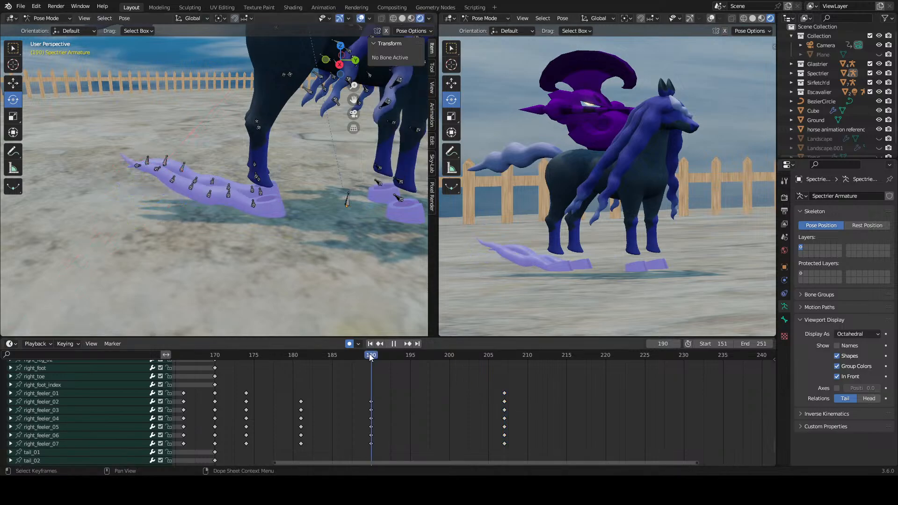
pyautogui.press('space')
pyautogui.moveTo(407, 358); pyautogui.dragTo(499, 442)
pyautogui.rightClick(499, 439)
pyautogui.click(499, 439)
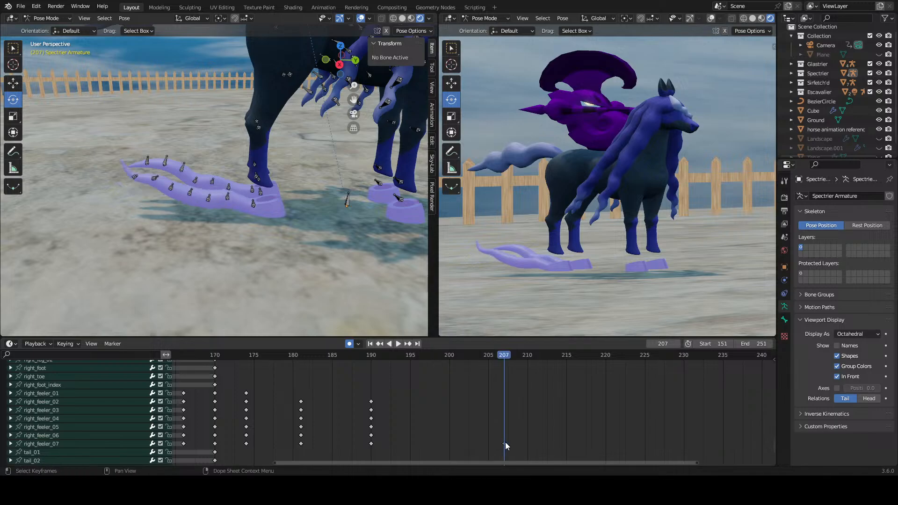
pyautogui.rightClick(506, 442)
pyautogui.click(505, 442)
# Step: Rotate the right feeler's tip bone and the bone before it at frame 207, working from the tip inward
pyautogui.click(136, 177)
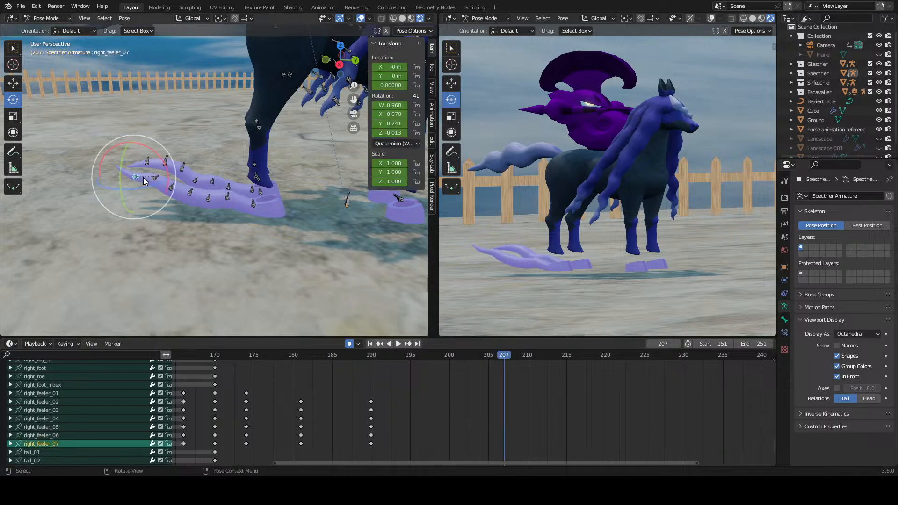
pyautogui.moveTo(157, 151); pyautogui.dragTo(128, 128)
pyautogui.click(154, 178)
pyautogui.moveTo(181, 161); pyautogui.dragTo(173, 140)
# Step: Rotate the right feeler's fifth, fourth and third bones at frame 207, undoing one excess rotation
pyautogui.click(171, 188)
pyautogui.click(190, 191)
pyautogui.moveTo(216, 166); pyautogui.dragTo(210, 207)
pyautogui.hotkey('ctrl', 'z')
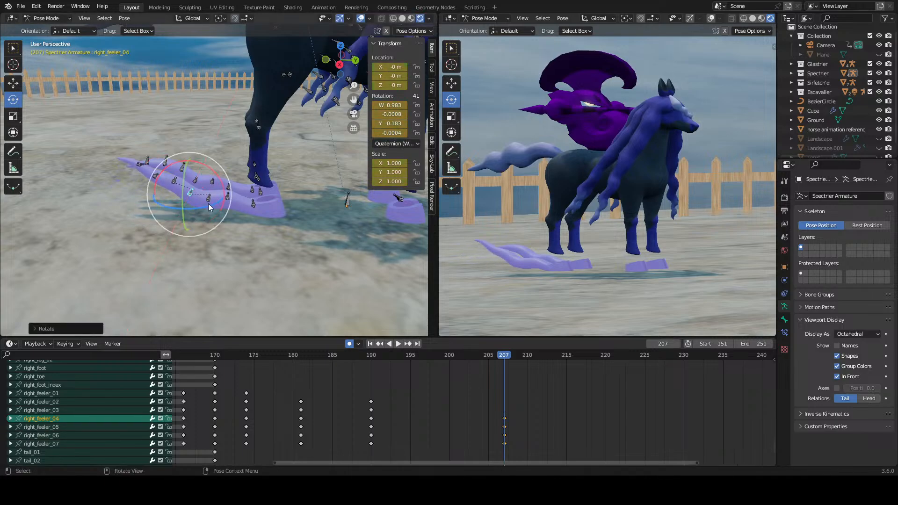
pyautogui.click(209, 200)
pyautogui.moveTo(233, 175); pyautogui.dragTo(225, 160)
# Step: Replay the tip-first pose from frame 190 and remove its frame 207 keyframes
pyautogui.click(371, 356)
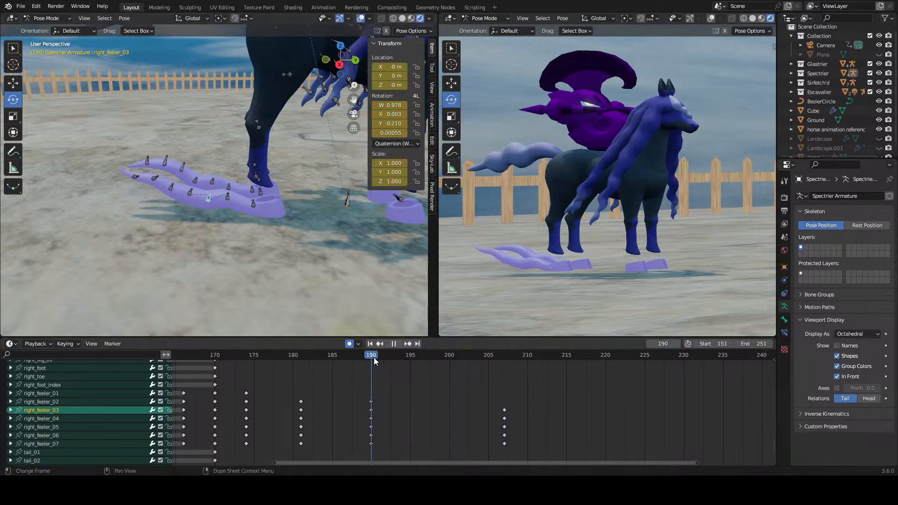
pyautogui.press('space')
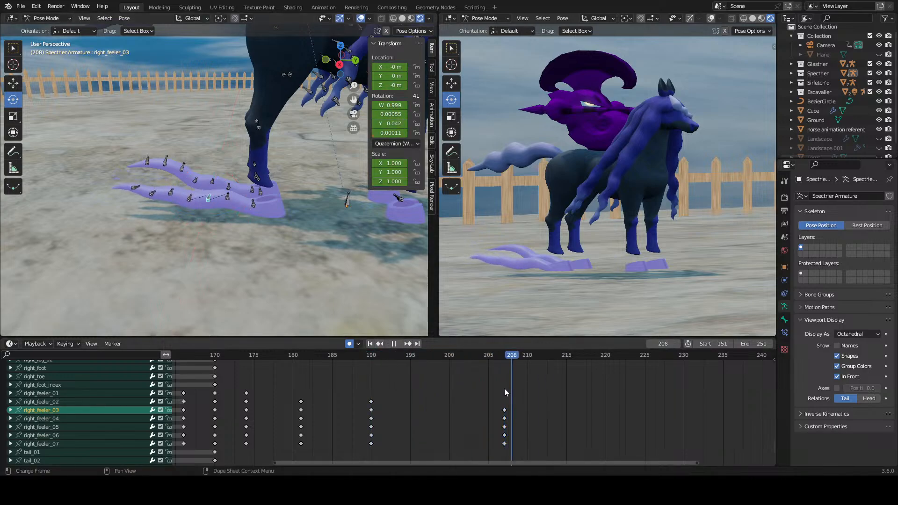
pyautogui.moveTo(504, 389); pyautogui.dragTo(355, 394)
pyautogui.moveTo(525, 400); pyautogui.dragTo(491, 453)
pyautogui.rightClick(504, 443)
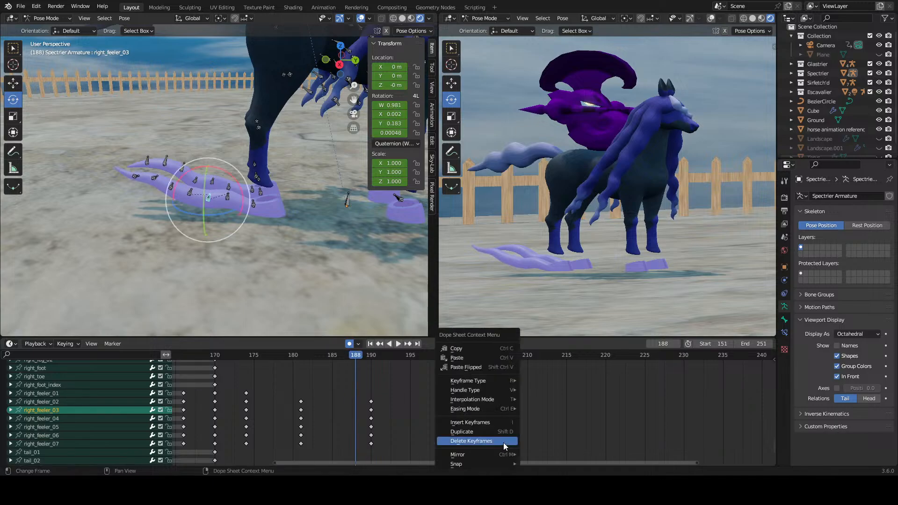
pyautogui.click(503, 443)
# Step: Play on to frame 205, try to rotate the right feeler's second bone, and view the feelers from another angle
pyautogui.press('space')
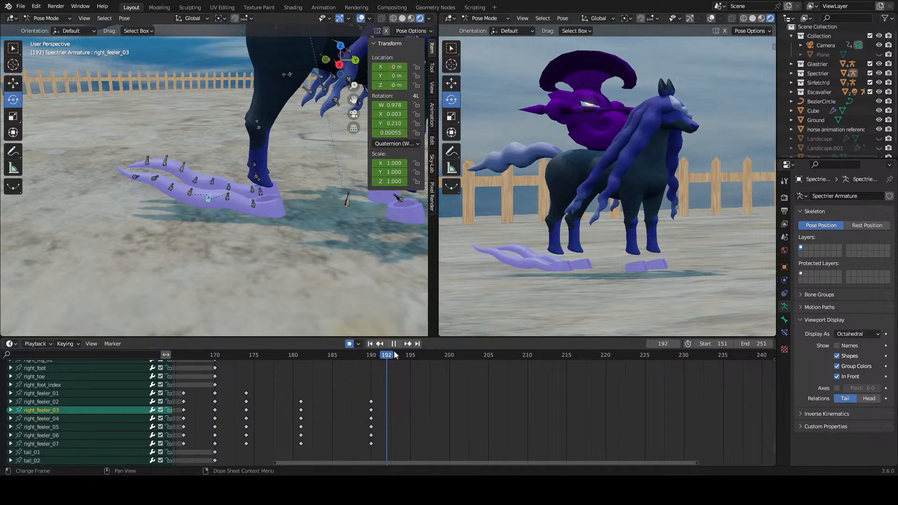
pyautogui.press('space')
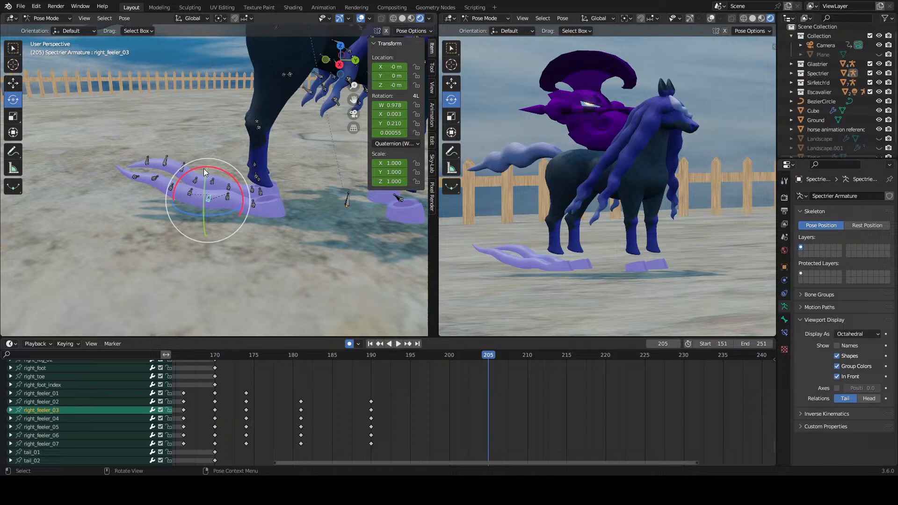
pyautogui.click(137, 178)
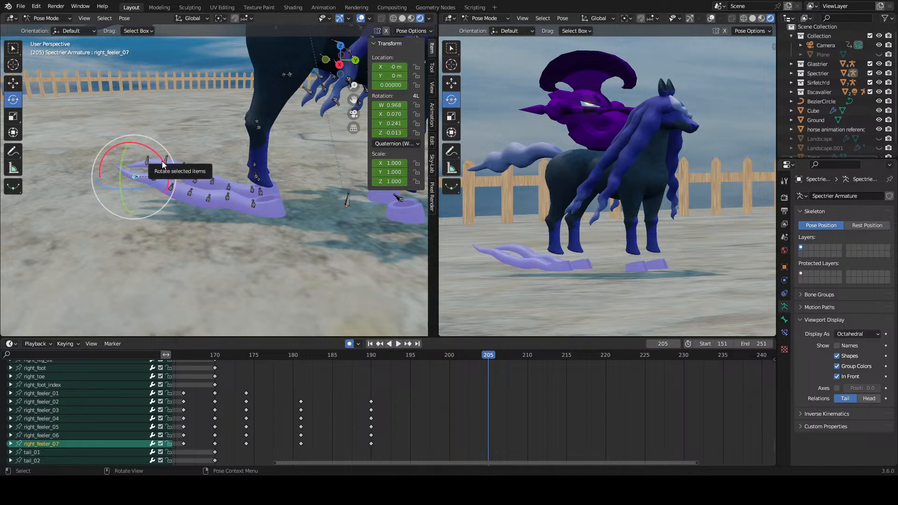
pyautogui.click(213, 195)
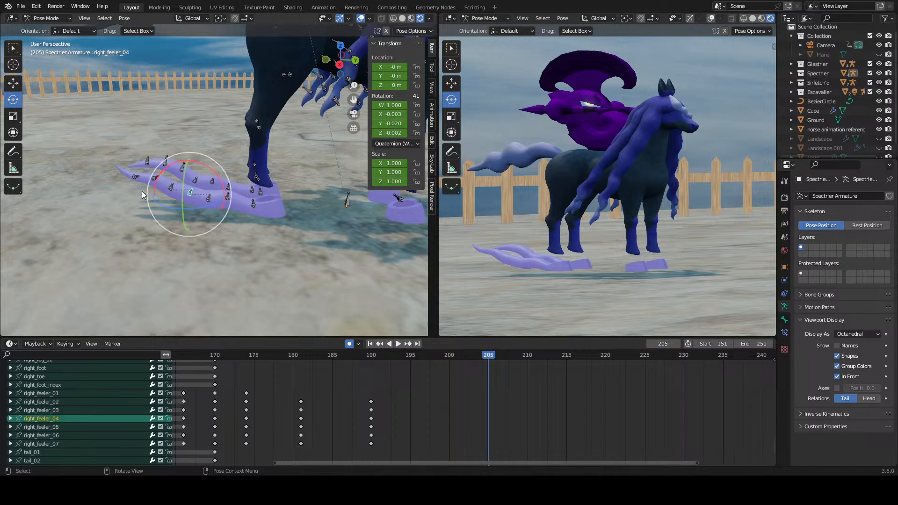
pyautogui.click(211, 198)
pyautogui.click(231, 195)
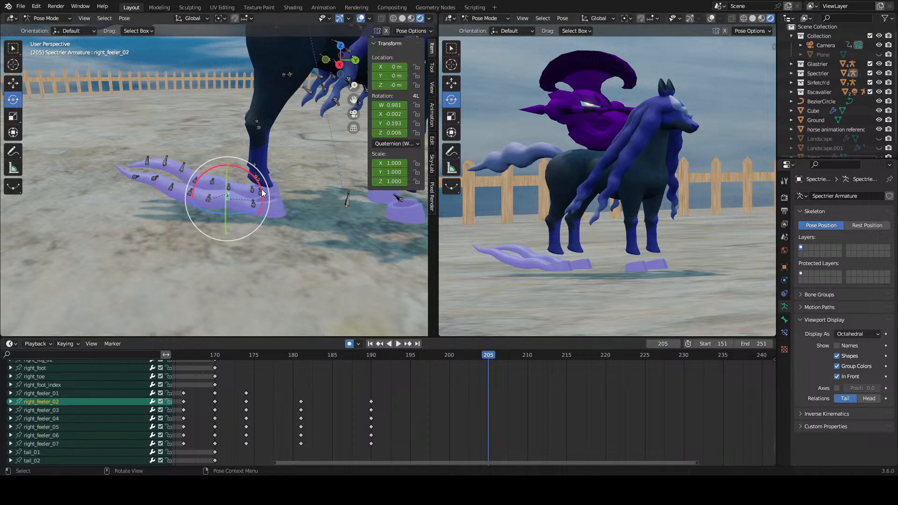
pyautogui.moveTo(263, 193); pyautogui.dragTo(254, 182)
pyautogui.moveTo(261, 224); pyautogui.dragTo(223, 255, button='middle')
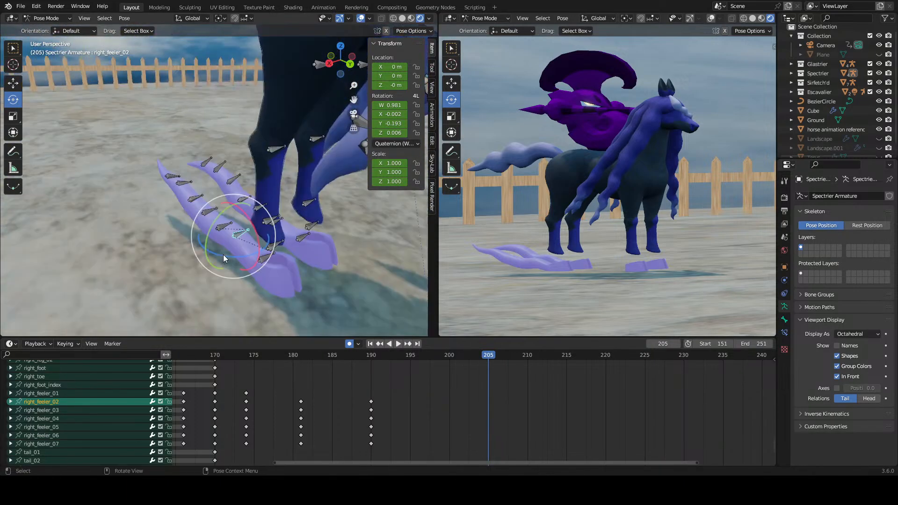
pyautogui.scroll(-4, 177, 242)
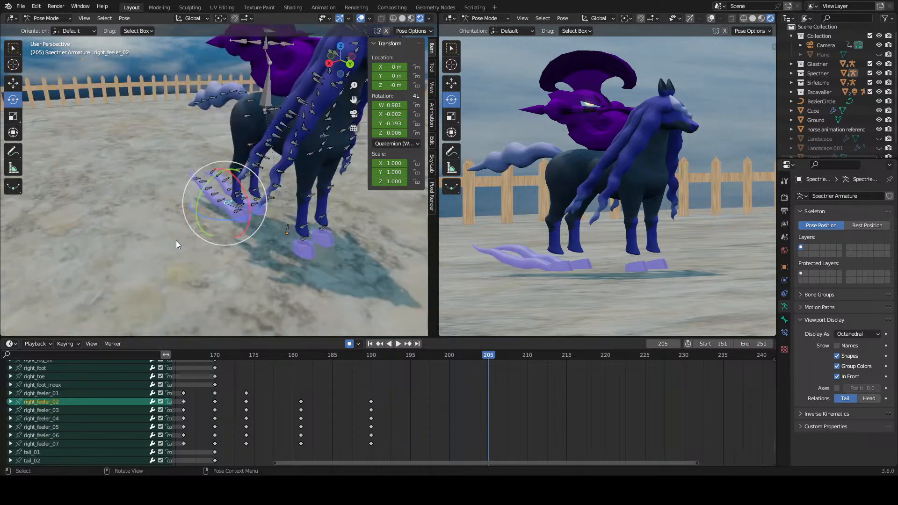
# Step: Examine the right feeler's bones up close at frame 205 and check their keyframes in the timeline
pyautogui.scroll(4, 181, 232)
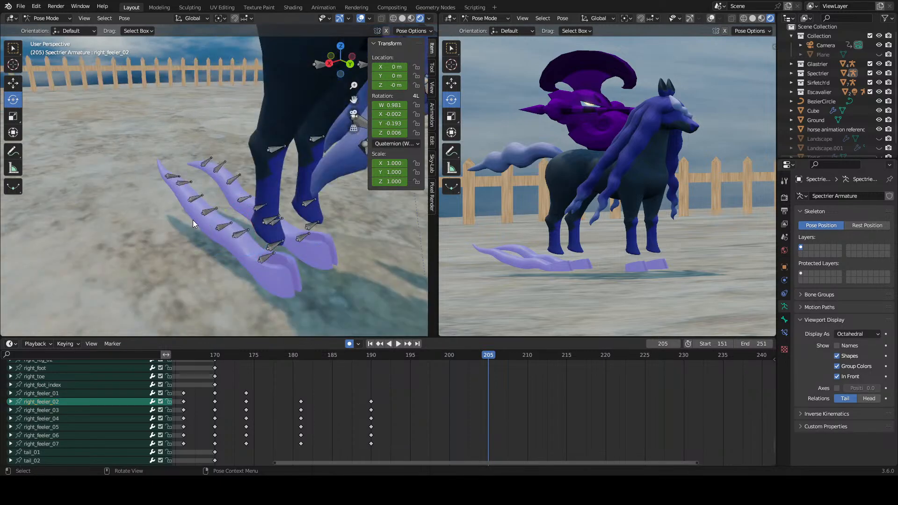
pyautogui.click(192, 218)
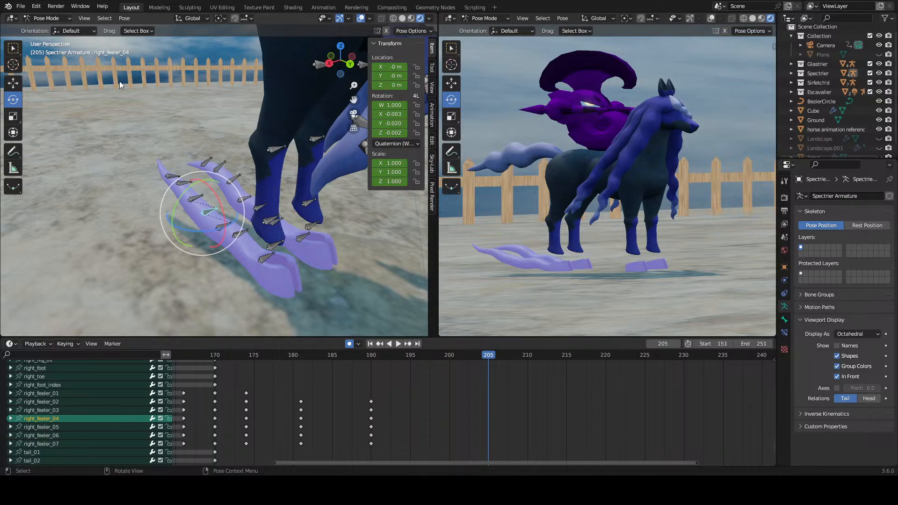
pyautogui.click(237, 233)
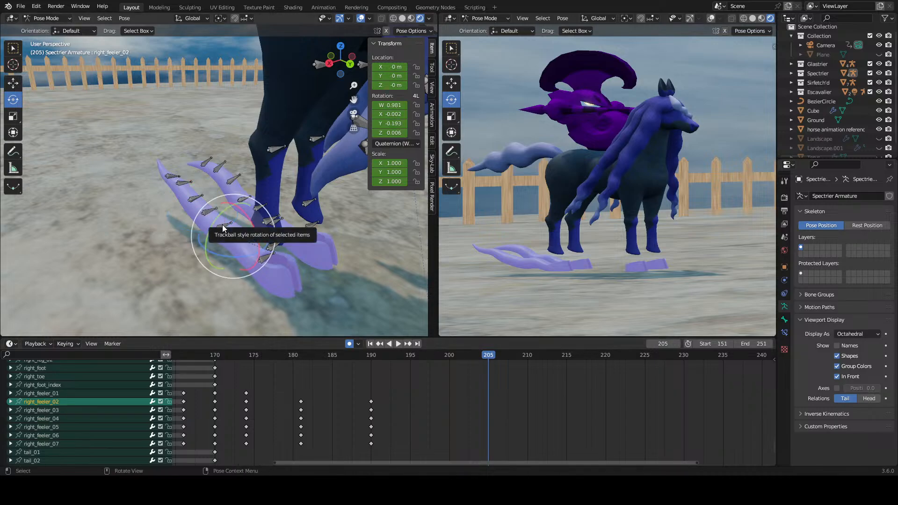
pyautogui.scroll(-3, 407, 393)
pyautogui.moveTo(408, 397); pyautogui.dragTo(428, 397, button='middle')
pyautogui.scroll(1, 428, 396)
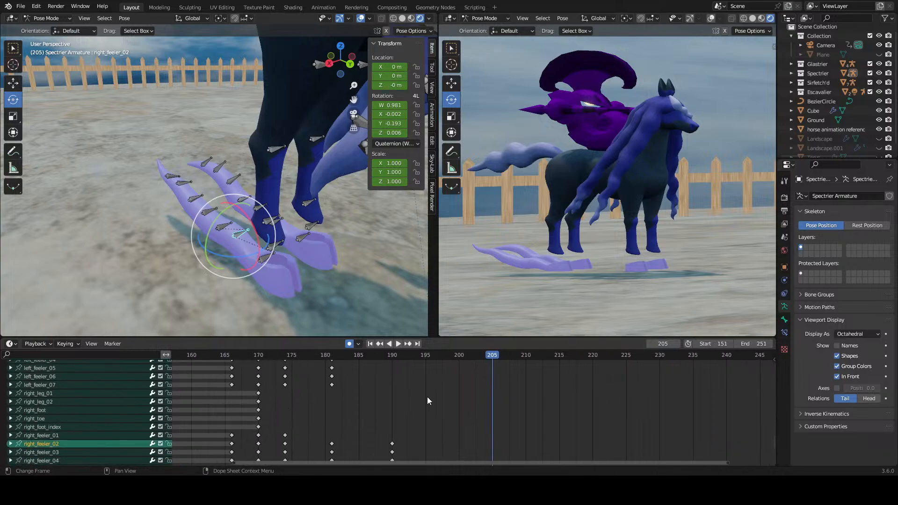
pyautogui.scroll(-1, 427, 397)
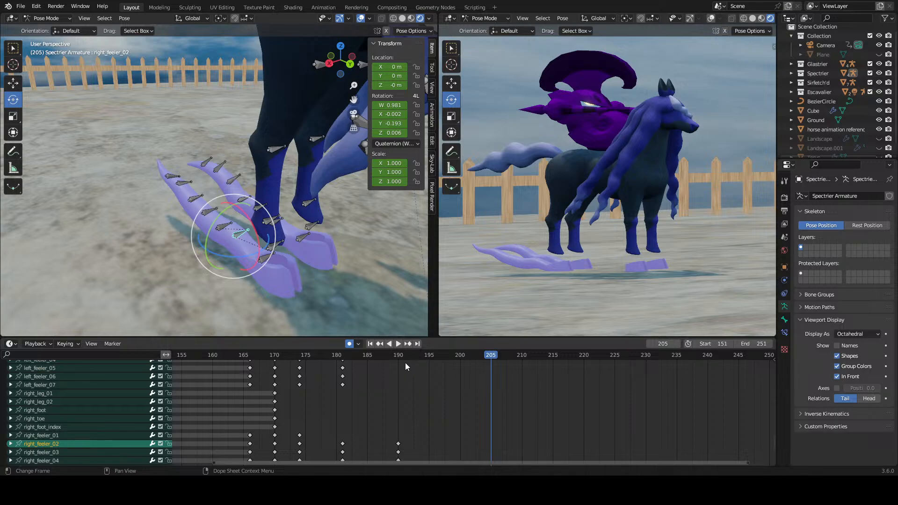
# Step: Replay the feeler motion from frame 170 and scrub on to frame 193 while viewing the hooves from another angle
pyautogui.moveTo(400, 357); pyautogui.dragTo(275, 364)
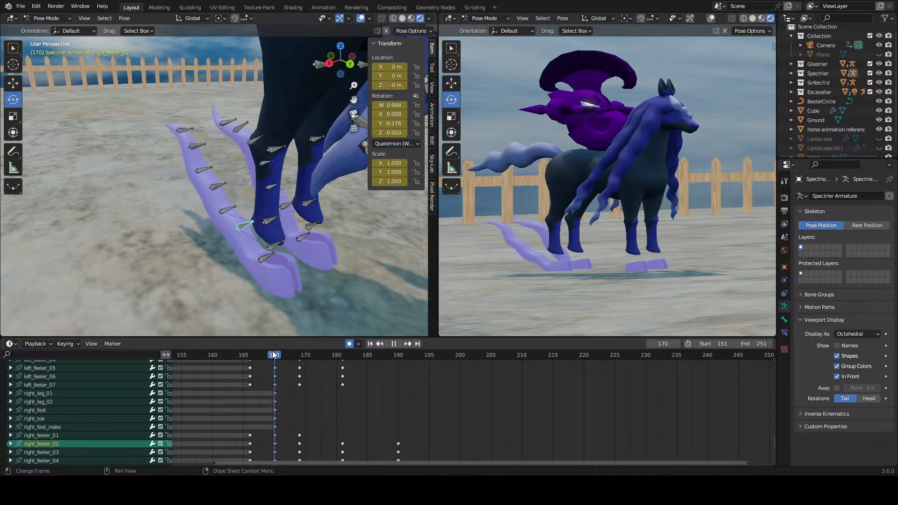
pyautogui.moveTo(281, 299); pyautogui.dragTo(264, 264, button='middle')
pyautogui.moveTo(353, 416); pyautogui.dragTo(367, 396, button='middle')
pyautogui.press('space')
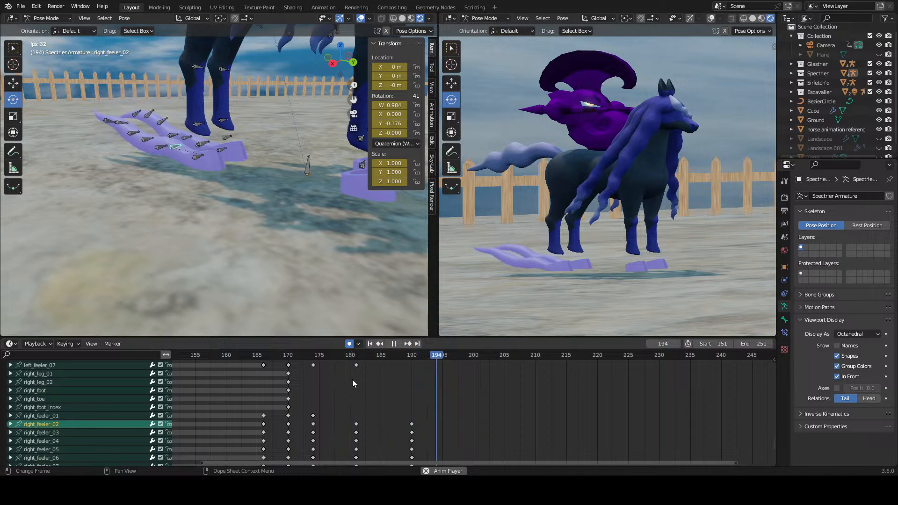
pyautogui.moveTo(359, 358); pyautogui.dragTo(433, 385)
# Step: Delete the right feeler's keyframes at frame 190
pyautogui.scroll(-1, 435, 412)
pyautogui.moveTo(437, 426); pyautogui.dragTo(446, 374, button='middle')
pyautogui.moveTo(439, 368); pyautogui.dragTo(423, 412)
pyautogui.rightClick(423, 412)
pyautogui.click(423, 412)
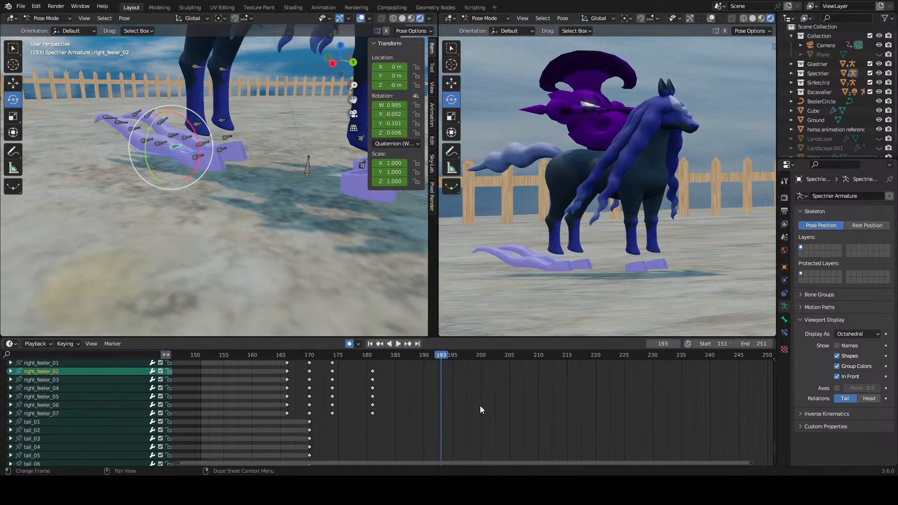
# Step: Advance from frame 181 to frame 190 and rotate both feelers' second bones there
pyautogui.scroll(3, 443, 414)
pyautogui.moveTo(448, 394); pyautogui.dragTo(427, 382, button='middle')
pyautogui.scroll(1, 424, 394)
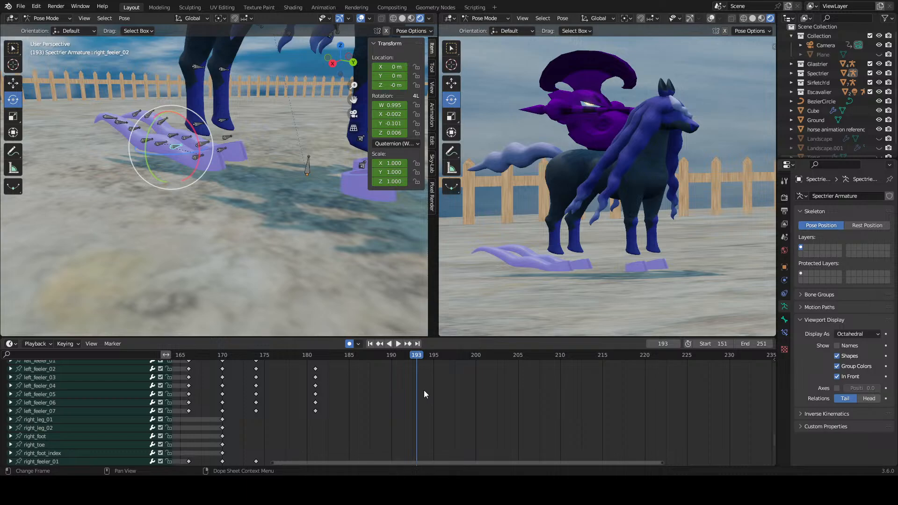
pyautogui.click(316, 356)
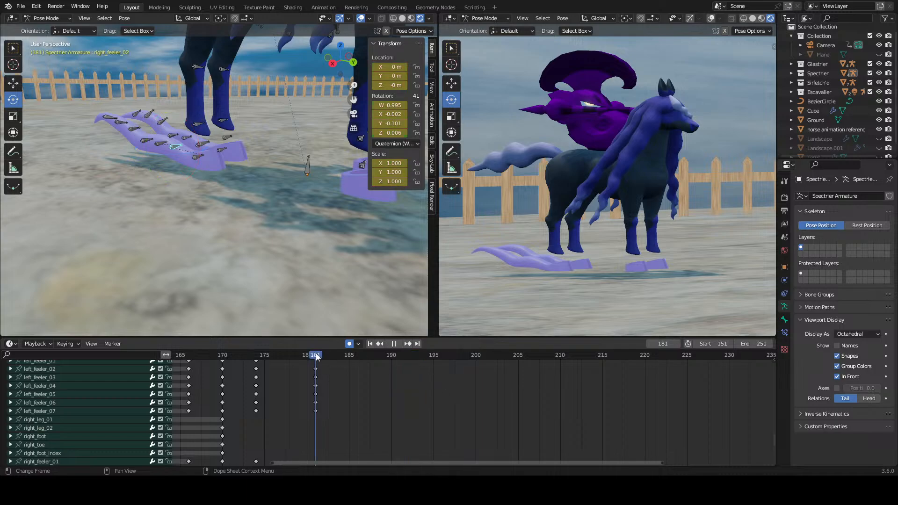
pyautogui.moveTo(318, 356); pyautogui.dragTo(391, 364)
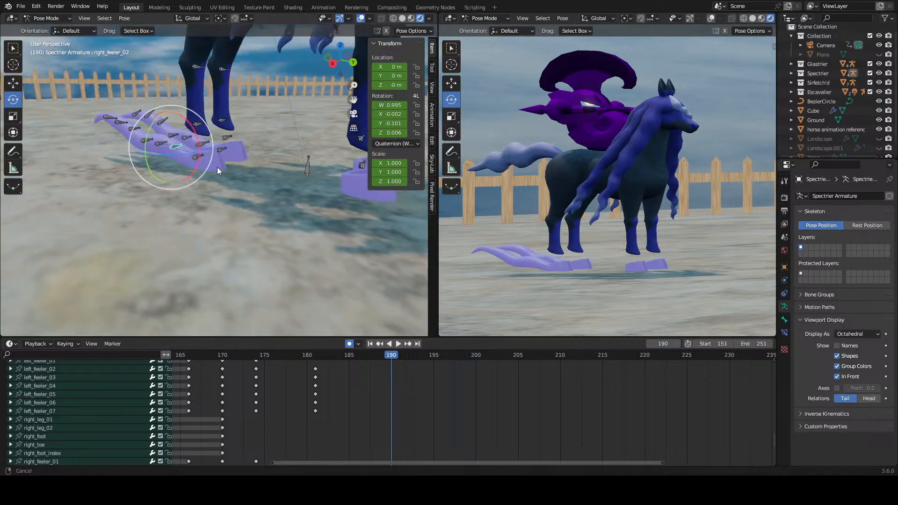
pyautogui.keyDown('shift'); pyautogui.moveTo(217, 167); pyautogui.dragTo(225, 172, button='middle'); pyautogui.keyUp('shift')
pyautogui.moveTo(283, 185); pyautogui.dragTo(284, 212, button='middle')
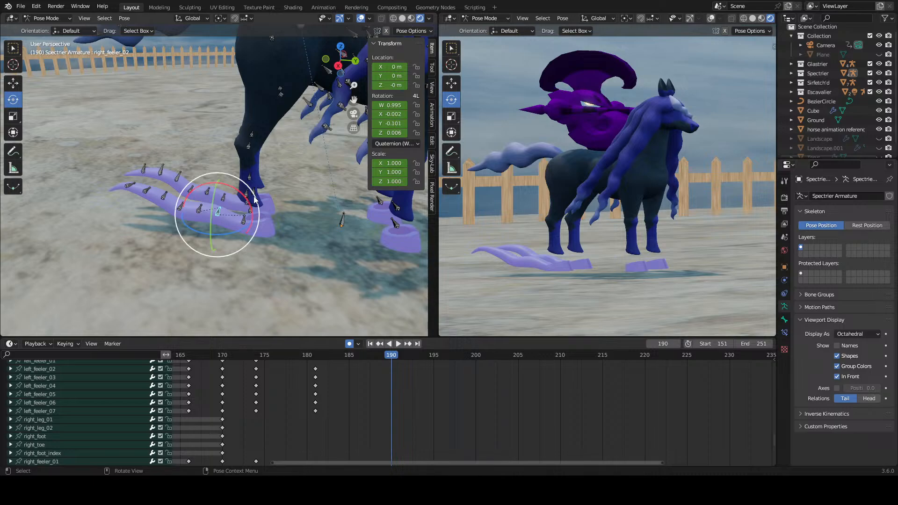
pyautogui.moveTo(246, 202); pyautogui.dragTo(276, 237, button='middle')
pyautogui.press('KP_Decimal')
pyautogui.scroll(-8, 268, 234)
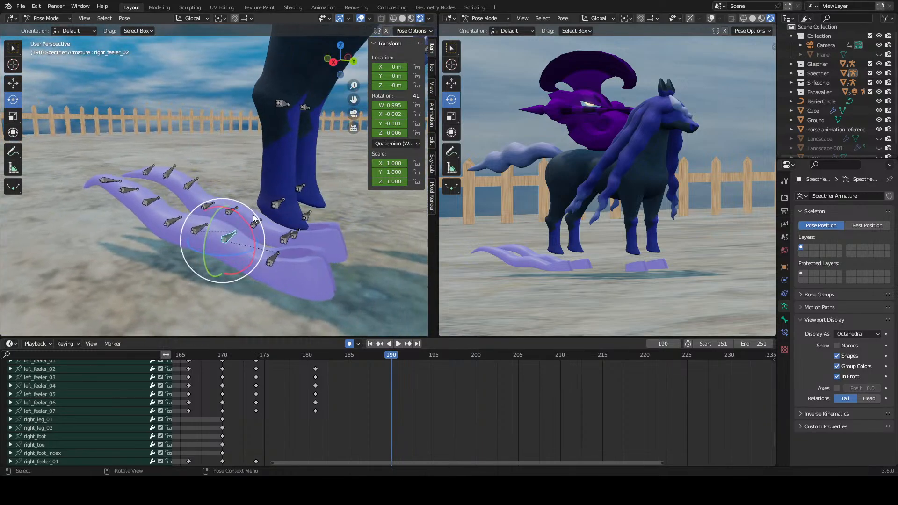
pyautogui.moveTo(246, 220); pyautogui.dragTo(265, 197)
pyautogui.click(274, 204)
# Step: Delete the frame 181 keyframes of both the right and left feelers
pyautogui.moveTo(380, 368); pyautogui.dragTo(383, 449, button='middle')
pyautogui.click(356, 376)
pyautogui.moveTo(356, 376); pyautogui.dragTo(319, 442)
pyautogui.moveTo(336, 431); pyautogui.dragTo(347, 363, button='middle')
pyautogui.moveTo(361, 419); pyautogui.dragTo(361, 396, button='middle')
pyautogui.keyDown('shift'); pyautogui.moveTo(363, 386); pyautogui.dragTo(338, 435); pyautogui.keyUp('shift')
pyautogui.rightClick(346, 424)
pyautogui.click(345, 425)
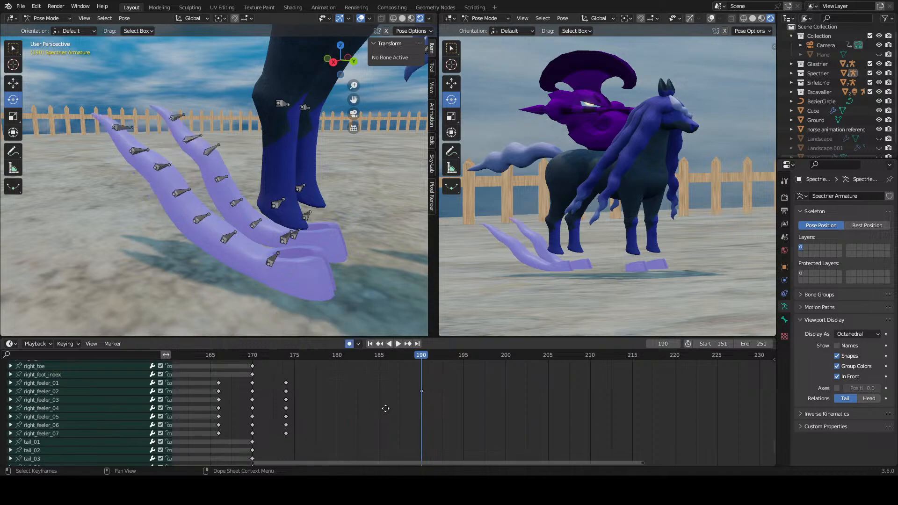
pyautogui.moveTo(370, 412); pyautogui.dragTo(397, 434, button='middle')
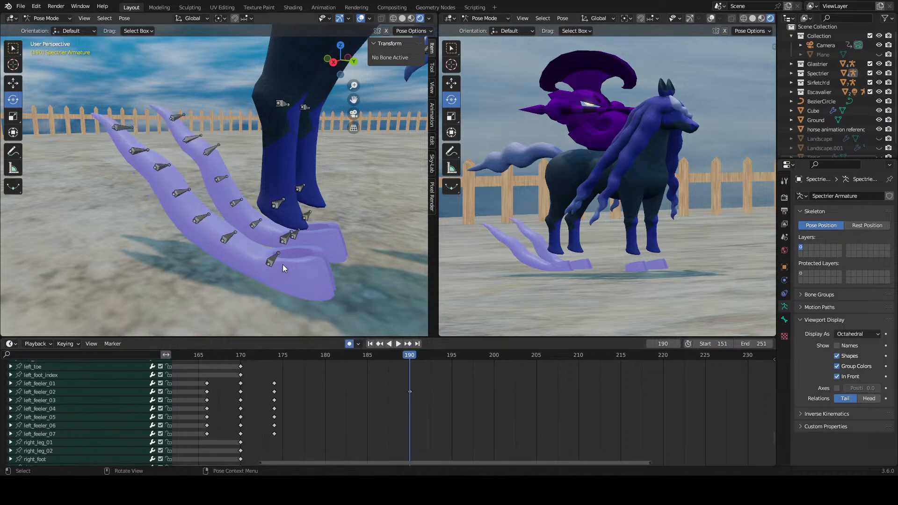
# Step: Rotate the right feeler's second bone at frame 190, and undo a trial rotation of its first bone
pyautogui.moveTo(283, 265); pyautogui.dragTo(216, 206, button='middle')
pyautogui.click(216, 207)
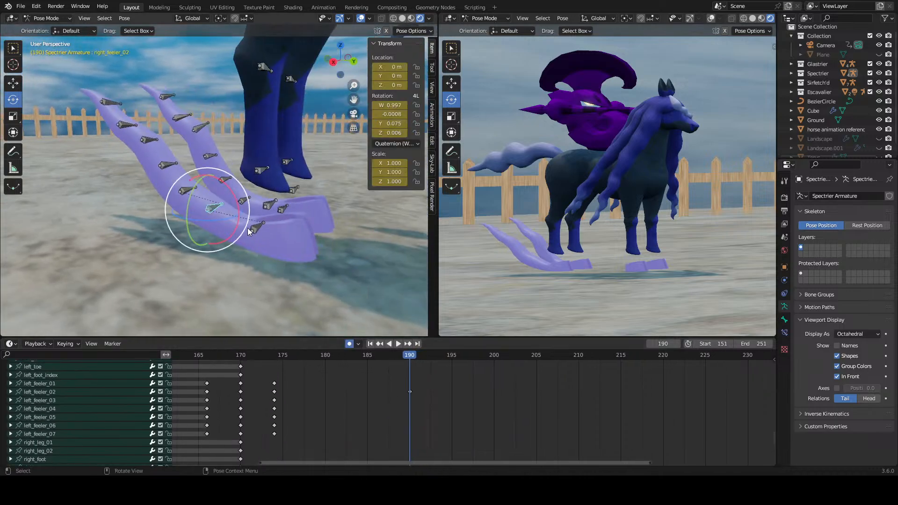
pyautogui.moveTo(226, 203); pyautogui.dragTo(284, 221)
pyautogui.click(257, 229)
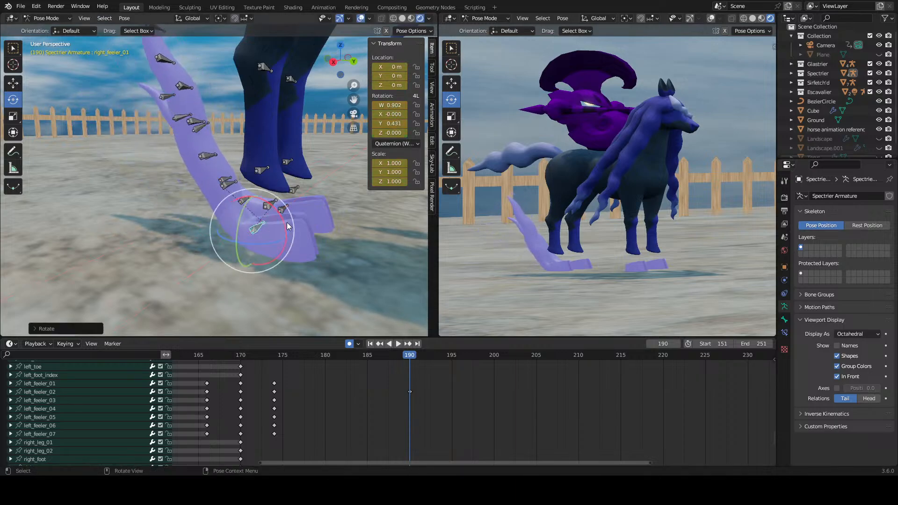
pyautogui.hotkey('ctrl', 'z')
pyautogui.hotkey('ctrl', 'z')
# Step: Rotate the left feeler's second bone at frame 190 to lower that feeler in line with the right one
pyautogui.click(245, 201)
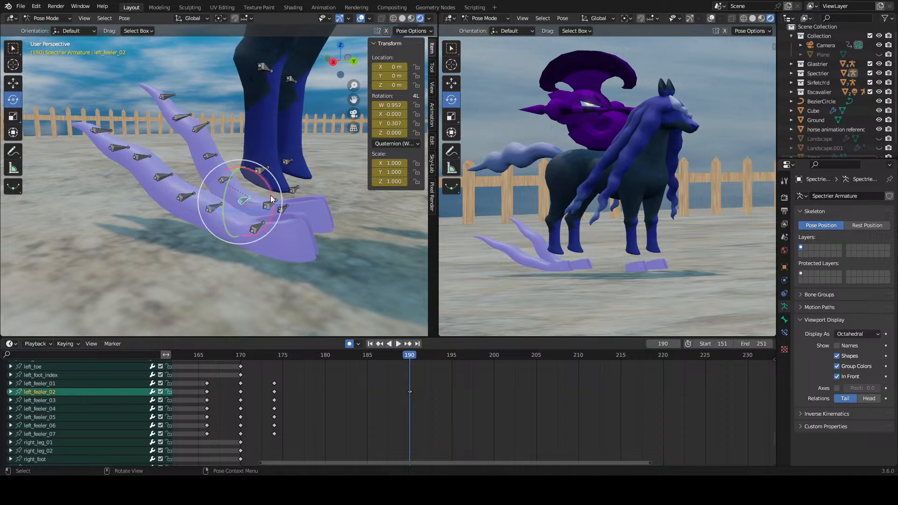
pyautogui.moveTo(272, 190); pyautogui.dragTo(269, 176)
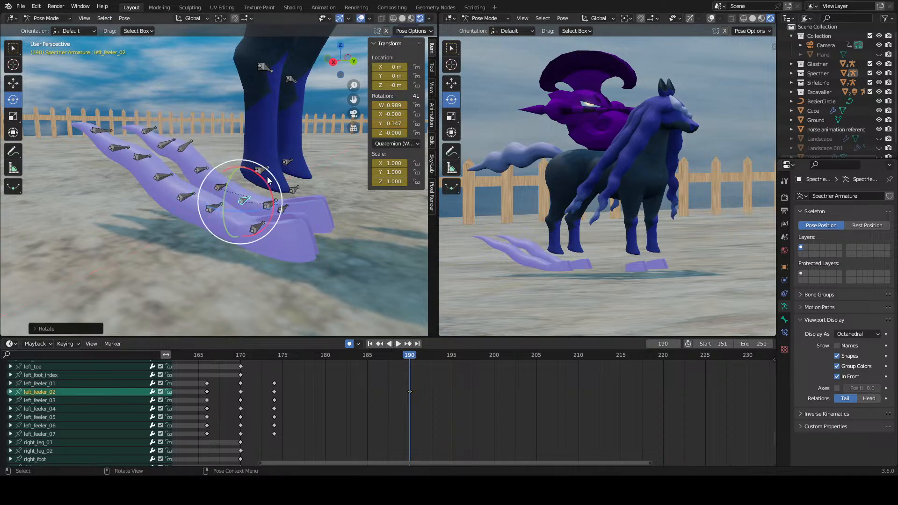
pyautogui.moveTo(268, 176); pyautogui.dragTo(241, 184, button='middle')
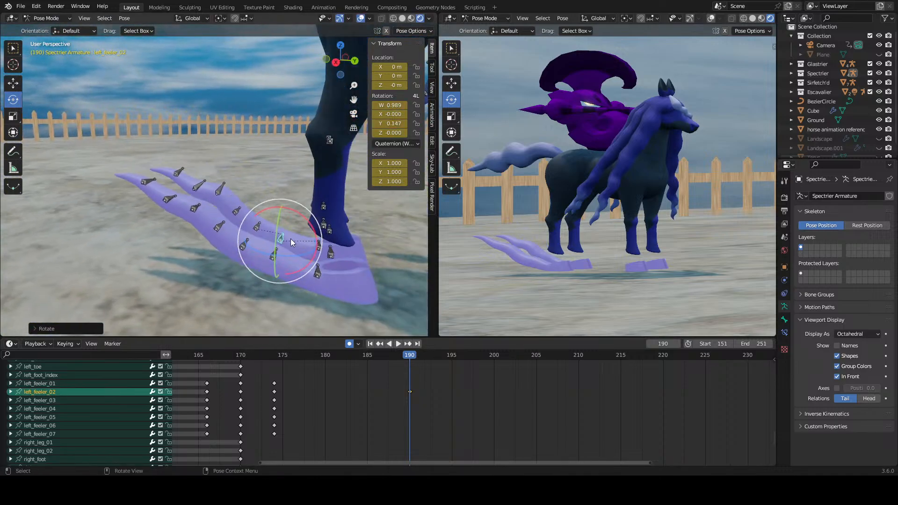
pyautogui.moveTo(290, 238); pyautogui.dragTo(249, 231, button='middle')
# Step: Rotate the third, fourth and fifth bones of both feelers at frame 190, working outward from the hoof
pyautogui.click(173, 223)
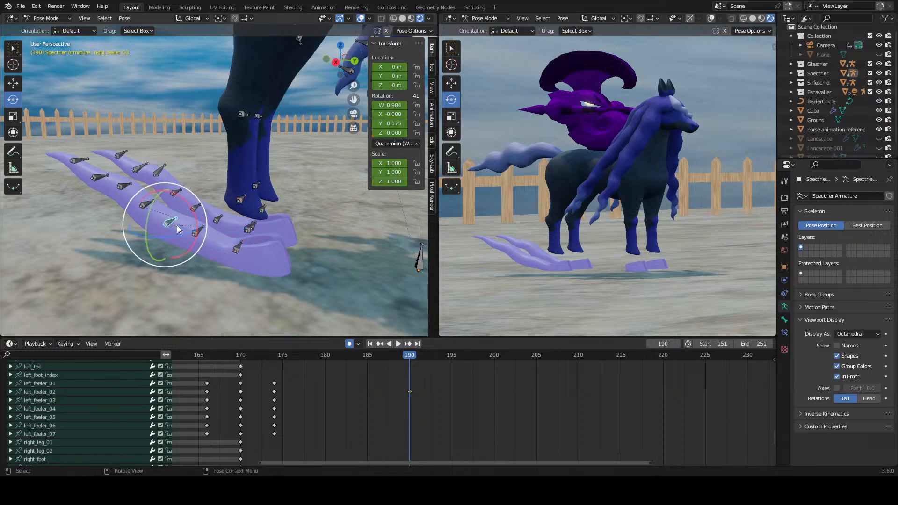
pyautogui.moveTo(194, 214); pyautogui.dragTo(223, 206)
pyautogui.click(195, 206)
pyautogui.click(151, 199)
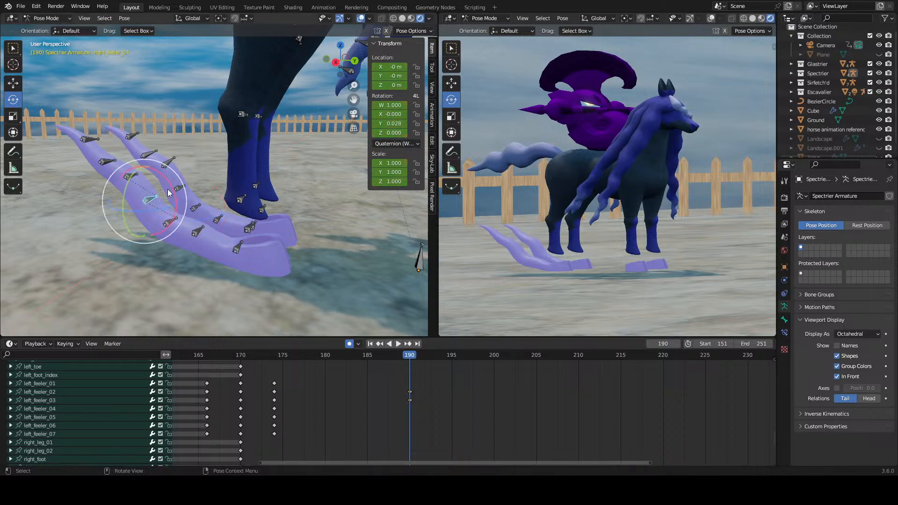
pyautogui.moveTo(171, 182); pyautogui.dragTo(154, 179)
pyautogui.click(180, 188)
pyautogui.click(121, 184)
pyautogui.click(163, 167)
pyautogui.moveTo(183, 150); pyautogui.dragTo(191, 161)
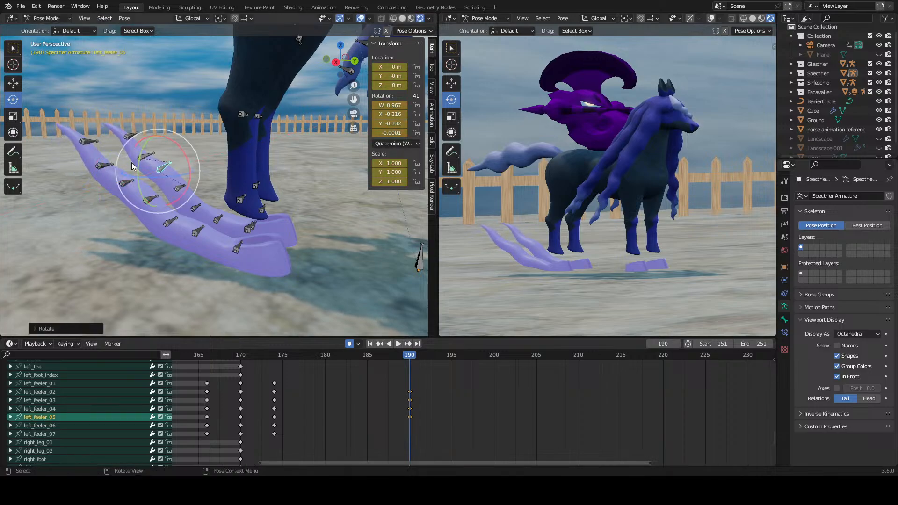
# Step: Rotate the sixth bones and the tip bones of both feelers at frame 190
pyautogui.click(111, 164)
pyautogui.click(123, 147)
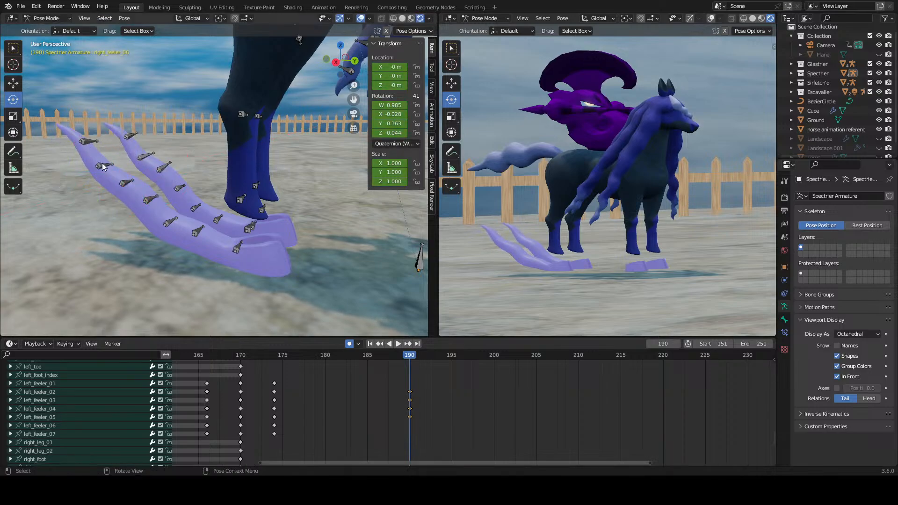
pyautogui.click(102, 165)
pyautogui.moveTo(124, 148); pyautogui.dragTo(121, 132)
pyautogui.rightClick(124, 151)
pyautogui.click(146, 155)
pyautogui.moveTo(170, 149); pyautogui.dragTo(105, 143)
pyautogui.click(130, 140)
pyautogui.click(86, 149)
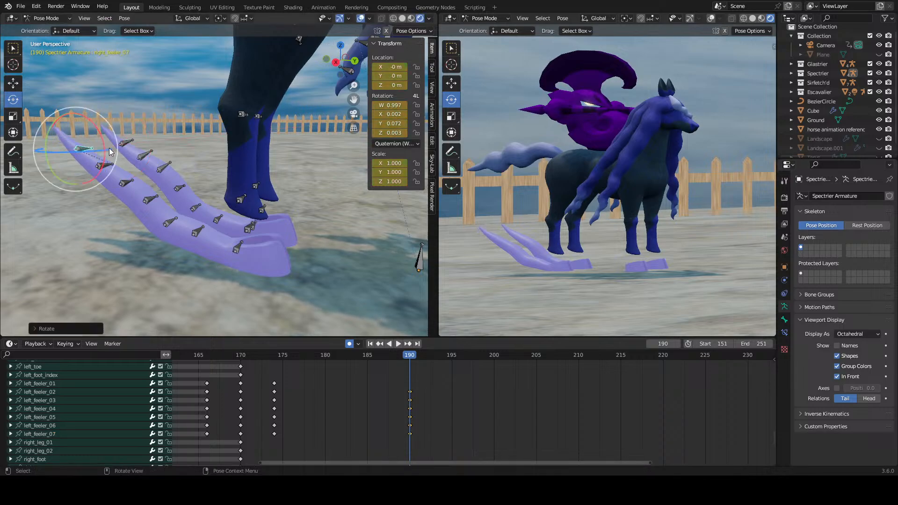
# Step: Go to frame 200 and rotate the right and left feelers' fourth bones about the X axis
pyautogui.moveTo(408, 356); pyautogui.dragTo(494, 383)
pyautogui.click(147, 200)
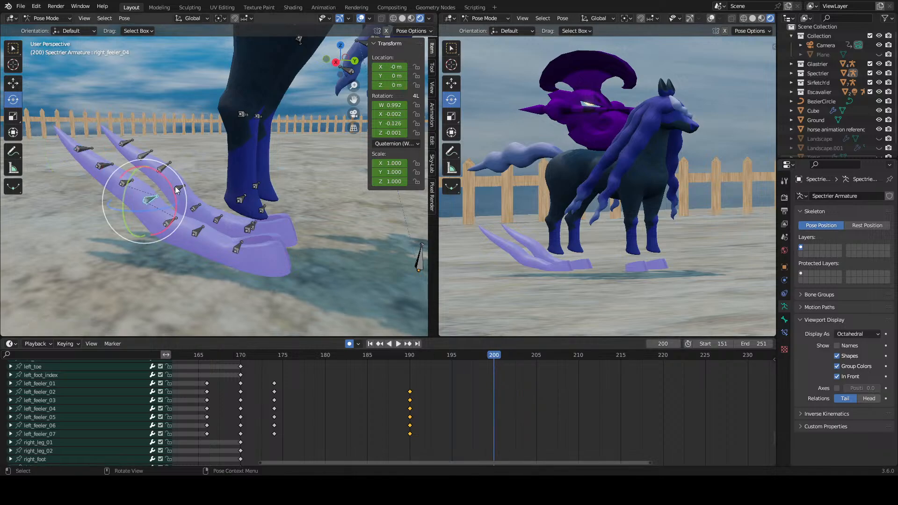
pyautogui.press('r')
pyautogui.press('x')
pyautogui.click(171, 179)
pyautogui.click(181, 187)
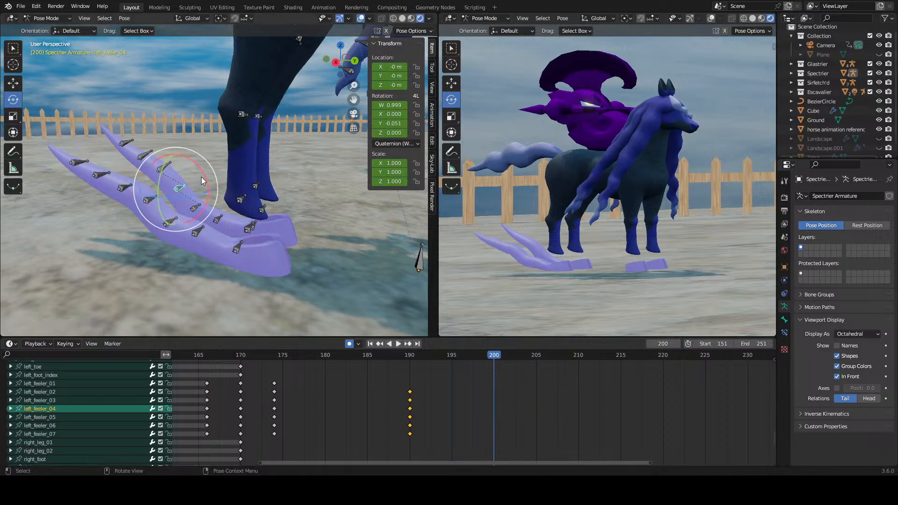
pyautogui.press('r')
pyautogui.press('x')
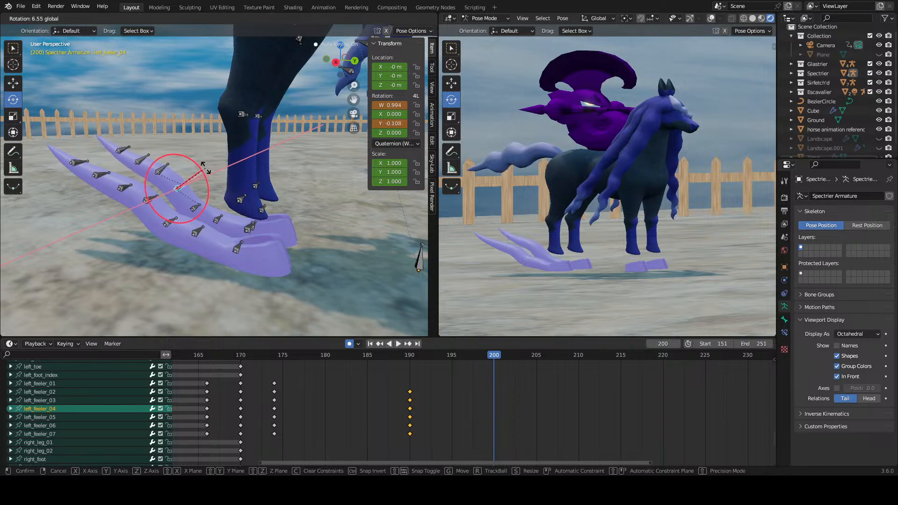
pyautogui.click(206, 168)
# Step: Rotate the right and left feelers' fifth bones about the X axis at frame 200
pyautogui.click(125, 190)
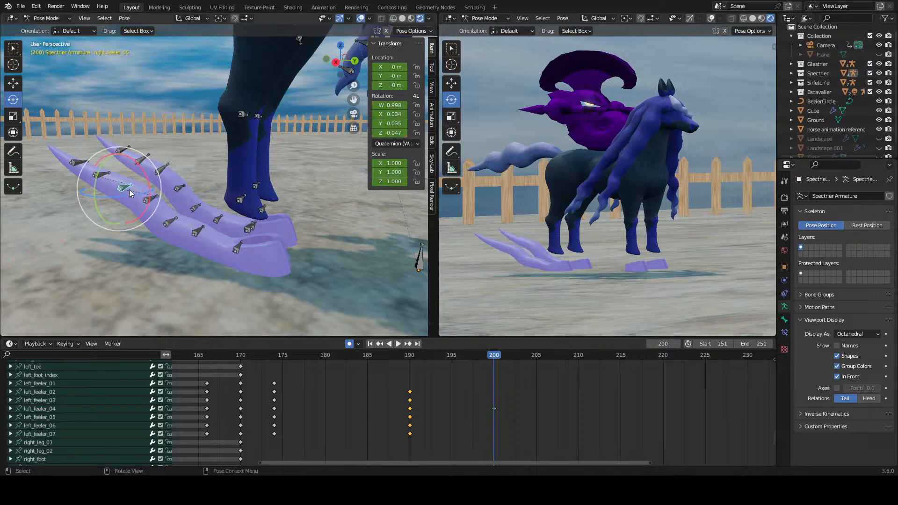
pyautogui.press('r')
pyautogui.press('x')
pyautogui.moveTo(146, 171); pyautogui.dragTo(150, 178)
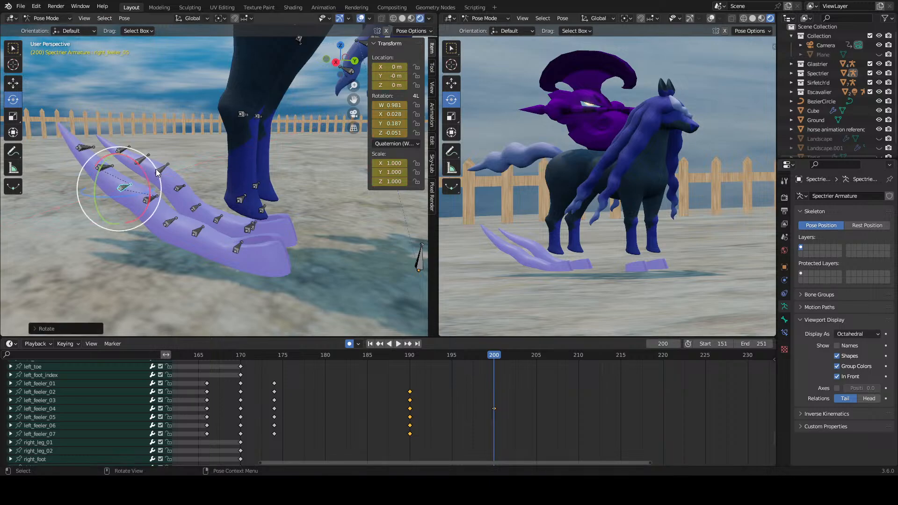
pyautogui.click(162, 169)
pyautogui.moveTo(184, 153); pyautogui.dragTo(187, 156)
pyautogui.click(186, 157)
# Step: Rotate the right and left feelers' sixth bones at frame 200
pyautogui.click(108, 165)
pyautogui.press('r')
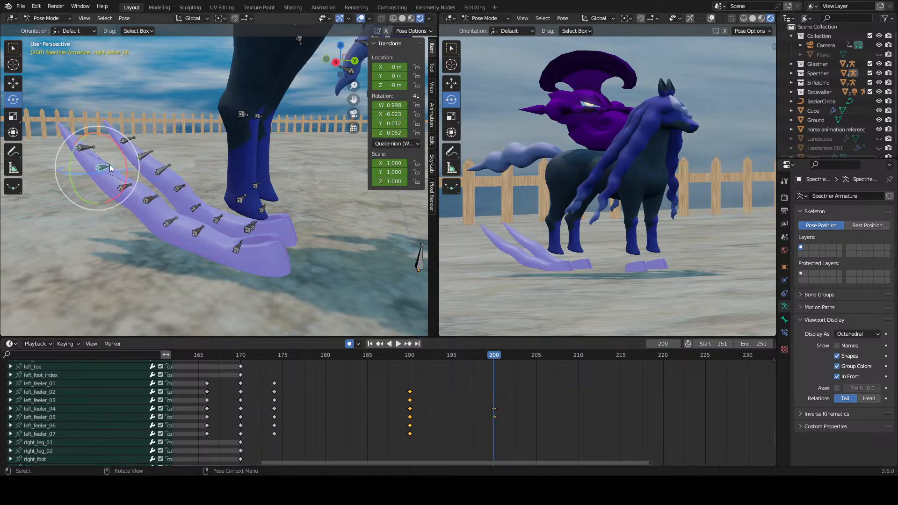
pyautogui.press('x')
pyautogui.click(125, 148)
pyautogui.click(145, 154)
pyautogui.press('r')
pyautogui.press('x')
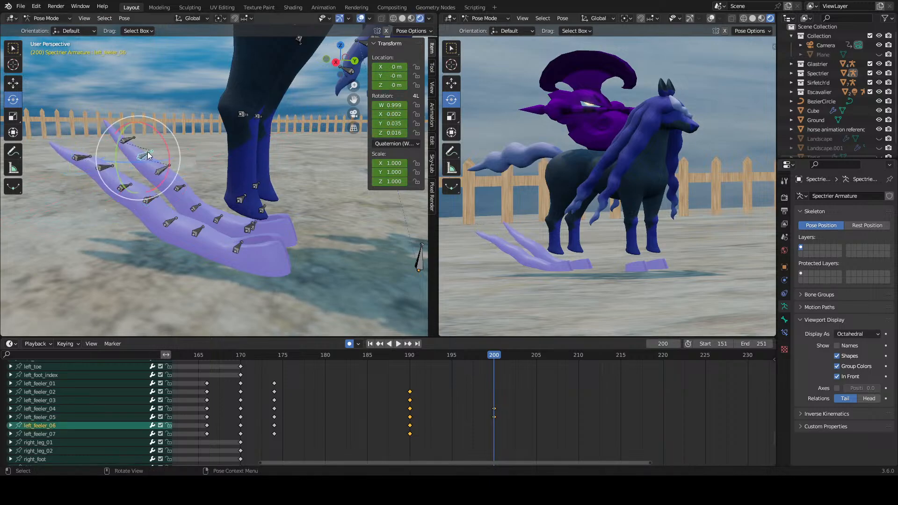
pyautogui.click(136, 139)
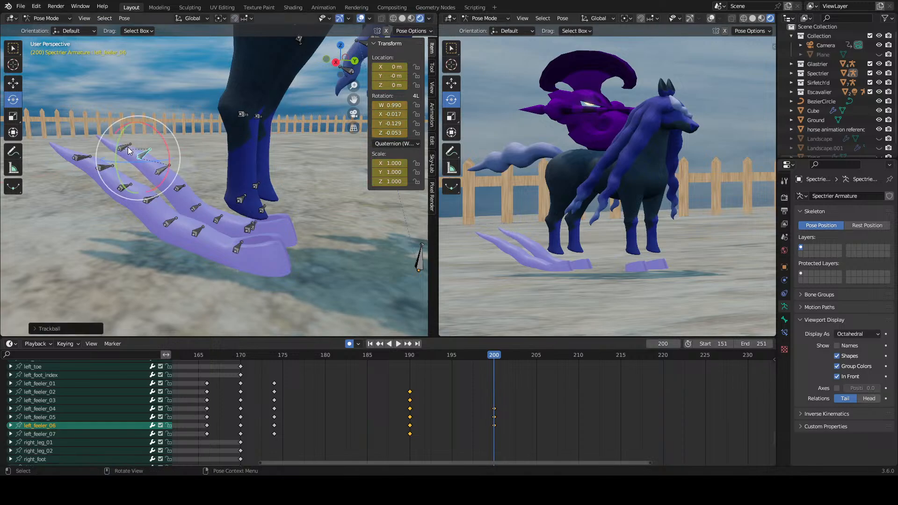
# Step: Rotate the left and right feelers' tip bones about the X axis at frame 200
pyautogui.click(128, 146)
pyautogui.press('r')
pyautogui.press('x')
pyautogui.click(81, 156)
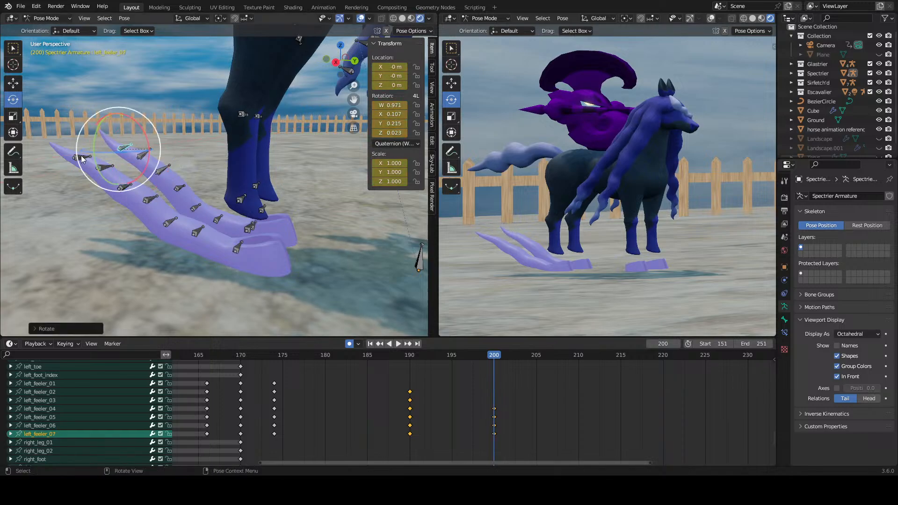
pyautogui.click(80, 155)
pyautogui.press('r')
pyautogui.press('x')
pyautogui.click(111, 162)
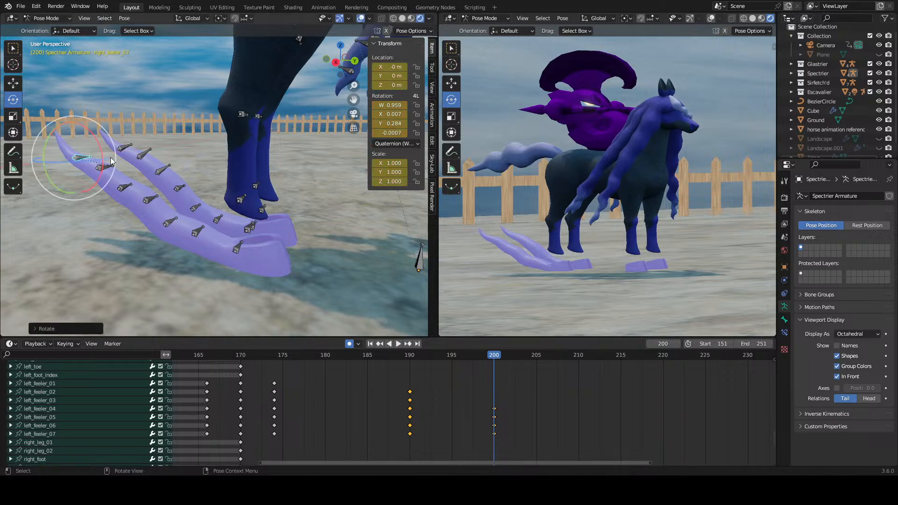
# Step: Deselect the bones and play the feeler animation from frame 190
pyautogui.click(492, 377)
pyautogui.click(410, 356)
pyautogui.press('space')
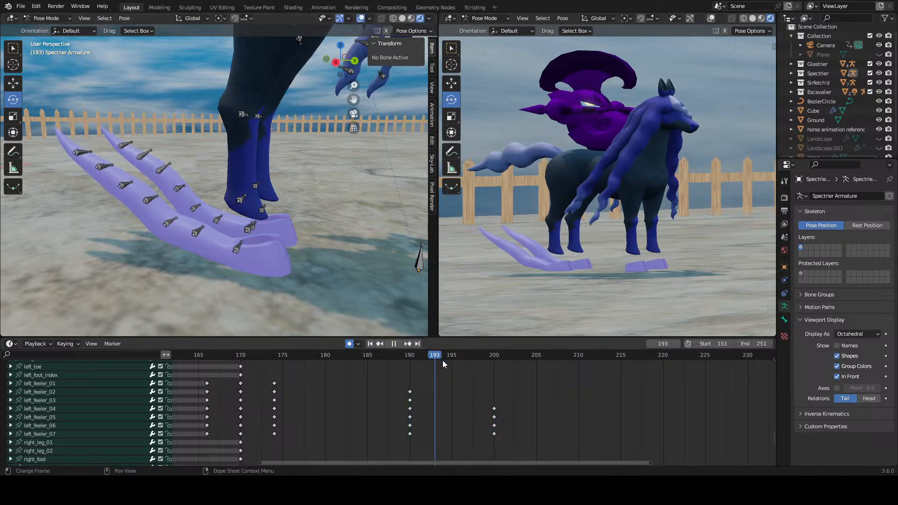
pyautogui.moveTo(442, 360); pyautogui.dragTo(470, 463)
pyautogui.press('space')
# Step: Delete the right and left feelers' keyframes at frame 200
pyautogui.moveTo(508, 444); pyautogui.dragTo(503, 365, button='middle')
pyautogui.rightClick(482, 411)
pyautogui.click(482, 410)
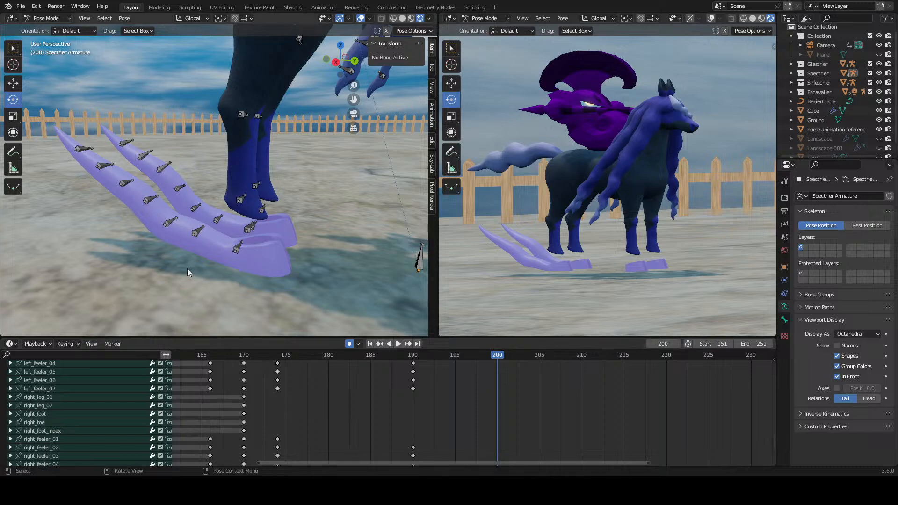
pyautogui.click(167, 221)
pyautogui.click(155, 200)
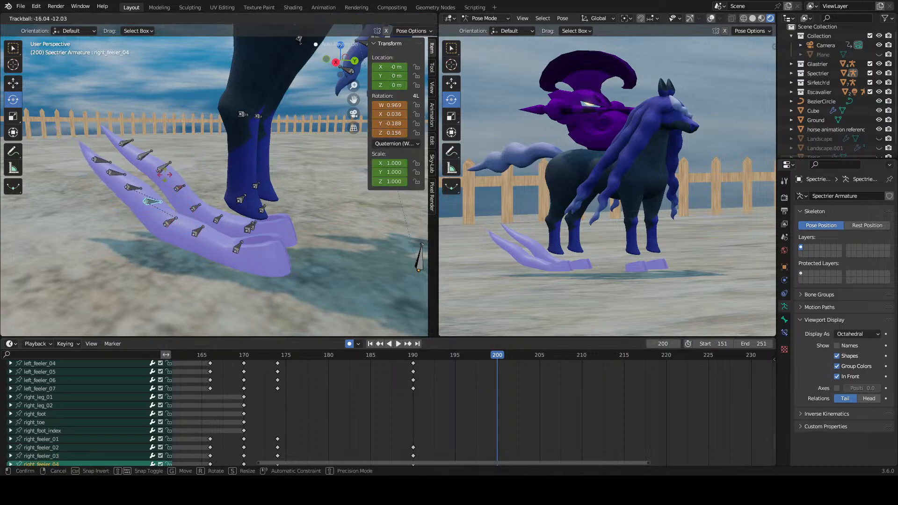
pyautogui.moveTo(174, 189); pyautogui.dragTo(165, 177)
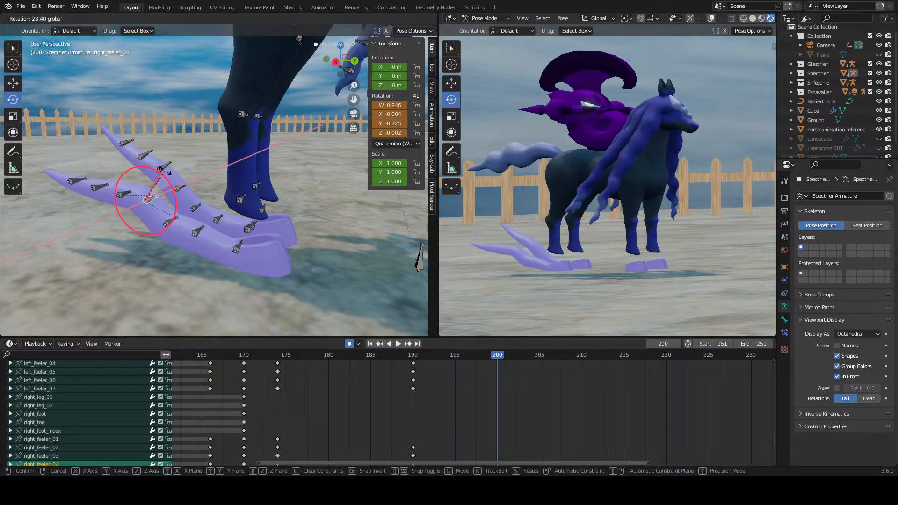
pyautogui.rightClick(166, 177)
# Step: Rotate the right and left feelers' third bones at frame 200
pyautogui.click(170, 220)
pyautogui.moveTo(203, 208); pyautogui.dragTo(214, 178)
pyautogui.click(197, 206)
pyautogui.click(218, 219)
pyautogui.click(248, 230)
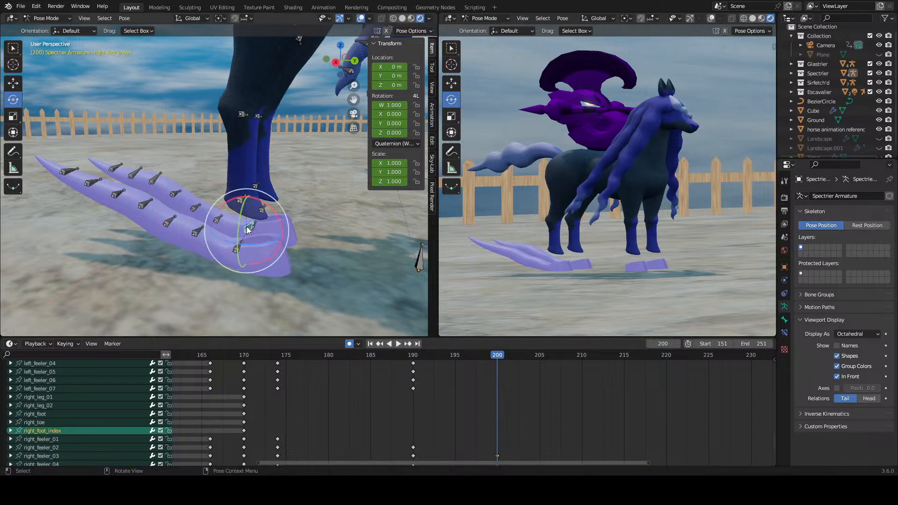
# Step: Rotate the right and left feelers' second bones at frame 200
pyautogui.click(204, 229)
pyautogui.moveTo(204, 229); pyautogui.dragTo(211, 224)
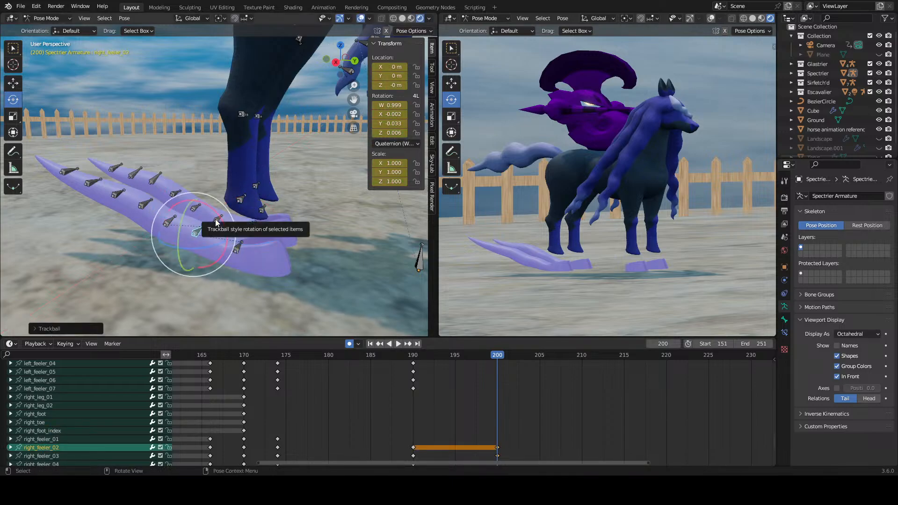
pyautogui.keyDown('shift'); pyautogui.click(219, 221); pyautogui.keyUp('shift')
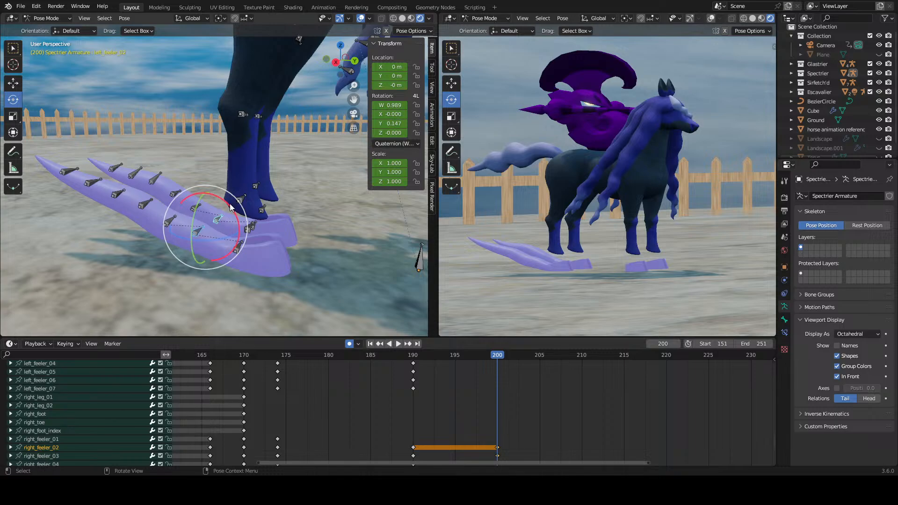
pyautogui.moveTo(231, 207); pyautogui.dragTo(232, 210)
# Step: Rotate the right feeler's fourth bone and the left feeler's fourth and fifth bones at frame 200
pyautogui.click(149, 199)
pyautogui.moveTo(169, 181)
pyautogui.mouseDown()
pyautogui.moveTo(177, 189)
pyautogui.moveTo(210, 185)
pyautogui.moveTo(213, 208)
pyautogui.moveTo(218, 187)
pyautogui.moveTo(199, 157)
pyautogui.moveTo(190, 155)
pyautogui.moveTo(176, 185)
pyautogui.mouseUp()
pyautogui.click(179, 188)
pyautogui.click(197, 205)
pyautogui.hotkey('ctrl', 'z')
pyautogui.click(179, 188)
pyautogui.click(174, 163)
pyautogui.click(147, 198)
pyautogui.moveTo(155, 201); pyautogui.dragTo(235, 246, button='middle')
# Step: Rotate the right feeler's second and fourth bones about the X axis at frame 200
pyautogui.click(236, 247)
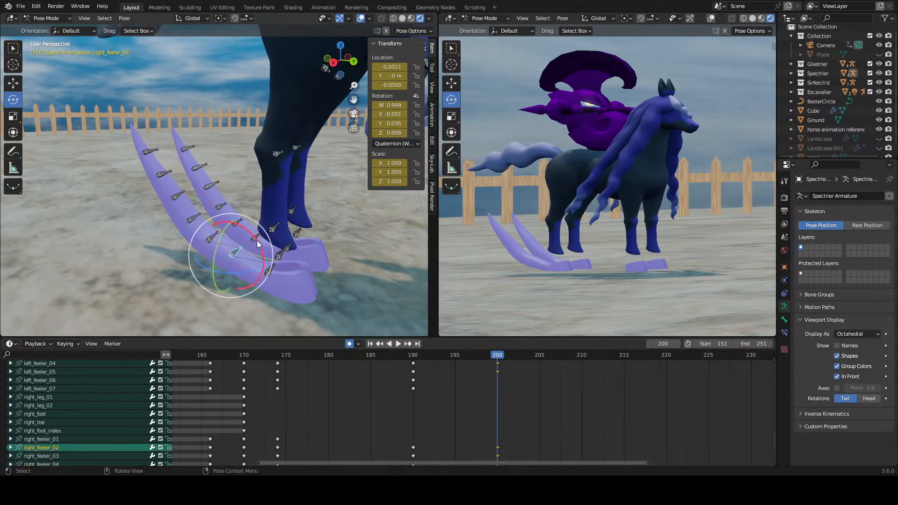
pyautogui.moveTo(257, 240); pyautogui.dragTo(257, 234)
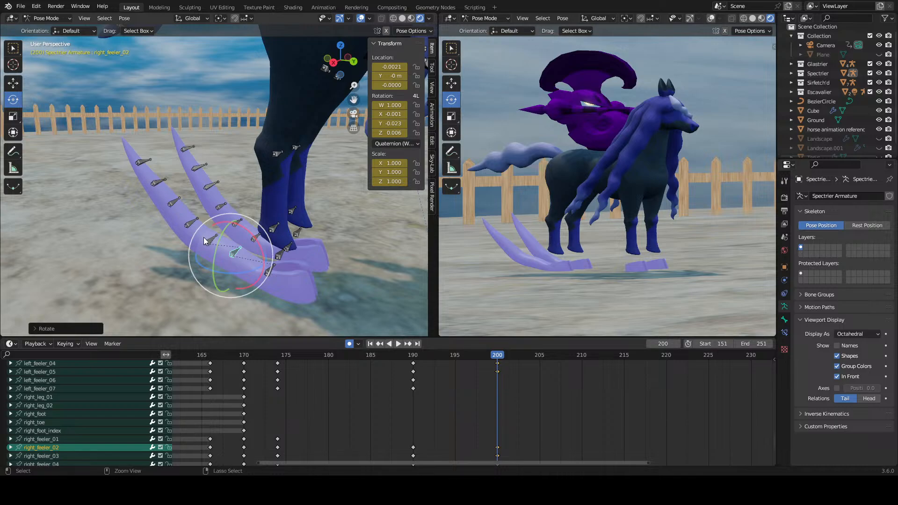
pyautogui.click(191, 222)
pyautogui.press('r')
pyautogui.press('x')
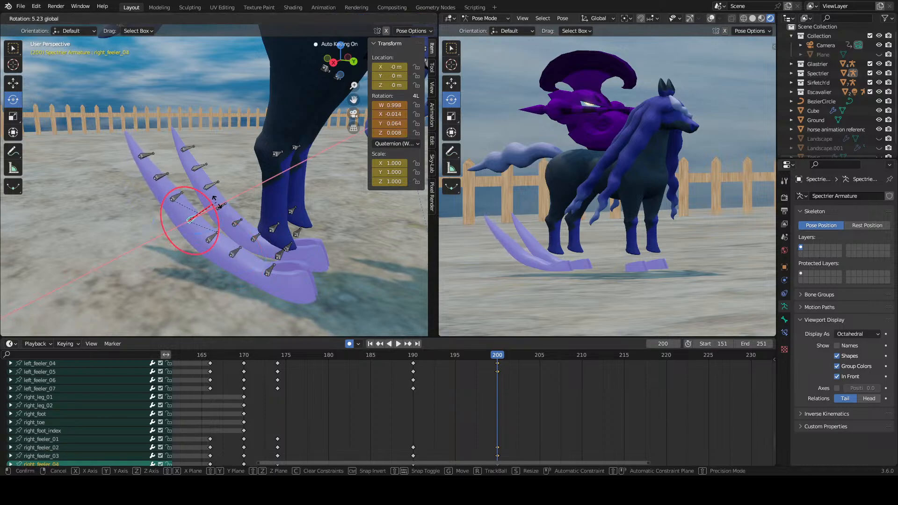
pyautogui.click(239, 234)
# Step: Rotate the left feeler's second bone about the X axis, and undo a trial rotation of its third bone
pyautogui.click(246, 242)
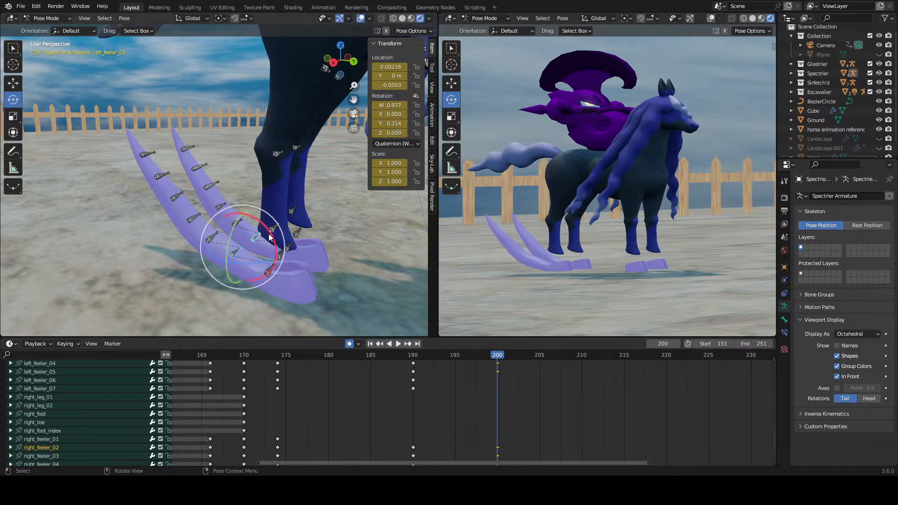
pyautogui.moveTo(269, 237)
pyautogui.mouseDown()
pyautogui.moveTo(264, 244)
pyautogui.moveTo(284, 228)
pyautogui.mouseUp()
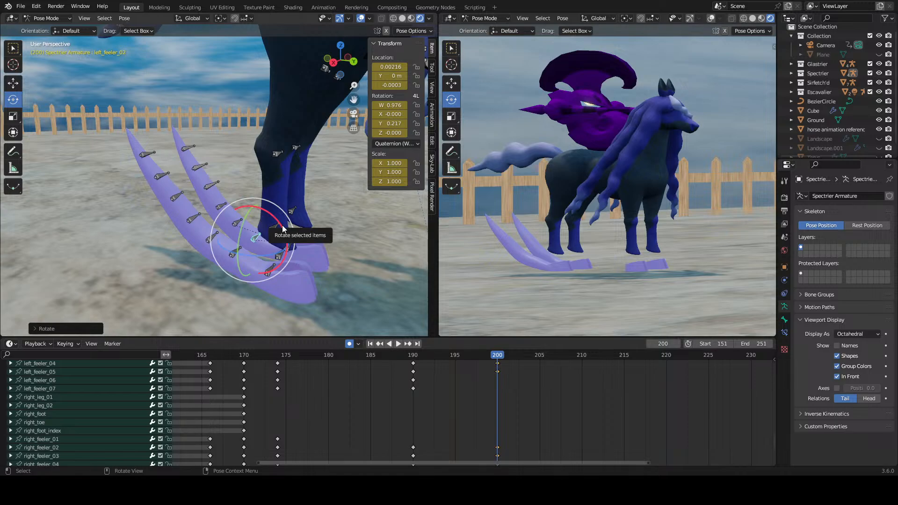
pyautogui.click(242, 223)
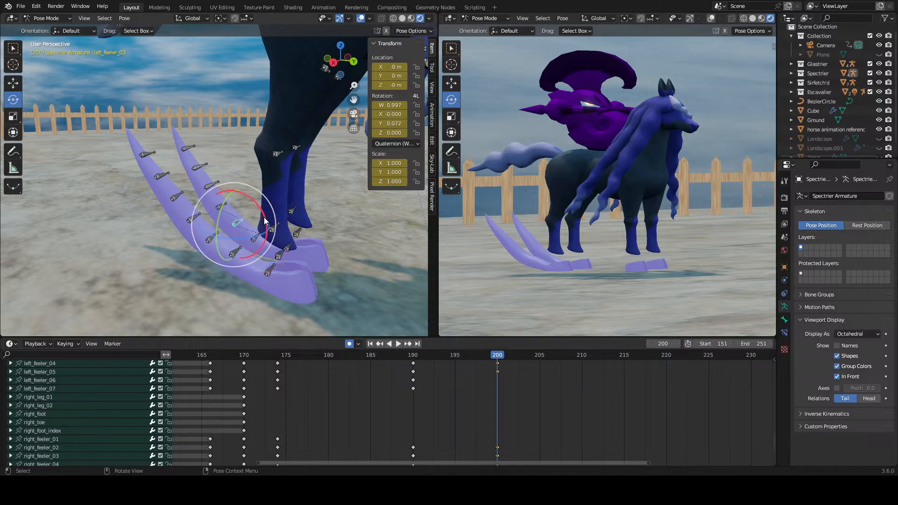
pyautogui.moveTo(265, 220); pyautogui.dragTo(245, 228)
pyautogui.hotkey('ctrl', 'z')
# Step: Readjust the left feeler's second bone and rotate the right feeler's first bone at frame 200
pyautogui.click(257, 235)
pyautogui.click(237, 251)
pyautogui.moveTo(215, 230); pyautogui.dragTo(206, 191, button='middle')
pyautogui.moveTo(228, 234)
pyautogui.mouseDown(button='middle')
pyautogui.moveTo(229, 220)
pyautogui.moveTo(251, 220)
pyautogui.moveTo(240, 231)
pyautogui.mouseUp(button='middle')
pyautogui.scroll(3, 230, 219)
pyautogui.scroll(1, 251, 220)
pyautogui.moveTo(221, 198); pyautogui.dragTo(199, 221)
pyautogui.click(169, 237)
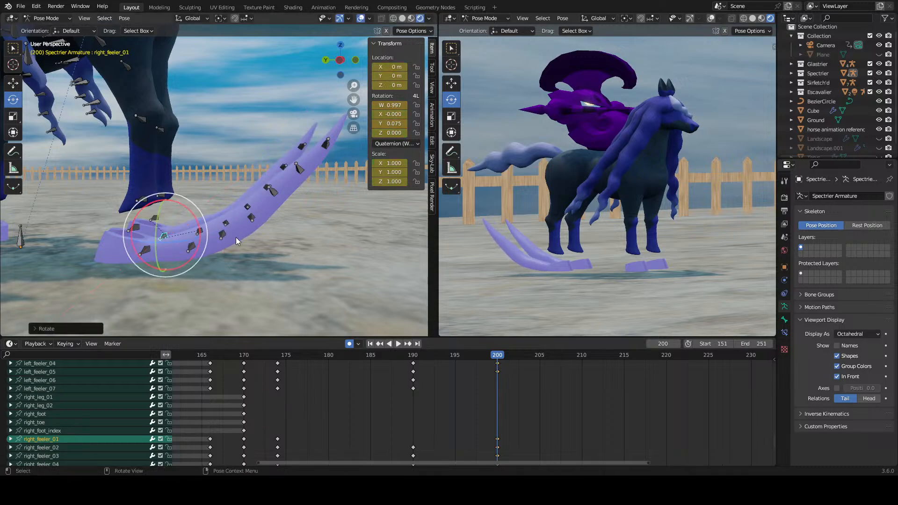
# Step: Rotate the left feeler's third, fourth, fifth and sixth bones about the X axis at frame 200
pyautogui.click(226, 234)
pyautogui.click(198, 251)
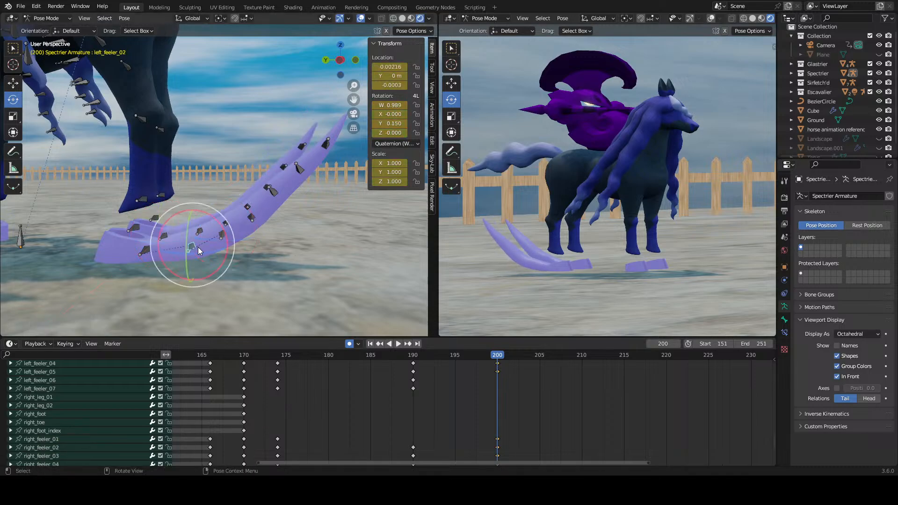
pyautogui.click(233, 231)
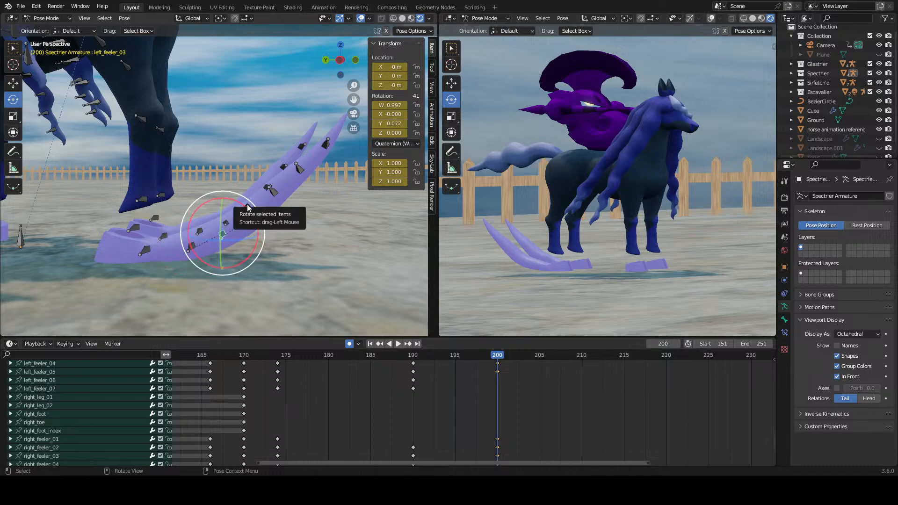
pyautogui.click(273, 214)
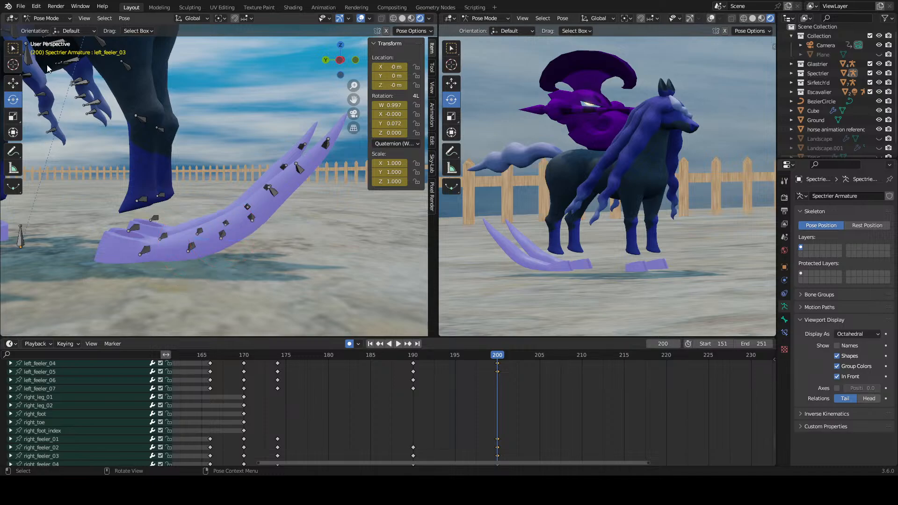
pyautogui.click(218, 231)
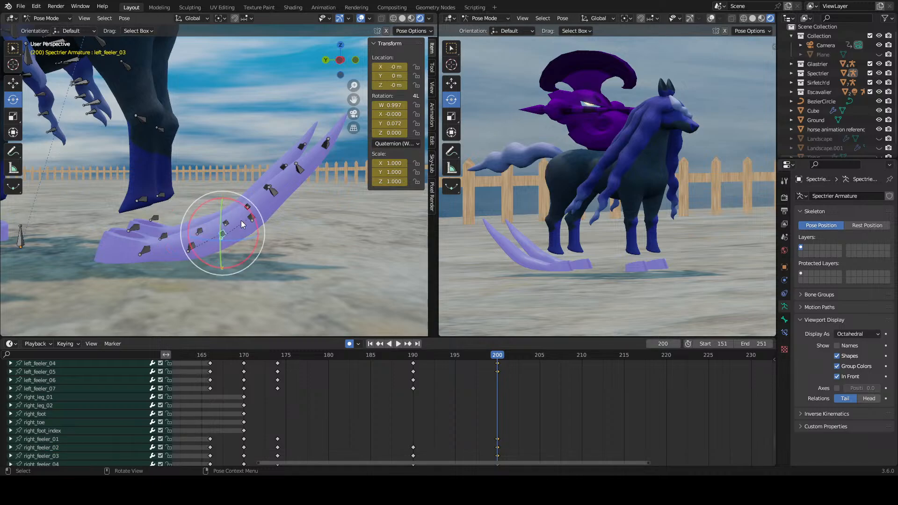
pyautogui.moveTo(251, 213); pyautogui.dragTo(305, 183)
pyautogui.click(256, 226)
pyautogui.click(273, 199)
pyautogui.click(305, 184)
pyautogui.moveTo(303, 149); pyautogui.dragTo(307, 141)
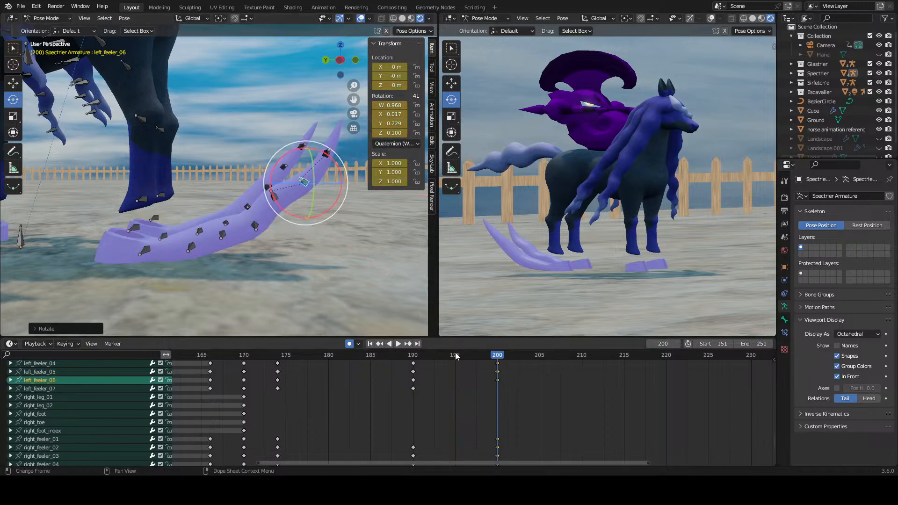
# Step: Go to frame 190 and move the right feeler's keyframes from frame 200 back 10 frames to frame 190
pyautogui.moveTo(456, 356); pyautogui.dragTo(411, 363)
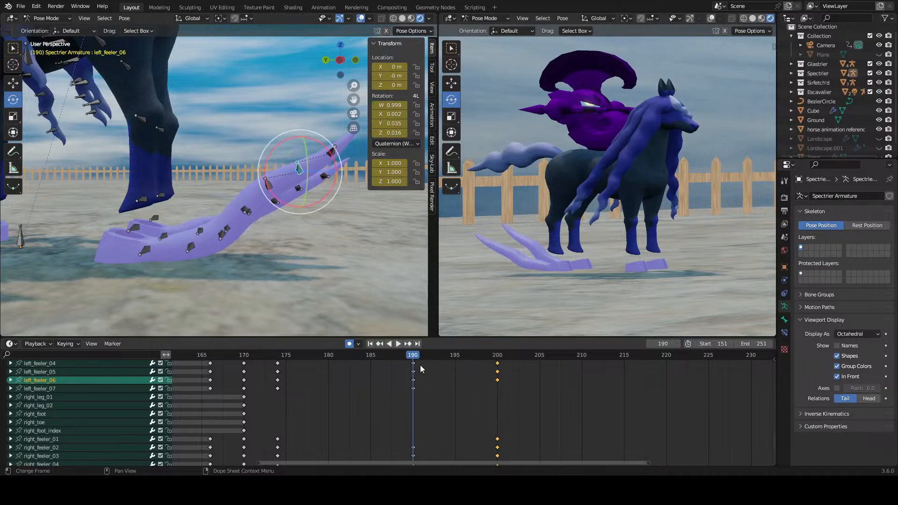
pyautogui.click(468, 394)
pyautogui.moveTo(468, 395); pyautogui.dragTo(433, 437, button='middle')
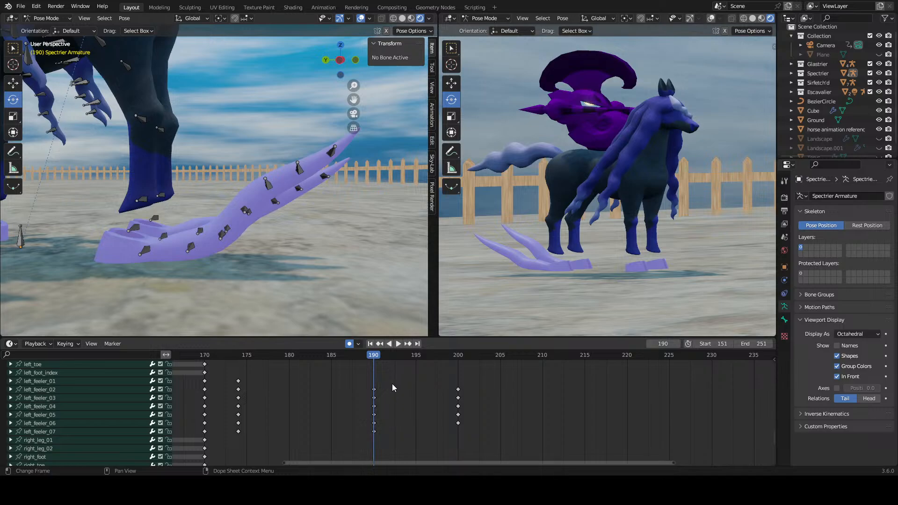
pyautogui.moveTo(397, 356); pyautogui.dragTo(377, 366)
pyautogui.moveTo(441, 432); pyautogui.dragTo(435, 368, button='middle')
pyautogui.moveTo(460, 424); pyautogui.dragTo(455, 403, button='middle')
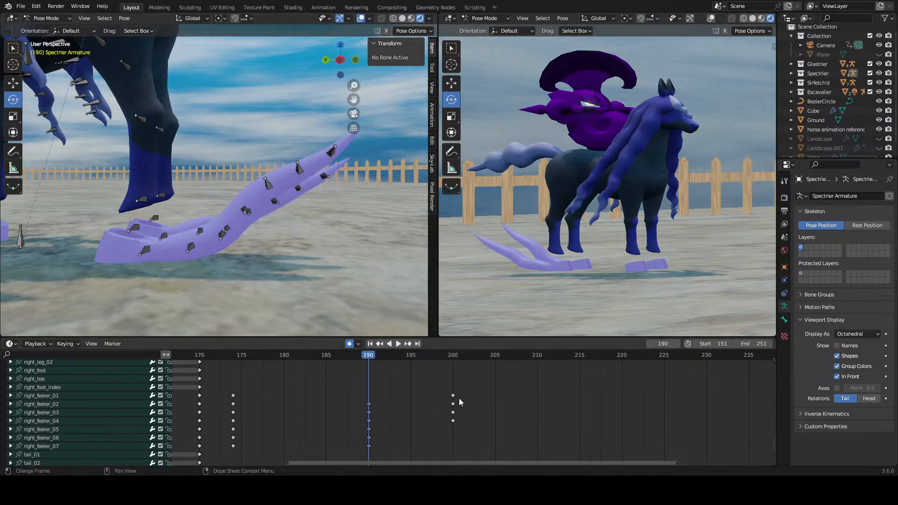
pyautogui.moveTo(471, 389); pyautogui.dragTo(427, 432)
pyautogui.press('g')
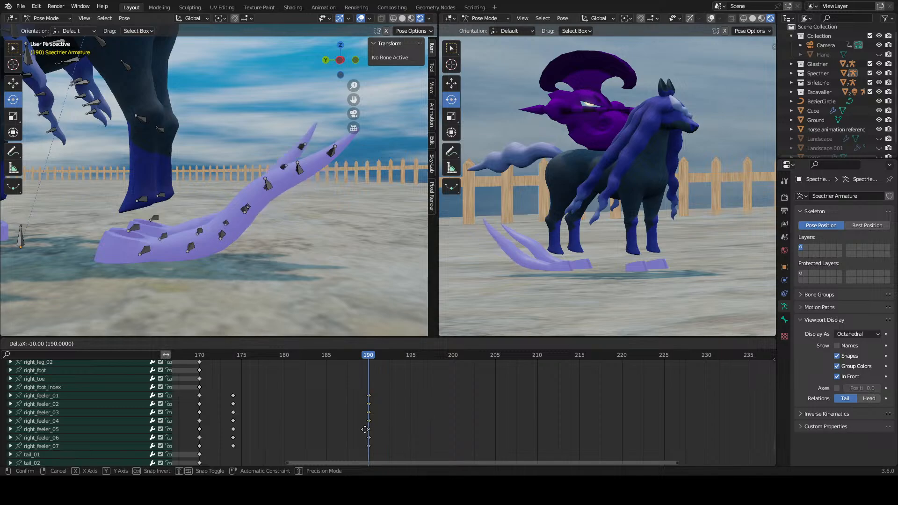
pyautogui.click(366, 429)
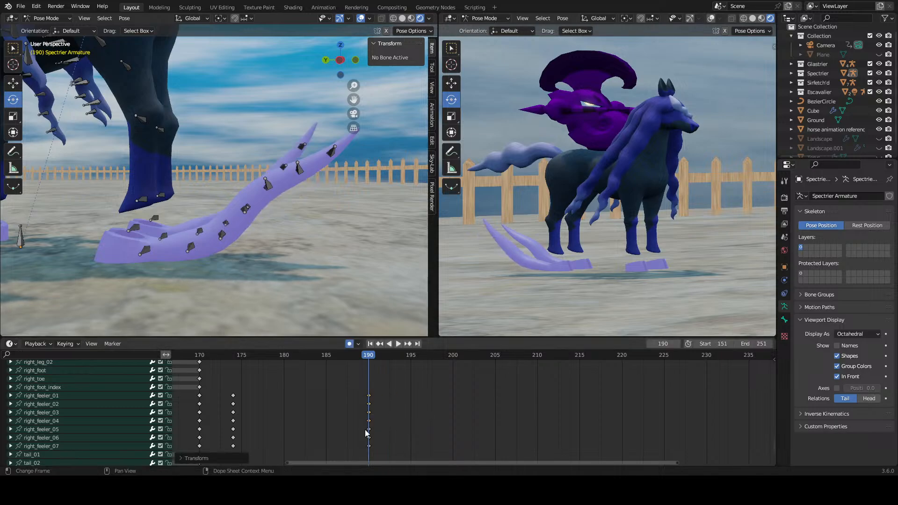
# Step: Go to frame 200 and rotate the right feeler's fourth, fifth and sixth bones, undoing the first attempt
pyautogui.moveTo(206, 252); pyautogui.dragTo(213, 263, button='middle')
pyautogui.moveTo(424, 385); pyautogui.dragTo(428, 343, button='middle')
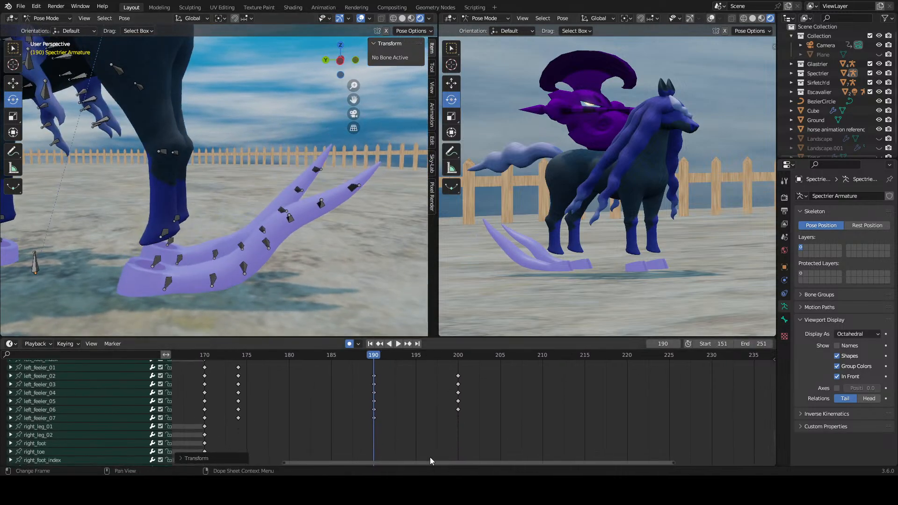
pyautogui.click(456, 357)
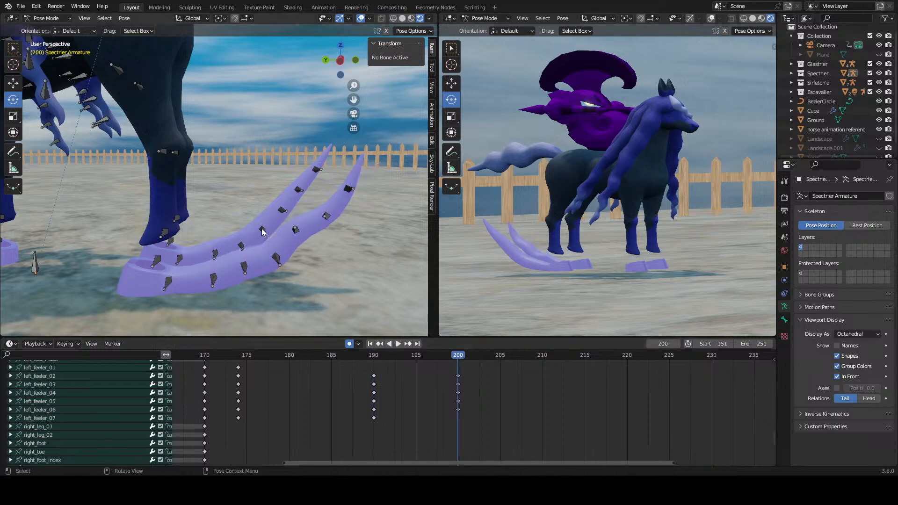
pyautogui.click(262, 231)
pyautogui.moveTo(245, 196); pyautogui.dragTo(265, 178)
pyautogui.click(287, 218)
pyautogui.hotkey('ctrl', 'z')
pyautogui.hotkey('ctrl', 'z')
pyautogui.click(272, 205)
pyautogui.click(303, 196)
pyautogui.moveTo(311, 258); pyautogui.dragTo(299, 252, button='middle')
# Step: Rotate the right feeler's second and third bones to key them at frame 200
pyautogui.moveTo(433, 392); pyautogui.dragTo(417, 423, button='middle')
pyautogui.click(489, 428)
pyautogui.moveTo(487, 427); pyautogui.dragTo(434, 339, button='middle')
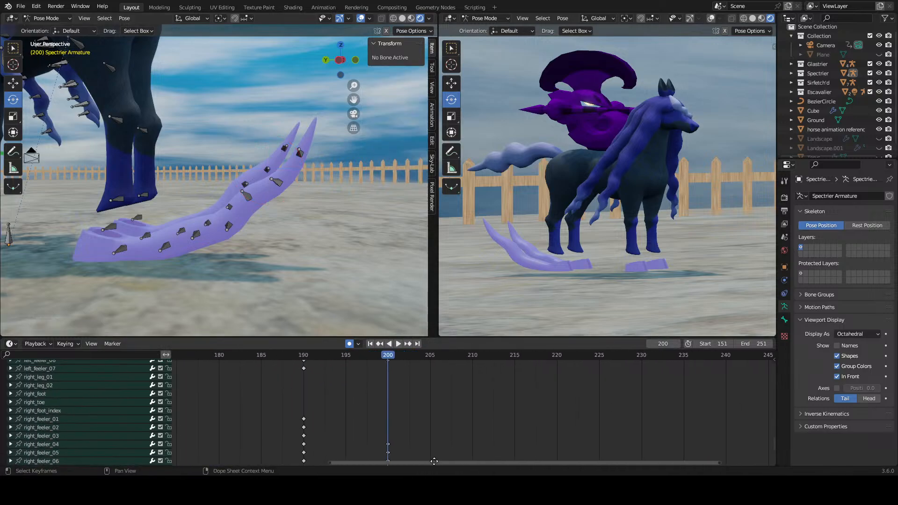
pyautogui.click(63, 420)
pyautogui.moveTo(452, 417); pyautogui.dragTo(251, 369, button='middle')
pyautogui.click(133, 379)
pyautogui.moveTo(263, 400); pyautogui.dragTo(491, 388, button='middle')
pyautogui.moveTo(221, 193)
pyautogui.mouseDown()
pyautogui.moveTo(222, 214)
pyautogui.moveTo(210, 203)
pyautogui.mouseUp()
pyautogui.scroll(-5, 80, 409)
pyautogui.click(69, 431)
pyautogui.moveTo(210, 203); pyautogui.dragTo(270, 228, button='middle')
pyautogui.click(463, 421)
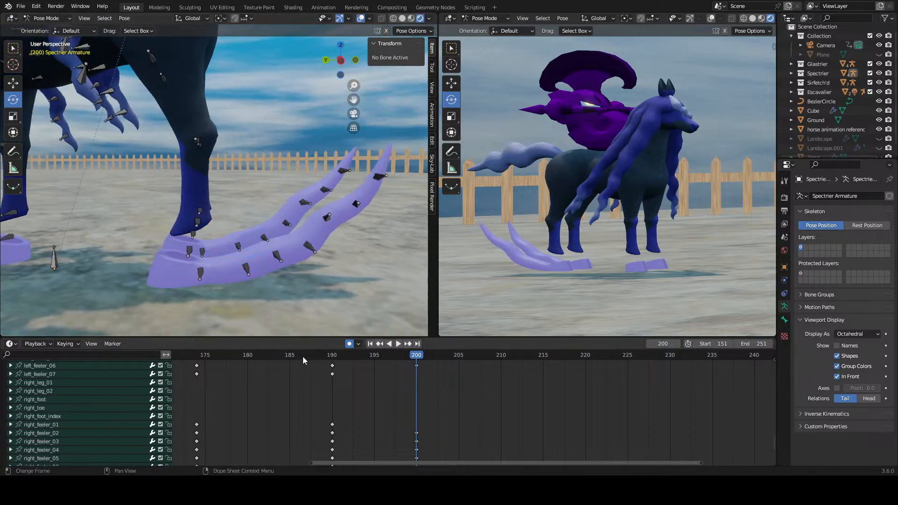
# Step: Play the feeler animation from frame 190 and scrub to frame 200 to check the ripple
pyautogui.click(332, 355)
pyautogui.press('space')
pyautogui.click(336, 354)
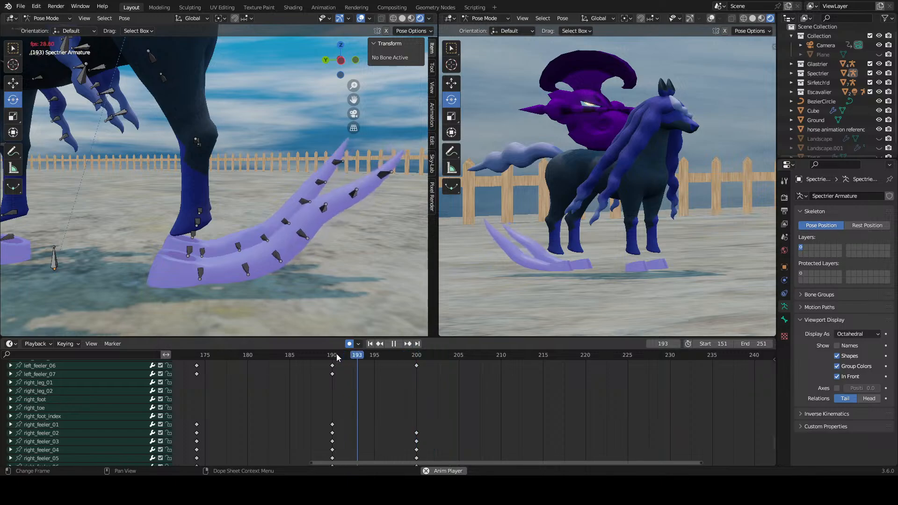
pyautogui.click(340, 355)
pyautogui.moveTo(339, 355); pyautogui.dragTo(415, 366)
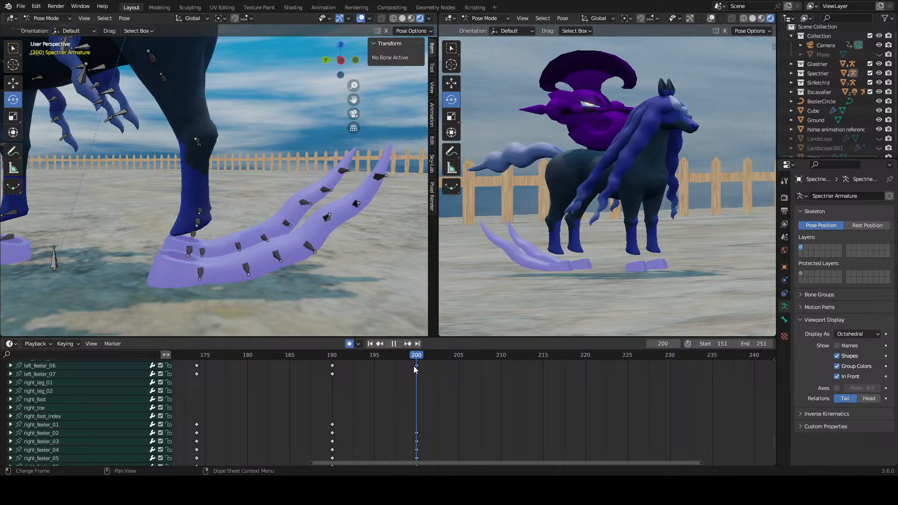
# Step: Try rotating the right feeler's fourth and fifth bones at frame 200, and undo the rotations
pyautogui.click(60, 443)
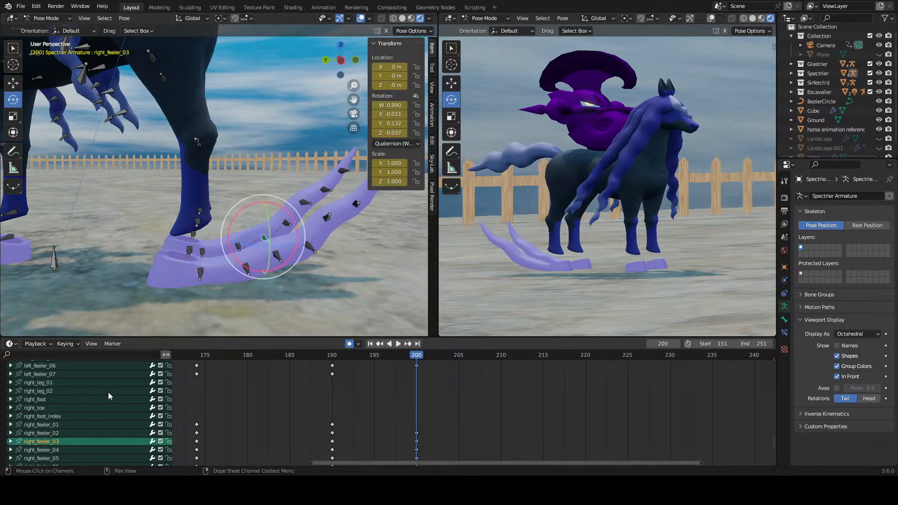
pyautogui.moveTo(246, 206)
pyautogui.mouseDown()
pyautogui.moveTo(234, 205)
pyautogui.moveTo(246, 217)
pyautogui.mouseUp()
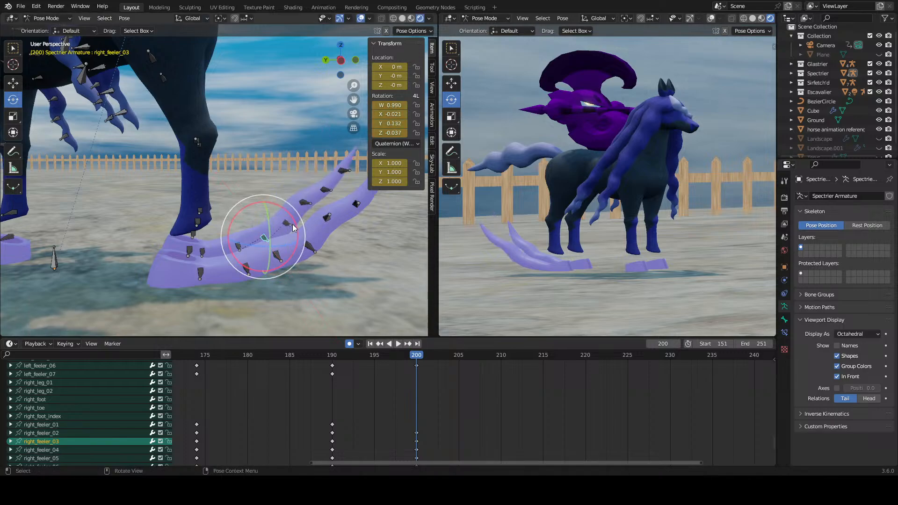
pyautogui.click(293, 223)
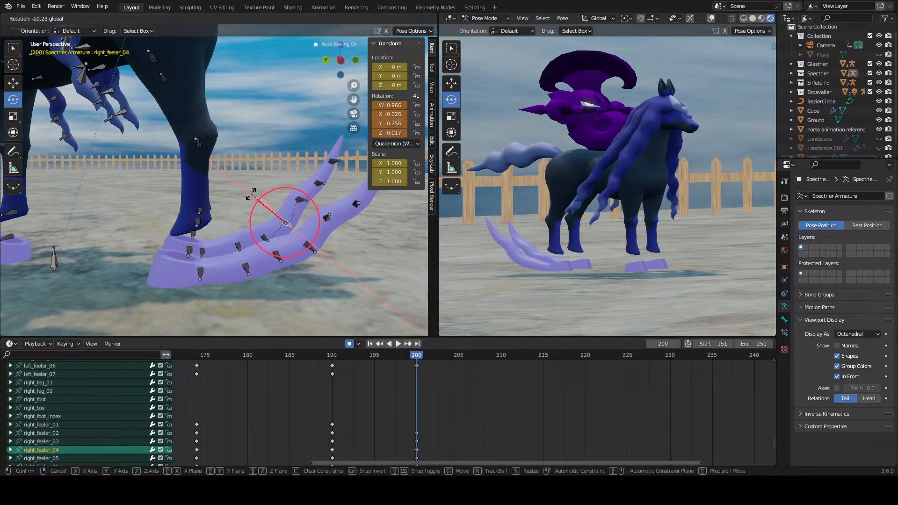
pyautogui.click(309, 200)
pyautogui.moveTo(284, 179); pyautogui.dragTo(269, 183)
pyautogui.hotkey('ctrl', 'z')
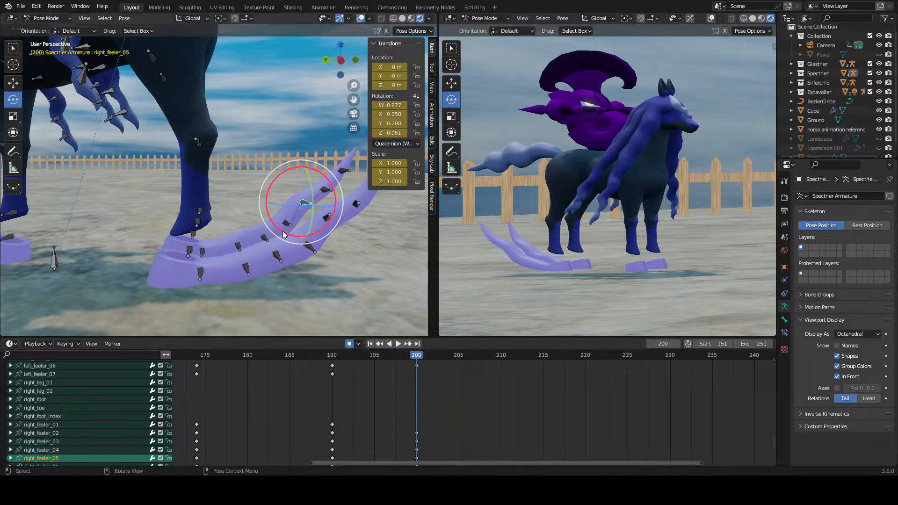
# Step: Rotate the right feeler's second and third bones to adjust its base curve at frame 200
pyautogui.click(258, 237)
pyautogui.click(239, 235)
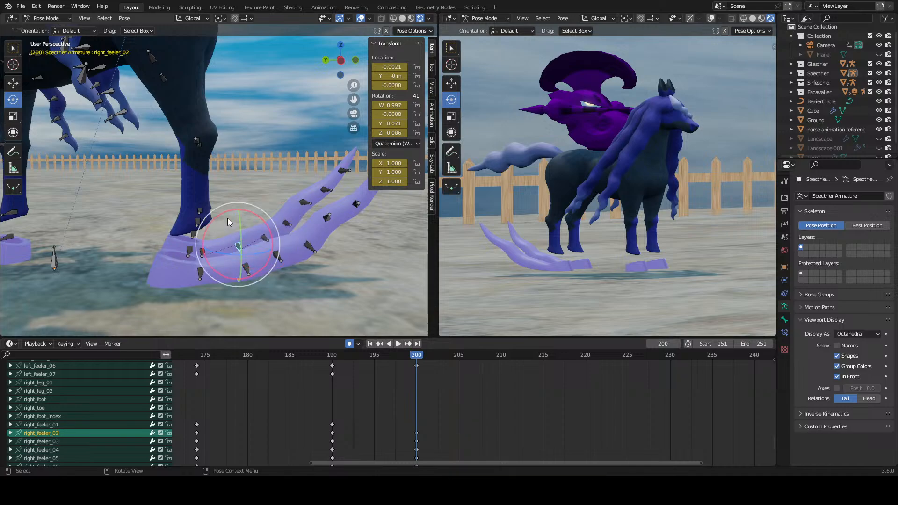
pyautogui.moveTo(227, 218); pyautogui.dragTo(247, 218)
pyautogui.click(260, 228)
pyautogui.moveTo(247, 217); pyautogui.dragTo(339, 252, button='middle')
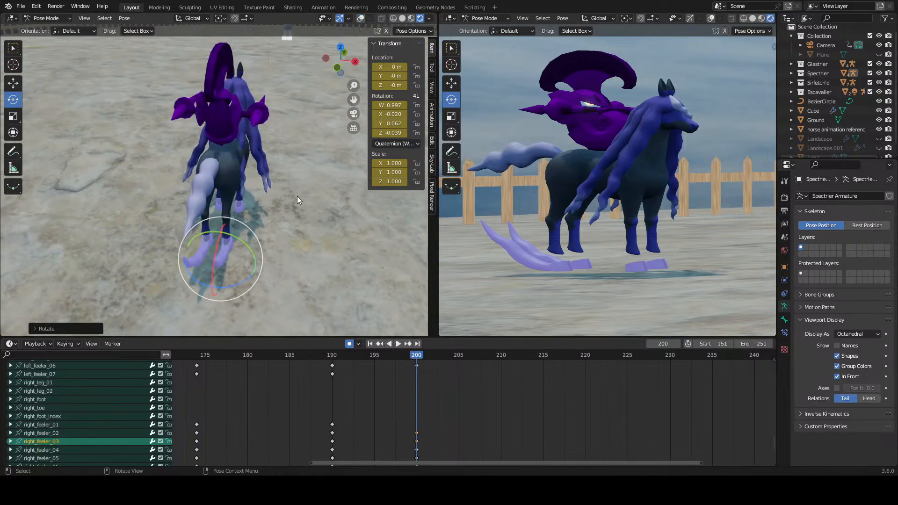
# Step: Play the feeler animation from frame 190 and scrub back to frame 200 to check the motion from the side
pyautogui.moveTo(297, 196); pyautogui.dragTo(203, 167, button='middle')
pyautogui.click(332, 355)
pyautogui.press('space')
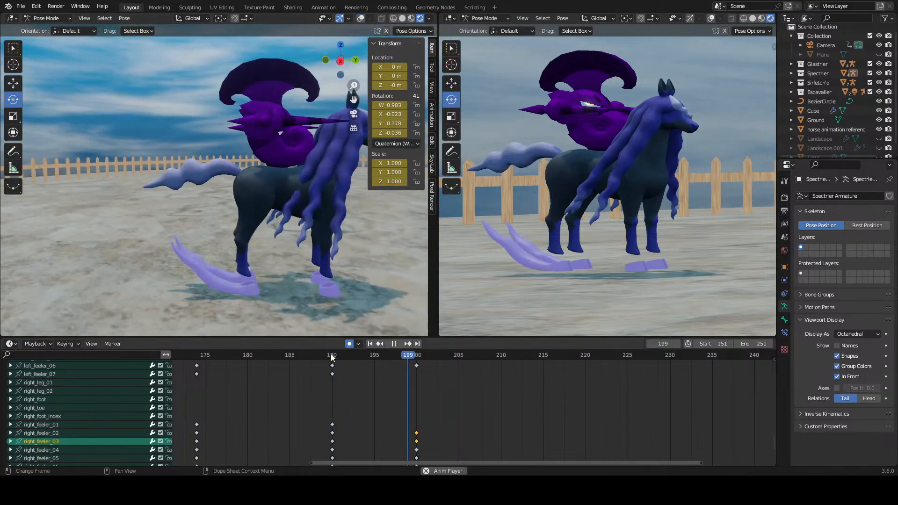
pyautogui.click(332, 356)
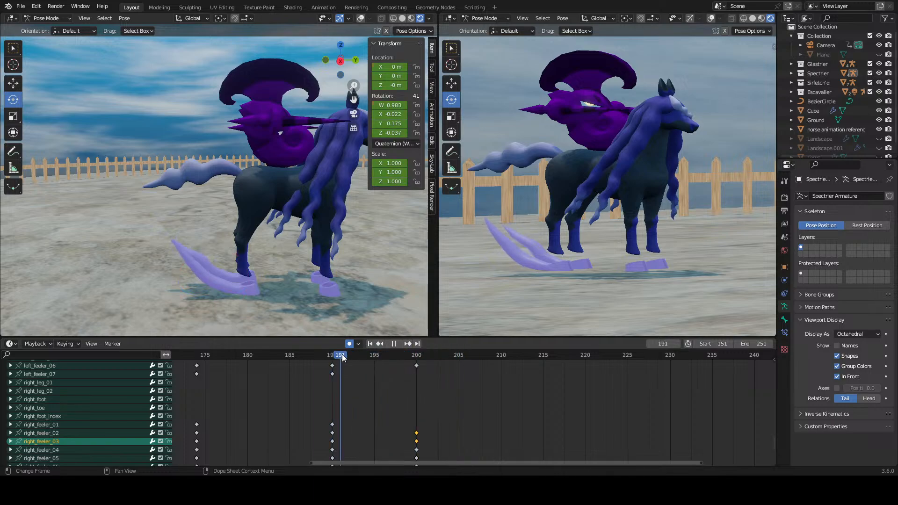
pyautogui.moveTo(435, 361); pyautogui.dragTo(389, 369)
pyautogui.moveTo(422, 369)
pyautogui.mouseDown()
pyautogui.moveTo(330, 376)
pyautogui.moveTo(417, 380)
pyautogui.mouseUp()
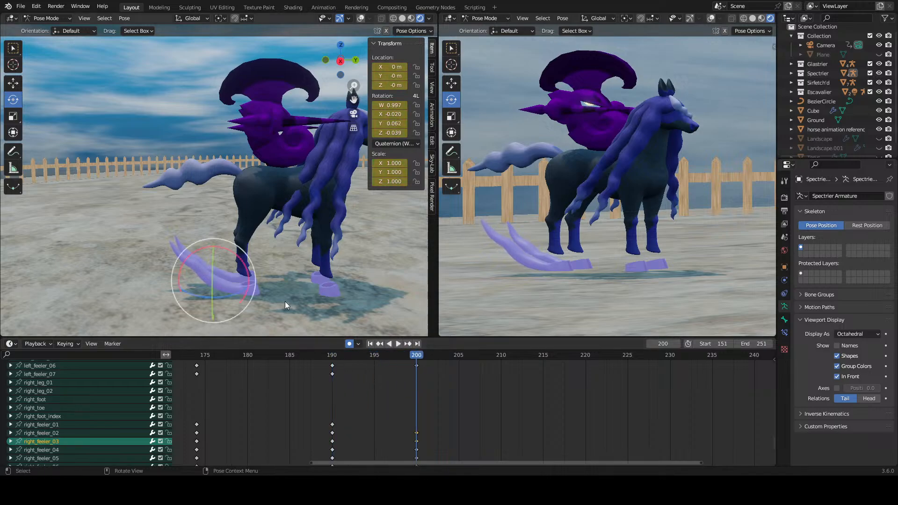
# Step: Rotate the right feeler's fourth and fifth bones to key a new bend at frame 200
pyautogui.moveTo(284, 301); pyautogui.dragTo(245, 314, button='middle')
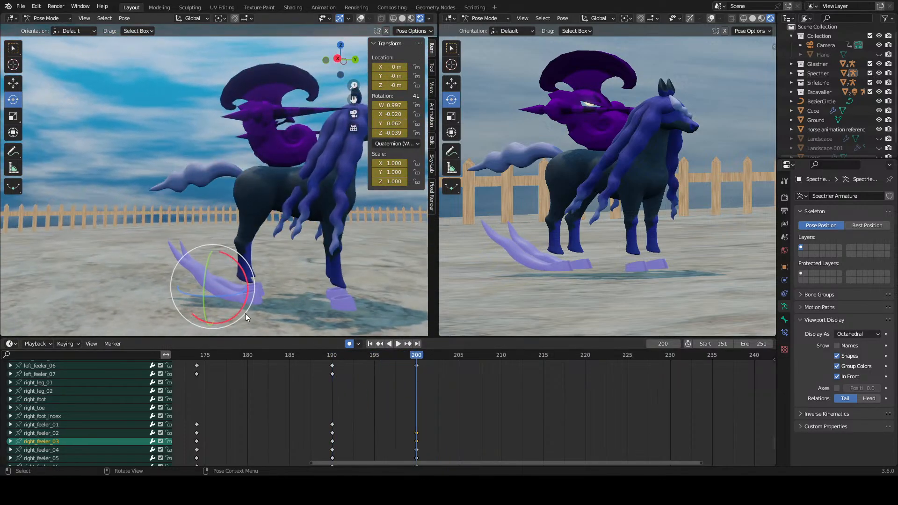
pyautogui.scroll(-5, 77, 436)
pyautogui.scroll(2, 70, 427)
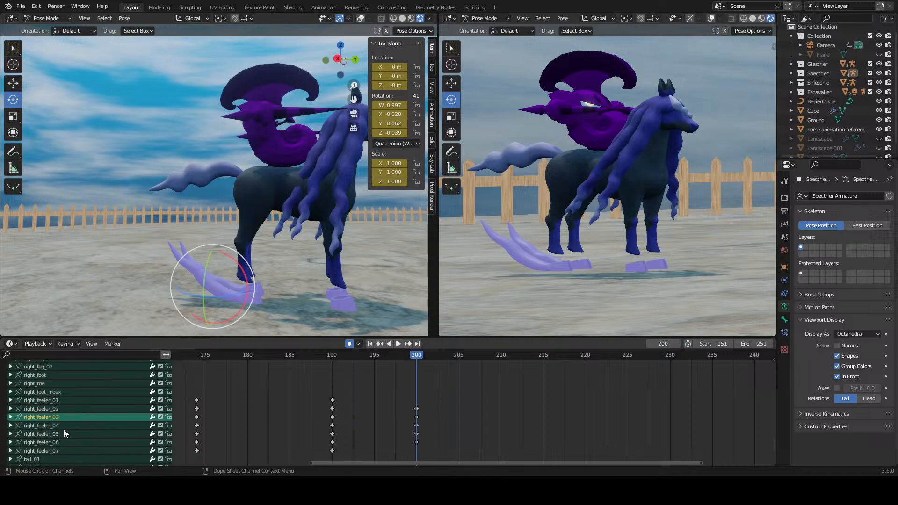
pyautogui.click(63, 432)
pyautogui.click(65, 427)
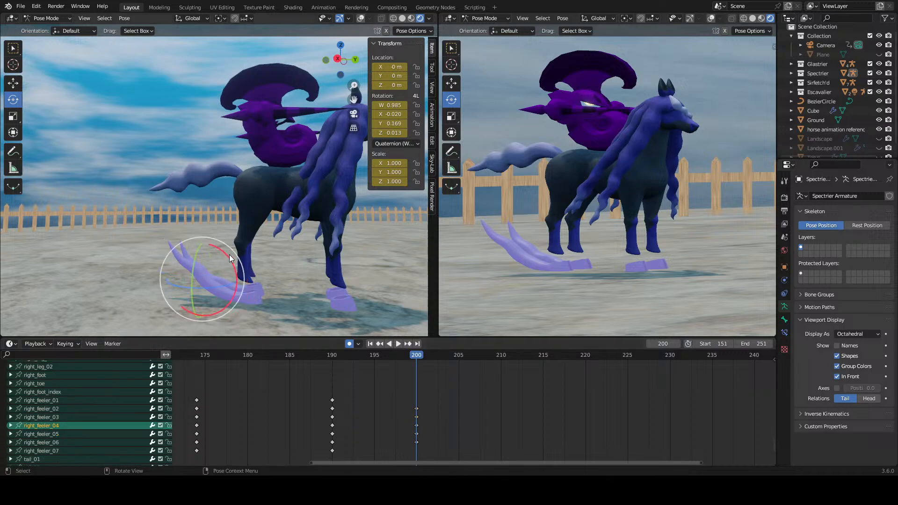
pyautogui.moveTo(229, 255)
pyautogui.mouseDown()
pyautogui.moveTo(215, 255)
pyautogui.moveTo(229, 271)
pyautogui.mouseUp()
pyautogui.click(60, 432)
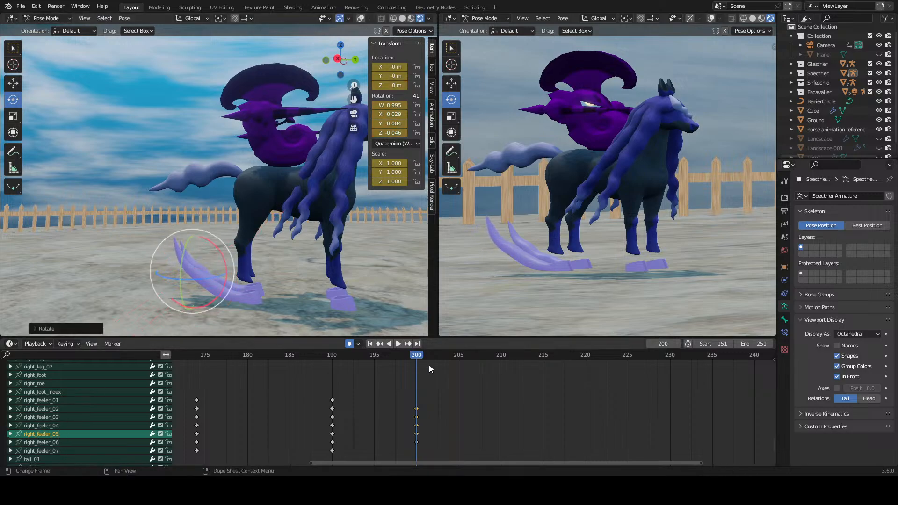
# Step: Play the animation and scrub from frame 190 to frame 200 to check the new bend
pyautogui.press('space')
pyautogui.click(336, 354)
pyautogui.moveTo(333, 354); pyautogui.dragTo(418, 371)
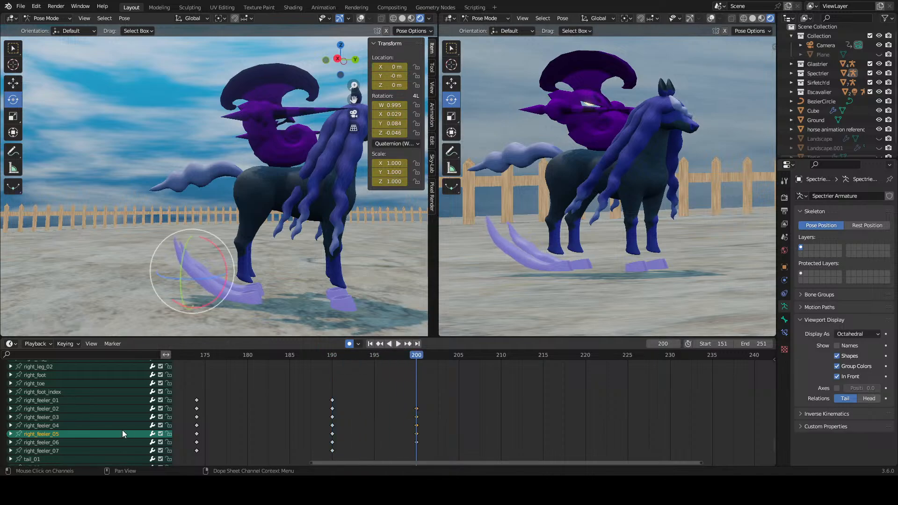
# Step: Readjust the rotation of the right feeler's fourth and third bones at frame 200
pyautogui.click(63, 426)
pyautogui.moveTo(235, 266)
pyautogui.mouseDown()
pyautogui.moveTo(227, 251)
pyautogui.moveTo(249, 274)
pyautogui.mouseUp()
pyautogui.click(56, 417)
pyautogui.click(60, 440)
pyautogui.click(71, 401)
pyautogui.click(66, 415)
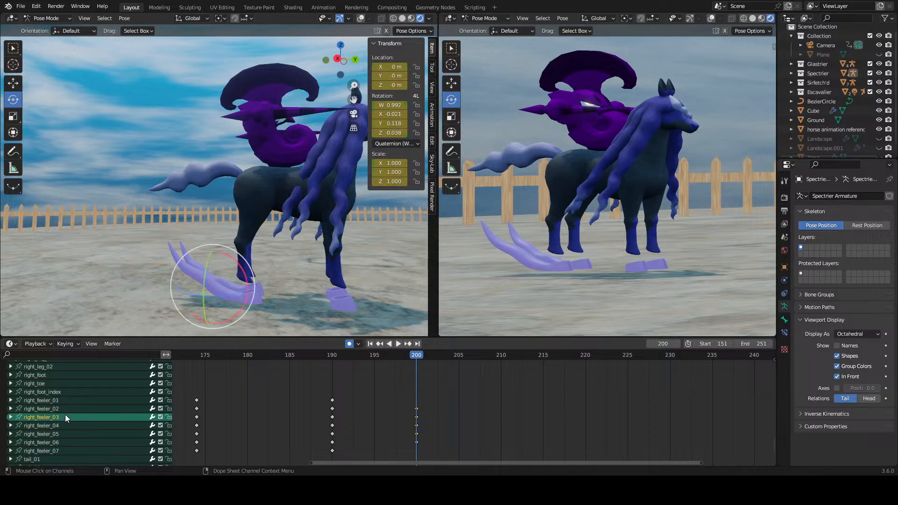
# Step: Rotate the right feeler's second bone and readjust its fourth bone at frame 200
pyautogui.click(65, 410)
pyautogui.moveTo(249, 276); pyautogui.dragTo(243, 266)
pyautogui.click(66, 425)
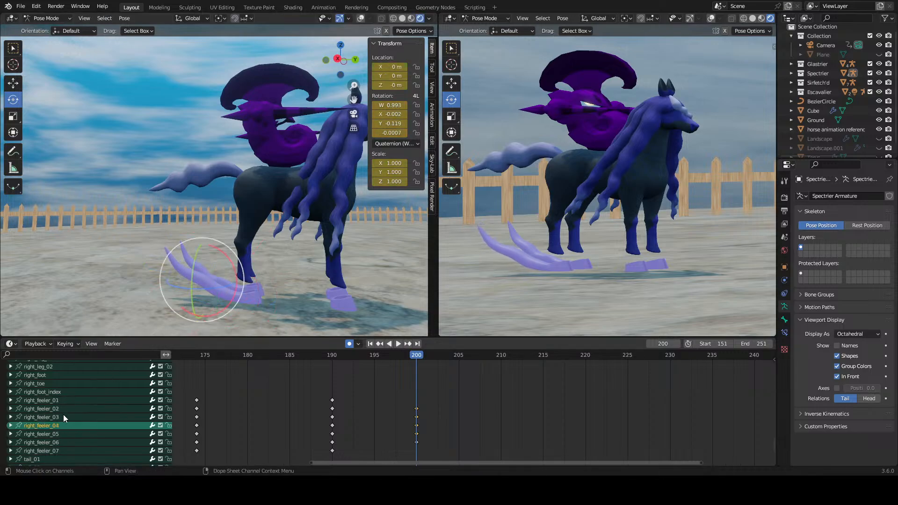
pyautogui.moveTo(230, 257)
pyautogui.mouseDown()
pyautogui.moveTo(207, 276)
pyautogui.moveTo(238, 266)
pyautogui.mouseUp()
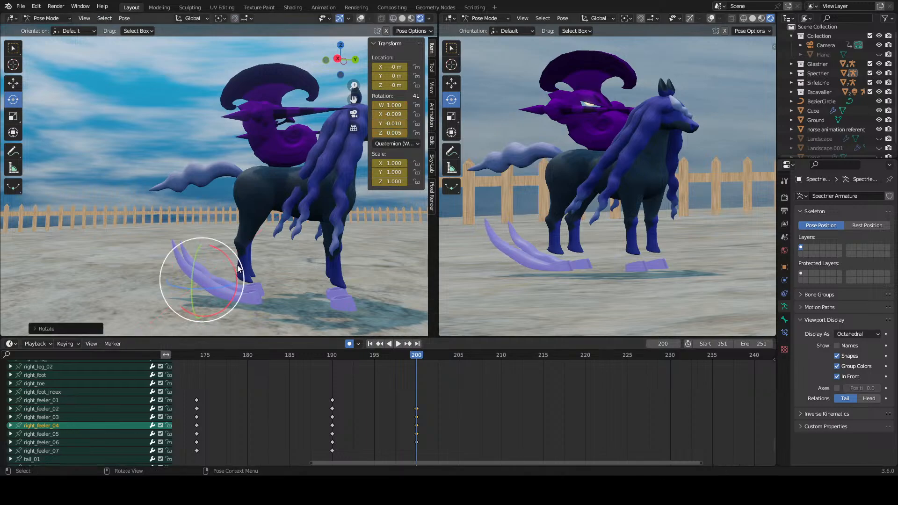
# Step: Scrub from frame 190 to frame 200 to check the feeler's movement from a low side view
pyautogui.moveTo(295, 260); pyautogui.dragTo(135, 264, button='middle')
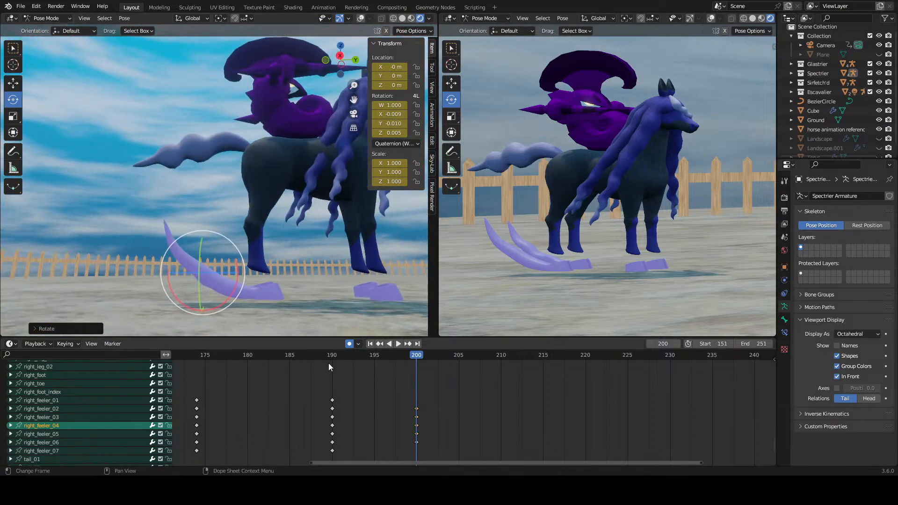
pyautogui.click(344, 358)
pyautogui.moveTo(344, 357); pyautogui.dragTo(412, 378)
pyautogui.moveTo(262, 262); pyautogui.dragTo(147, 316, button='middle')
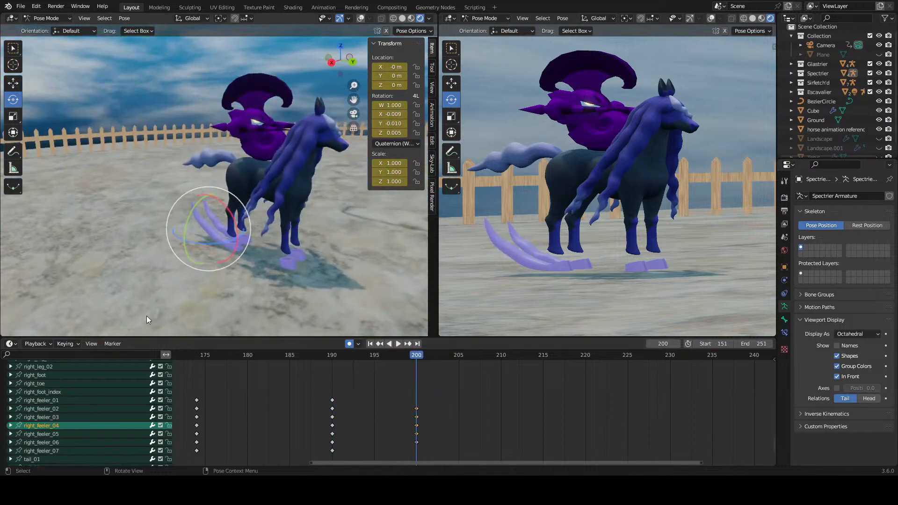
# Step: Switch the armature to Object Mode and save the project file
pyautogui.click(54, 19)
pyautogui.click(42, 26)
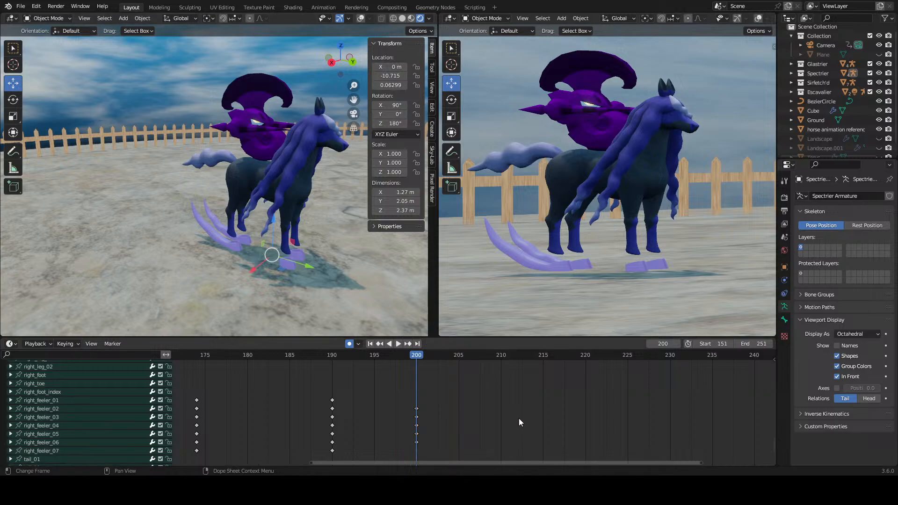
pyautogui.hotkey('ctrl', 's')
# Step: Select the dark horse's body mesh and turn on overlays in the working viewport
pyautogui.scroll(2, 217, 218)
pyautogui.keyDown('shift'); pyautogui.moveTo(243, 236); pyautogui.dragTo(193, 226, button='middle'); pyautogui.keyUp('shift')
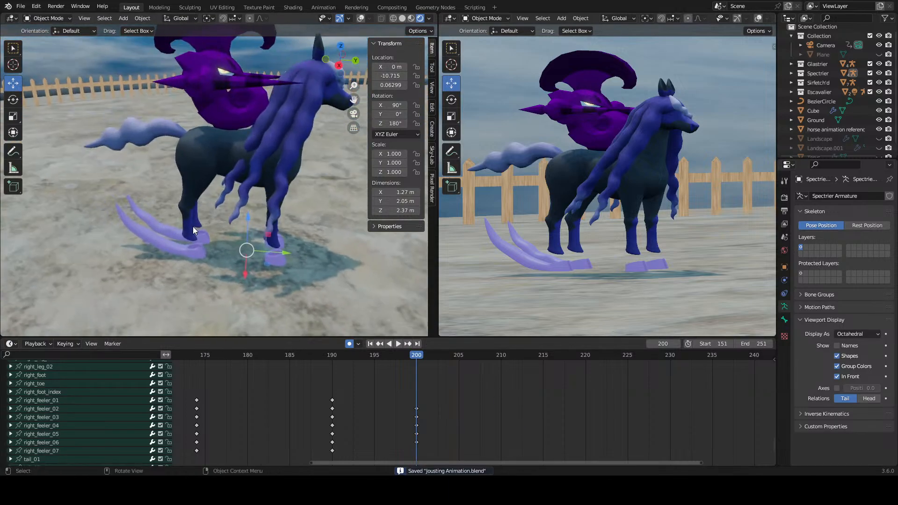
pyautogui.scroll(1, 159, 243)
pyautogui.click(152, 254)
pyautogui.moveTo(156, 254); pyautogui.dragTo(229, 145, button='middle')
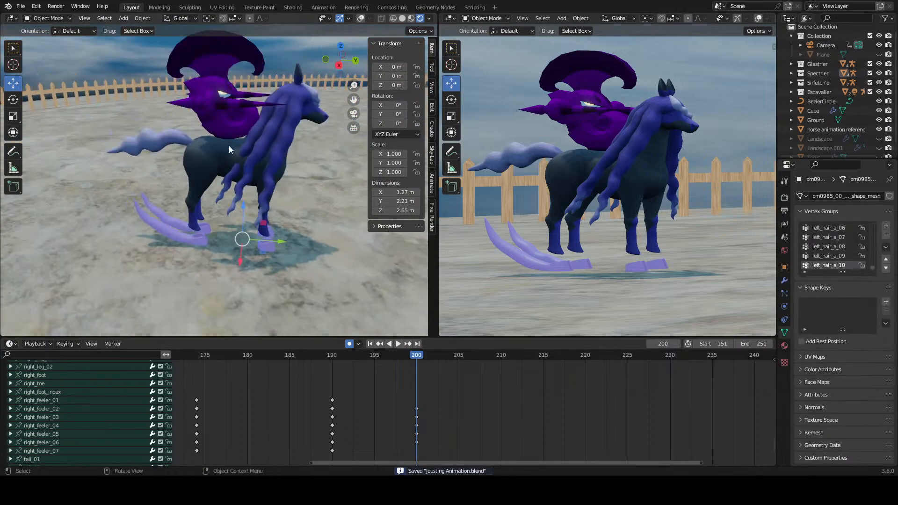
pyautogui.click(361, 18)
pyautogui.scroll(3, 215, 186)
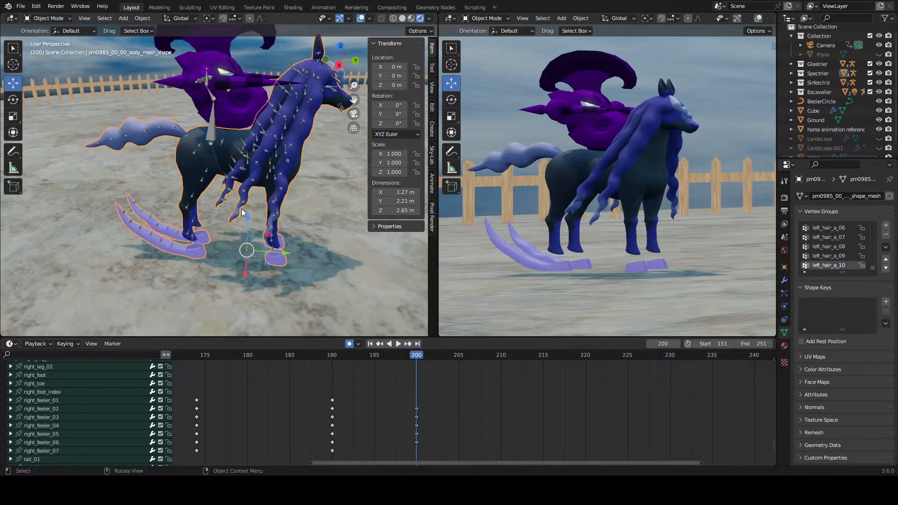
# Step: Inspect the body mesh's Skeleton modifier in a widened properties editor and look through the Spectrier collection's objects
pyautogui.click(784, 280)
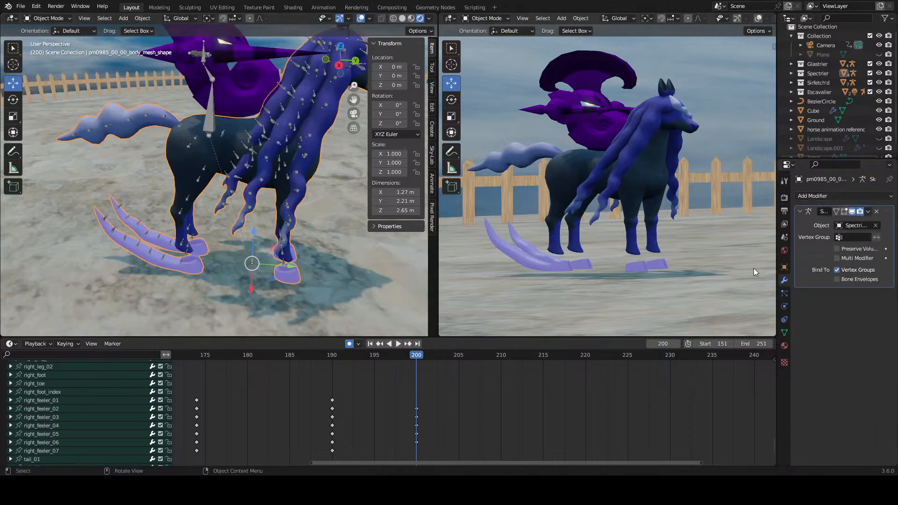
pyautogui.moveTo(778, 271); pyautogui.dragTo(742, 271)
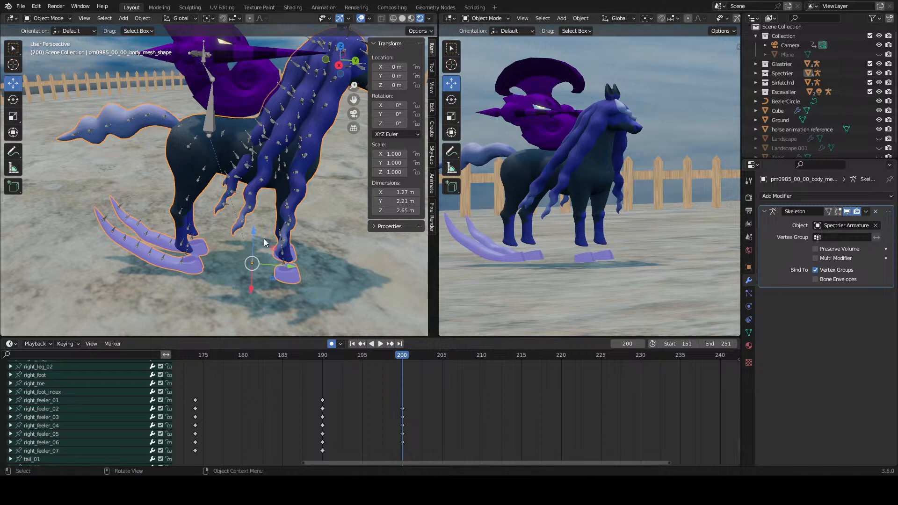
pyautogui.moveTo(264, 239); pyautogui.dragTo(181, 204, button='middle')
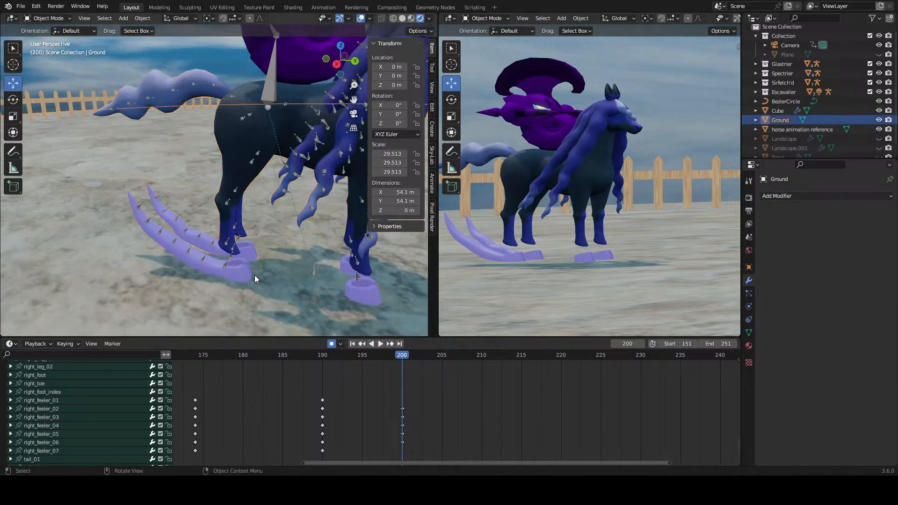
pyautogui.click(756, 74)
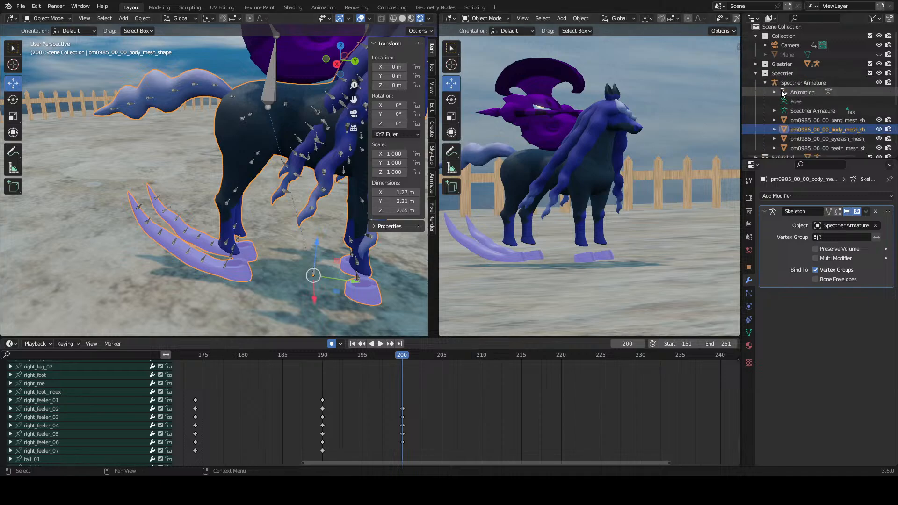
pyautogui.click(756, 74)
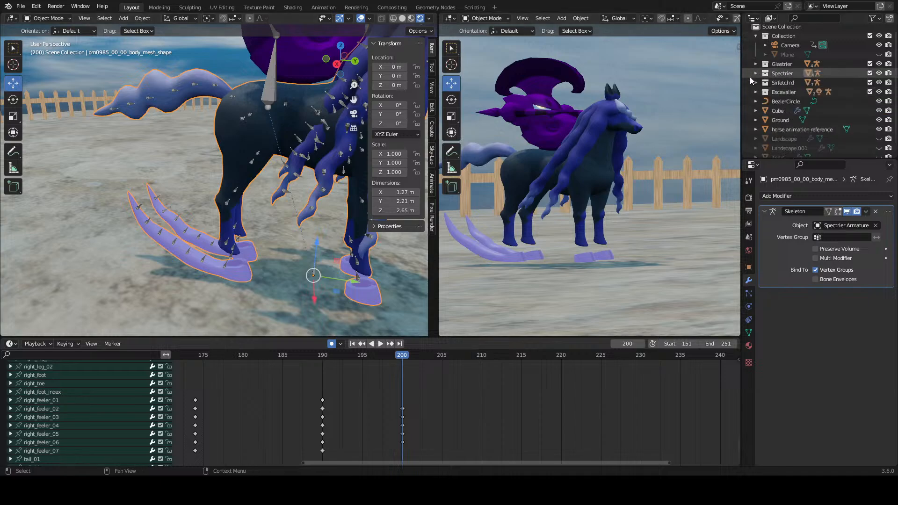
# Step: Select the Spectrier Armature, enter Pose Mode and select the right feeler's second bone
pyautogui.scroll(-1, 230, 243)
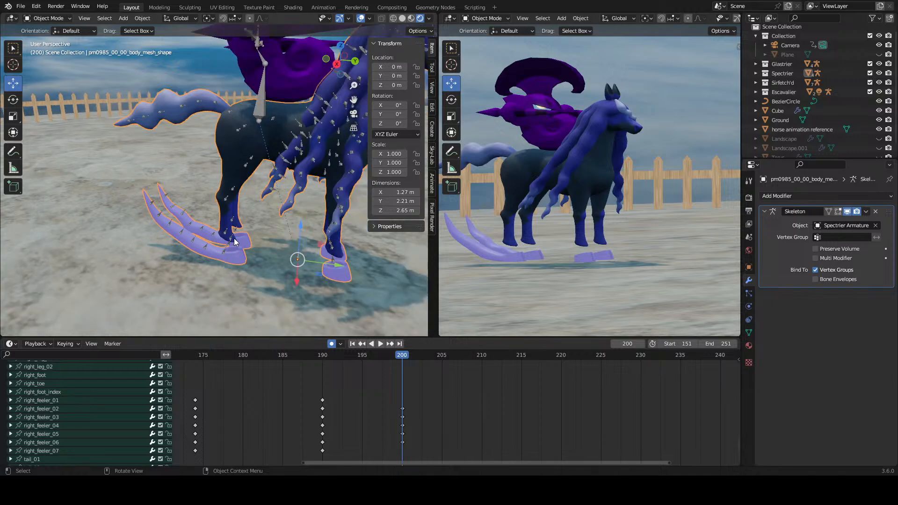
pyautogui.click(229, 246)
pyautogui.click(47, 18)
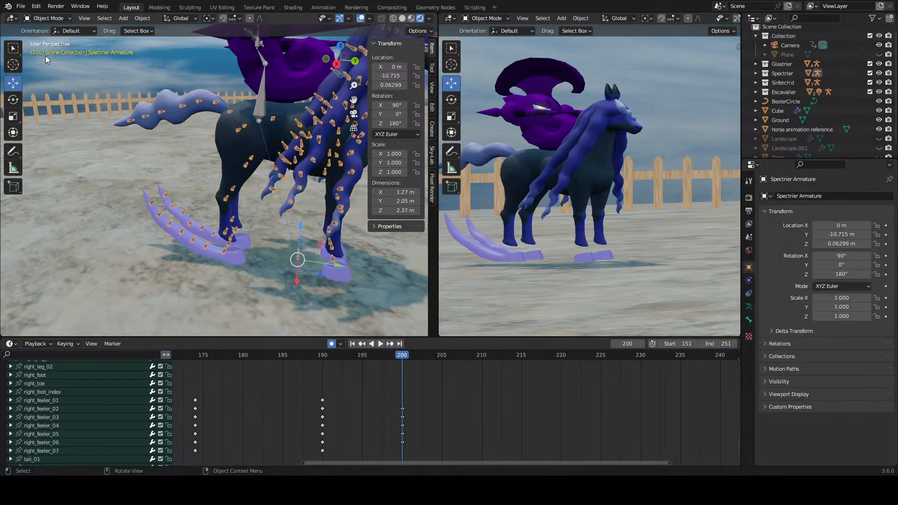
pyautogui.click(55, 50)
pyautogui.click(230, 244)
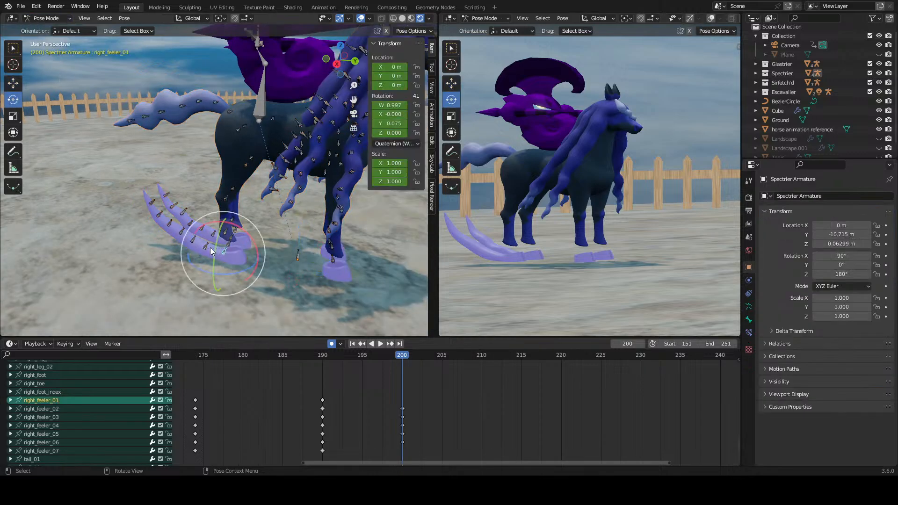
pyautogui.click(206, 246)
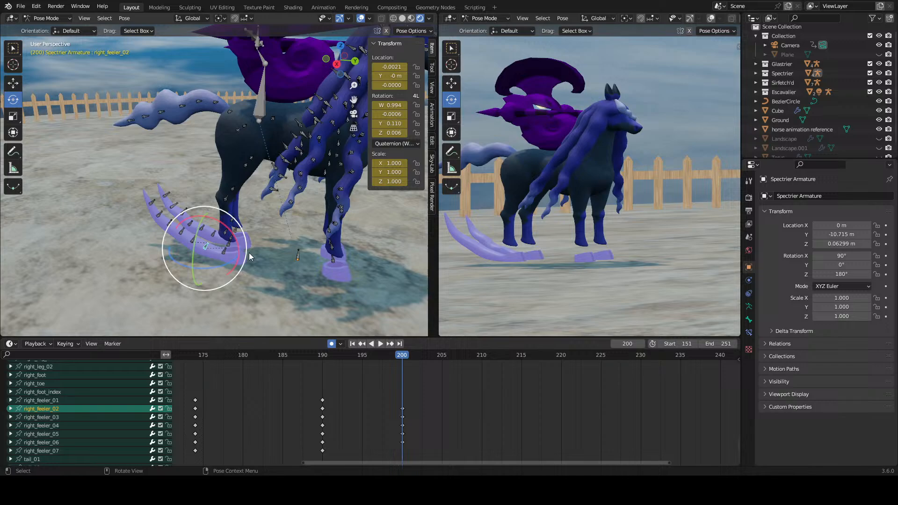
# Step: Split the timeline area horizontally, enlarge the upper part and change it to a Graph Editor
pyautogui.rightClick(259, 336)
pyautogui.click(246, 323)
pyautogui.click(271, 398)
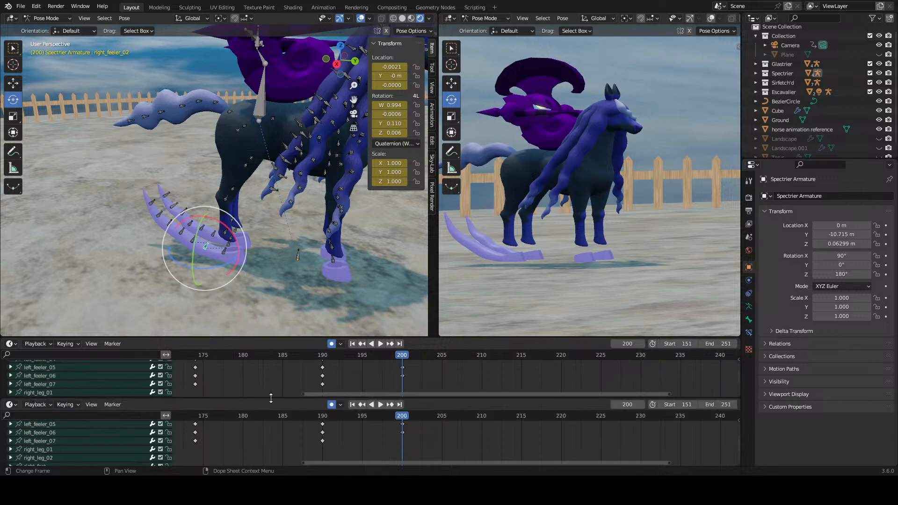
pyautogui.moveTo(343, 337); pyautogui.dragTo(344, 266)
pyautogui.click(10, 273)
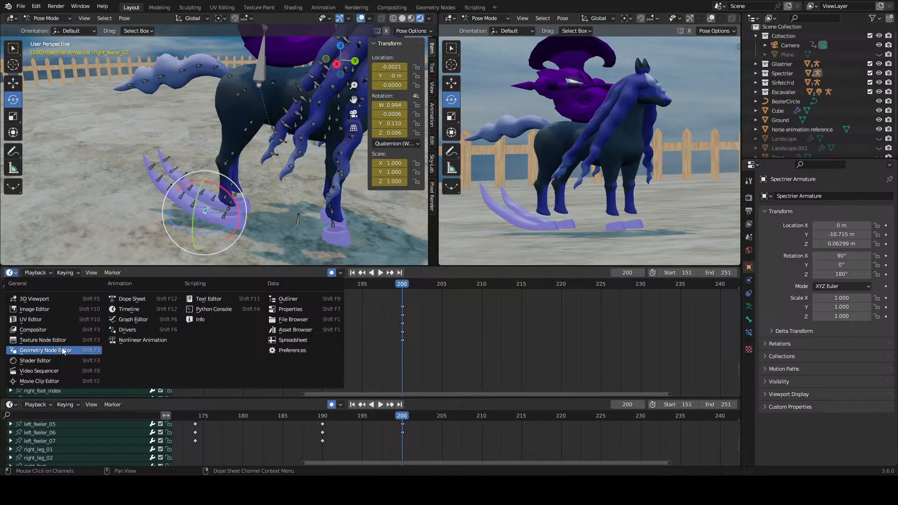
pyautogui.click(155, 321)
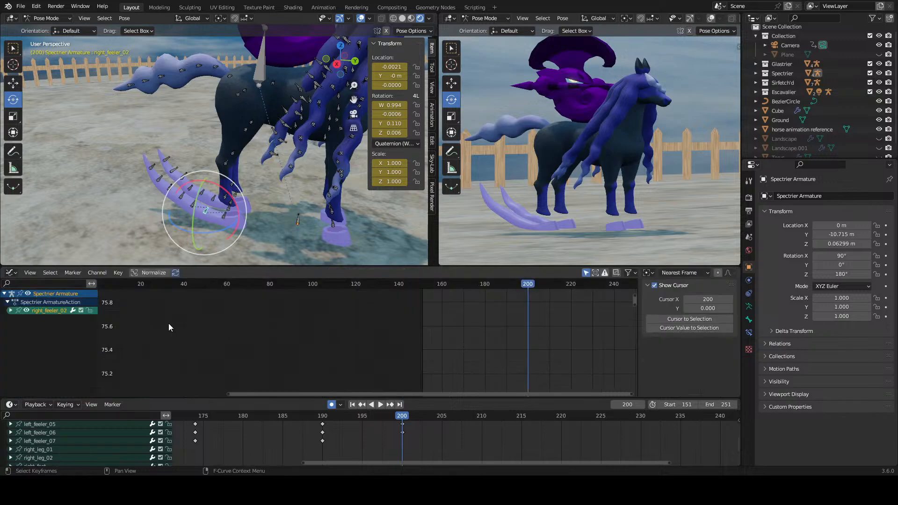
# Step: Add a Noise modifier to the X Quaternion Rotation curve of right_feeler_02
pyautogui.click(10, 310)
pyautogui.scroll(-1, 34, 343)
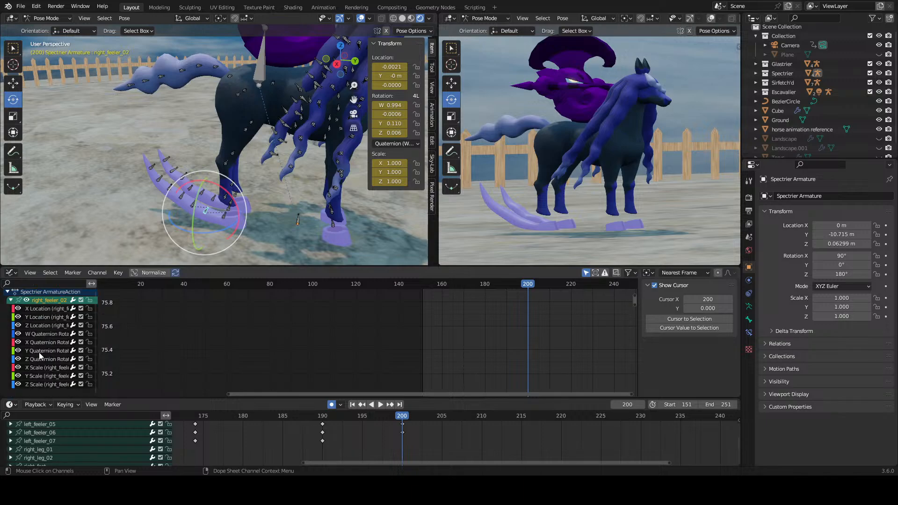
pyautogui.click(48, 317)
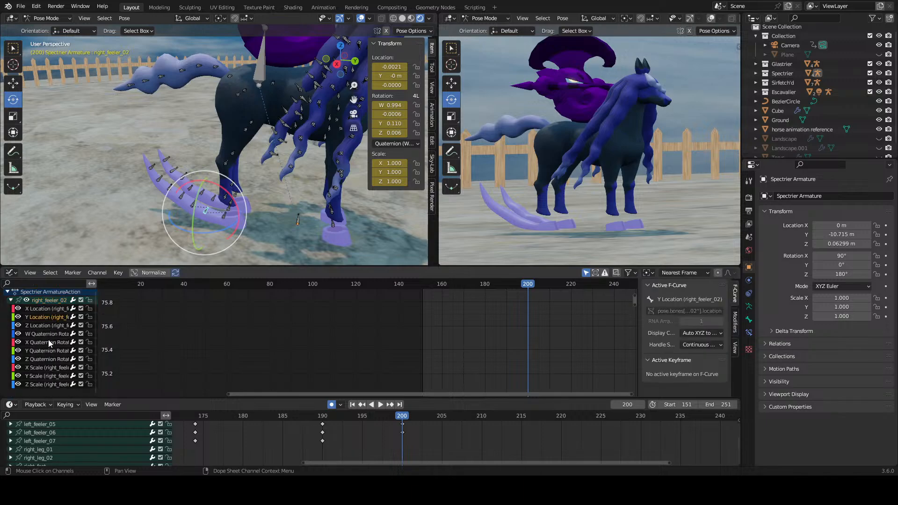
pyautogui.click(49, 342)
pyautogui.click(52, 335)
pyautogui.click(52, 342)
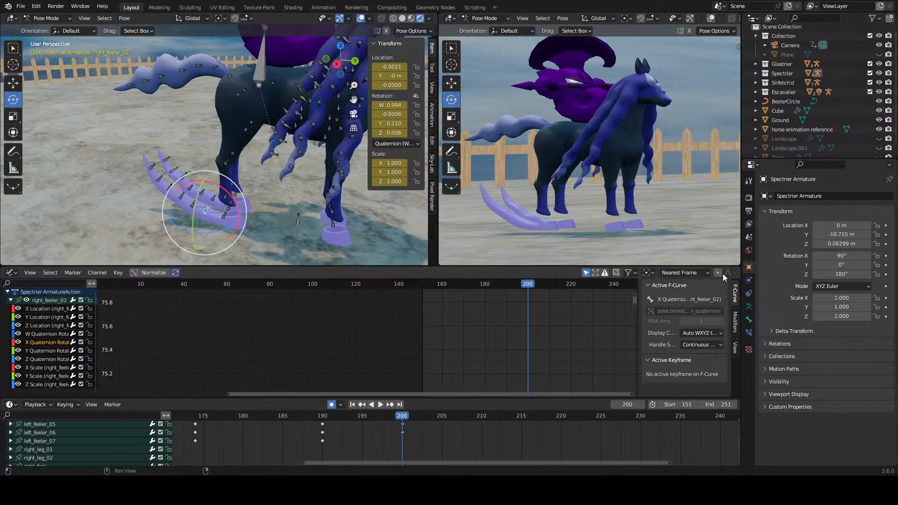
pyautogui.click(736, 322)
pyautogui.click(695, 287)
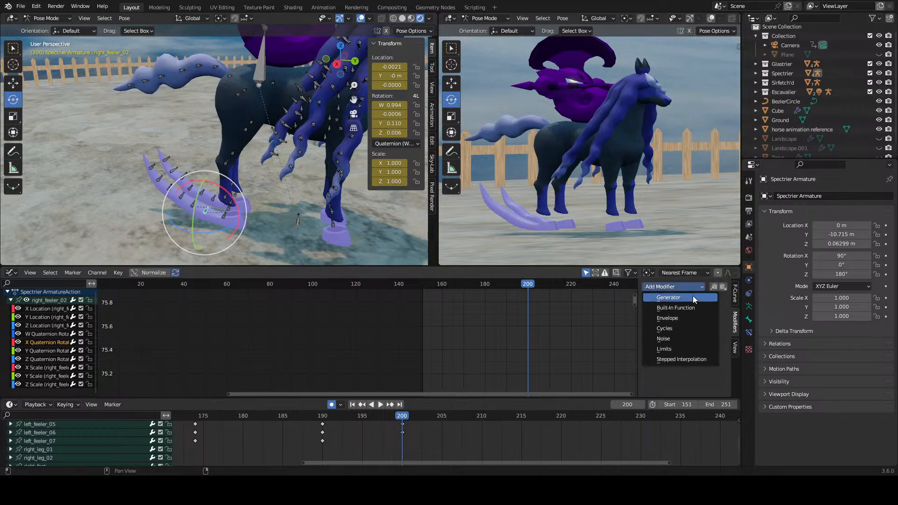
pyautogui.click(685, 336)
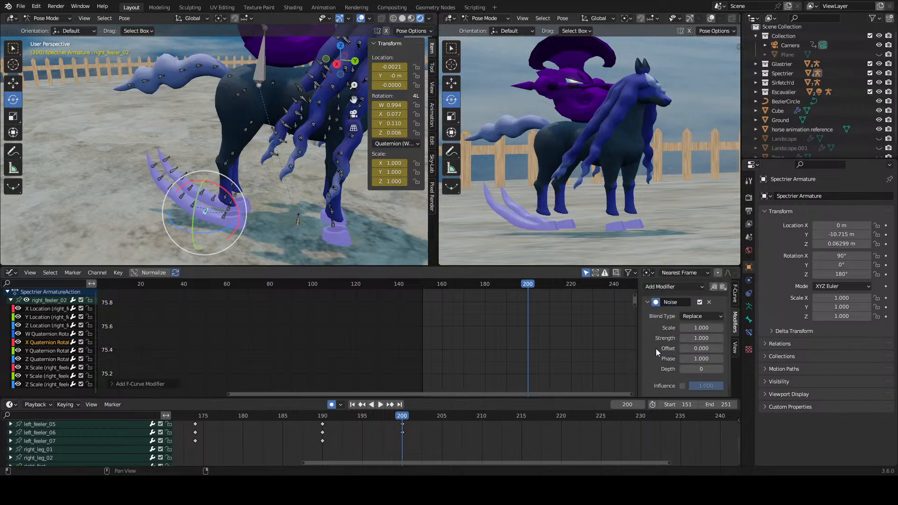
# Step: Play and scrub the animation around frame 200 to check the feeler's noise motion, and return to frame 200
pyautogui.press('space')
pyautogui.press('space')
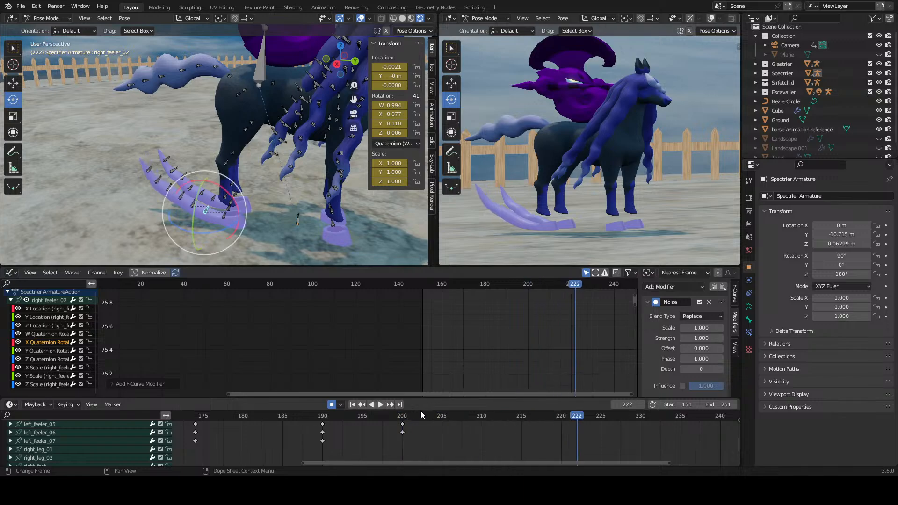
pyautogui.press('space')
pyautogui.press('space')
pyautogui.moveTo(415, 415); pyautogui.dragTo(281, 417)
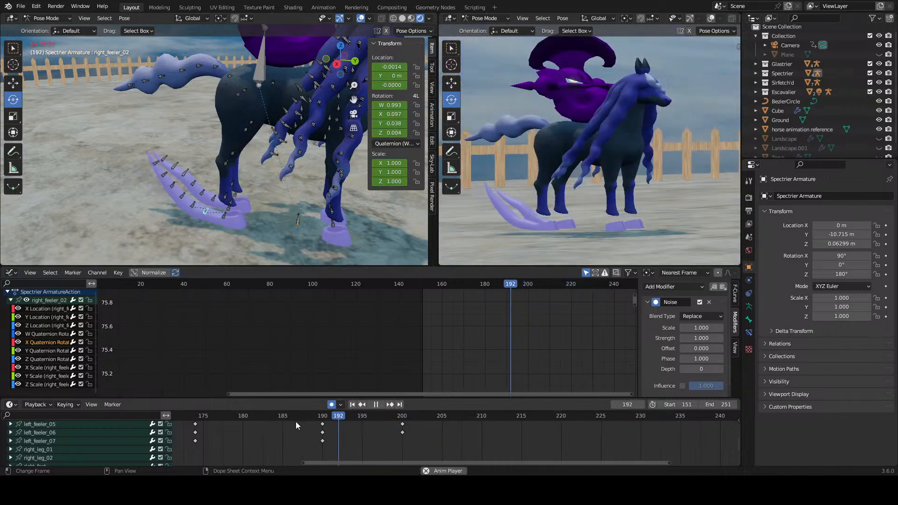
pyautogui.click(395, 415)
pyautogui.press('space')
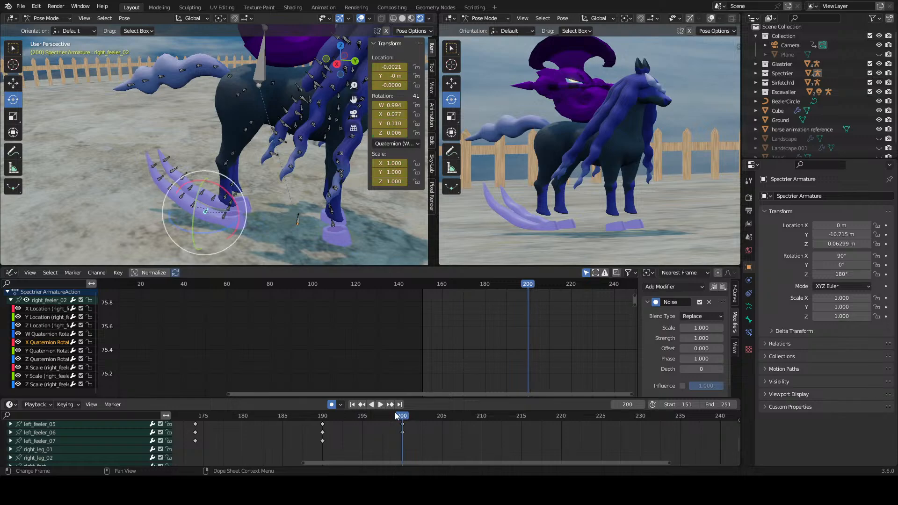
# Step: Try a Scale of 2.100 on the X rotation curve's Noise modifier and undo it
pyautogui.scroll(-1, 678, 327)
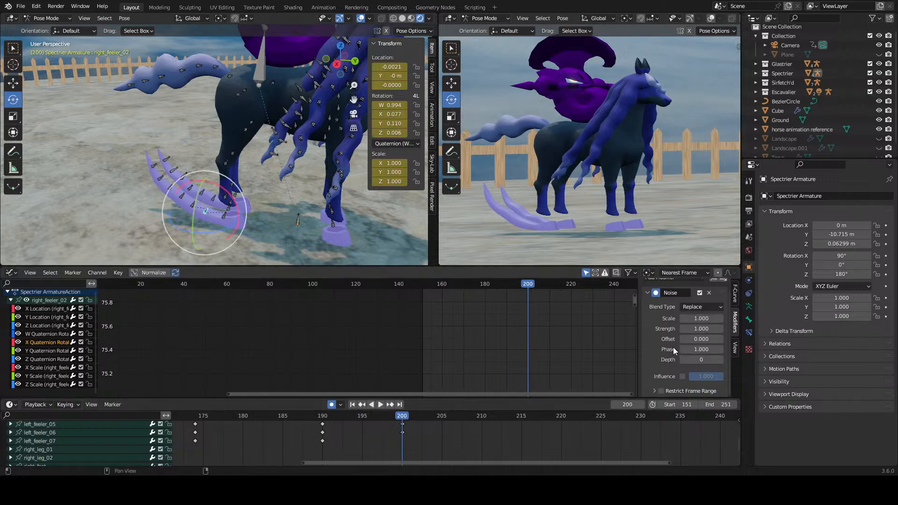
pyautogui.moveTo(701, 319); pyautogui.dragTo(754, 319)
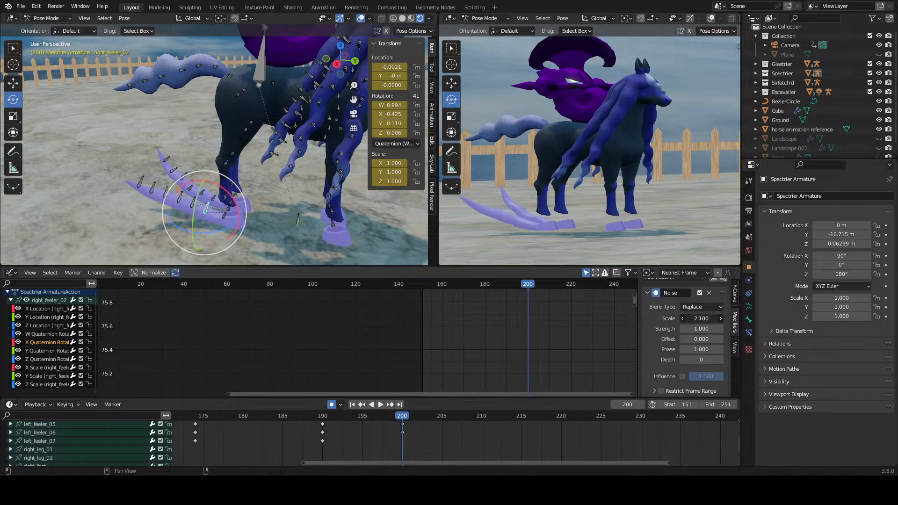
pyautogui.hotkey('ctrl', 'z')
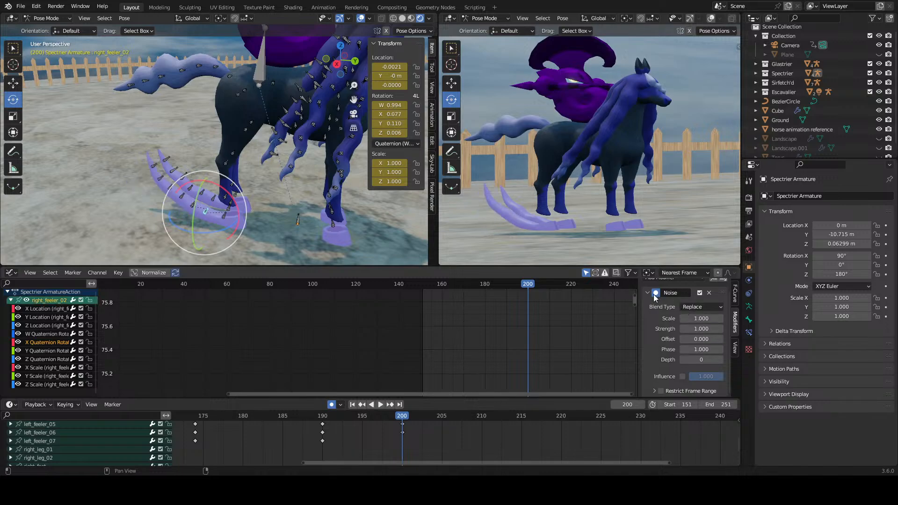
pyautogui.scroll(1, 686, 301)
pyautogui.click(687, 288)
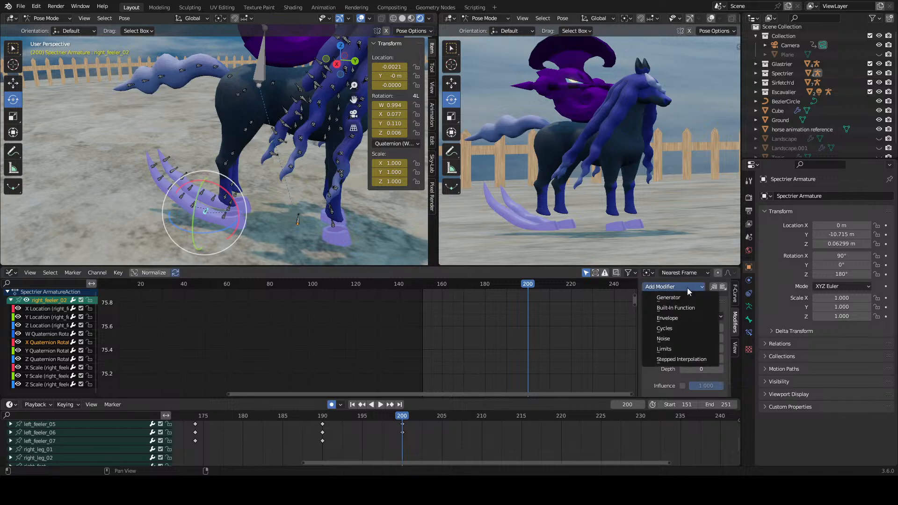
# Step: Select the Y Quaternion Rotation curve, test rotating the feeler bone with its Y rotation at 0.510, and undo the test rotations
pyautogui.click(54, 350)
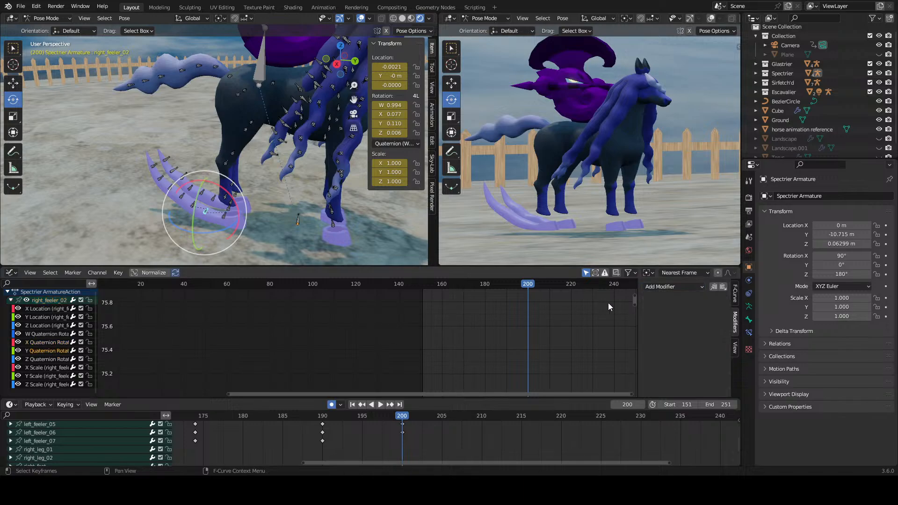
pyautogui.click(656, 287)
pyautogui.press('Escape')
pyautogui.moveTo(232, 198); pyautogui.dragTo(239, 199)
pyautogui.hotkey('ctrl', 'z')
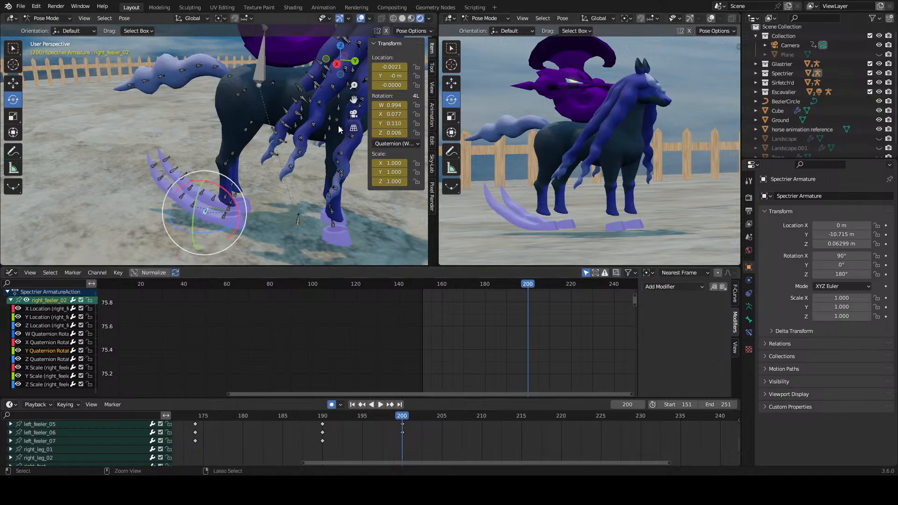
pyautogui.moveTo(383, 119)
pyautogui.mouseDown()
pyautogui.moveTo(397, 123)
pyautogui.moveTo(374, 123)
pyautogui.moveTo(393, 123)
pyautogui.mouseUp()
pyautogui.hotkey('ctrl', 'z')
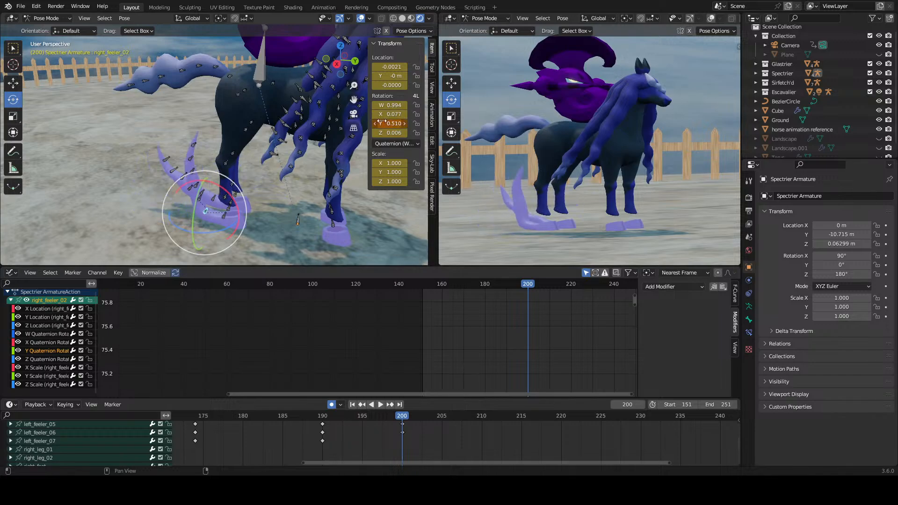
pyautogui.hotkey('ctrl', 'z')
# Step: Remove the Noise modifier from the X Quaternion Rotation curve and add one to the Y Quaternion Rotation curve
pyautogui.click(47, 342)
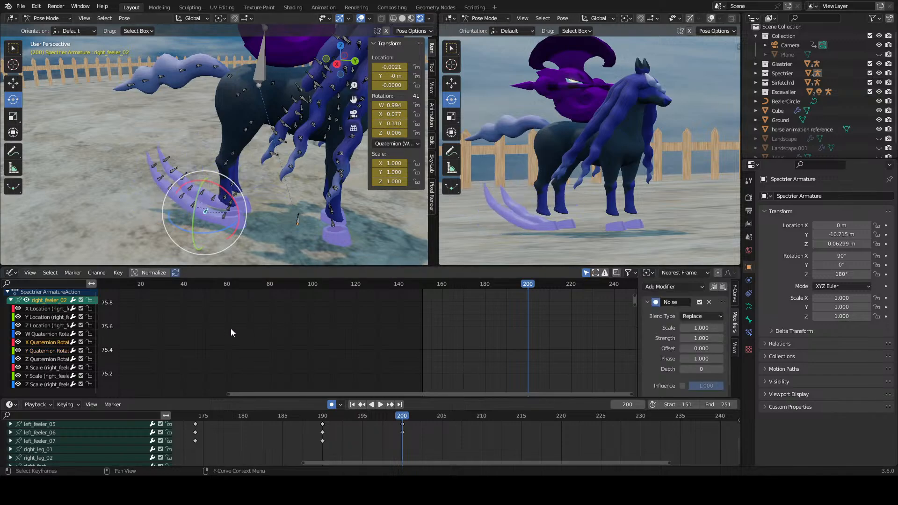
pyautogui.click(709, 301)
pyautogui.click(41, 352)
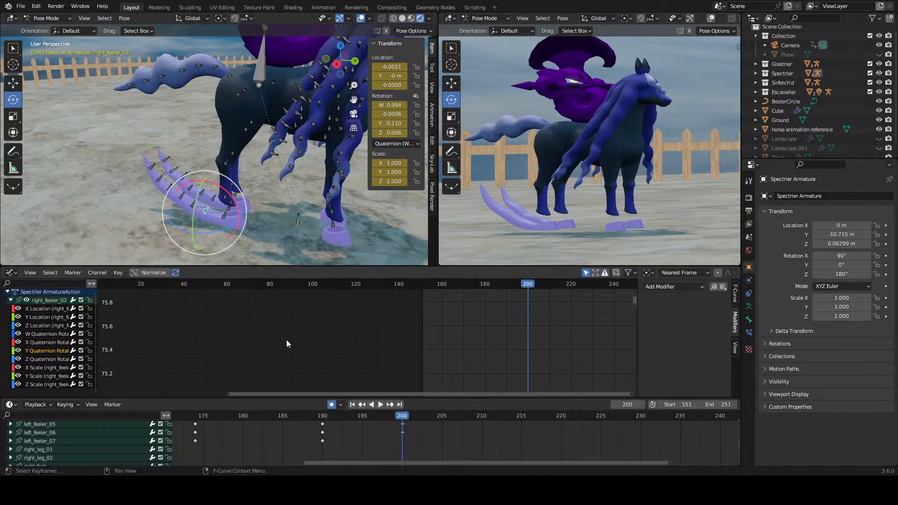
pyautogui.click(684, 287)
pyautogui.click(678, 339)
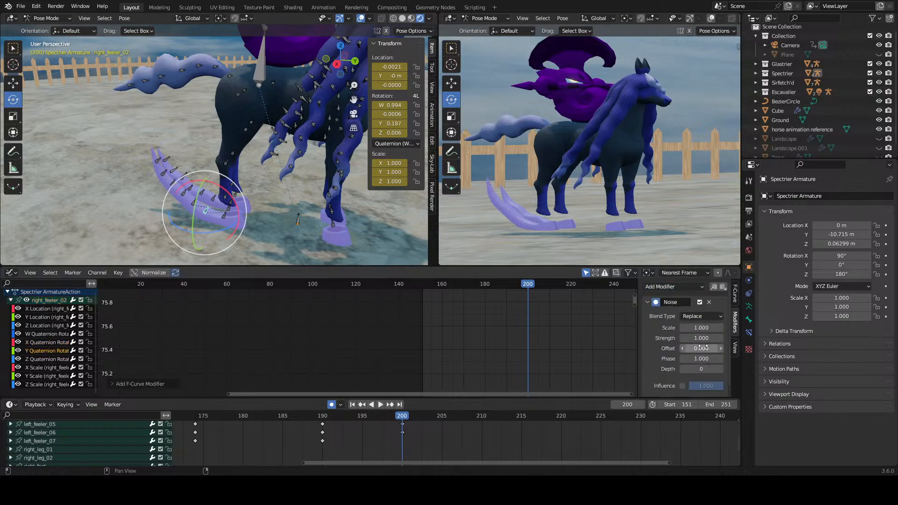
# Step: Set the Y rotation noise Scale to 1.300, play the animation around frame 200 and return to that frame
pyautogui.moveTo(701, 328); pyautogui.dragTo(711, 328)
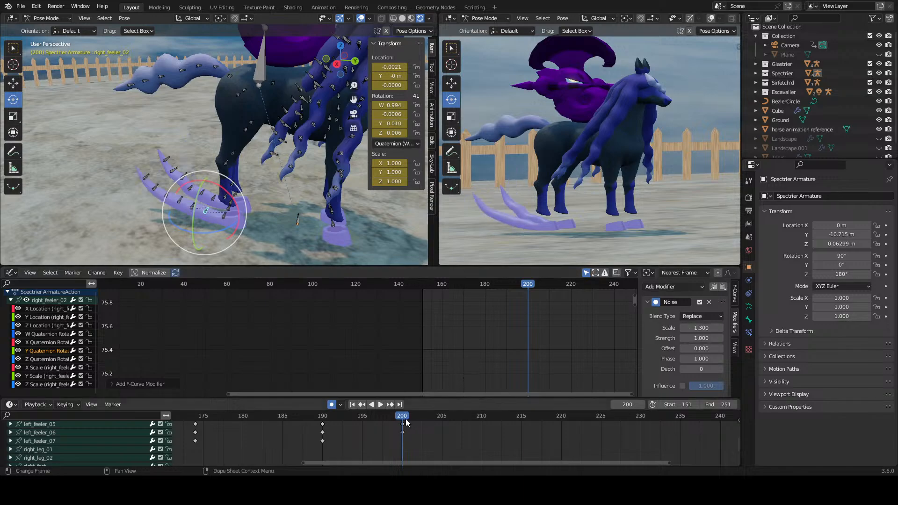
pyautogui.moveTo(405, 419); pyautogui.dragTo(359, 420)
pyautogui.press('space')
# Step: Set the Y rotation noise Scale to 0.800 and play the animation from frame 200
pyautogui.press('space')
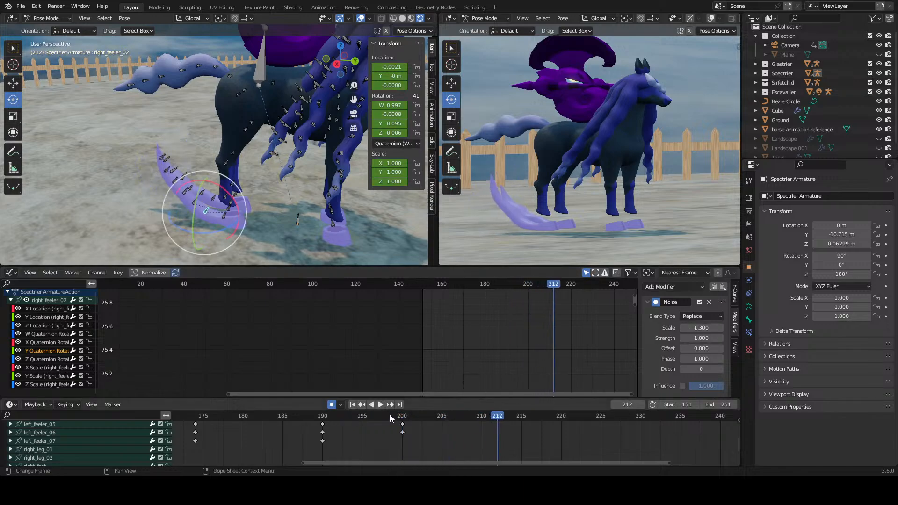
pyautogui.click(400, 414)
pyautogui.moveTo(684, 328); pyautogui.dragTo(668, 328)
# Step: Set the Y rotation noise Strength to -0.100, preview the motion and return to frame 200
pyautogui.press('space')
pyautogui.press('space')
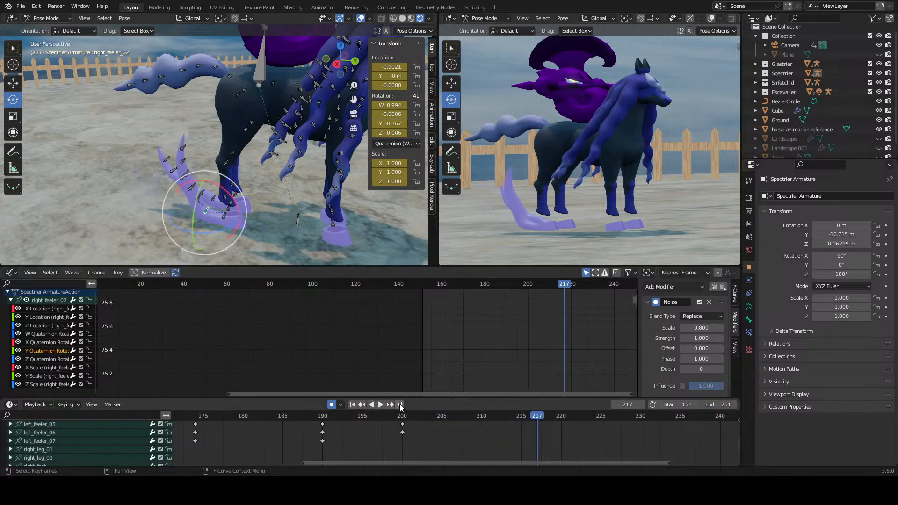
pyautogui.click(402, 415)
pyautogui.moveTo(705, 329); pyautogui.dragTo(669, 339)
pyautogui.hotkey('ctrl', 'z')
# Step: Set the Y rotation noise Strength to 0.000 and preview the feeler's motion from frame 200
pyautogui.press('space')
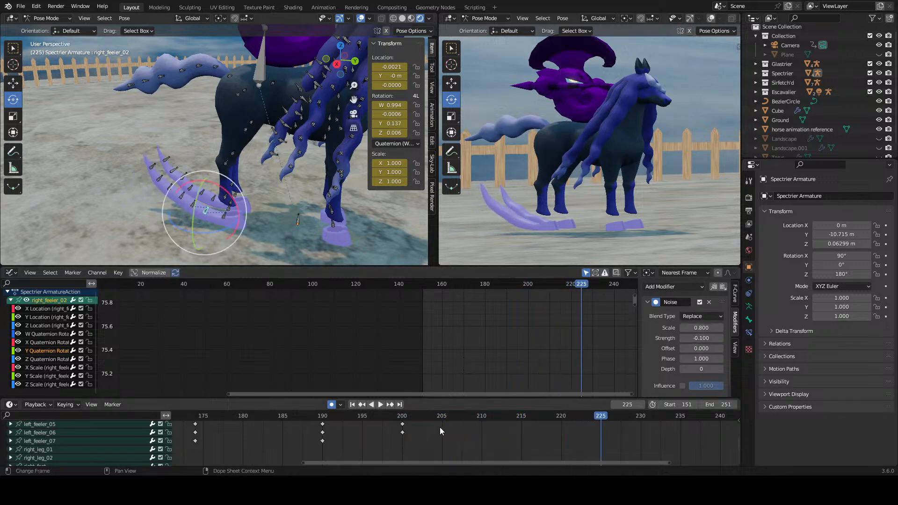
pyautogui.click(405, 417)
pyautogui.scroll(-1, 689, 339)
pyautogui.moveTo(696, 329); pyautogui.dragTo(700, 329)
pyautogui.press('space')
pyautogui.press('space')
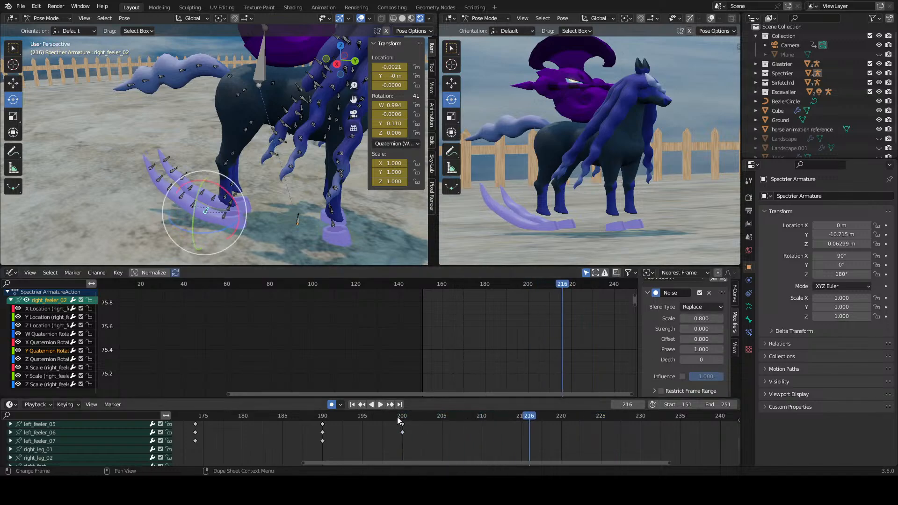
pyautogui.click(402, 417)
# Step: Set the Y rotation noise Strength to 0.100, play the animation and return to frame 200
pyautogui.click(723, 330)
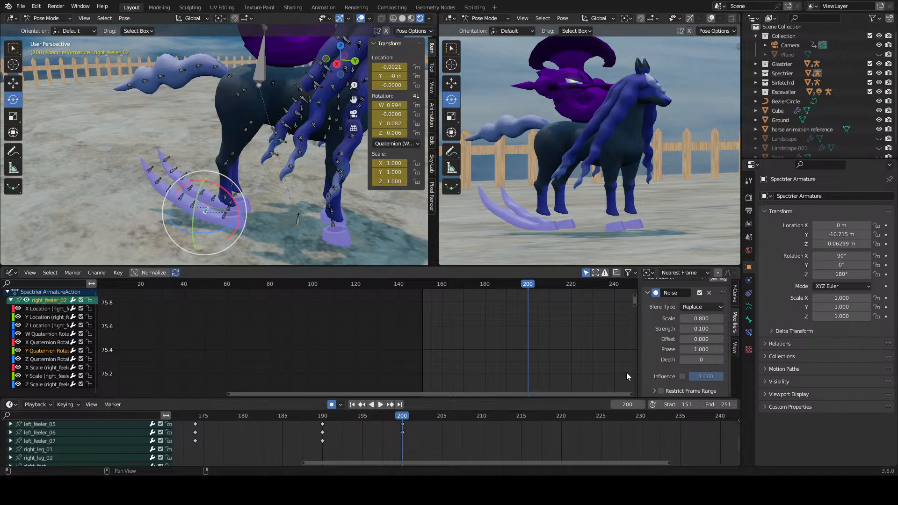
pyautogui.press('space')
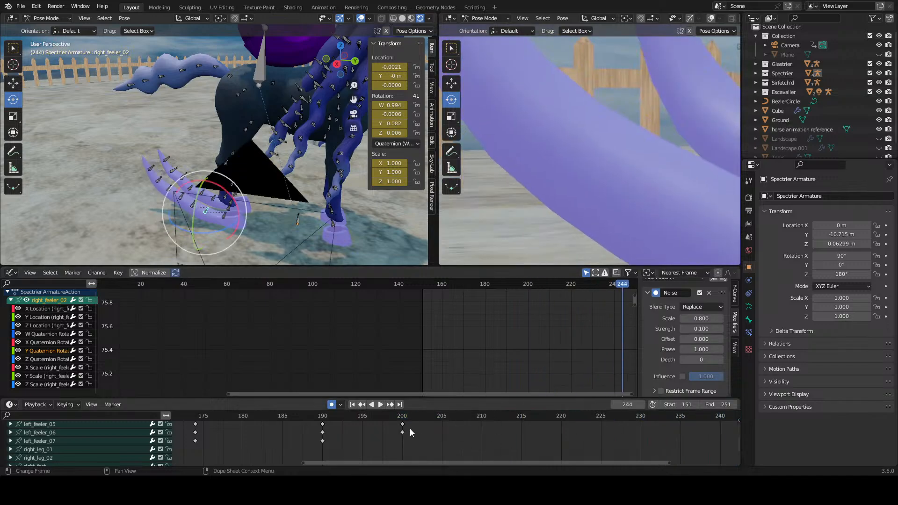
pyautogui.scroll(-2, 410, 431)
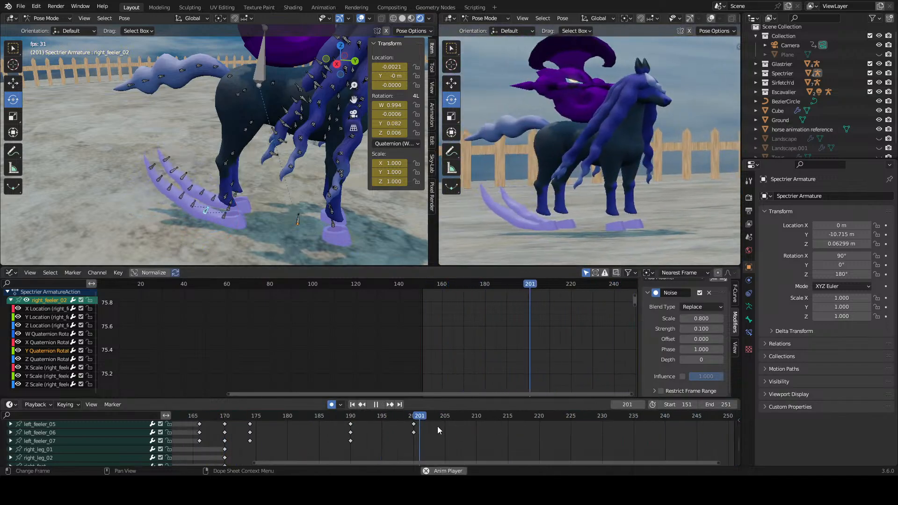
pyautogui.click(413, 417)
pyautogui.press('space')
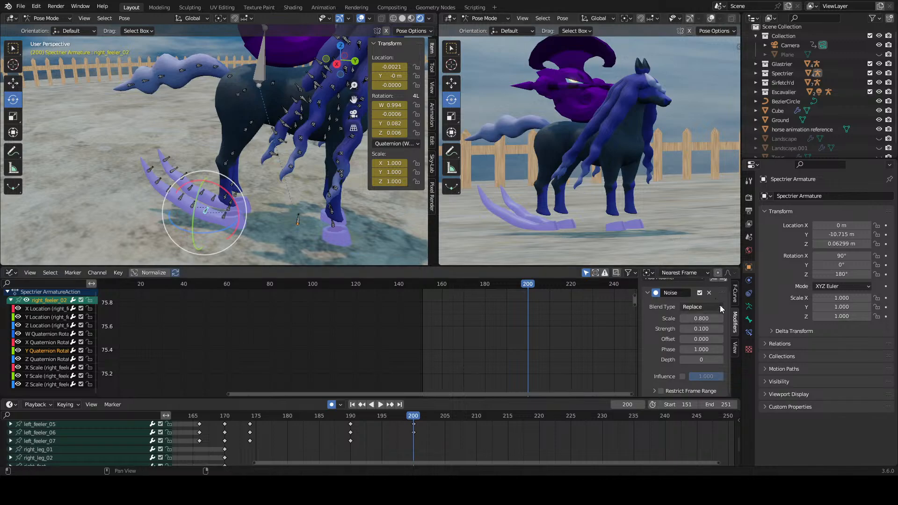
# Step: Remove the Noise modifier from right_feeler_02 and add one to the Y Quaternion Rotation curve of right_feeler_03
pyautogui.click(710, 293)
pyautogui.click(198, 207)
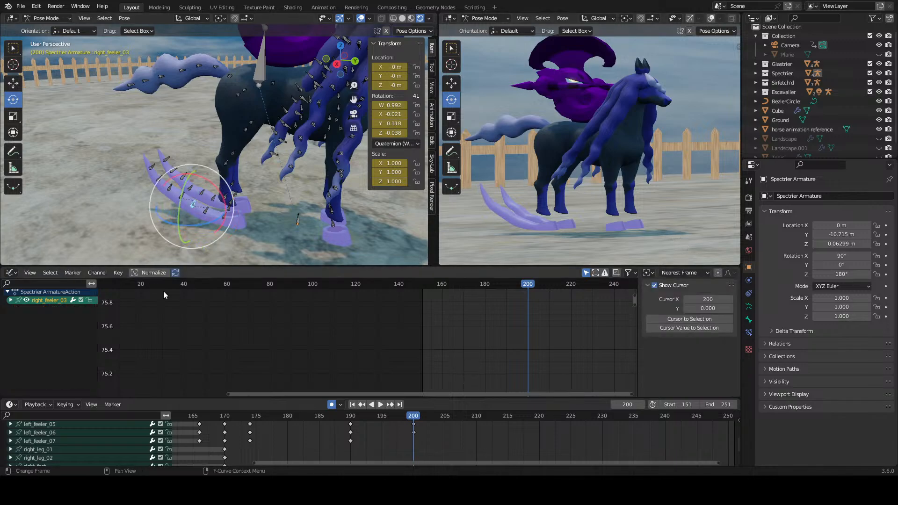
pyautogui.click(10, 300)
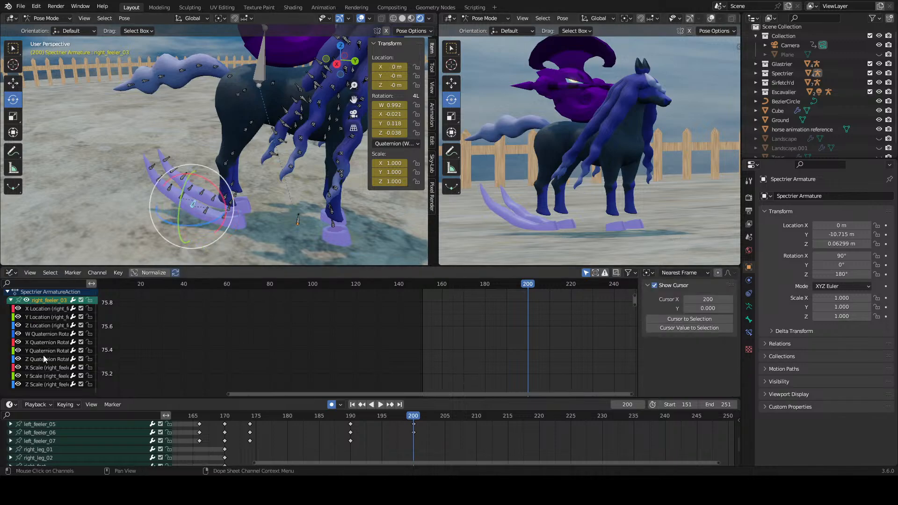
pyautogui.click(43, 351)
pyautogui.click(665, 286)
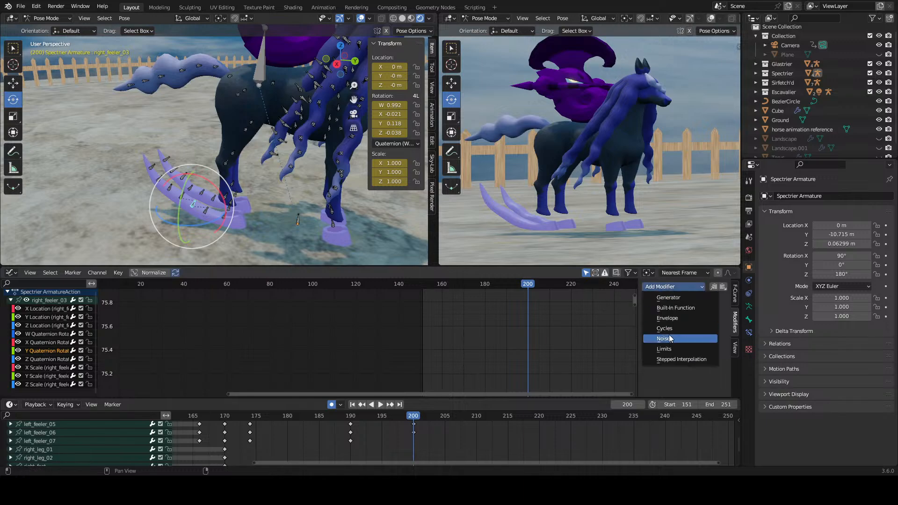
pyautogui.click(670, 339)
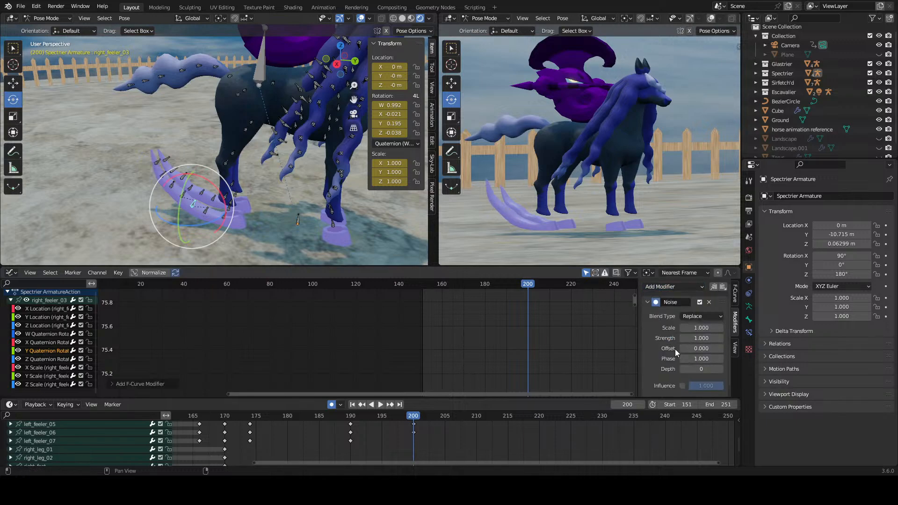
# Step: Preview the feeler's motion around frame 200 with the Noise modifier on right_feeler_03's Y Quaternion Rotation curve
pyautogui.click(381, 404)
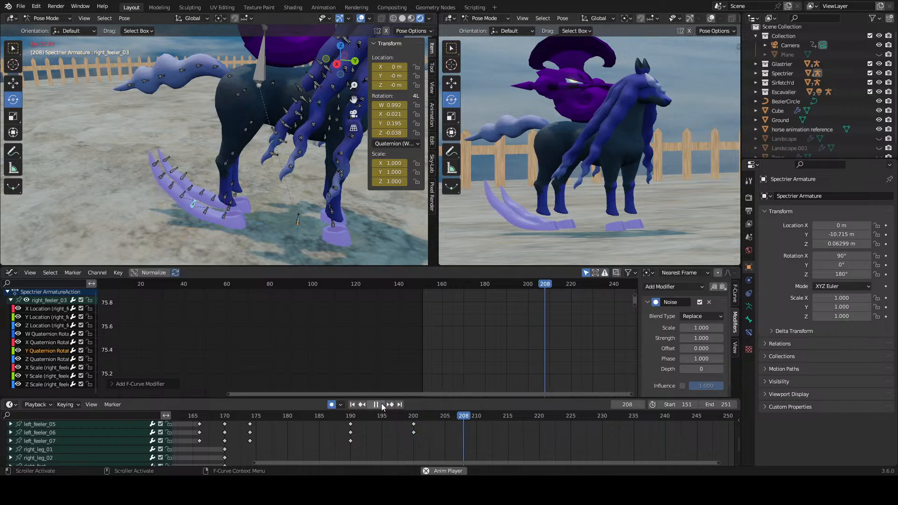
pyautogui.click(411, 424)
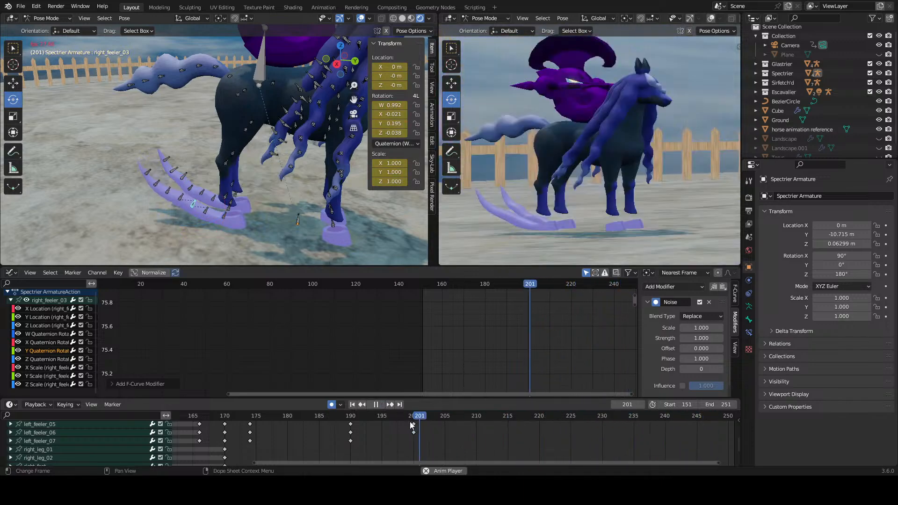
pyautogui.click(376, 405)
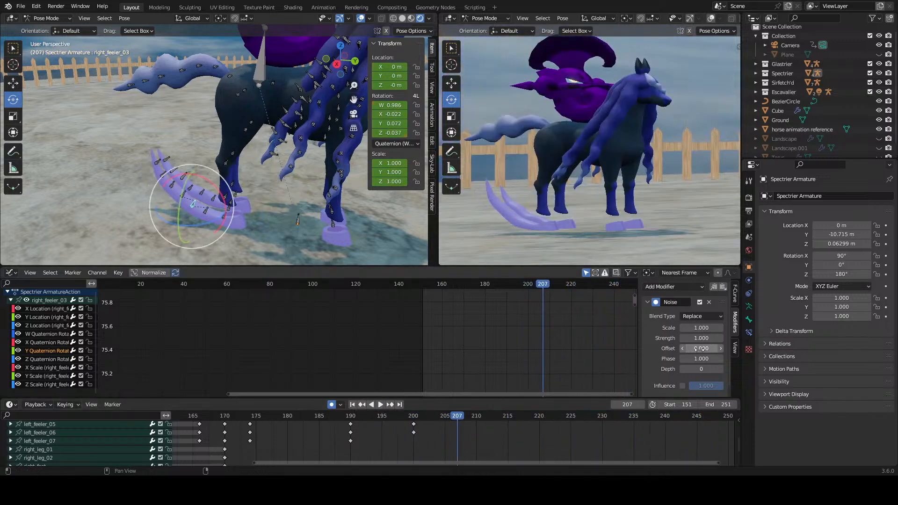
# Step: Set the Noise modifier's Offset on right_feeler_03 to 0.700 and play the animation from frame 190
pyautogui.moveTo(701, 348)
pyautogui.mouseDown()
pyautogui.moveTo(728, 349)
pyautogui.moveTo(704, 348)
pyautogui.mouseUp()
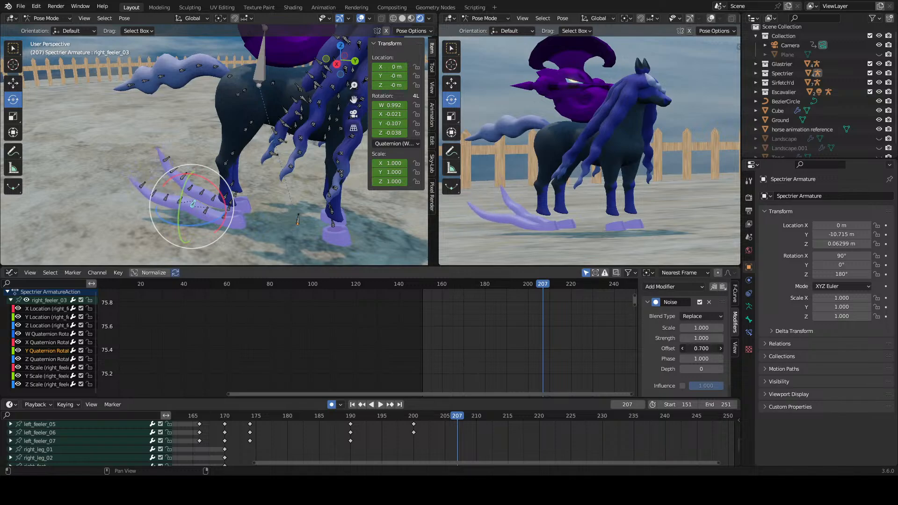
pyautogui.click(350, 417)
pyautogui.click(380, 404)
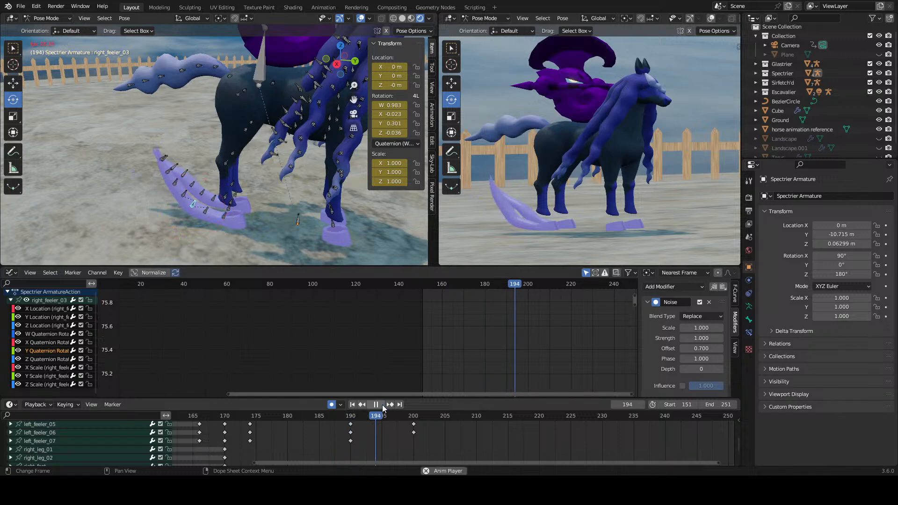
pyautogui.press('space')
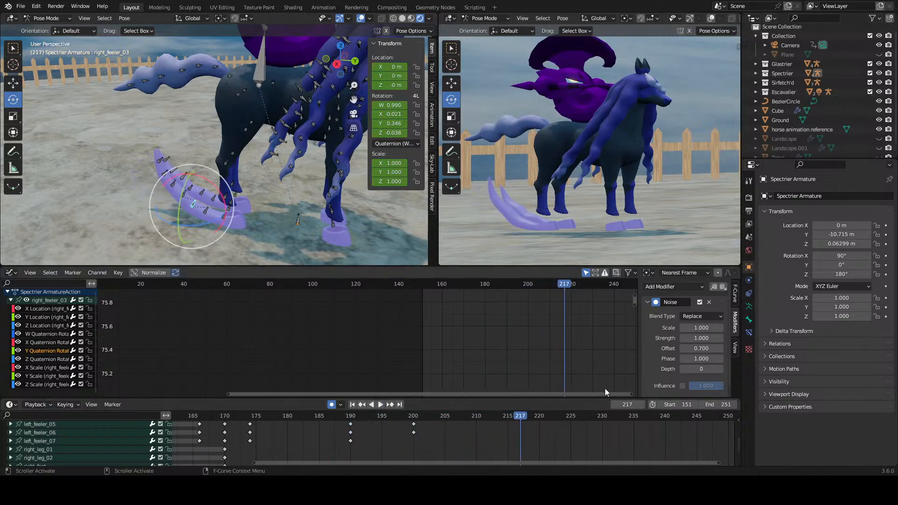
# Step: Set the Noise modifier's Strength to -0.200 and preview the feeler's motion from frame 200
pyautogui.click(414, 417)
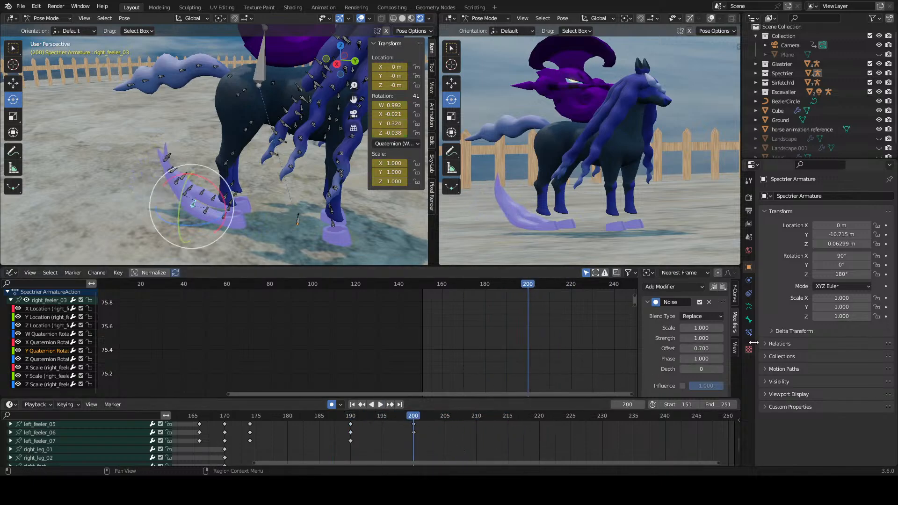
pyautogui.moveTo(701, 338)
pyautogui.mouseDown()
pyautogui.moveTo(688, 338)
pyautogui.moveTo(702, 339)
pyautogui.mouseUp()
pyautogui.press('space')
pyautogui.press('space')
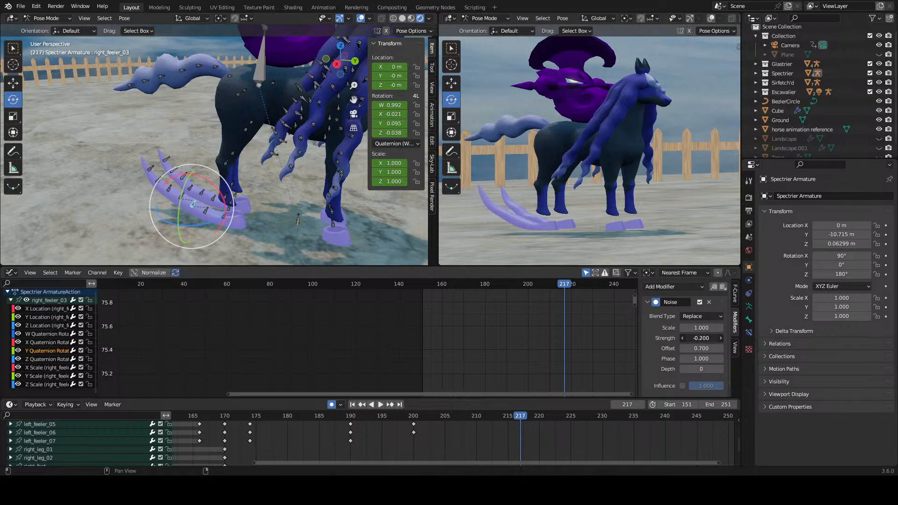
# Step: Set the Noise modifier's Strength to 0.200 and preview the feeler's motion from frame 199
pyautogui.moveTo(701, 338); pyautogui.dragTo(702, 338)
pyautogui.click(409, 417)
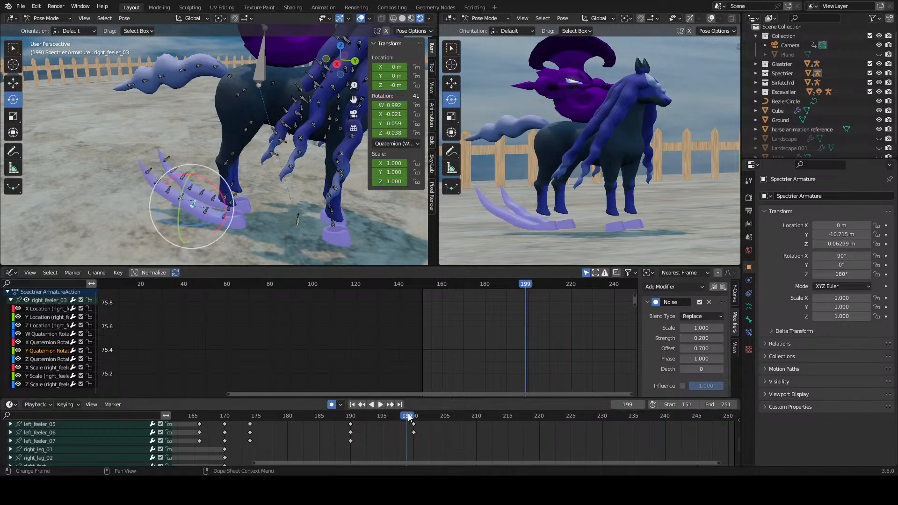
pyautogui.press('space')
pyautogui.click(408, 417)
pyautogui.press('space')
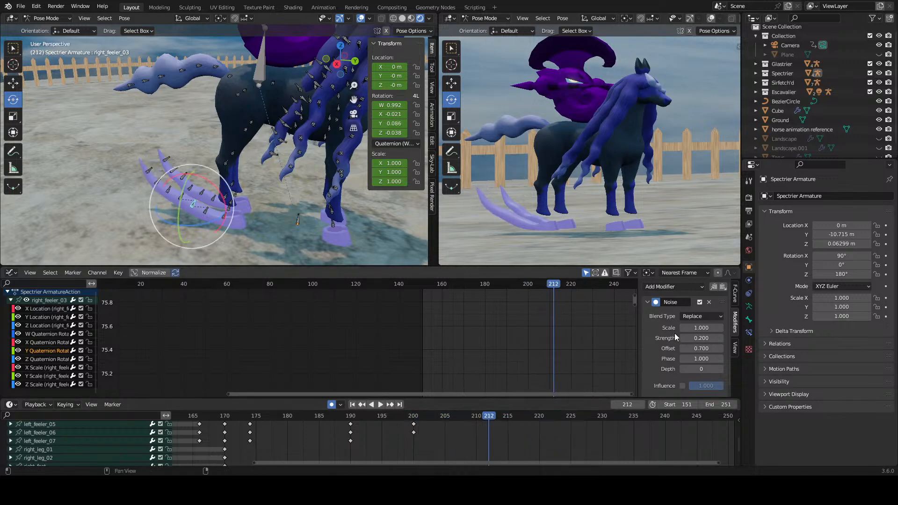
# Step: Set the Noise modifier's Scale to 0.200 and replay the feeler's motion from frame 190
pyautogui.moveTo(701, 328); pyautogui.dragTo(698, 328)
pyautogui.click(349, 423)
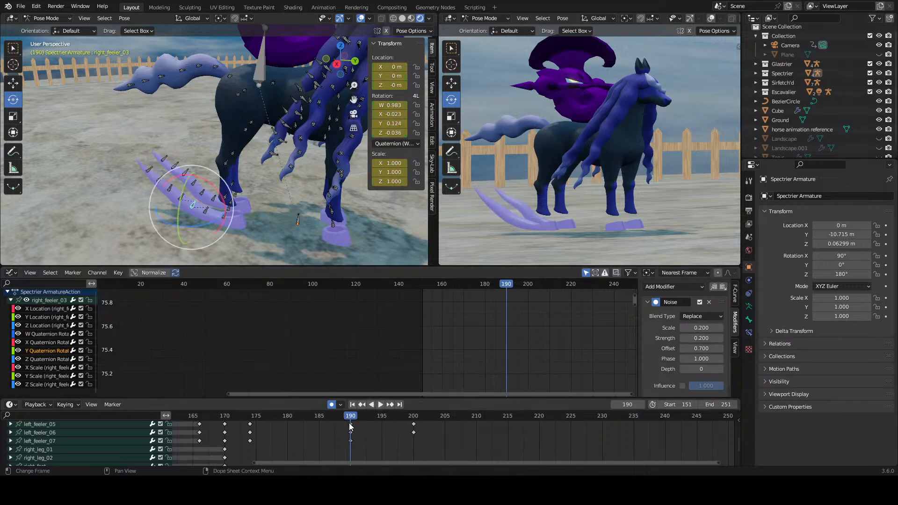
pyautogui.press('space')
pyautogui.click(353, 420)
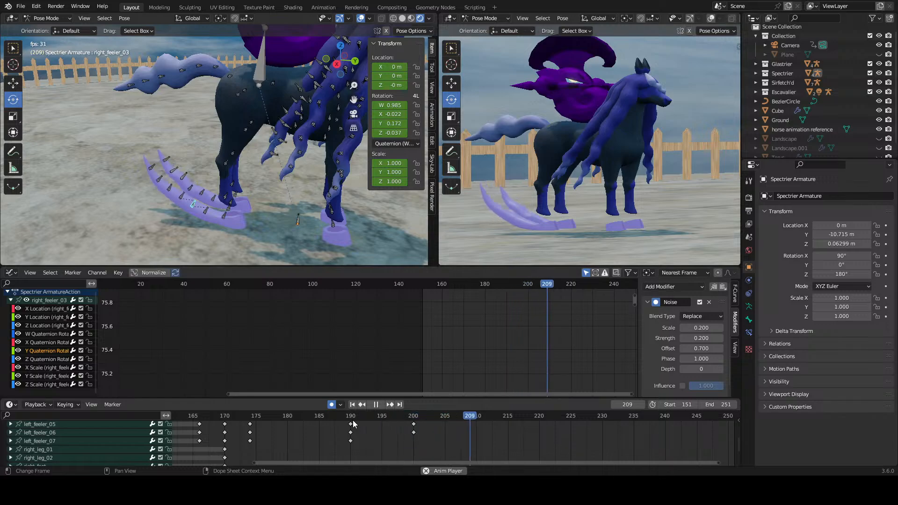
pyautogui.click(353, 420)
pyautogui.press('space')
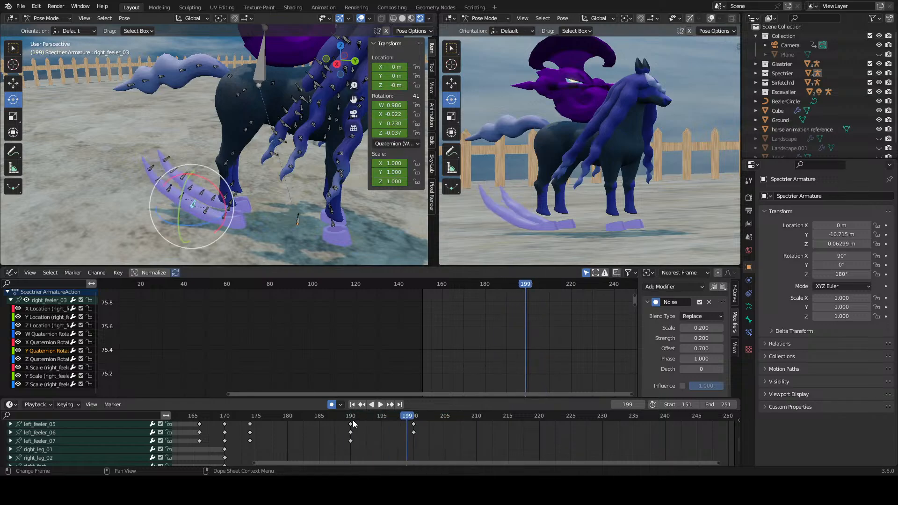
# Step: Remove the Noise modifier from right_feeler_03 and check right_feeler_02's rotation curves for modifiers at frame 200
pyautogui.click(709, 303)
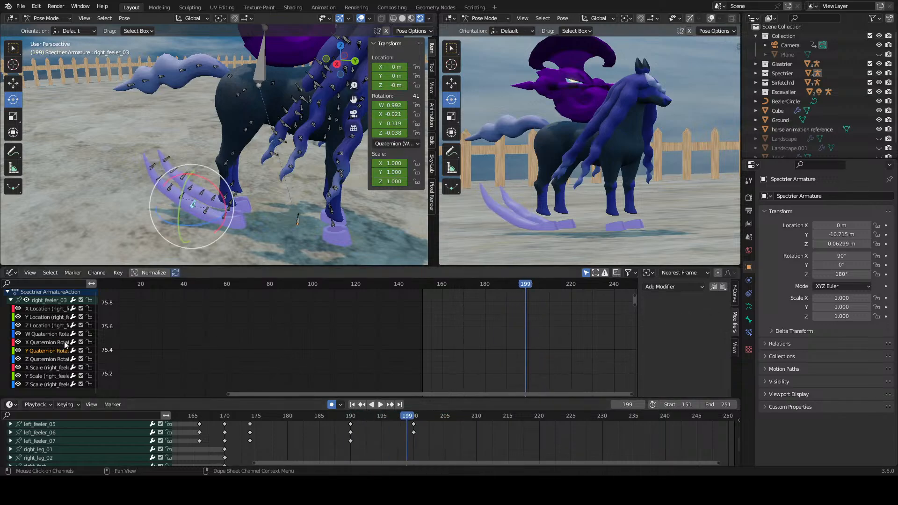
pyautogui.press('space')
pyautogui.press('space')
pyautogui.click(415, 419)
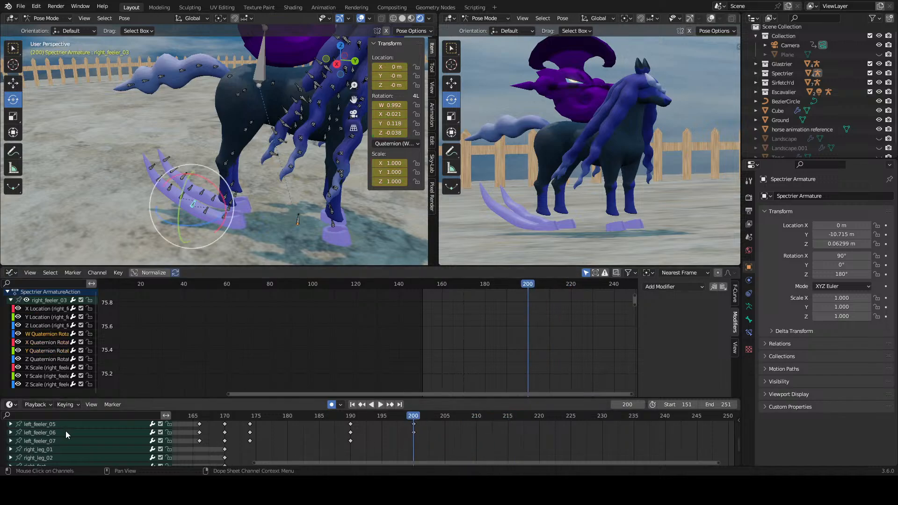
pyautogui.scroll(-3, 65, 431)
pyautogui.click(42, 462)
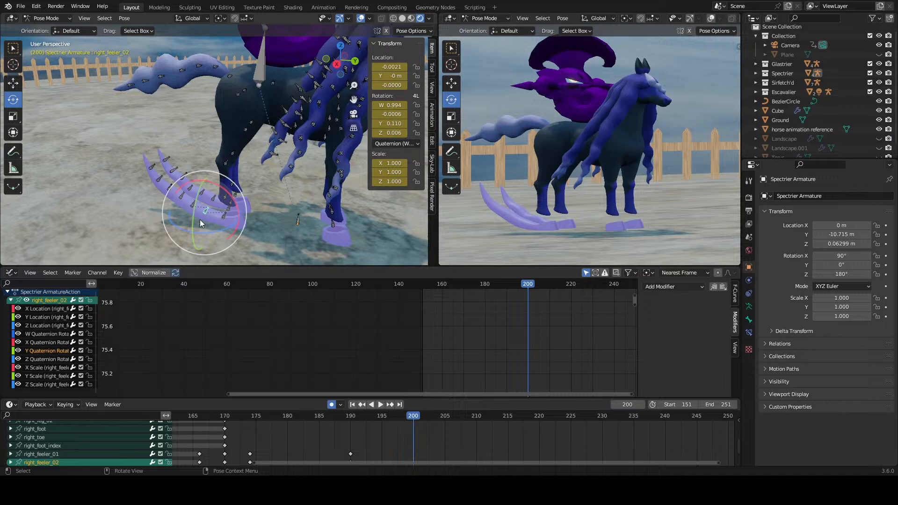
pyautogui.keyDown('shift'); pyautogui.click(45, 342); pyautogui.keyUp('shift')
pyautogui.scroll(1, 36, 321)
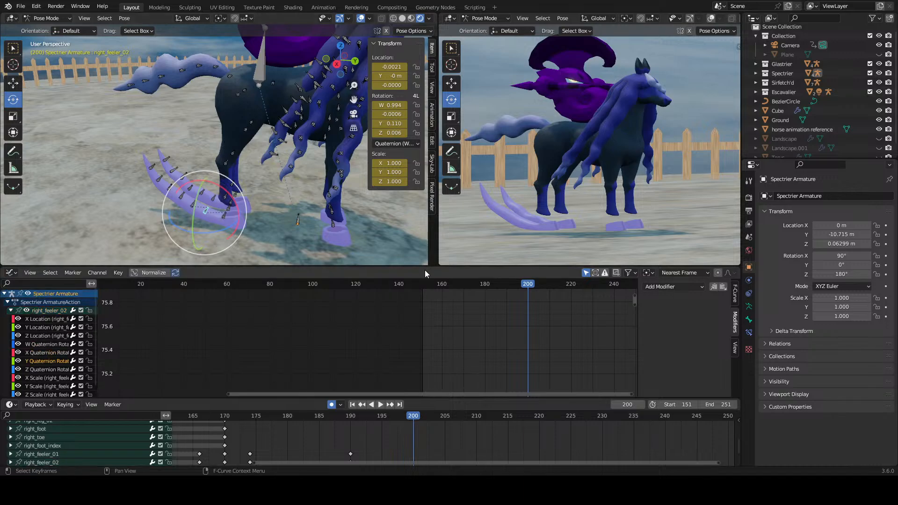
# Step: Close the Graph Editor by joining its area into the timeline, and enlarge the 3D viewports downward
pyautogui.rightClick(470, 397)
pyautogui.click(439, 412)
pyautogui.click(582, 367)
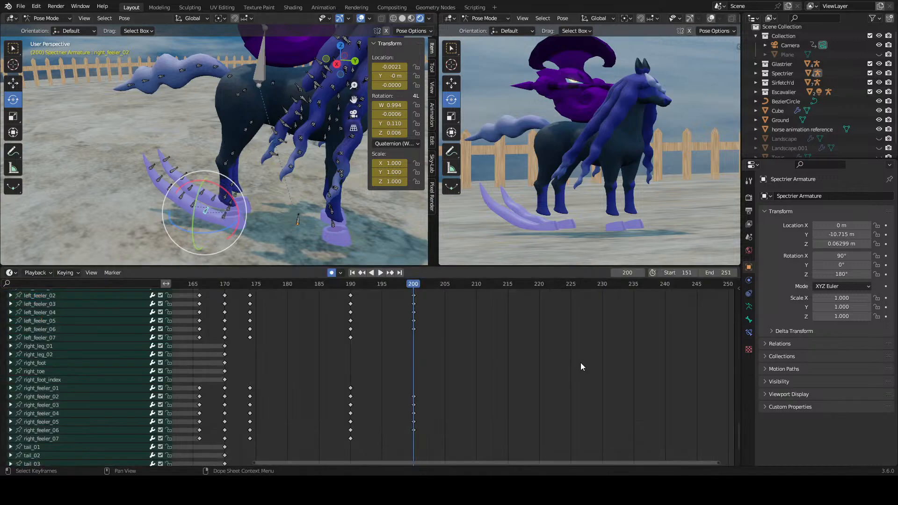
pyautogui.click(477, 368)
pyautogui.moveTo(477, 266); pyautogui.dragTo(477, 312)
# Step: Rotate the middle bones of the right hoof feeler, including right_feeler_04, at frame 200 to bend it into a wave
pyautogui.scroll(6, 464, 408)
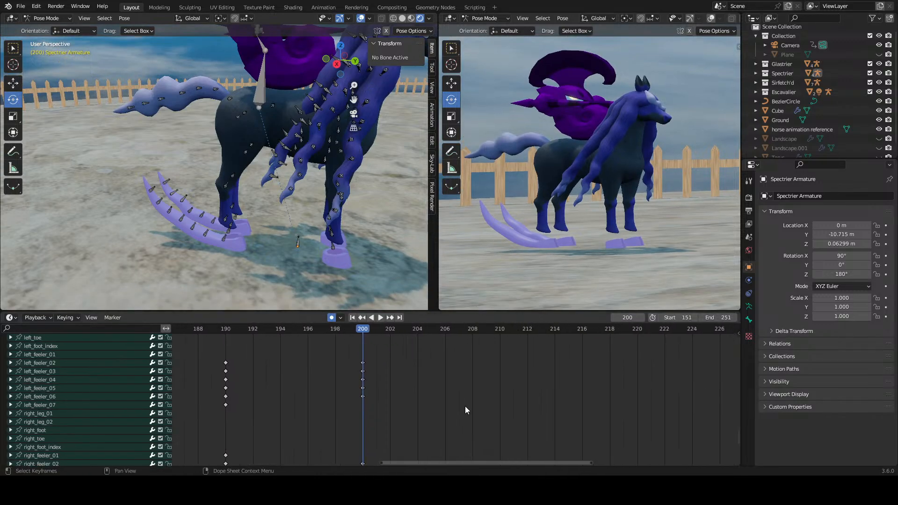
pyautogui.moveTo(347, 382); pyautogui.dragTo(482, 402, button='middle')
pyautogui.scroll(1, 483, 401)
pyautogui.scroll(8, 252, 278)
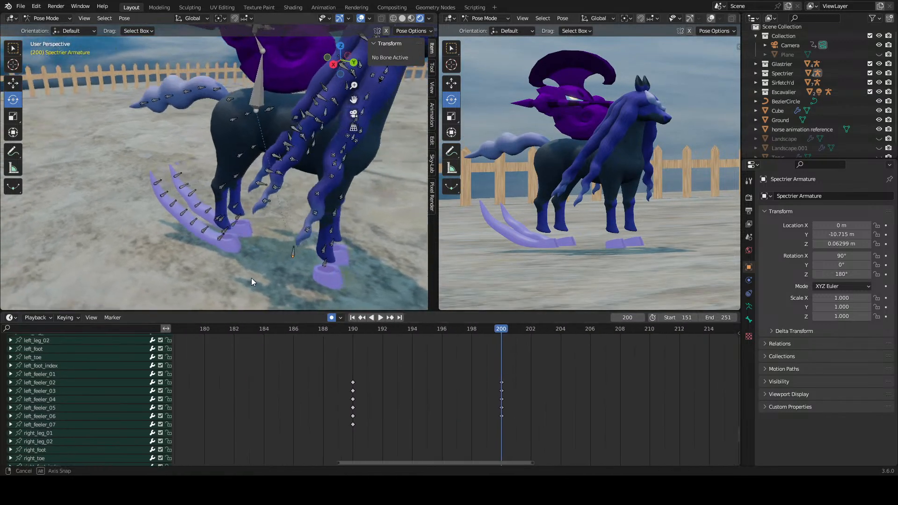
pyautogui.keyDown('shift'); pyautogui.moveTo(221, 285); pyautogui.dragTo(265, 235, button='middle'); pyautogui.keyUp('shift')
pyautogui.scroll(1, 265, 235)
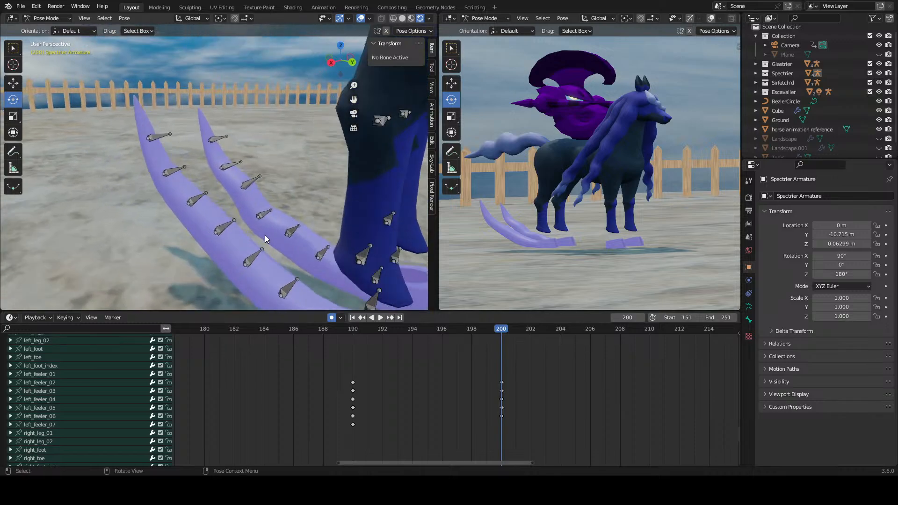
pyautogui.click(249, 259)
pyautogui.moveTo(243, 283)
pyautogui.mouseDown()
pyautogui.moveTo(259, 287)
pyautogui.moveTo(259, 278)
pyautogui.mouseUp()
pyautogui.moveTo(259, 278); pyautogui.dragTo(274, 200, button='middle')
pyautogui.scroll(-1, 273, 200)
pyautogui.moveTo(273, 203); pyautogui.dragTo(240, 164)
pyautogui.click(259, 156)
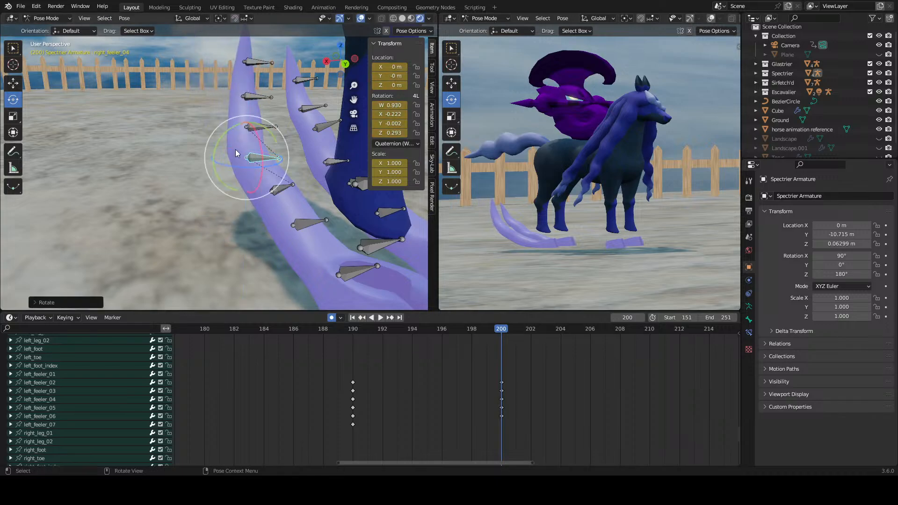
# Step: Rotate right_feeler_05 and right_feeler_06 in opposite directions at frame 200 to shape a ripple near the feeler's tip
pyautogui.click(252, 128)
pyautogui.moveTo(234, 133); pyautogui.dragTo(243, 135)
pyautogui.hotkey('ctrl', 'z')
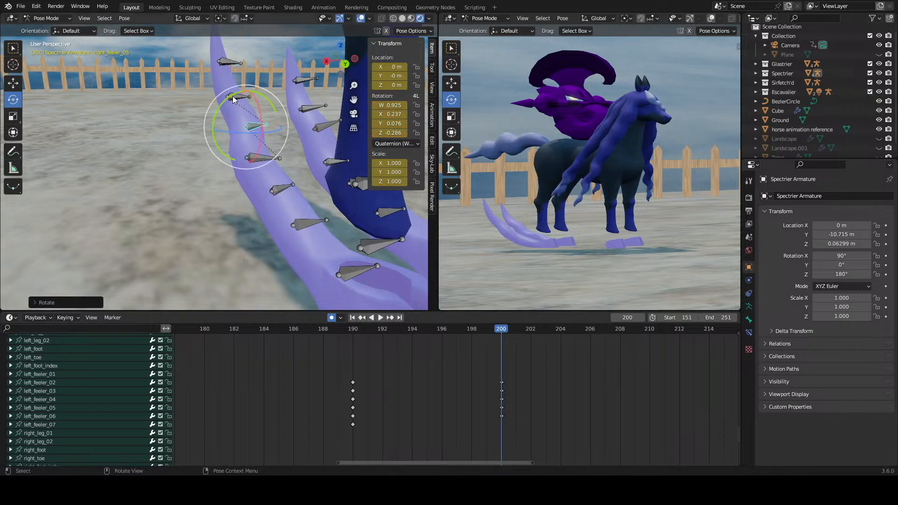
pyautogui.click(237, 99)
pyautogui.moveTo(229, 101); pyautogui.dragTo(225, 99)
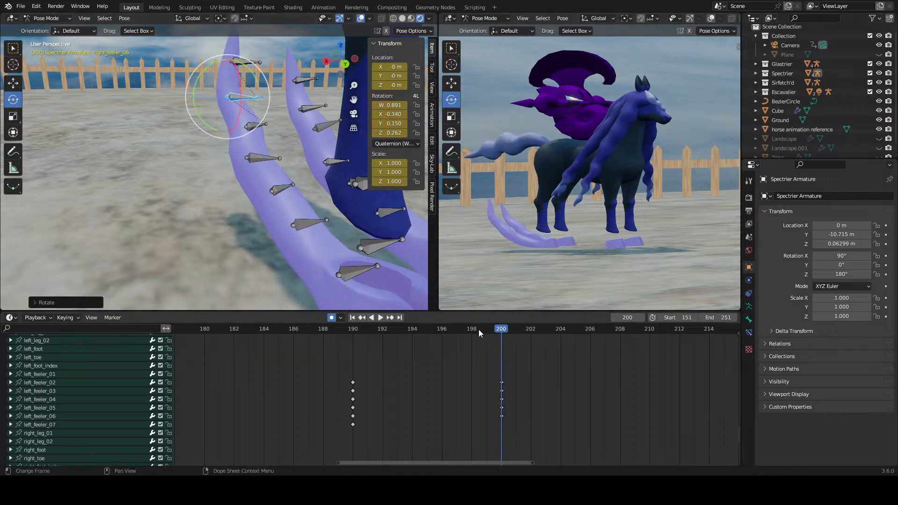
# Step: Play the feeler's motion repeatedly from frame 190 and stop at frame 196
pyautogui.moveTo(365, 330); pyautogui.dragTo(352, 330)
pyautogui.press('space')
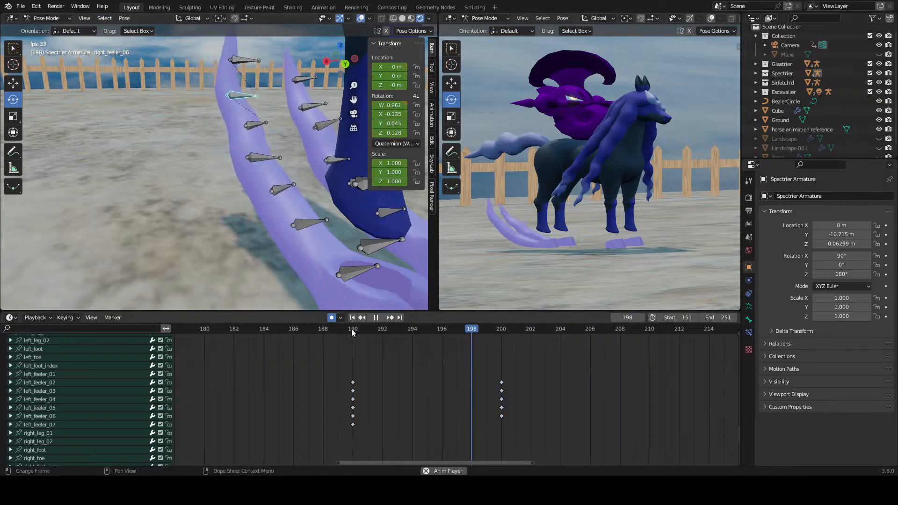
pyautogui.click(351, 329)
pyautogui.press('space')
pyautogui.click(352, 329)
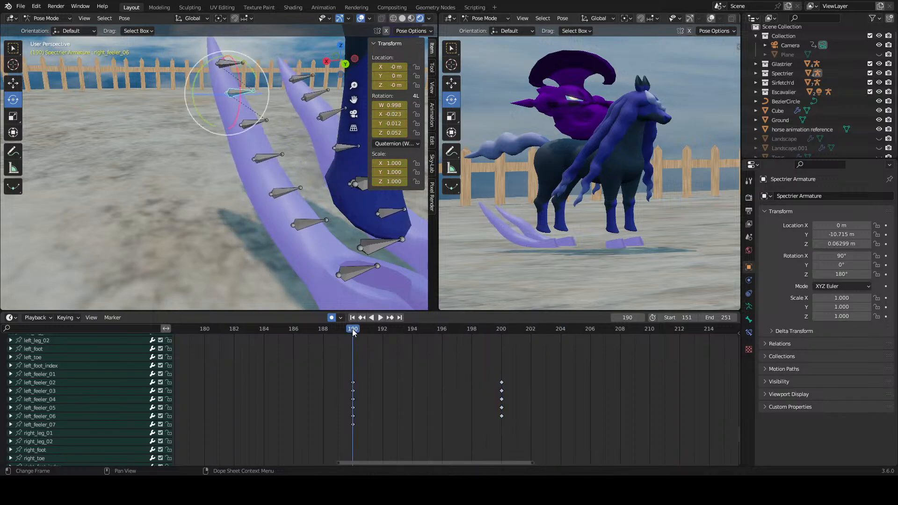
pyautogui.press('space')
pyautogui.press('space')
# Step: Delete the left and right feeler bones' keyframes at frame 200
pyautogui.moveTo(518, 374); pyautogui.dragTo(492, 422)
pyautogui.rightClick(496, 414)
pyautogui.click(496, 414)
pyautogui.scroll(-7, 500, 421)
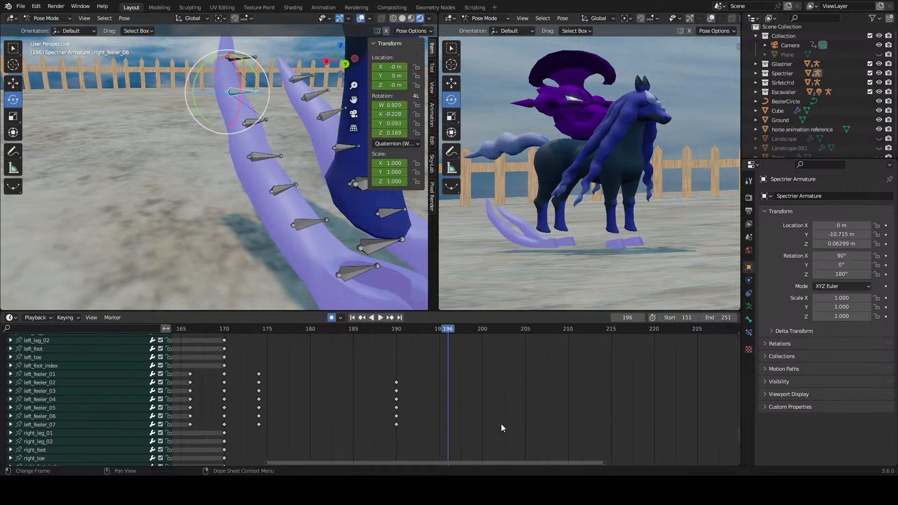
pyautogui.moveTo(490, 410); pyautogui.dragTo(499, 335, button='middle')
pyautogui.moveTo(505, 348); pyautogui.dragTo(460, 427)
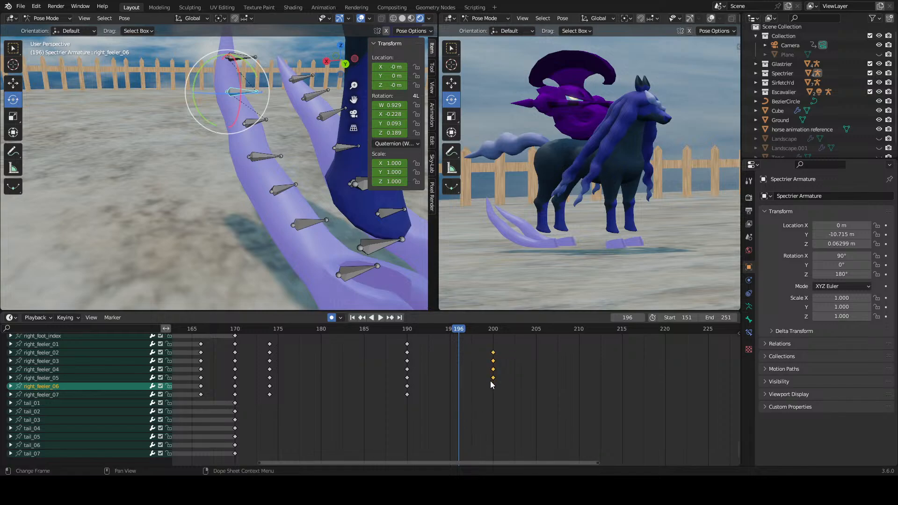
pyautogui.rightClick(490, 381)
pyautogui.click(490, 381)
# Step: Rotate the hoof feeler bones, including left_feeler_05, at frame 196 to reshape the feeler's curve
pyautogui.scroll(2, 489, 386)
pyautogui.scroll(1, 489, 386)
pyautogui.moveTo(290, 280); pyautogui.dragTo(197, 173, button='middle')
pyautogui.click(204, 157)
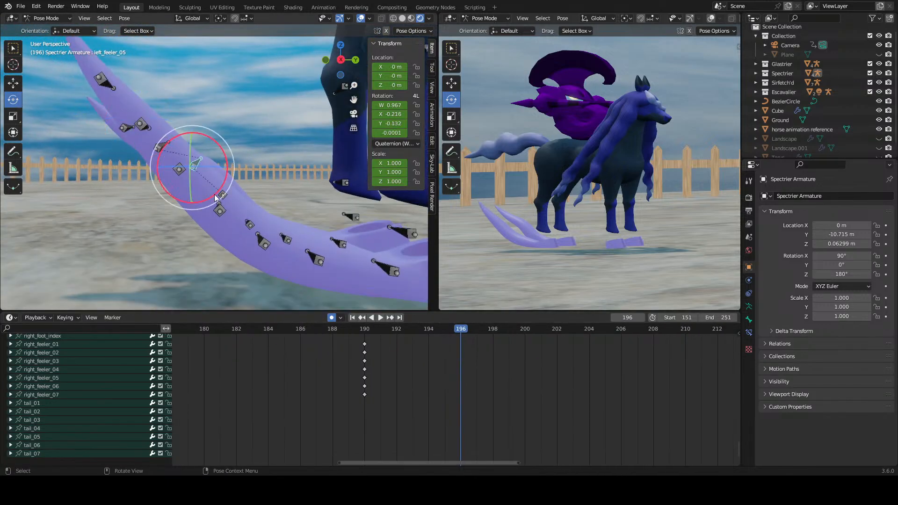
pyautogui.click(204, 156)
pyautogui.moveTo(204, 156); pyautogui.dragTo(195, 136)
pyautogui.moveTo(194, 136); pyautogui.dragTo(239, 215, button='middle')
pyautogui.click(509, 437)
# Step: Save the Jousting Animation.blend file
pyautogui.scroll(-9, 498, 406)
pyautogui.moveTo(484, 378); pyautogui.dragTo(476, 434, button='middle')
pyautogui.hotkey('ctrl', 's')
pyautogui.moveTo(476, 369); pyautogui.dragTo(515, 430, button='middle')
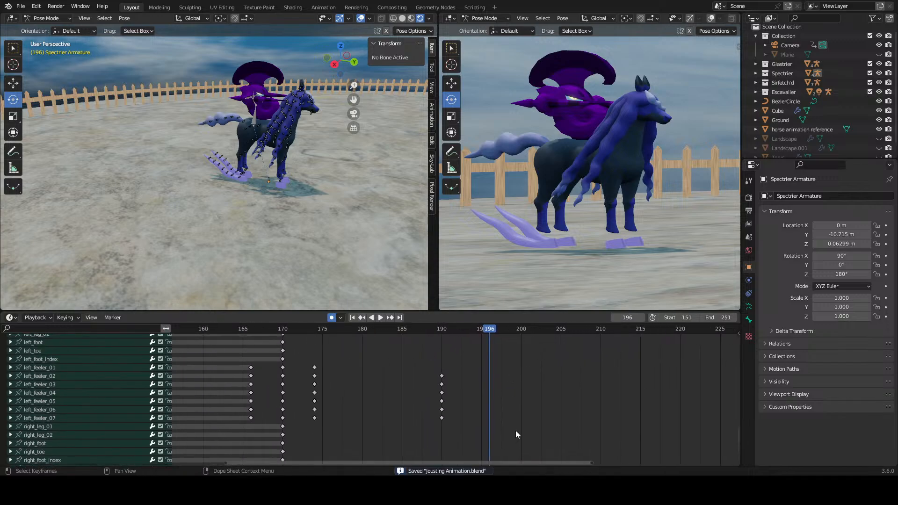
# Step: Frame the dark horse and the full camera view, and play the animation from before frame 160 to frame 215
pyautogui.scroll(-3, 519, 417)
pyautogui.scroll(1, 495, 385)
pyautogui.scroll(5, 280, 248)
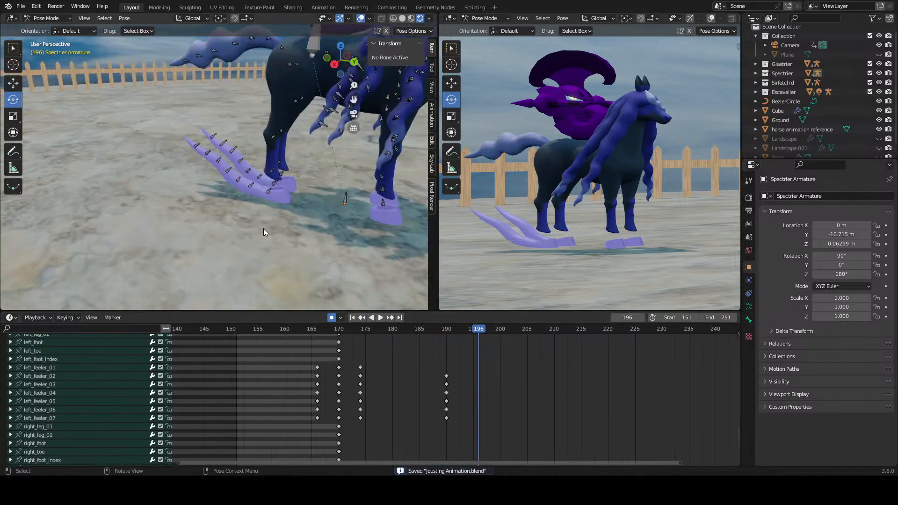
pyautogui.moveTo(263, 228); pyautogui.dragTo(288, 182, button='middle')
pyautogui.scroll(-5, 288, 182)
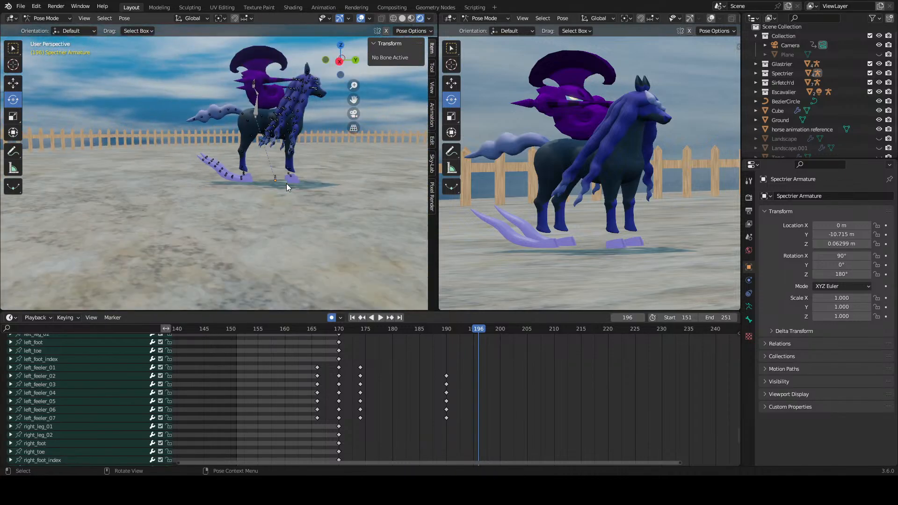
pyautogui.scroll(-10, 549, 159)
pyautogui.keyDown('shift'); pyautogui.moveTo(549, 159); pyautogui.dragTo(444, 181, button='middle'); pyautogui.keyUp('shift')
pyautogui.scroll(-9, 513, 198)
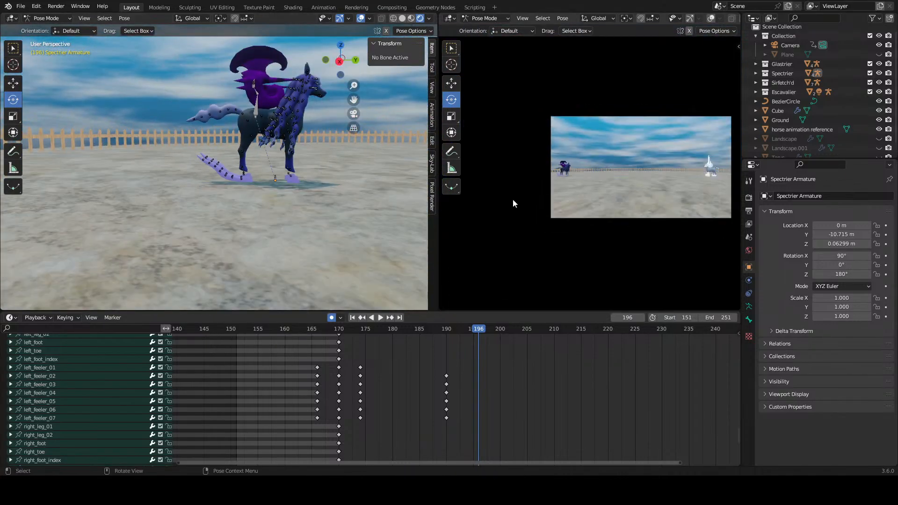
pyautogui.scroll(-7, 540, 365)
pyautogui.moveTo(540, 365); pyautogui.dragTo(445, 428, button='middle')
pyautogui.scroll(1, 442, 358)
pyautogui.click(238, 330)
pyautogui.press('space')
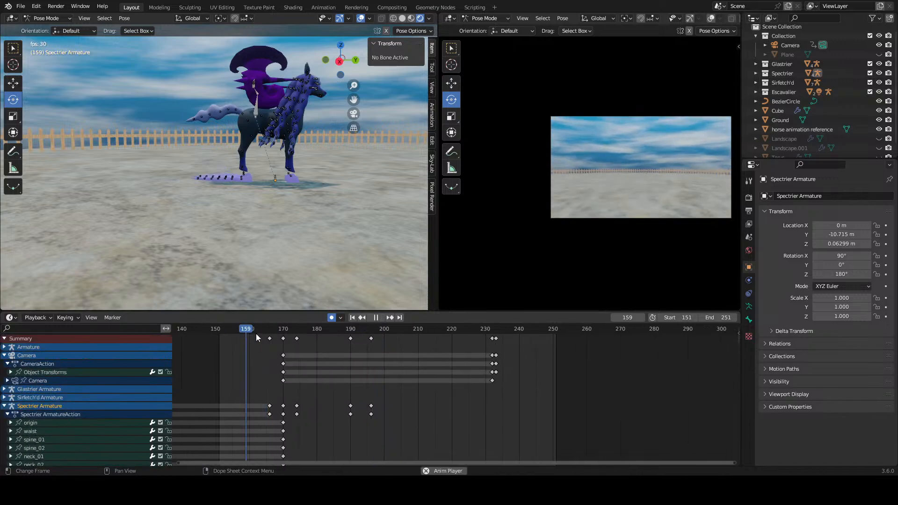
pyautogui.press('space')
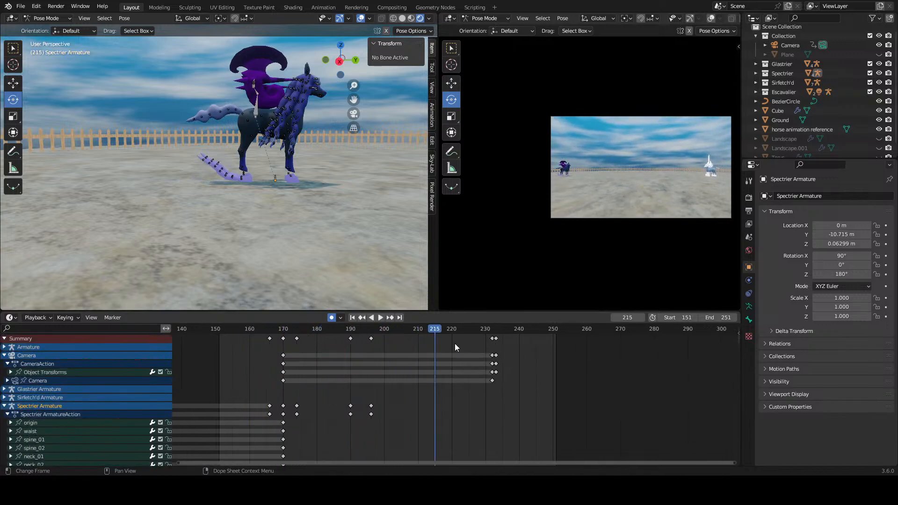
# Step: Play back the shot, and move the camera's last keyframes to frames 216 and 217
pyautogui.click(215, 336)
pyautogui.press('space')
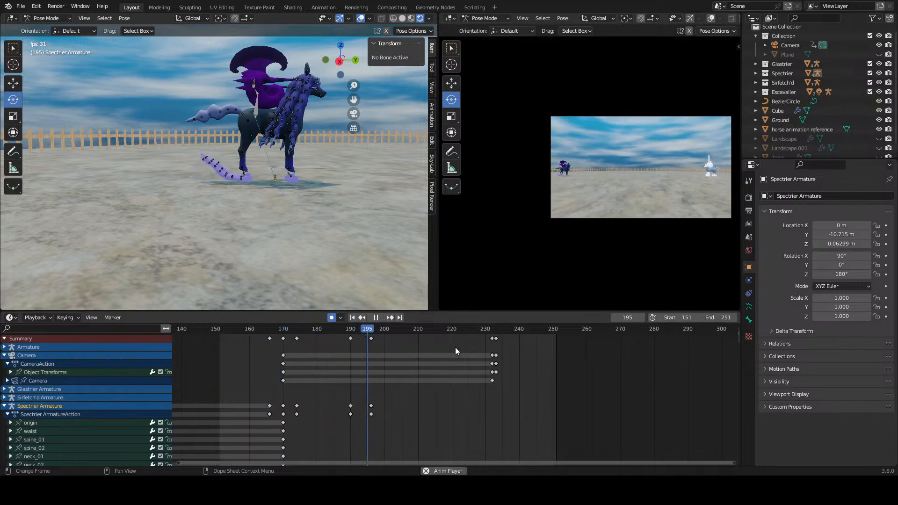
pyautogui.press('space')
pyautogui.moveTo(512, 349); pyautogui.dragTo(437, 382)
pyautogui.click(487, 375)
pyautogui.scroll(4, 490, 375)
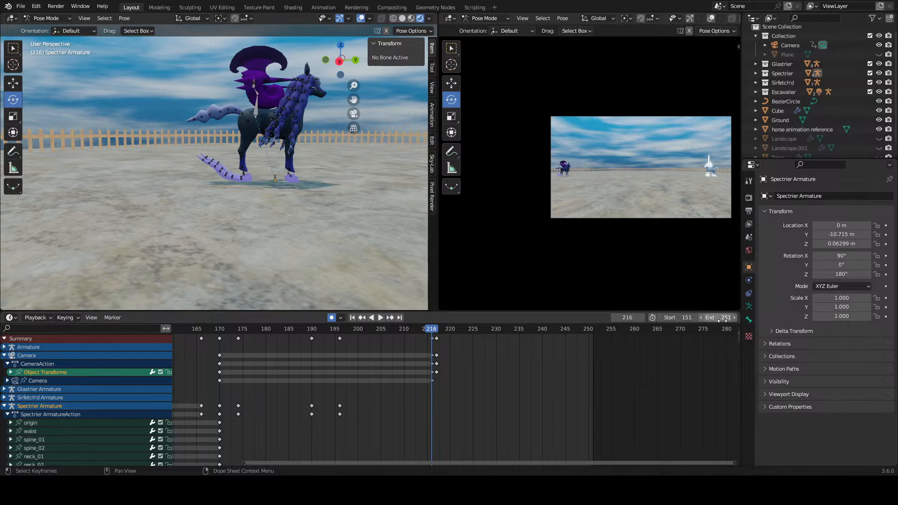
# Step: Set the scene's end frame to 517 and play the animation past the camera cut
pyautogui.moveTo(723, 318); pyautogui.dragTo(897, 318)
pyautogui.press('space')
pyautogui.press('space')
pyautogui.scroll(3, 626, 367)
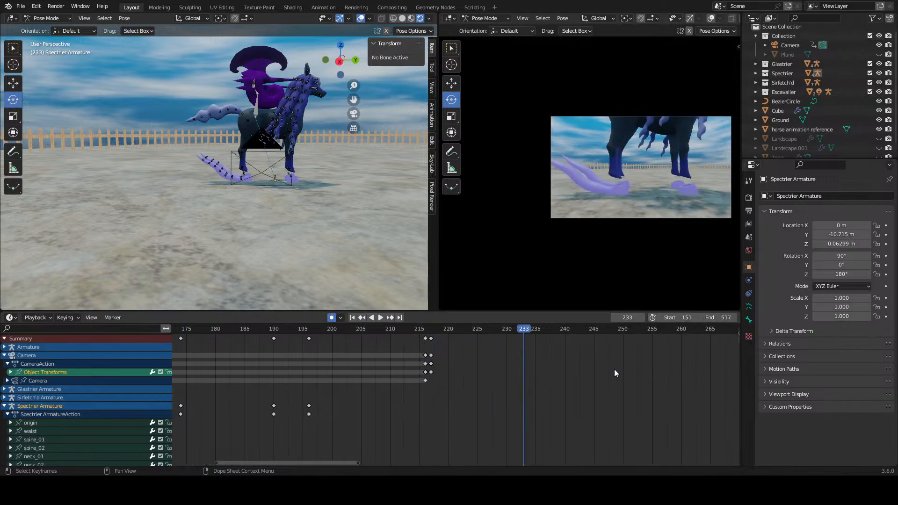
# Step: Enlarge the camera's framing of the dark horse's legs and hooves, and go to frame 217
pyautogui.scroll(-3, 575, 202)
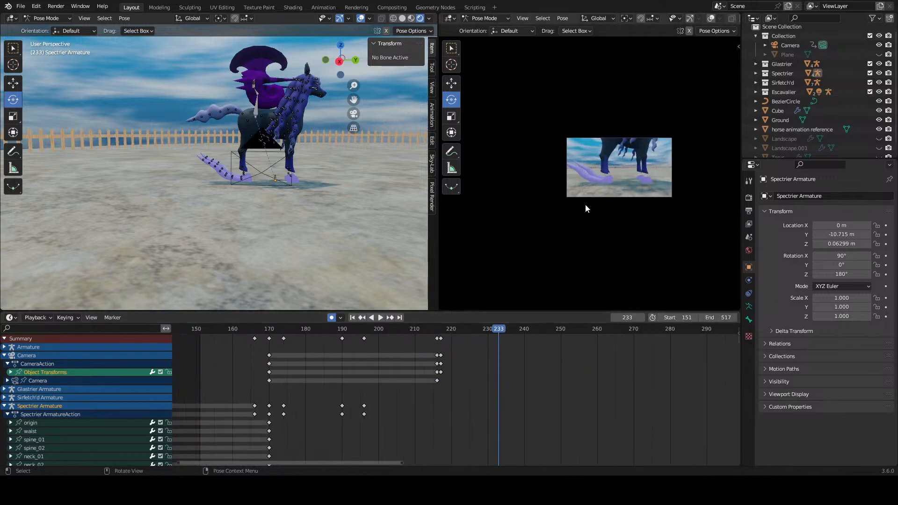
pyautogui.scroll(-1, 587, 375)
pyautogui.scroll(5, 594, 210)
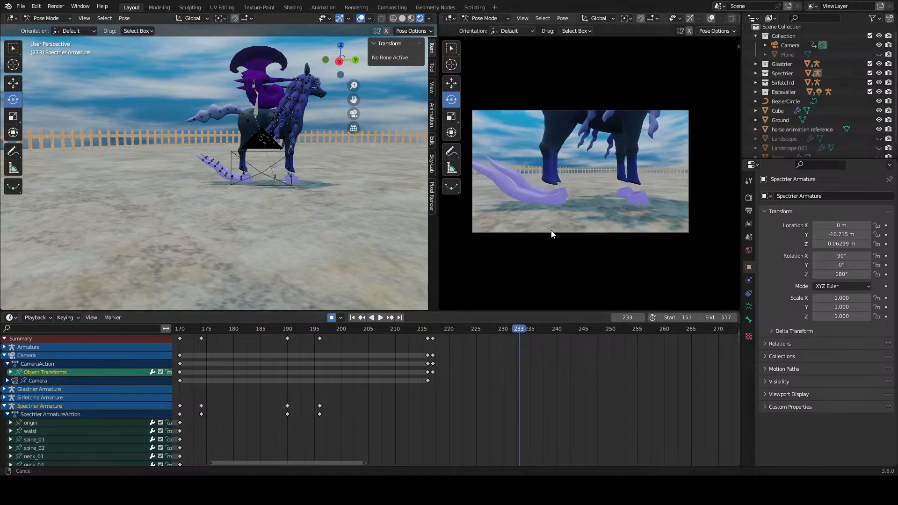
pyautogui.scroll(2, 551, 231)
pyautogui.scroll(-2, 570, 234)
pyautogui.scroll(1, 571, 234)
pyautogui.scroll(-3, 586, 382)
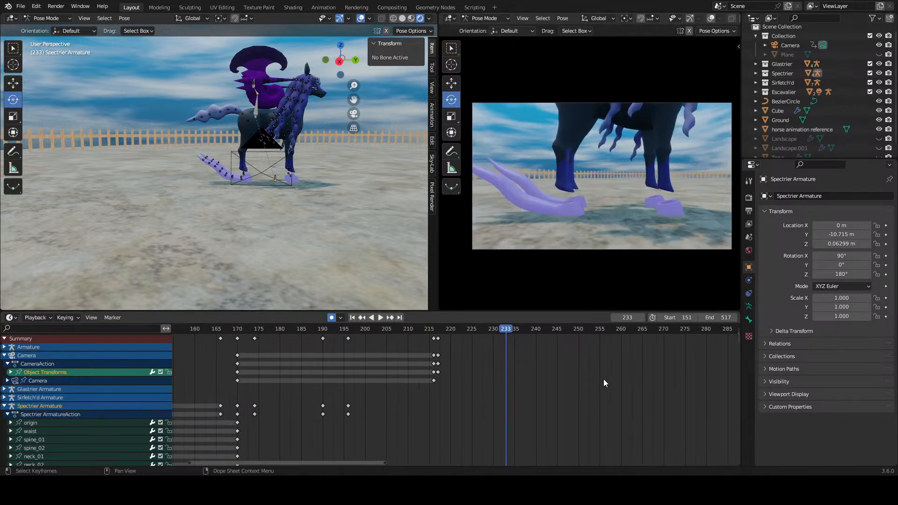
pyautogui.moveTo(567, 375); pyautogui.dragTo(503, 373, button='middle')
pyautogui.scroll(-2, 465, 364)
pyautogui.moveTo(390, 329); pyautogui.dragTo(381, 333)
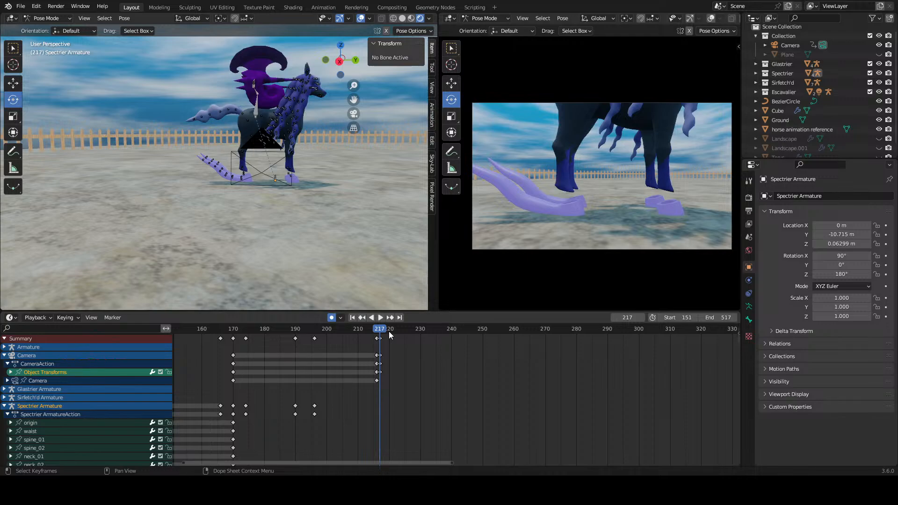
# Step: Switch to Object Mode and select the dark horse's body mesh at the hoof feelers
pyautogui.scroll(6, 231, 206)
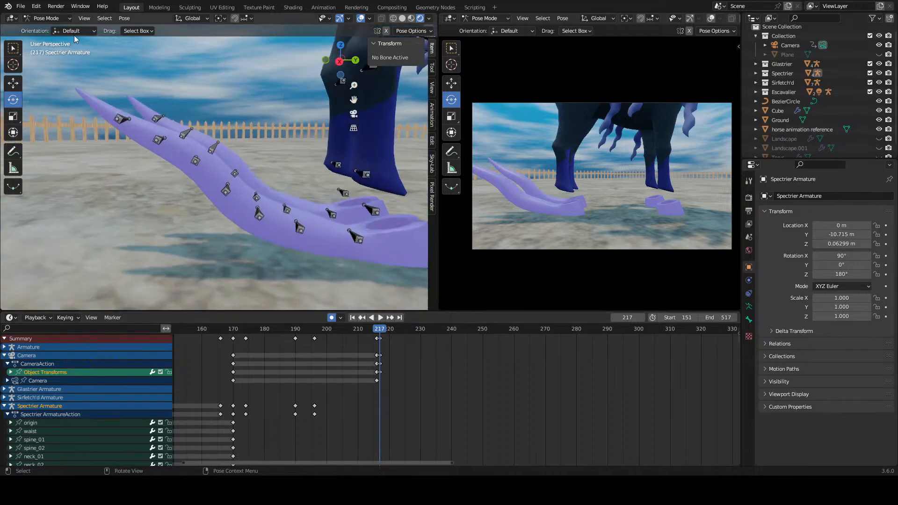
pyautogui.click(47, 18)
pyautogui.click(44, 28)
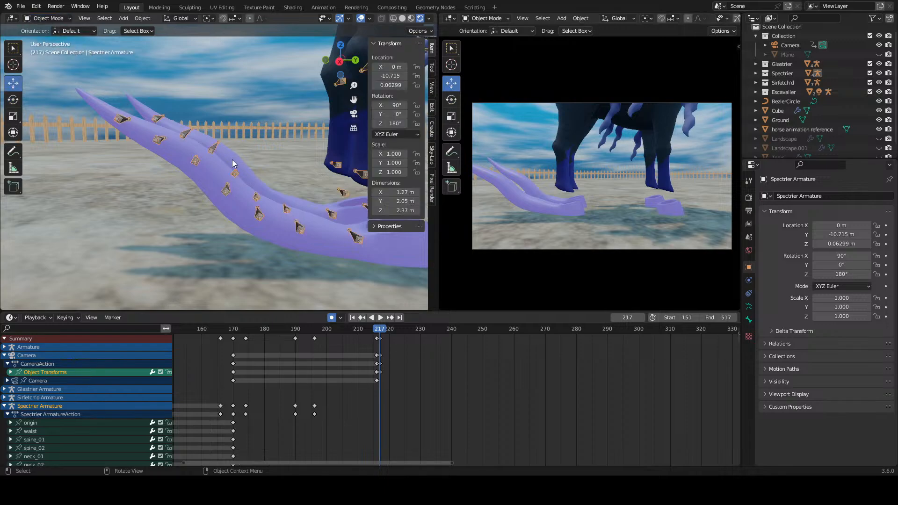
pyautogui.click(196, 193)
pyautogui.click(207, 187)
pyautogui.scroll(-3, 210, 185)
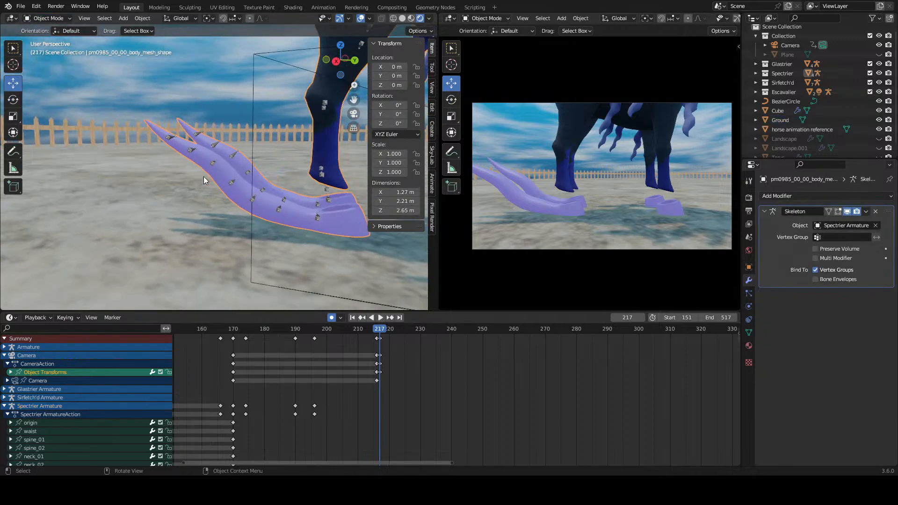
# Step: Show the Shader Editor in place of the main 3D view, with its shader type set to Object
pyautogui.click(11, 18)
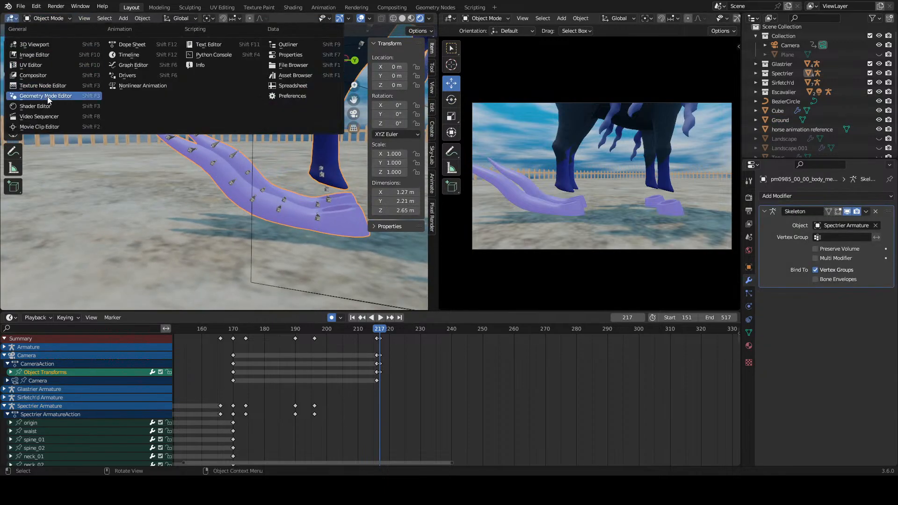
pyautogui.click(34, 106)
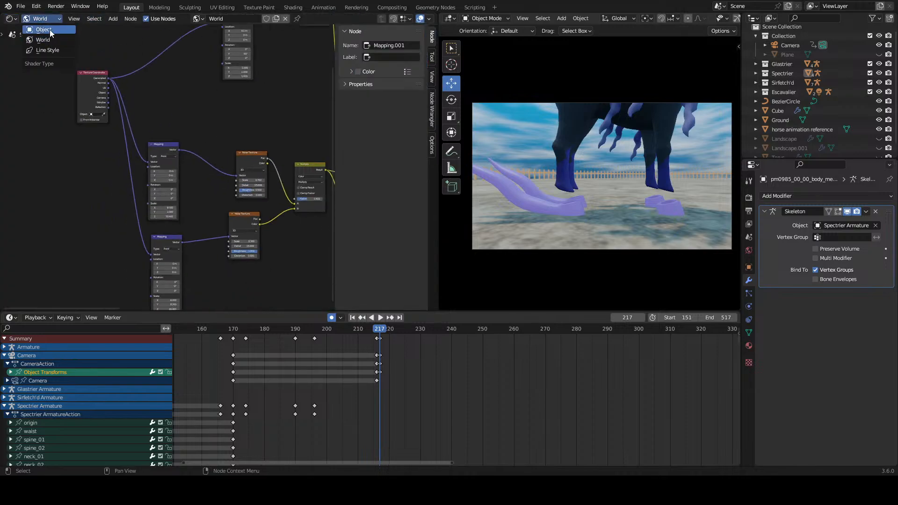
pyautogui.click(50, 29)
# Step: Try a separate body_a.002 material on the horse's body mesh, inspect its nodes, and undo the material change
pyautogui.click(236, 20)
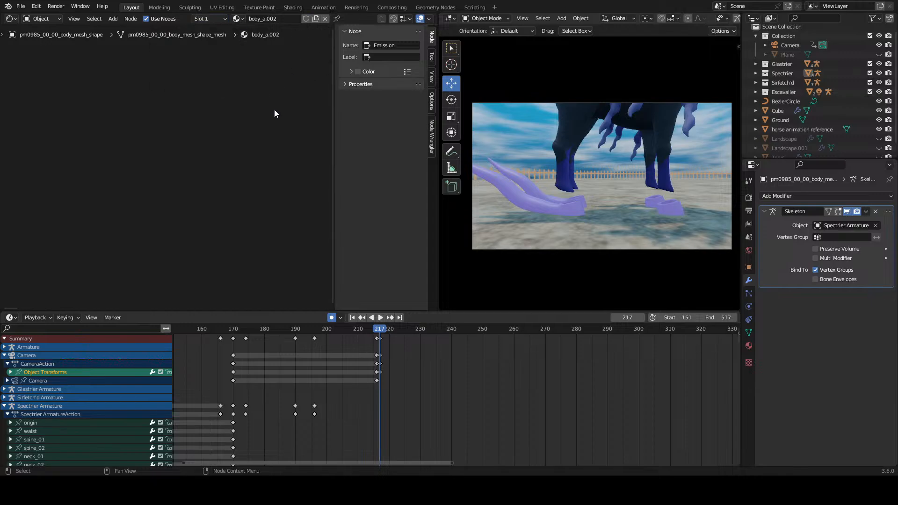
pyautogui.scroll(-3, 275, 111)
pyautogui.moveTo(282, 122); pyautogui.dragTo(184, 139, button='middle')
pyautogui.scroll(2, 271, 186)
pyautogui.moveTo(271, 187); pyautogui.dragTo(165, 196, button='middle')
pyautogui.scroll(2, 166, 196)
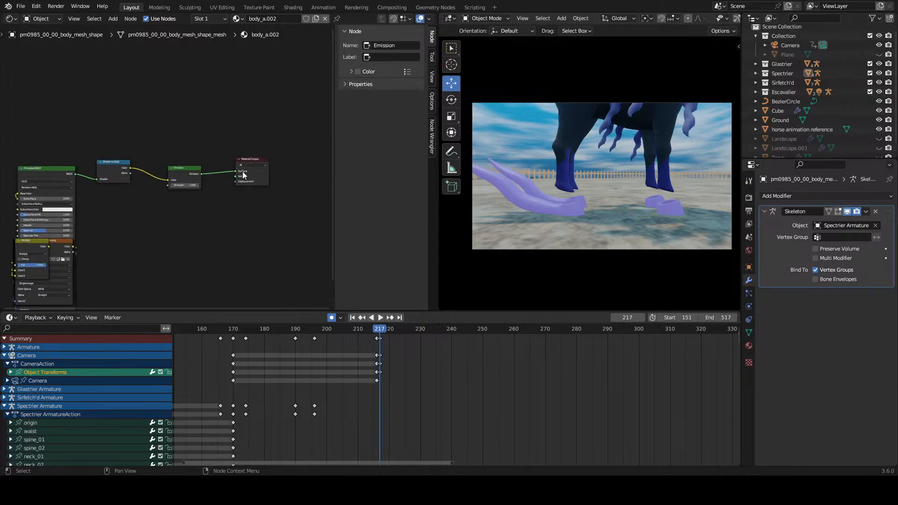
pyautogui.click(241, 174)
pyautogui.keyDown('ctrl'); pyautogui.keyDown('shift'); pyautogui.click(225, 184); pyautogui.keyUp('shift'); pyautogui.keyUp('ctrl')
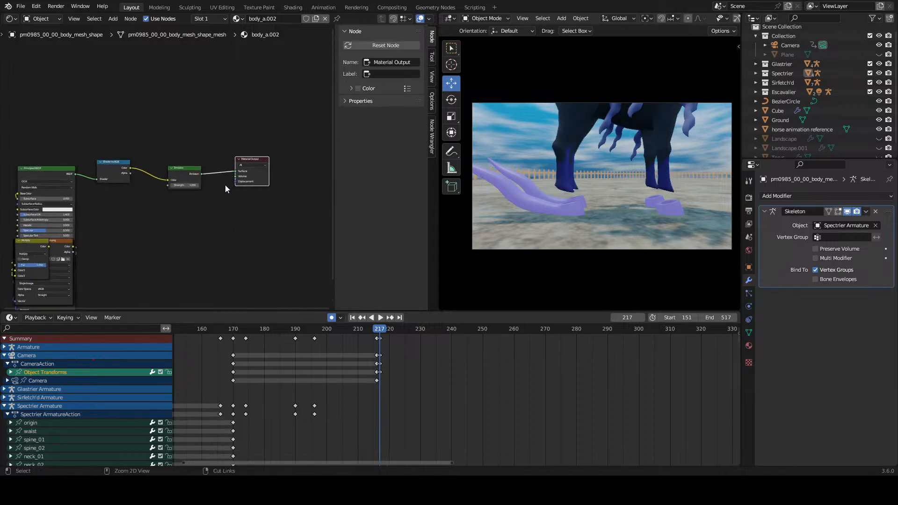
pyautogui.hotkey('ctrl', 'z')
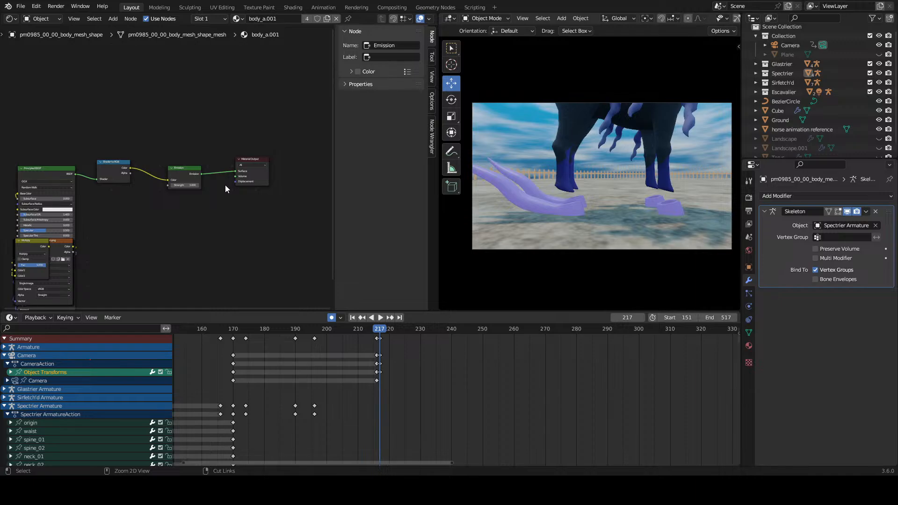
# Step: Display the nodes of the body_b_01.001 material in Slot 2
pyautogui.scroll(1, 223, 157)
pyautogui.moveTo(223, 152); pyautogui.dragTo(266, 151, button='middle')
pyautogui.click(238, 18)
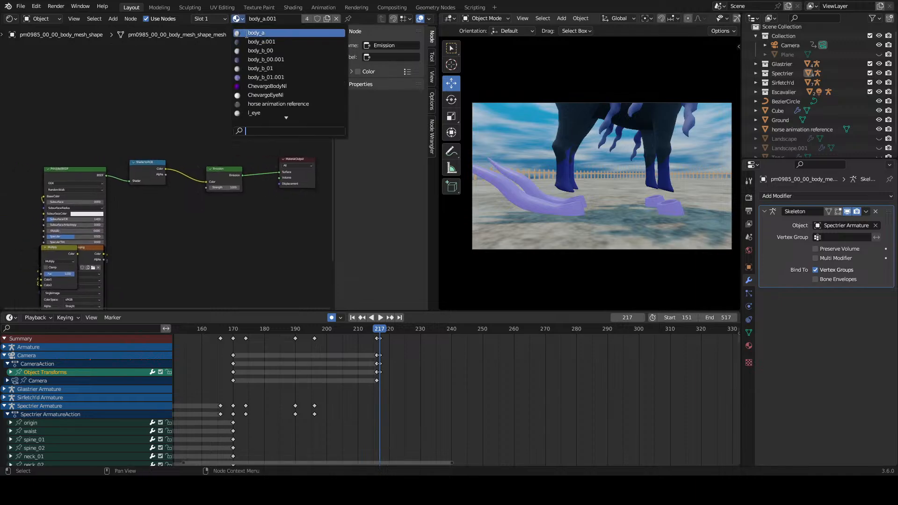
pyautogui.click(206, 18)
pyautogui.click(195, 49)
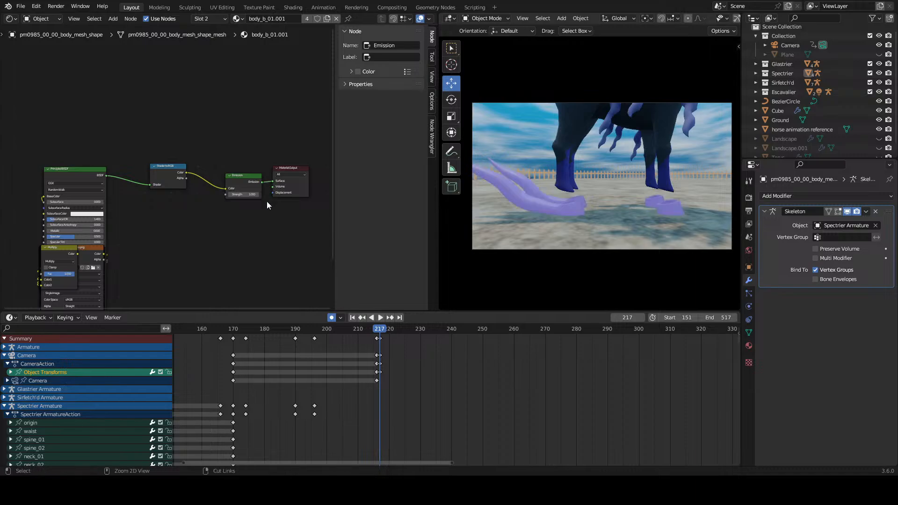
# Step: Move the Material Output node farther from the Emission node to make room in the body_b_01.001 material
pyautogui.scroll(1, 267, 201)
pyautogui.moveTo(266, 200); pyautogui.dragTo(181, 200, button='middle')
pyautogui.scroll(3, 187, 181)
pyautogui.moveTo(219, 168); pyautogui.dragTo(273, 155)
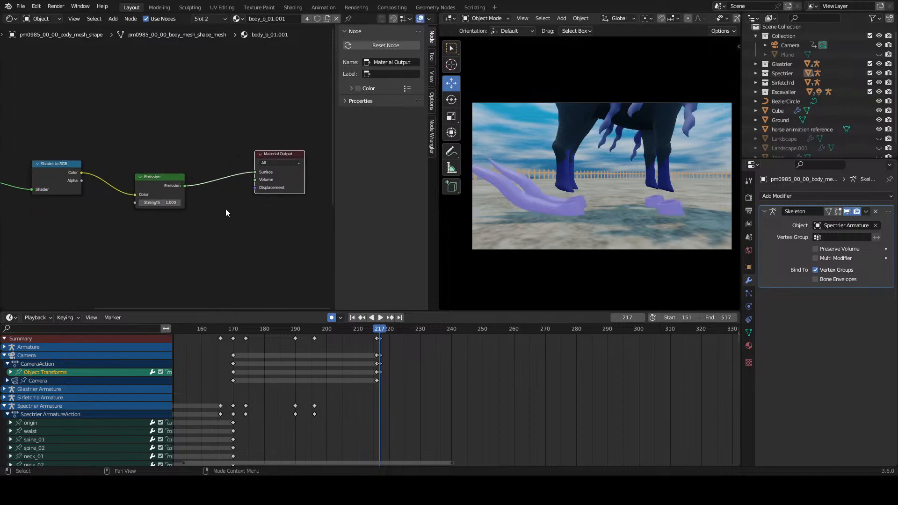
pyautogui.moveTo(134, 228); pyautogui.dragTo(236, 208, button='middle')
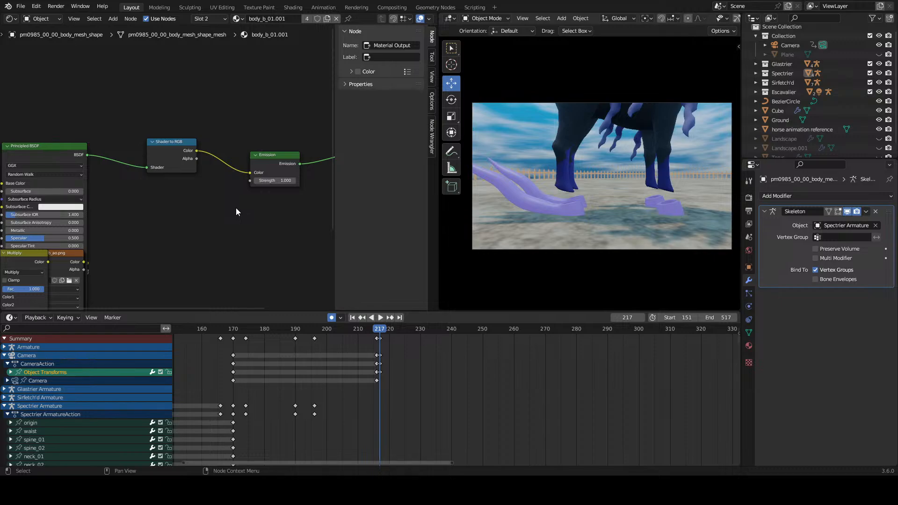
pyautogui.scroll(-2, 236, 212)
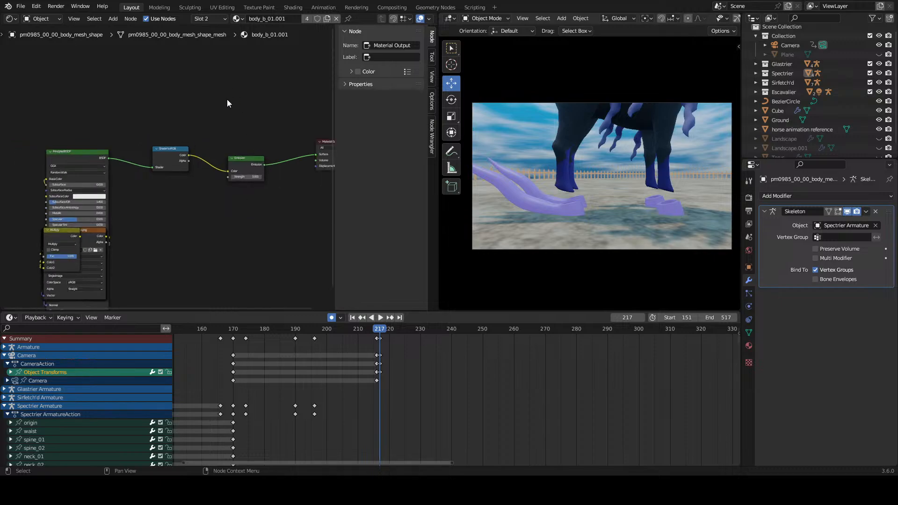
# Step: Add a Noise Texture node below the Shader to RGB and Emission nodes
pyautogui.hotkey('shift', 'a')
pyautogui.click(201, 226)
pyautogui.write('noise te')
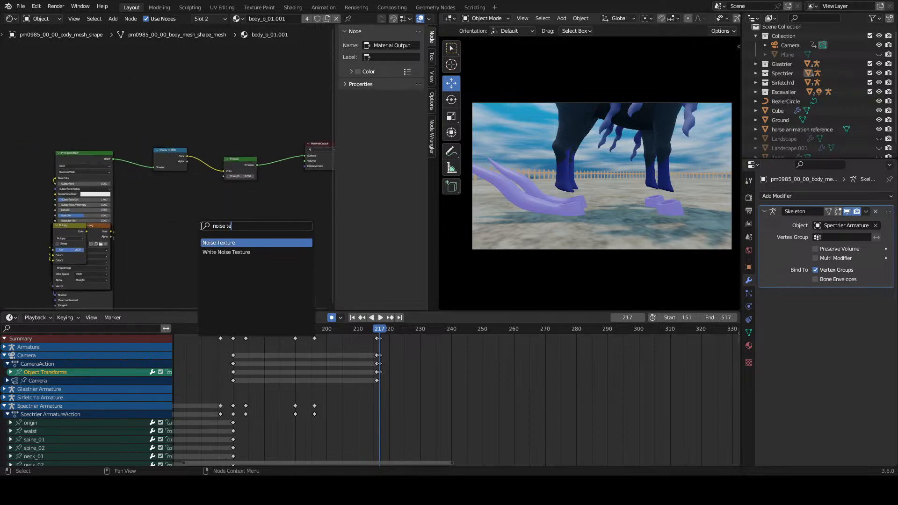
pyautogui.press('Return')
pyautogui.click(200, 223)
# Step: Space out the Emission and Material Output nodes, and feed the Noise Texture's Color into the Emission Color
pyautogui.scroll(-5, 191, 192)
pyautogui.scroll(4, 177, 182)
pyautogui.moveTo(245, 182); pyautogui.dragTo(217, 196, button='middle')
pyautogui.moveTo(312, 114); pyautogui.dragTo(129, 192)
pyautogui.click(49, 140)
pyautogui.moveTo(179, 190); pyautogui.dragTo(130, 194, button='middle')
pyautogui.moveTo(252, 142); pyautogui.dragTo(216, 191)
pyautogui.moveTo(105, 228)
pyautogui.mouseDown()
pyautogui.moveTo(134, 147)
pyautogui.moveTo(206, 202)
pyautogui.mouseUp()
pyautogui.scroll(1, 148, 161)
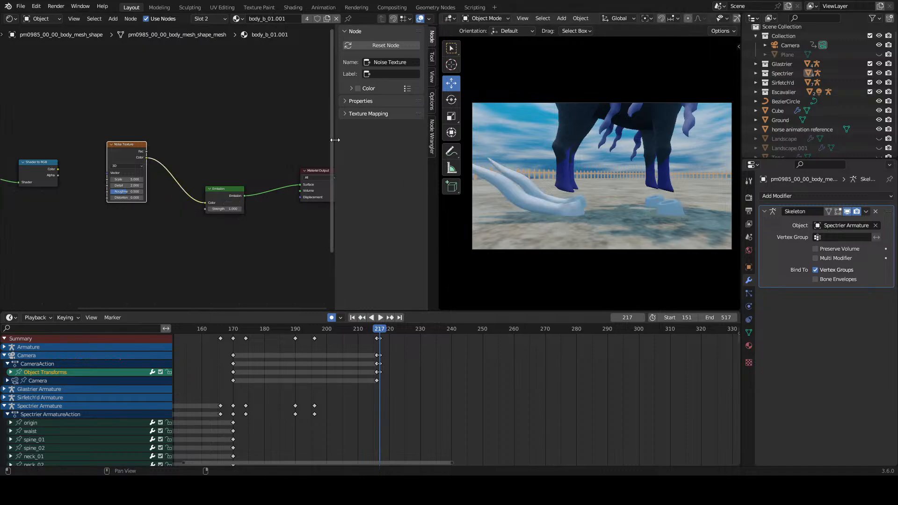
# Step: Examine the hooves from the front of the horse, and undo the Noise Texture's connection to the Emission node
pyautogui.moveTo(551, 148); pyautogui.dragTo(549, 167, button='middle')
pyautogui.scroll(3, 560, 164)
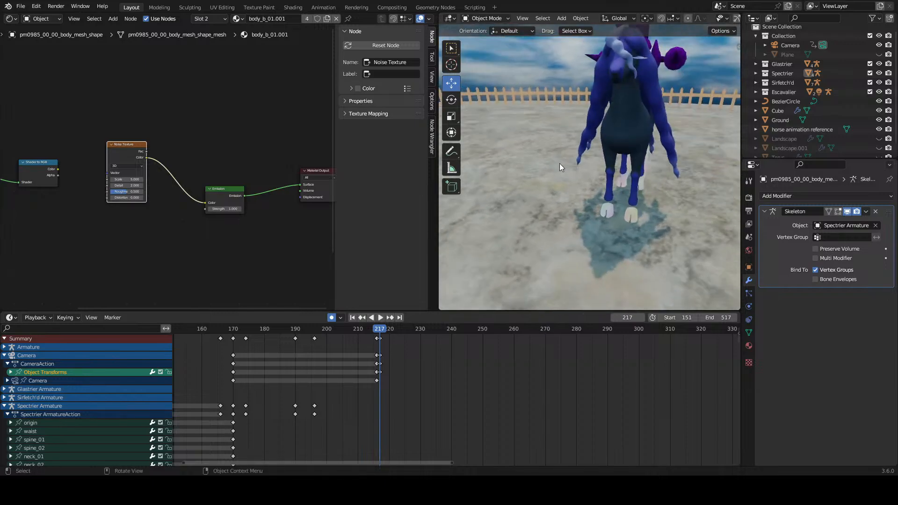
pyautogui.hotkey('ctrl', 'z')
pyautogui.hotkey('ctrl', 'z')
pyautogui.hotkey('ctrl', 'z')
pyautogui.hotkey('ctrl', 'z')
pyautogui.hotkey('ctrl', 'z')
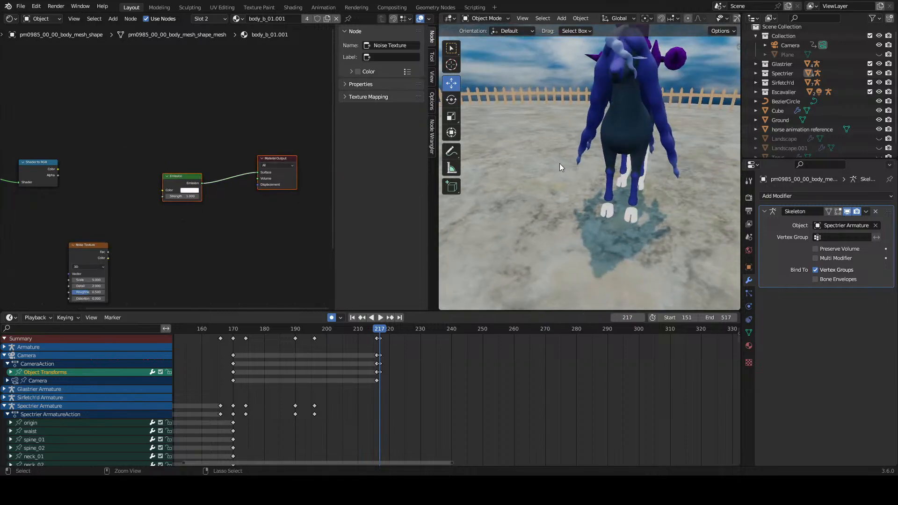
pyautogui.hotkey('ctrl', 'z')
# Step: Examine the horse from the side and return the viewport to the active camera
pyautogui.moveTo(560, 164); pyautogui.dragTo(516, 24, button='middle')
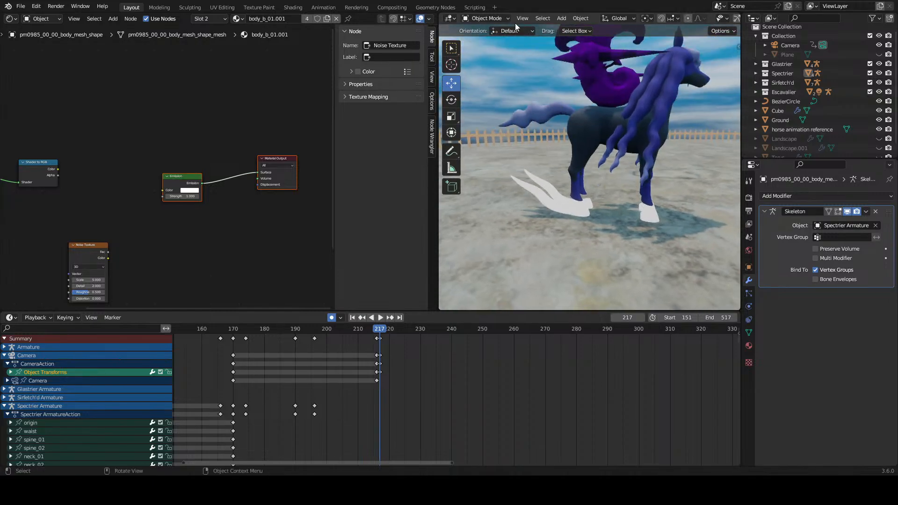
pyautogui.click(523, 18)
pyautogui.moveTo(568, 124)
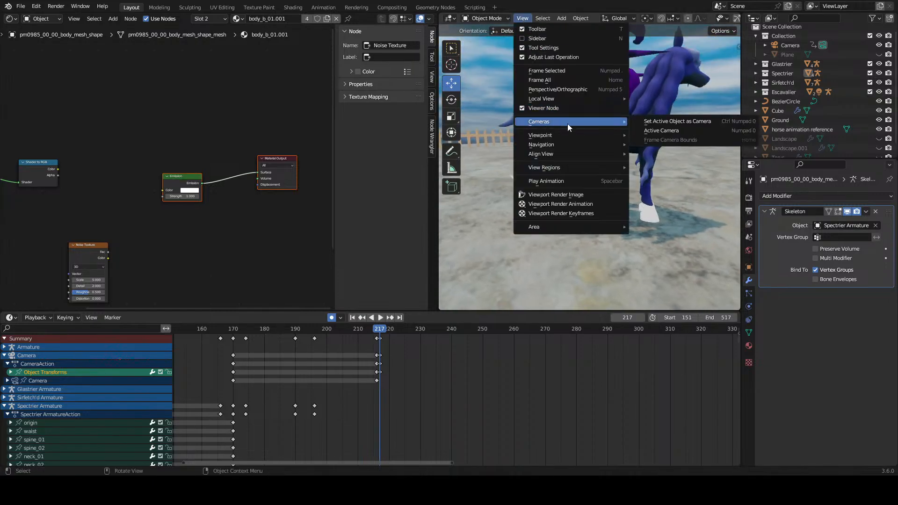
pyautogui.click(664, 134)
# Step: Insert a Mix Shader node between the Emission and Material Output nodes
pyautogui.moveTo(181, 237); pyautogui.dragTo(228, 234, button='middle')
pyautogui.click(211, 235)
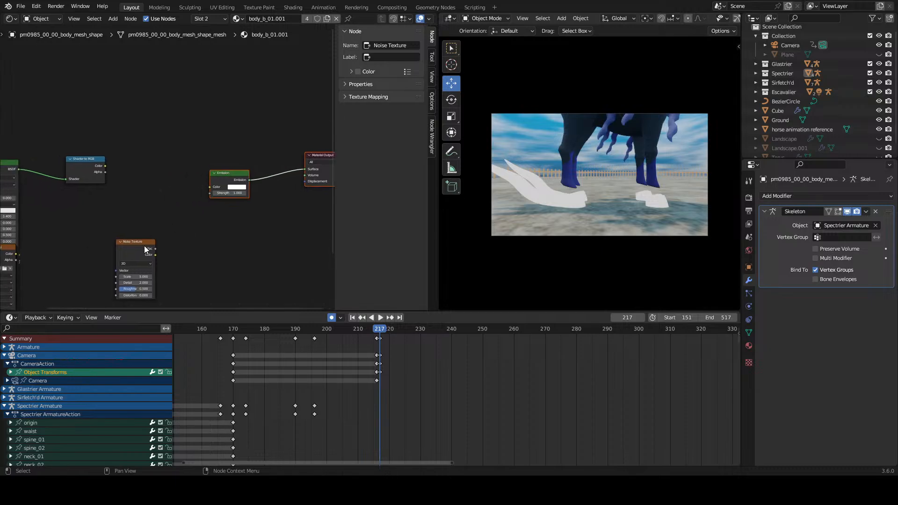
pyautogui.click(153, 249)
pyautogui.click(189, 233)
pyautogui.hotkey('shift', 'a')
pyautogui.write('smix shader')
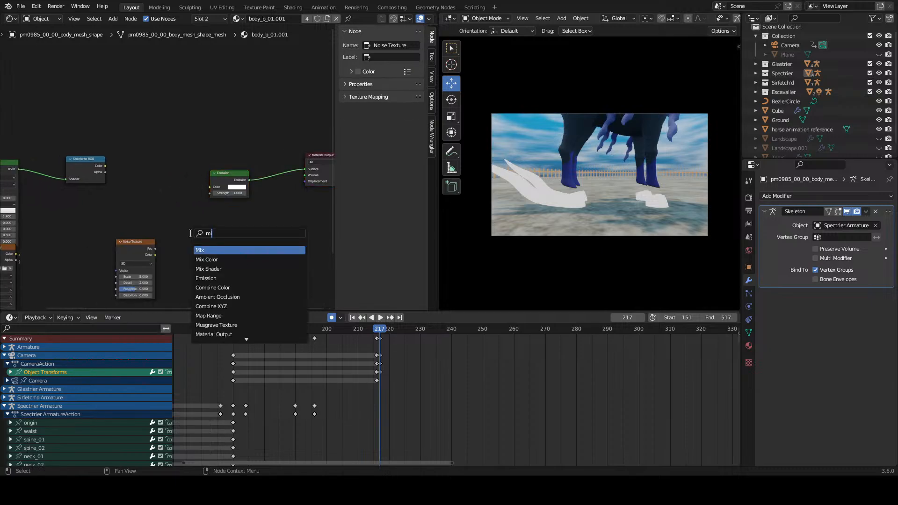
pyautogui.press('Return')
pyautogui.click(271, 166)
pyautogui.moveTo(272, 176); pyautogui.dragTo(217, 192, button='middle')
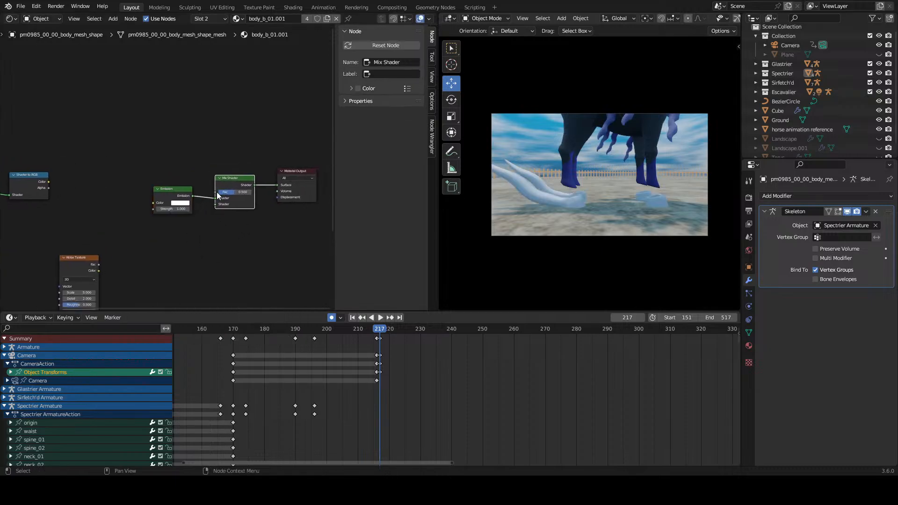
# Step: Move the Emission node away from the Mix Shader and add a Transparent BSDF node below it
pyautogui.scroll(3, 182, 192)
pyautogui.moveTo(167, 197); pyautogui.dragTo(144, 208)
pyautogui.click(174, 251)
pyautogui.hotkey('shift', 'a')
pyautogui.write('transpa')
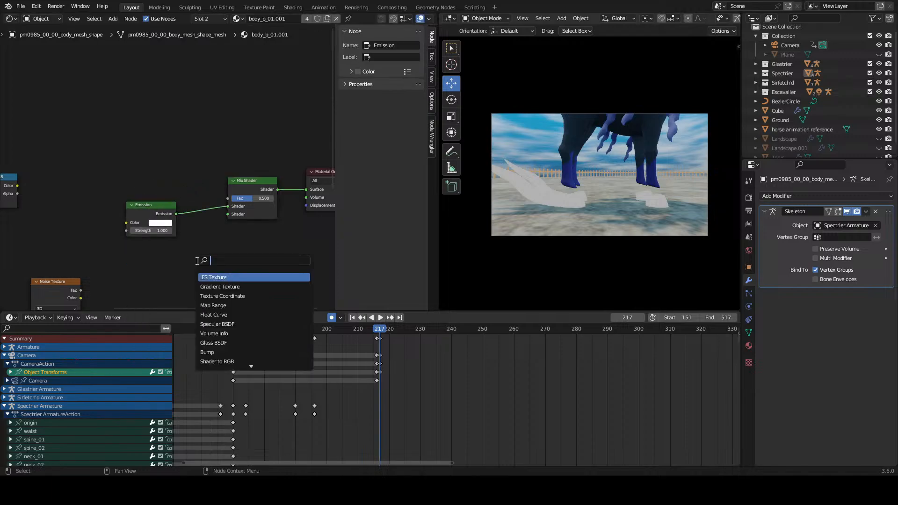
pyautogui.press('Return')
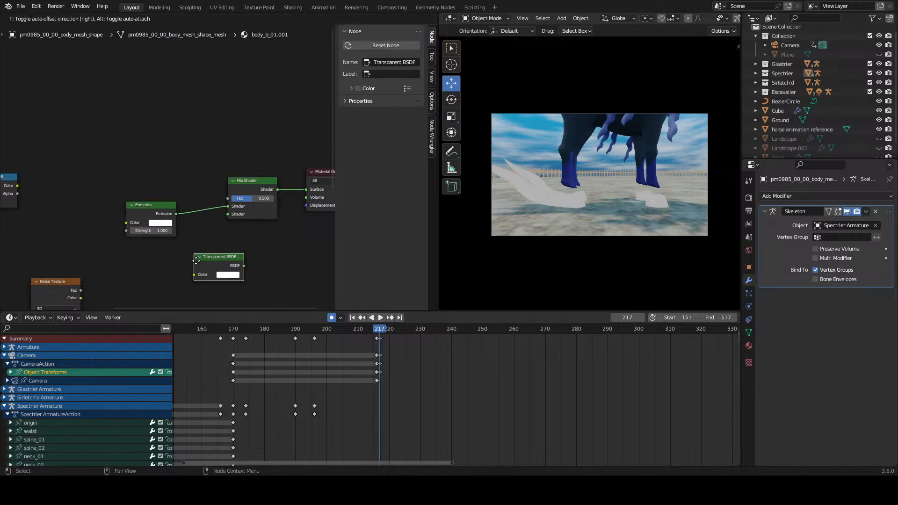
pyautogui.click(169, 261)
# Step: Set the body_b_01.001 material's blend mode to Alpha Blend and its shadow mode to None
pyautogui.click(749, 347)
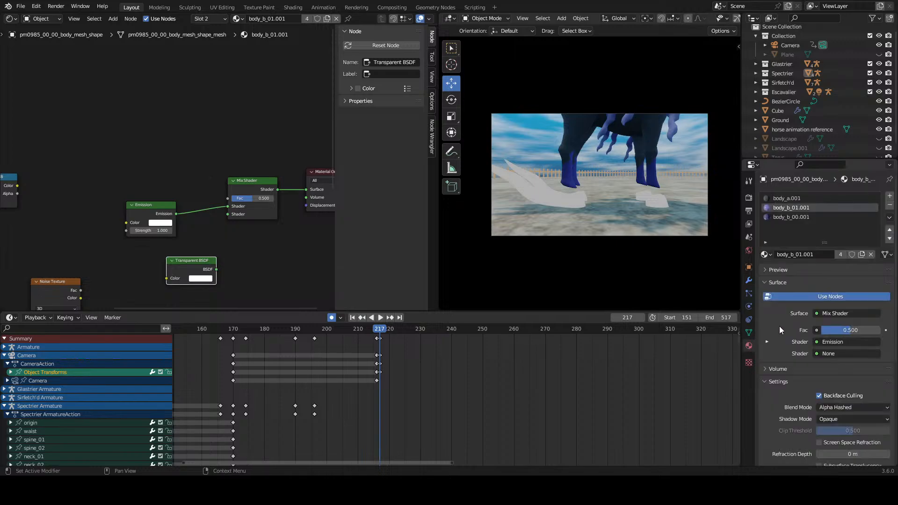
pyautogui.moveTo(186, 261); pyautogui.dragTo(160, 259)
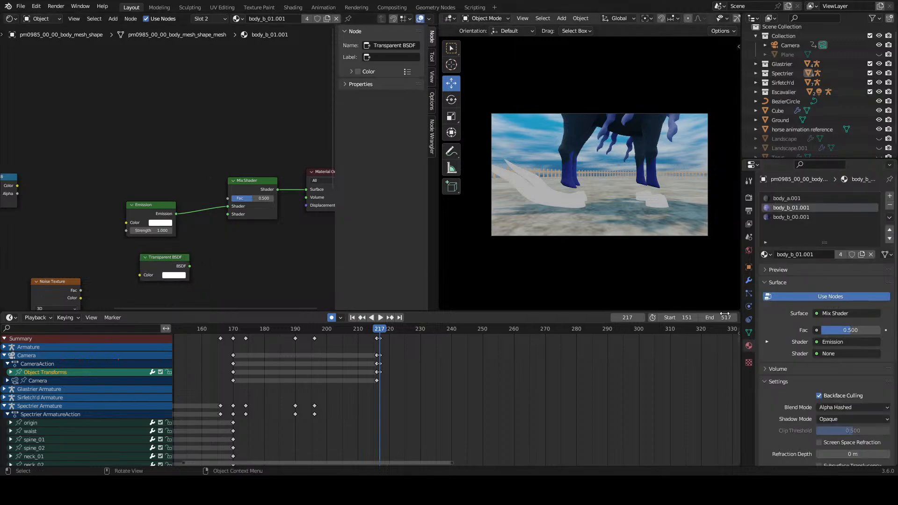
pyautogui.scroll(-7, 797, 377)
pyautogui.scroll(1, 813, 336)
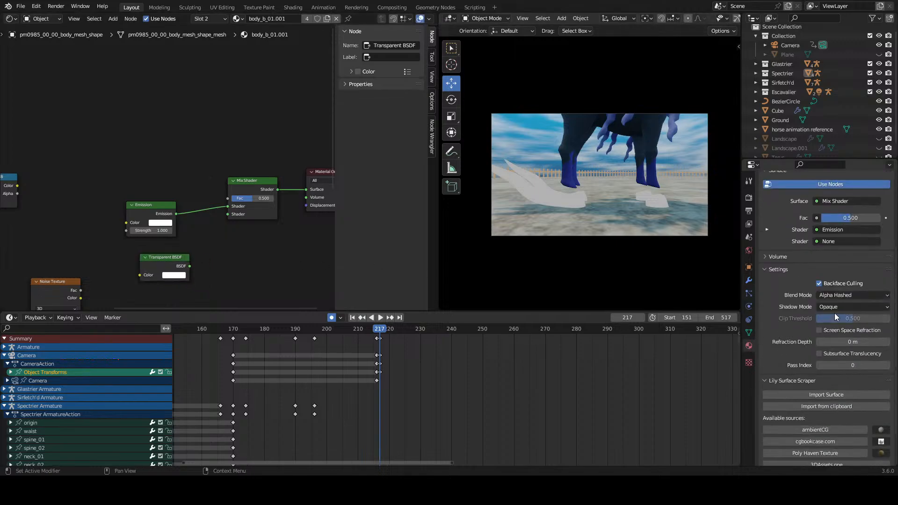
pyautogui.click(838, 295)
pyautogui.click(838, 336)
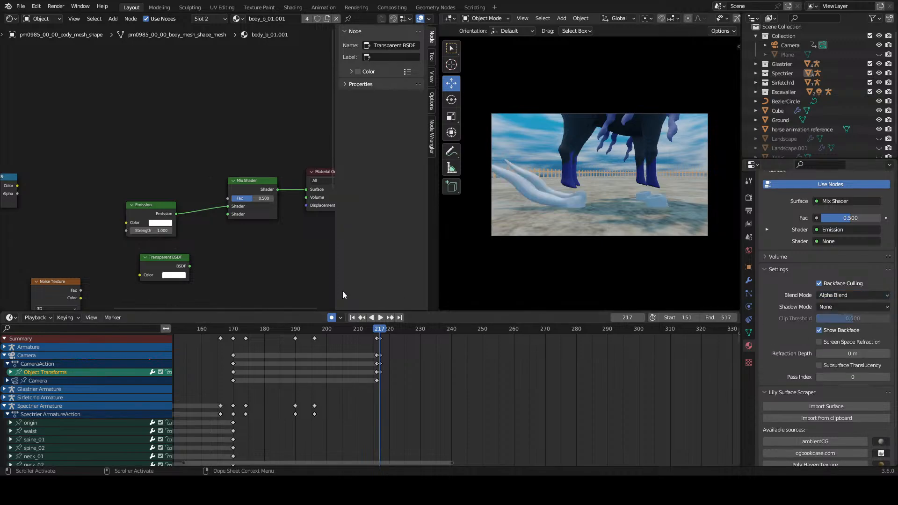
# Step: Connect the Transparent BSDF to the Mix Shader's second shader input
pyautogui.moveTo(190, 265); pyautogui.dragTo(228, 214)
pyautogui.scroll(-5, 169, 173)
pyautogui.moveTo(103, 190); pyautogui.dragTo(175, 206, button='middle')
# Step: Move the Shader to RGB node aside and space out the shader output nodes so the Noise Texture sits beside the Emission node
pyautogui.click(114, 189)
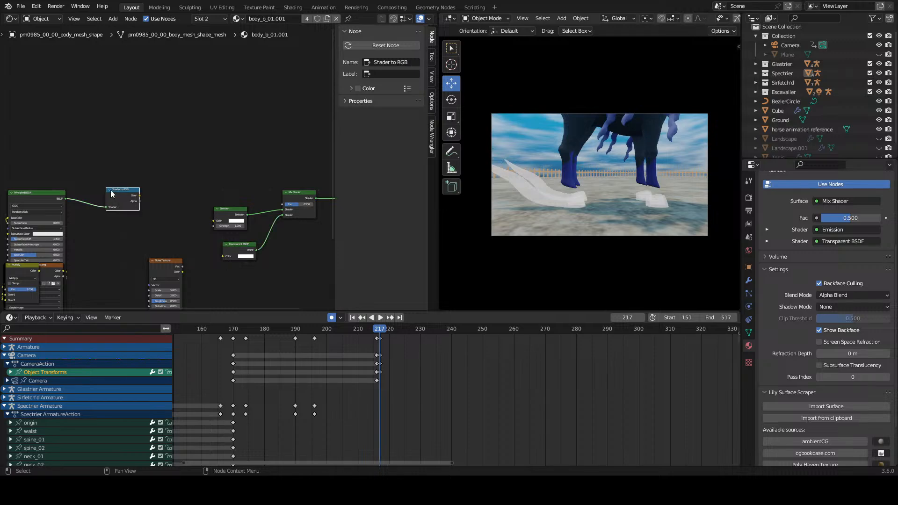
pyautogui.moveTo(113, 191); pyautogui.dragTo(182, 199, button='middle')
pyautogui.moveTo(71, 169); pyautogui.dragTo(196, 244)
pyautogui.moveTo(113, 211)
pyautogui.mouseDown()
pyautogui.moveTo(62, 166)
pyautogui.moveTo(98, 205)
pyautogui.mouseUp()
pyautogui.click(224, 184)
pyautogui.moveTo(266, 180); pyautogui.dragTo(141, 169, button='middle')
pyautogui.moveTo(318, 176); pyautogui.dragTo(181, 269)
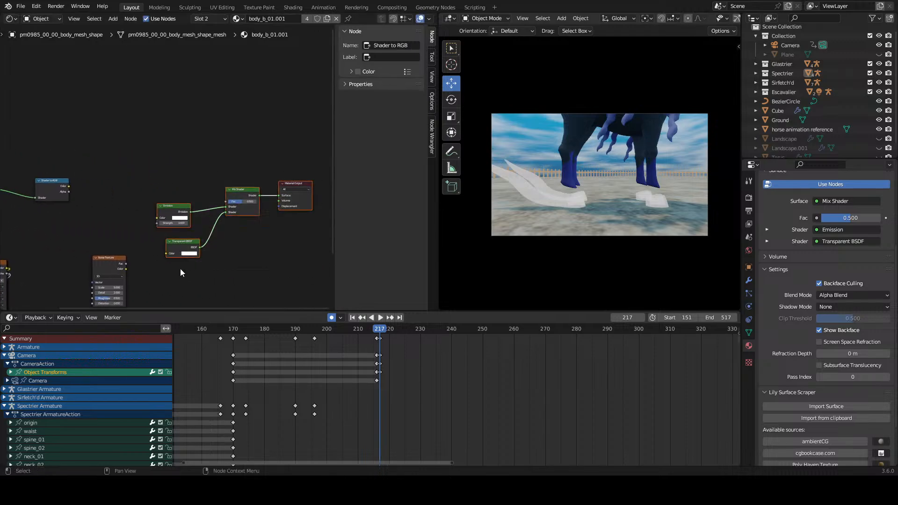
pyautogui.moveTo(171, 207); pyautogui.dragTo(226, 201)
pyautogui.moveTo(115, 257); pyautogui.dragTo(137, 205)
pyautogui.scroll(1, 177, 231)
pyautogui.scroll(3, 176, 233)
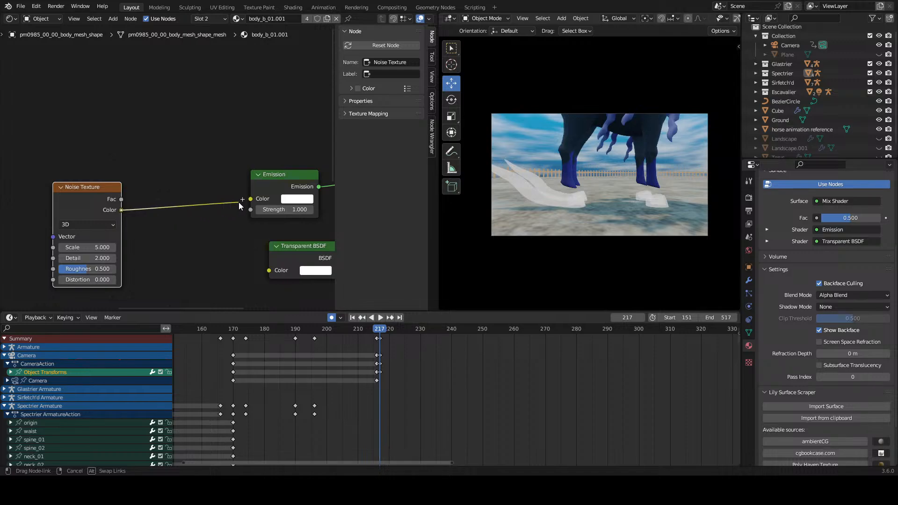
# Step: Add a Color Ramp node above the Emission node and connect its color output to the Mix Shader's factor
pyautogui.moveTo(178, 209); pyautogui.dragTo(98, 130)
pyautogui.scroll(-5, 158, 111)
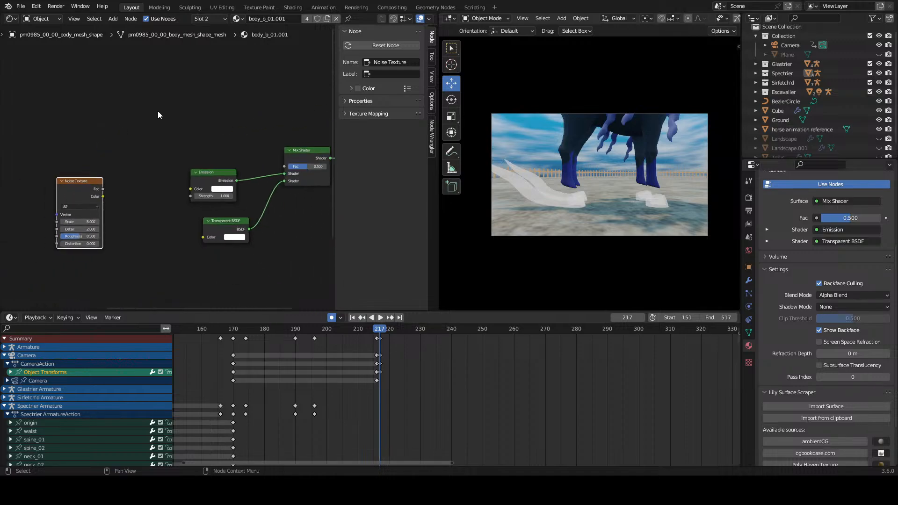
pyautogui.click(164, 121)
pyautogui.hotkey('shift', 'a')
pyautogui.write('color rma')
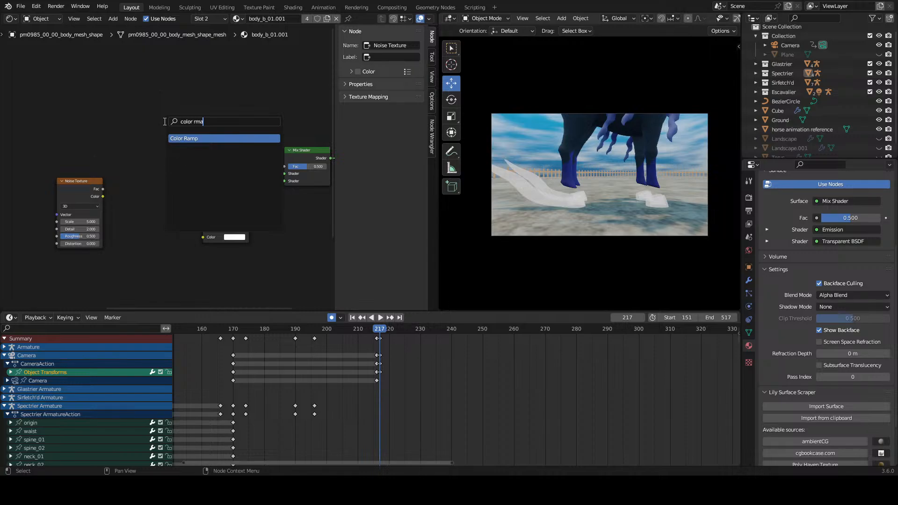
pyautogui.press('Return')
pyautogui.click(136, 91)
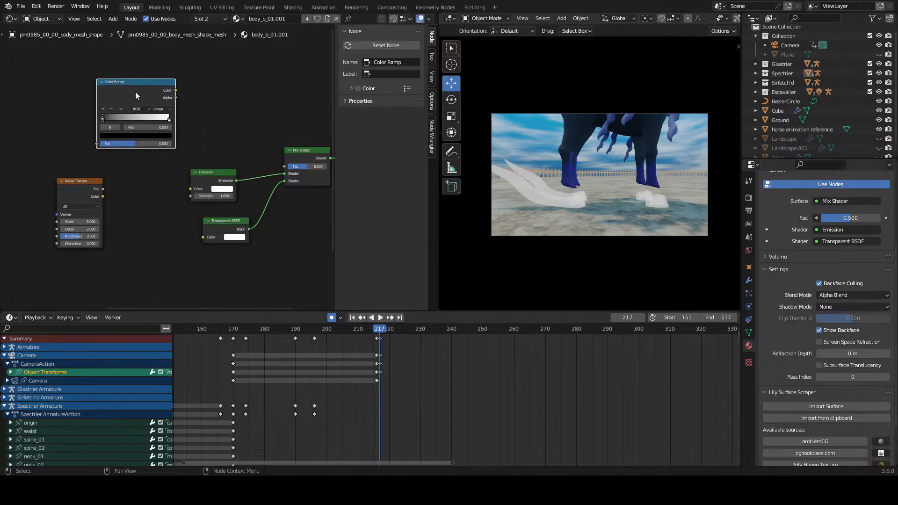
pyautogui.moveTo(175, 89); pyautogui.dragTo(284, 167)
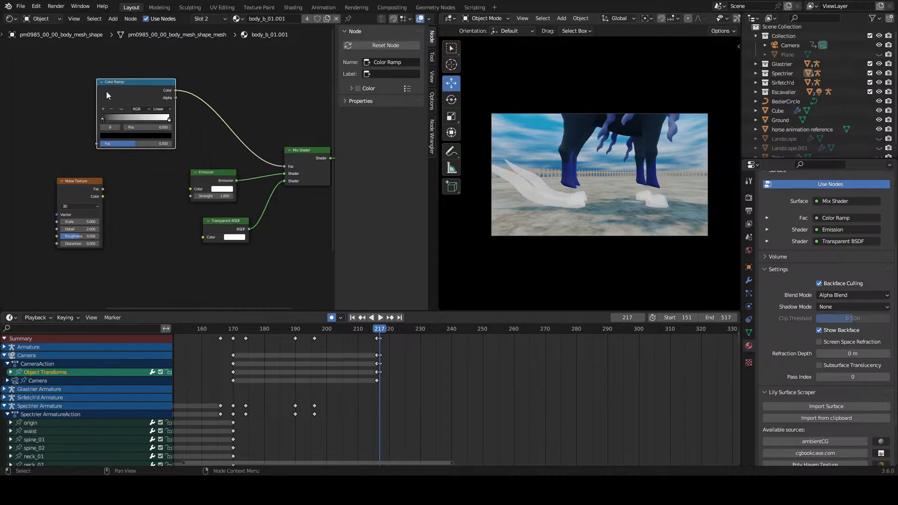
# Step: Connect the Noise Texture's color output to the Color Ramp's factor and place the two nodes side by side
pyautogui.moveTo(118, 91); pyautogui.dragTo(156, 97)
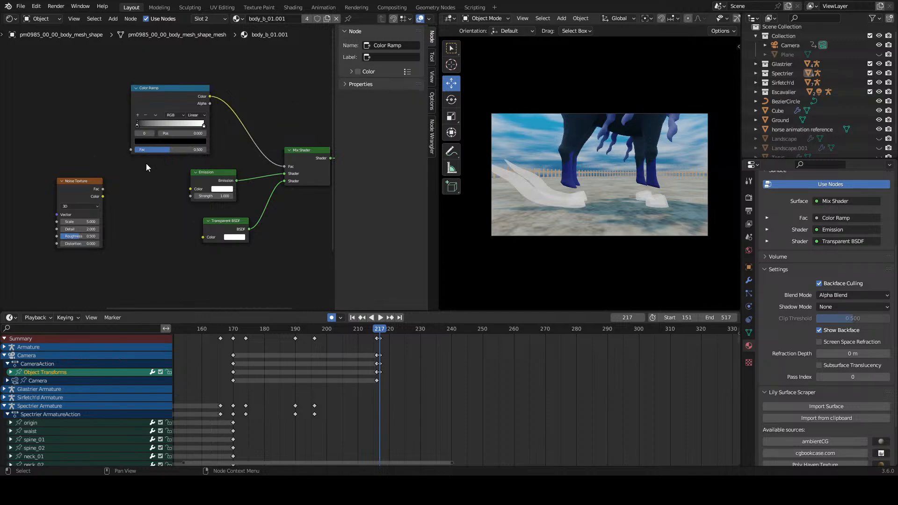
pyautogui.scroll(2, 146, 164)
pyautogui.moveTo(66, 160); pyautogui.dragTo(130, 186, button='middle')
pyautogui.scroll(3, 127, 192)
pyautogui.moveTo(114, 213); pyautogui.dragTo(174, 166)
pyautogui.moveTo(84, 176); pyautogui.dragTo(167, 174, button='middle')
pyautogui.moveTo(167, 174); pyautogui.dragTo(177, 134)
# Step: Move the Principled BSDF, its texture nodes and the Shader to RGB node together away from the Noise Texture
pyautogui.scroll(-4, 196, 154)
pyautogui.moveTo(48, 134); pyautogui.dragTo(170, 144, button='middle')
pyautogui.click(170, 145)
pyautogui.scroll(-4, 167, 178)
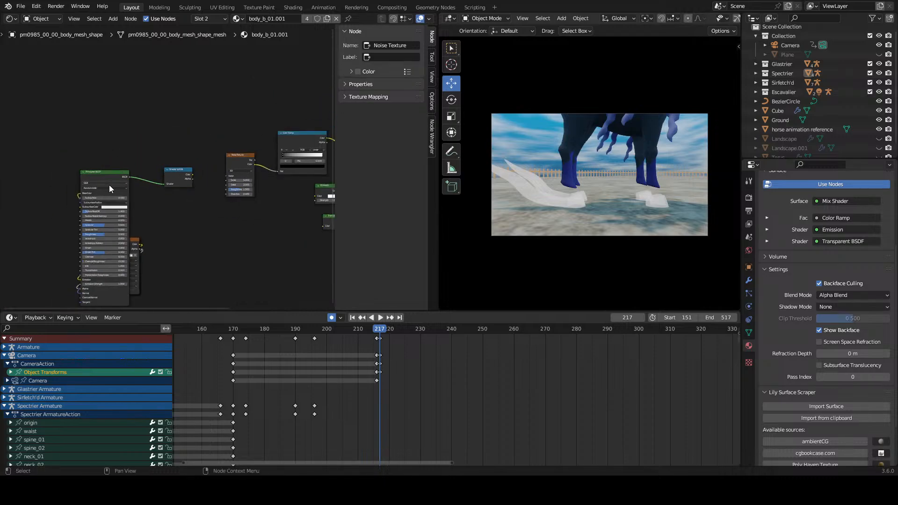
pyautogui.moveTo(85, 125); pyautogui.dragTo(201, 253)
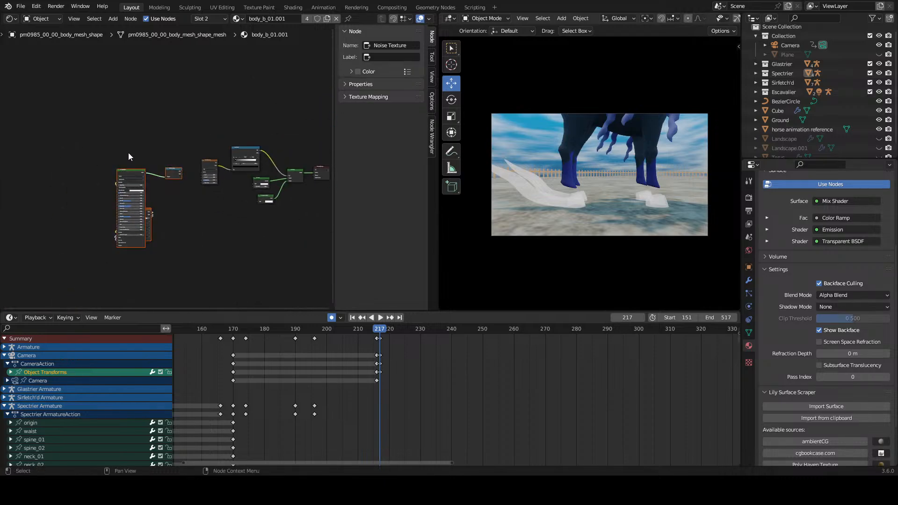
pyautogui.moveTo(133, 172); pyautogui.dragTo(45, 143)
pyautogui.click(161, 170)
# Step: Move the Noise Texture node farther away from the Color Ramp to free up space between them
pyautogui.scroll(6, 168, 169)
pyautogui.scroll(5, 78, 198)
pyautogui.moveTo(222, 179); pyautogui.dragTo(153, 179, button='middle')
pyautogui.scroll(5, 136, 183)
pyautogui.moveTo(149, 168); pyautogui.dragTo(81, 148)
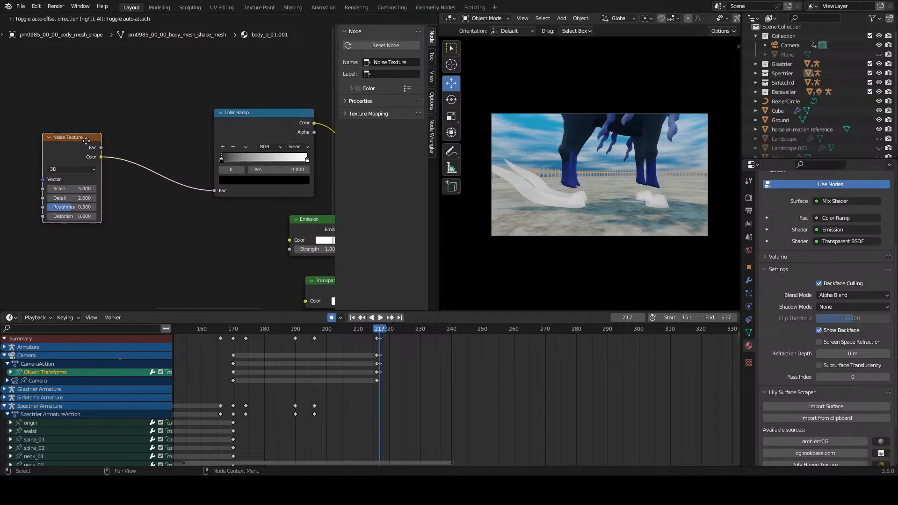
pyautogui.scroll(-3, 150, 202)
pyautogui.moveTo(152, 201); pyautogui.dragTo(148, 176, button='middle')
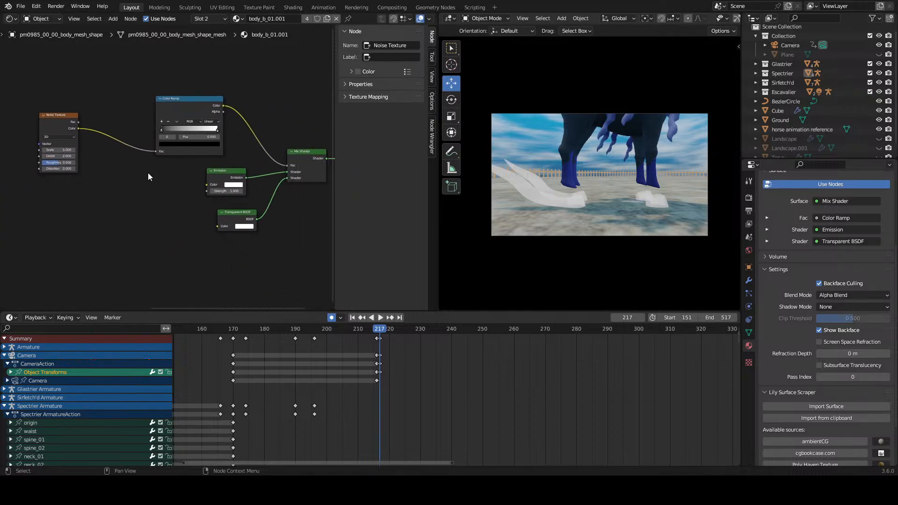
# Step: Duplicate the Color Ramp, place the copy beside the Emission node and connect its color output to the Emission color
pyautogui.click(178, 97)
pyautogui.hotkey('shift', 'd')
pyautogui.click(148, 220)
pyautogui.scroll(2, 148, 220)
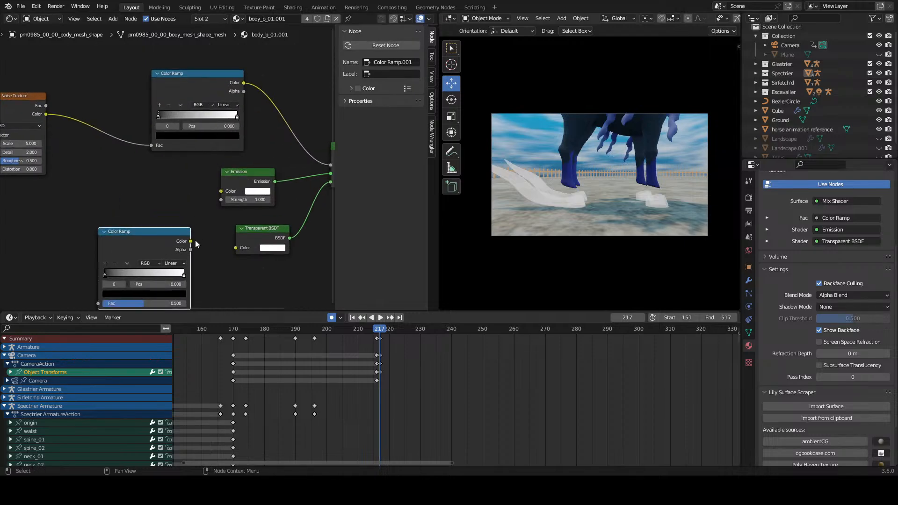
pyautogui.moveTo(191, 241); pyautogui.dragTo(220, 191)
pyautogui.moveTo(168, 226); pyautogui.dragTo(168, 200)
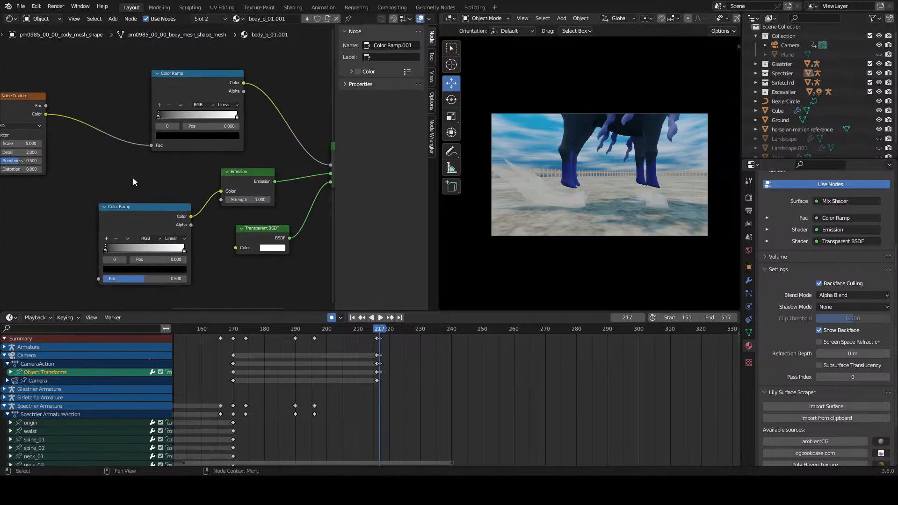
# Step: Reposition the Noise Texture node up and away from the two Color Ramps
pyautogui.moveTo(133, 178); pyautogui.dragTo(193, 191, button='middle')
pyautogui.scroll(2, 231, 187)
pyautogui.scroll(1, 150, 167)
pyautogui.scroll(-1, 175, 179)
pyautogui.scroll(-1, 155, 178)
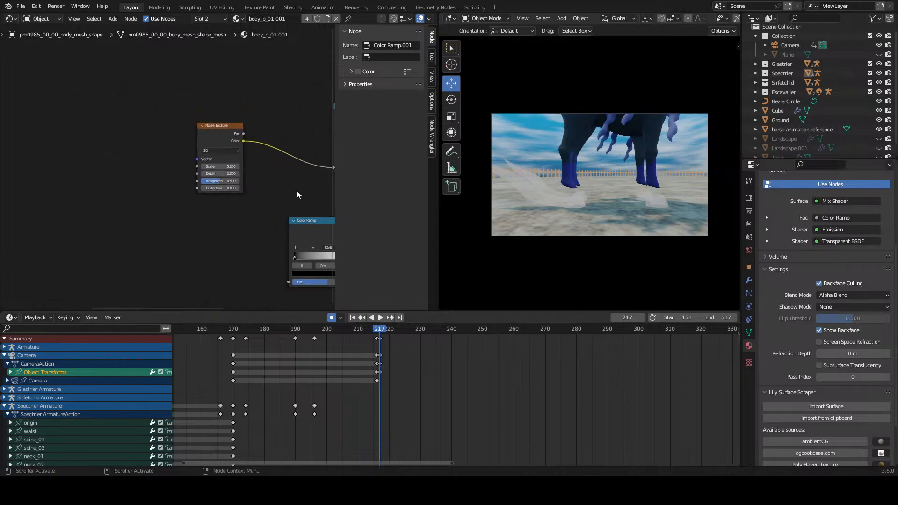
pyautogui.moveTo(269, 191); pyautogui.dragTo(205, 185, button='middle')
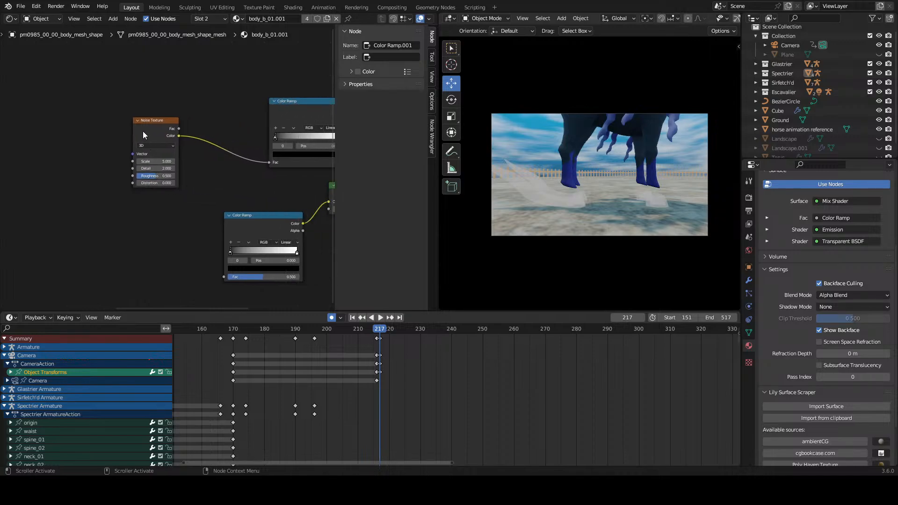
pyautogui.moveTo(142, 131); pyautogui.dragTo(114, 92)
pyautogui.click(134, 184)
pyautogui.hotkey('shift', 'a')
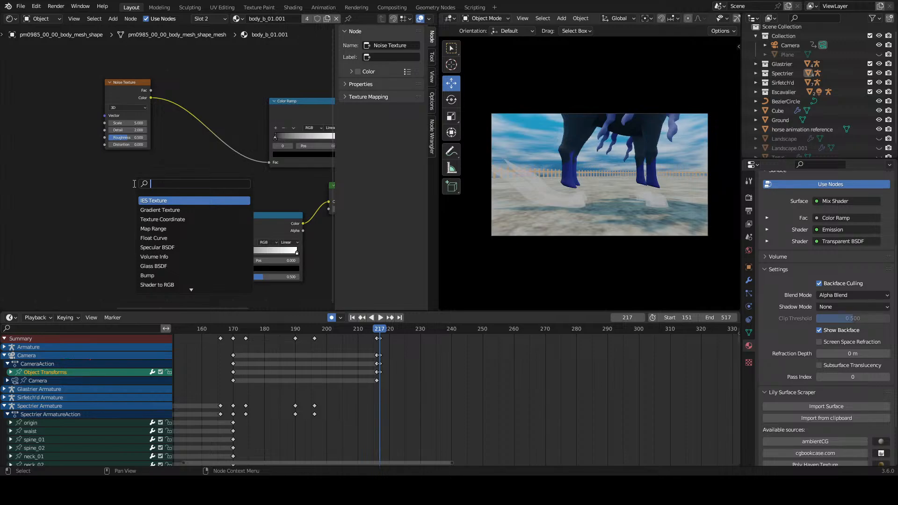
pyautogui.press('Escape')
# Step: Add Texture Coordinate and Mapping nodes feeding the Noise Texture's vector input
pyautogui.click(113, 83)
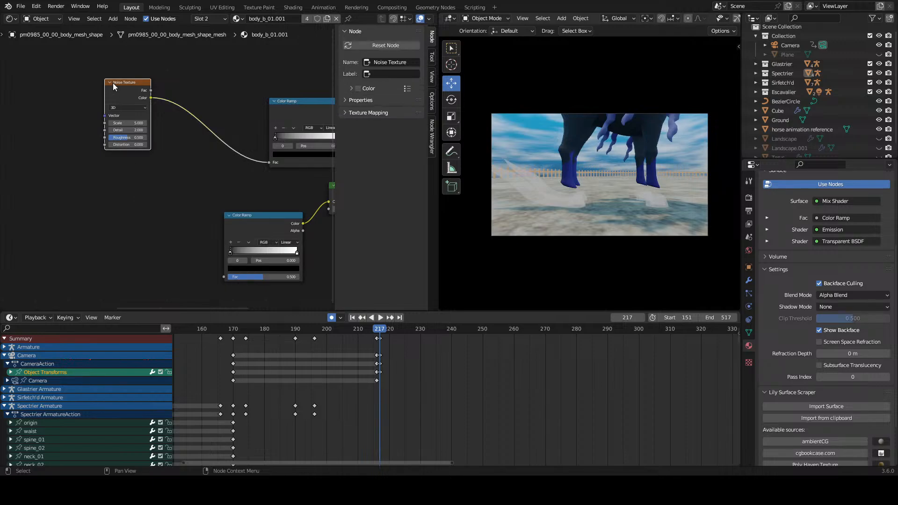
pyautogui.hotkey('ctrl', 't')
pyautogui.moveTo(133, 126); pyautogui.dragTo(193, 139, button='middle')
# Step: Zoom in on the hoof feelers and set the Mapping node's X scale to 10.4
pyautogui.scroll(2, 192, 140)
pyautogui.scroll(5, 678, 224)
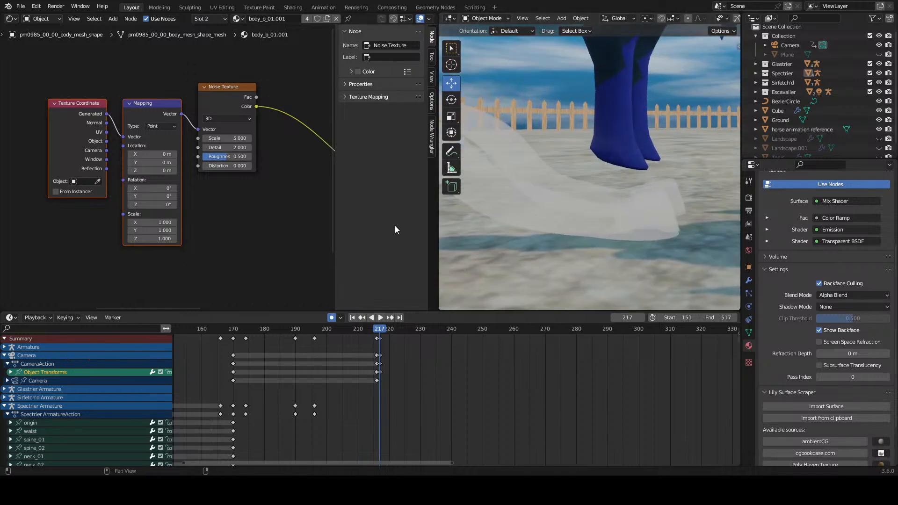
pyautogui.scroll(1, 161, 222)
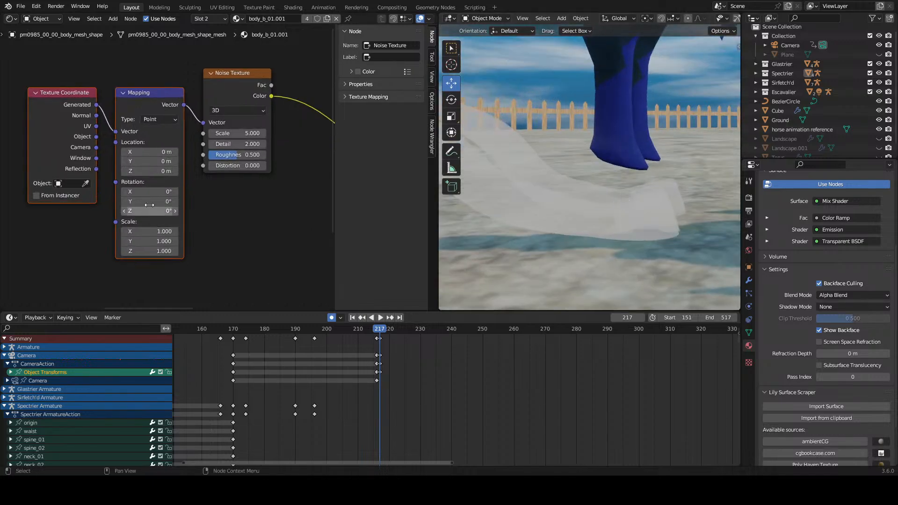
pyautogui.moveTo(143, 229); pyautogui.dragTo(171, 229)
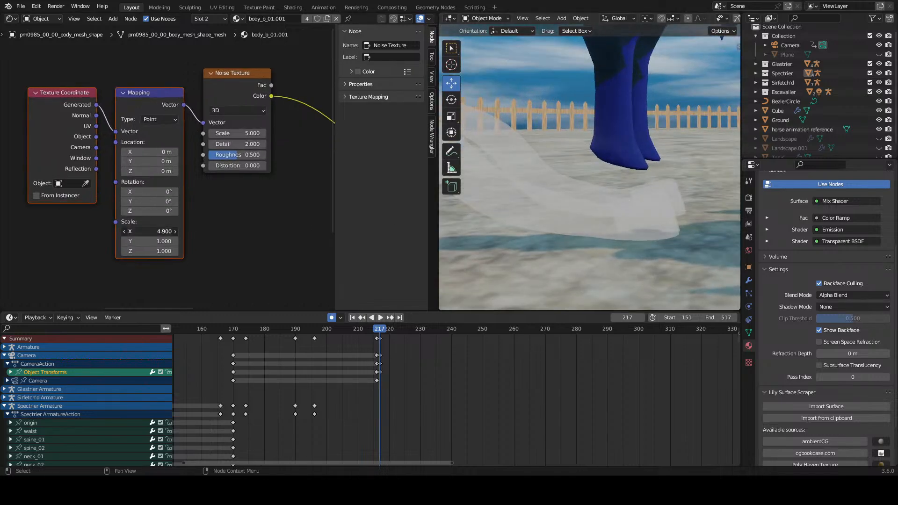
# Step: Reduce the Emission's Color Ramp to a single stop at position 0.436 and color it bright blue-violet
pyautogui.scroll(-5, 246, 233)
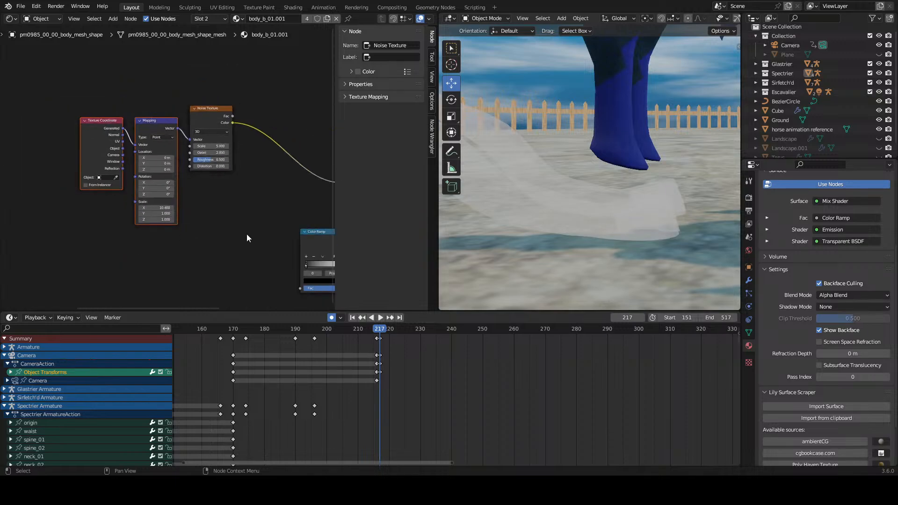
pyautogui.moveTo(323, 255); pyautogui.dragTo(181, 206, button='middle')
pyautogui.scroll(2, 181, 207)
pyautogui.click(155, 229)
pyautogui.moveTo(156, 228); pyautogui.dragTo(222, 228)
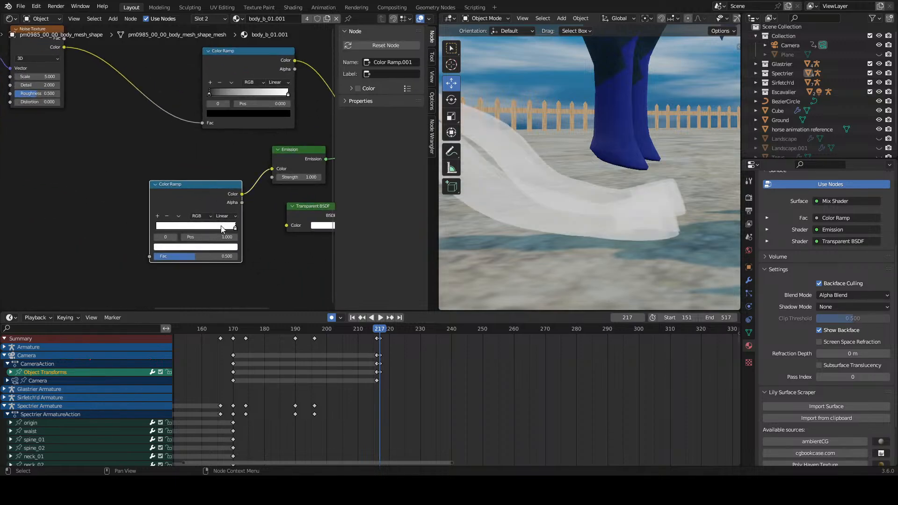
pyautogui.click(189, 246)
pyautogui.click(215, 163)
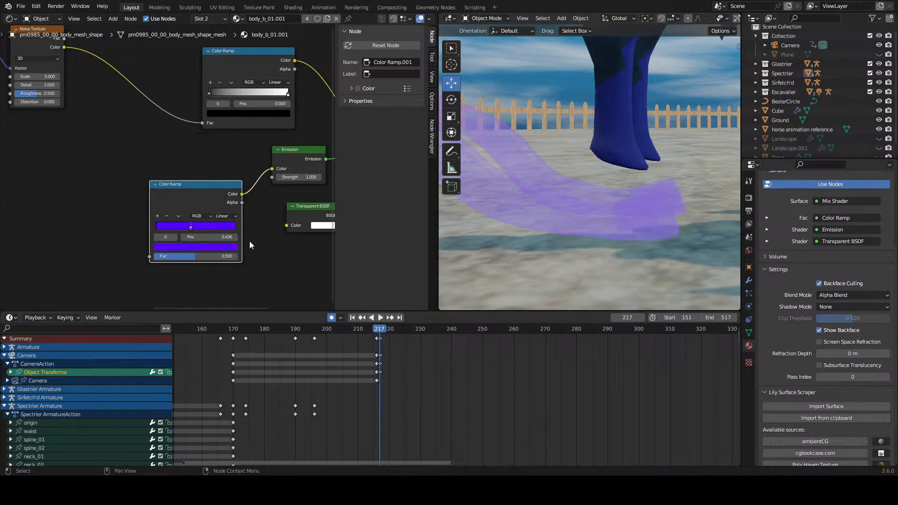
# Step: Add a second stop to the Emission's Color Ramp and darken its blue-violet color to a value of 0.141
pyautogui.click(157, 216)
pyautogui.click(200, 246)
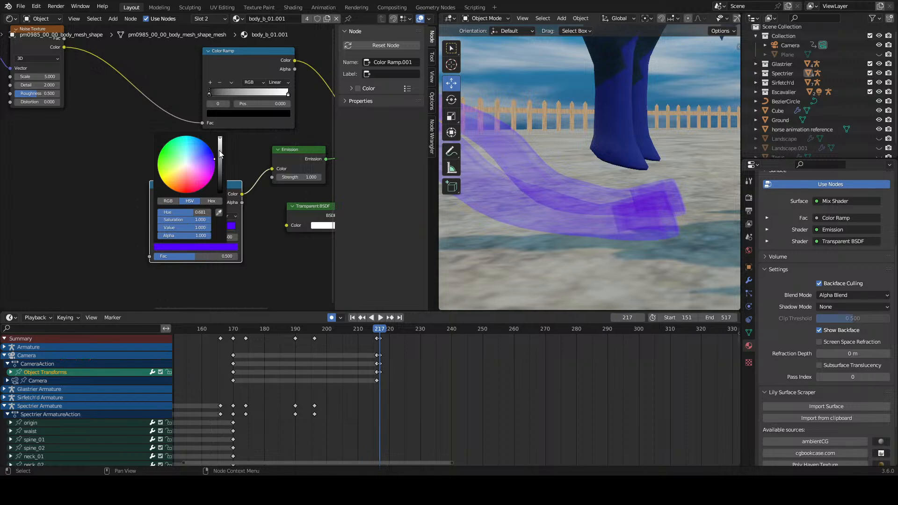
pyautogui.moveTo(220, 154)
pyautogui.mouseDown()
pyautogui.moveTo(220, 189)
pyautogui.moveTo(220, 170)
pyautogui.mouseUp()
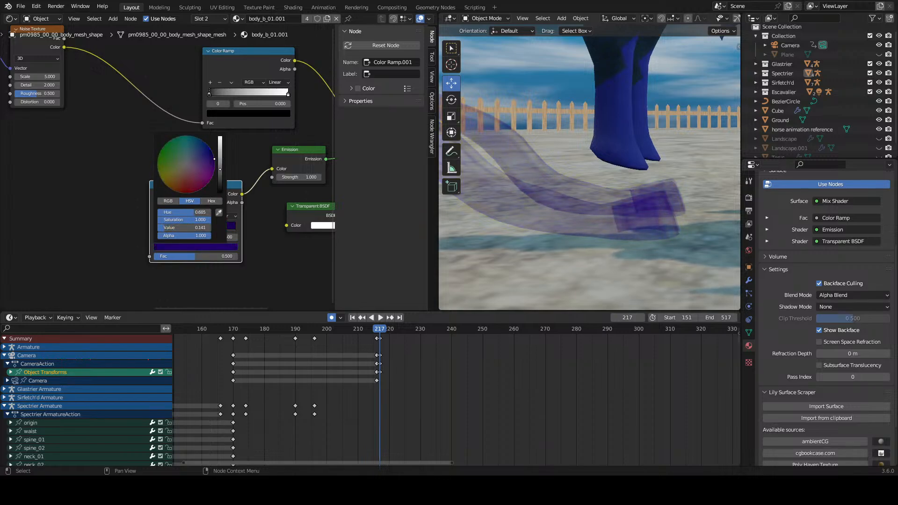
# Step: Try the Ease and Constant interpolations on the Emission's Color Ramp
pyautogui.click(226, 216)
pyautogui.click(229, 223)
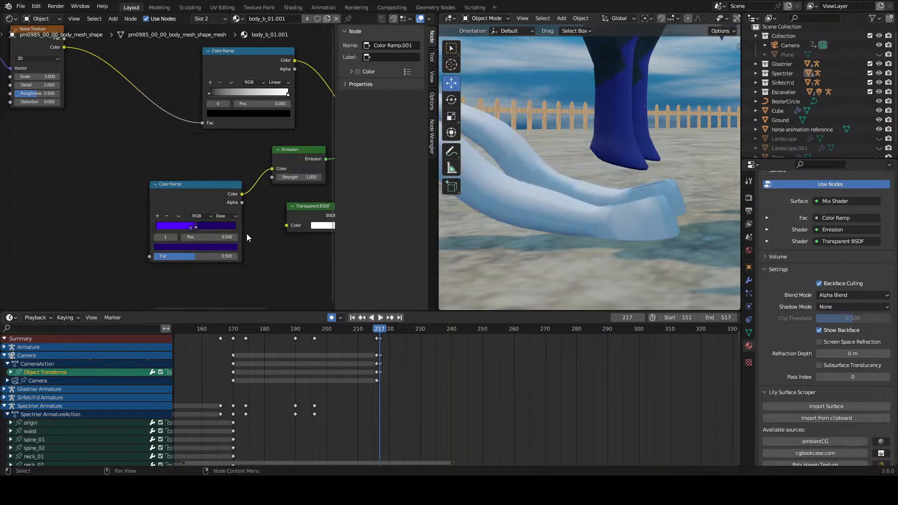
pyautogui.scroll(1, 246, 234)
pyautogui.click(236, 224)
pyautogui.click(240, 272)
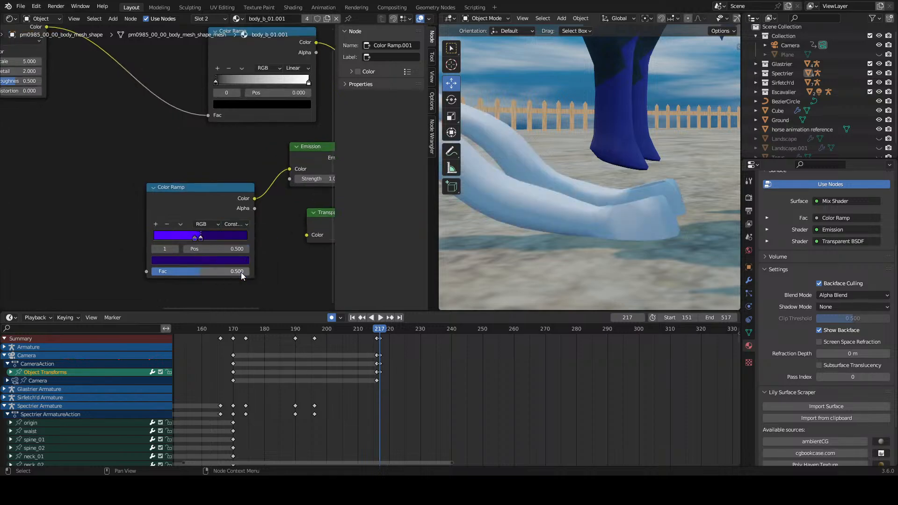
# Step: Set the Emission node's strength to 16.4
pyautogui.moveTo(279, 209); pyautogui.dragTo(243, 216, button='middle')
pyautogui.moveTo(276, 186); pyautogui.dragTo(323, 186)
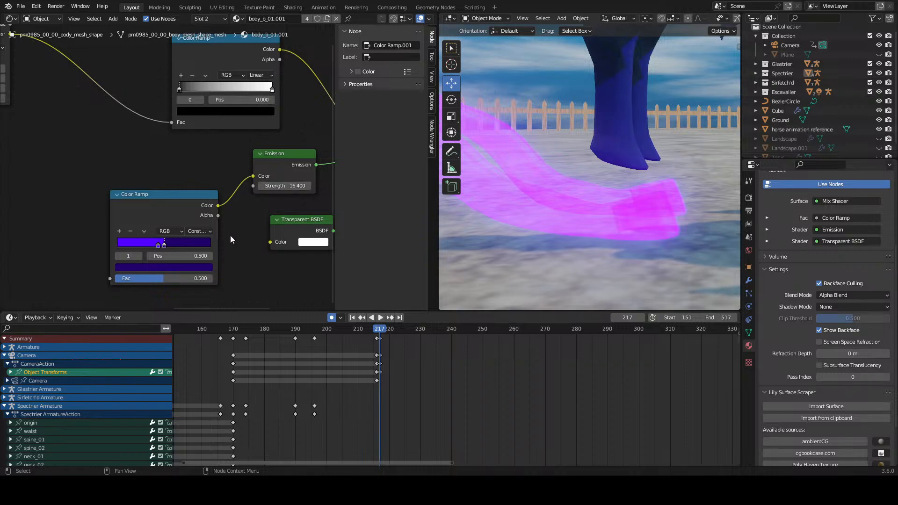
# Step: Try Linear and Ease interpolation on the Emission's Color Ramp and settle on B-Spline
pyautogui.scroll(1, 231, 238)
pyautogui.click(209, 206)
pyautogui.click(220, 240)
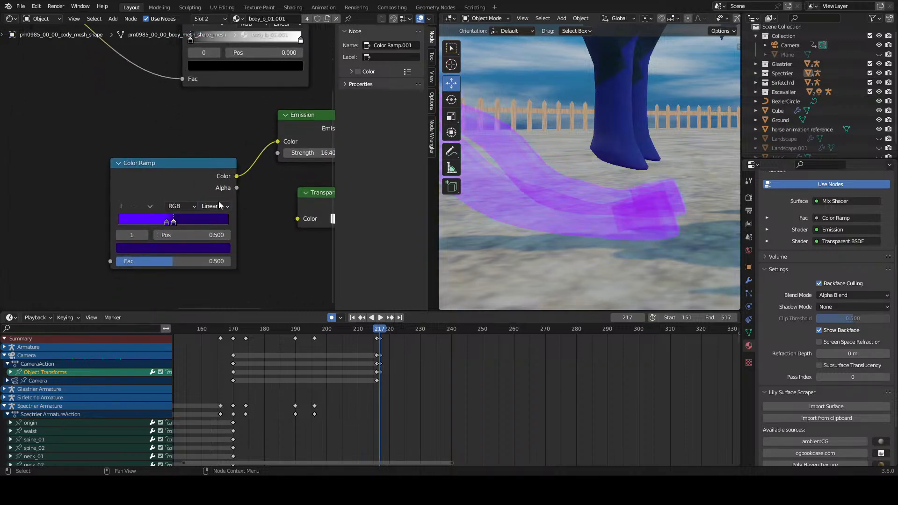
pyautogui.click(216, 206)
pyautogui.click(224, 218)
pyautogui.click(214, 209)
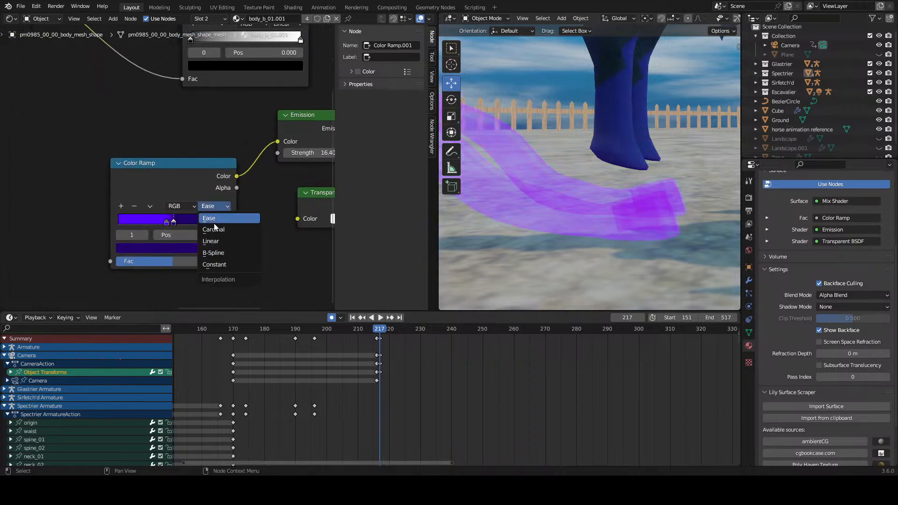
pyautogui.click(217, 251)
pyautogui.scroll(-1, 209, 230)
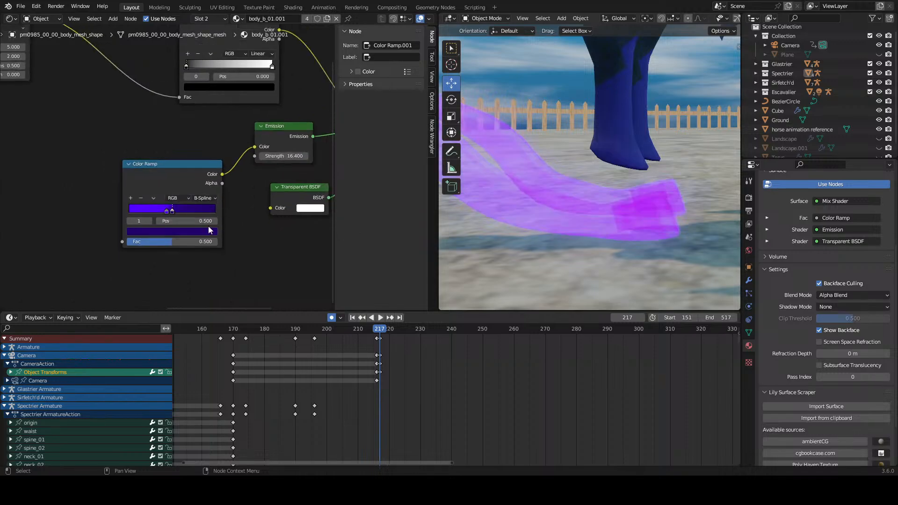
# Step: On the Color Ramp driving the transparency mix, move the black stop to position 0.177 and the white stop to 0.768
pyautogui.scroll(-2, 140, 160)
pyautogui.scroll(-4, 549, 173)
pyautogui.moveTo(136, 136); pyautogui.dragTo(255, 182, button='middle')
pyautogui.scroll(3, 241, 173)
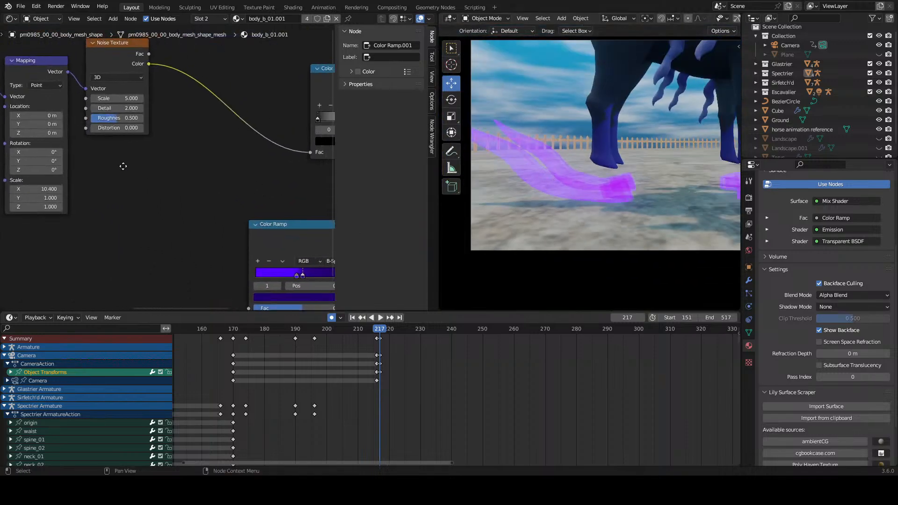
pyautogui.moveTo(122, 167); pyautogui.dragTo(1, 213, button='middle')
pyautogui.scroll(2, 456, 193)
pyautogui.moveTo(187, 166)
pyautogui.mouseDown()
pyautogui.moveTo(266, 168)
pyautogui.moveTo(203, 170)
pyautogui.mouseUp()
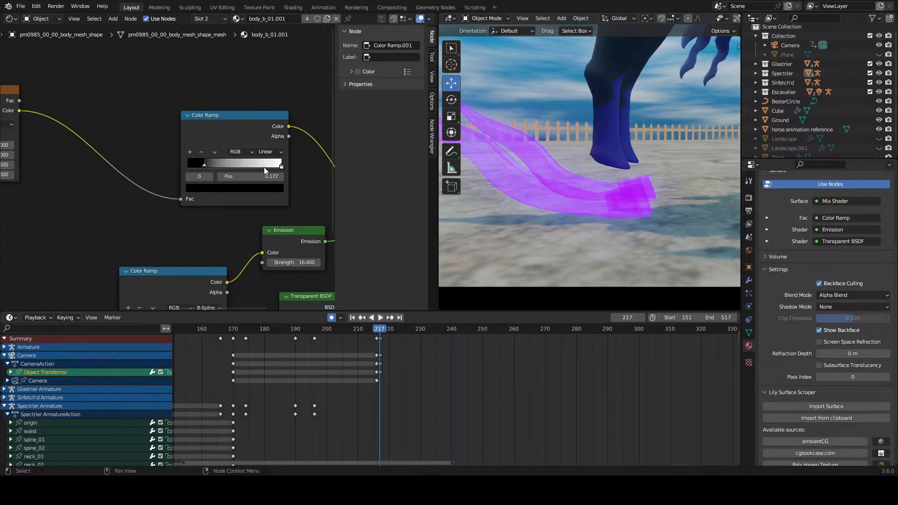
pyautogui.moveTo(264, 167)
pyautogui.mouseDown()
pyautogui.moveTo(221, 172)
pyautogui.moveTo(265, 173)
pyautogui.moveTo(228, 175)
pyautogui.moveTo(253, 181)
pyautogui.mouseUp()
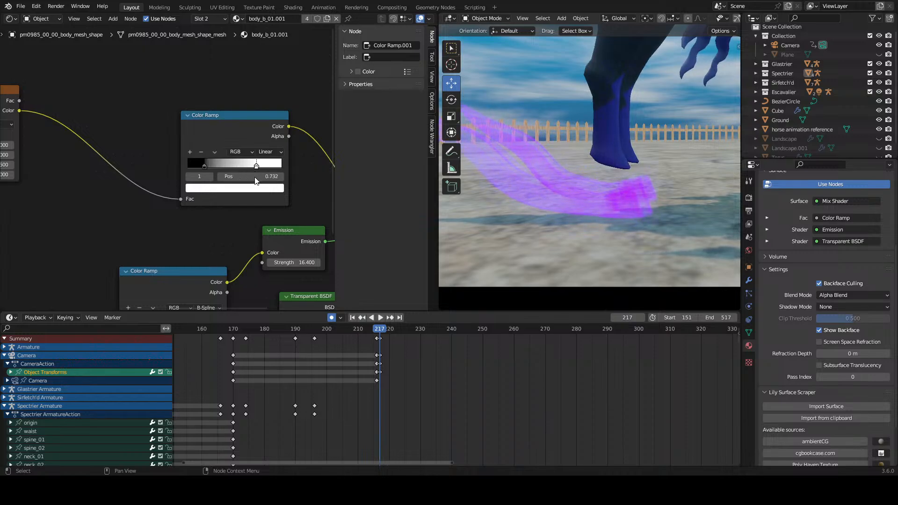
pyautogui.moveTo(255, 181)
pyautogui.mouseDown()
pyautogui.moveTo(225, 185)
pyautogui.moveTo(255, 188)
pyautogui.mouseUp()
# Step: Move the Texture Coordinate, Mapping and Noise Texture nodes together, up and away from the Color Ramp
pyautogui.scroll(-6, 177, 178)
pyautogui.moveTo(83, 194); pyautogui.dragTo(219, 186, button='middle')
pyautogui.moveTo(98, 175); pyautogui.dragTo(183, 221, button='middle')
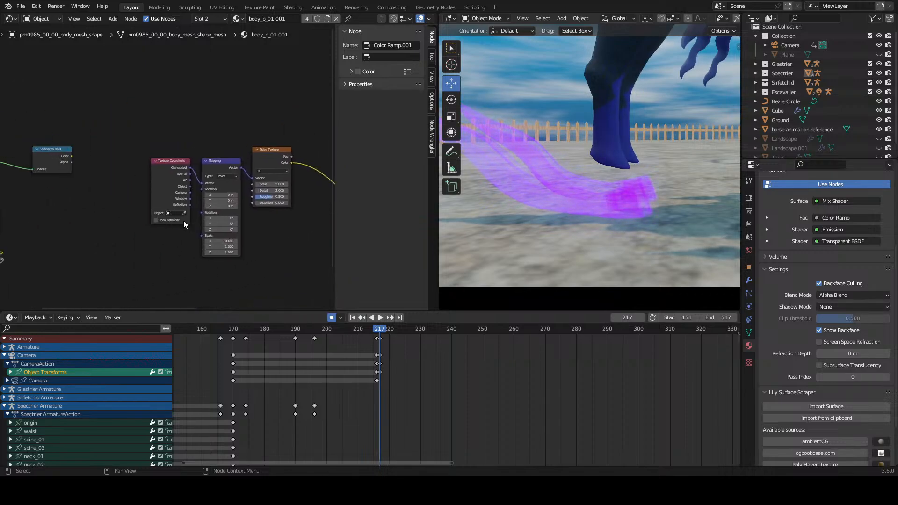
pyautogui.moveTo(125, 142); pyautogui.dragTo(286, 224)
pyautogui.moveTo(180, 173); pyautogui.dragTo(158, 138)
pyautogui.click(243, 212)
# Step: Set the Noise Texture's scale to 4.6, detail to 15 and roughness to 0.083
pyautogui.scroll(1, 244, 220)
pyautogui.moveTo(245, 219); pyautogui.dragTo(195, 187, button='middle')
pyautogui.scroll(1, 197, 191)
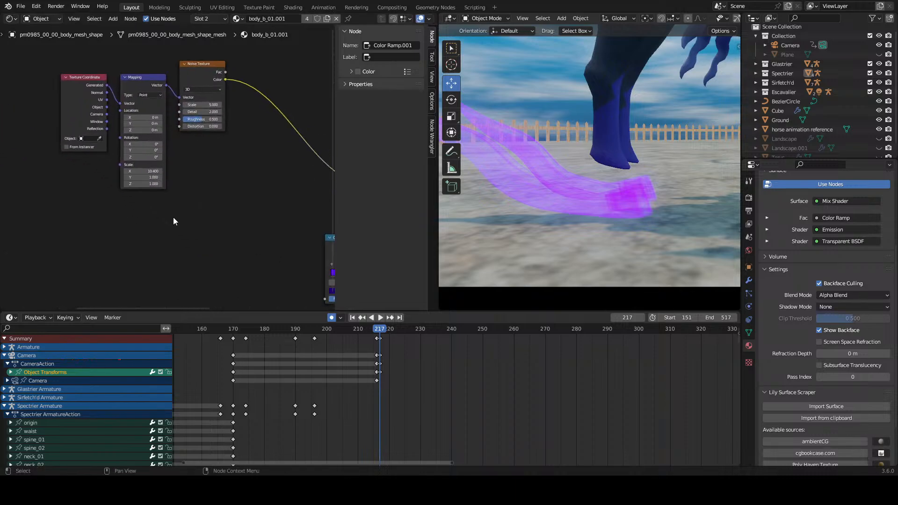
pyautogui.moveTo(173, 128); pyautogui.dragTo(165, 178, button='middle')
pyautogui.scroll(3, 164, 178)
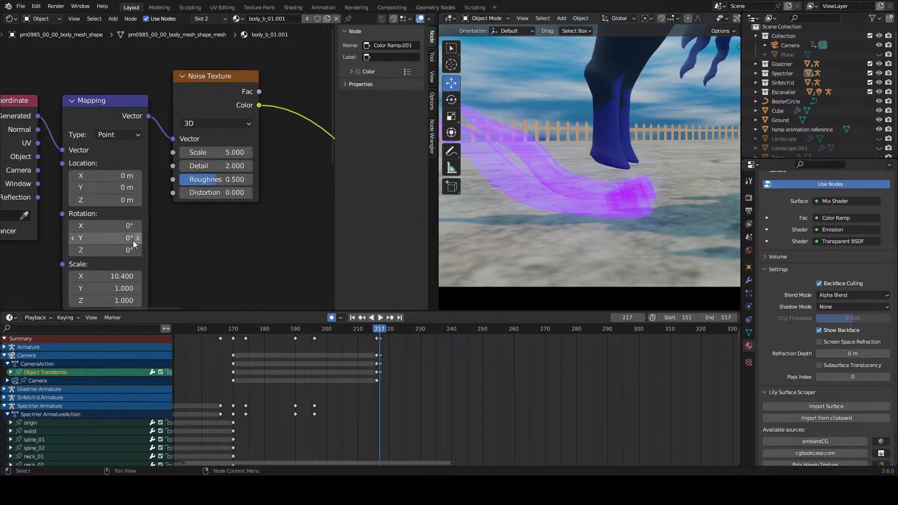
pyautogui.moveTo(112, 276); pyautogui.dragTo(149, 276)
pyautogui.hotkey('ctrl', 'z')
pyautogui.moveTo(216, 153)
pyautogui.mouseDown()
pyautogui.moveTo(207, 153)
pyautogui.moveTo(217, 166)
pyautogui.mouseUp()
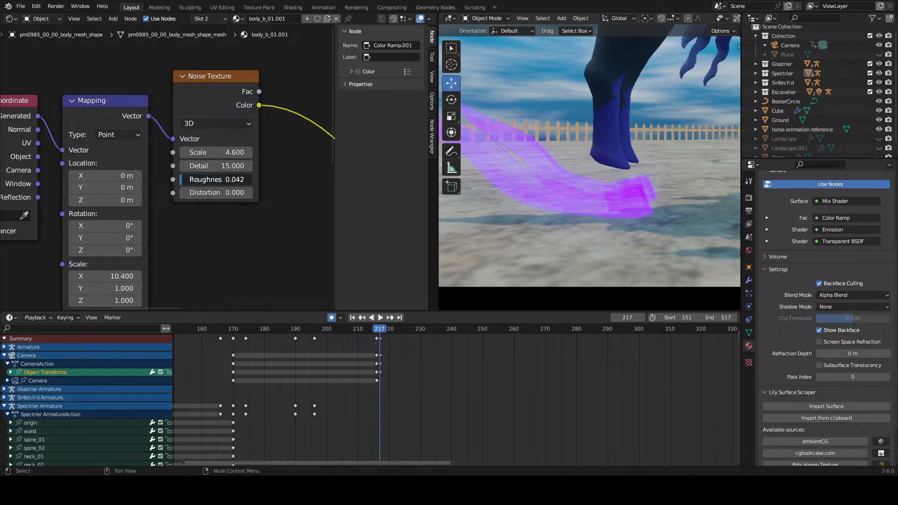
pyautogui.moveTo(185, 180); pyautogui.dragTo(220, 180)
# Step: Move the black stop of the noise-driven Color Ramp to position 0.268
pyautogui.scroll(-6, 218, 181)
pyautogui.moveTo(327, 197); pyautogui.dragTo(170, 184, button='middle')
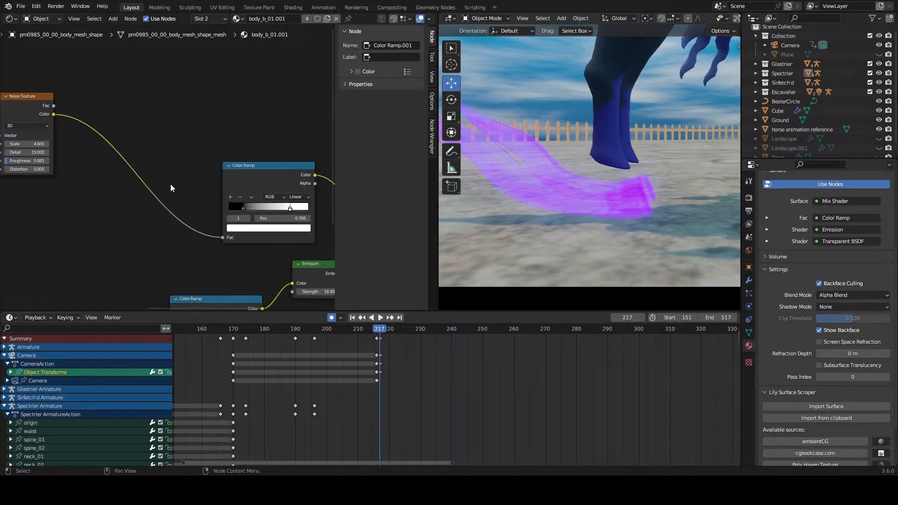
pyautogui.moveTo(259, 220); pyautogui.dragTo(187, 200, button='middle')
pyautogui.scroll(4, 178, 198)
pyautogui.moveTo(169, 201); pyautogui.dragTo(178, 209)
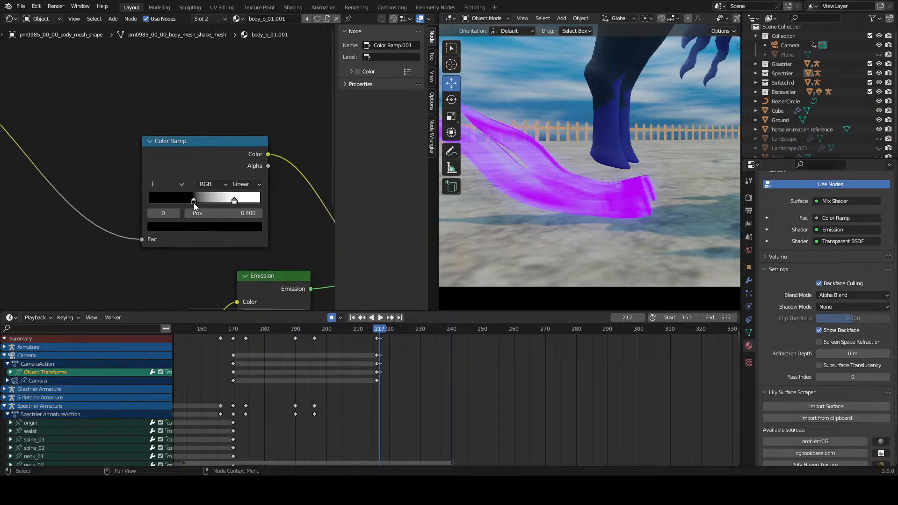
# Step: Try the white stop of the noise-driven Color Ramp at position 1.0
pyautogui.moveTo(233, 201)
pyautogui.mouseDown()
pyautogui.moveTo(204, 201)
pyautogui.moveTo(250, 202)
pyautogui.mouseUp()
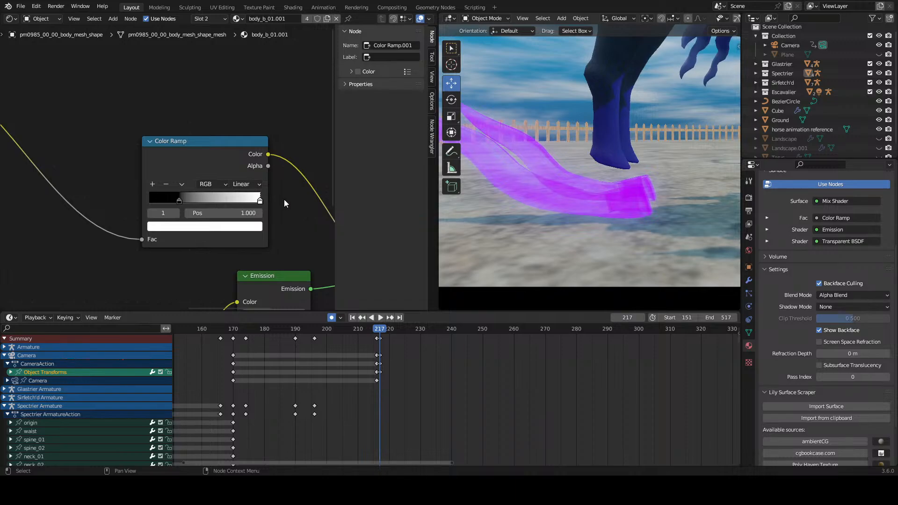
pyautogui.scroll(-3, 265, 201)
pyautogui.hotkey('ctrl', 'z')
pyautogui.scroll(-5, 262, 200)
# Step: Try adding a Musgrave Texture node below the Noise Texture
pyautogui.moveTo(101, 192); pyautogui.dragTo(203, 198, button='middle')
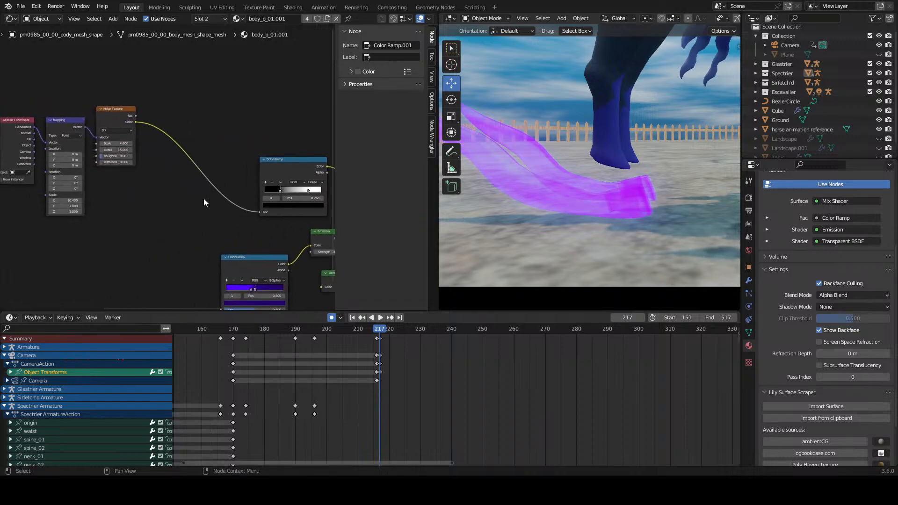
pyautogui.hotkey('shift', 'a')
pyautogui.click(135, 207)
pyautogui.write('mus')
pyautogui.press('Return')
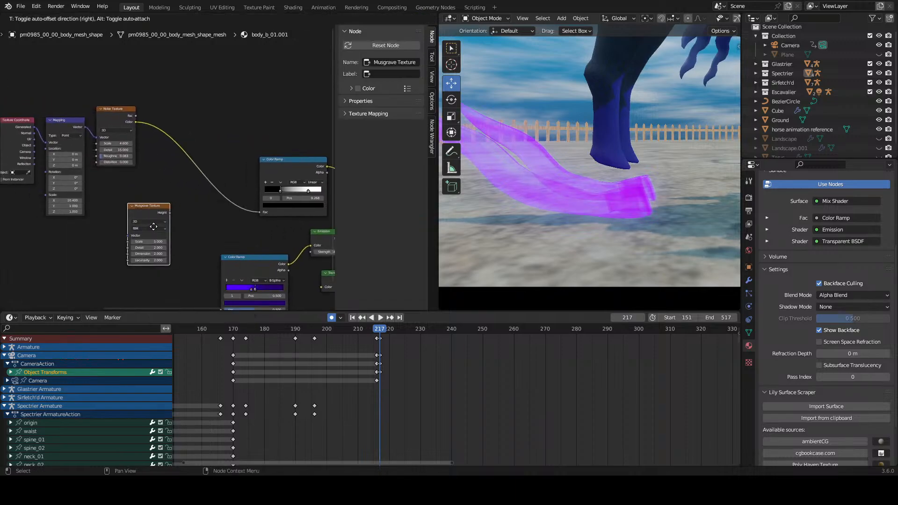
pyautogui.click(66, 226)
pyautogui.moveTo(137, 231); pyautogui.dragTo(153, 226, button='middle')
pyautogui.hotkey('ctrl', 'z')
# Step: Add a Gradient Texture node below the Noise Texture, with its own Texture Coordinate and Mapping nodes
pyautogui.hotkey('shift', 'a')
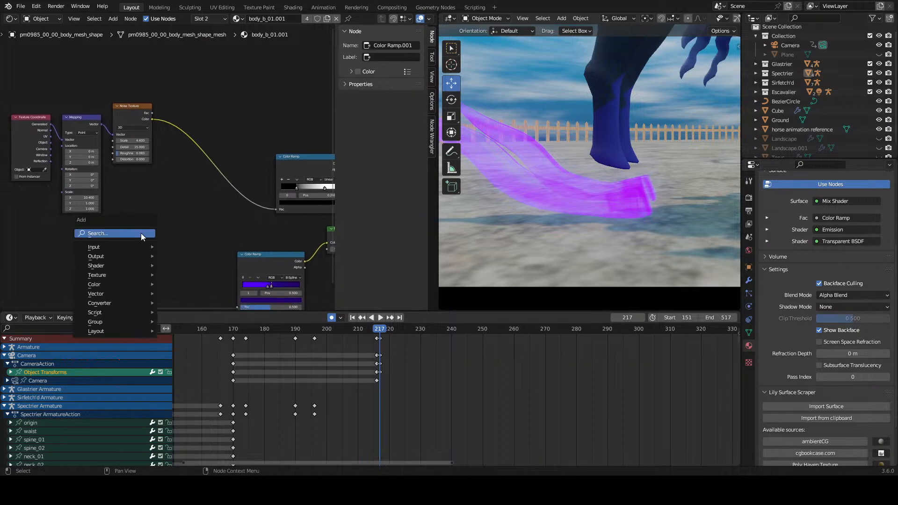
pyautogui.click(141, 233)
pyautogui.write('grad')
pyautogui.click(154, 250)
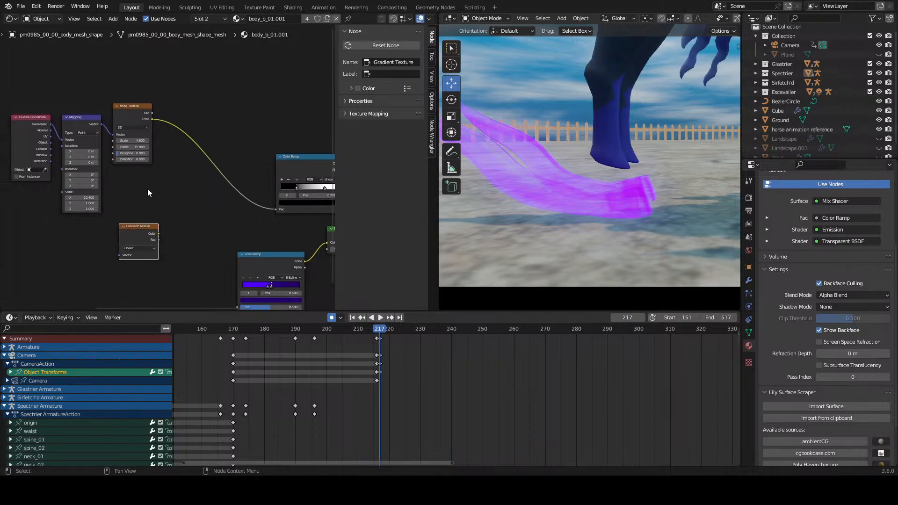
pyautogui.click(183, 185)
pyautogui.hotkey('ctrl', 't')
# Step: Try feeding UV coordinates into the Noise Texture's Mapping node with a noise scale of 1.2
pyautogui.scroll(4, 126, 230)
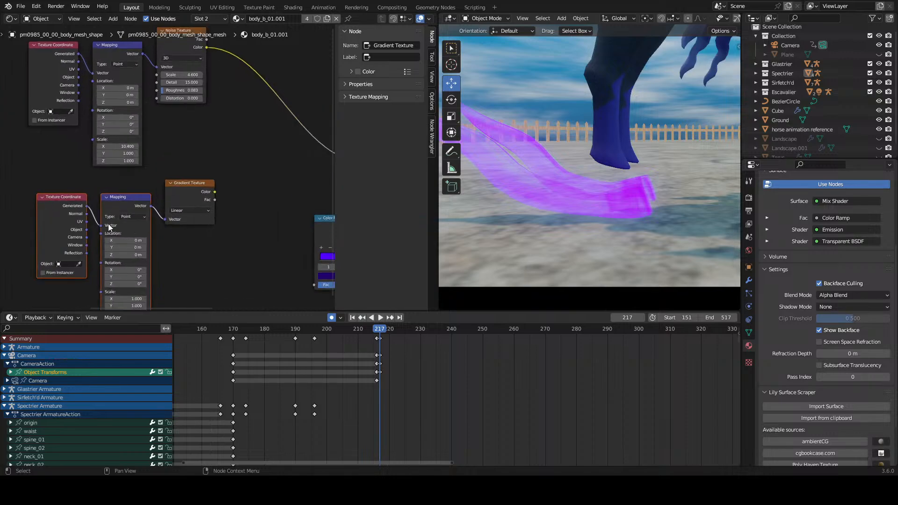
pyautogui.moveTo(86, 135); pyautogui.dragTo(145, 192, button='middle')
pyautogui.scroll(3, 147, 187)
pyautogui.moveTo(129, 102); pyautogui.dragTo(148, 109)
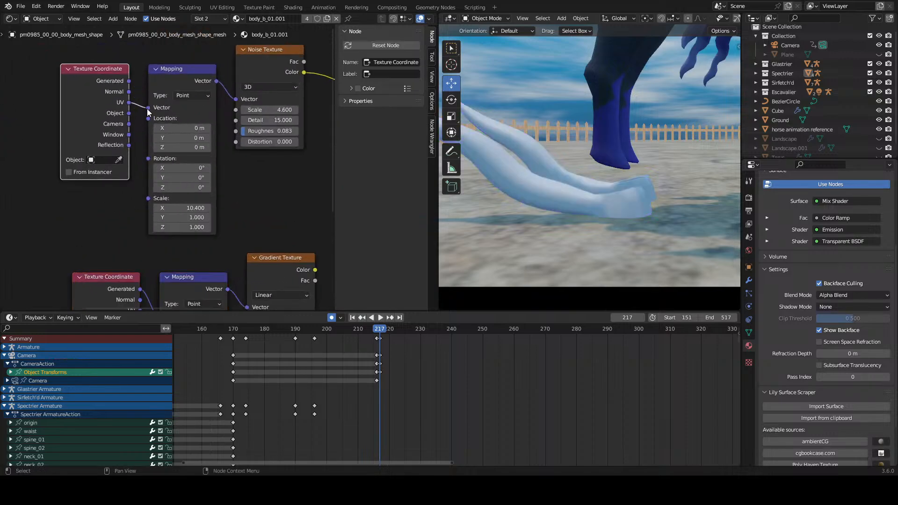
pyautogui.moveTo(148, 110); pyautogui.dragTo(99, 143, button='middle')
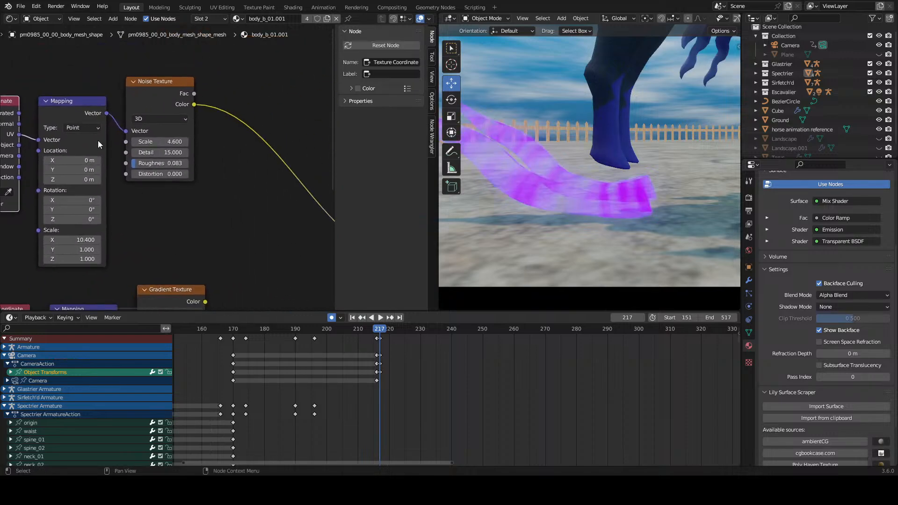
pyautogui.moveTo(164, 139); pyautogui.dragTo(110, 139)
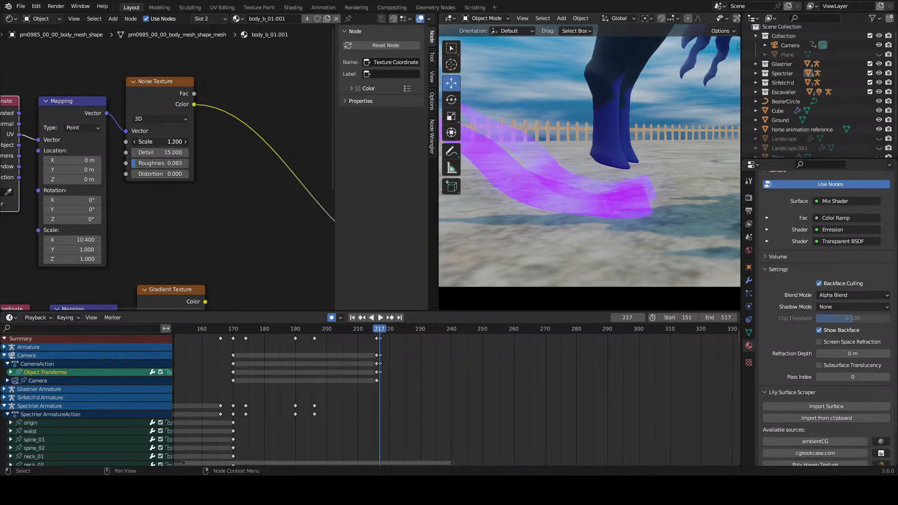
pyautogui.scroll(-4, 201, 175)
pyautogui.hotkey('ctrl', 'z')
pyautogui.hotkey('ctrl', 'z')
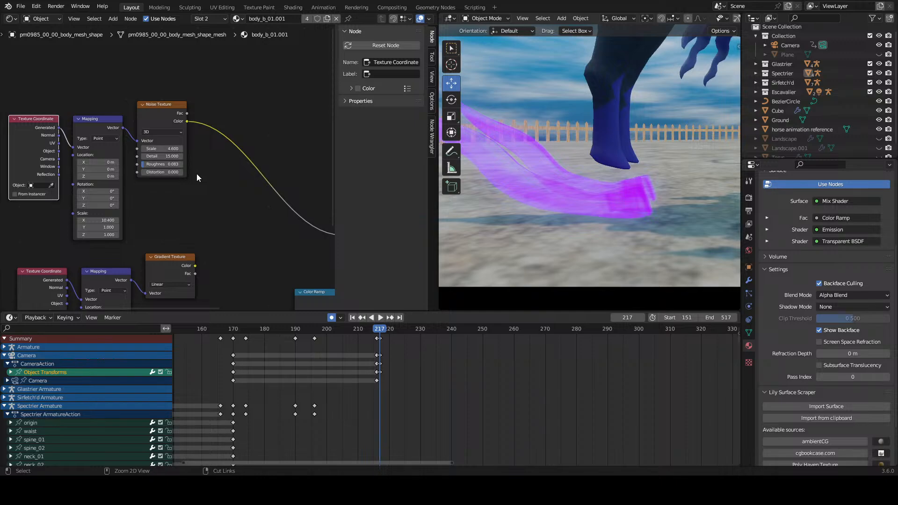
# Step: Try feeding Object coordinates into the Noise Texture's Mapping node
pyautogui.moveTo(124, 240); pyautogui.dragTo(167, 144, button='middle')
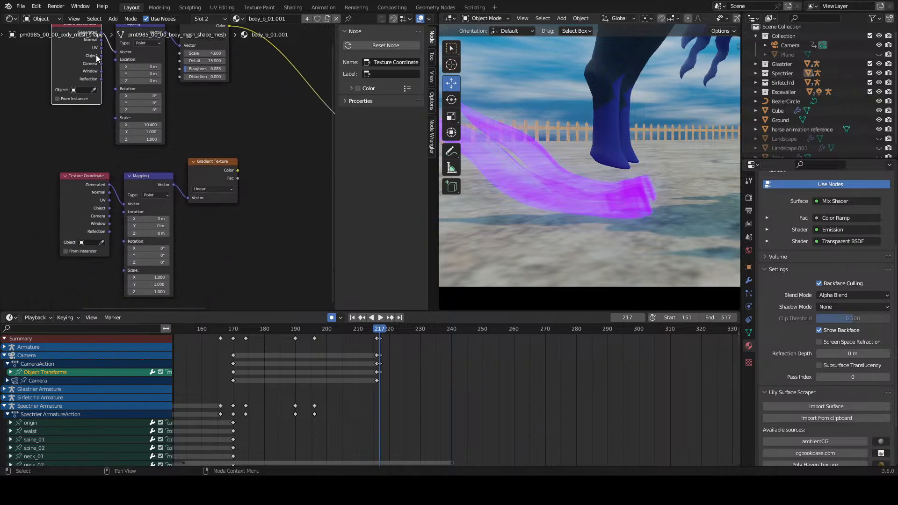
pyautogui.moveTo(111, 53); pyautogui.dragTo(119, 52)
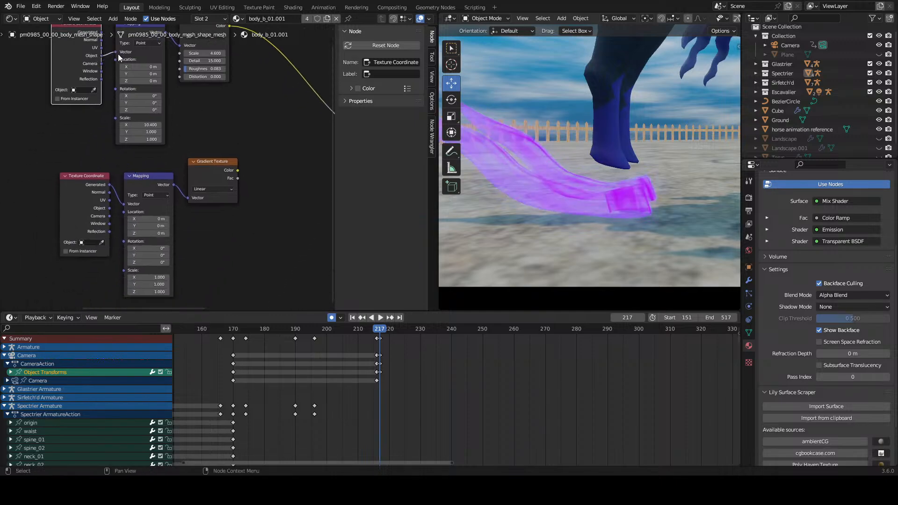
pyautogui.moveTo(109, 163); pyautogui.dragTo(129, 128, button='middle')
# Step: Add a Mix color node beside the Gradient Texture
pyautogui.scroll(3, 142, 163)
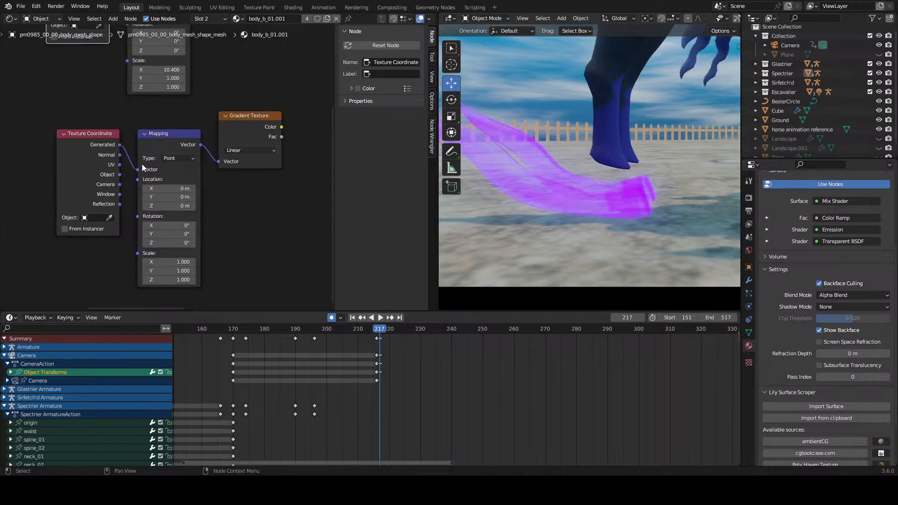
pyautogui.scroll(-1, 141, 164)
pyautogui.moveTo(274, 117); pyautogui.dragTo(122, 184, button='middle')
pyautogui.scroll(-3, 140, 176)
pyautogui.hotkey('shift', 'a')
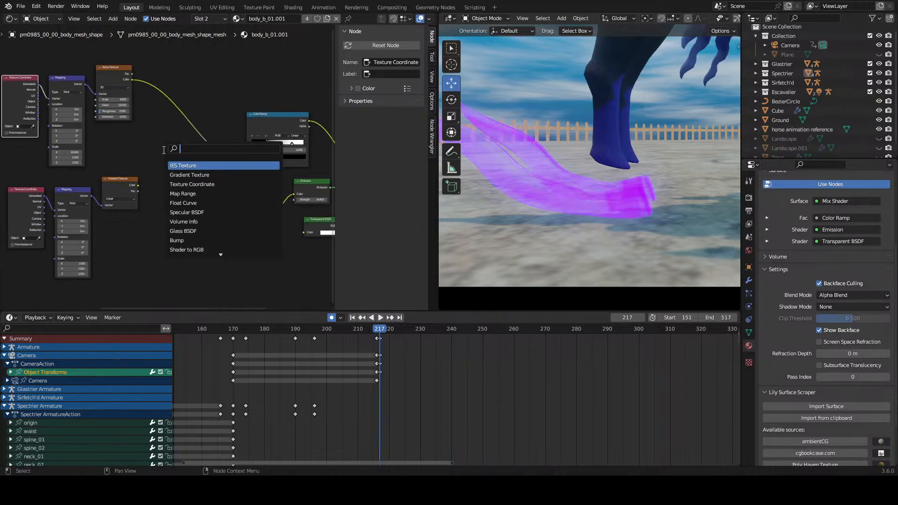
pyautogui.write('mix col')
pyautogui.press('Return')
pyautogui.click(148, 161)
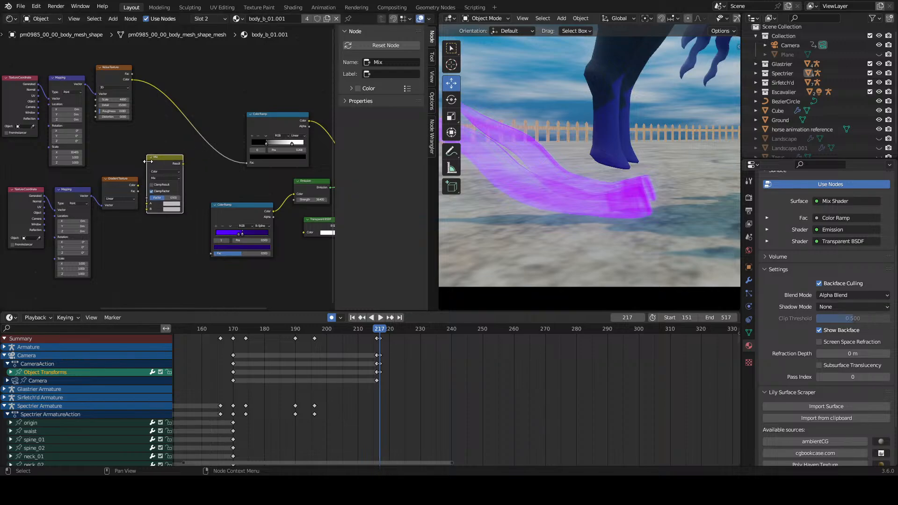
# Step: Preview the Gradient Texture on the surface and set its gradient type to Quadratic Sphere
pyautogui.click(121, 181)
pyautogui.keyDown('ctrl'); pyautogui.keyDown('shift'); pyautogui.click(122, 181); pyautogui.keyUp('shift'); pyautogui.keyUp('ctrl')
pyautogui.scroll(3, 129, 203)
pyautogui.moveTo(121, 236); pyautogui.dragTo(237, 197, button='middle')
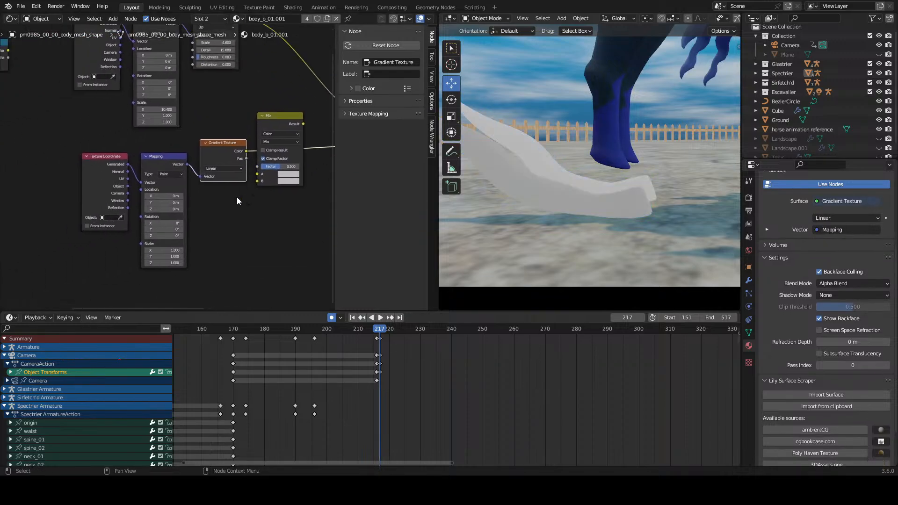
pyautogui.scroll(1, 248, 172)
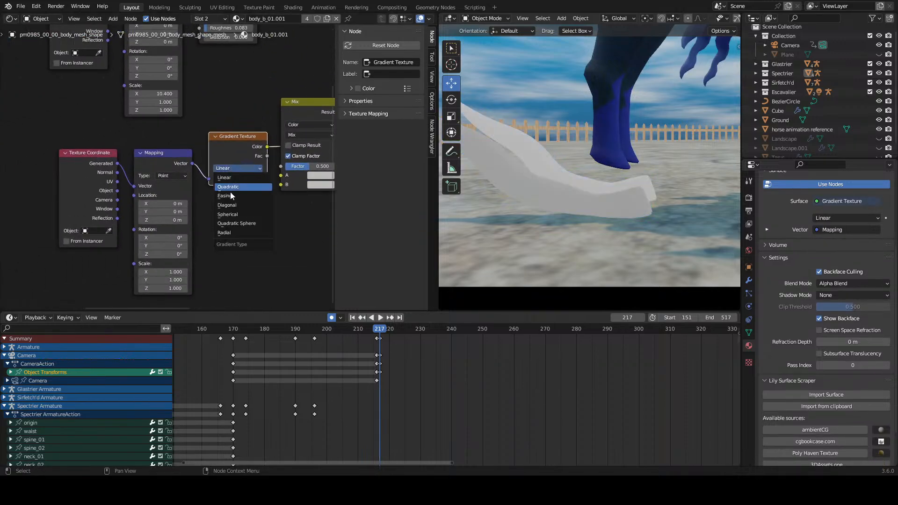
pyautogui.click(235, 223)
pyautogui.scroll(1, 263, 184)
pyautogui.scroll(-1, 263, 183)
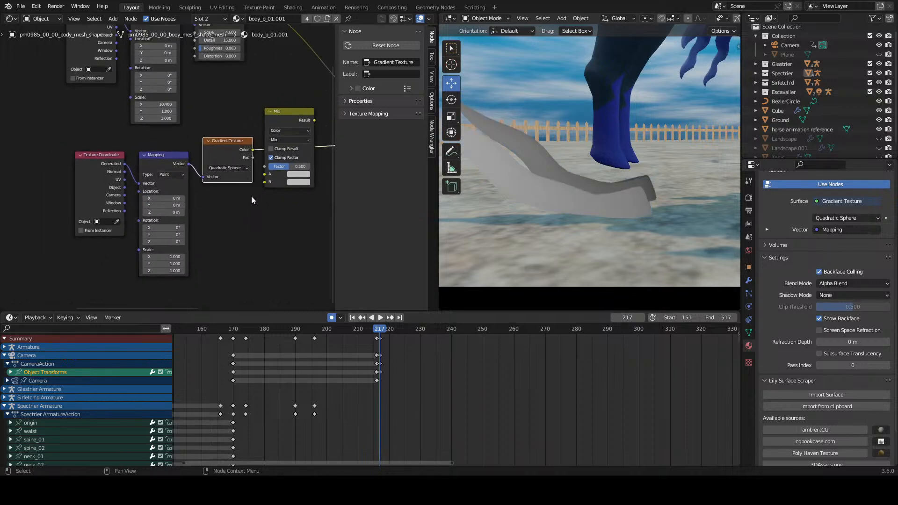
# Step: Delete the Gradient Texture together with its Mapping and Texture Coordinate nodes
pyautogui.click(248, 196)
pyautogui.moveTo(68, 268); pyautogui.dragTo(246, 148)
pyautogui.press('x')
pyautogui.scroll(-5, 254, 169)
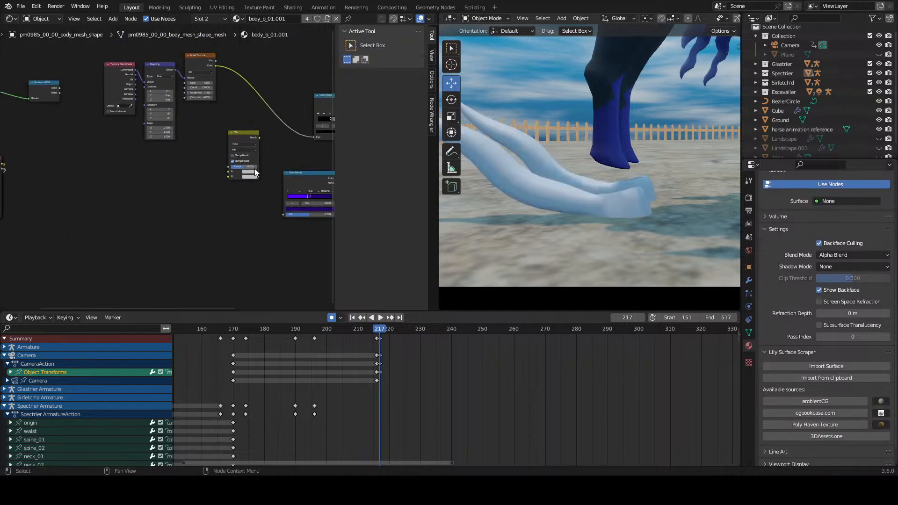
# Step: Reconnect the Mix Shader to the surface output and insert the Mix node between the Noise Texture and its Color Ramp
pyautogui.moveTo(307, 154); pyautogui.dragTo(54, 168, button='middle')
pyautogui.click(189, 153)
pyautogui.keyDown('ctrl'); pyautogui.keyDown('shift'); pyautogui.click(189, 153); pyautogui.keyUp('shift'); pyautogui.keyUp('ctrl')
pyautogui.moveTo(150, 155); pyautogui.dragTo(320, 169, button='middle')
pyautogui.scroll(1, 151, 168)
pyautogui.moveTo(158, 163); pyautogui.dragTo(168, 92)
pyautogui.scroll(1, 209, 150)
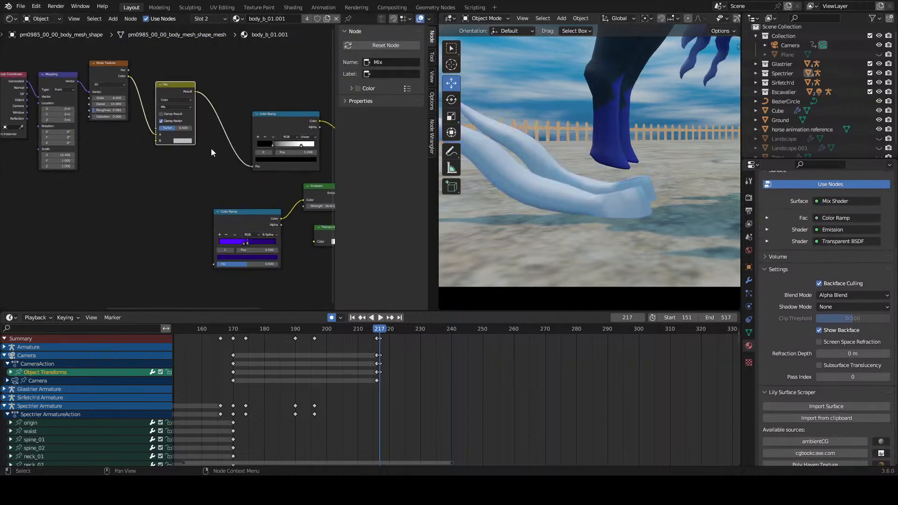
pyautogui.moveTo(170, 154); pyautogui.dragTo(212, 164, button='middle')
pyautogui.scroll(1, 192, 161)
pyautogui.scroll(2, 188, 154)
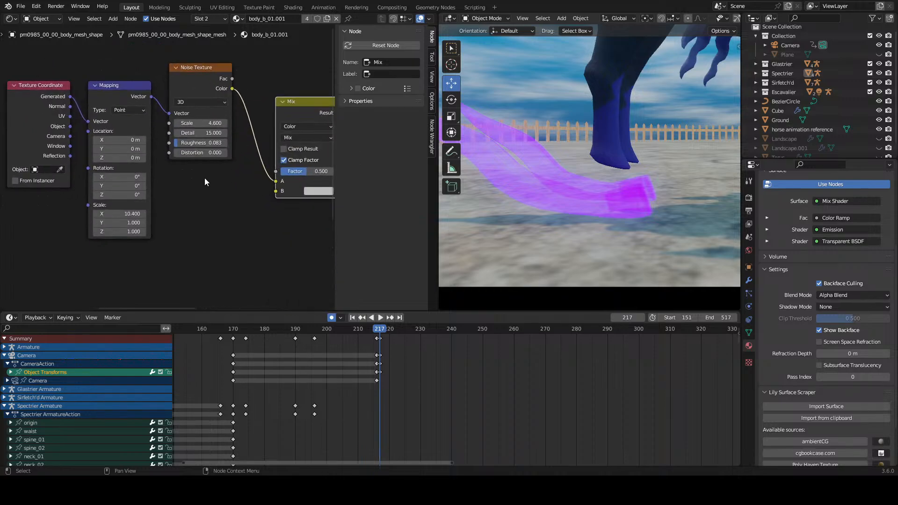
# Step: Undo the Mix node insertion, the Mix Shader reconnection and the deletion of the Gradient Texture nodes
pyautogui.scroll(-4, 204, 182)
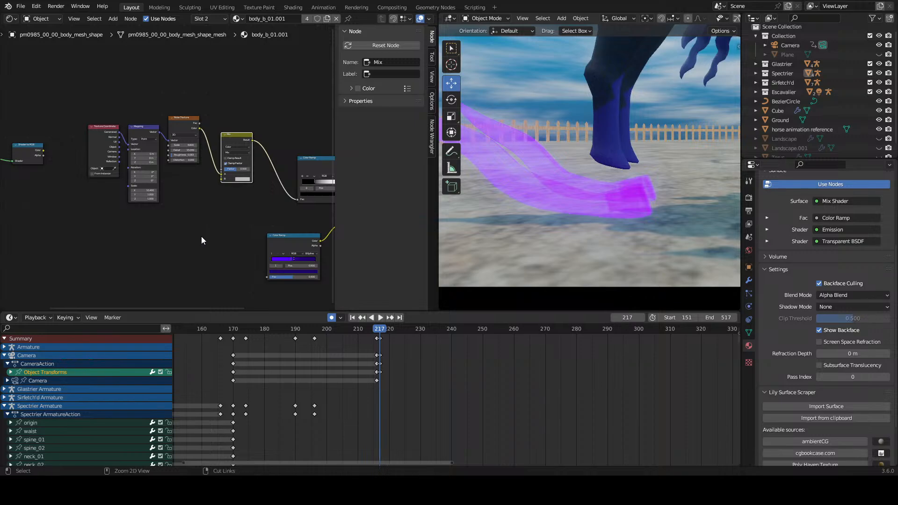
pyautogui.hotkey('ctrl', 'z')
pyautogui.hotkey('ctrl', 'z')
pyautogui.hotkey('ctrl', 'z')
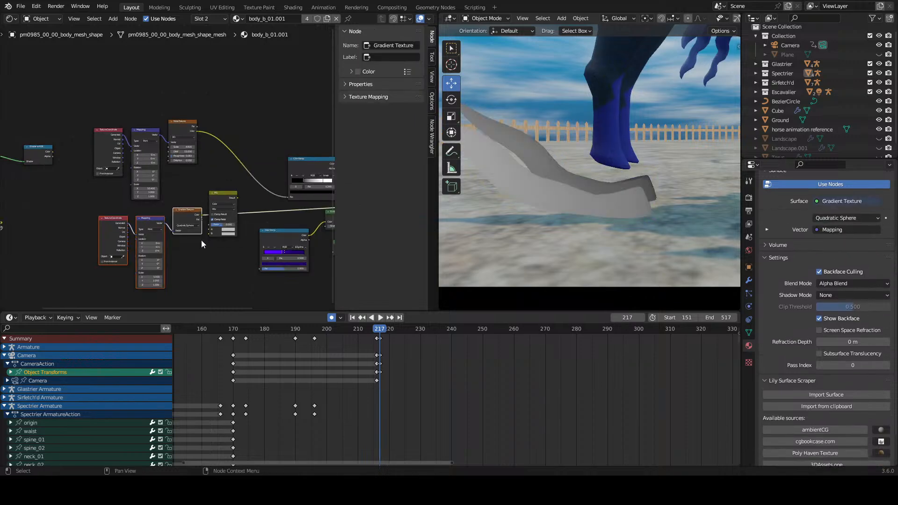
# Step: Try an X location of -0.3 m in the Gradient Texture's Mapping node and undo it
pyautogui.moveTo(160, 160); pyautogui.dragTo(193, 69)
pyautogui.scroll(4, 157, 215)
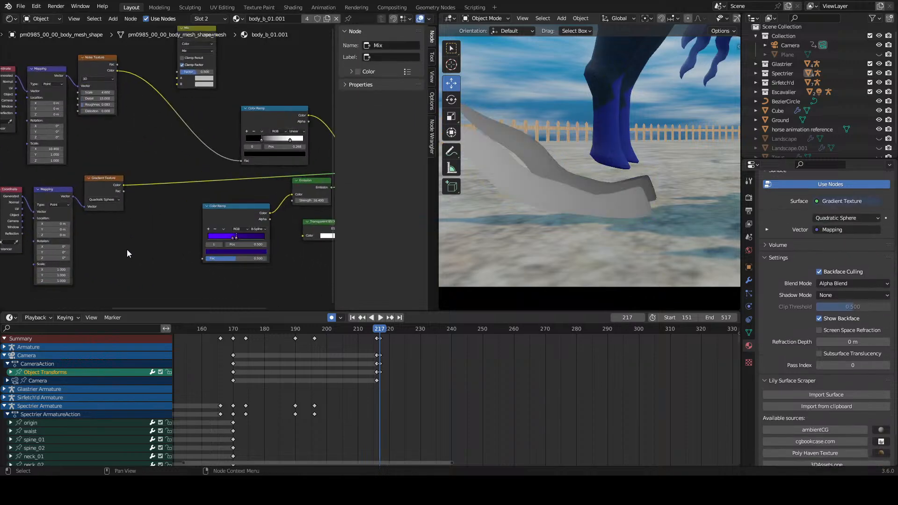
pyautogui.moveTo(88, 253); pyautogui.dragTo(187, 227, button='middle')
pyautogui.scroll(4, 187, 231)
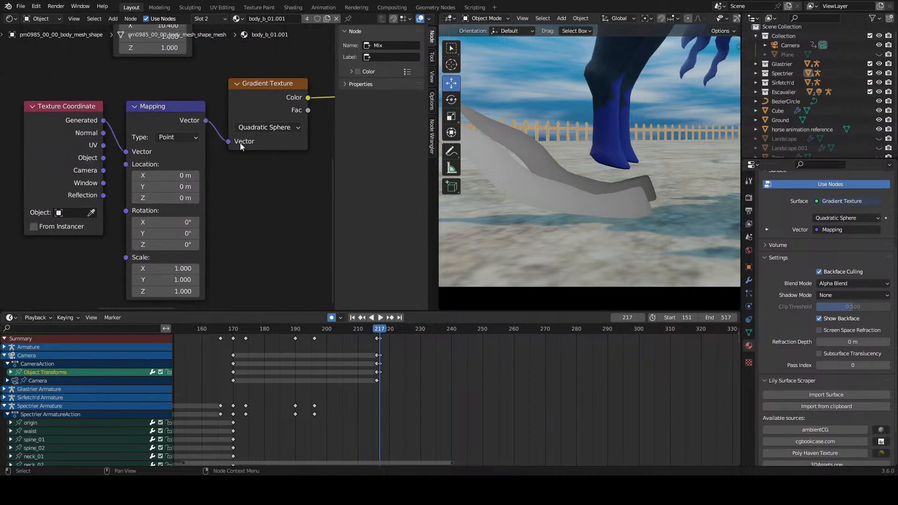
pyautogui.moveTo(179, 172); pyautogui.dragTo(202, 172)
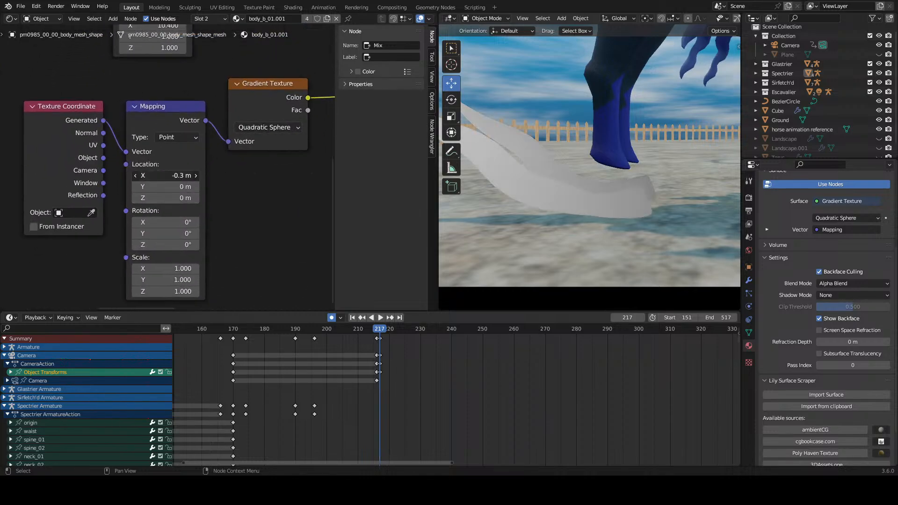
pyautogui.hotkey('ctrl', 'z')
# Step: Try feeding the gradient's Mapping node from the UV output with location offsets, and undo back to the Generated coordinates
pyautogui.moveTo(103, 145); pyautogui.dragTo(126, 151)
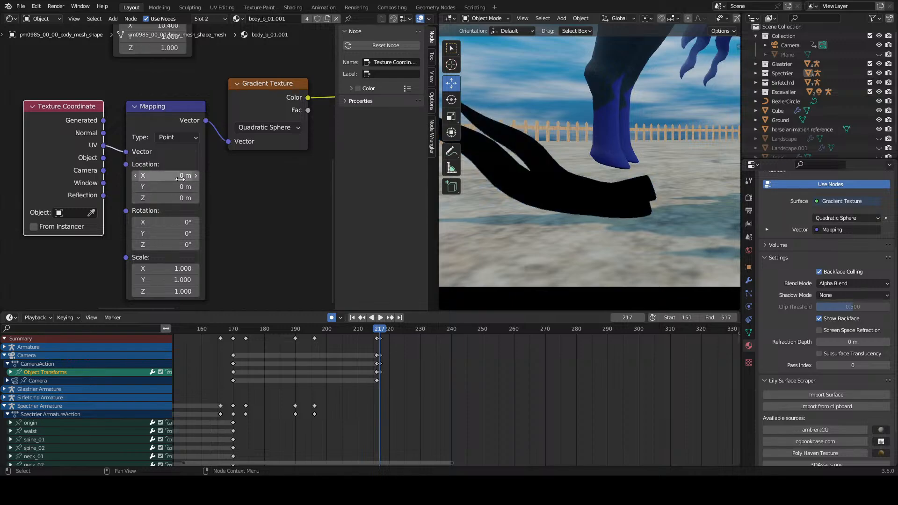
pyautogui.hotkey('ctrl', 'z')
pyautogui.moveTo(179, 177); pyautogui.dragTo(183, 187)
pyautogui.hotkey('ctrl', 'z')
pyautogui.scroll(-2, 234, 206)
pyautogui.moveTo(273, 233); pyautogui.dragTo(170, 227, button='middle')
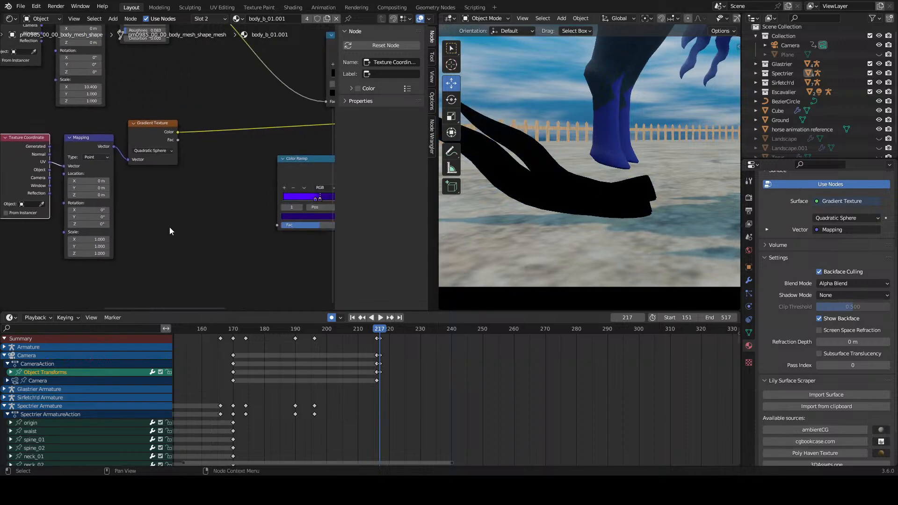
pyautogui.rightClick(195, 223)
pyautogui.moveTo(94, 187); pyautogui.dragTo(182, 210, button='middle')
pyautogui.scroll(2, 181, 187)
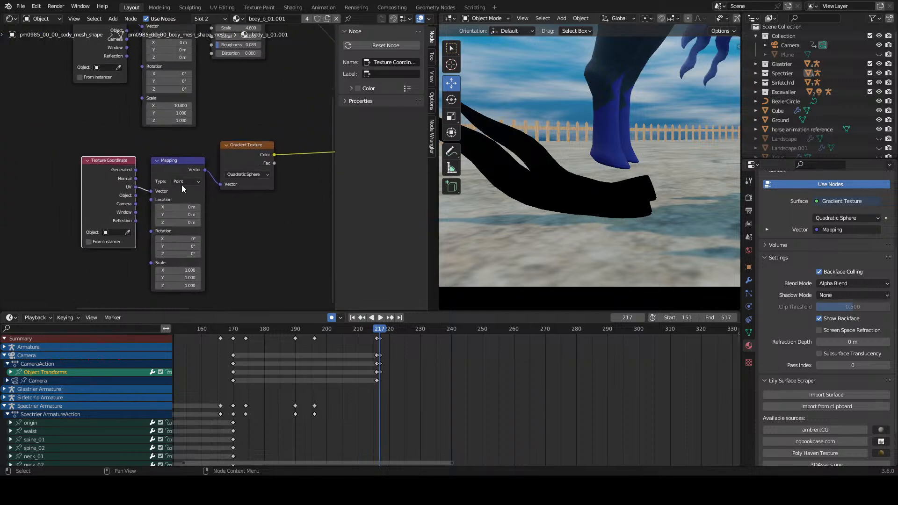
pyautogui.hotkey('ctrl', 'z')
pyautogui.hotkey('ctrl', 'z')
pyautogui.hotkey('ctrl', 'shift', 'z')
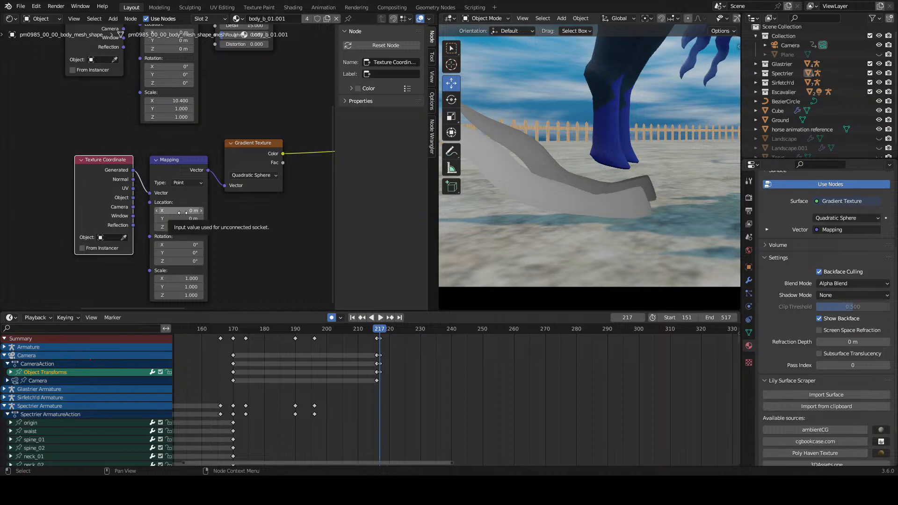
# Step: Try Z location offsets up to 0.3 m in the Gradient Texture's Mapping node
pyautogui.moveTo(217, 145); pyautogui.dragTo(171, 206, button='middle')
pyautogui.moveTo(133, 273)
pyautogui.mouseDown()
pyautogui.moveTo(148, 273)
pyautogui.moveTo(136, 272)
pyautogui.moveTo(140, 289)
pyautogui.moveTo(155, 288)
pyautogui.mouseUp()
pyautogui.hotkey('ctrl', 'z')
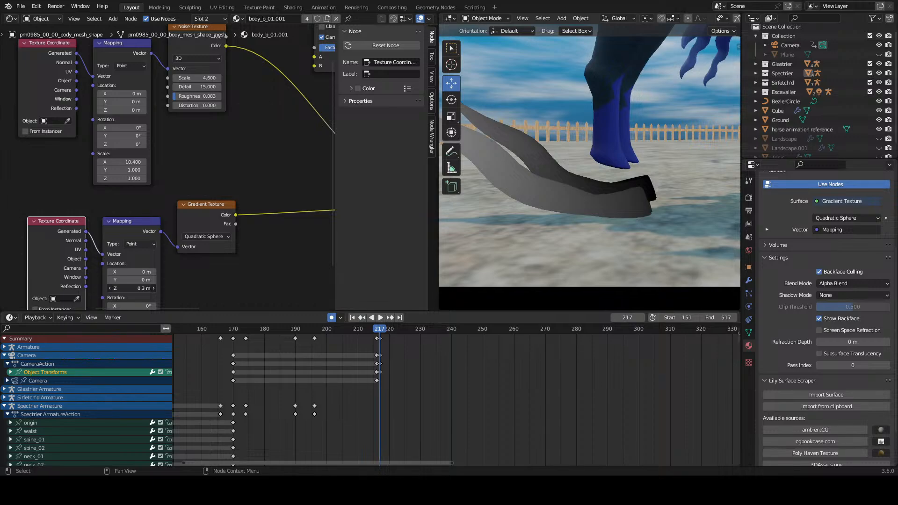
pyautogui.moveTo(132, 288); pyautogui.dragTo(127, 288)
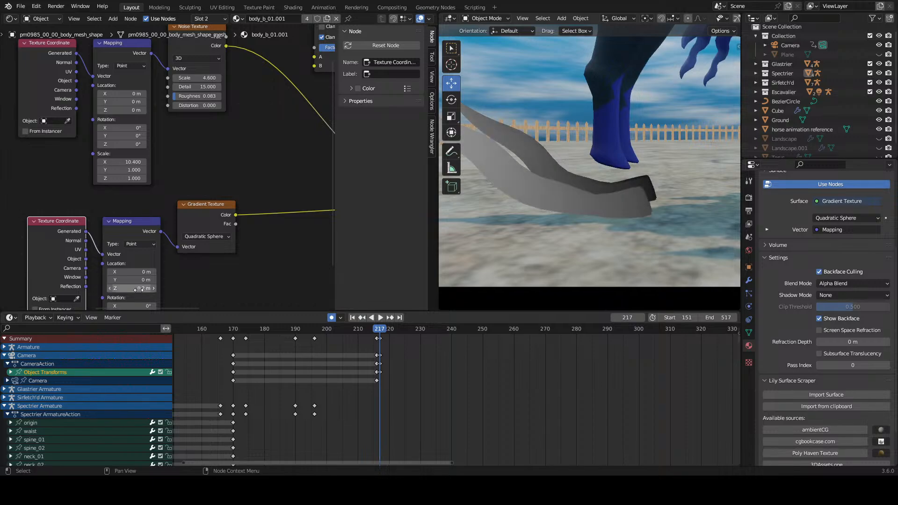
# Step: Switch the gradient type to Linear, try X and Z location offsets in its Mapping node, and undo the offsets
pyautogui.click(207, 235)
pyautogui.click(204, 246)
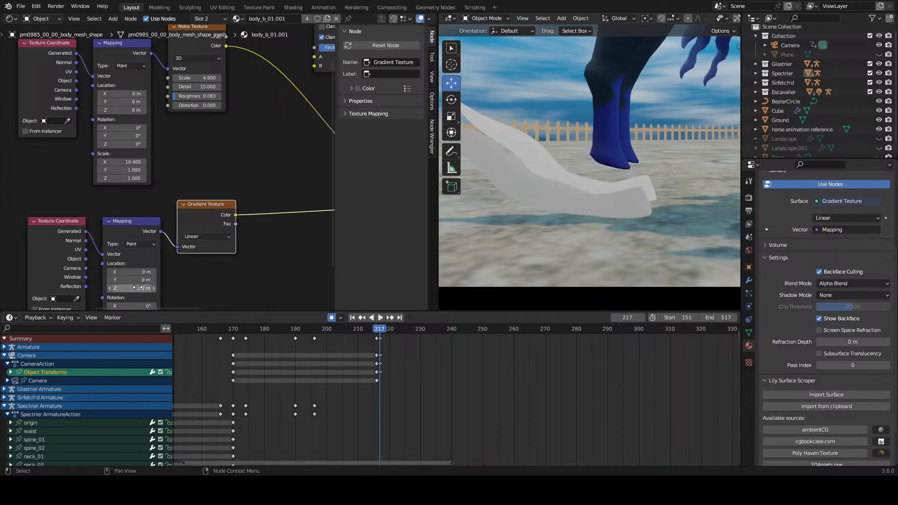
pyautogui.click(134, 288)
pyautogui.moveTo(125, 270)
pyautogui.mouseDown()
pyautogui.moveTo(101, 272)
pyautogui.moveTo(125, 271)
pyautogui.mouseUp()
pyautogui.moveTo(468, 217); pyautogui.dragTo(602, 219, button='middle')
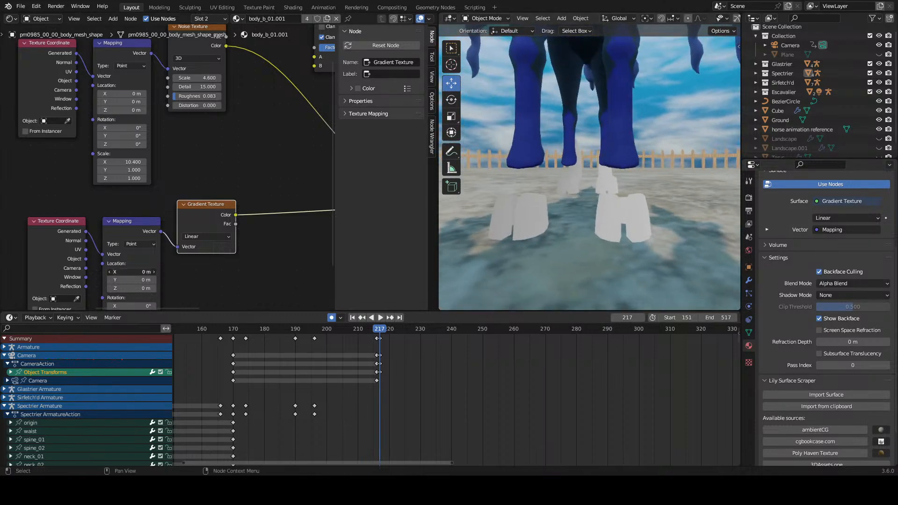
pyautogui.moveTo(131, 271); pyautogui.dragTo(143, 289)
pyautogui.hotkey('ctrl', 'z')
pyautogui.hotkey('ctrl', 'z')
pyautogui.hotkey('ctrl', 'z')
# Step: Switch the gradient type to Quadratic, try shifting its Mapping location, and undo the shifts
pyautogui.click(203, 236)
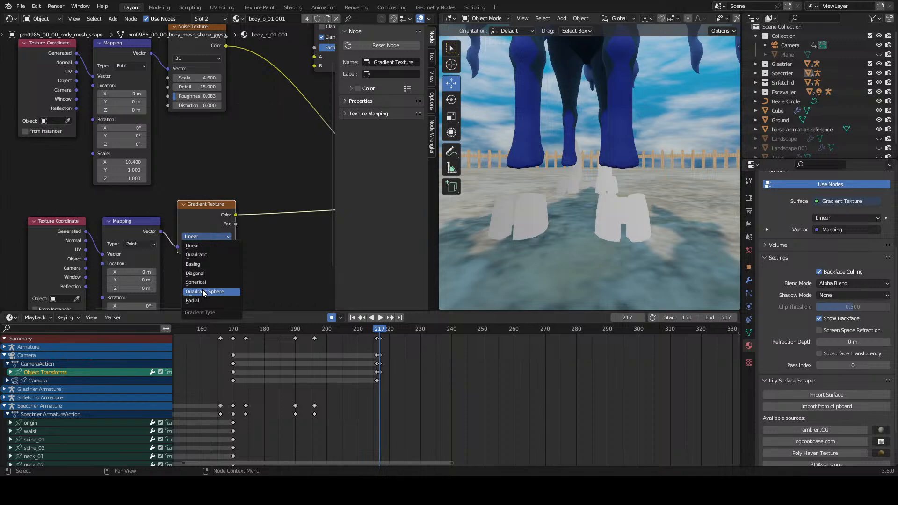
pyautogui.click(204, 255)
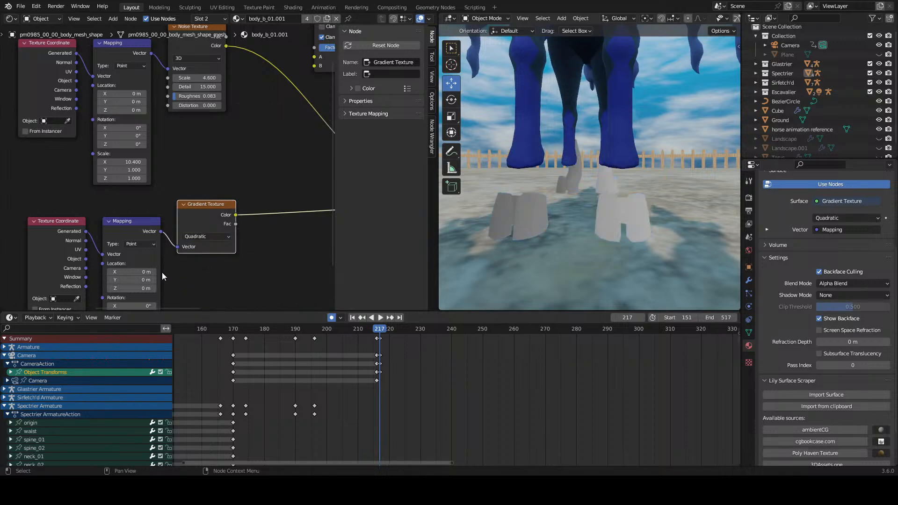
pyautogui.moveTo(153, 272)
pyautogui.mouseDown()
pyautogui.moveTo(134, 278)
pyautogui.moveTo(144, 288)
pyautogui.moveTo(147, 271)
pyautogui.moveTo(150, 279)
pyautogui.mouseUp()
pyautogui.hotkey('ctrl', 'z')
pyautogui.hotkey('ctrl', 'z')
pyautogui.hotkey('ctrl', 'z')
pyautogui.hotkey('ctrl', 'z')
# Step: Set the gradient type to Quadratic Sphere, try Z and Y location offsets, and reset the Mapping's Y location to 0 m
pyautogui.click(202, 237)
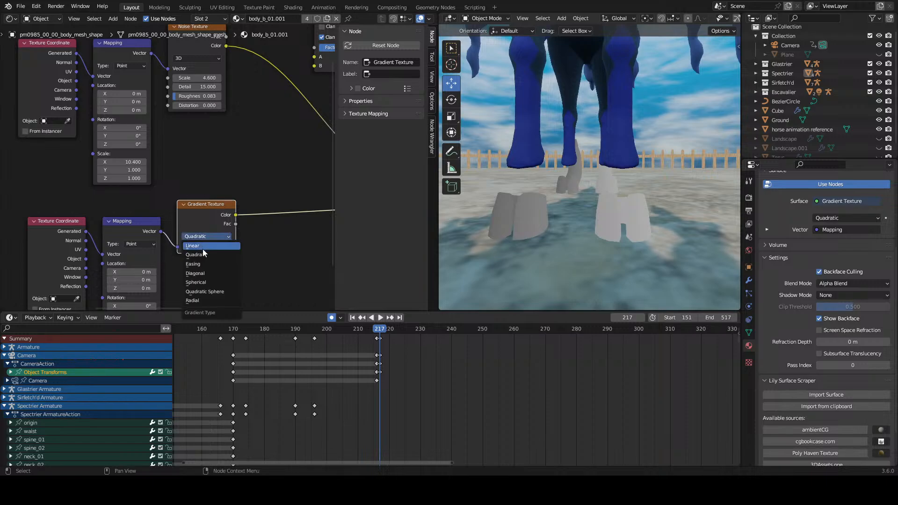
pyautogui.click(209, 291)
pyautogui.moveTo(143, 288); pyautogui.dragTo(132, 288)
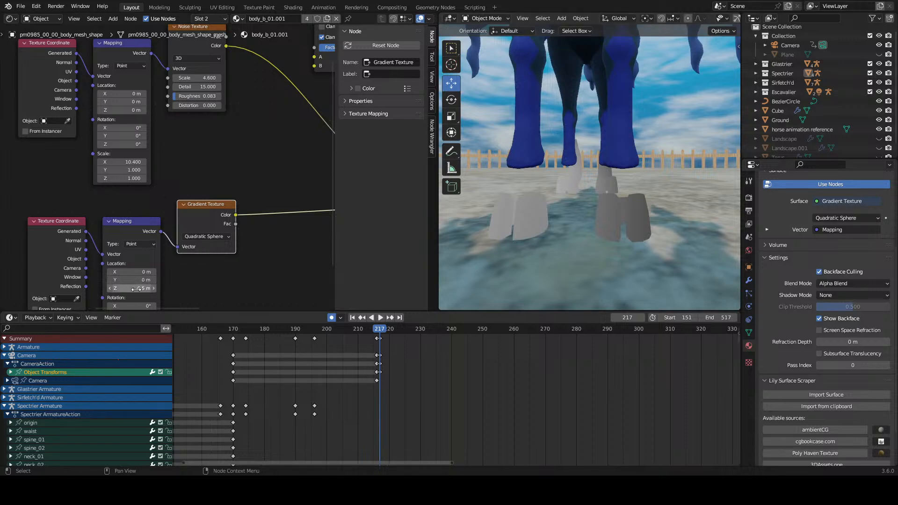
pyautogui.press('Return')
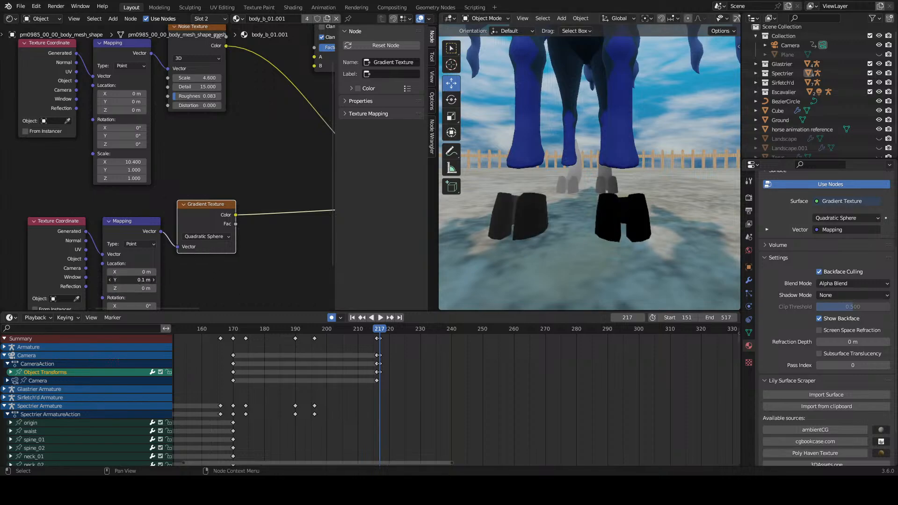
pyautogui.moveTo(134, 280); pyautogui.dragTo(152, 269)
pyautogui.click(134, 280)
pyautogui.write('0')
pyautogui.press('Return')
# Step: Delete the Gradient Texture with its connected Mapping and Texture Coordinate nodes
pyautogui.scroll(-6, 189, 269)
pyautogui.moveTo(225, 182); pyautogui.dragTo(77, 262)
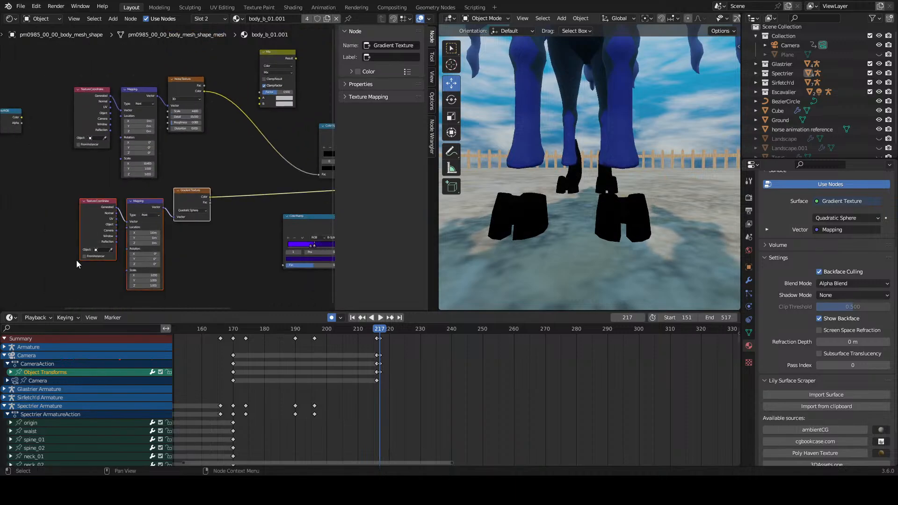
pyautogui.press('x')
# Step: Reconnect the Mix Shader to the material's surface output
pyautogui.scroll(-6, 252, 213)
pyautogui.moveTo(252, 213); pyautogui.dragTo(242, 240, button='middle')
pyautogui.scroll(-1, 239, 175)
pyautogui.click(265, 201)
pyautogui.keyDown('ctrl'); pyautogui.keyDown('shift'); pyautogui.click(268, 201); pyautogui.keyUp('shift'); pyautogui.keyUp('ctrl')
# Step: Set the Noise Texture's roughness to 0.350 and its distortion to 0
pyautogui.scroll(5, 95, 186)
pyautogui.moveTo(550, 218); pyautogui.dragTo(496, 192, button='middle')
pyautogui.scroll(3, 191, 206)
pyautogui.scroll(2, 191, 209)
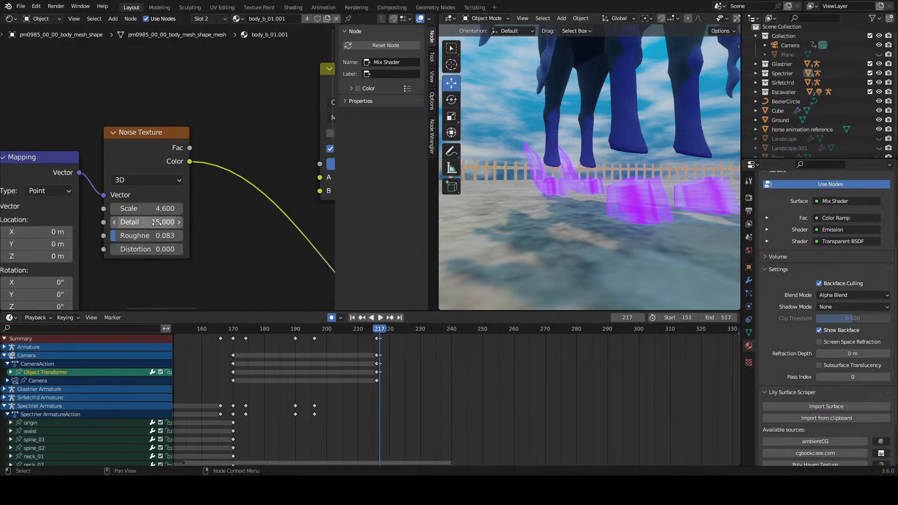
pyautogui.moveTo(142, 240)
pyautogui.mouseDown()
pyautogui.moveTo(168, 239)
pyautogui.moveTo(151, 238)
pyautogui.moveTo(162, 239)
pyautogui.moveTo(150, 249)
pyautogui.moveTo(163, 249)
pyautogui.moveTo(148, 250)
pyautogui.mouseUp()
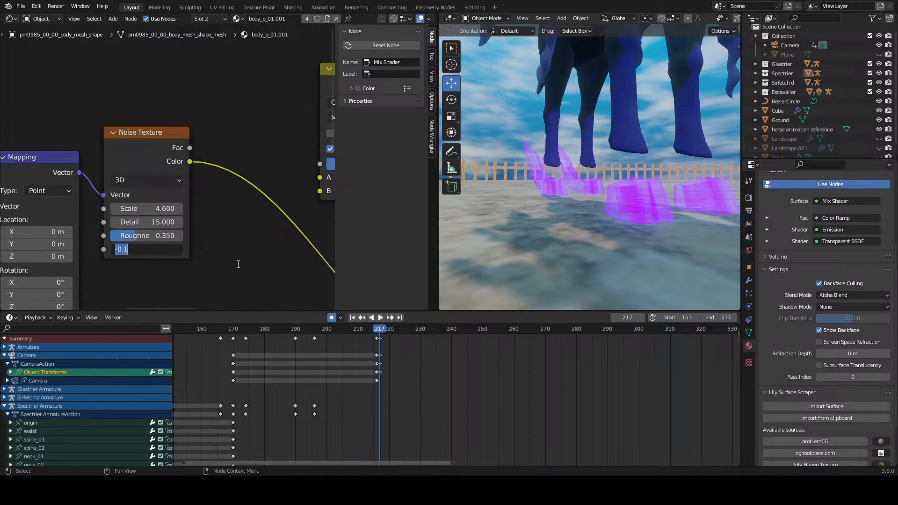
pyautogui.write('0')
pyautogui.press('Return')
# Step: Add a third stop to the noise Color Ramp at position 1.000 and make it black
pyautogui.moveTo(264, 262); pyautogui.dragTo(85, 261, button='middle')
pyautogui.scroll(-5, 177, 168)
pyautogui.moveTo(200, 242); pyautogui.dragTo(141, 190, button='middle')
pyautogui.scroll(3, 227, 215)
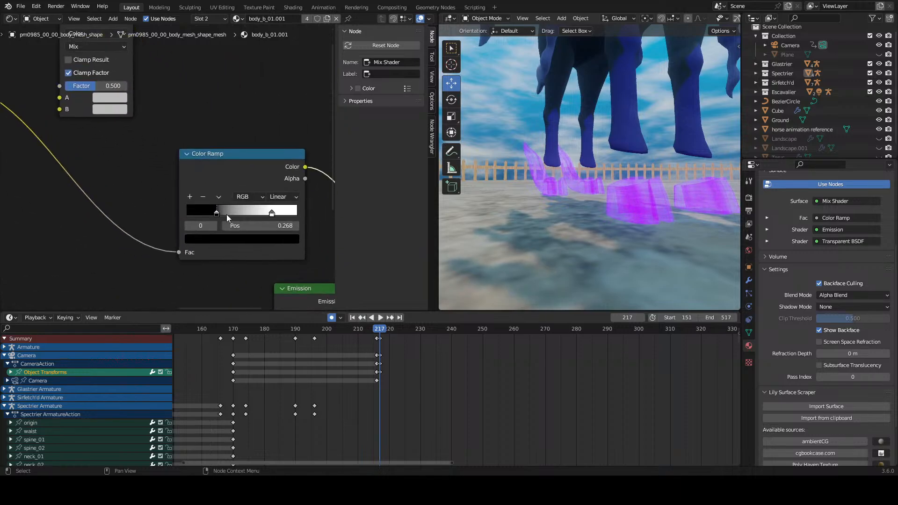
pyautogui.click(190, 197)
pyautogui.moveTo(244, 213); pyautogui.dragTo(314, 219)
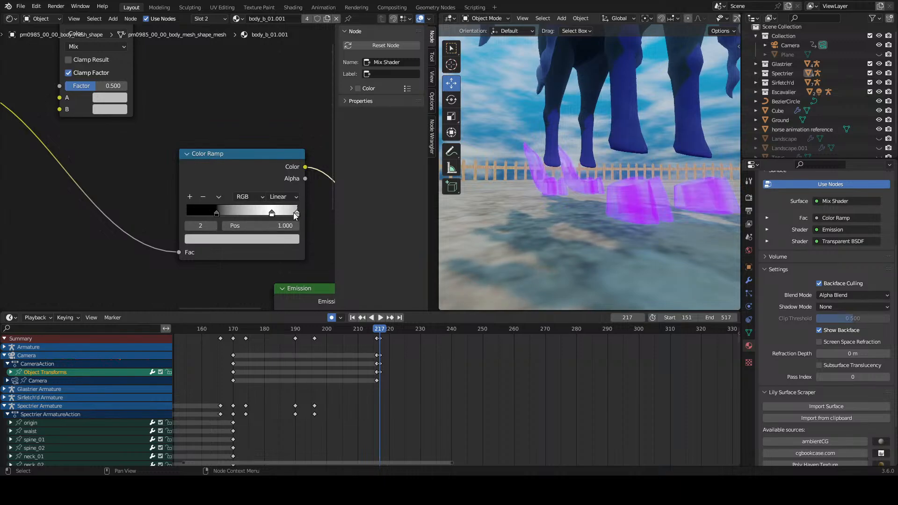
pyautogui.click(290, 237)
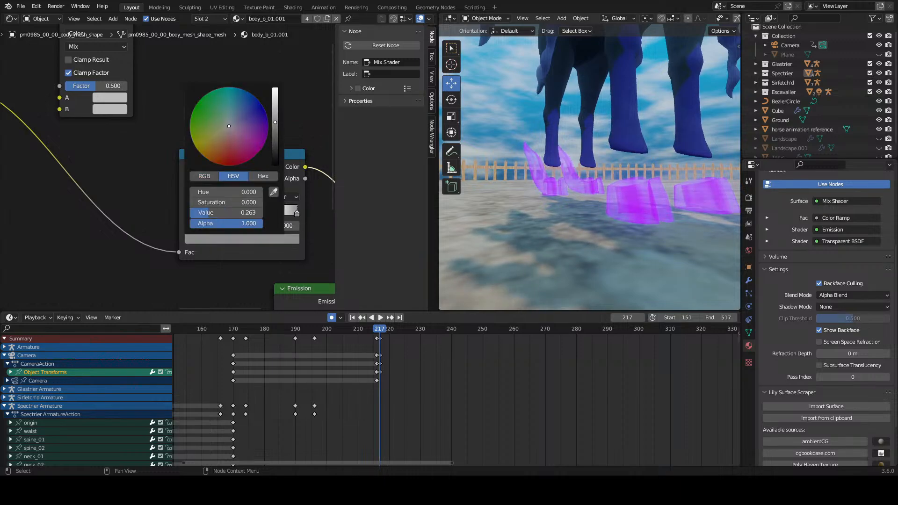
pyautogui.moveTo(275, 123); pyautogui.dragTo(275, 165)
pyautogui.moveTo(297, 213); pyautogui.dragTo(322, 215)
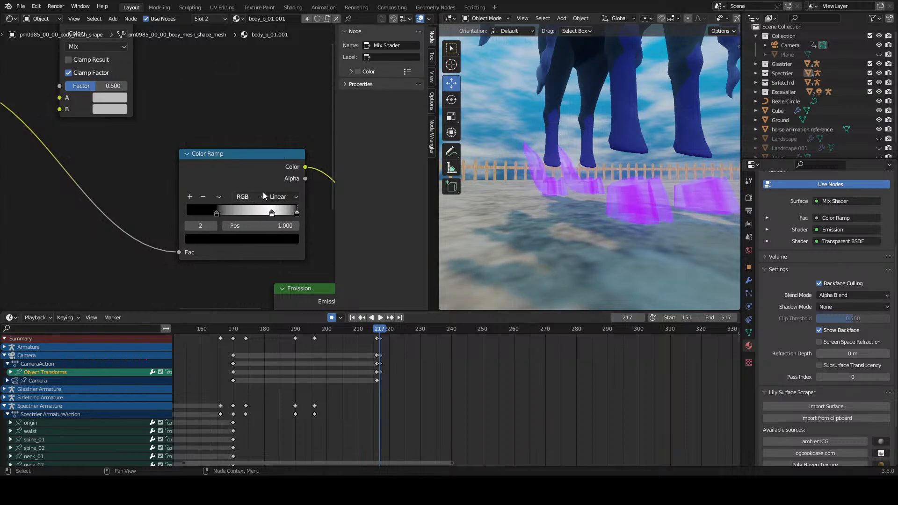
# Step: Try Constant interpolation on the noise Color Ramp and set it to Ease
pyautogui.click(280, 197)
pyautogui.click(287, 251)
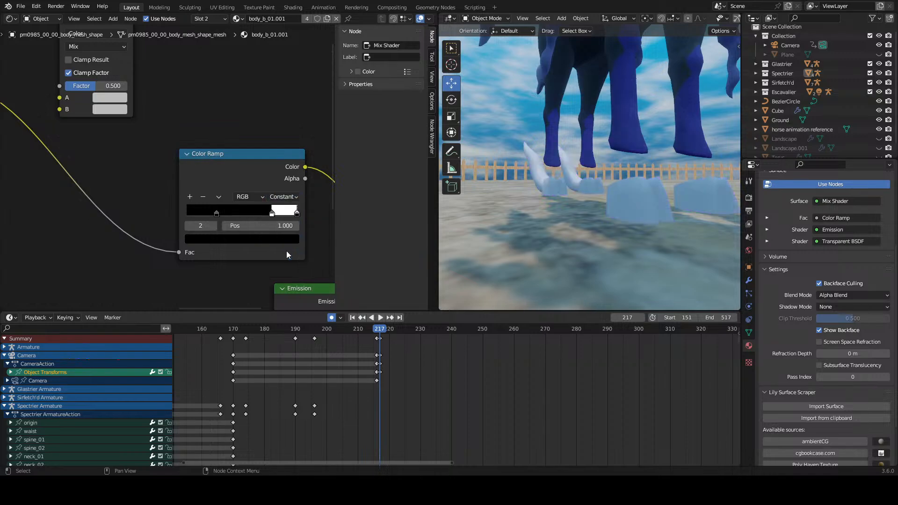
pyautogui.click(286, 197)
pyautogui.click(283, 208)
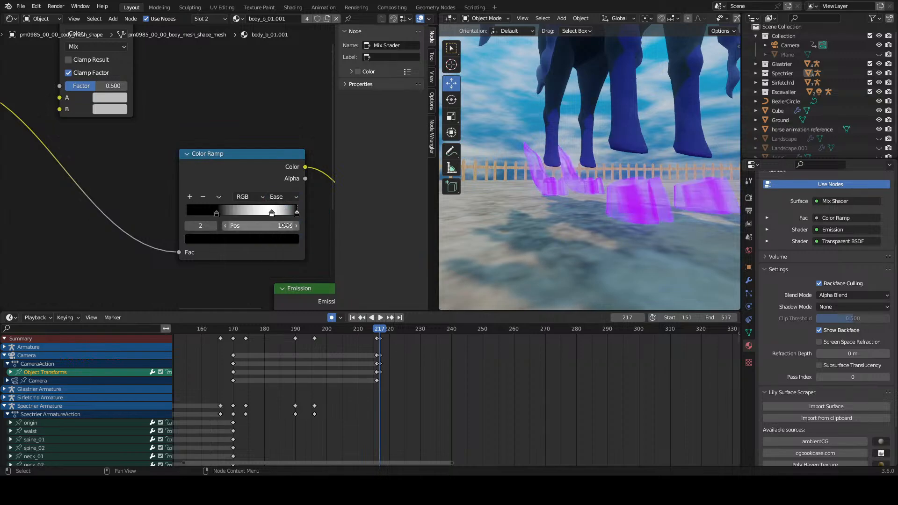
# Step: Remove the black end stop from the noise Color Ramp and move the white stop to position 0.786
pyautogui.click(297, 213)
pyautogui.click(203, 196)
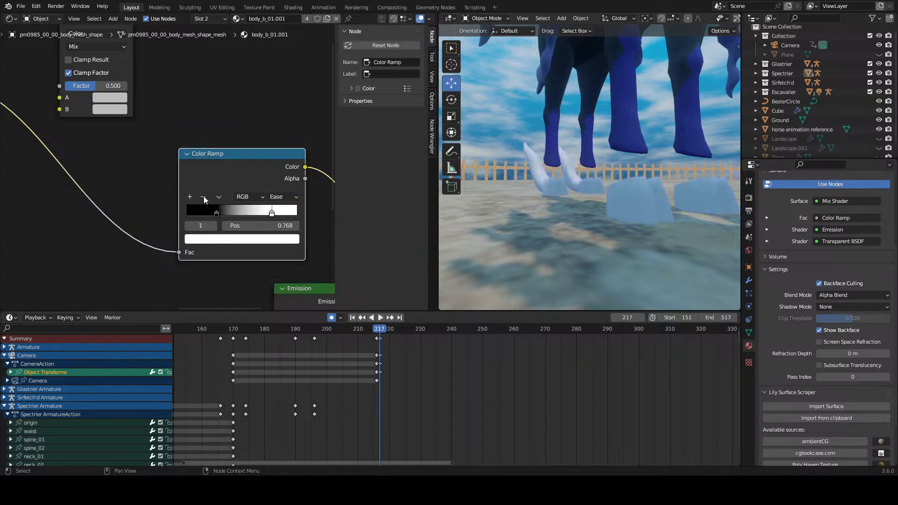
pyautogui.scroll(-1, 213, 189)
pyautogui.moveTo(250, 204); pyautogui.dragTo(251, 222)
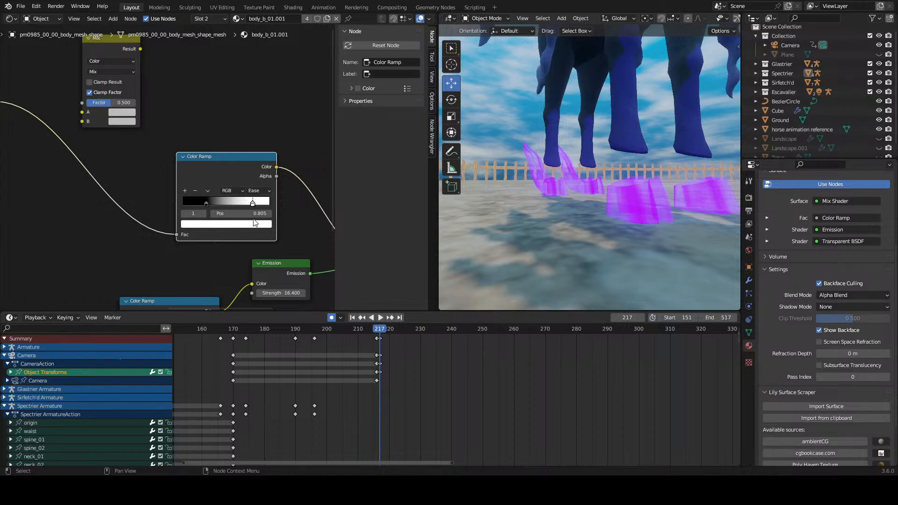
# Step: Move the dark stop of the violet Color Ramp to position 0.464 and change its color to black
pyautogui.scroll(-5, 244, 221)
pyautogui.moveTo(226, 249); pyautogui.dragTo(217, 148, button='middle')
pyautogui.scroll(8, 197, 211)
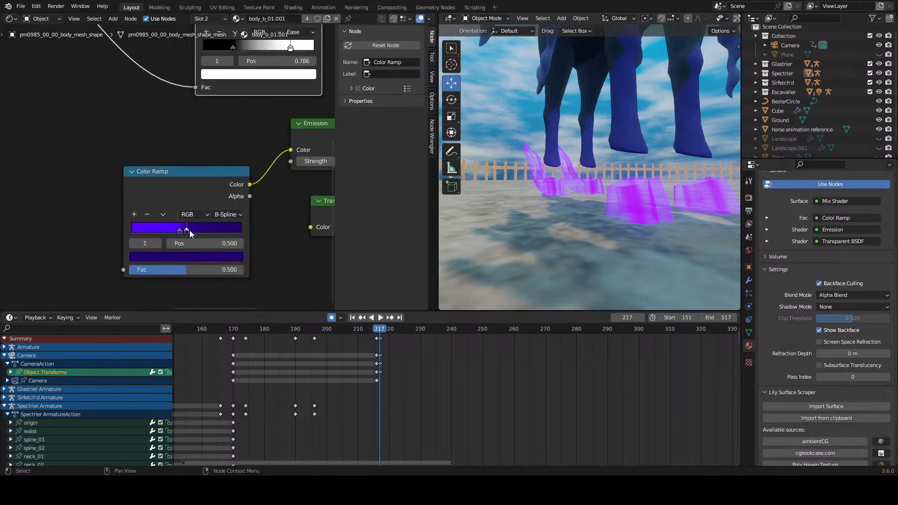
pyautogui.moveTo(189, 231)
pyautogui.mouseDown()
pyautogui.moveTo(222, 232)
pyautogui.moveTo(190, 235)
pyautogui.mouseUp()
pyautogui.click(189, 256)
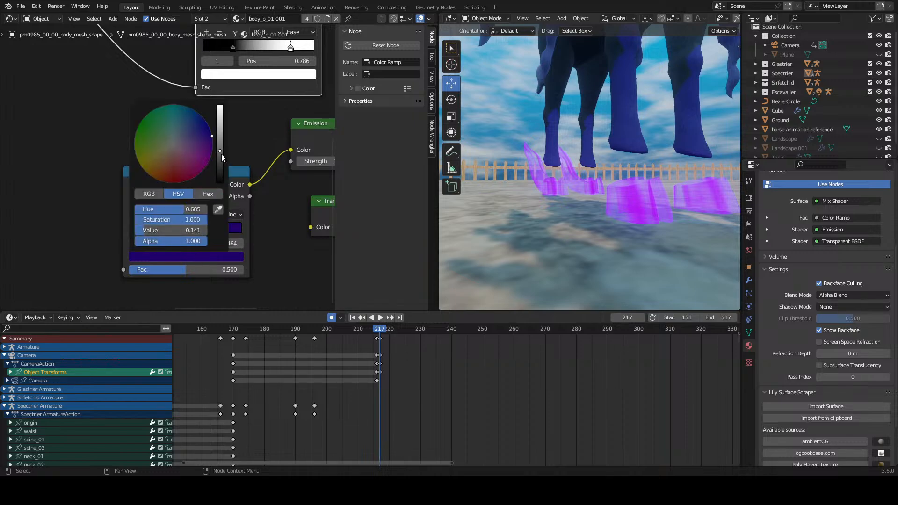
pyautogui.moveTo(221, 153); pyautogui.dragTo(221, 181)
# Step: Set the Emission shader's strength to 16
pyautogui.moveTo(280, 194); pyautogui.dragTo(226, 201, button='middle')
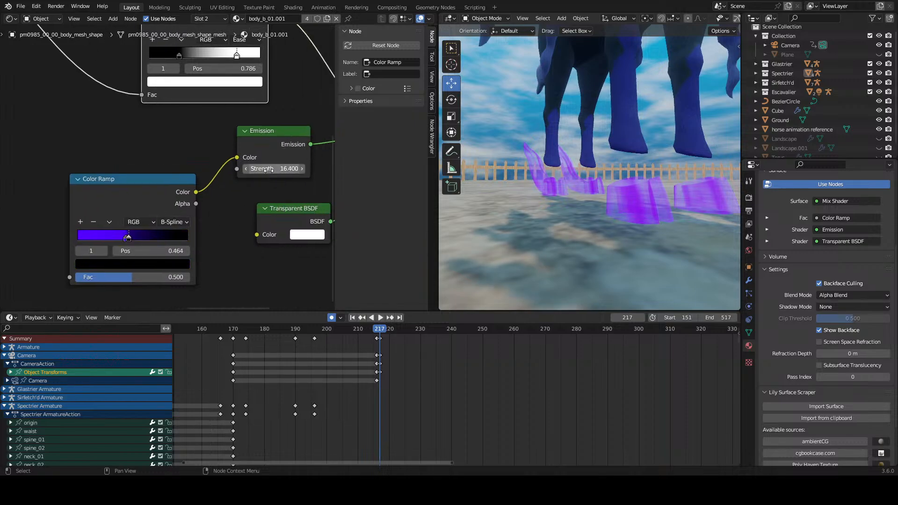
pyautogui.moveTo(276, 168); pyautogui.dragTo(269, 169)
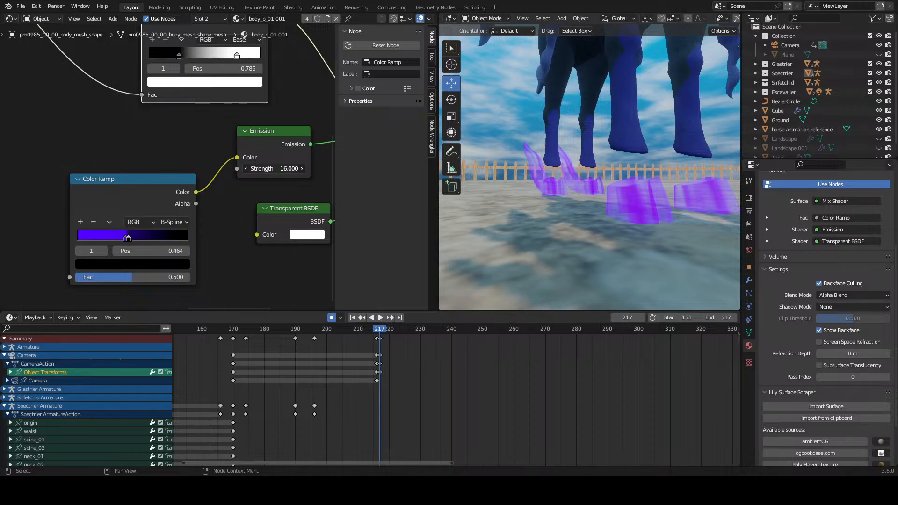
pyautogui.scroll(-6, 257, 173)
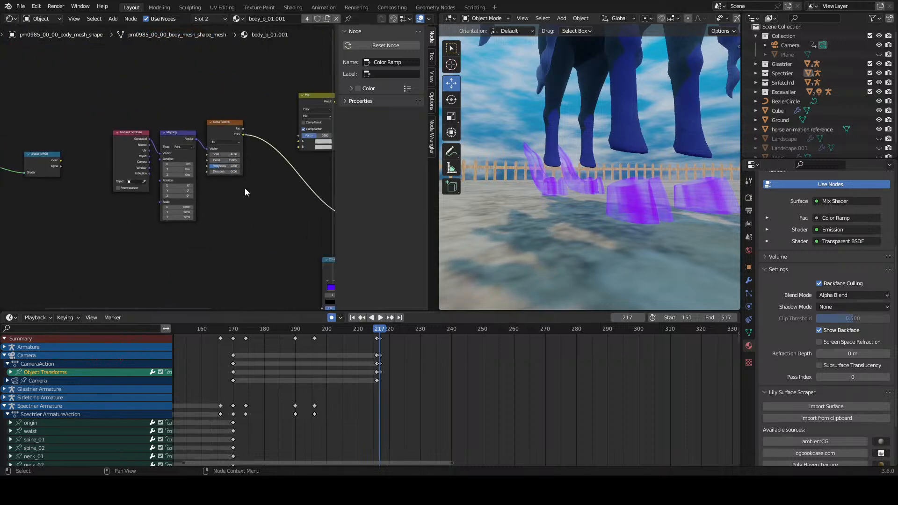
# Step: Insert the Mix node into the link between the Noise Texture and its Color Ramp
pyautogui.moveTo(279, 202)
pyautogui.mouseDown(button='middle')
pyautogui.moveTo(169, 201)
pyautogui.moveTo(170, 209)
pyautogui.mouseUp(button='middle')
pyautogui.moveTo(240, 196)
pyautogui.mouseDown(button='middle')
pyautogui.moveTo(147, 197)
pyautogui.moveTo(204, 204)
pyautogui.mouseUp(button='middle')
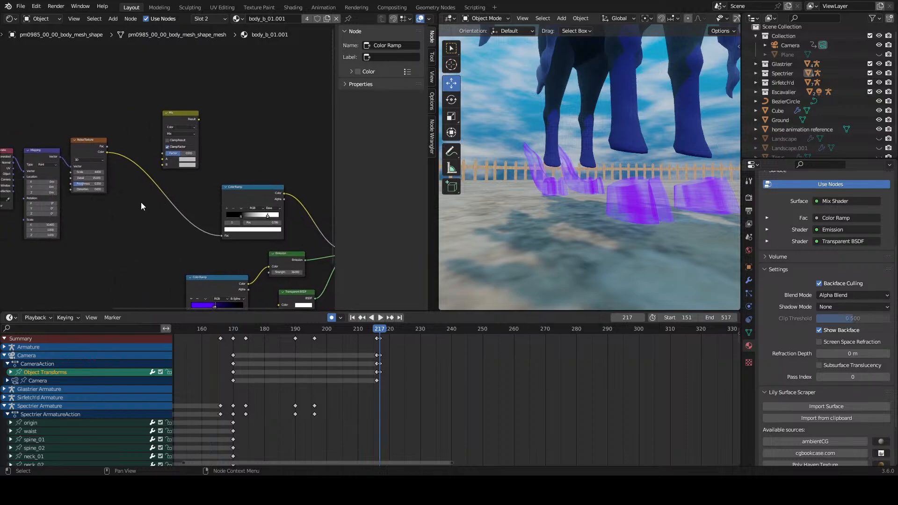
pyautogui.moveTo(176, 116); pyautogui.dragTo(163, 157)
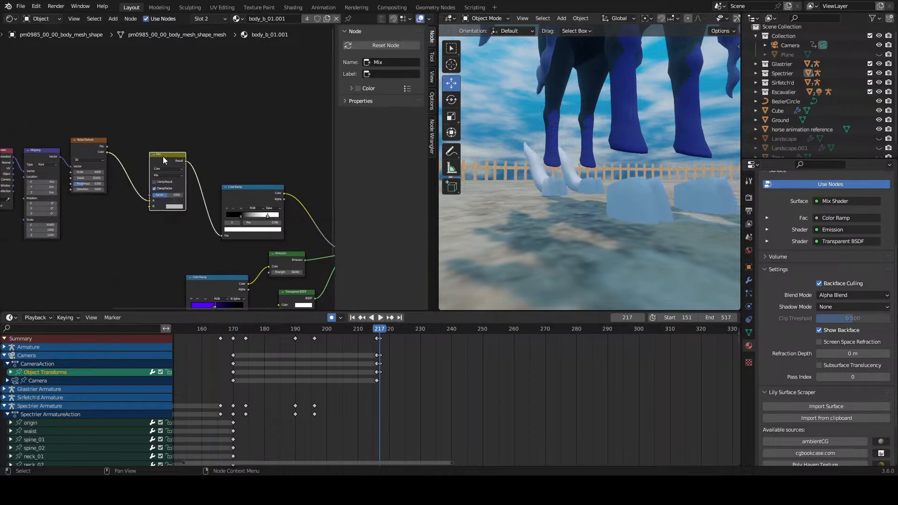
# Step: Try inserting a Color Ramp between the Noise Texture and the Mix node, with its white stop at position 0.936
pyautogui.hotkey('shift', 'a')
pyautogui.write('color ram')
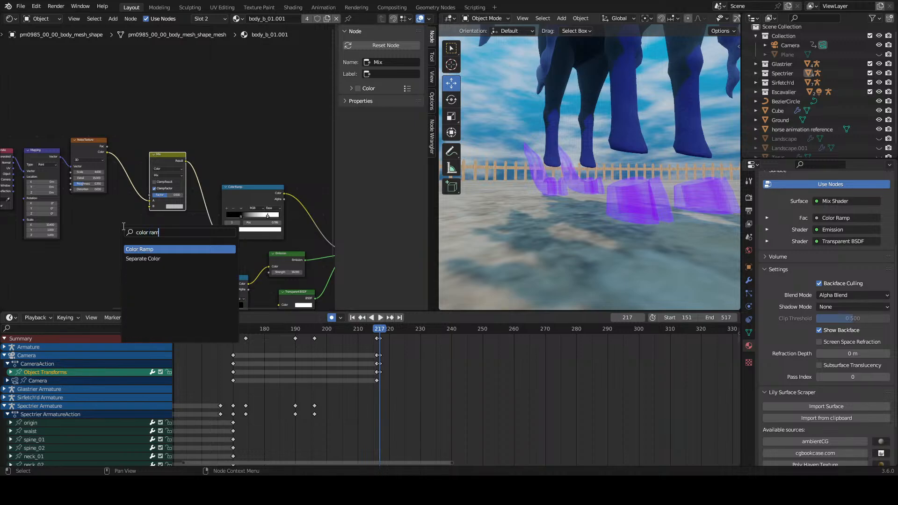
pyautogui.press('Return')
pyautogui.click(211, 193)
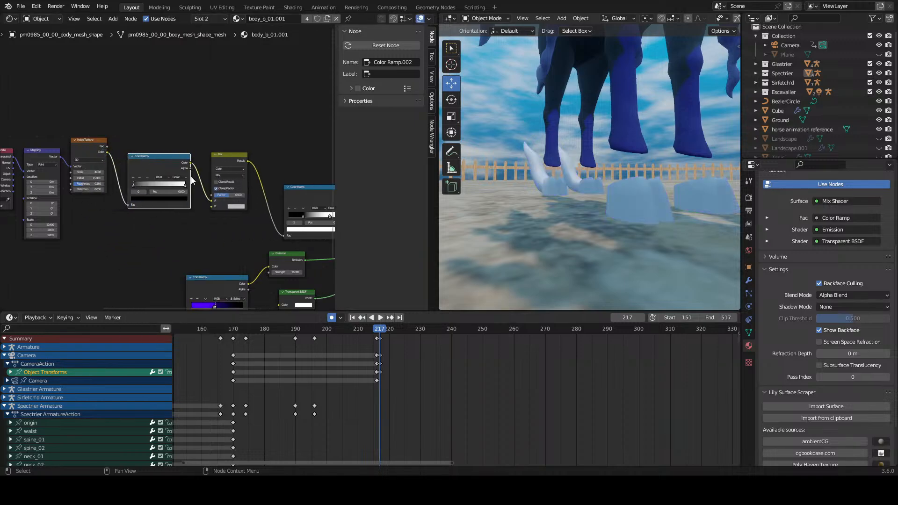
pyautogui.scroll(3, 210, 201)
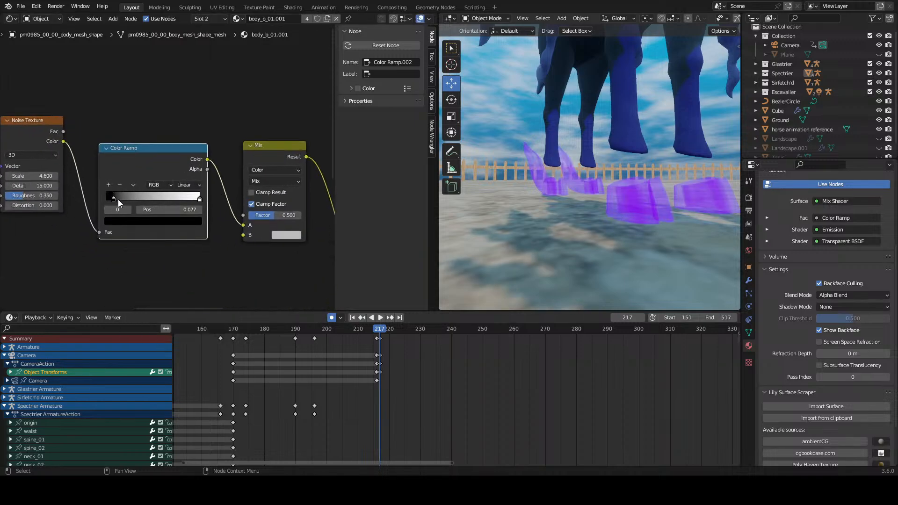
pyautogui.moveTo(199, 200)
pyautogui.mouseDown()
pyautogui.moveTo(165, 200)
pyautogui.moveTo(192, 201)
pyautogui.mouseUp()
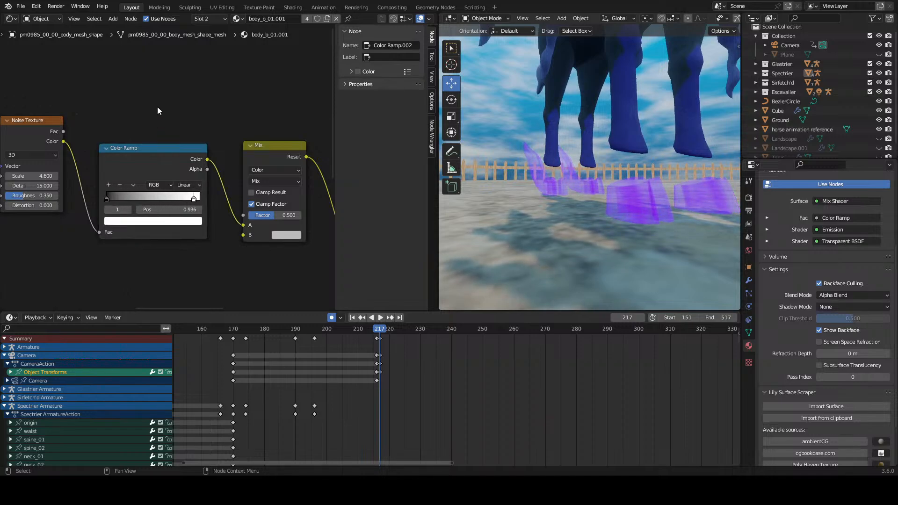
# Step: Delete the Color Ramp before the Mix node and reconnect the Noise Texture's Color output to the Mix node's A input
pyautogui.press('x')
pyautogui.moveTo(63, 142); pyautogui.dragTo(242, 226)
pyautogui.scroll(-5, 236, 228)
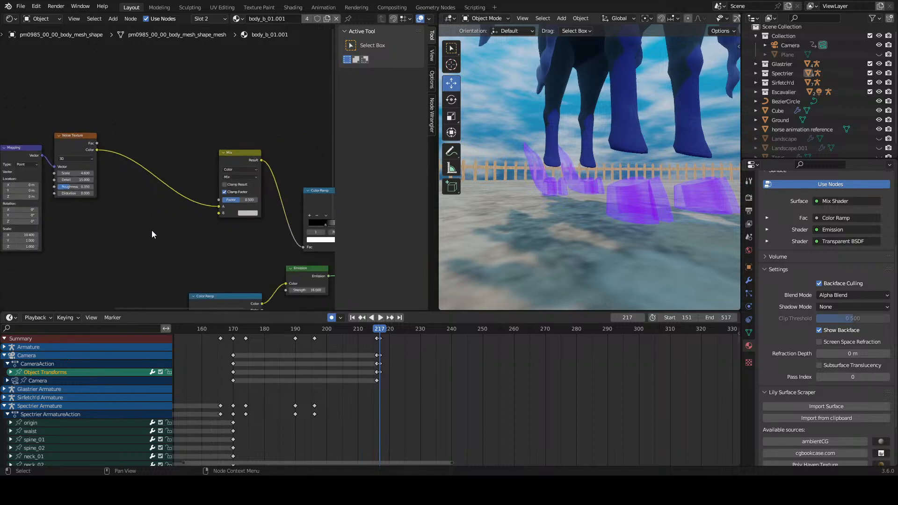
# Step: Move the Noise Texture node further away from the Mapping node to leave space between them
pyautogui.moveTo(112, 231); pyautogui.dragTo(242, 206, button='middle')
pyautogui.scroll(-4, 236, 208)
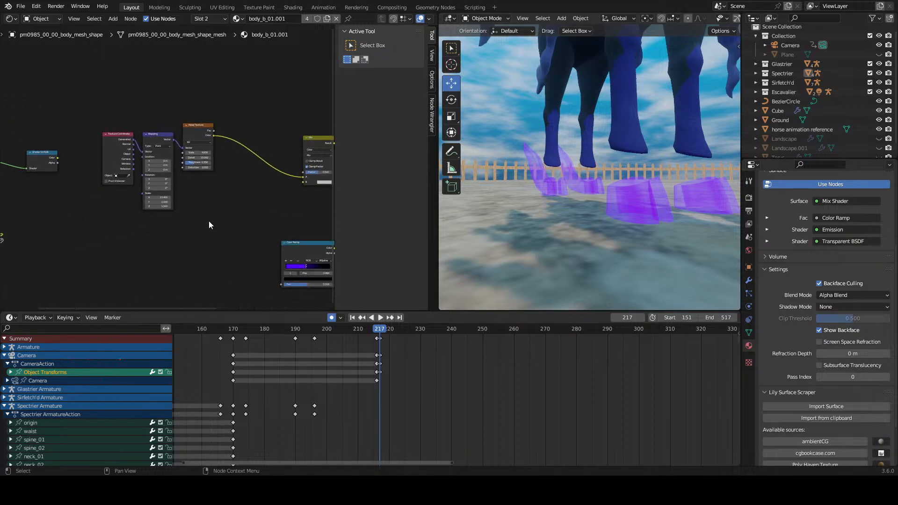
pyautogui.moveTo(196, 132); pyautogui.dragTo(210, 137)
pyautogui.scroll(6, 225, 201)
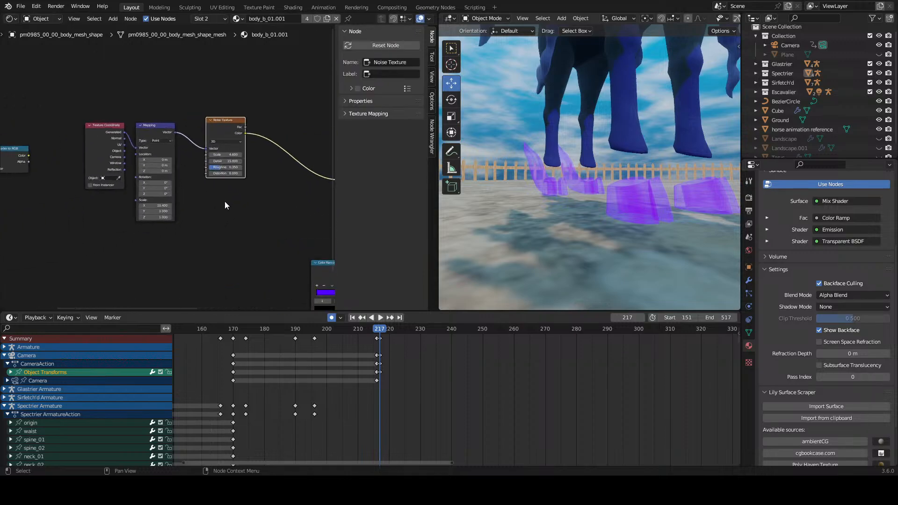
pyautogui.moveTo(242, 197); pyautogui.dragTo(217, 217, button='middle')
pyautogui.scroll(-3, 217, 217)
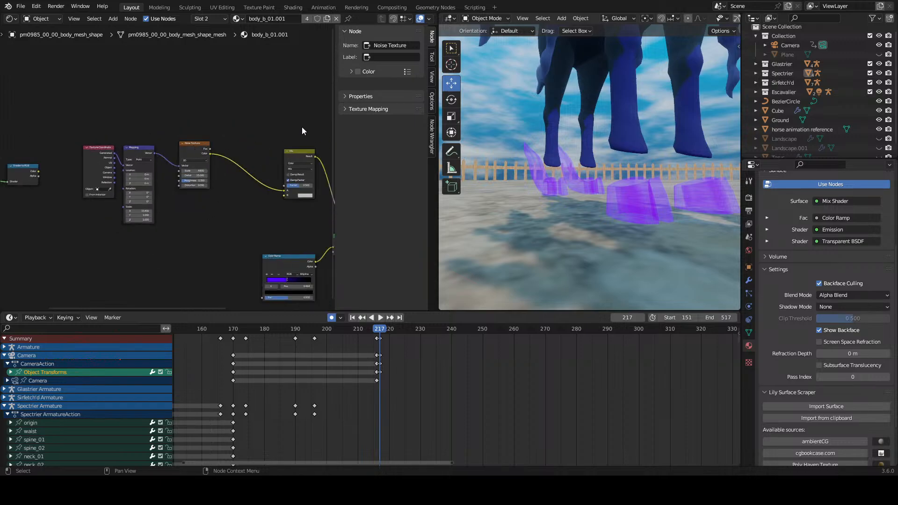
# Step: Preview the Noise Texture directly on the material surface and disconnect its Color output from the Mix node's A input
pyautogui.keyDown('ctrl'); pyautogui.keyDown('shift'); pyautogui.click(191, 153); pyautogui.keyUp('shift'); pyautogui.keyUp('ctrl')
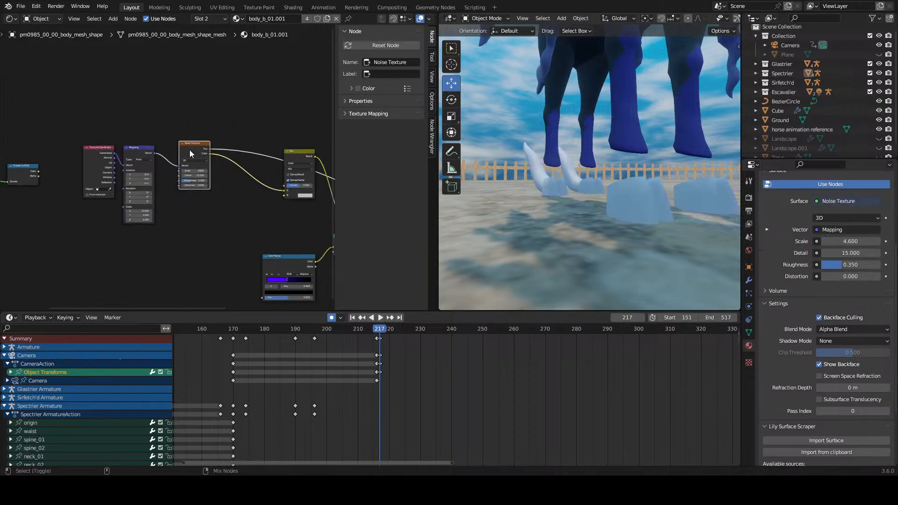
pyautogui.click(258, 203)
pyautogui.moveTo(282, 193); pyautogui.dragTo(264, 202)
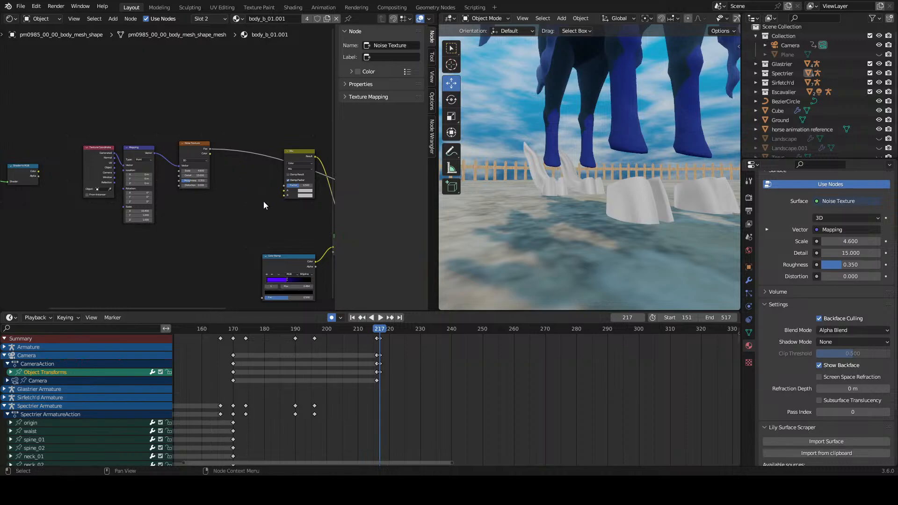
# Step: Try a different Scale value on the Noise Texture and undo the change
pyautogui.scroll(9, 218, 169)
pyautogui.moveTo(225, 175); pyautogui.dragTo(259, 175)
pyautogui.hotkey('ctrl', 'z')
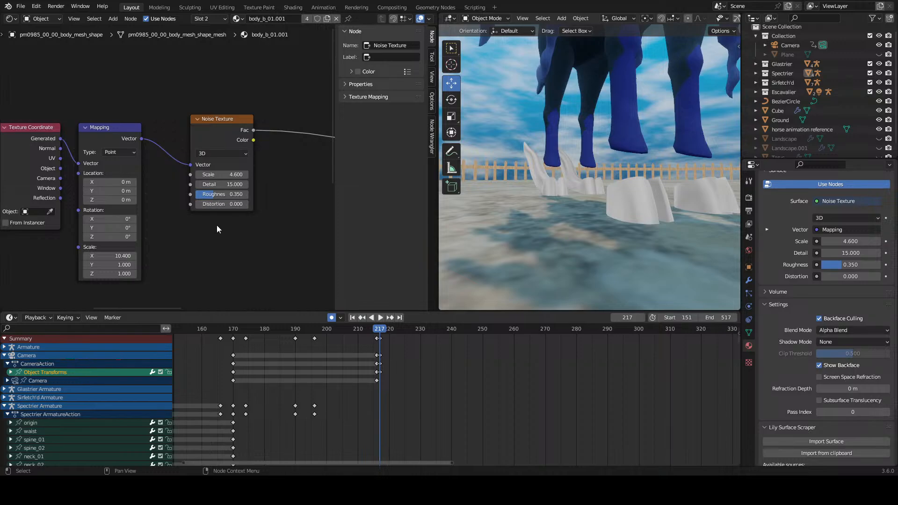
# Step: Try a Y scale of 28.3 on the Mapping node of the hoof noise and reset it to default
pyautogui.scroll(-2, 184, 263)
pyautogui.scroll(2, 135, 201)
pyautogui.moveTo(139, 244); pyautogui.dragTo(174, 205, button='middle')
pyautogui.scroll(2, 175, 205)
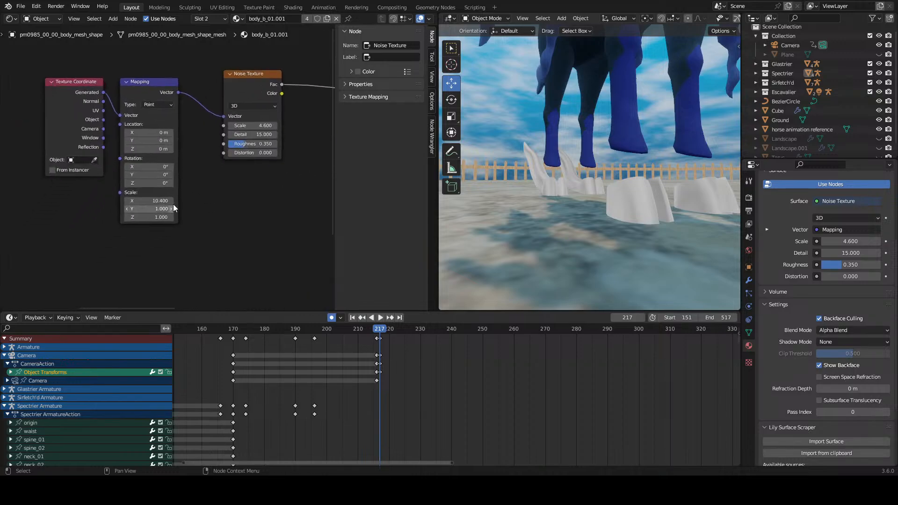
pyautogui.moveTo(160, 216); pyautogui.dragTo(333, 216)
pyautogui.scroll(3, 616, 197)
pyautogui.moveTo(616, 195); pyautogui.dragTo(538, 239, button='middle')
pyautogui.scroll(-4, 522, 231)
pyautogui.scroll(-3, 579, 213)
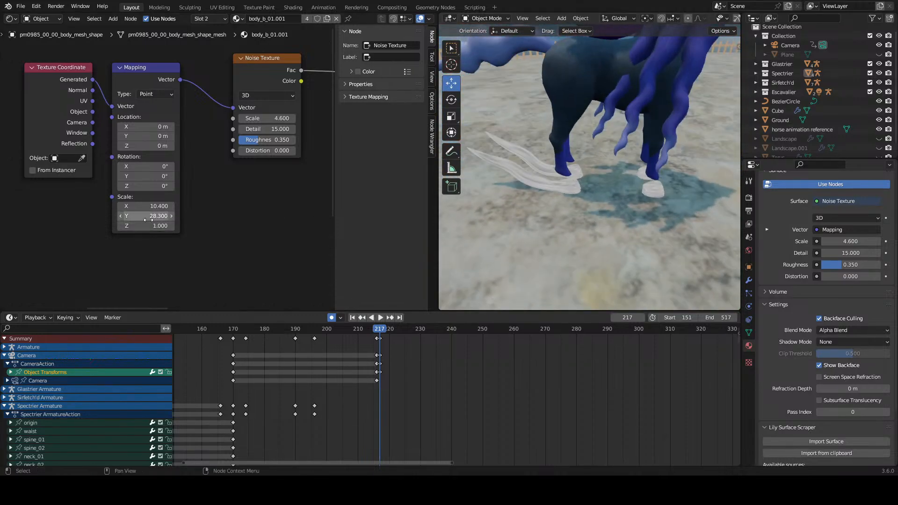
pyautogui.press('BackSpace')
# Step: Set the Mapping scale to X 16.4, Y 9 and Z 10.8, and the Noise Texture scale to 2.3
pyautogui.moveTo(148, 226); pyautogui.dragTo(177, 226)
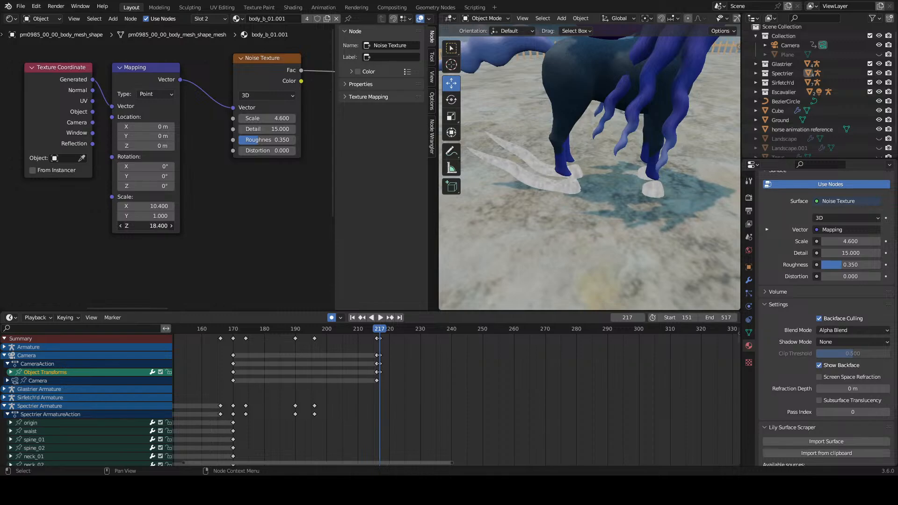
pyautogui.scroll(6, 571, 170)
pyautogui.moveTo(537, 191); pyautogui.dragTo(475, 164, button='middle')
pyautogui.scroll(1, 269, 138)
pyautogui.moveTo(276, 111)
pyautogui.mouseDown()
pyautogui.moveTo(292, 111)
pyautogui.moveTo(265, 111)
pyautogui.mouseUp()
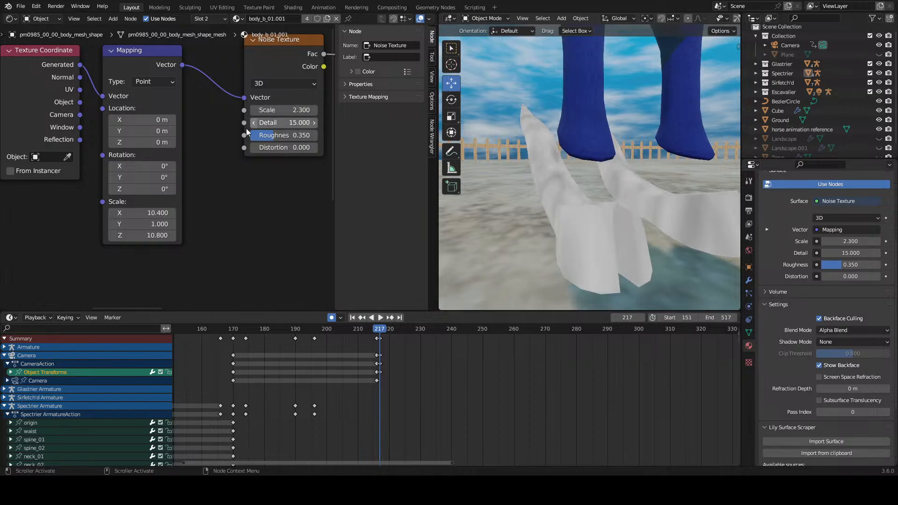
pyautogui.moveTo(157, 212); pyautogui.dragTo(187, 224)
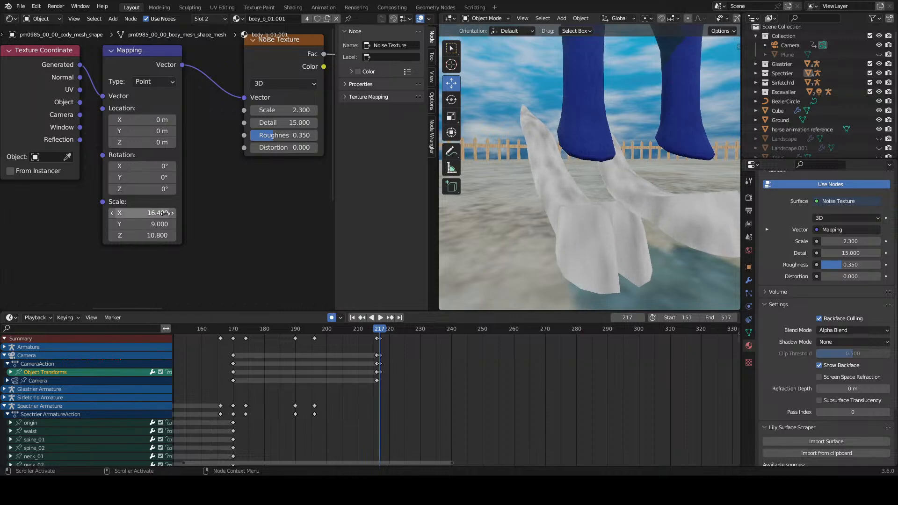
# Step: Turn off auto keying, and widen the 3D viewport with its overlays and gizmos shown
pyautogui.scroll(-11, 196, 168)
pyautogui.moveTo(206, 175); pyautogui.dragTo(78, 190, button='middle')
pyautogui.scroll(-3, 187, 133)
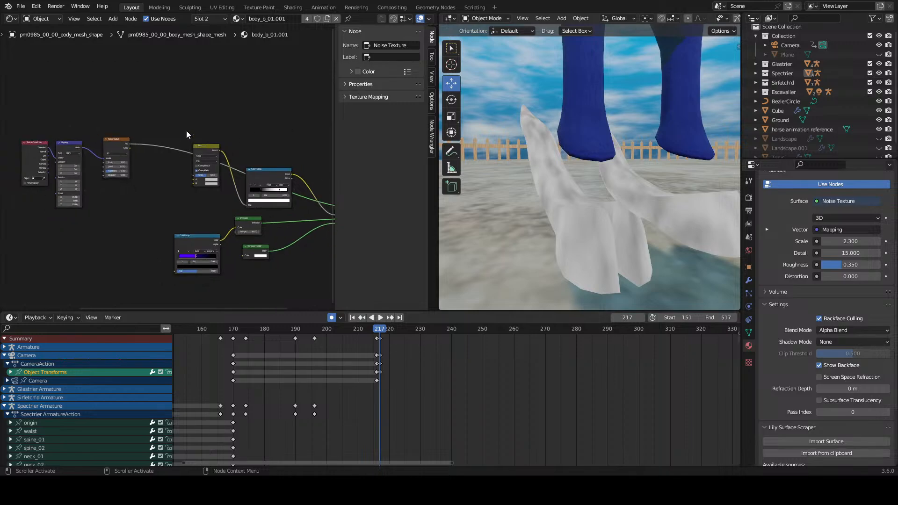
pyautogui.scroll(-10, 521, 149)
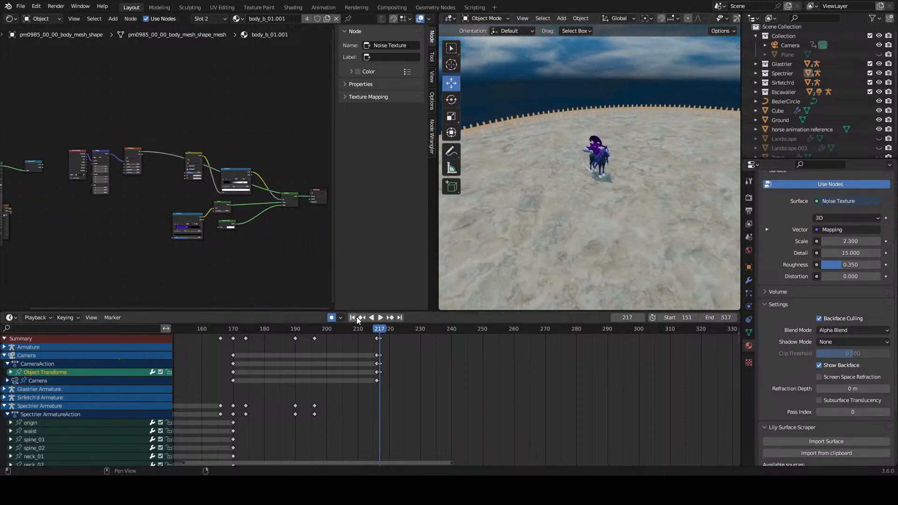
pyautogui.moveTo(557, 170); pyautogui.dragTo(549, 143, button='middle')
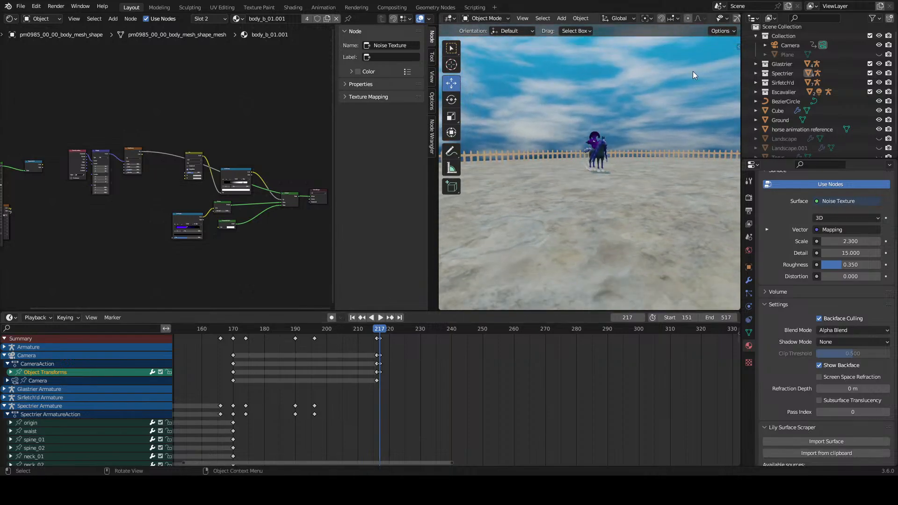
pyautogui.moveTo(741, 56); pyautogui.dragTo(837, 52)
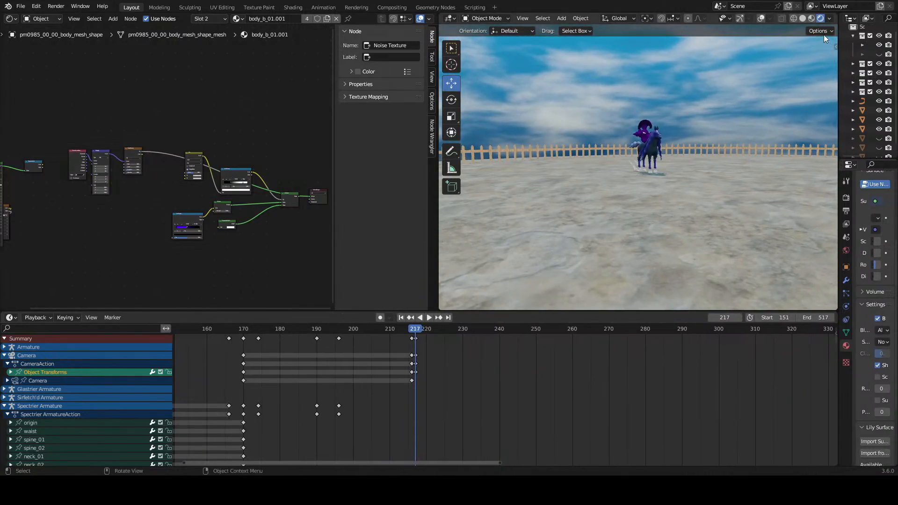
pyautogui.click(758, 17)
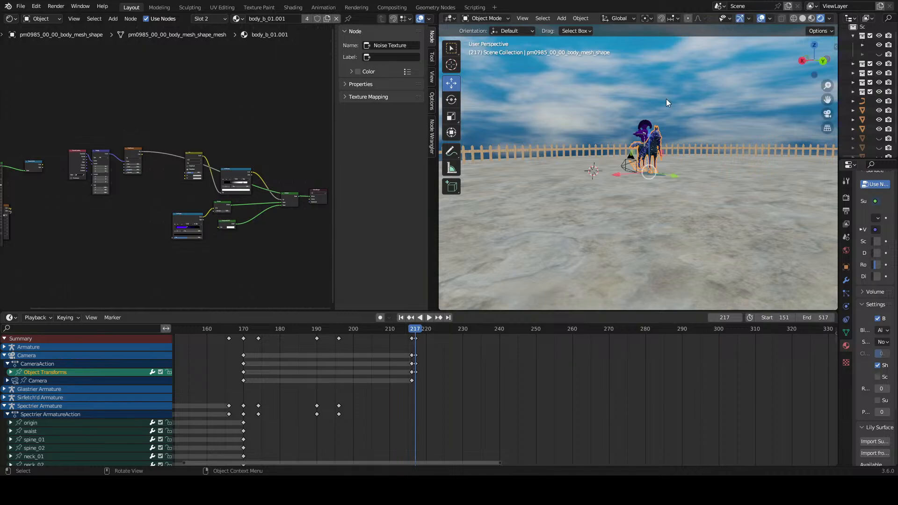
# Step: Add a mesh plane, move it along X to open ground near the horse and raise it above the ground
pyautogui.moveTo(666, 100); pyautogui.dragTo(559, 176, button='middle')
pyautogui.hotkey('shift', 'a')
pyautogui.click(608, 173)
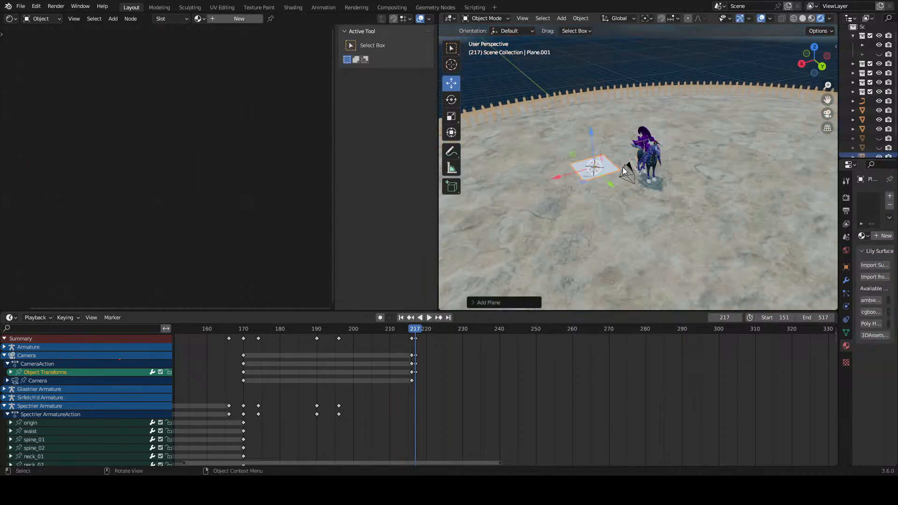
pyautogui.press('g')
pyautogui.press('x')
pyautogui.click(587, 195)
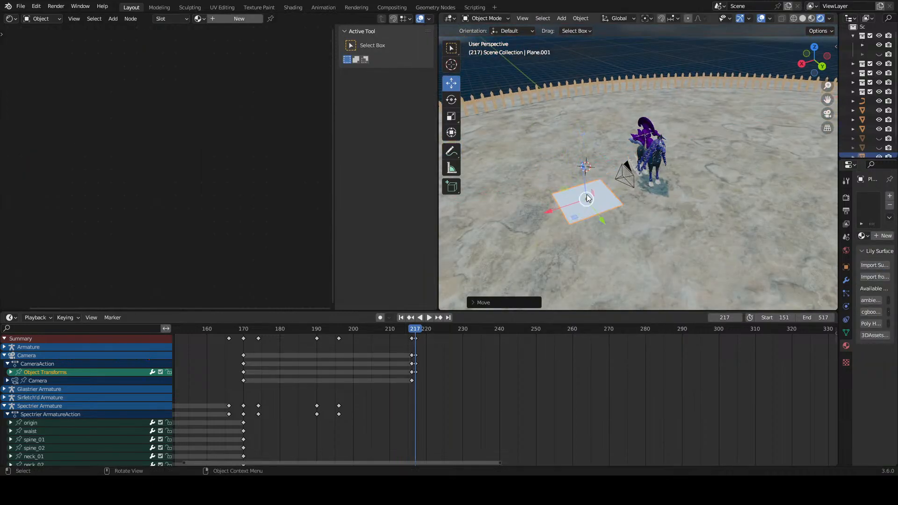
pyautogui.moveTo(585, 170); pyautogui.dragTo(578, 129)
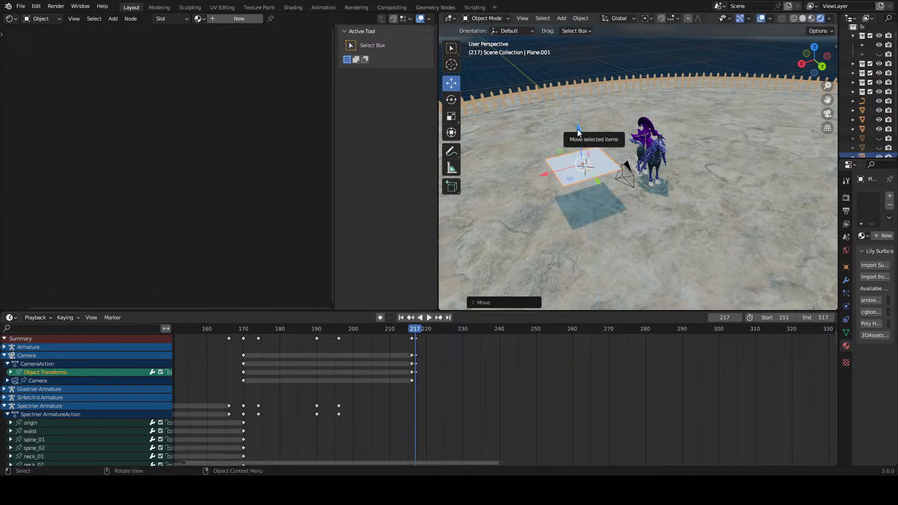
# Step: Rotate the new plane 90° so that it stands upright
pyautogui.write('r90')
pyautogui.press('Return')
pyautogui.moveTo(580, 134); pyautogui.dragTo(636, 195, button='middle')
pyautogui.click(638, 152)
pyautogui.click(610, 184)
pyautogui.keyDown('shift'); pyautogui.moveTo(610, 184); pyautogui.dragTo(603, 139, button='middle'); pyautogui.keyUp('shift')
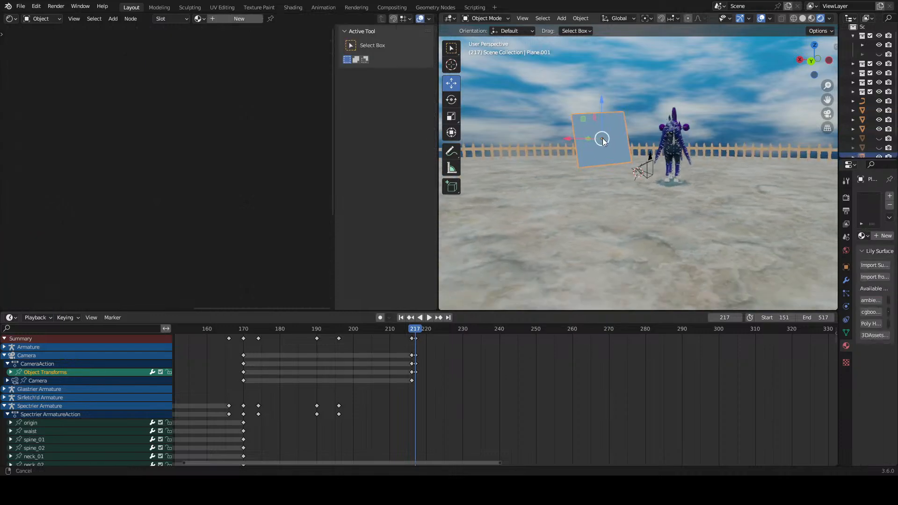
pyautogui.scroll(1, 602, 138)
# Step: Create a new material for the plane with blend mode Alpha Blend and shadow mode None
pyautogui.click(239, 19)
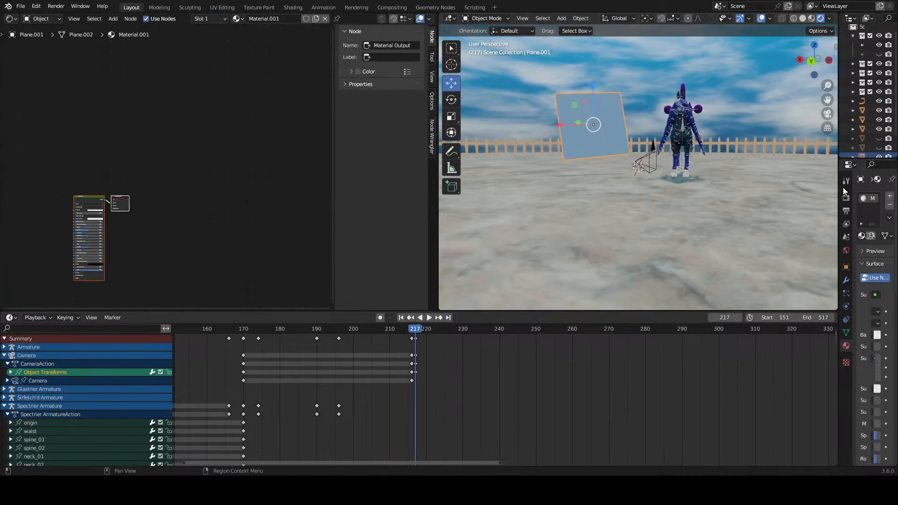
pyautogui.moveTo(840, 187); pyautogui.dragTo(641, 206)
pyautogui.scroll(-15, 775, 210)
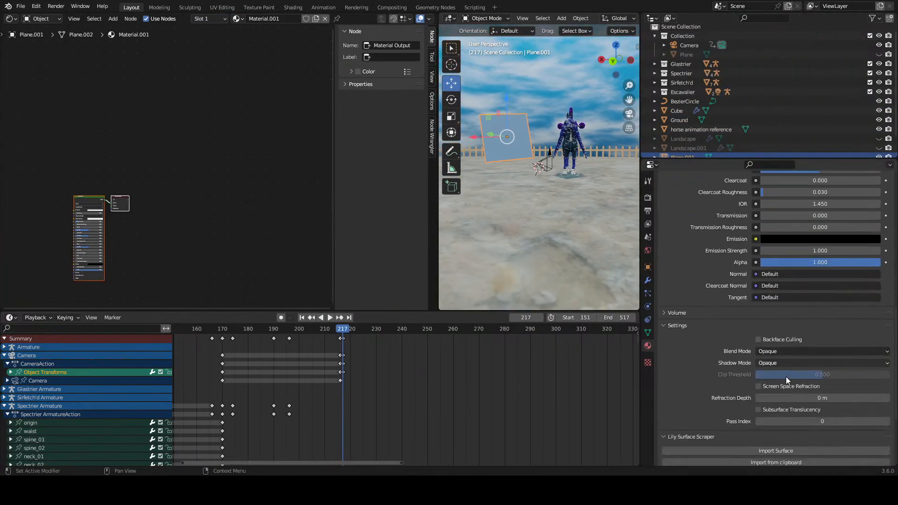
pyautogui.scroll(-3, 786, 370)
pyautogui.click(784, 306)
pyautogui.click(783, 318)
pyautogui.click(782, 296)
pyautogui.click(779, 337)
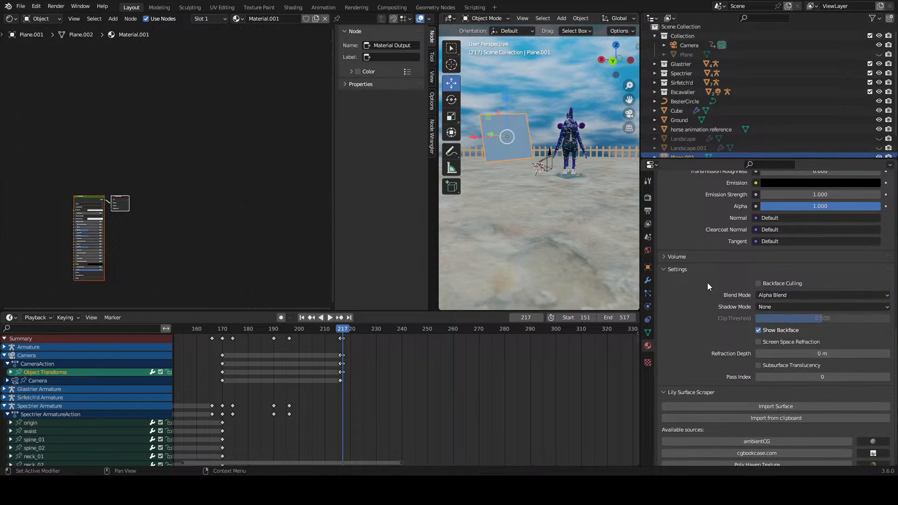
pyautogui.moveTo(640, 221); pyautogui.dragTo(752, 220)
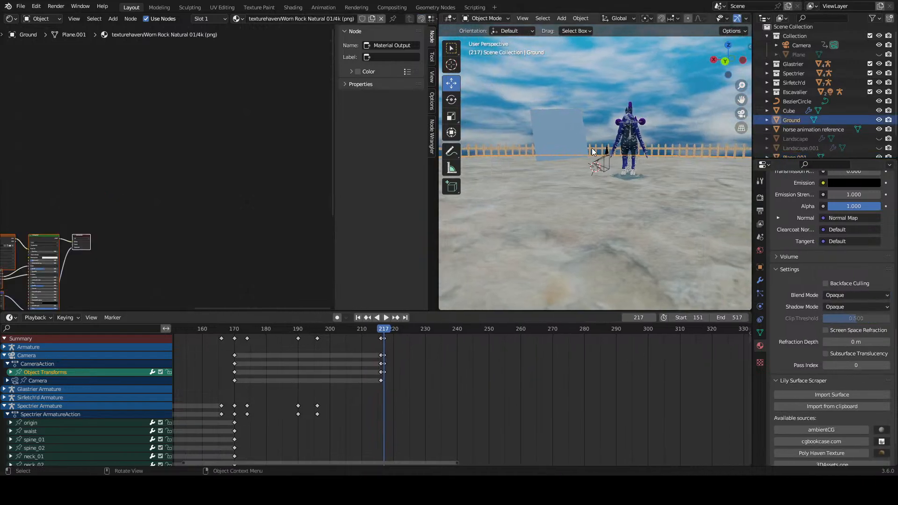
# Step: Delete the default Principled BSDF node from the plane's material
pyautogui.moveTo(148, 185); pyautogui.dragTo(270, 143, button='middle')
pyautogui.scroll(3, 253, 136)
pyautogui.moveTo(184, 111); pyautogui.dragTo(271, 208)
pyautogui.press('x')
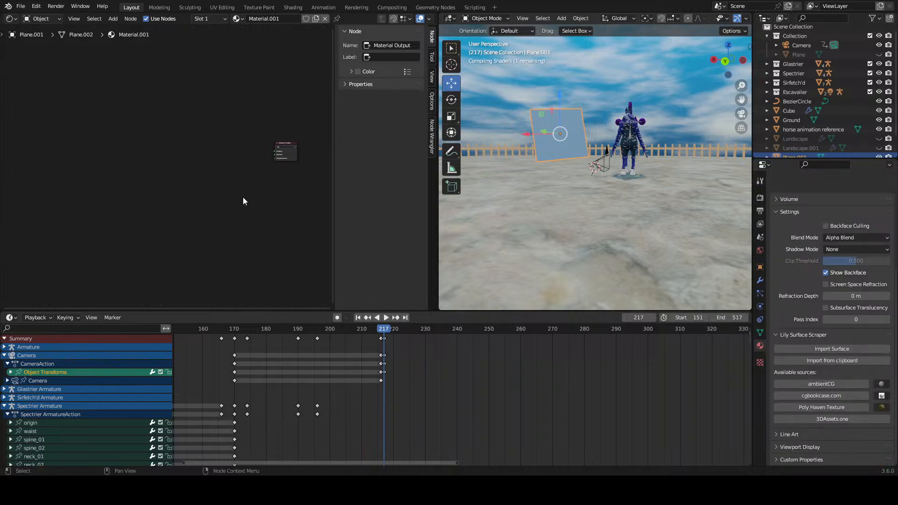
# Step: Add an Emission shader node beside the Material Output node
pyautogui.scroll(2, 241, 196)
pyautogui.moveTo(224, 180); pyautogui.dragTo(163, 208, button='middle')
pyautogui.hotkey('shift', 'a')
pyautogui.click(147, 187)
pyautogui.write('em')
pyautogui.press('Return')
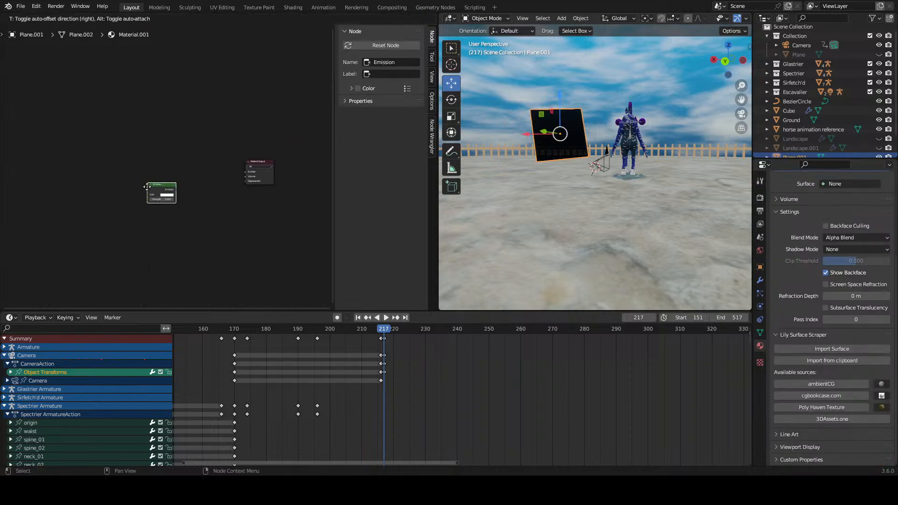
pyautogui.click(156, 192)
# Step: Add a Mix Shader node between the Emission and Material Output nodes
pyautogui.click(206, 204)
pyautogui.hotkey('shift', 'a')
pyautogui.click(207, 205)
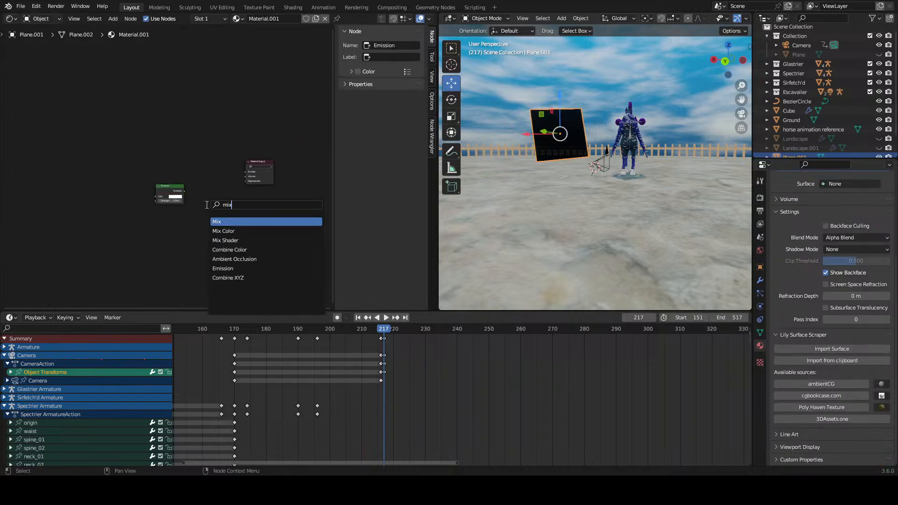
pyautogui.press('Down')
pyautogui.press('Down')
pyautogui.press('Return')
pyautogui.click(208, 207)
# Step: Add a Transparent BSDF node below the Emission node
pyautogui.hotkey('shift', 'a')
pyautogui.click(174, 223)
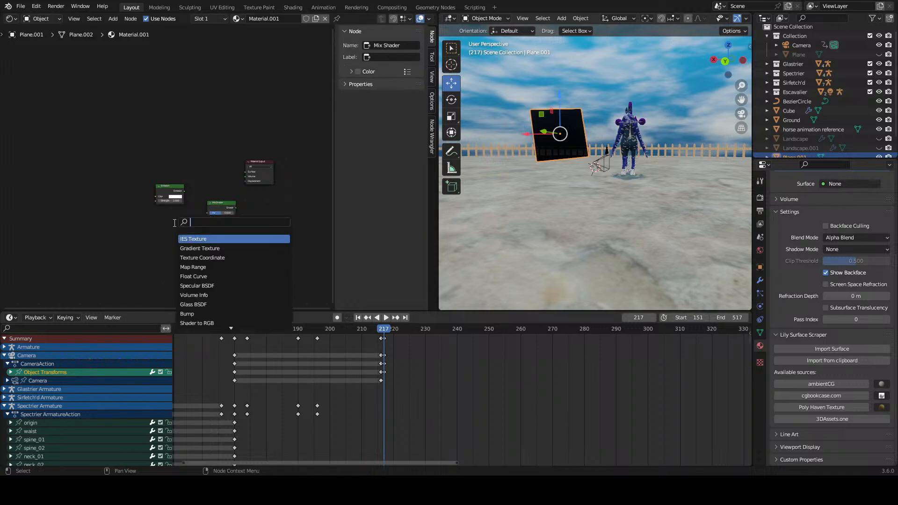
pyautogui.write('trasn')
pyautogui.press('Down')
pyautogui.press('Return')
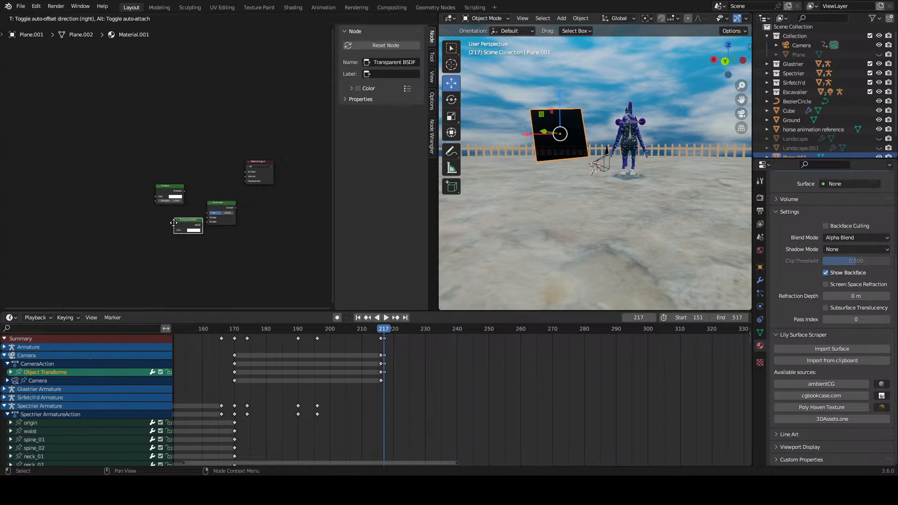
pyautogui.click(172, 224)
# Step: Connect Emission and Transparent BSDF to the Mix Shader's two shader inputs, and the Mix Shader to the Material Output surface
pyautogui.scroll(2, 264, 216)
pyautogui.moveTo(248, 220); pyautogui.dragTo(238, 181)
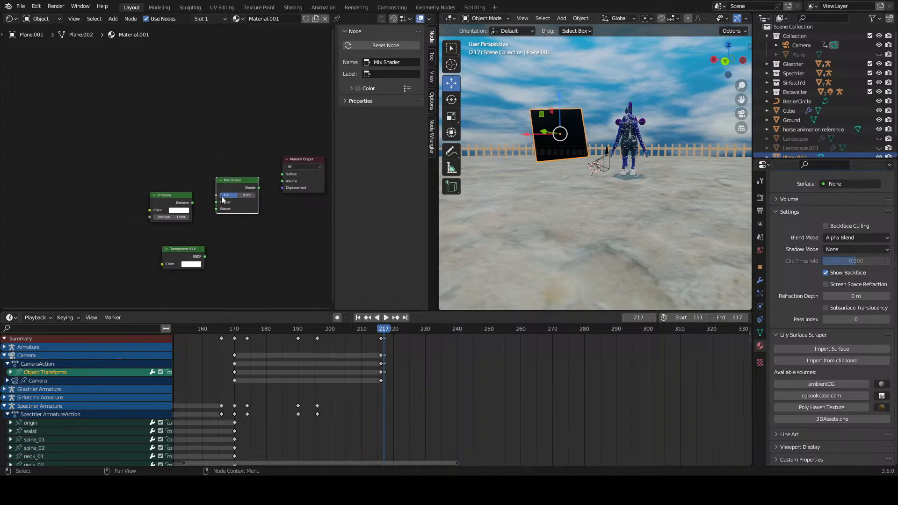
pyautogui.moveTo(192, 202); pyautogui.dragTo(215, 202)
pyautogui.moveTo(205, 256); pyautogui.dragTo(212, 215)
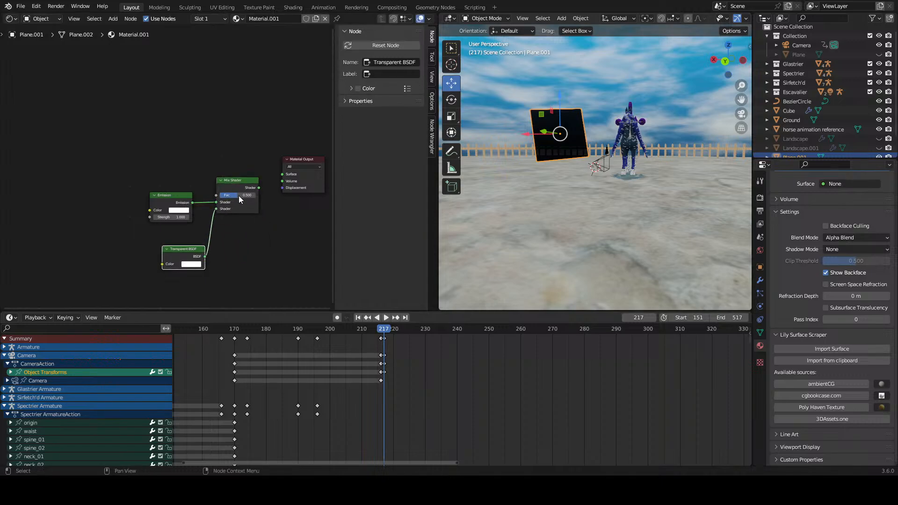
pyautogui.moveTo(259, 187); pyautogui.dragTo(248, 177)
pyautogui.keyDown('ctrl'); pyautogui.keyDown('shift'); pyautogui.click(239, 180); pyautogui.keyUp('shift'); pyautogui.keyUp('ctrl')
# Step: Add a Noise Texture node and place it well before the Emission node
pyautogui.moveTo(115, 164); pyautogui.dragTo(175, 149, button='middle')
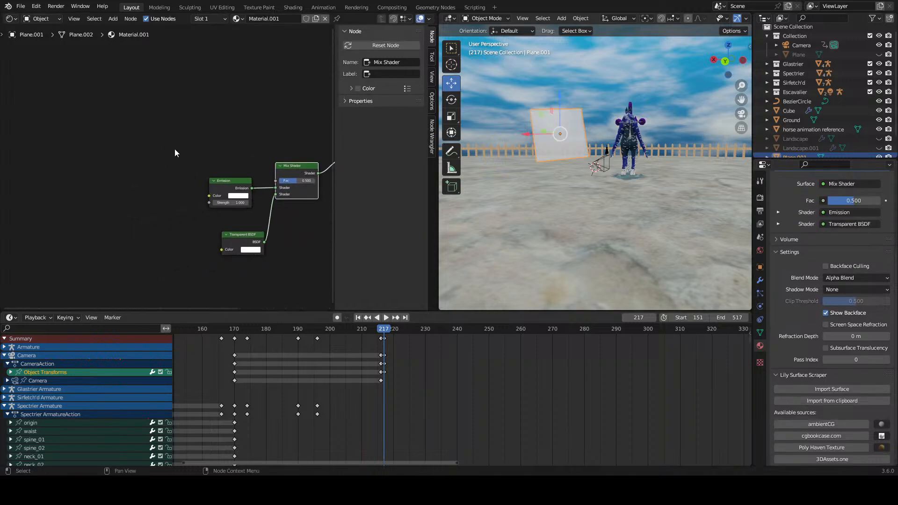
pyautogui.hotkey('shift', 'a')
pyautogui.click(175, 150)
pyautogui.write('noi')
pyautogui.press('Return')
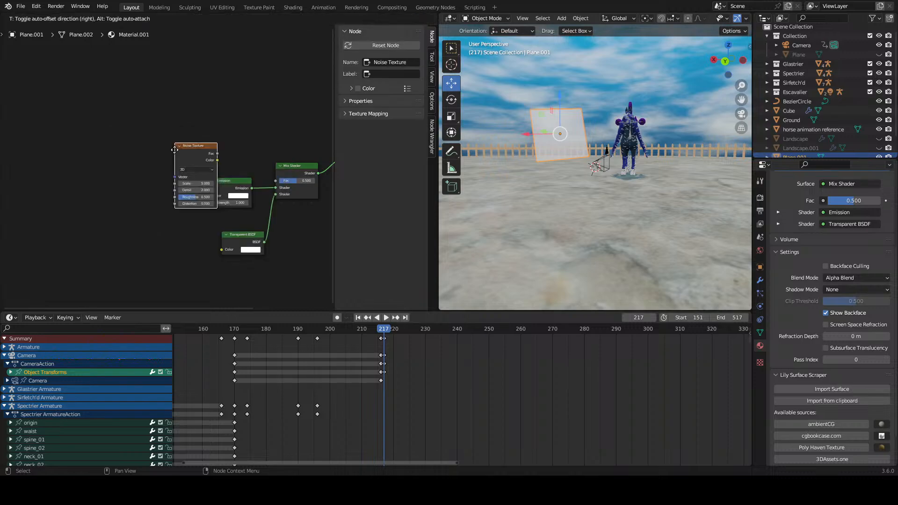
pyautogui.click(95, 148)
# Step: Add a Color Ramp node and connect its color output to the Mix Shader's factor
pyautogui.hotkey('shift', 'a')
pyautogui.click(198, 139)
pyautogui.write('color rma')
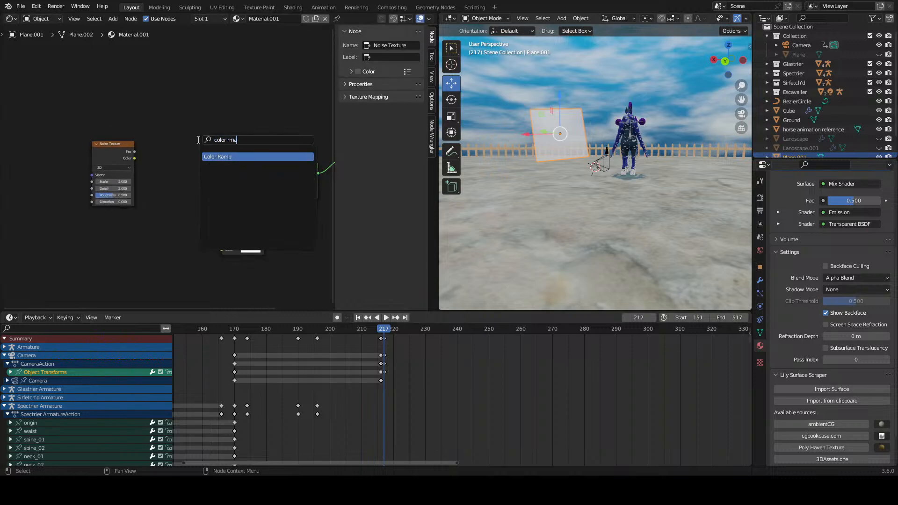
pyautogui.press('Return')
pyautogui.click(168, 100)
pyautogui.moveTo(239, 109); pyautogui.dragTo(196, 107, button='middle')
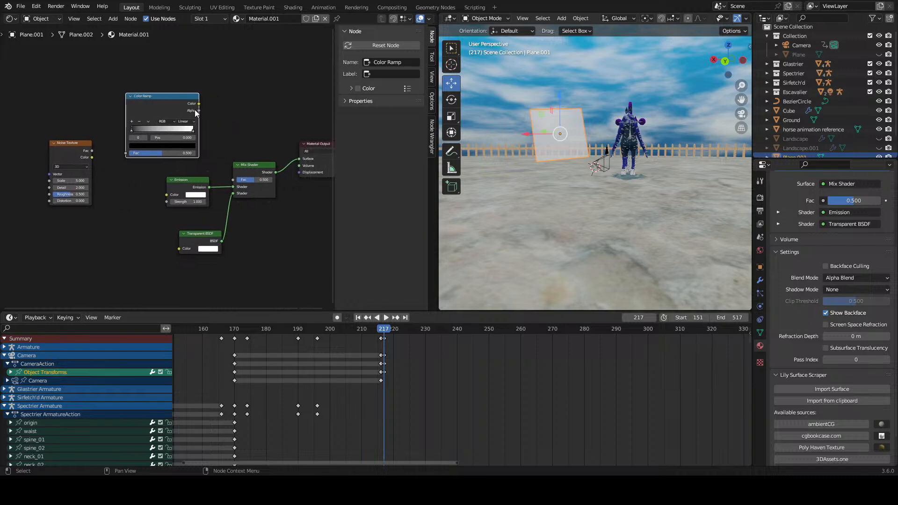
pyautogui.moveTo(199, 104); pyautogui.dragTo(233, 179)
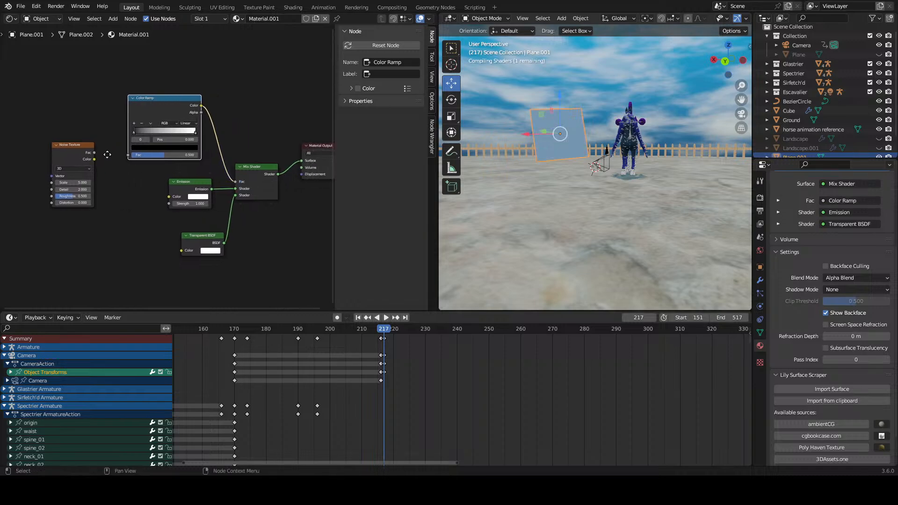
# Step: Connect the Noise Texture's color to the Color Ramp's factor, and feed the noise with Texture Coordinate and Mapping nodes
pyautogui.moveTo(87, 160); pyautogui.dragTo(108, 173, button='middle')
pyautogui.moveTo(113, 171); pyautogui.dragTo(138, 167)
pyautogui.hotkey('ctrl', 't')
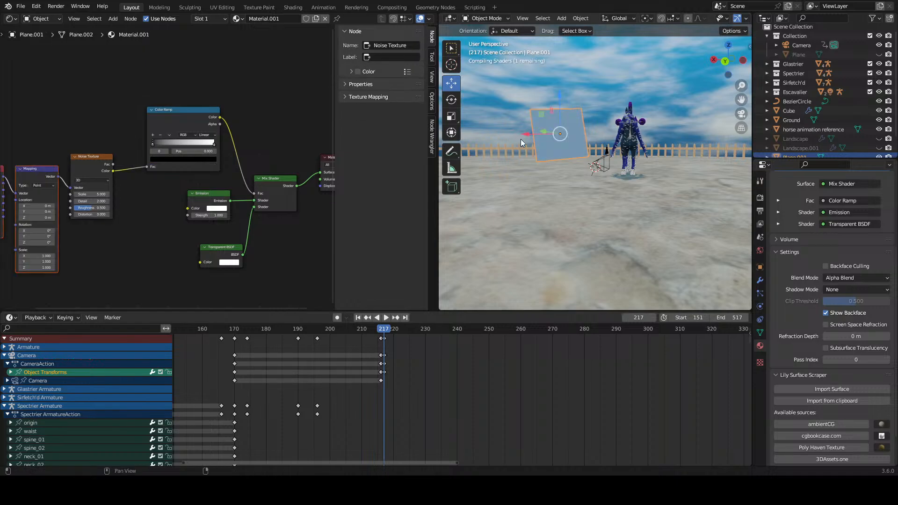
# Step: Rotate the upright plane slightly with the Rotate tool
pyautogui.moveTo(521, 139); pyautogui.dragTo(535, 169, button='middle')
pyautogui.scroll(5, 557, 166)
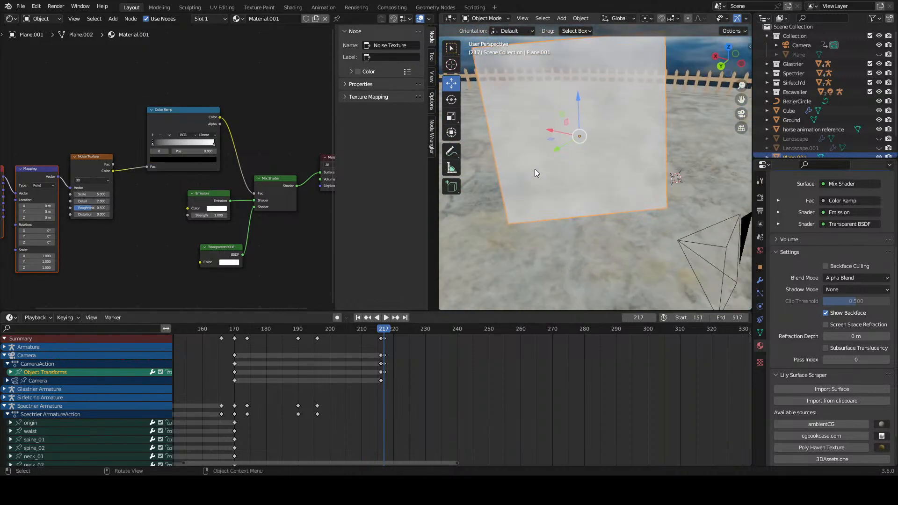
pyautogui.click(451, 99)
pyautogui.moveTo(601, 111); pyautogui.dragTo(608, 109)
pyautogui.scroll(3, 156, 224)
# Step: Add a Gradient Texture node below the Mapping and Noise Texture nodes
pyautogui.moveTo(75, 213); pyautogui.dragTo(187, 197, button='middle')
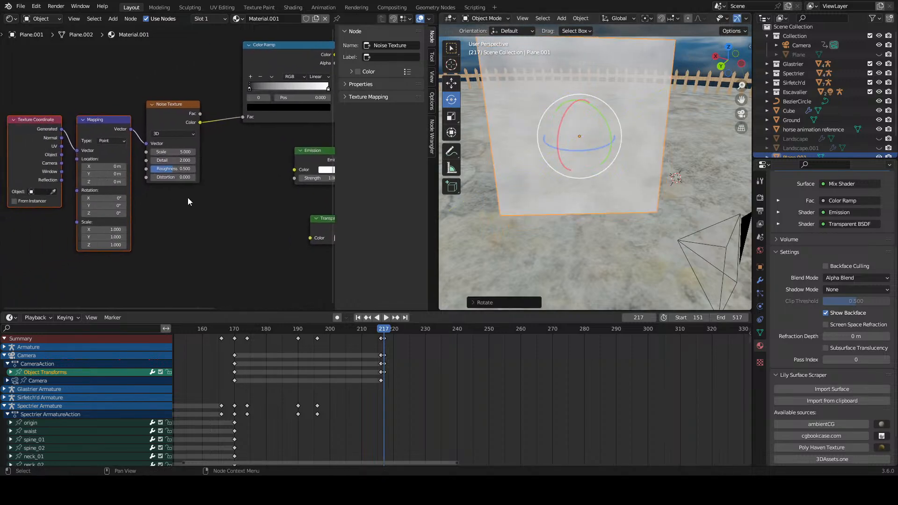
pyautogui.scroll(-1, 187, 198)
pyautogui.scroll(-2, 187, 202)
pyautogui.moveTo(192, 253); pyautogui.dragTo(178, 217, button='middle')
pyautogui.hotkey('shift', 'a')
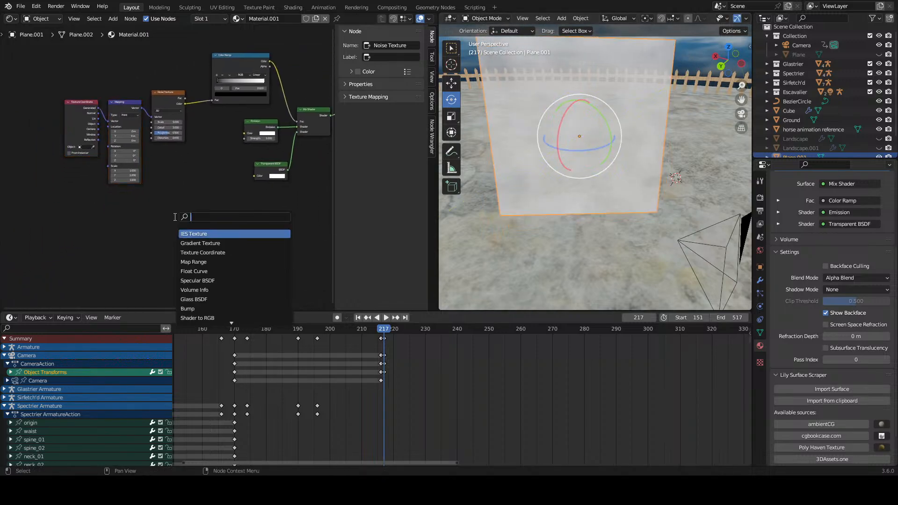
pyautogui.write('grad')
pyautogui.press('Return')
pyautogui.click(180, 231)
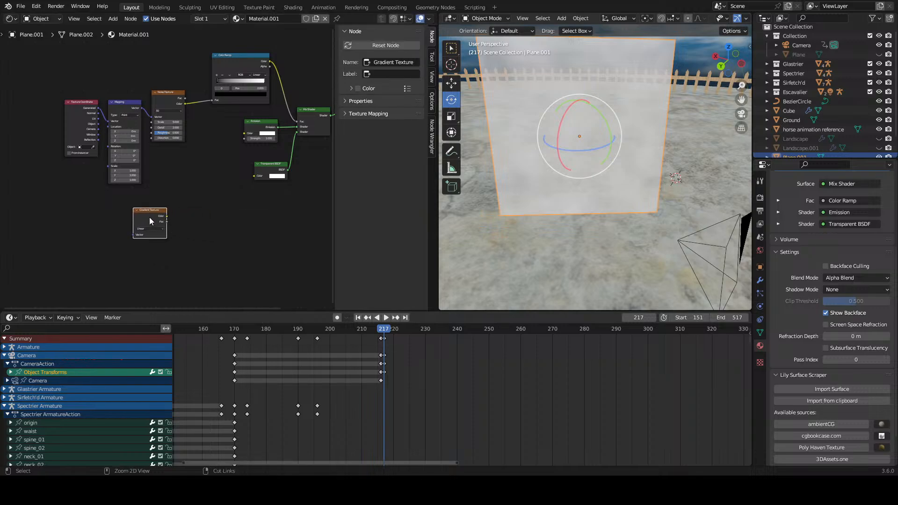
# Step: Feed the Gradient Texture with Texture Coordinate and Mapping nodes and preview the gradient on the upright plane
pyautogui.hotkey('ctrl', 't')
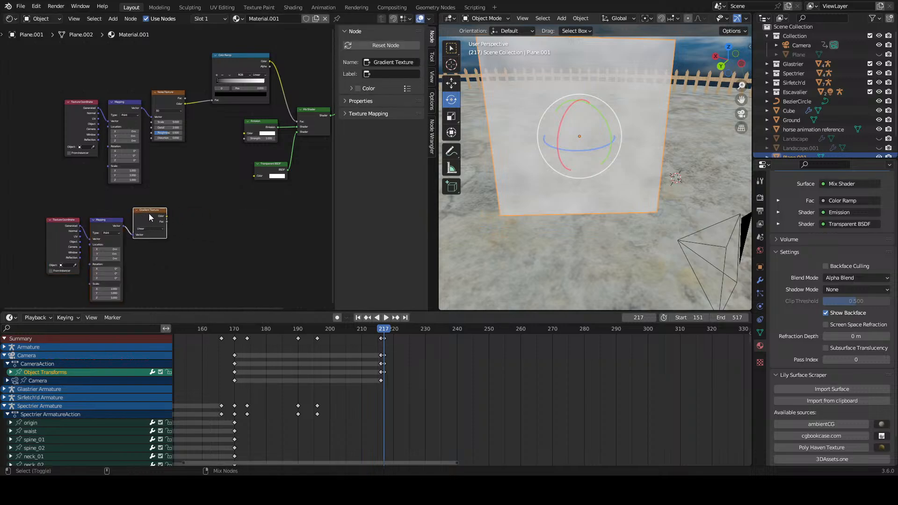
pyautogui.keyDown('ctrl'); pyautogui.keyDown('shift'); pyautogui.click(149, 214); pyautogui.keyUp('shift'); pyautogui.keyUp('ctrl')
pyautogui.moveTo(206, 242); pyautogui.dragTo(165, 200, button='middle')
pyautogui.scroll(3, 163, 216)
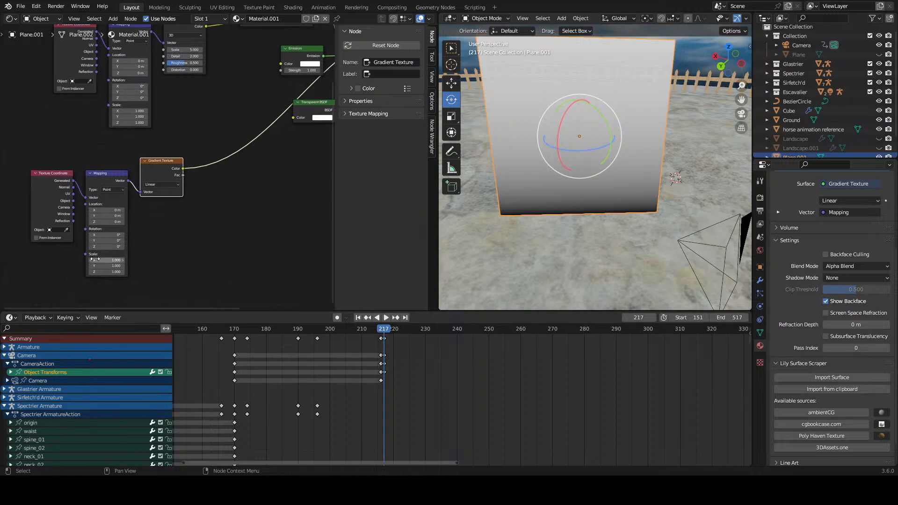
pyautogui.scroll(1, 96, 253)
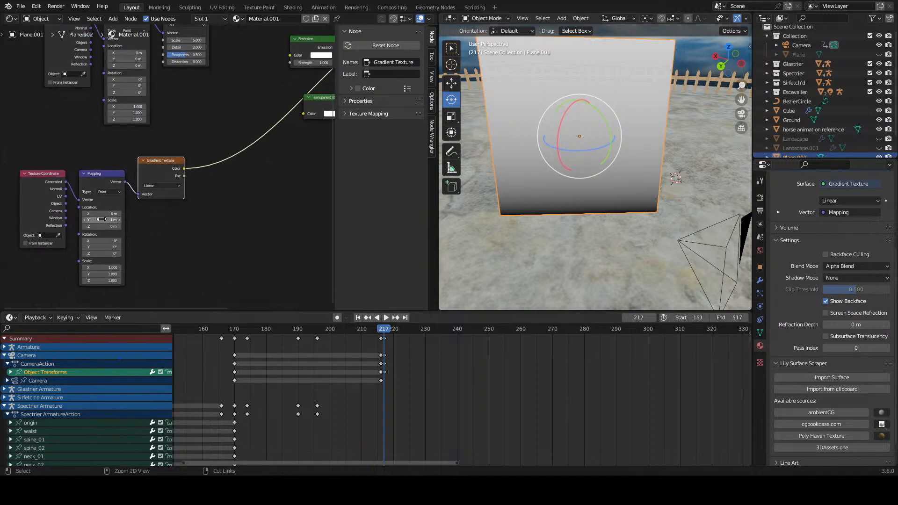
# Step: Set the gradient Mapping node's X location to -0.1 m and switch the surface preview back to the Mix Shader
pyautogui.moveTo(102, 214)
pyautogui.mouseDown()
pyautogui.moveTo(110, 214)
pyautogui.moveTo(99, 214)
pyautogui.mouseUp()
pyautogui.scroll(-1, 183, 229)
pyautogui.moveTo(199, 190); pyautogui.dragTo(185, 272, button='middle')
pyautogui.scroll(-6, 210, 153)
pyautogui.moveTo(209, 154); pyautogui.dragTo(153, 210, button='middle')
pyautogui.keyDown('ctrl'); pyautogui.keyDown('shift'); pyautogui.click(233, 196); pyautogui.keyUp('shift'); pyautogui.keyUp('ctrl')
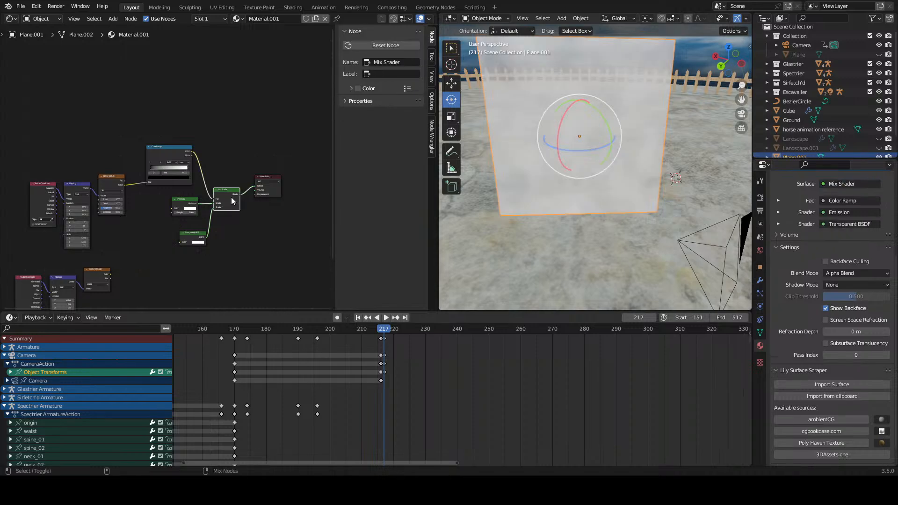
# Step: Insert a Mix color node between the Noise Texture and Color Ramp, and connect the Gradient Texture's color to its B input
pyautogui.scroll(2, 206, 225)
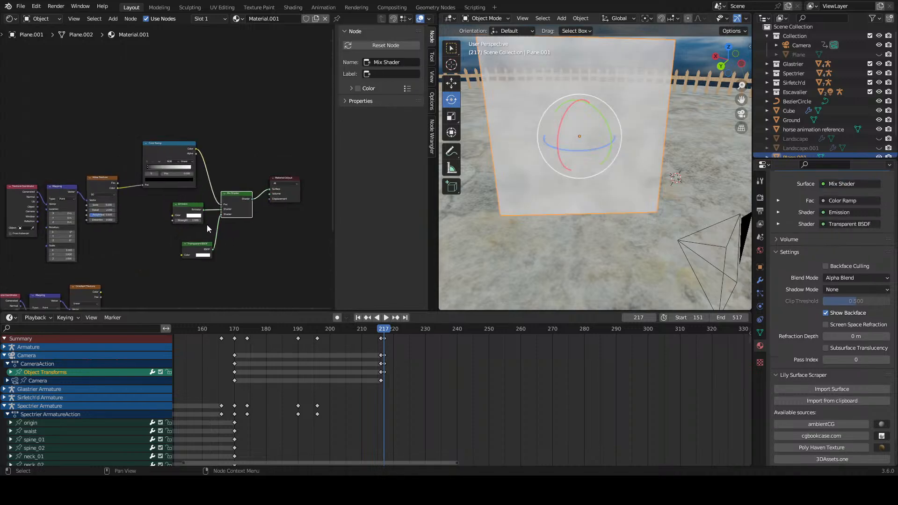
pyautogui.click(144, 256)
pyautogui.hotkey('shift', 'a')
pyautogui.click(148, 251)
pyautogui.write('mix col')
pyautogui.press('Return')
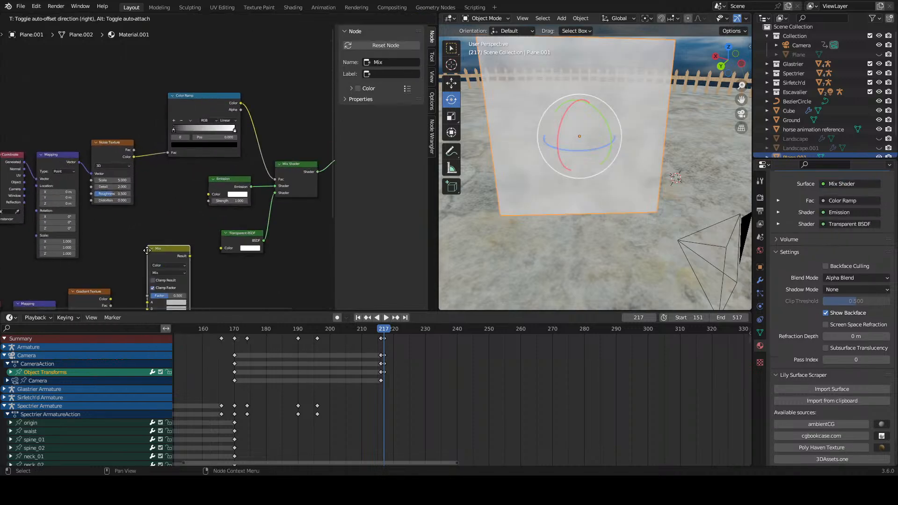
pyautogui.click(150, 213)
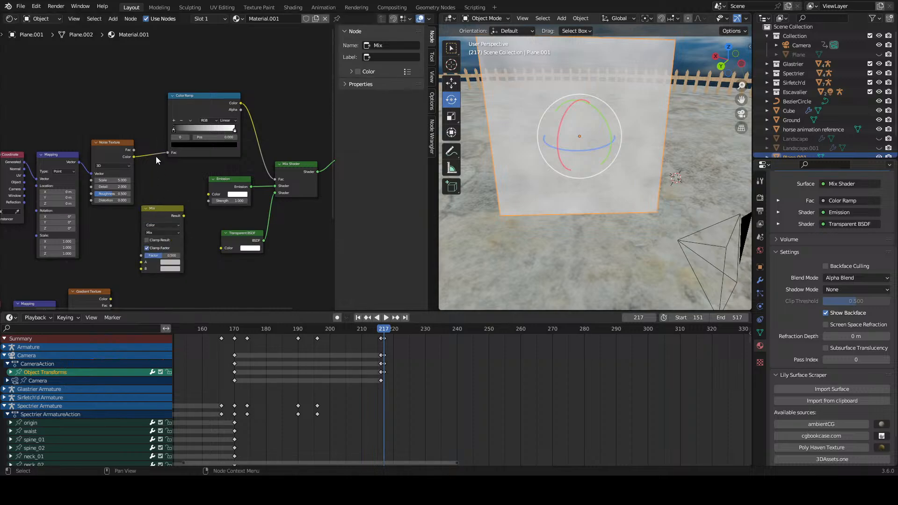
pyautogui.moveTo(160, 207); pyautogui.dragTo(175, 143)
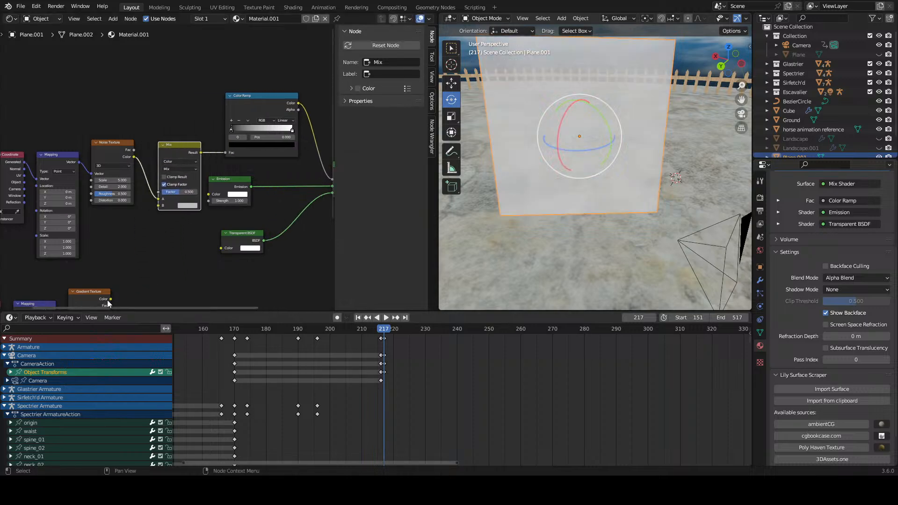
pyautogui.moveTo(110, 298); pyautogui.dragTo(158, 206)
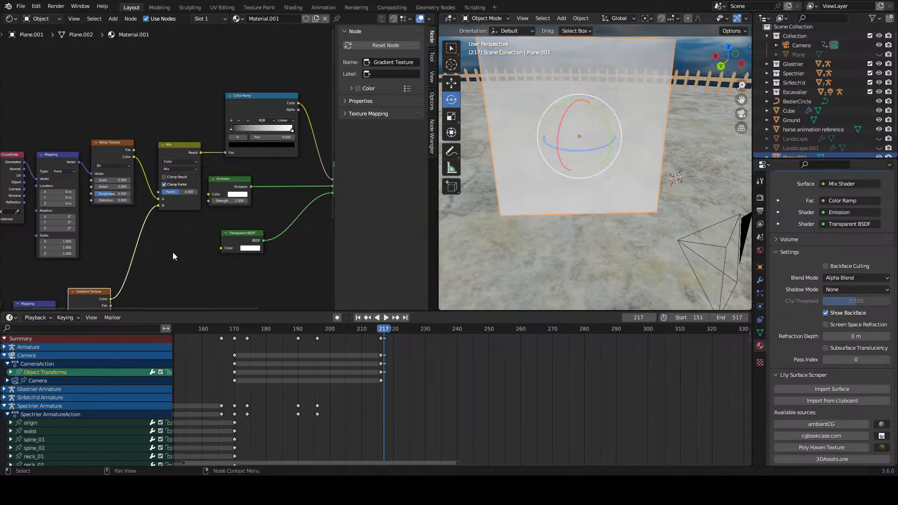
# Step: Adjust the plane's Color Ramp stops, bringing the white stop to about the middle, and check the plane from several angles
pyautogui.moveTo(240, 129); pyautogui.dragTo(230, 129)
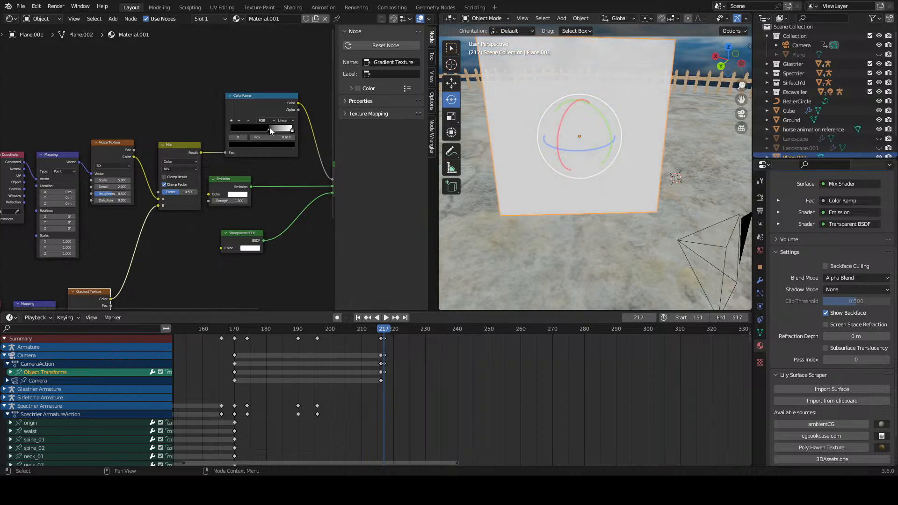
pyautogui.moveTo(293, 133); pyautogui.dragTo(264, 135)
pyautogui.moveTo(609, 168); pyautogui.dragTo(617, 187, button='middle')
pyautogui.scroll(-2, 262, 223)
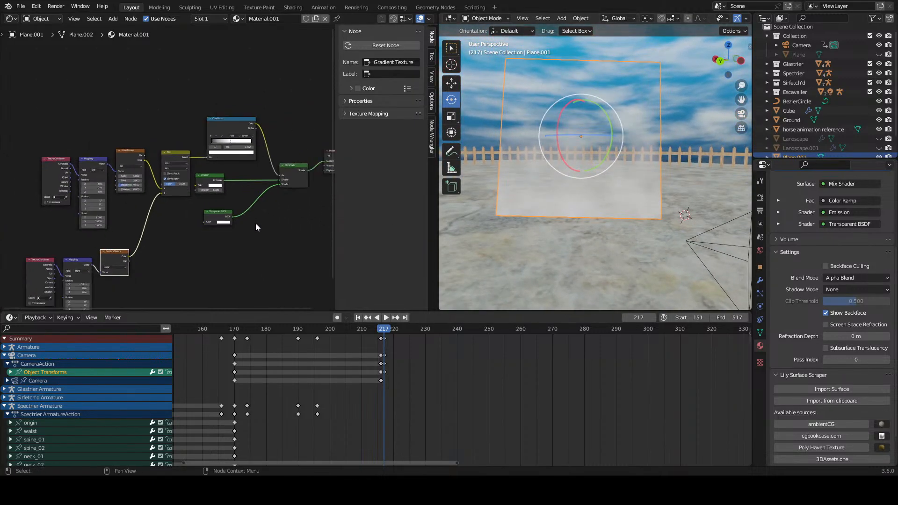
pyautogui.scroll(2, 238, 220)
pyautogui.scroll(-2, 239, 218)
pyautogui.moveTo(498, 172); pyautogui.dragTo(463, 215, button='middle')
# Step: Set the plane's Noise Texture scale to 10.4 and its Mapping node's Y scale to 2.2
pyautogui.moveTo(129, 177); pyautogui.dragTo(156, 177)
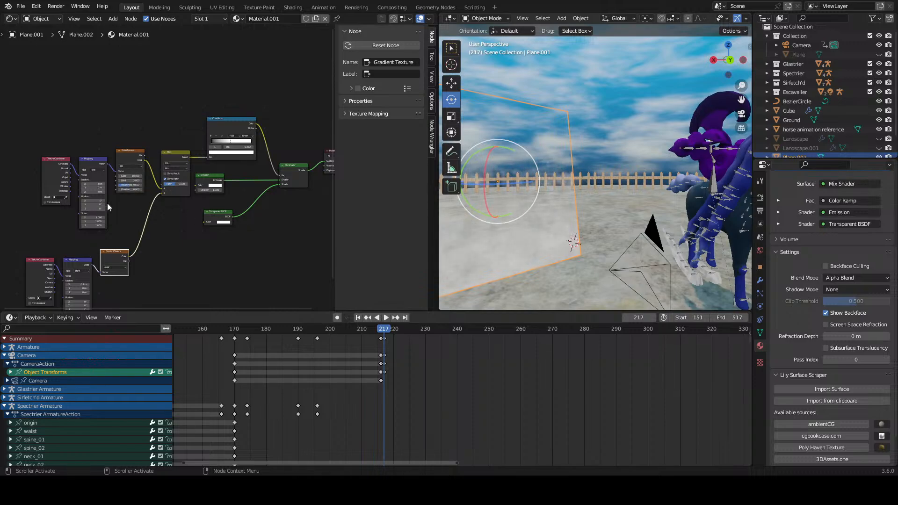
pyautogui.moveTo(131, 237); pyautogui.dragTo(221, 210, button='middle')
pyautogui.scroll(3, 221, 210)
pyautogui.moveTo(201, 217)
pyautogui.mouseDown()
pyautogui.moveTo(214, 217)
pyautogui.moveTo(205, 217)
pyautogui.mouseUp()
pyautogui.scroll(-7, 579, 214)
# Step: Select the horse's body mesh at the hoof trail
pyautogui.moveTo(580, 214); pyautogui.dragTo(627, 221, button='middle')
pyautogui.keyDown('shift'); pyautogui.moveTo(716, 222); pyautogui.dragTo(605, 227, button='middle'); pyautogui.keyUp('shift')
pyautogui.scroll(4, 604, 253)
pyautogui.scroll(10, 605, 234)
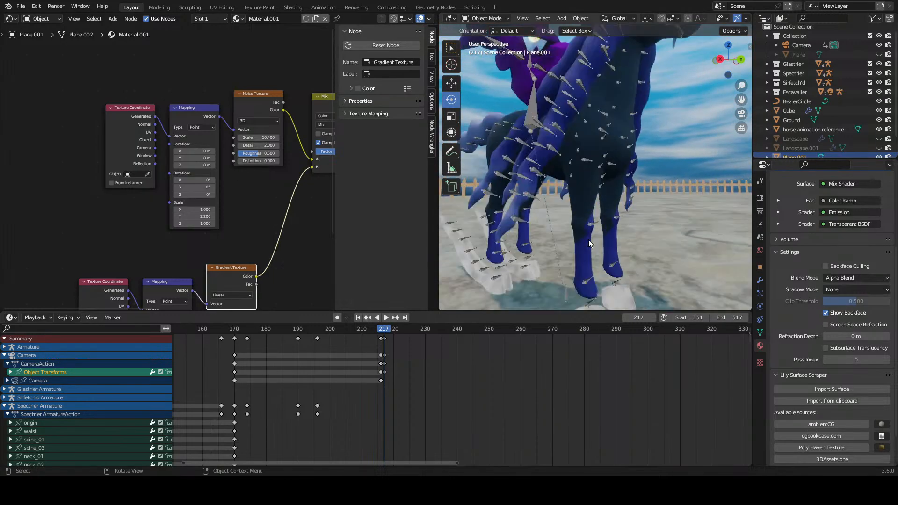
pyautogui.scroll(2, 567, 232)
pyautogui.click(582, 246)
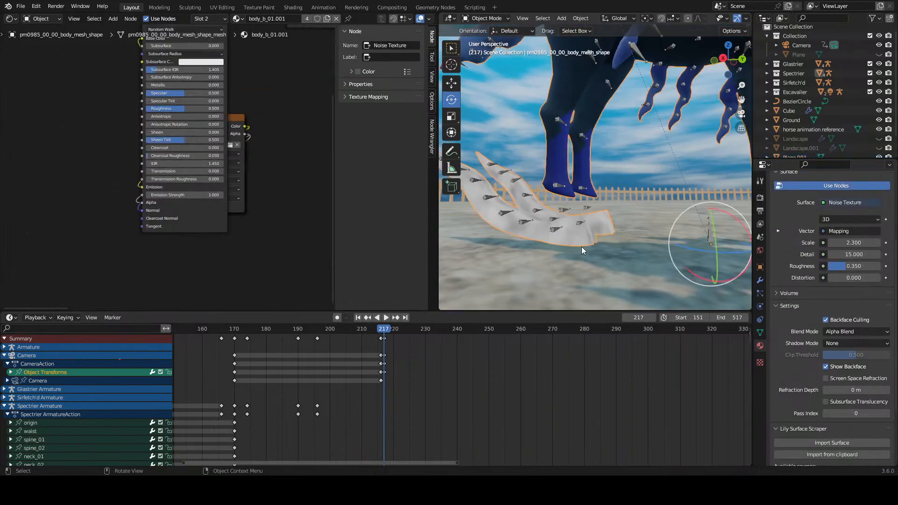
# Step: Add a Gradient Texture node below the noise's Mapping node in the body_b_01.001 material
pyautogui.scroll(-2, 252, 157)
pyautogui.scroll(1, 252, 158)
pyautogui.moveTo(251, 157); pyautogui.dragTo(158, 222, button='middle')
pyautogui.scroll(1, 275, 225)
pyautogui.moveTo(269, 216); pyautogui.dragTo(170, 235, button='middle')
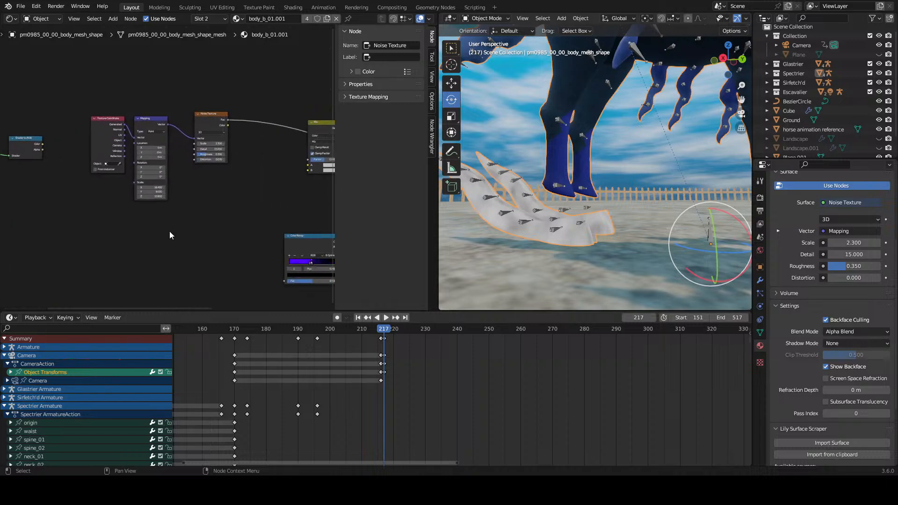
pyautogui.hotkey('shift', 'a')
pyautogui.click(171, 233)
pyautogui.write('grad')
pyautogui.press('Return')
pyautogui.click(164, 229)
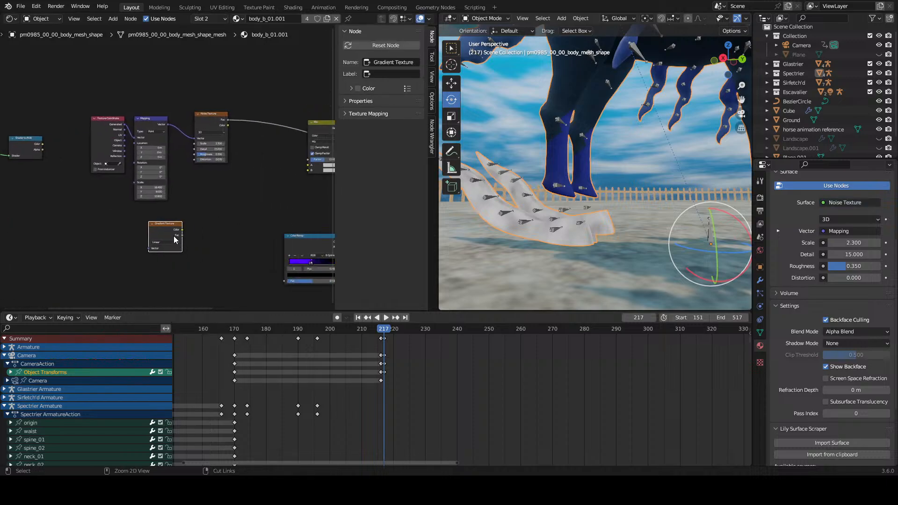
# Step: Feed the hoof material's Gradient Texture with Texture Coordinate and Mapping nodes and preview the gradient on the hooves
pyautogui.hotkey('ctrl', 't')
pyautogui.click(161, 230)
pyautogui.keyDown('ctrl'); pyautogui.keyDown('shift'); pyautogui.click(164, 229); pyautogui.keyUp('shift'); pyautogui.keyUp('ctrl')
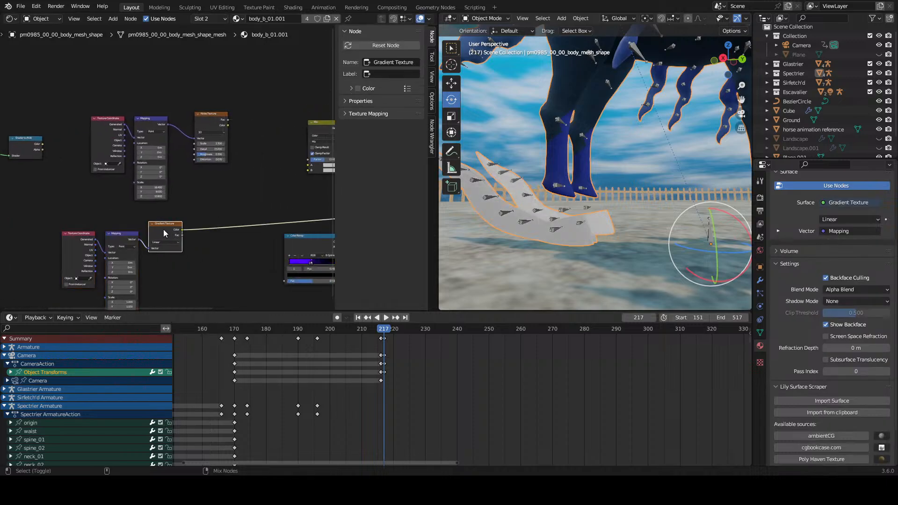
pyautogui.scroll(3, 217, 248)
pyautogui.moveTo(192, 252); pyautogui.dragTo(241, 194, button='middle')
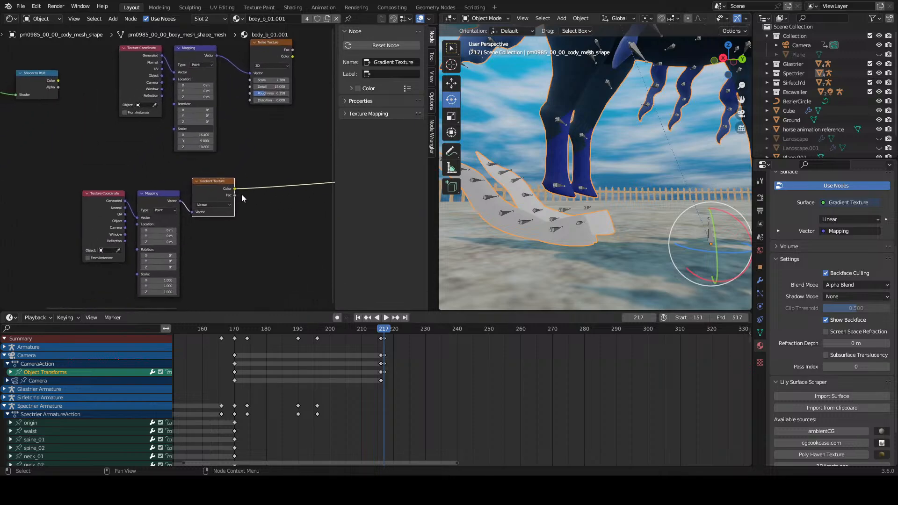
pyautogui.scroll(3, 238, 197)
pyautogui.scroll(-9, 548, 220)
# Step: Select the upright plane and examine the mapping settings of its Gradient Texture
pyautogui.moveTo(548, 221)
pyautogui.mouseDown(button='middle')
pyautogui.moveTo(499, 231)
pyautogui.moveTo(542, 221)
pyautogui.mouseUp(button='middle')
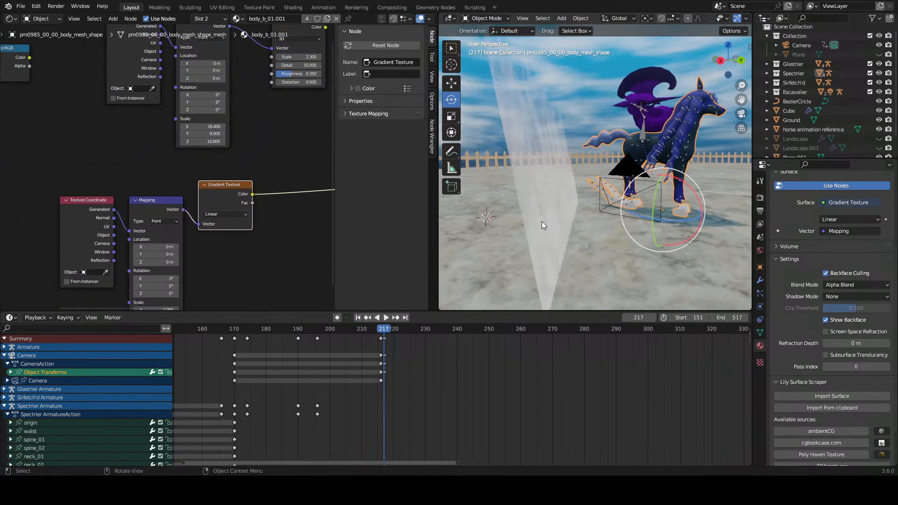
pyautogui.click(541, 222)
pyautogui.moveTo(197, 234); pyautogui.dragTo(333, 98, button='middle')
pyautogui.moveTo(191, 166); pyautogui.dragTo(326, 136, button='middle')
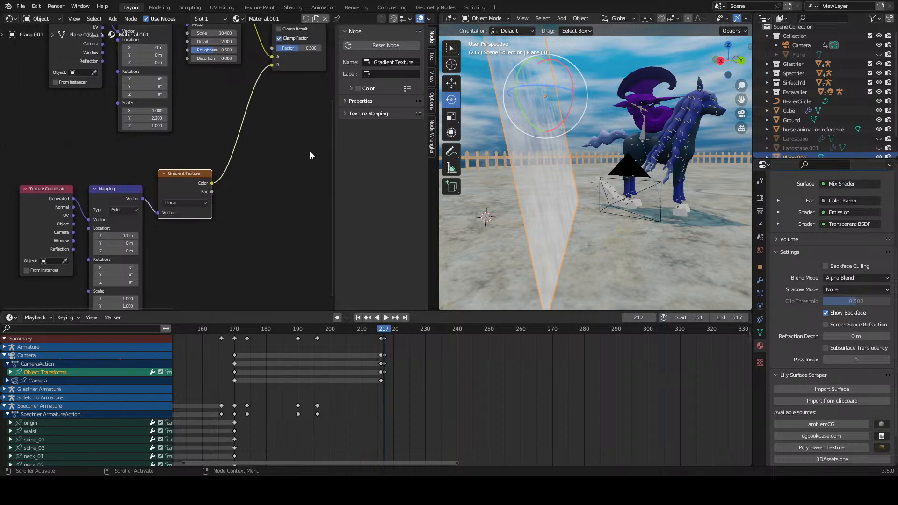
# Step: Reselect the horse's body mesh and return to the hoof material's gradient nodes
pyautogui.moveTo(529, 178); pyautogui.dragTo(621, 228, button='middle')
pyautogui.scroll(6, 549, 211)
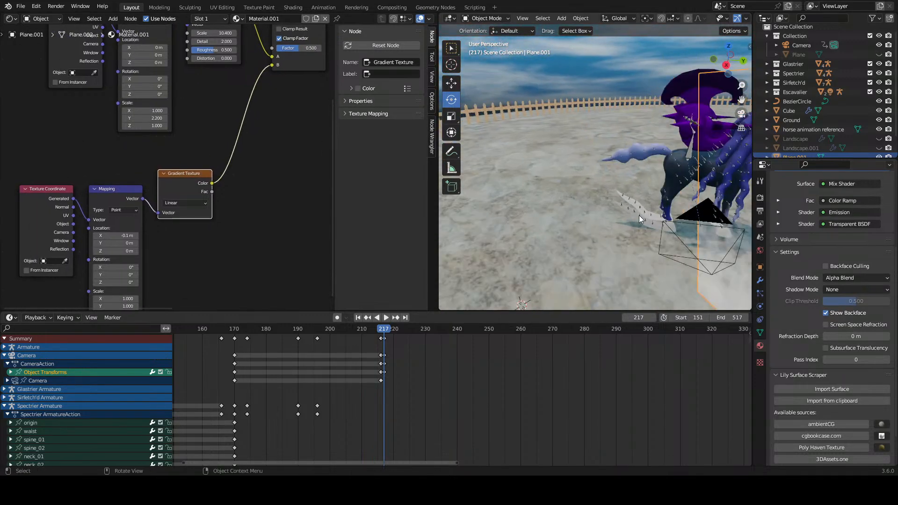
pyautogui.moveTo(550, 211); pyautogui.dragTo(583, 213, button='middle')
pyautogui.click(540, 217)
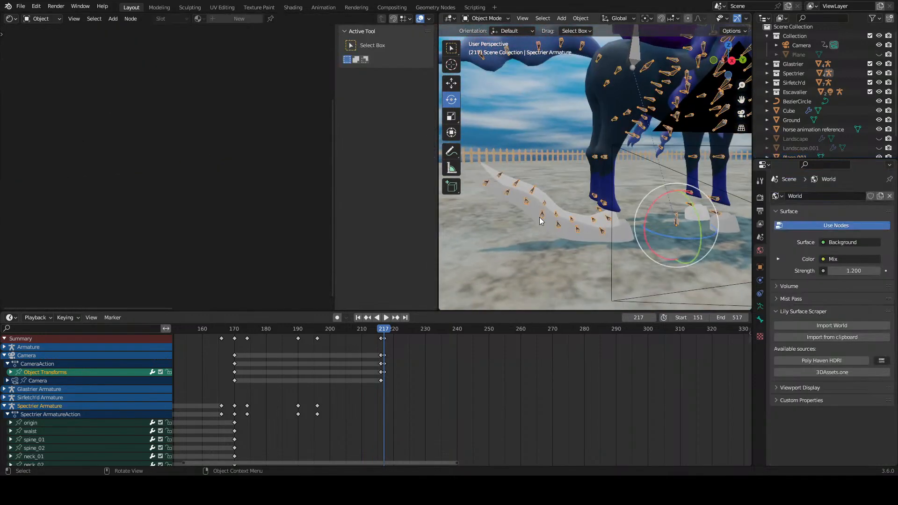
pyautogui.moveTo(212, 224); pyautogui.dragTo(112, 200, button='middle')
pyautogui.scroll(5, 203, 175)
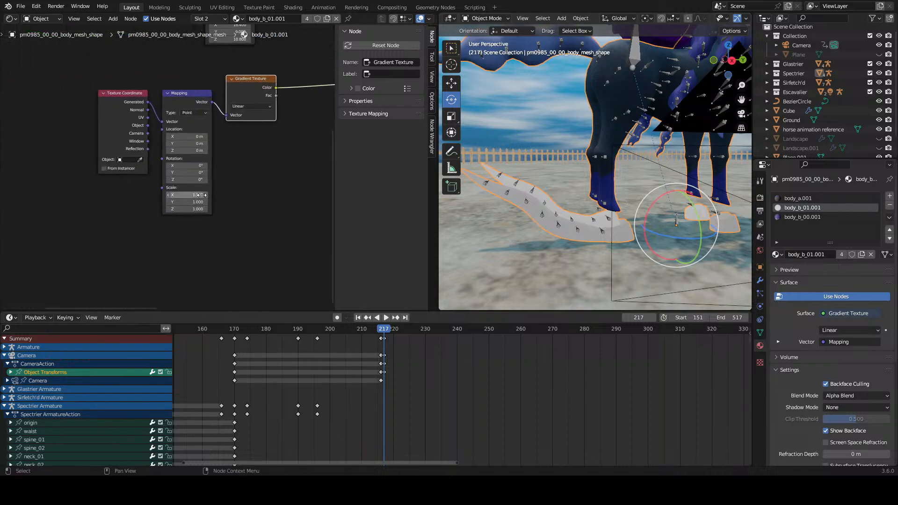
# Step: Set the hoof gradient Mapping node's X location to -0.2 m
pyautogui.moveTo(198, 174); pyautogui.dragTo(166, 208, button='middle')
pyautogui.scroll(4, 167, 208)
pyautogui.moveTo(154, 161)
pyautogui.mouseDown()
pyautogui.moveTo(174, 161)
pyautogui.moveTo(146, 161)
pyautogui.mouseUp()
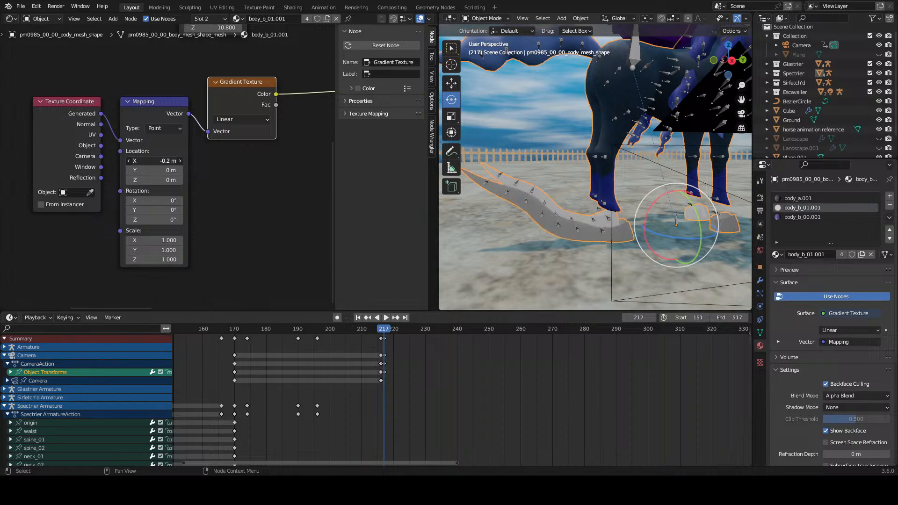
# Step: Switch the hoof material's surface output from the Gradient Texture back to the Mix Shader
pyautogui.scroll(-6, 224, 142)
pyautogui.moveTo(262, 130); pyautogui.dragTo(209, 229, button='middle')
pyautogui.scroll(-5, 281, 178)
pyautogui.moveTo(297, 167); pyautogui.dragTo(207, 205, button='middle')
pyautogui.moveTo(262, 203); pyautogui.dragTo(182, 194, button='middle')
pyautogui.moveTo(299, 207); pyautogui.dragTo(233, 207, button='middle')
pyautogui.click(267, 207)
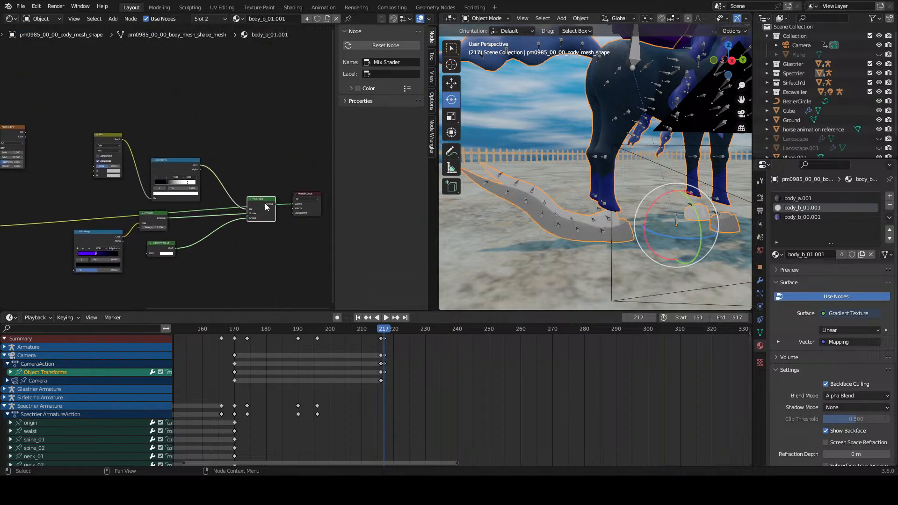
pyautogui.keyDown('ctrl'); pyautogui.keyDown('shift'); pyautogui.click(264, 200); pyautogui.keyUp('shift'); pyautogui.keyUp('ctrl')
# Step: Connect the Noise Texture's color to the Mix node's A input and the Gradient Texture's color to B
pyautogui.moveTo(168, 208); pyautogui.dragTo(292, 217, button='middle')
pyautogui.scroll(2, 124, 229)
pyautogui.moveTo(106, 235); pyautogui.dragTo(233, 179)
pyautogui.moveTo(153, 133); pyautogui.dragTo(233, 173)
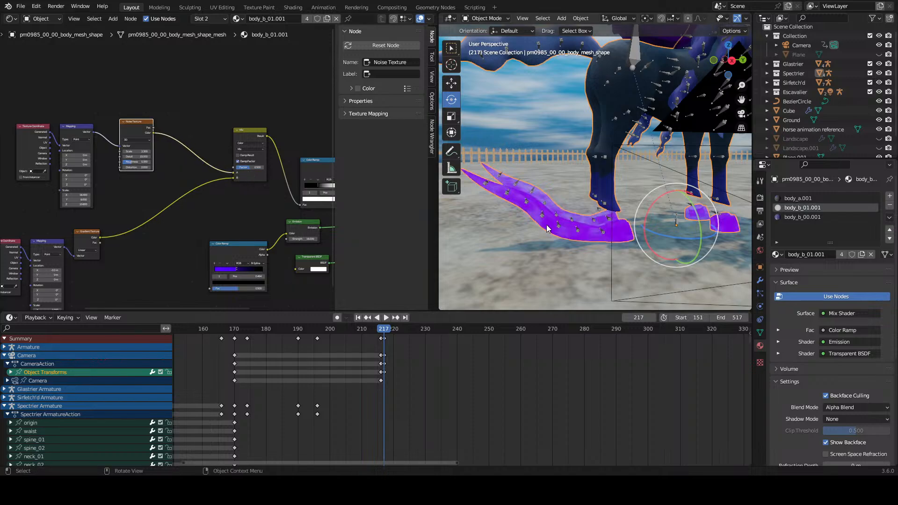
# Step: Drive the hoof gradient's Mapping node from the UV coordinates and set its X location to 0.4 m
pyautogui.moveTo(547, 225); pyautogui.dragTo(510, 225, button='middle')
pyautogui.scroll(3, 114, 239)
pyautogui.moveTo(101, 262); pyautogui.dragTo(227, 189, button='middle')
pyautogui.scroll(1, 215, 203)
pyautogui.scroll(4, 164, 210)
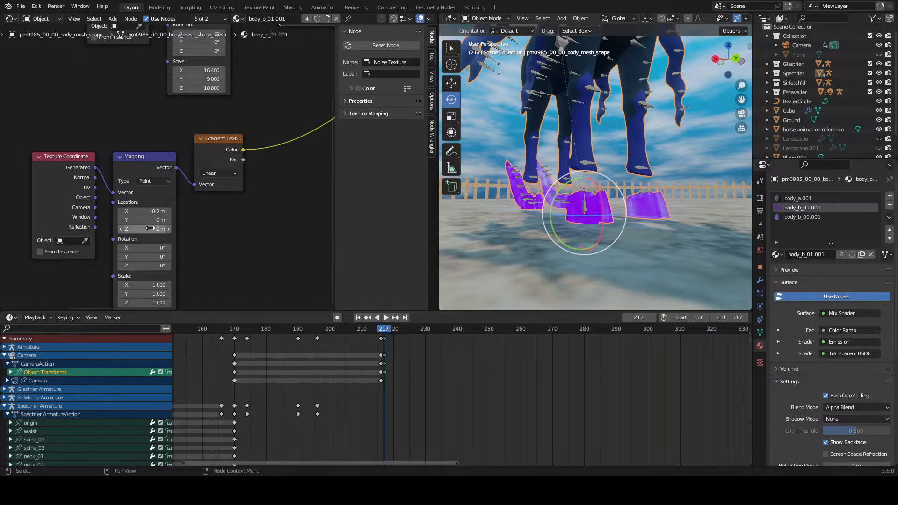
pyautogui.moveTo(93, 188); pyautogui.dragTo(146, 212)
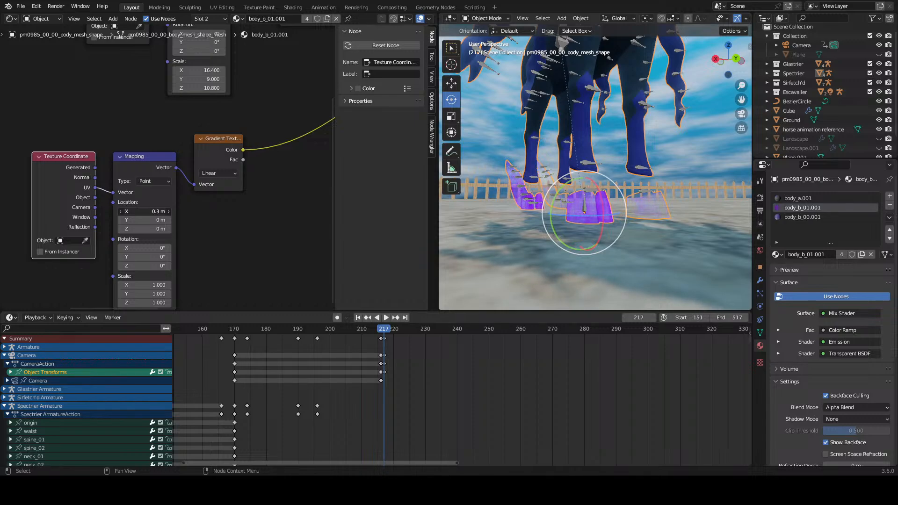
# Step: Try a scale of 4.9 on the hoof material's Noise Texture and undo the change
pyautogui.moveTo(534, 205); pyautogui.dragTo(572, 208, button='middle')
pyautogui.moveTo(236, 112); pyautogui.dragTo(244, 157, button='middle')
pyautogui.scroll(3, 244, 157)
pyautogui.moveTo(243, 145); pyautogui.dragTo(271, 145)
pyautogui.scroll(3, 588, 214)
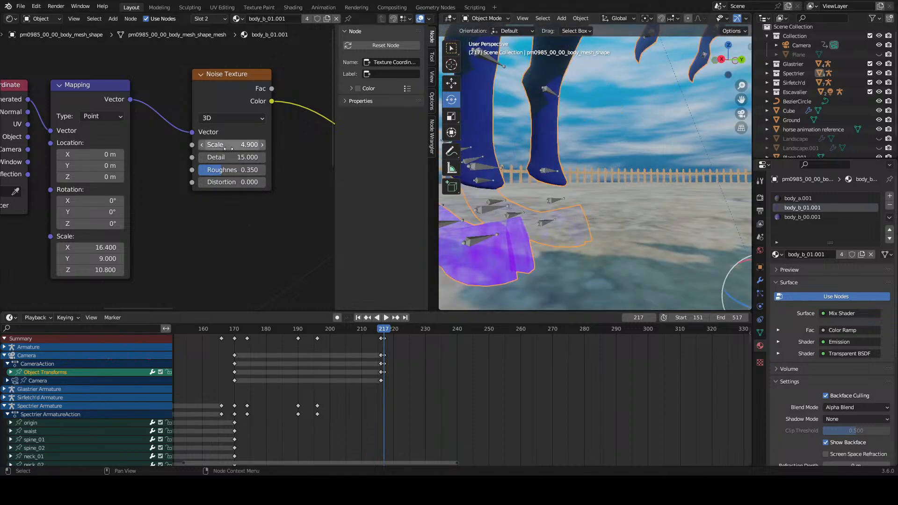
pyautogui.hotkey('ctrl', 'z')
# Step: Set the hoof Noise Texture's scale to 1.7 and its Mapping node's scale to 1.3 in X and -1.6 in Z
pyautogui.scroll(-3, 221, 196)
pyautogui.moveTo(126, 222); pyautogui.dragTo(102, 237)
pyautogui.scroll(-3, 191, 236)
pyautogui.moveTo(193, 247); pyautogui.dragTo(240, 150, button='middle')
pyautogui.scroll(1, 179, 204)
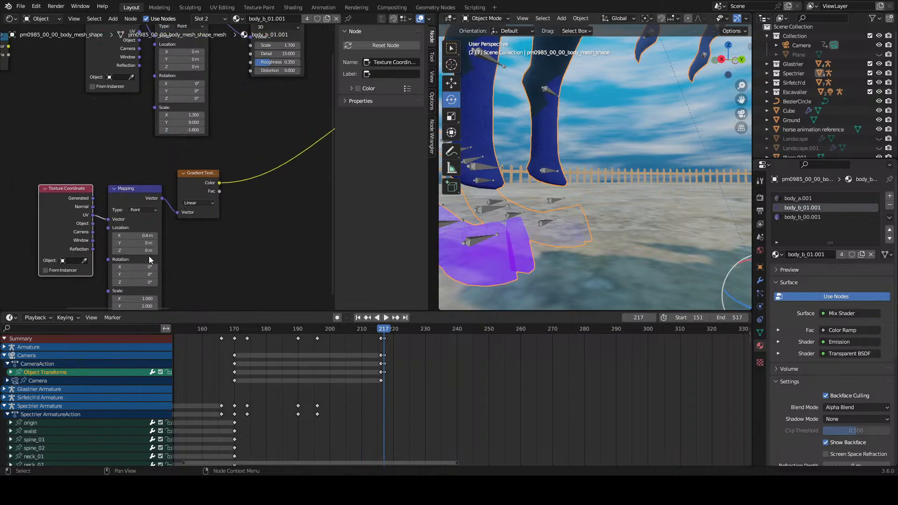
# Step: Drive the hoof gradient's Mapping node from the Generated coordinates and set its X location to 0.1 m
pyautogui.moveTo(99, 215); pyautogui.dragTo(108, 219)
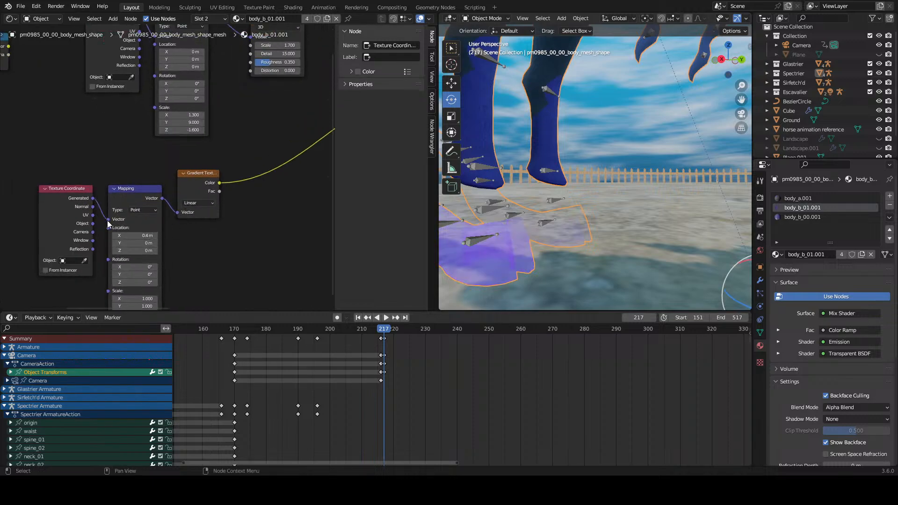
pyautogui.moveTo(543, 221); pyautogui.dragTo(564, 224, button='middle')
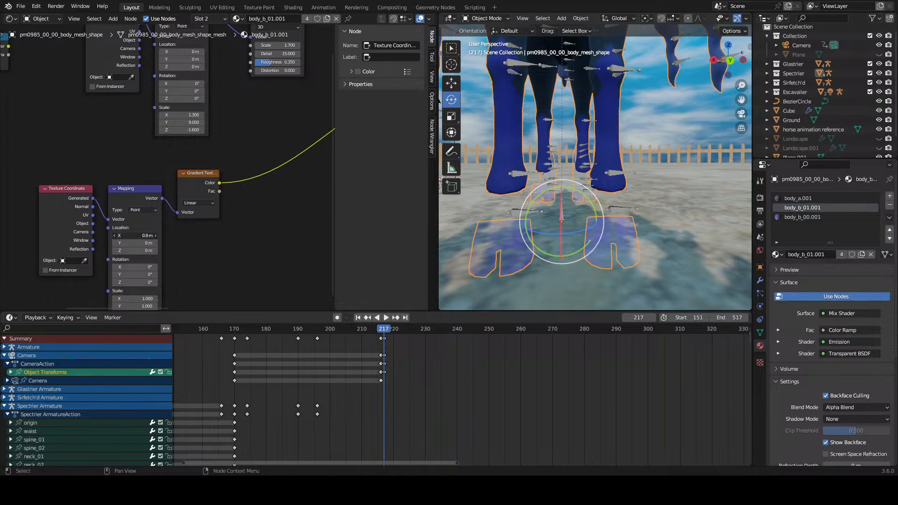
pyautogui.moveTo(134, 235); pyautogui.dragTo(127, 236)
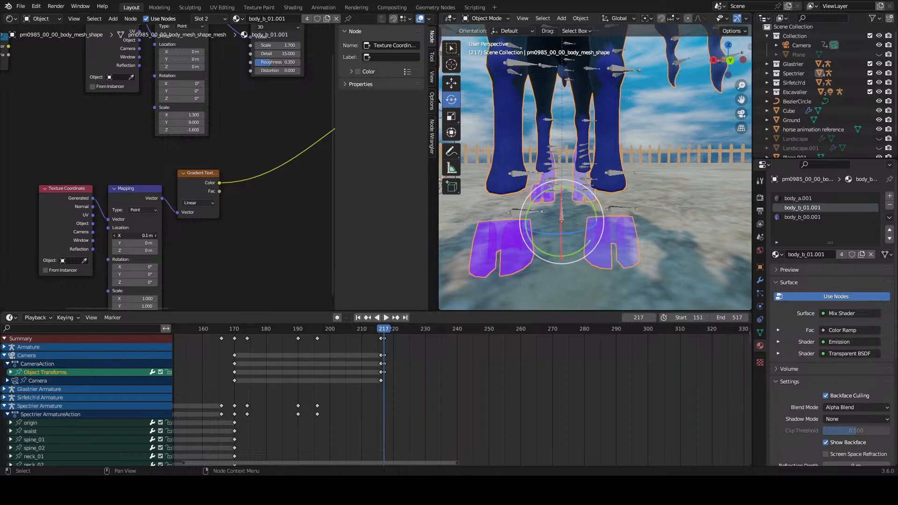
# Step: Set the hoof material's Emission strength to 0.3
pyautogui.moveTo(245, 225); pyautogui.dragTo(17, 240, button='middle')
pyautogui.scroll(-1, 224, 211)
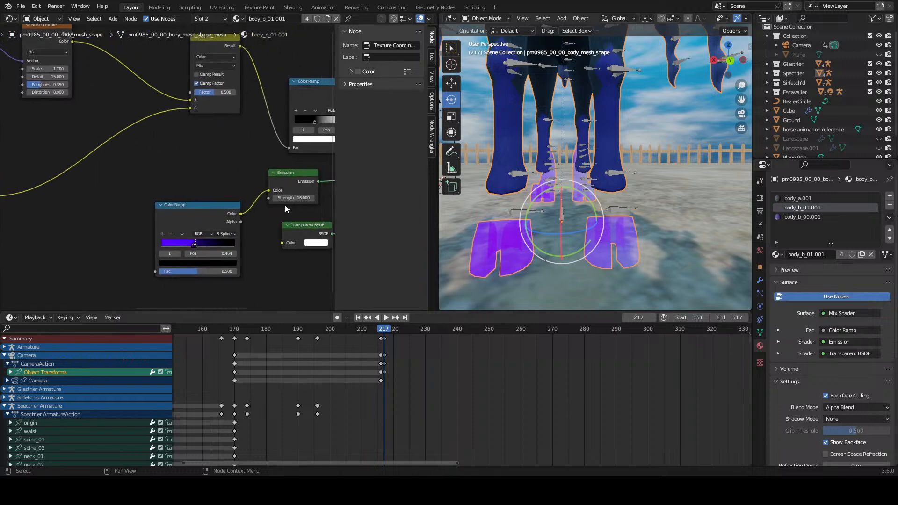
pyautogui.moveTo(294, 198)
pyautogui.mouseDown()
pyautogui.moveTo(330, 198)
pyautogui.moveTo(276, 198)
pyautogui.mouseUp()
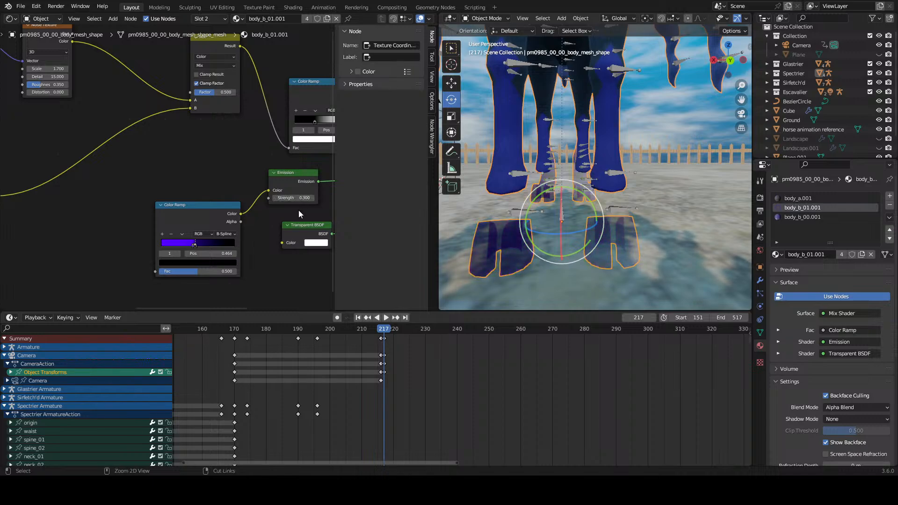
# Step: Set the hoof material's Noise Texture scale to 10.2
pyautogui.moveTo(95, 196); pyautogui.dragTo(131, 190, button='middle')
pyautogui.moveTo(531, 198); pyautogui.dragTo(491, 136, button='middle')
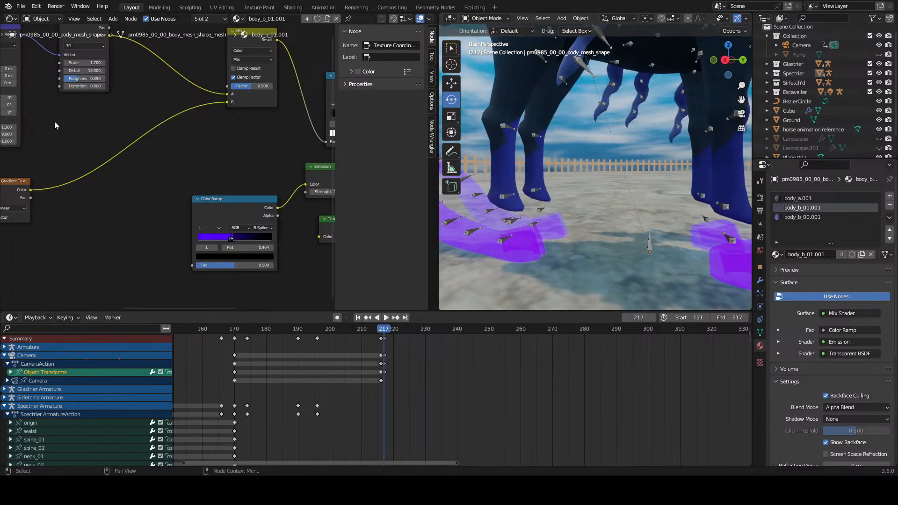
pyautogui.moveTo(55, 125); pyautogui.dragTo(156, 204, button='middle')
pyautogui.scroll(4, 187, 187)
pyautogui.moveTo(185, 126); pyautogui.dragTo(223, 125)
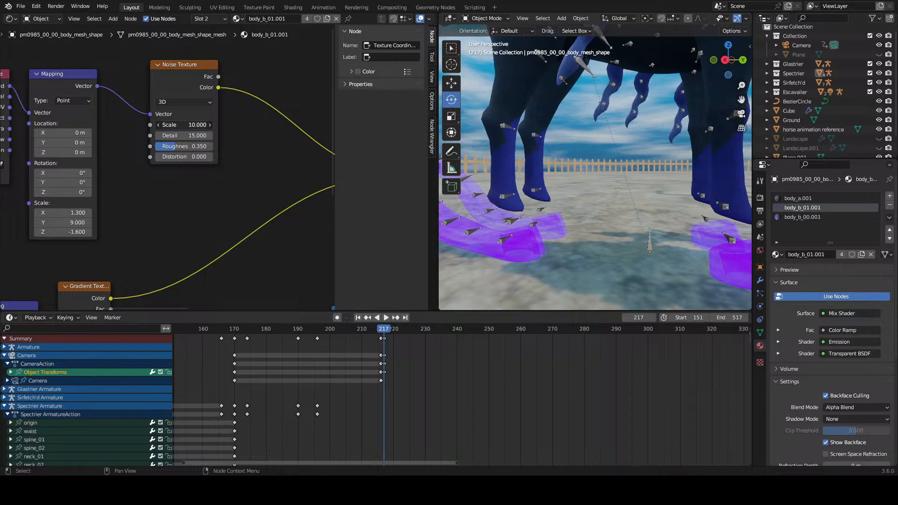
pyautogui.moveTo(475, 216); pyautogui.dragTo(565, 232, button='middle')
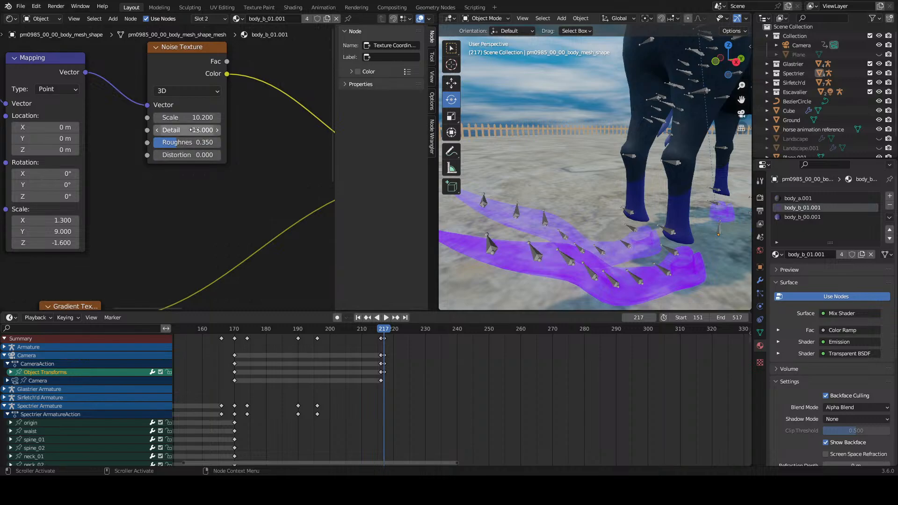
pyautogui.moveTo(205, 130)
pyautogui.mouseDown()
pyautogui.moveTo(193, 130)
pyautogui.moveTo(205, 130)
pyautogui.mouseUp()
# Step: Check the noise settings in the plane's material for comparison and reselect the horse's body mesh
pyautogui.moveTo(65, 196); pyautogui.dragTo(187, 174, button='middle')
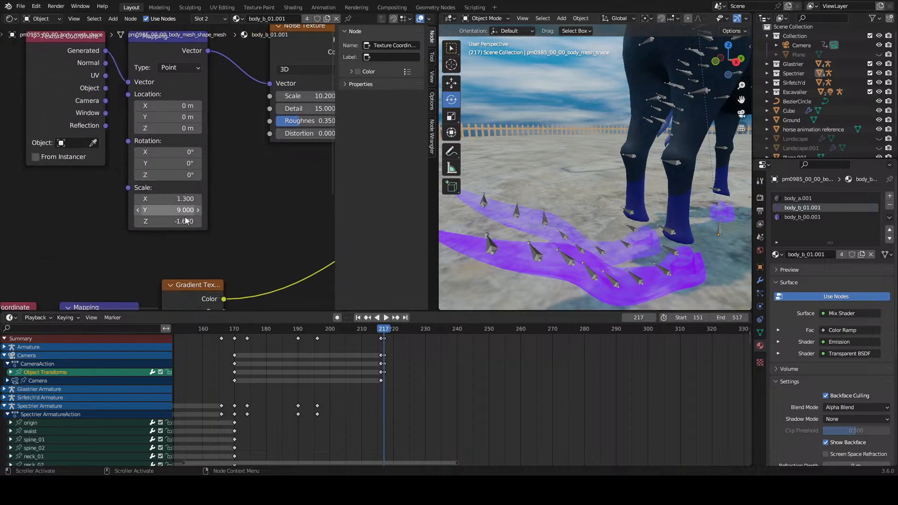
pyautogui.scroll(-6, 198, 201)
pyautogui.scroll(-2, 553, 187)
pyautogui.scroll(-4, 553, 188)
pyautogui.click(498, 194)
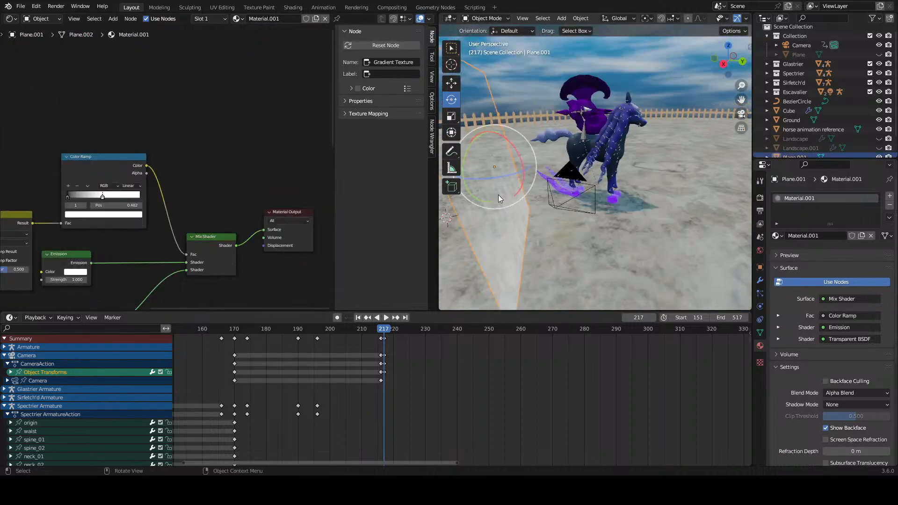
pyautogui.scroll(4, 236, 175)
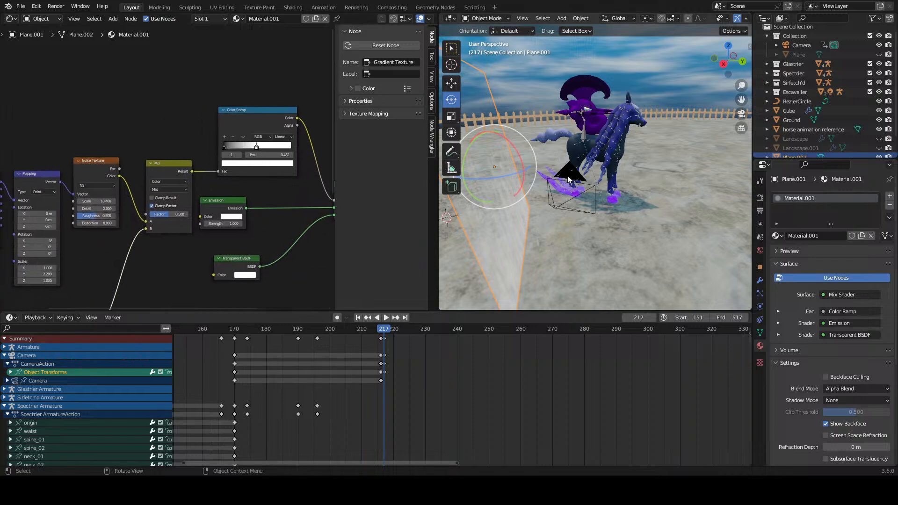
pyautogui.scroll(5, 568, 175)
pyautogui.click(543, 228)
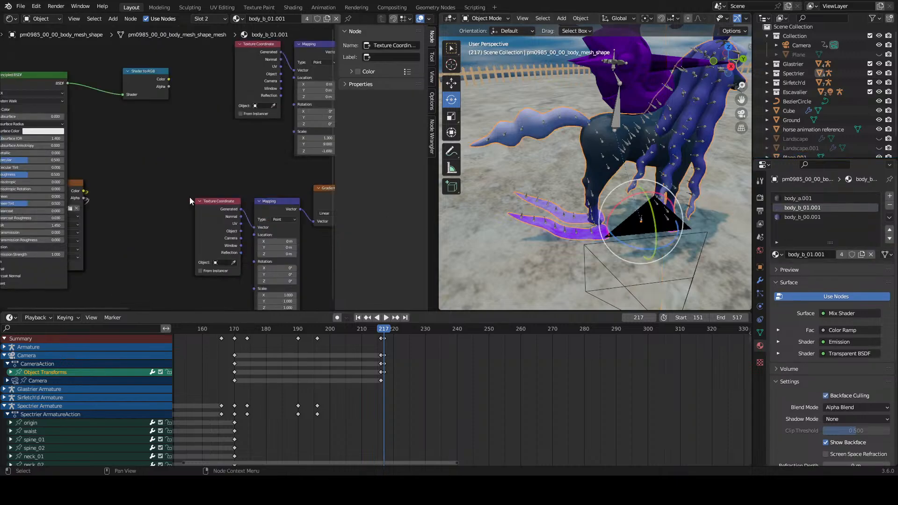
# Step: Set the scale of the hoof noise's Mapping node to 2 in Y and 5.5 in Z
pyautogui.moveTo(180, 195); pyautogui.dragTo(21, 227, button='middle')
pyautogui.scroll(6, 155, 183)
pyautogui.moveTo(194, 181); pyautogui.dragTo(194, 180)
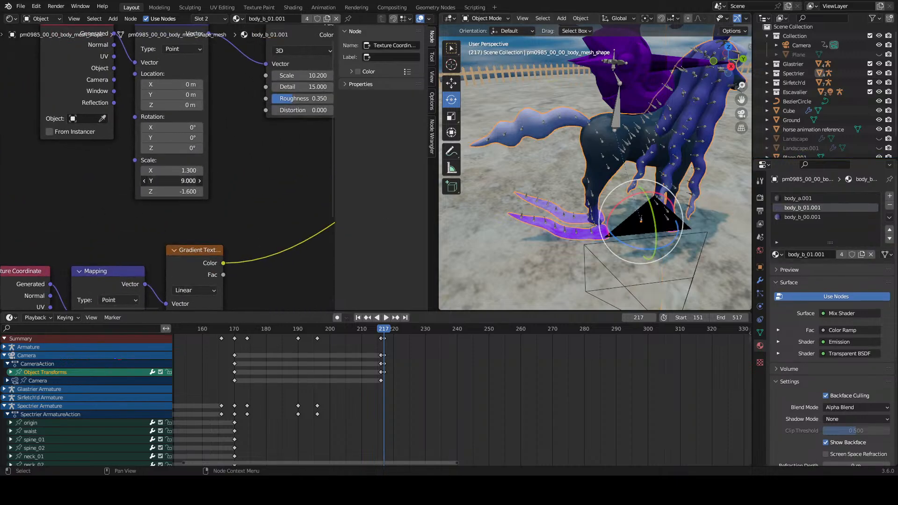
pyautogui.write('2')
pyautogui.press('Return')
pyautogui.scroll(8, 611, 192)
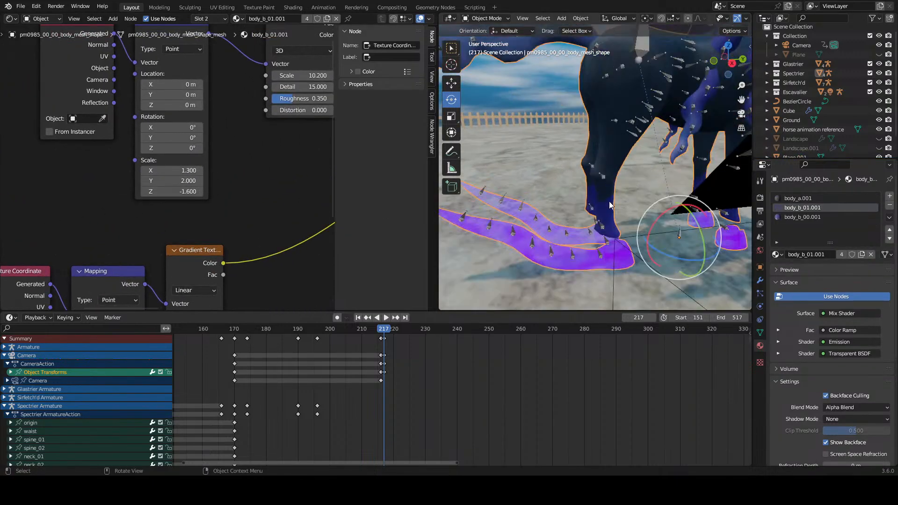
pyautogui.click(197, 191)
pyautogui.write('1')
pyautogui.press('Return')
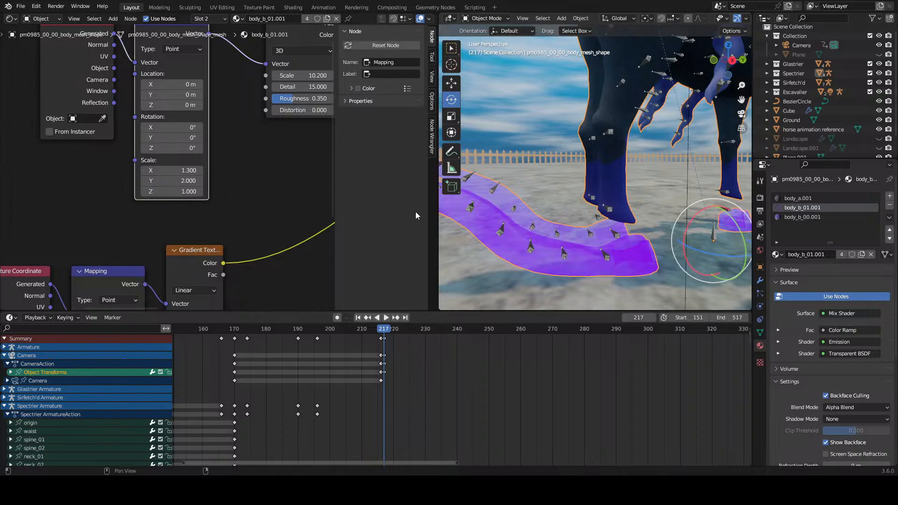
pyautogui.moveTo(449, 212); pyautogui.dragTo(530, 209, button='middle')
pyautogui.moveTo(194, 191); pyautogui.dragTo(290, 191)
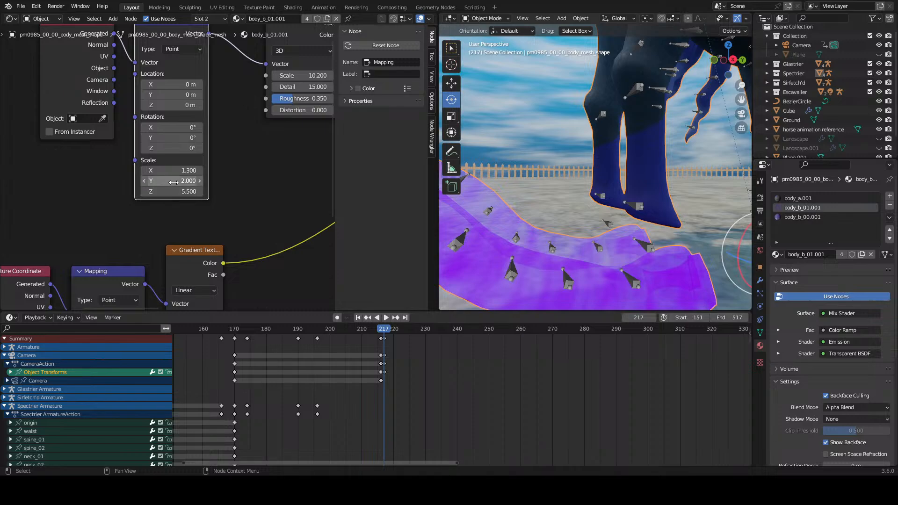
# Step: Try an X scale of 1.9 on the hoof noise's Mapping node, adjust the gradient's Mapping node and undo these changes
pyautogui.moveTo(187, 170); pyautogui.dragTo(248, 170)
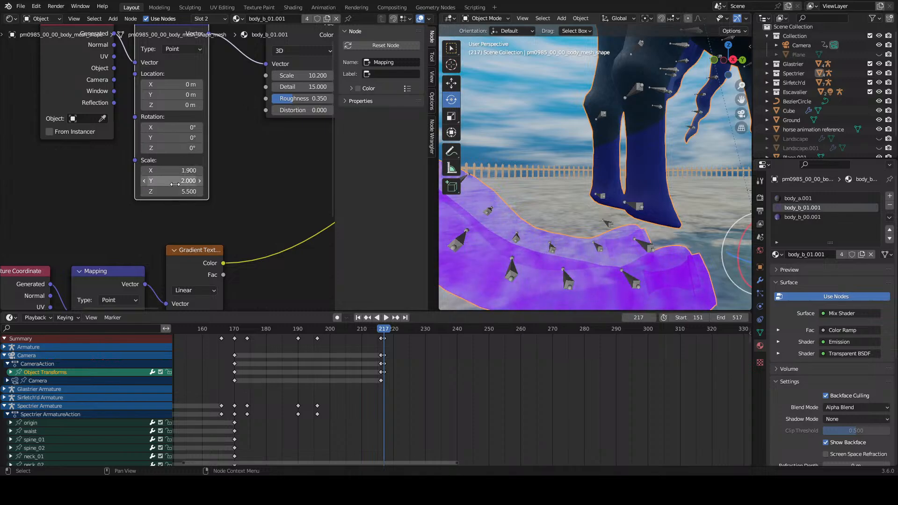
pyautogui.moveTo(210, 149); pyautogui.dragTo(262, 51, button='middle')
pyautogui.moveTo(210, 233); pyautogui.dragTo(214, 164, button='middle')
pyautogui.moveTo(176, 221)
pyautogui.mouseDown()
pyautogui.moveTo(186, 211)
pyautogui.moveTo(189, 232)
pyautogui.mouseUp()
pyautogui.hotkey('ctrl', 'z')
pyautogui.hotkey('ctrl', 'z')
pyautogui.hotkey('ctrl', 'z')
pyautogui.scroll(-3, 215, 198)
pyautogui.scroll(5, 214, 198)
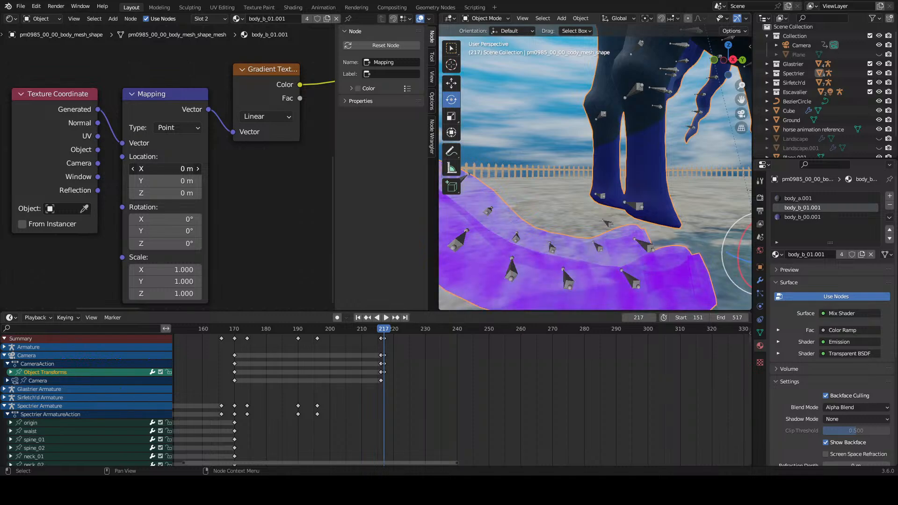
# Step: Try a Y rotation of 28.9° on the hoof noise's Mapping node and undo it
pyautogui.scroll(-7, 555, 189)
pyautogui.scroll(3, 552, 190)
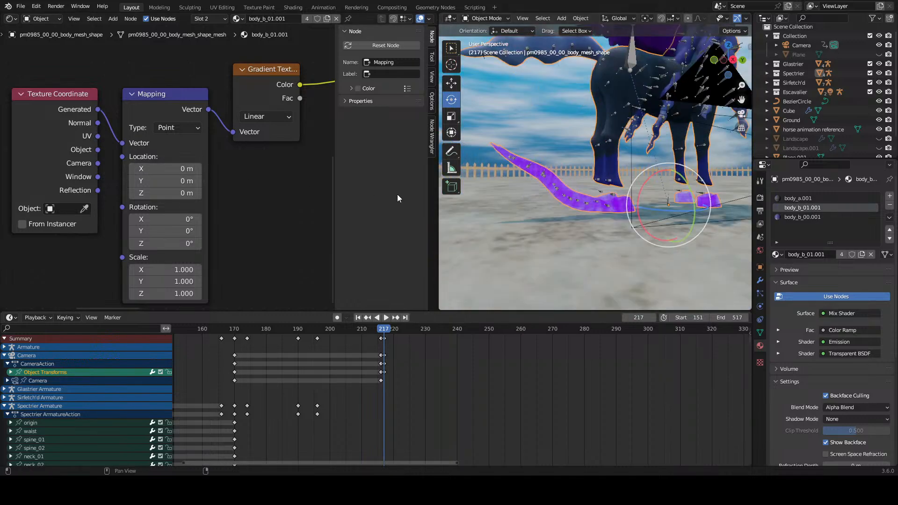
pyautogui.scroll(1, 222, 192)
pyautogui.scroll(1, 220, 187)
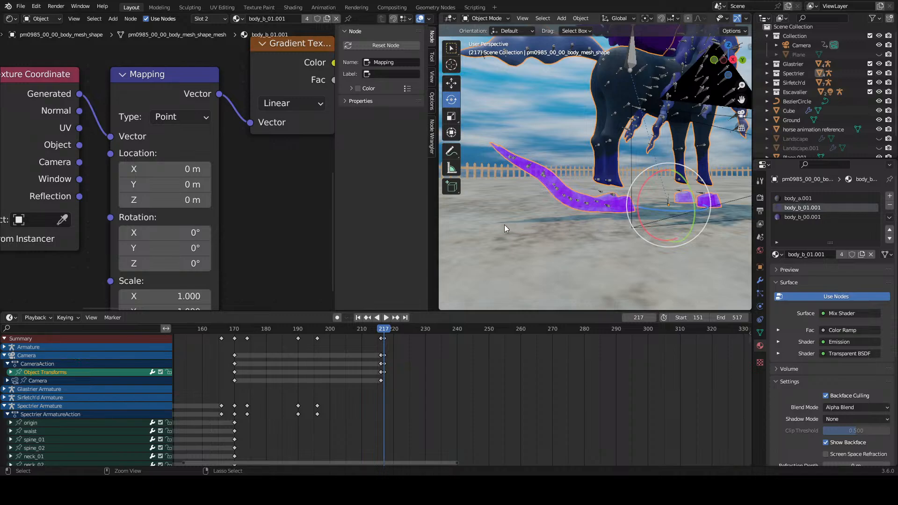
pyautogui.scroll(6, 655, 226)
pyautogui.scroll(-1, 266, 133)
pyautogui.moveTo(265, 134); pyautogui.dragTo(261, 36, button='middle')
pyautogui.scroll(-4, 277, 132)
pyautogui.moveTo(292, 119); pyautogui.dragTo(262, 140, button='middle')
pyautogui.moveTo(206, 131); pyautogui.dragTo(229, 130)
pyautogui.scroll(-5, 501, 212)
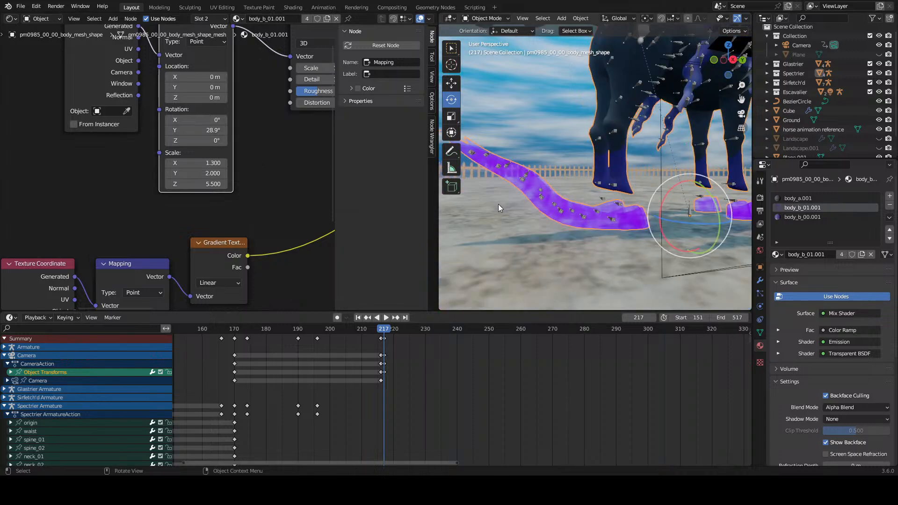
pyautogui.scroll(2, 499, 205)
pyautogui.hotkey('ctrl', 'z')
# Step: Try an X rotation of 15.3° on the hoof noise's Mapping node and undo it
pyautogui.moveTo(206, 141); pyautogui.dragTo(211, 120)
pyautogui.hotkey('ctrl', 'z')
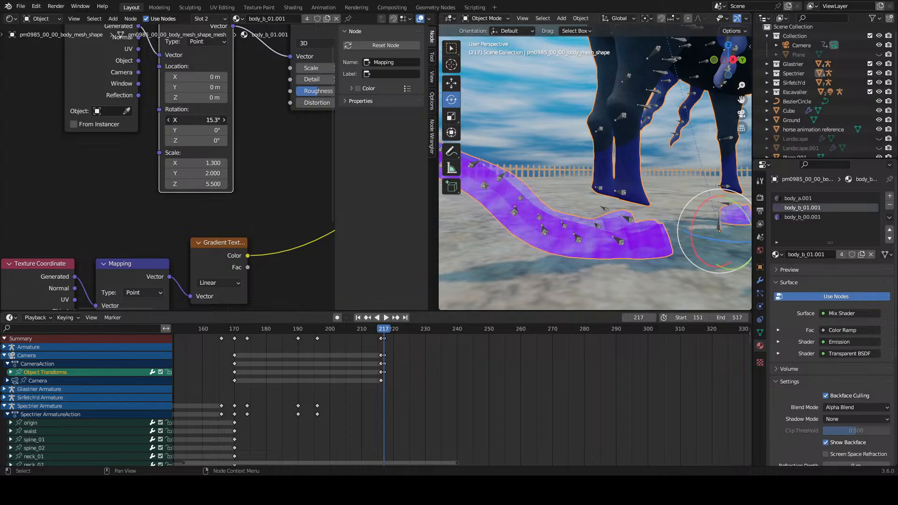
pyautogui.hotkey('ctrl', 'z')
# Step: Set the Y scale of the hoof noise's Mapping node to 1.5
pyautogui.moveTo(205, 173)
pyautogui.mouseDown()
pyautogui.moveTo(229, 173)
pyautogui.moveTo(205, 173)
pyautogui.mouseUp()
# Step: Try a distortion of 4.4 on the hoof material's Noise Texture and undo it
pyautogui.moveTo(284, 172); pyautogui.dragTo(178, 189, button='middle')
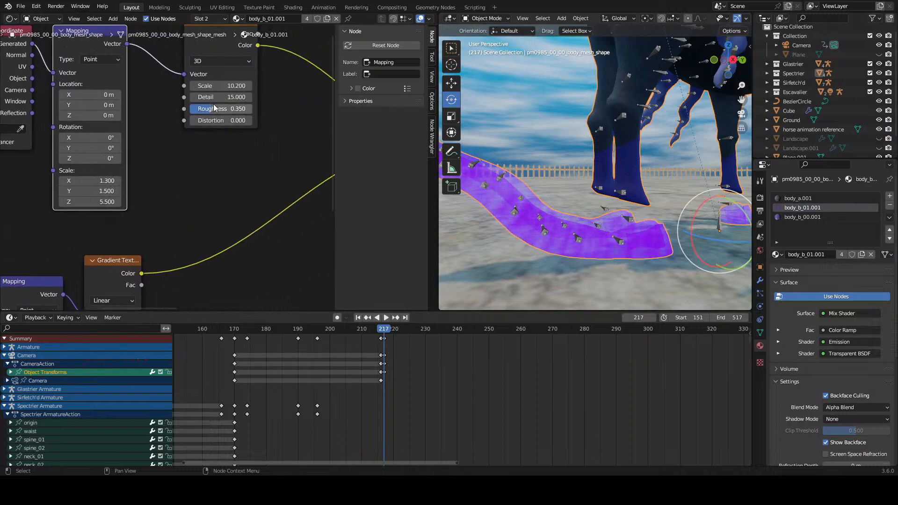
pyautogui.moveTo(211, 120)
pyautogui.mouseDown()
pyautogui.moveTo(229, 120)
pyautogui.moveTo(211, 120)
pyautogui.mouseUp()
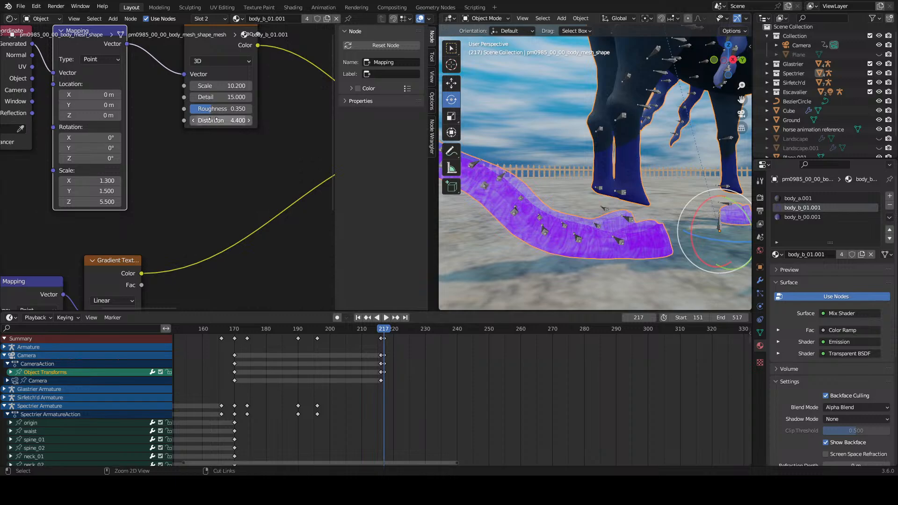
pyautogui.hotkey('ctrl', 'z')
# Step: Change the hoof material's Gradient Texture to Quadratic Sphere and set its Mapping node's X location to -0.5 m
pyautogui.scroll(-11, 205, 141)
pyautogui.scroll(5, 122, 248)
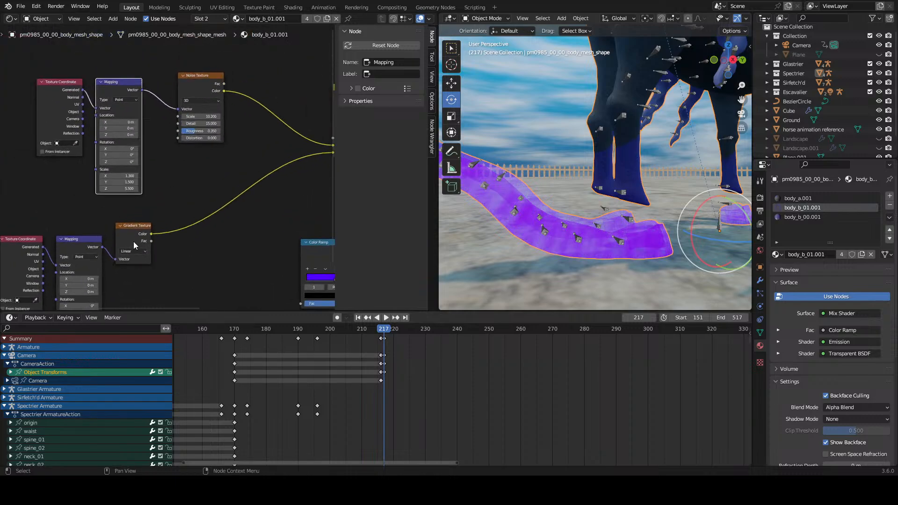
pyautogui.click(132, 250)
pyautogui.click(136, 295)
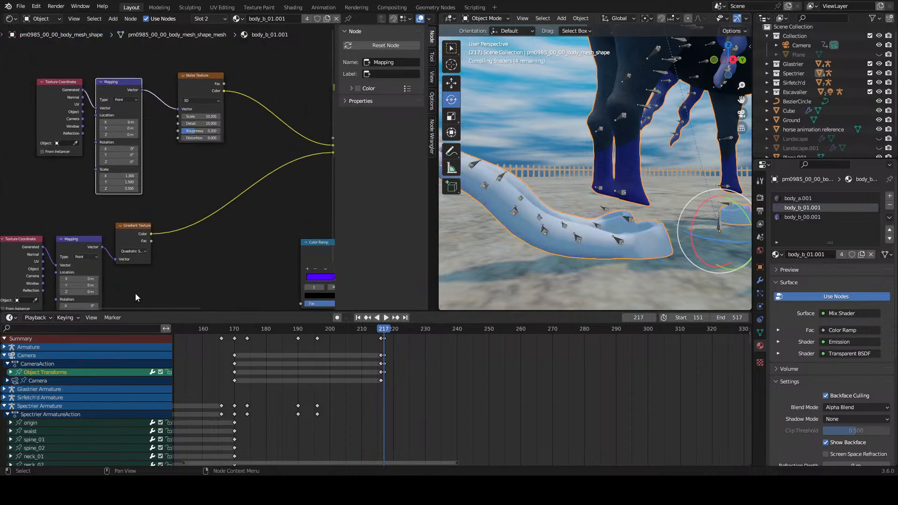
pyautogui.scroll(1, 153, 256)
pyautogui.moveTo(129, 299); pyautogui.dragTo(202, 262, button='middle')
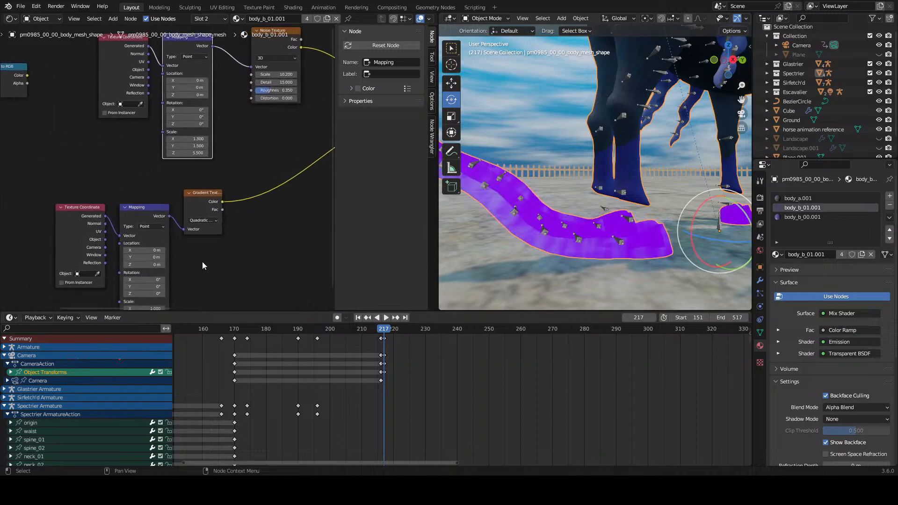
pyautogui.moveTo(152, 250); pyautogui.dragTo(128, 250)
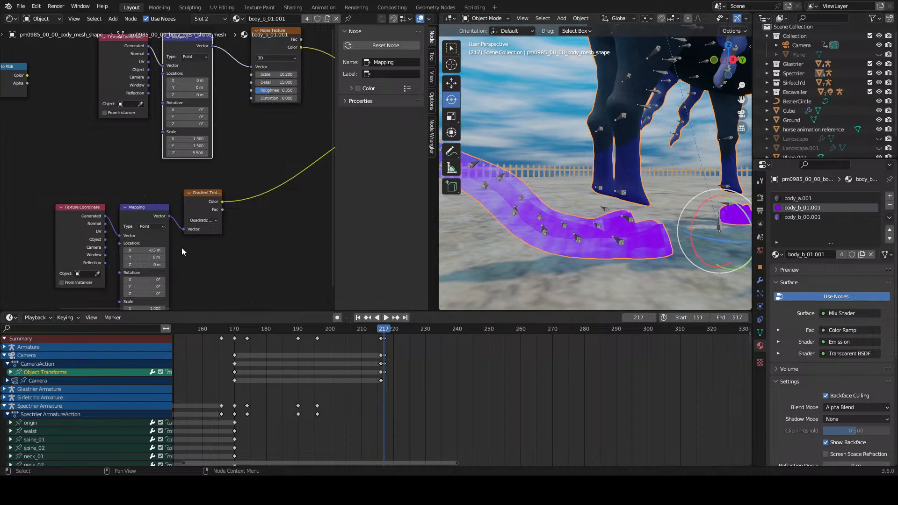
# Step: Set the hoof material's Emission strength to 13.4
pyautogui.moveTo(641, 204); pyautogui.dragTo(566, 197, button='middle')
pyautogui.scroll(-1, 206, 197)
pyautogui.moveTo(205, 198); pyautogui.dragTo(106, 231, button='middle')
pyautogui.scroll(2, 239, 259)
pyautogui.moveTo(223, 240); pyautogui.dragTo(89, 213, button='middle')
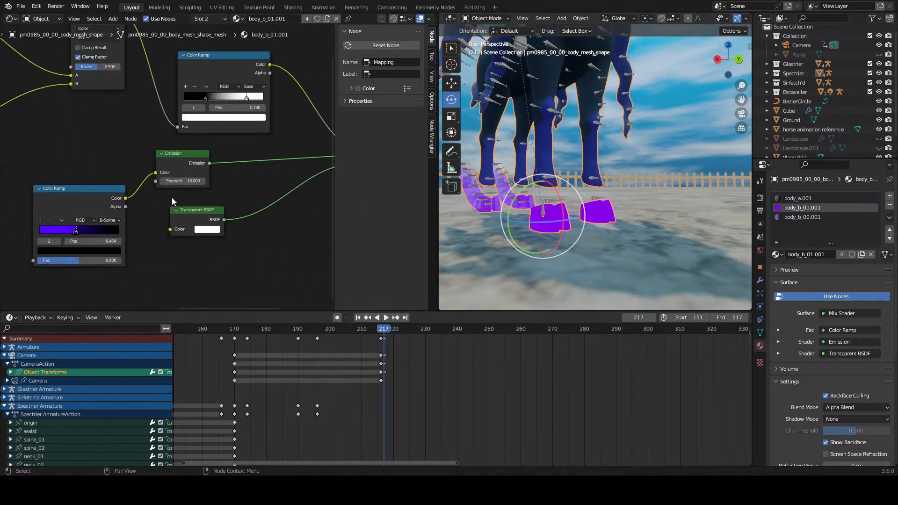
pyautogui.moveTo(185, 181)
pyautogui.mouseDown()
pyautogui.moveTo(162, 181)
pyautogui.moveTo(182, 181)
pyautogui.mouseUp()
pyautogui.moveTo(63, 149); pyautogui.dragTo(139, 170, button='middle')
pyautogui.scroll(-1, 139, 169)
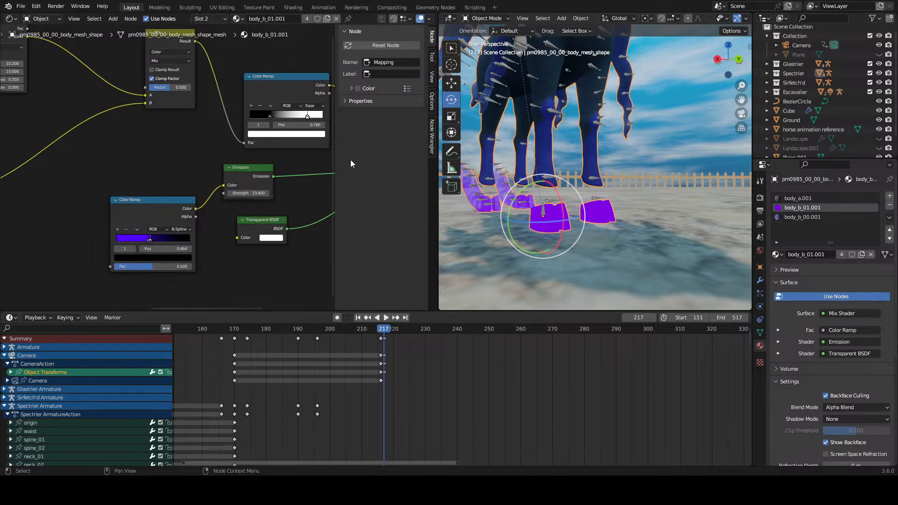
# Step: Examine the glowing hooves and their fading trails from several angles and check the noise and gradient nodes
pyautogui.moveTo(459, 166); pyautogui.dragTo(472, 134, button='middle')
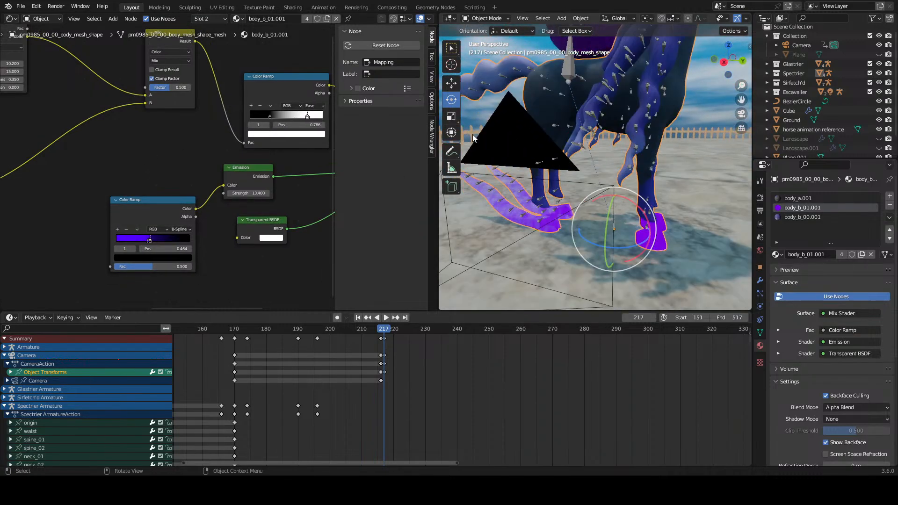
pyautogui.scroll(-2, 212, 183)
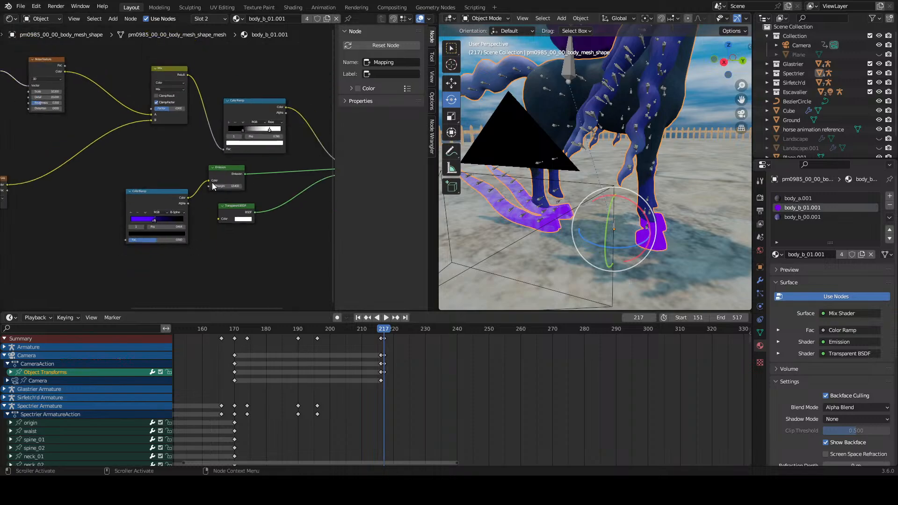
pyautogui.moveTo(122, 152); pyautogui.dragTo(253, 219, button='middle')
pyautogui.scroll(3, 177, 196)
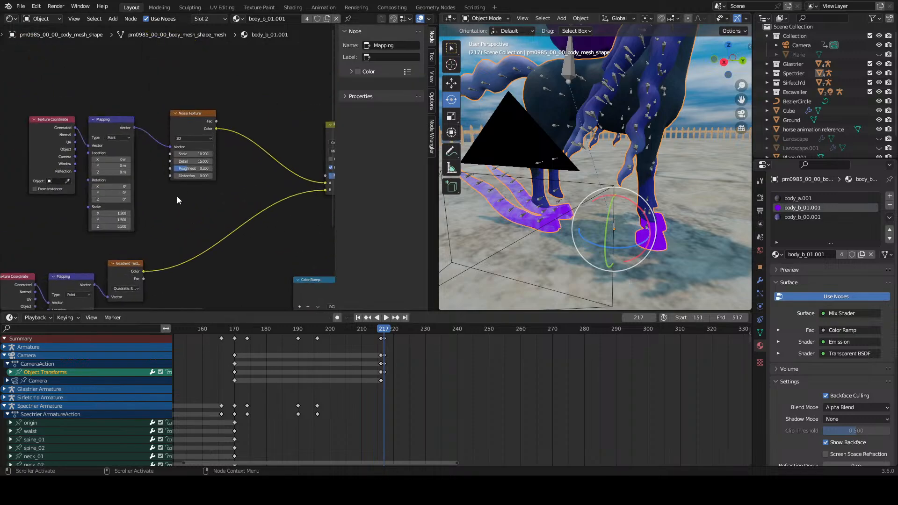
pyautogui.scroll(5, 532, 175)
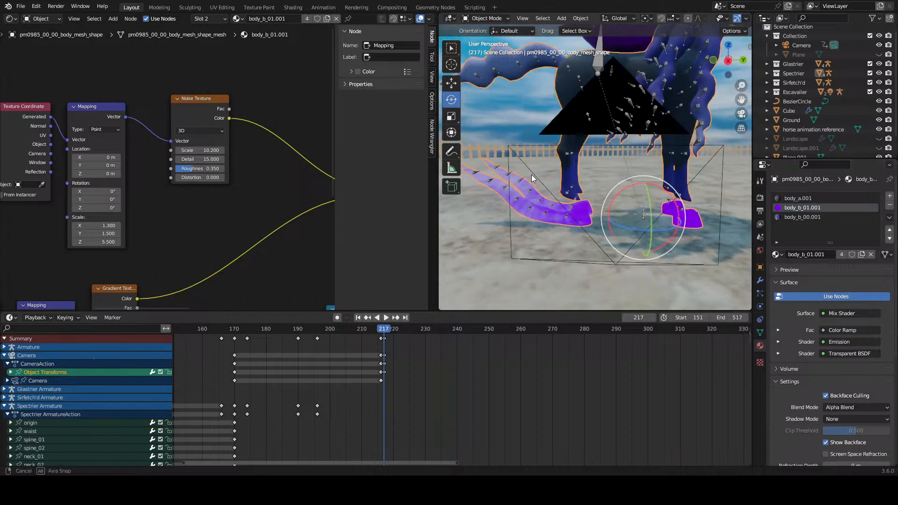
pyautogui.moveTo(549, 178); pyautogui.dragTo(537, 201, button='middle')
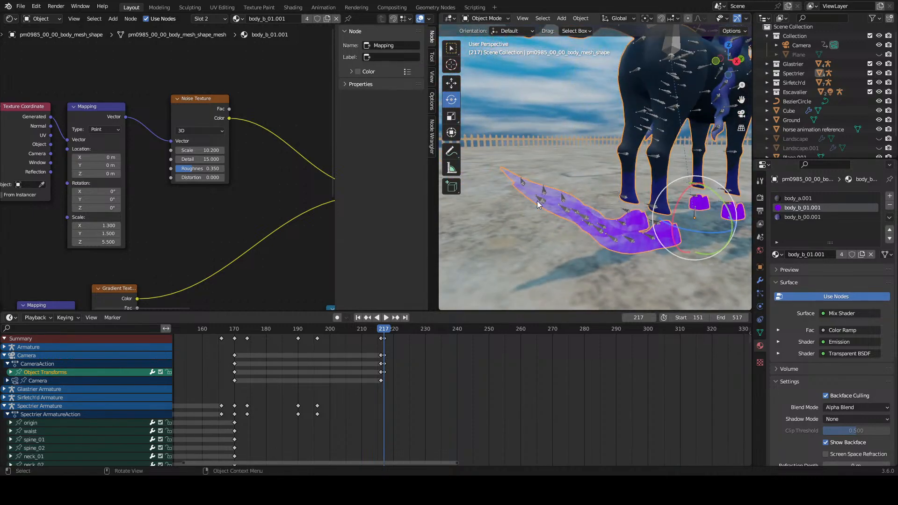
pyautogui.scroll(-4, 531, 195)
pyautogui.click(565, 156)
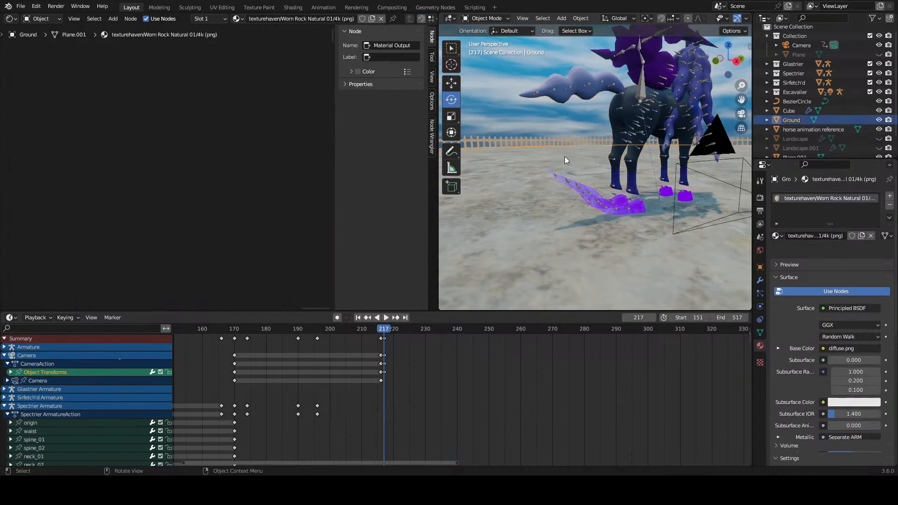
pyautogui.click(560, 187)
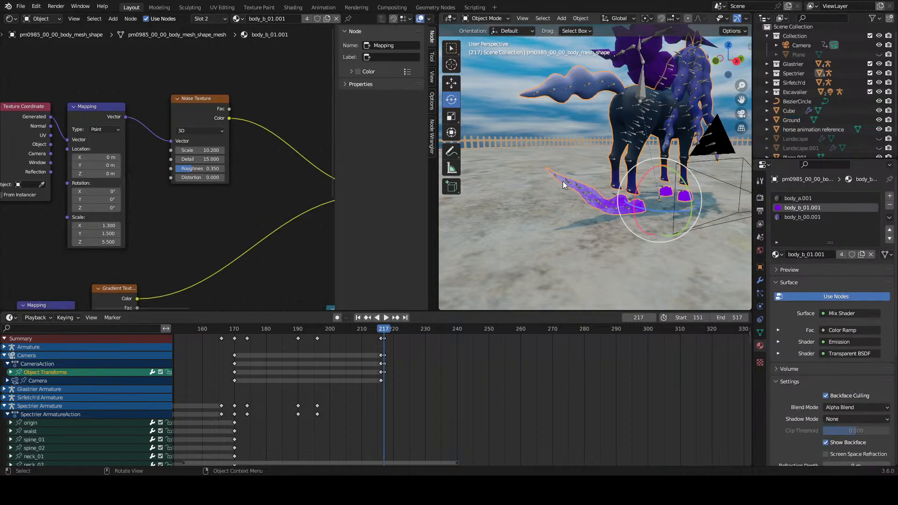
pyautogui.moveTo(560, 187)
pyautogui.mouseDown(button='middle')
pyautogui.moveTo(568, 173)
pyautogui.moveTo(537, 188)
pyautogui.moveTo(481, 161)
pyautogui.moveTo(566, 194)
pyautogui.mouseUp(button='middle')
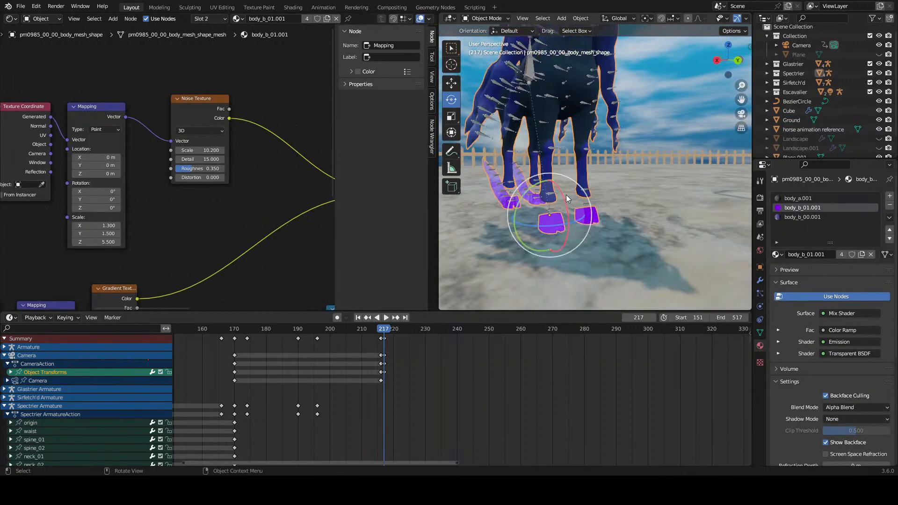
pyautogui.scroll(3, 593, 190)
pyautogui.scroll(-4, 287, 244)
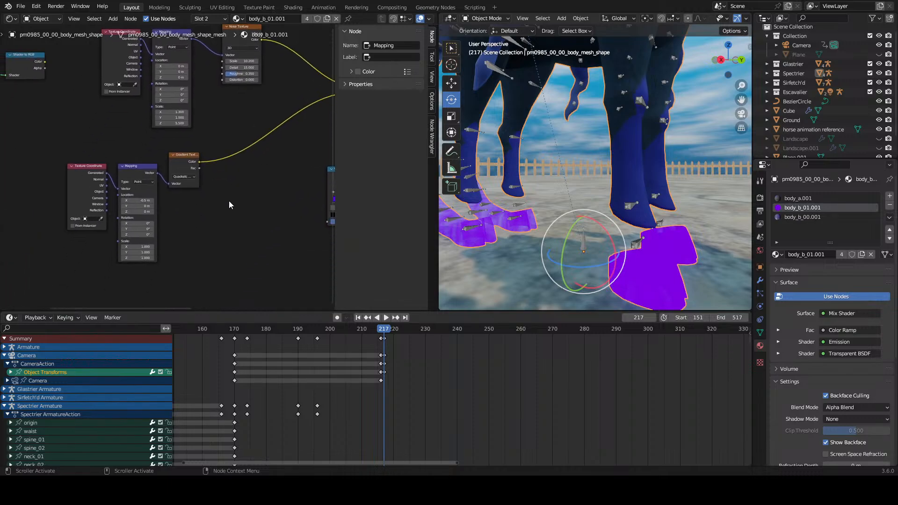
pyautogui.scroll(1, 229, 201)
pyautogui.moveTo(490, 229); pyautogui.dragTo(532, 226, button='middle')
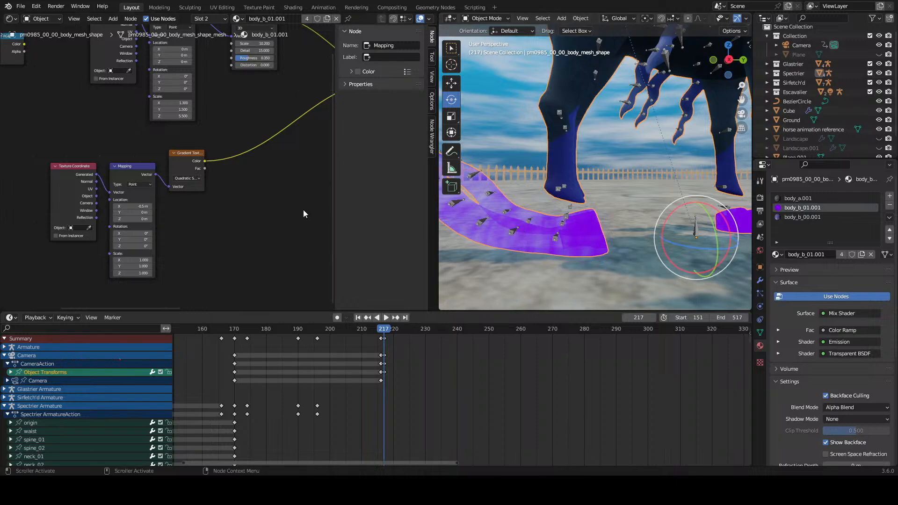
pyautogui.scroll(-1, 209, 213)
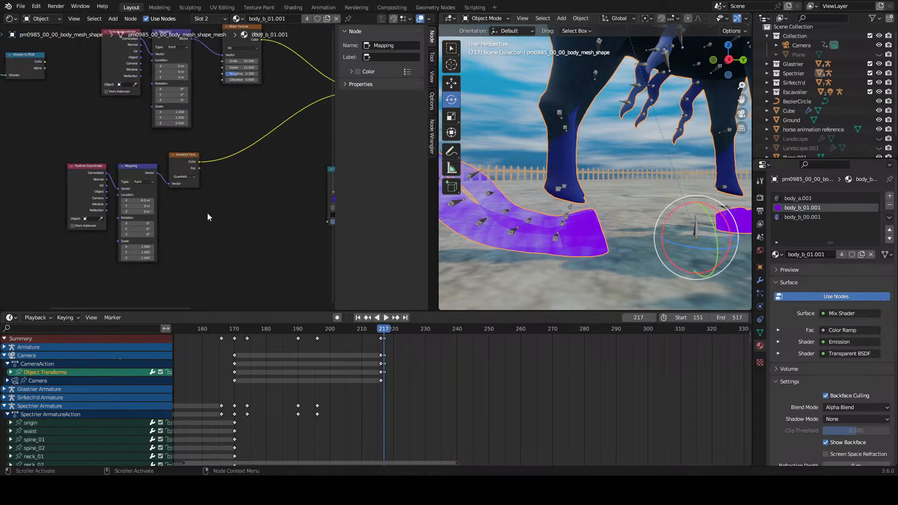
pyautogui.scroll(-4, 248, 192)
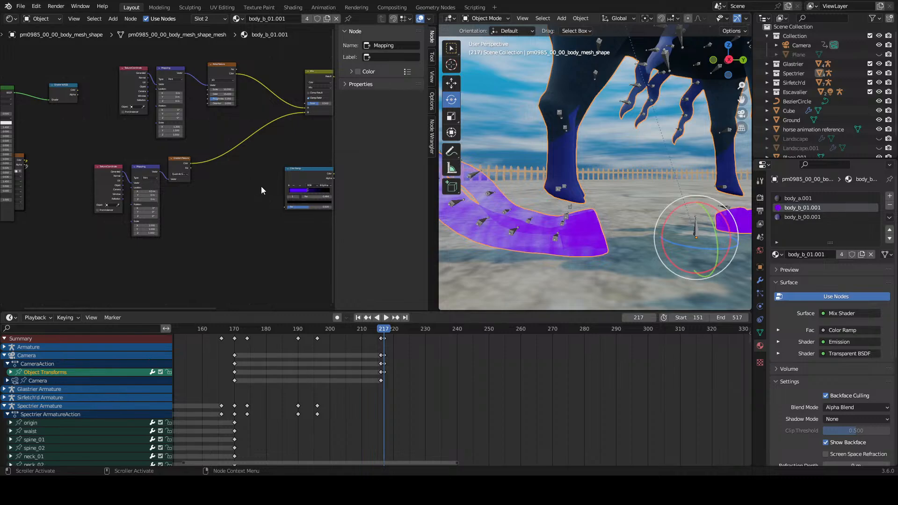
pyautogui.scroll(-2, 560, 224)
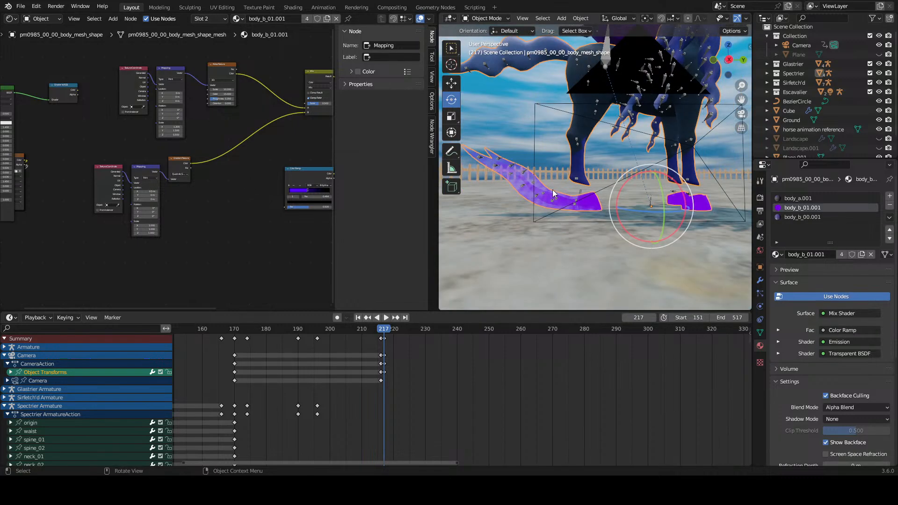
pyautogui.click(509, 215)
pyautogui.click(512, 181)
pyautogui.scroll(1, 177, 213)
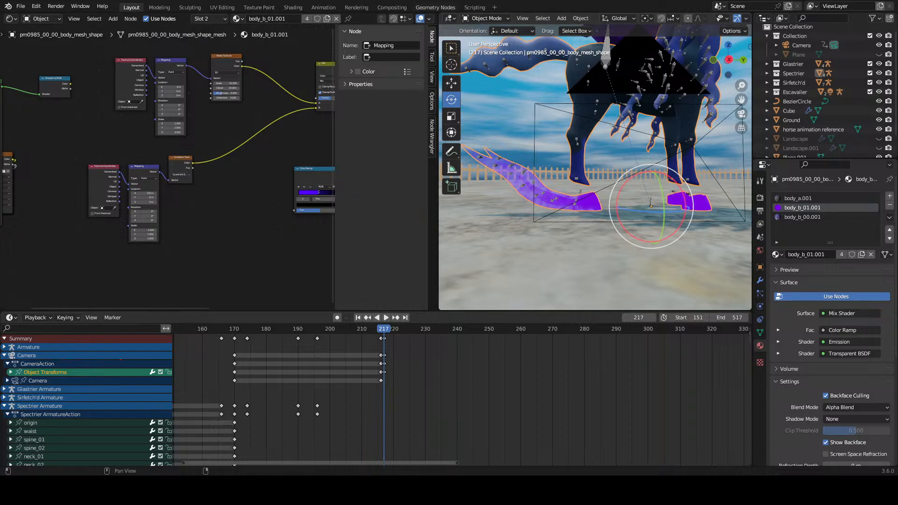
# Step: Try making the hoof material a separate copy and disconnecting its Mix Shader from the Material Output, then undo both changes
pyautogui.click(307, 19)
pyautogui.moveTo(306, 125); pyautogui.dragTo(82, 193, button='middle')
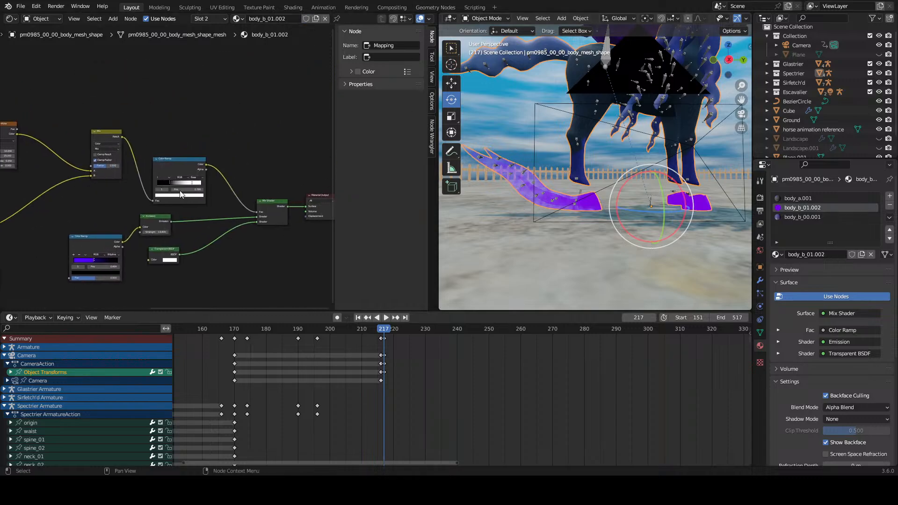
pyautogui.moveTo(312, 215); pyautogui.dragTo(215, 217, button='middle')
pyautogui.moveTo(210, 209); pyautogui.dragTo(200, 221)
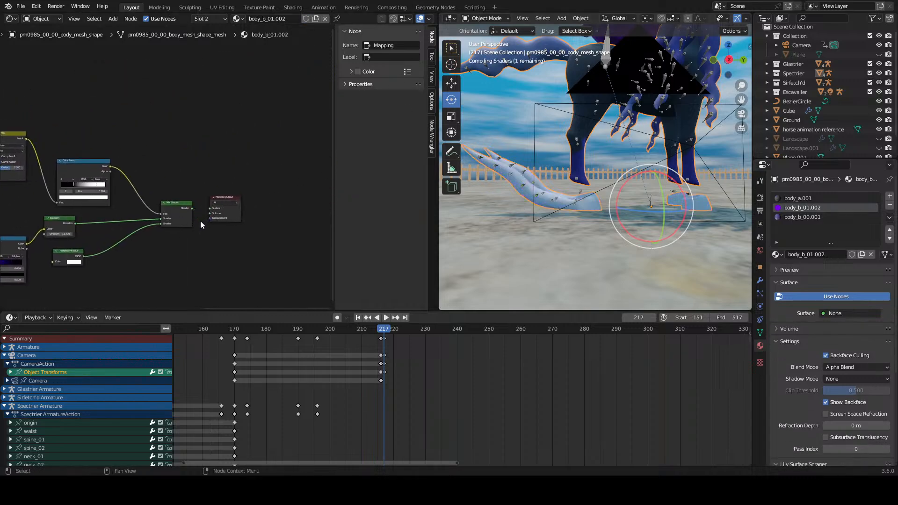
pyautogui.hotkey('ctrl', 'z')
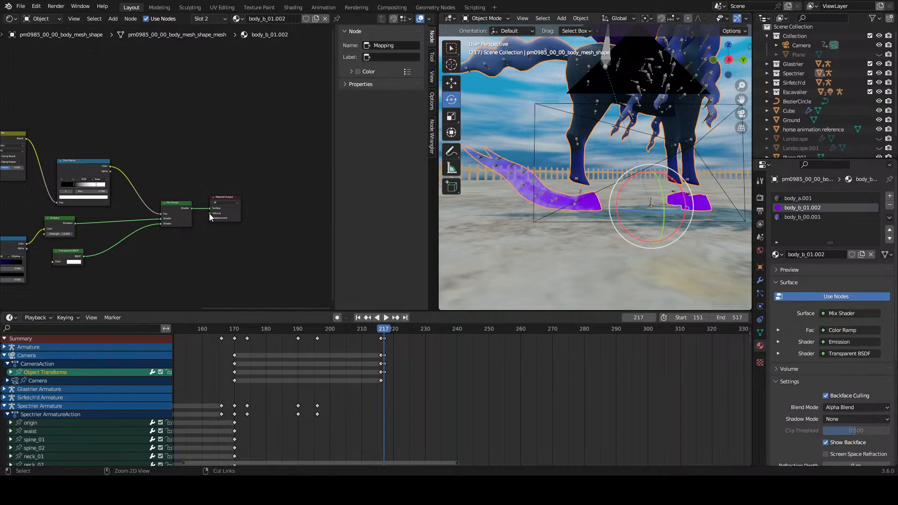
pyautogui.hotkey('ctrl', 'z')
pyautogui.moveTo(205, 211); pyautogui.dragTo(280, 167, button='middle')
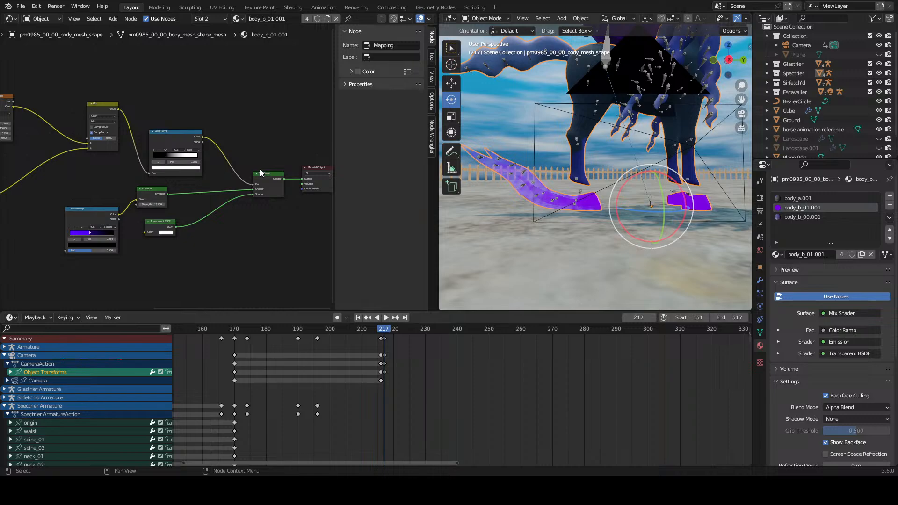
# Step: On the hoof material's black-and-white Color Ramp, move the white stop to 0.632 and shift the black stop slightly toward the start
pyautogui.click(510, 200)
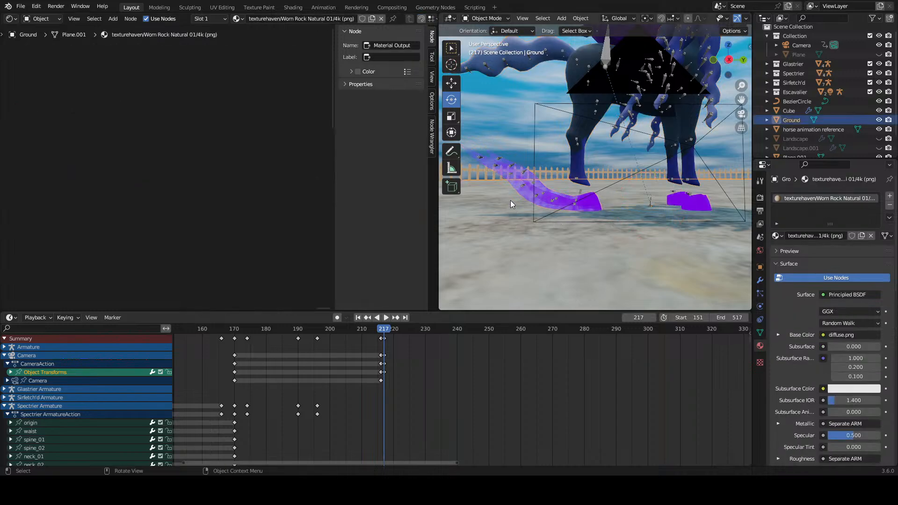
pyautogui.click(504, 177)
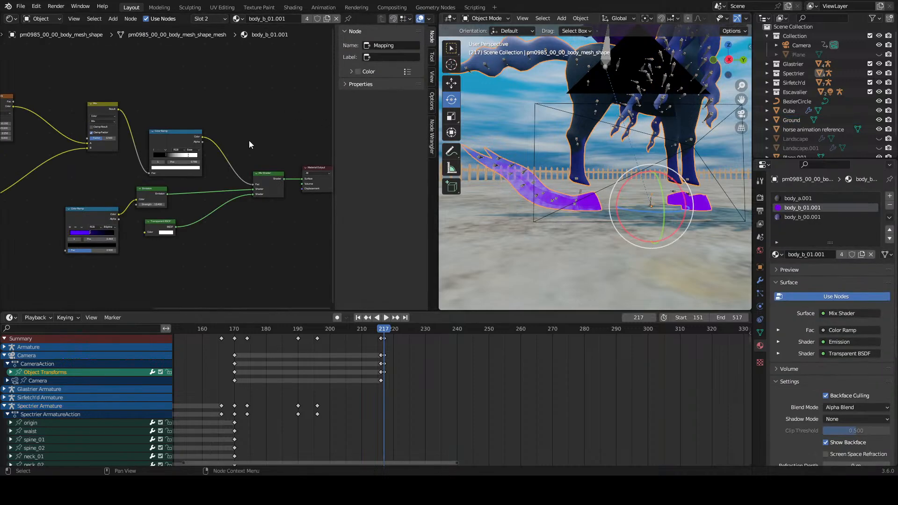
pyautogui.click(308, 184)
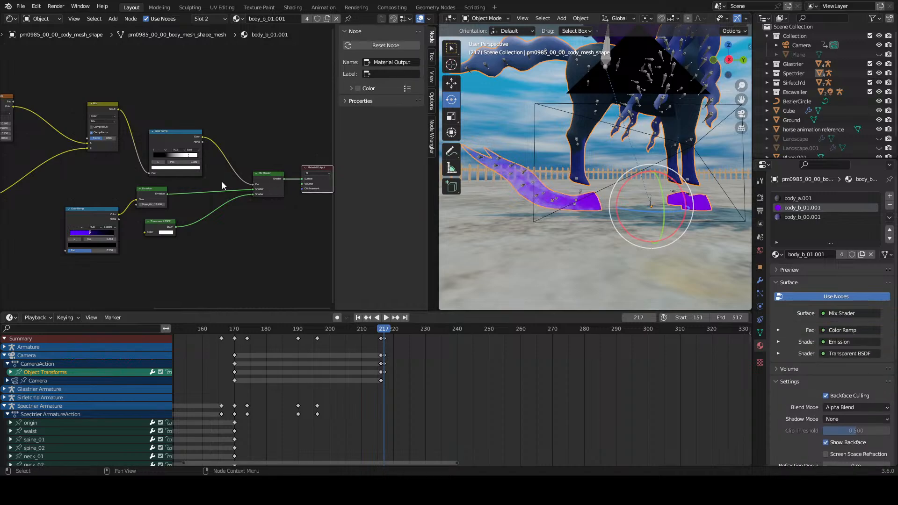
pyautogui.scroll(3, 141, 213)
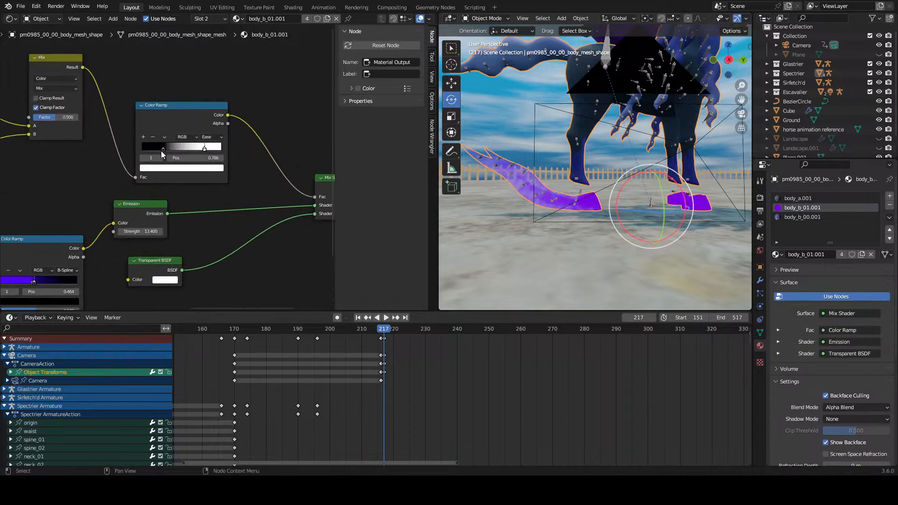
pyautogui.click(173, 150)
pyautogui.moveTo(173, 152)
pyautogui.mouseDown()
pyautogui.moveTo(157, 154)
pyautogui.moveTo(217, 158)
pyautogui.moveTo(161, 158)
pyautogui.moveTo(189, 167)
pyautogui.mouseUp()
# Step: Widen the 3D viewport and hide its overlays and gizmos to view the horse's hoof trails up close
pyautogui.moveTo(468, 198); pyautogui.dragTo(499, 201, button='middle')
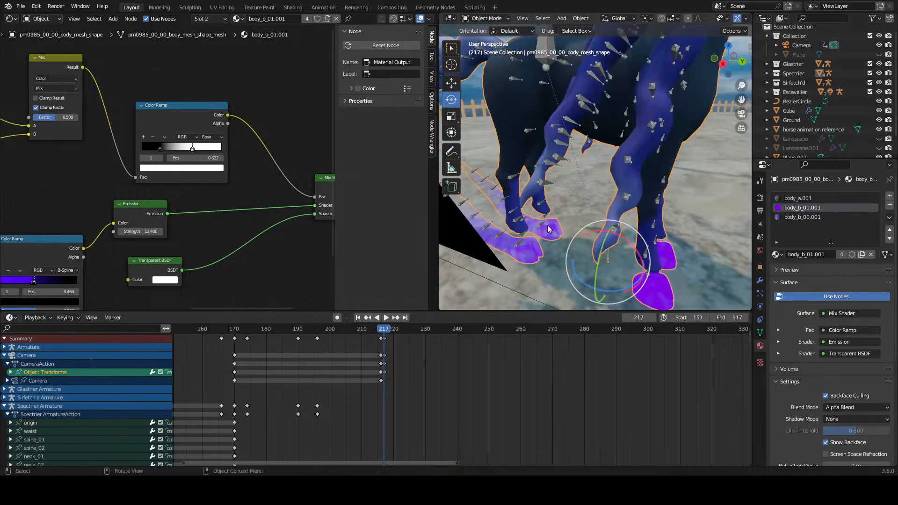
pyautogui.scroll(3, 604, 201)
pyautogui.keyDown('shift'); pyautogui.moveTo(548, 227); pyautogui.dragTo(577, 213, button='middle'); pyautogui.keyUp('shift')
pyautogui.click(563, 109)
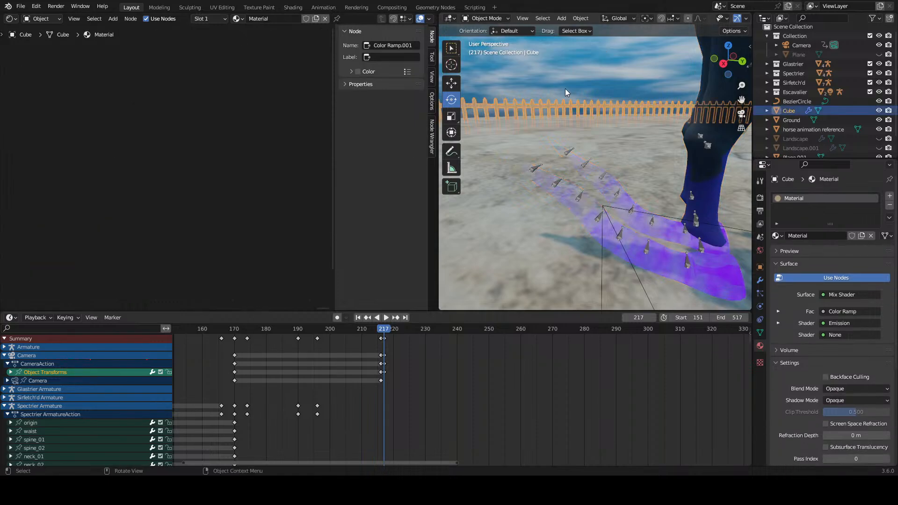
pyautogui.click(587, 178)
pyautogui.moveTo(753, 25); pyautogui.dragTo(787, 24)
pyautogui.click(761, 18)
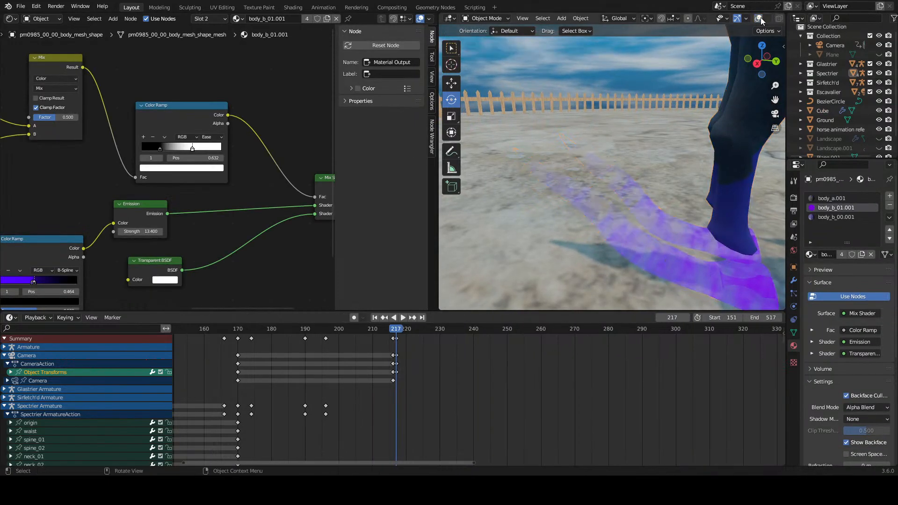
pyautogui.click(736, 18)
pyautogui.moveTo(601, 207); pyautogui.dragTo(591, 187, button='middle')
# Step: Set the Y scale of the Noise Texture's Mapping node to 1.3
pyautogui.moveTo(139, 180); pyautogui.dragTo(240, 183, button='middle')
pyautogui.scroll(3, 240, 181)
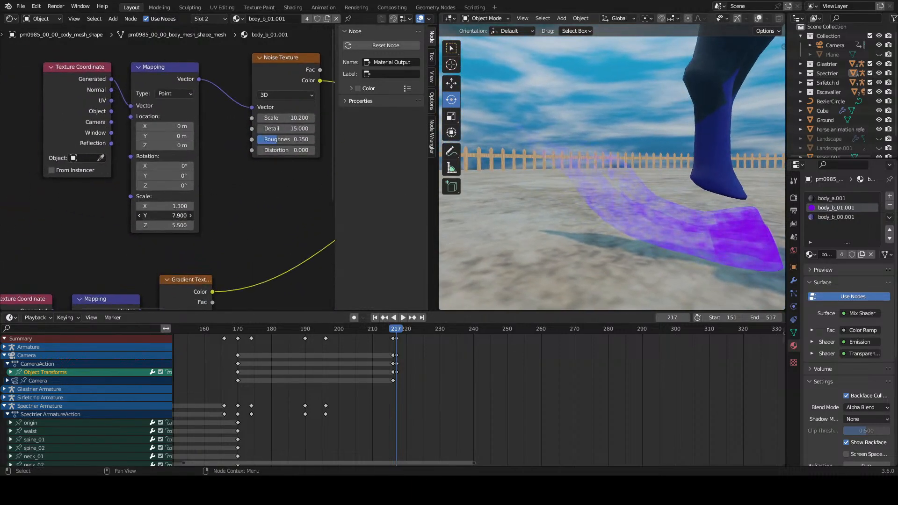
pyautogui.moveTo(168, 215); pyautogui.dragTo(159, 216)
pyautogui.moveTo(266, 167); pyautogui.dragTo(211, 200, button='middle')
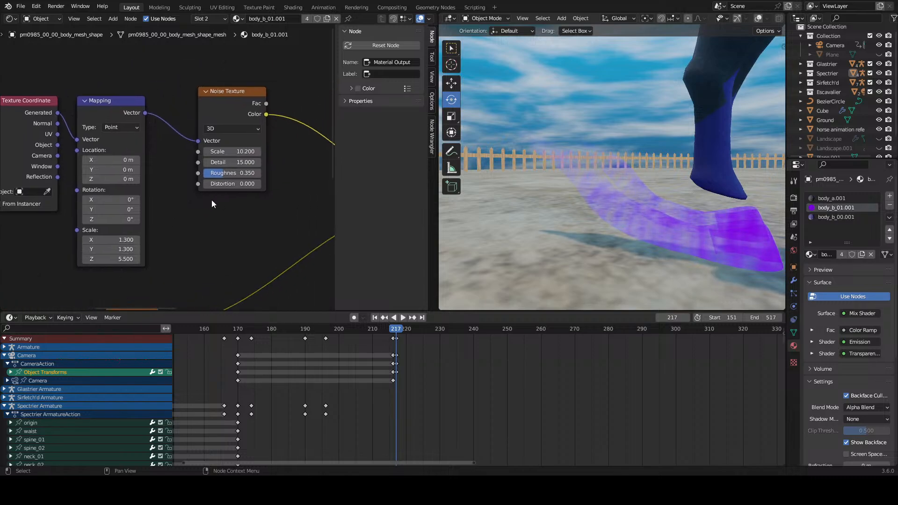
# Step: Try a Noise Texture scale of 15.9 and a different roughness, cancelling both changes
pyautogui.moveTo(232, 151); pyautogui.dragTo(260, 152)
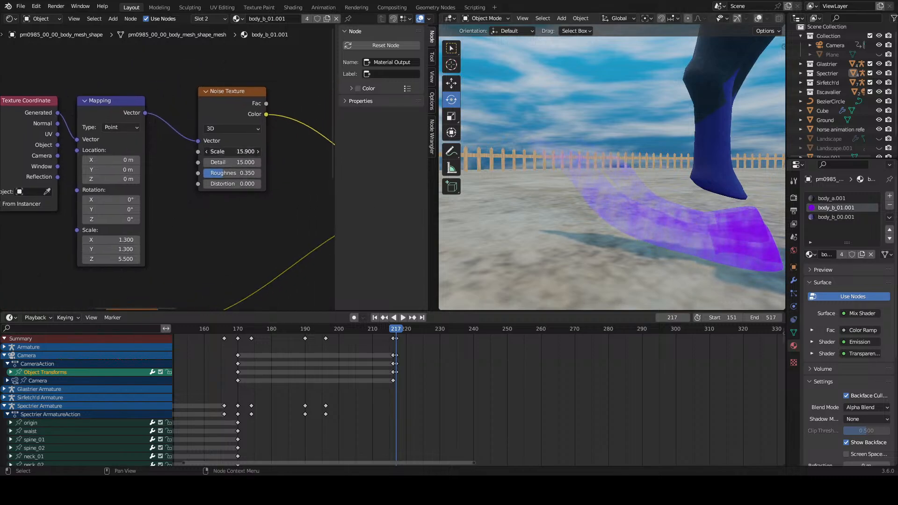
pyautogui.rightClick(242, 152)
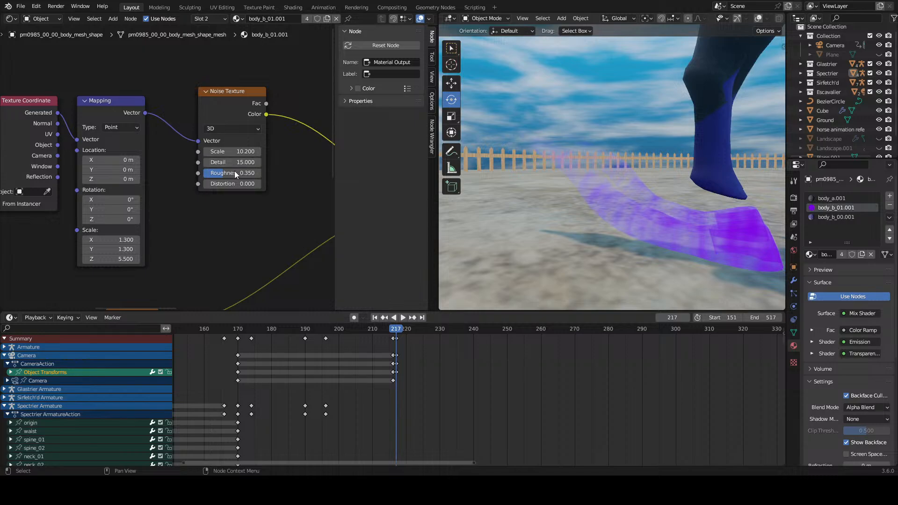
pyautogui.moveTo(235, 176)
pyautogui.mouseDown()
pyautogui.moveTo(218, 176)
pyautogui.moveTo(262, 175)
pyautogui.moveTo(229, 176)
pyautogui.mouseUp()
pyautogui.rightClick(212, 173)
pyautogui.moveTo(538, 153)
pyautogui.mouseDown(button='middle')
pyautogui.moveTo(521, 173)
pyautogui.moveTo(487, 167)
pyautogui.moveTo(468, 147)
pyautogui.moveTo(621, 167)
pyautogui.moveTo(552, 163)
pyautogui.mouseUp(button='middle')
pyautogui.scroll(-2, 193, 180)
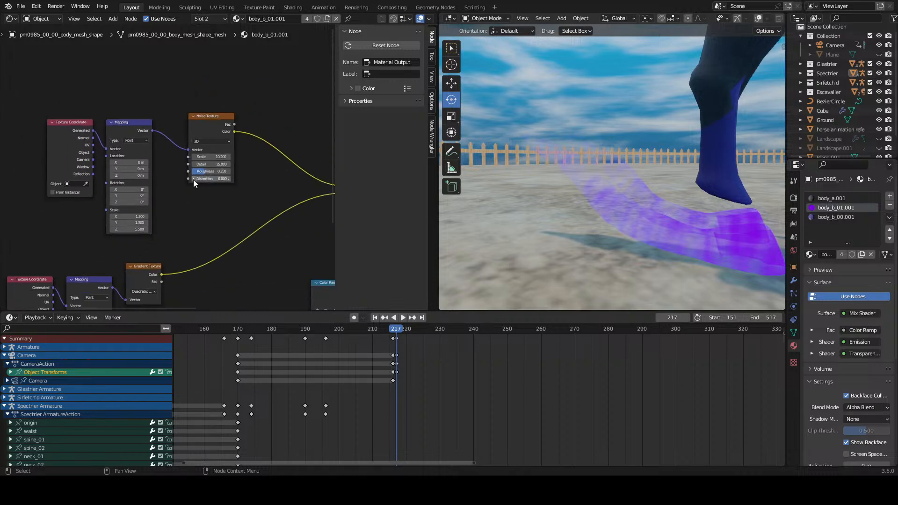
# Step: Move the noise Texture Coordinate node away from its Mapping node and set the Mapping scale to X 4.0 and Y 0.5
pyautogui.scroll(1, 100, 164)
pyautogui.moveTo(56, 122); pyautogui.dragTo(35, 129)
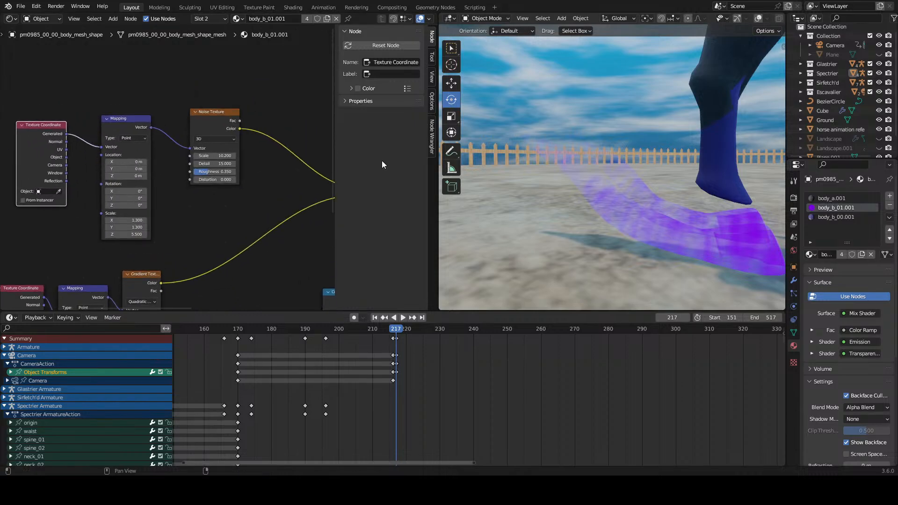
pyautogui.scroll(3, 94, 201)
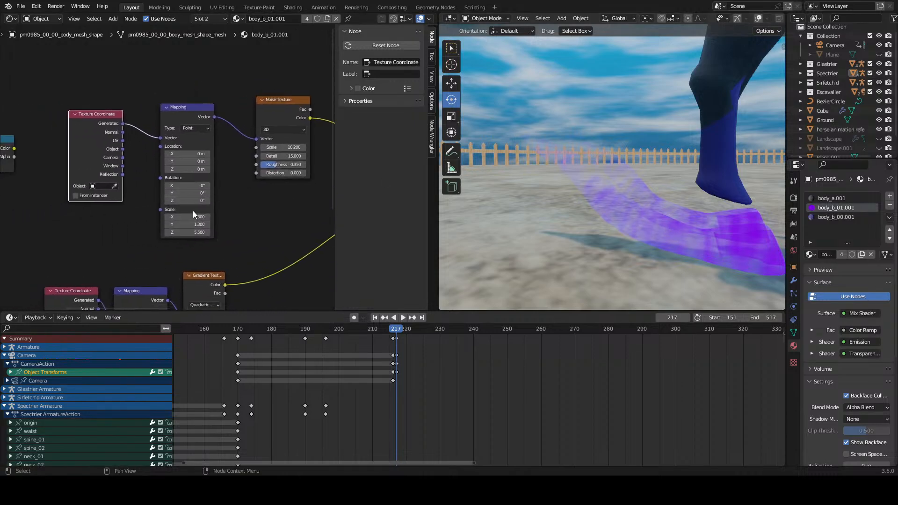
pyautogui.moveTo(251, 251); pyautogui.dragTo(214, 214, button='middle')
pyautogui.scroll(2, 196, 206)
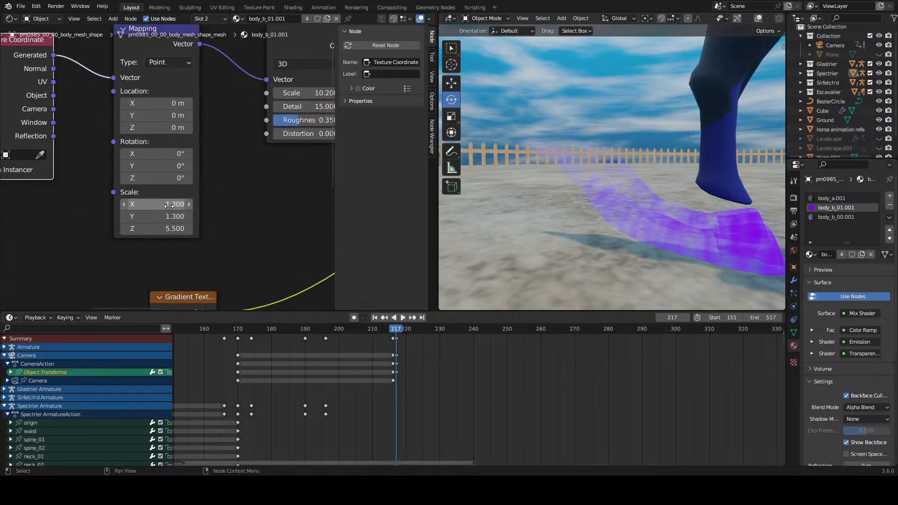
pyautogui.moveTo(171, 205); pyautogui.dragTo(192, 204)
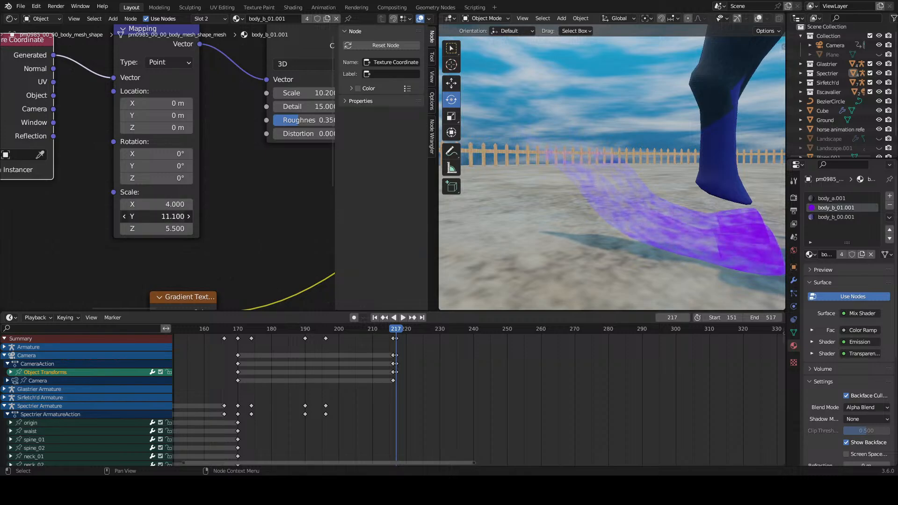
pyautogui.moveTo(156, 217); pyautogui.dragTo(117, 217)
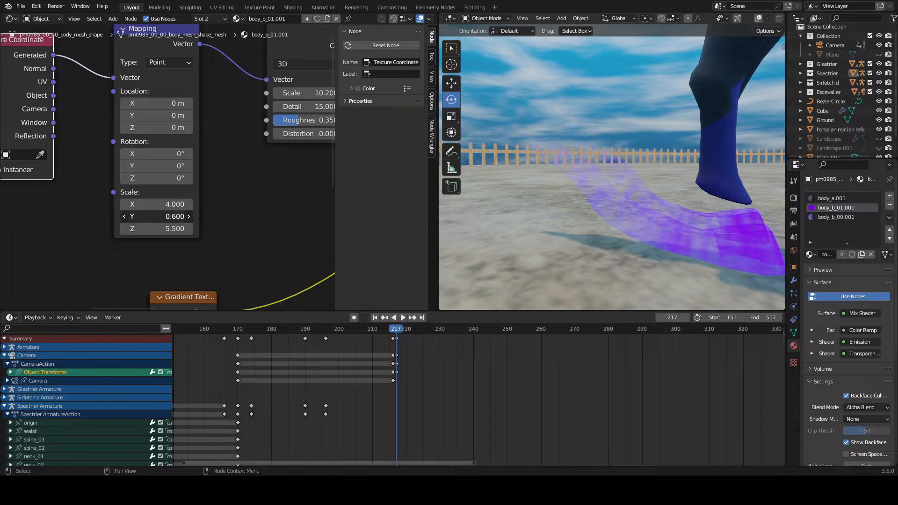
# Step: Try offsetting the noise Mapping node's location, including 3.8 m in Z, and undo the offset
pyautogui.moveTo(256, 196); pyautogui.dragTo(190, 211, button='middle')
pyautogui.moveTo(91, 131)
pyautogui.mouseDown()
pyautogui.moveTo(111, 131)
pyautogui.moveTo(97, 130)
pyautogui.mouseUp()
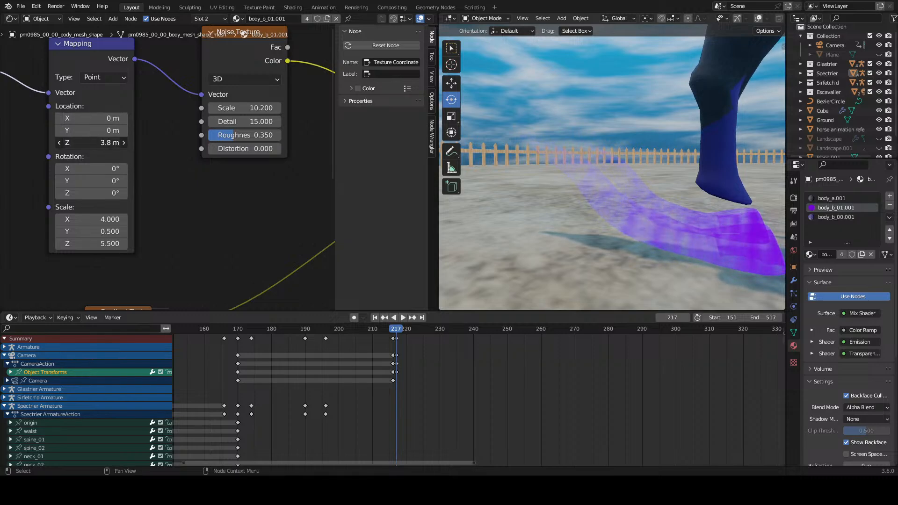
pyautogui.moveTo(91, 143); pyautogui.dragTo(121, 142)
pyautogui.hotkey('ctrl', 'z')
pyautogui.scroll(-4, 612, 207)
# Step: Set the hoof material's Noise Texture scale to 5.3
pyautogui.moveTo(608, 207); pyautogui.dragTo(611, 228, button='middle')
pyautogui.scroll(2, 618, 234)
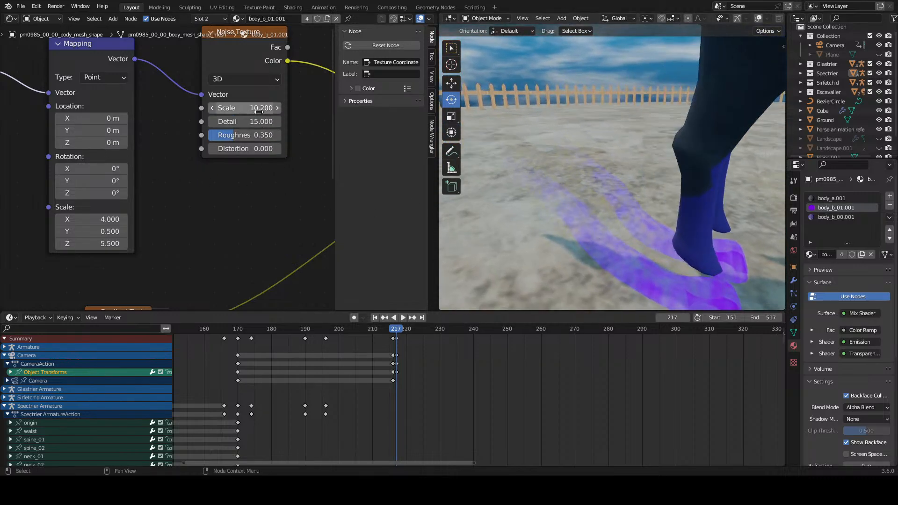
pyautogui.moveTo(245, 107); pyautogui.dragTo(210, 107)
pyautogui.scroll(-5, 284, 194)
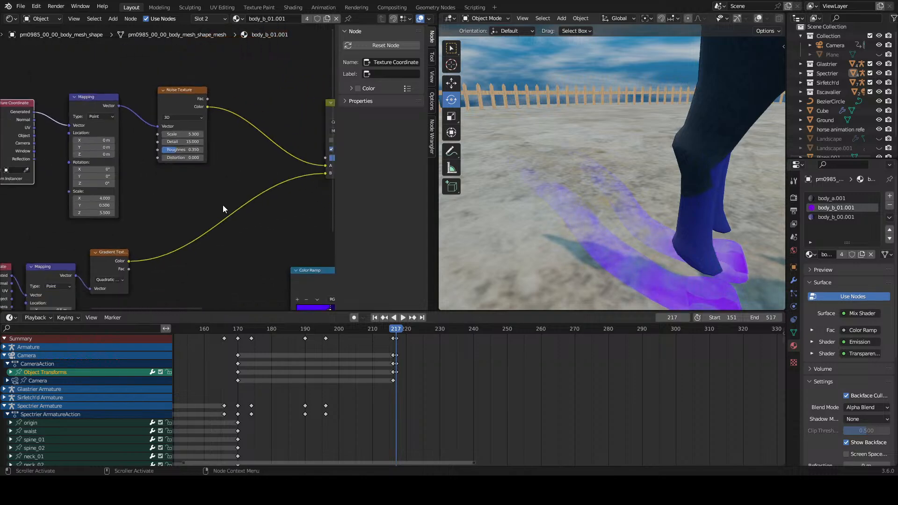
pyautogui.scroll(-5, 577, 211)
# Step: Lower the factor of the Mix node combining the noise and gradient textures to 0.175
pyautogui.moveTo(578, 211); pyautogui.dragTo(615, 200, button='middle')
pyautogui.scroll(6, 544, 202)
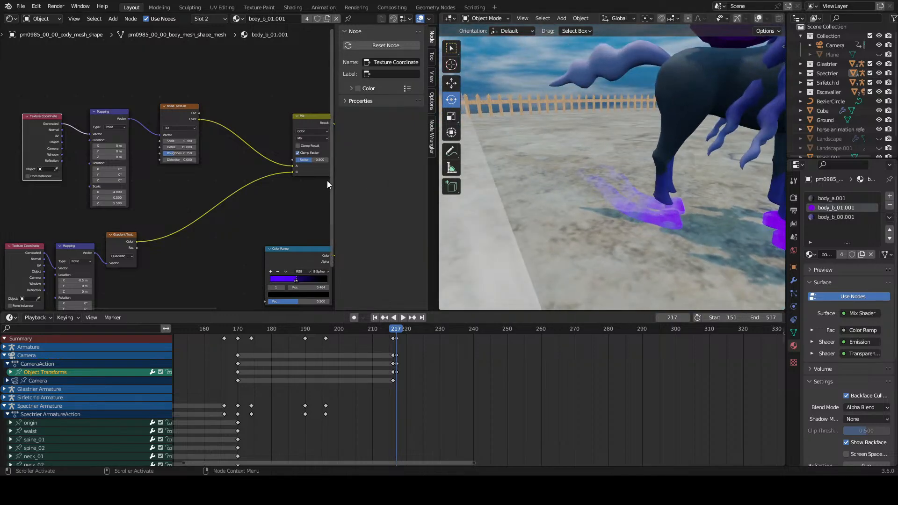
pyautogui.moveTo(319, 181); pyautogui.dragTo(272, 185, button='middle')
pyautogui.moveTo(679, 191); pyautogui.dragTo(672, 215, button='middle')
pyautogui.scroll(2, 238, 180)
pyautogui.moveTo(304, 184); pyautogui.dragTo(205, 192, button='middle')
pyautogui.scroll(3, 205, 193)
pyautogui.moveTo(773, 196); pyautogui.dragTo(608, 183, button='middle')
pyautogui.moveTo(187, 170)
pyautogui.mouseDown()
pyautogui.moveTo(164, 170)
pyautogui.moveTo(211, 169)
pyautogui.moveTo(182, 169)
pyautogui.mouseUp()
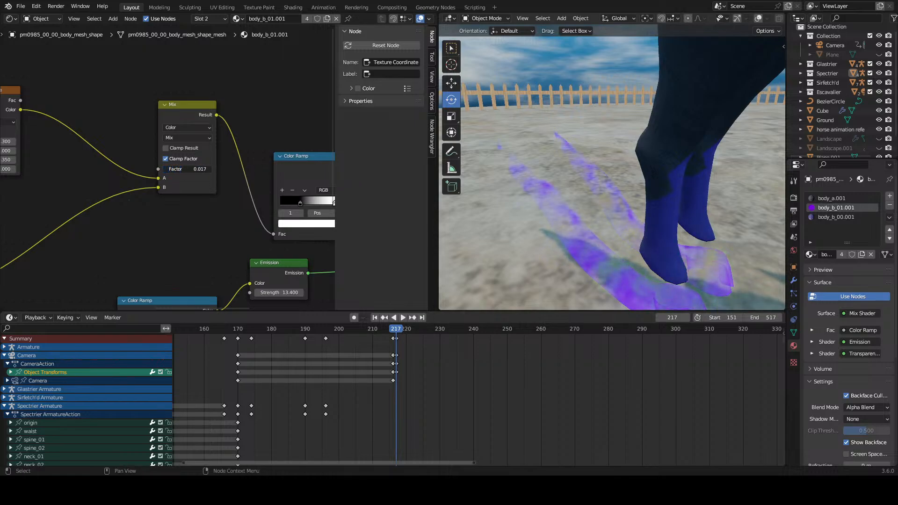
# Step: Try shifting the noise Mapping node's location along its axes, including 17.9 m in Z, and undo the shift
pyautogui.moveTo(51, 184); pyautogui.dragTo(229, 168, button='middle')
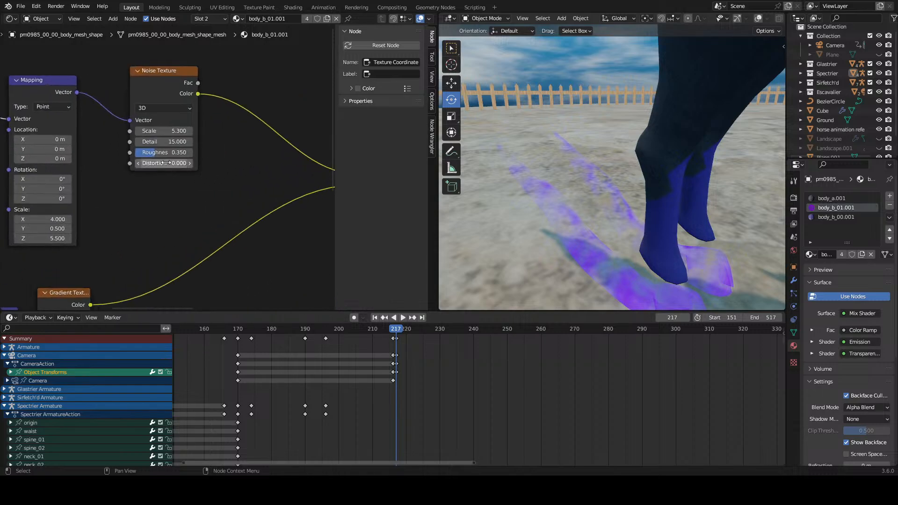
pyautogui.moveTo(43, 140); pyautogui.dragTo(82, 165)
pyautogui.rightClick(47, 140)
pyautogui.rightClick(55, 149)
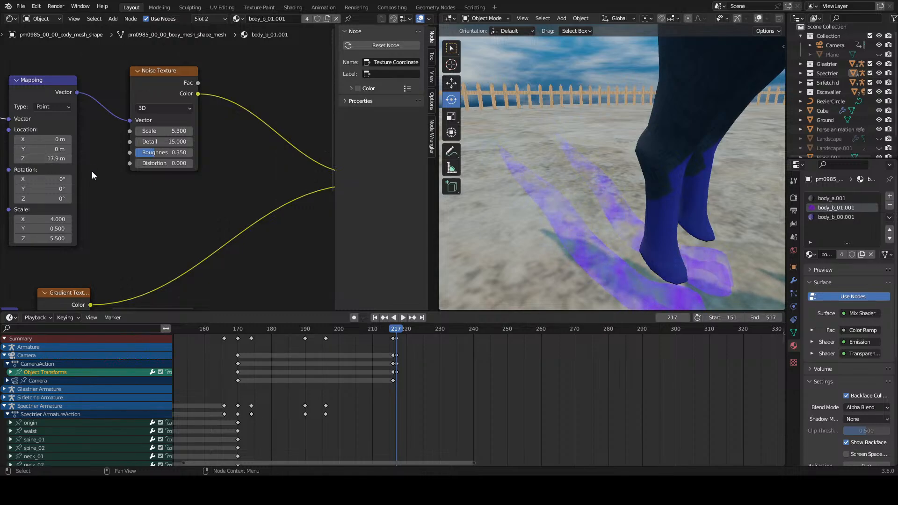
pyautogui.hotkey('ctrl', 'z')
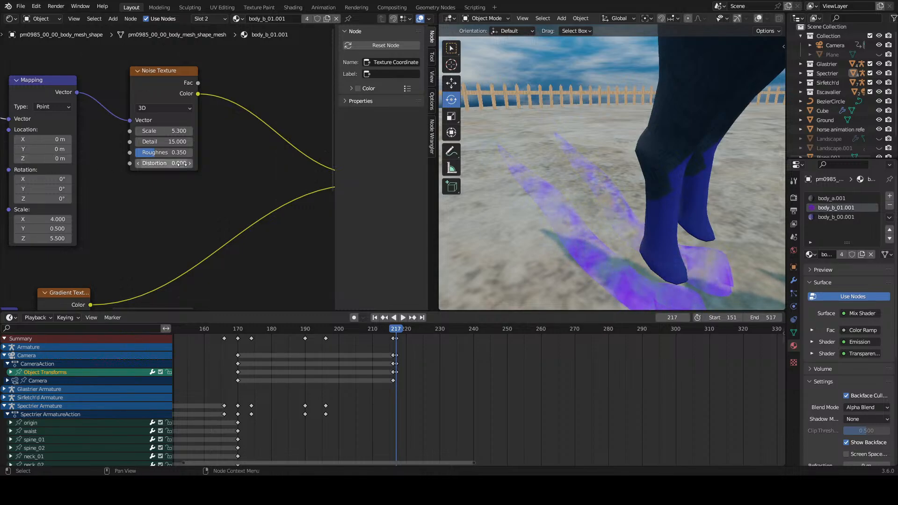
# Step: Raise the strength of the hoof material's Emission node to 98.1
pyautogui.moveTo(227, 160); pyautogui.dragTo(141, 162, button='middle')
pyautogui.scroll(-4, 145, 165)
pyautogui.scroll(1, 168, 187)
pyautogui.moveTo(282, 180); pyautogui.dragTo(187, 186, button='middle')
pyautogui.scroll(3, 178, 184)
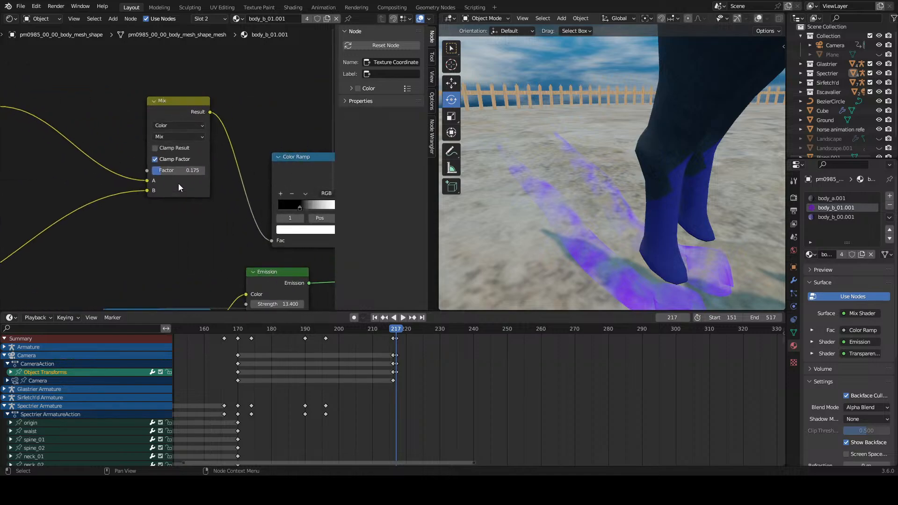
pyautogui.moveTo(239, 281); pyautogui.dragTo(161, 110, button='middle')
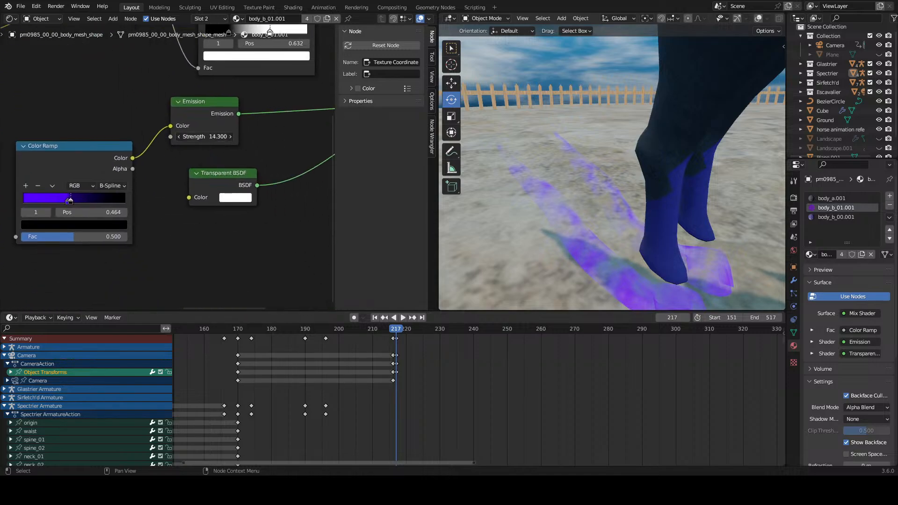
pyautogui.moveTo(205, 136); pyautogui.dragTo(220, 136)
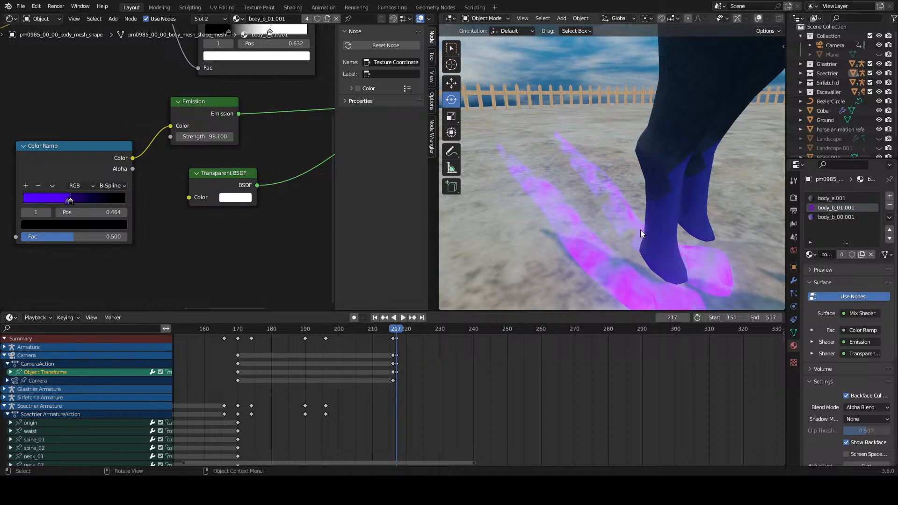
pyautogui.moveTo(641, 229); pyautogui.dragTo(613, 218, button='middle')
# Step: Try rotating the noise Mapping node about X, including 20.3°, and undo the rotation
pyautogui.moveTo(58, 134); pyautogui.dragTo(276, 207, button='middle')
pyautogui.moveTo(51, 77); pyautogui.dragTo(149, 183, button='middle')
pyautogui.scroll(1, 146, 158)
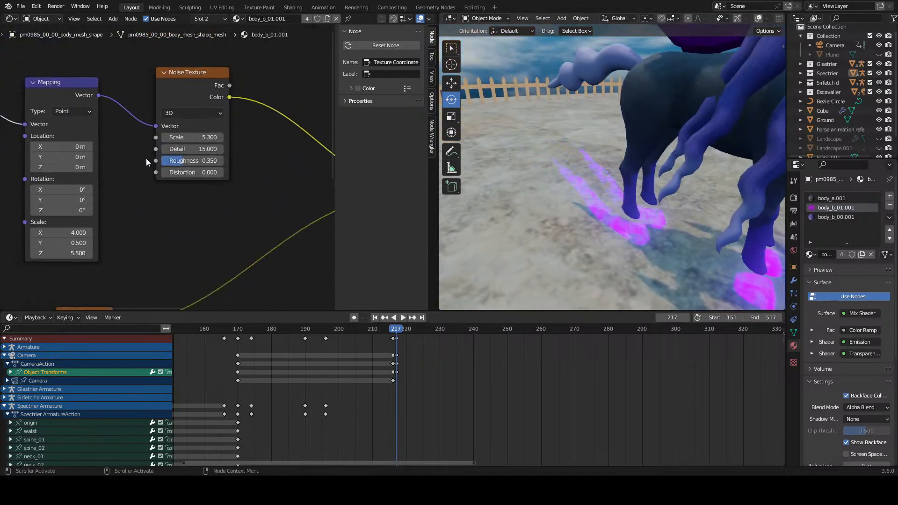
pyautogui.moveTo(65, 190); pyautogui.dragTo(89, 190)
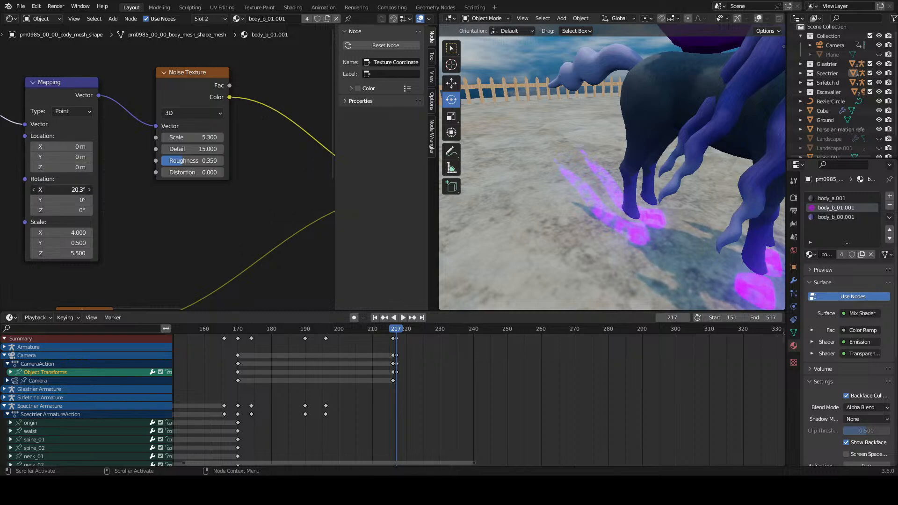
pyautogui.scroll(4, 530, 206)
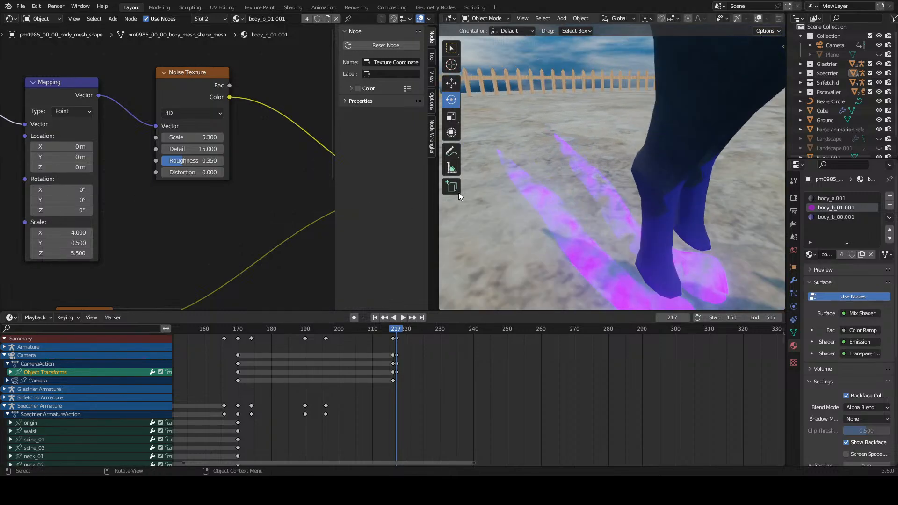
# Step: Try raising the Noise Texture's roughness, including 0.458, and revert the change
pyautogui.moveTo(235, 152); pyautogui.dragTo(176, 169, button='middle')
pyautogui.scroll(1, 177, 170)
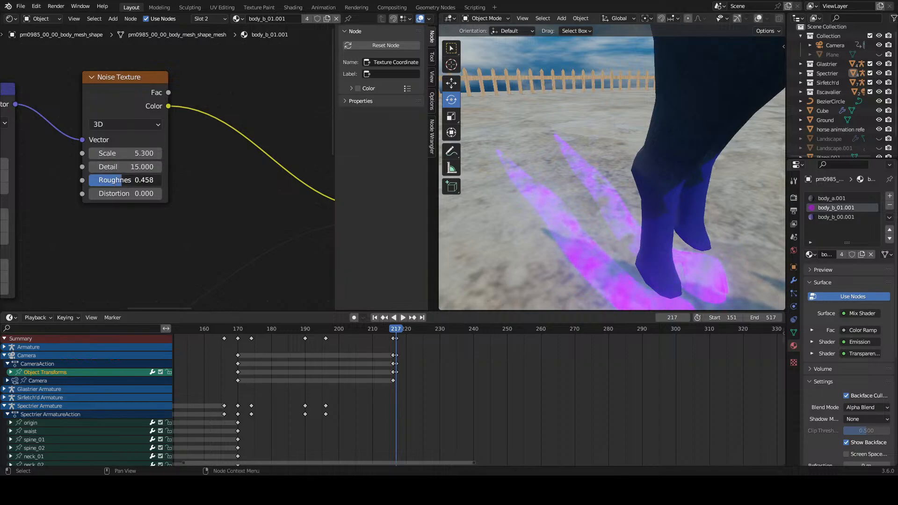
pyautogui.scroll(-5, 193, 181)
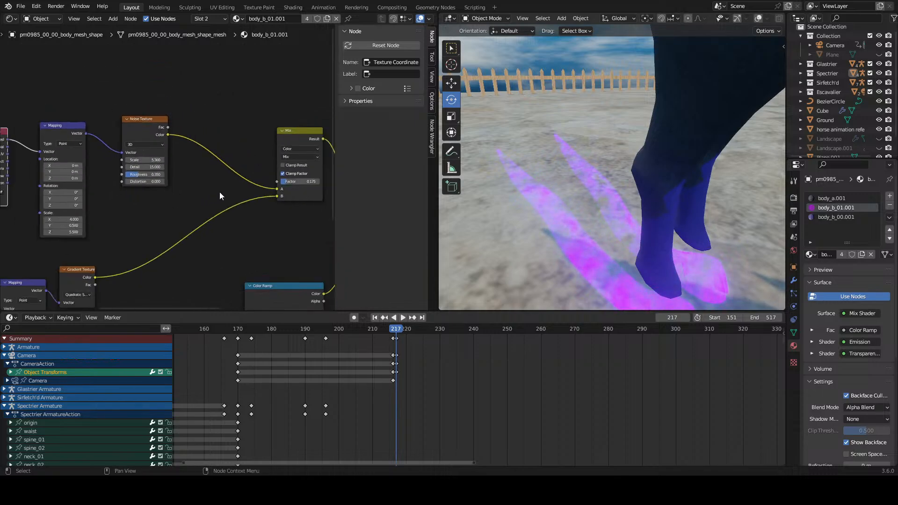
# Step: Add a Voronoi Texture node and place it just below the Noise Texture
pyautogui.moveTo(47, 123); pyautogui.dragTo(131, 95)
pyautogui.hotkey('shift', 'a')
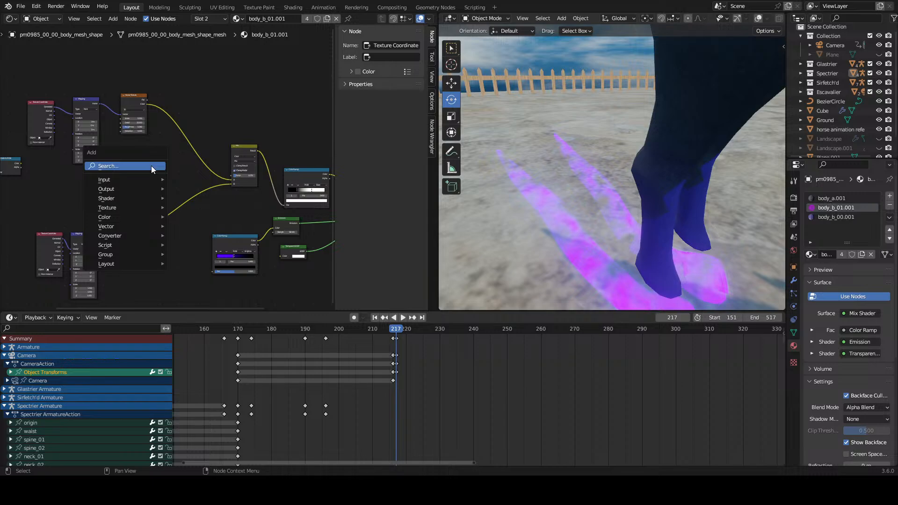
pyautogui.click(125, 166)
pyautogui.write('vor')
pyautogui.press('Return')
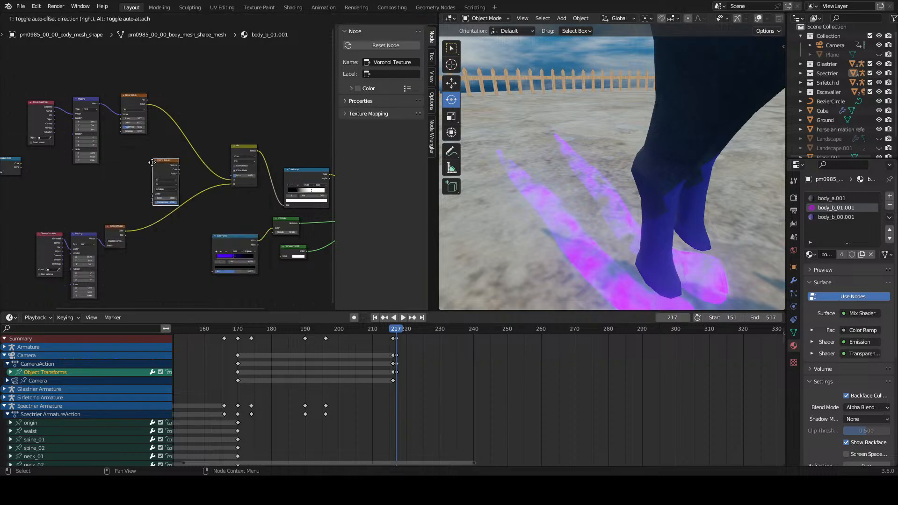
pyautogui.click(144, 152)
pyautogui.scroll(3, 144, 152)
pyautogui.moveTo(128, 140); pyautogui.dragTo(148, 160, button='middle')
pyautogui.scroll(2, 152, 162)
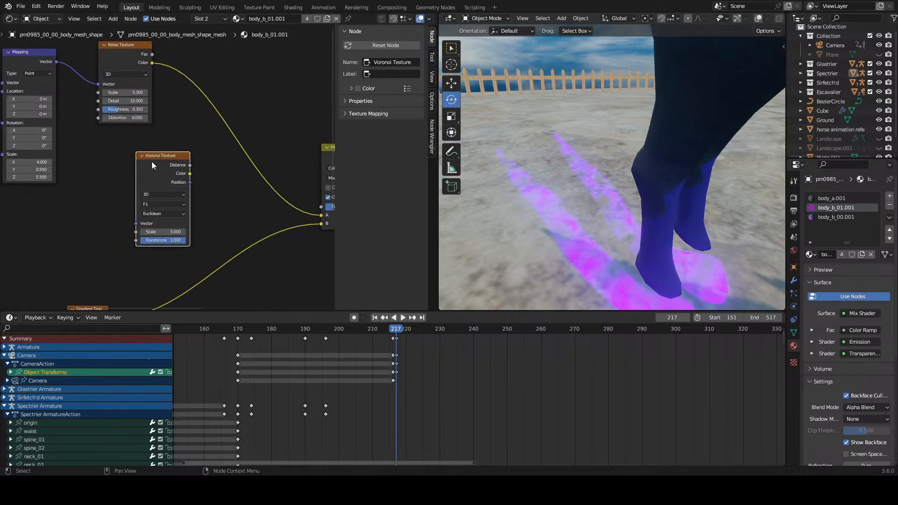
pyautogui.moveTo(151, 161); pyautogui.dragTo(116, 159)
# Step: Insert a color Mix node between the Noise Texture and the existing Mix node, and connect the Voronoi Color output to its B input
pyautogui.click(233, 170)
pyautogui.hotkey('shift', 'a')
pyautogui.click(235, 171)
pyautogui.write('mix co')
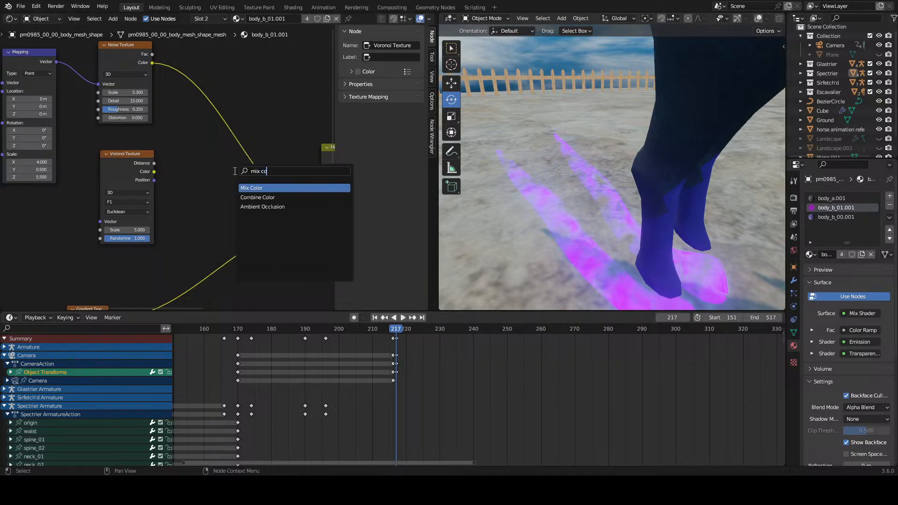
pyautogui.press('Return')
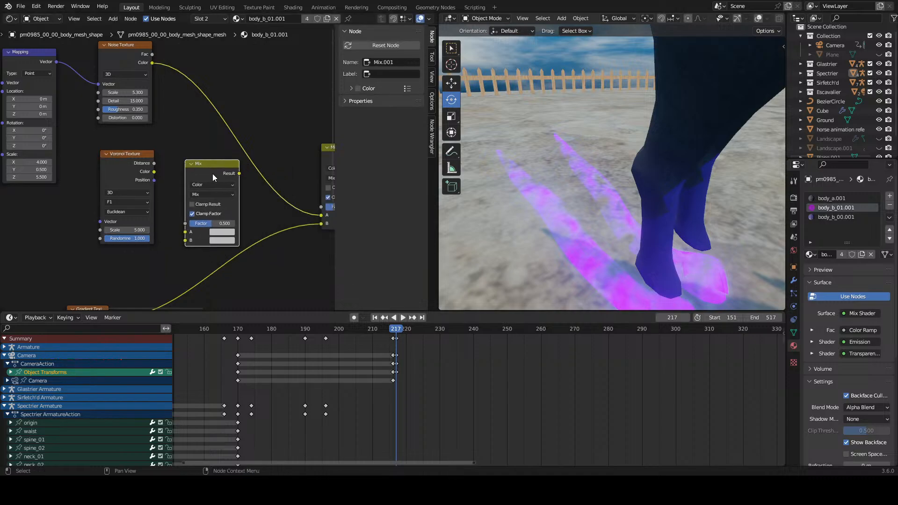
pyautogui.click(206, 129)
pyautogui.moveTo(154, 172); pyautogui.dragTo(184, 167)
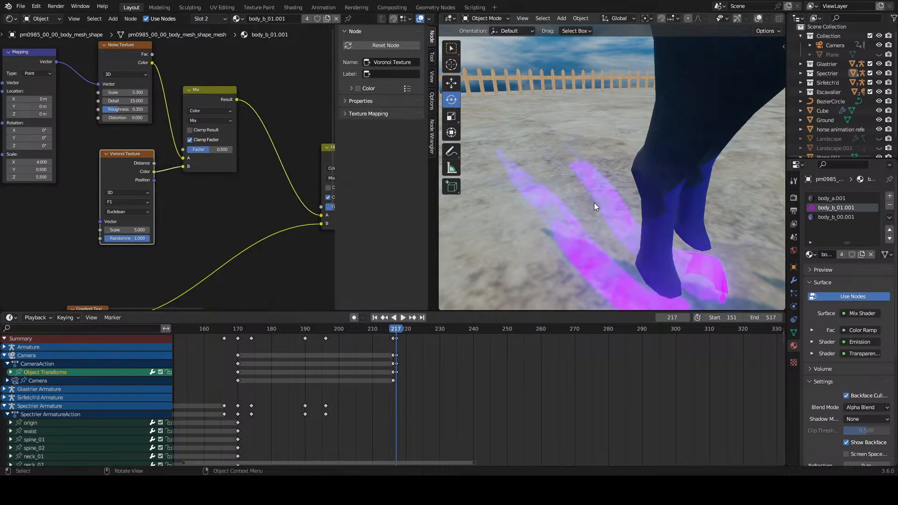
# Step: Try changing the Voronoi Texture's scale and undo the change
pyautogui.moveTo(594, 203)
pyautogui.mouseDown(button='middle')
pyautogui.moveTo(612, 186)
pyautogui.moveTo(608, 177)
pyautogui.moveTo(588, 187)
pyautogui.moveTo(585, 206)
pyautogui.mouseUp(button='middle')
pyautogui.scroll(1, 198, 215)
pyautogui.moveTo(121, 241); pyautogui.dragTo(146, 240)
pyautogui.hotkey('ctrl', 'z')
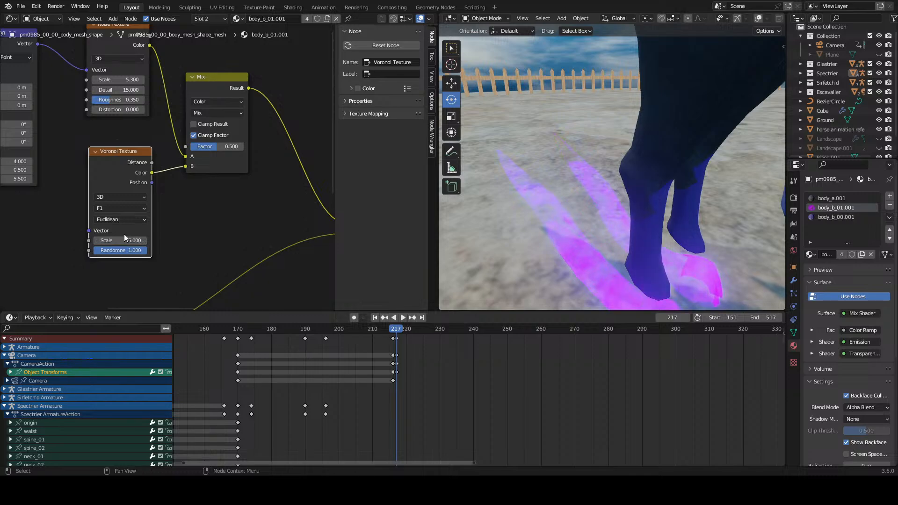
pyautogui.hotkey('ctrl', 'z')
# Step: Feed the new Mix node's B input from the Voronoi Distance output instead of Color
pyautogui.click(132, 173)
pyautogui.moveTo(152, 163); pyautogui.dragTo(194, 169)
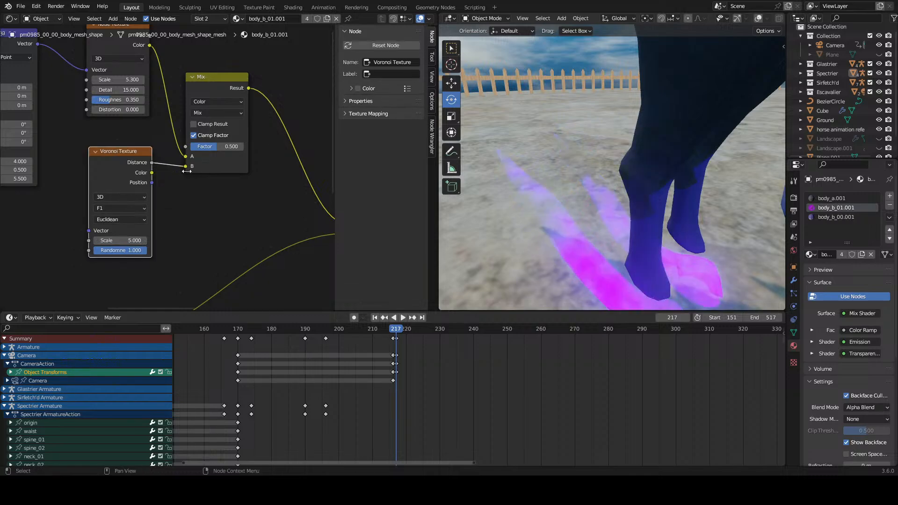
pyautogui.moveTo(608, 252); pyautogui.dragTo(642, 250, button='middle')
pyautogui.scroll(1, 159, 146)
# Step: Try rotating the noise Mapping node, including -104° about Y, and undo the rotation
pyautogui.moveTo(70, 108); pyautogui.dragTo(204, 163, button='middle')
pyautogui.scroll(3, 173, 159)
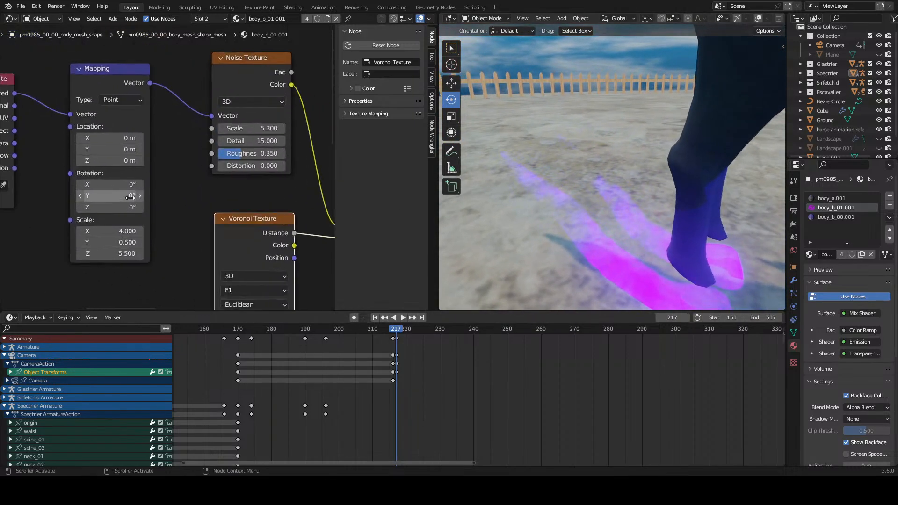
pyautogui.moveTo(108, 186)
pyautogui.mouseDown()
pyautogui.moveTo(135, 186)
pyautogui.moveTo(104, 198)
pyautogui.mouseUp()
pyautogui.hotkey('ctrl', 'z')
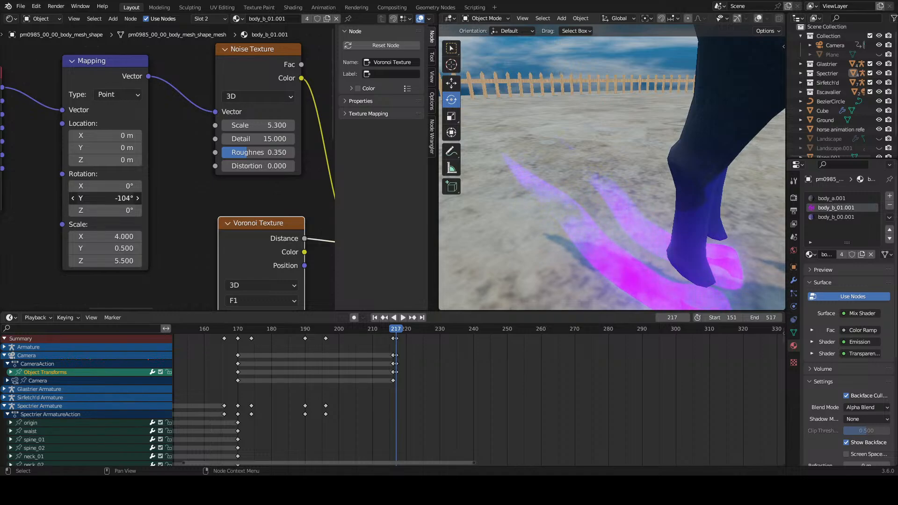
pyautogui.hotkey('ctrl', 'z')
# Step: Deselect the Voronoi Texture node and save the project file
pyautogui.scroll(-5, 580, 210)
pyautogui.moveTo(580, 209); pyautogui.dragTo(601, 156, button='middle')
pyautogui.click(280, 198)
pyautogui.hotkey('ctrl', 's')
# Step: Examine the glowing hoof trails from a wider view of the horse and close up at the hoof
pyautogui.scroll(4, 614, 175)
pyautogui.scroll(-6, 600, 153)
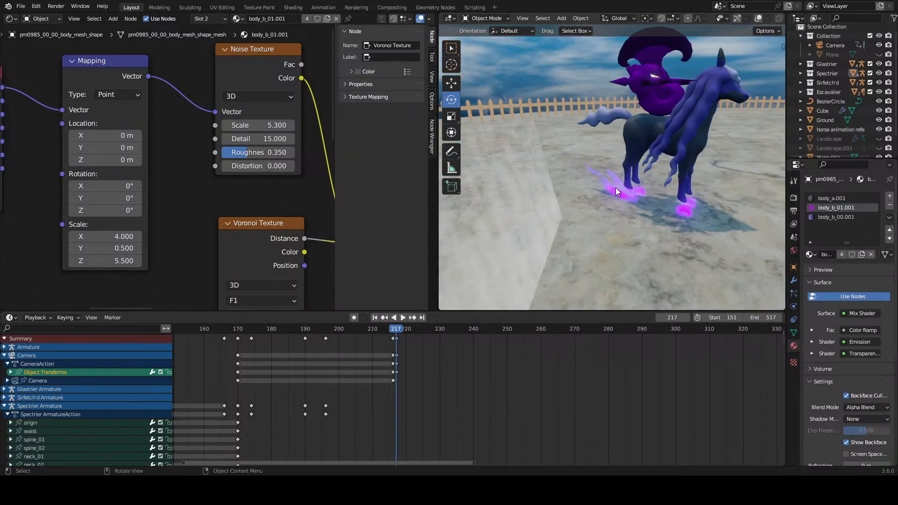
pyautogui.moveTo(584, 187); pyautogui.dragTo(620, 191, button='middle')
pyautogui.scroll(-3, 295, 182)
pyautogui.moveTo(269, 189); pyautogui.dragTo(87, 179, button='middle')
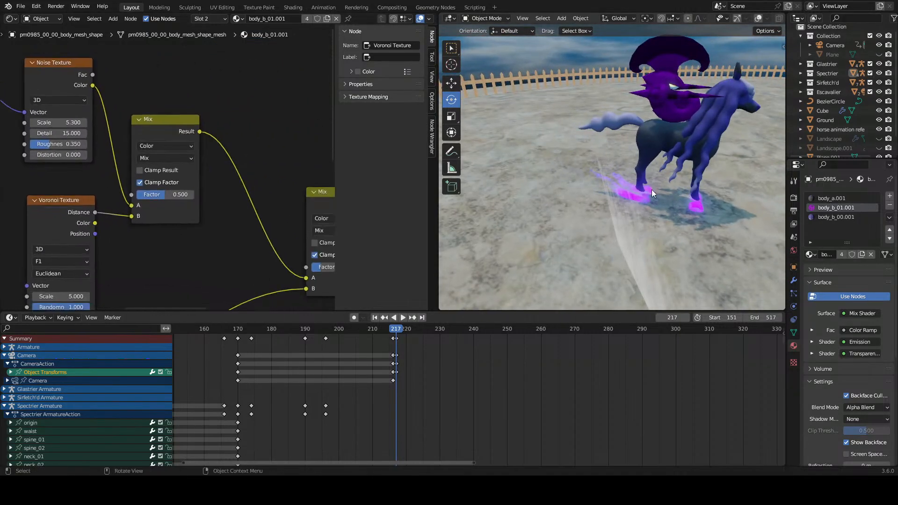
pyautogui.scroll(6, 652, 190)
pyautogui.moveTo(651, 189); pyautogui.dragTo(635, 164, button='middle')
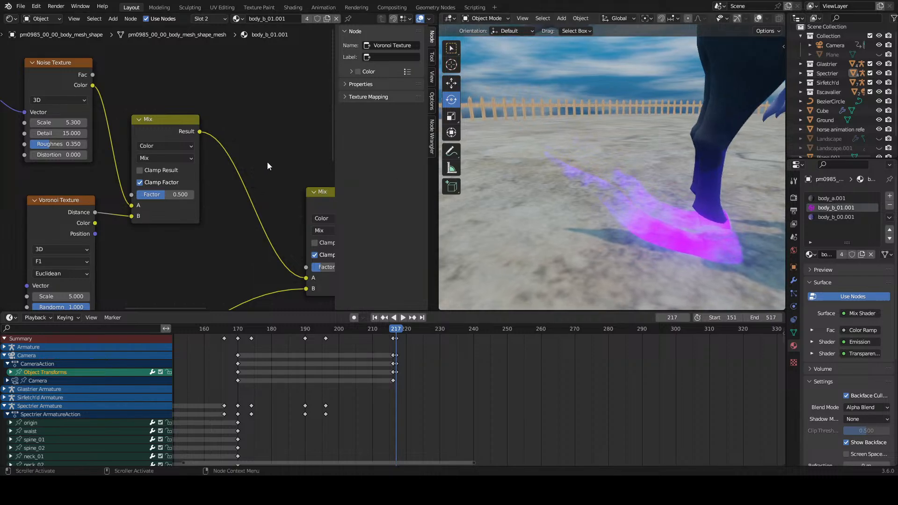
pyautogui.moveTo(607, 188)
pyautogui.mouseDown(button='middle')
pyautogui.moveTo(510, 188)
pyautogui.moveTo(607, 188)
pyautogui.mouseUp(button='middle')
pyautogui.scroll(-4, 209, 161)
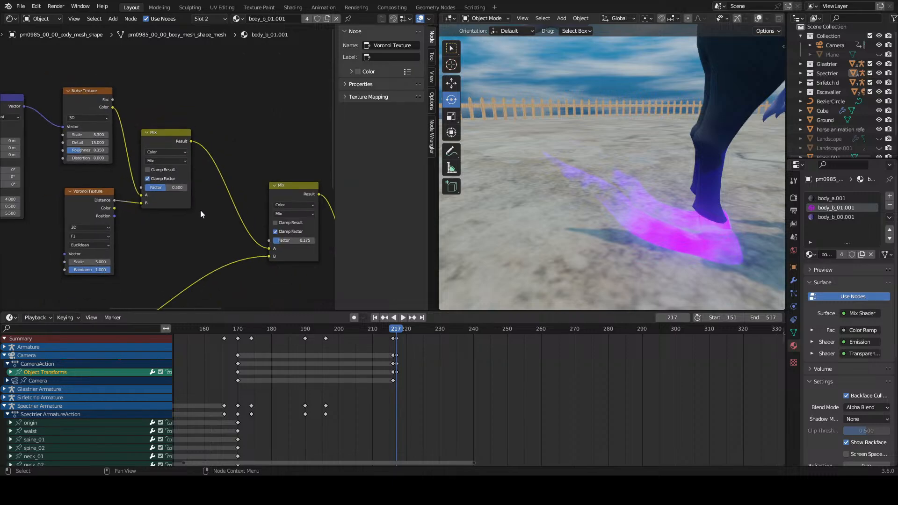
# Step: Try small rotations on the noise Mapping node, including 3.2° about X, and undo them
pyautogui.moveTo(23, 177); pyautogui.dragTo(134, 174, button='middle')
pyautogui.scroll(3, 134, 174)
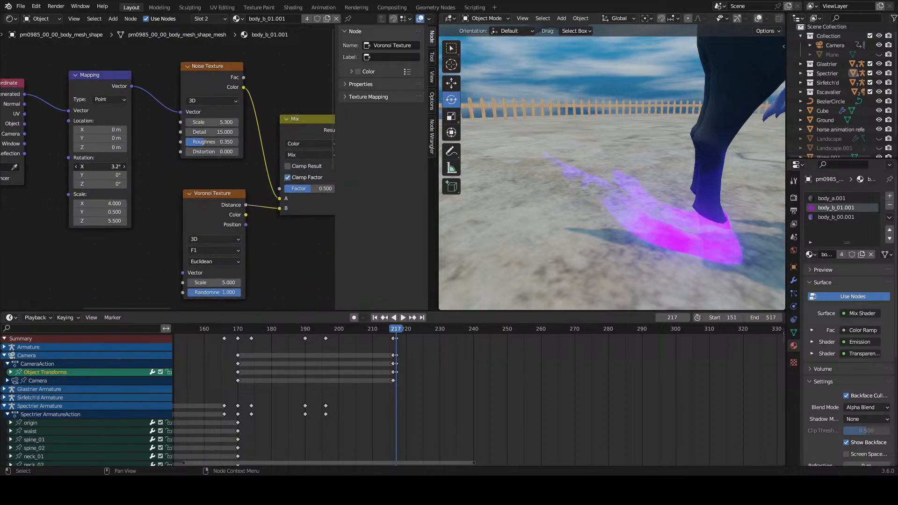
pyautogui.moveTo(110, 167); pyautogui.dragTo(110, 184)
pyautogui.hotkey('ctrl', 'z')
pyautogui.hotkey('ctrl', 'z')
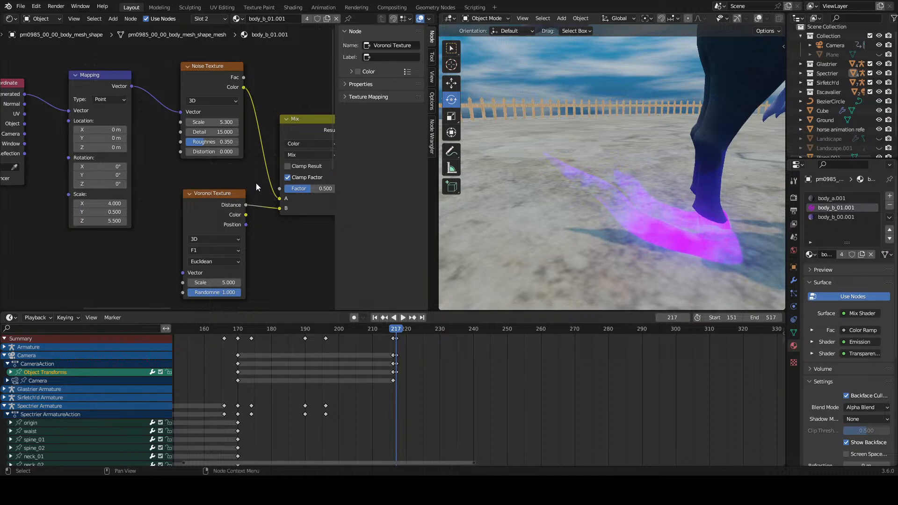
# Step: Switch the viewport to the scene camera's view and check the hoof trails in the frame
pyautogui.scroll(-4, 284, 189)
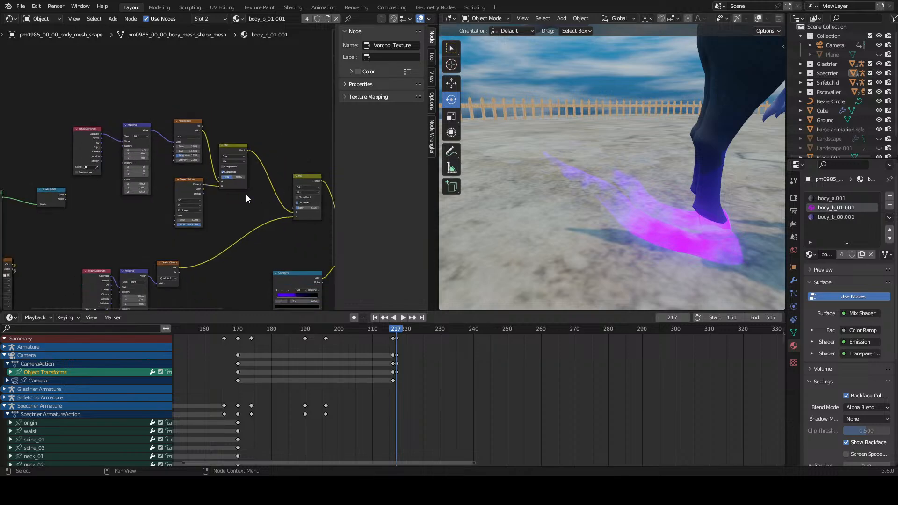
pyautogui.scroll(-6, 581, 204)
pyautogui.moveTo(598, 199); pyautogui.dragTo(526, 256, button='middle')
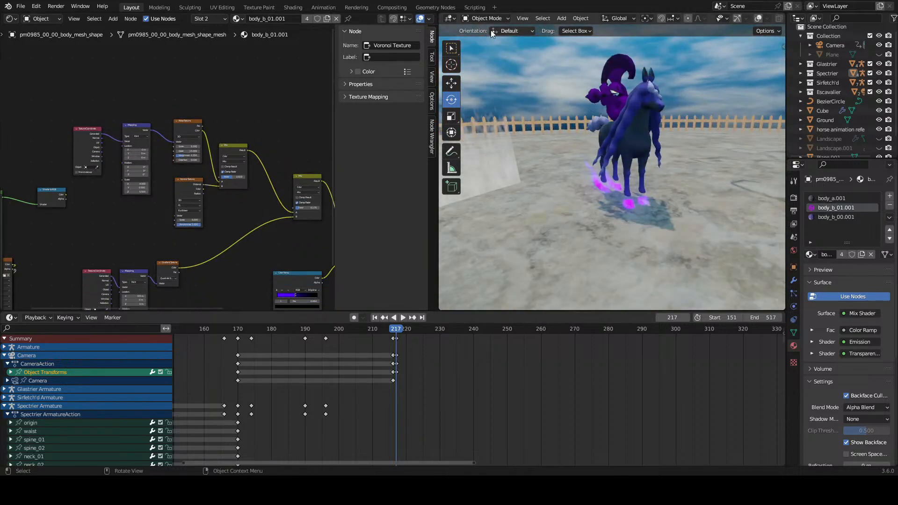
pyautogui.click(522, 19)
pyautogui.moveTo(553, 121)
pyautogui.click(669, 133)
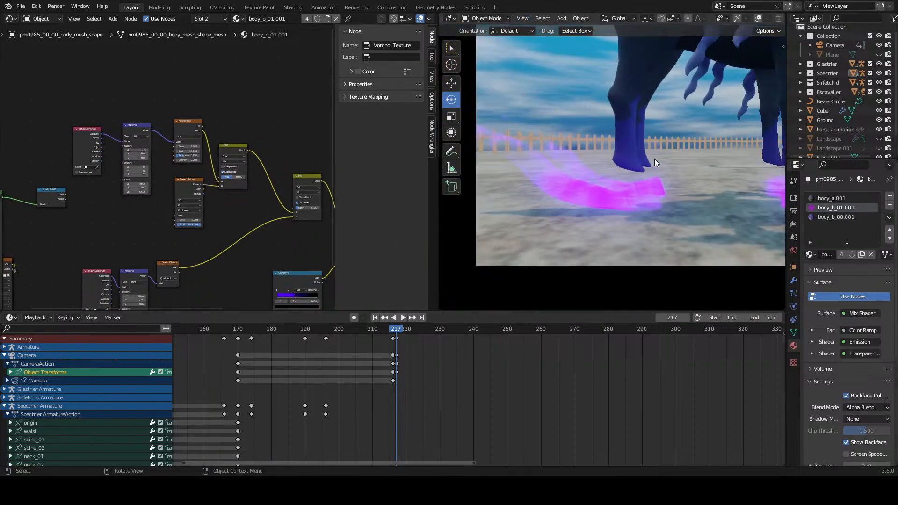
pyautogui.scroll(2, 652, 163)
pyautogui.scroll(-5, 484, 371)
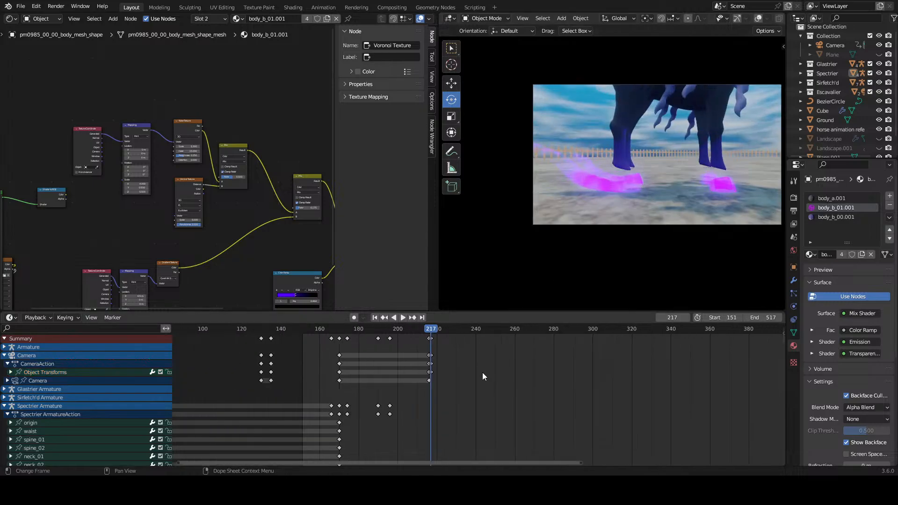
# Step: Set the playback start frame to 0 and play the animation through the camera
pyautogui.moveTo(723, 320); pyautogui.dragTo(679, 319)
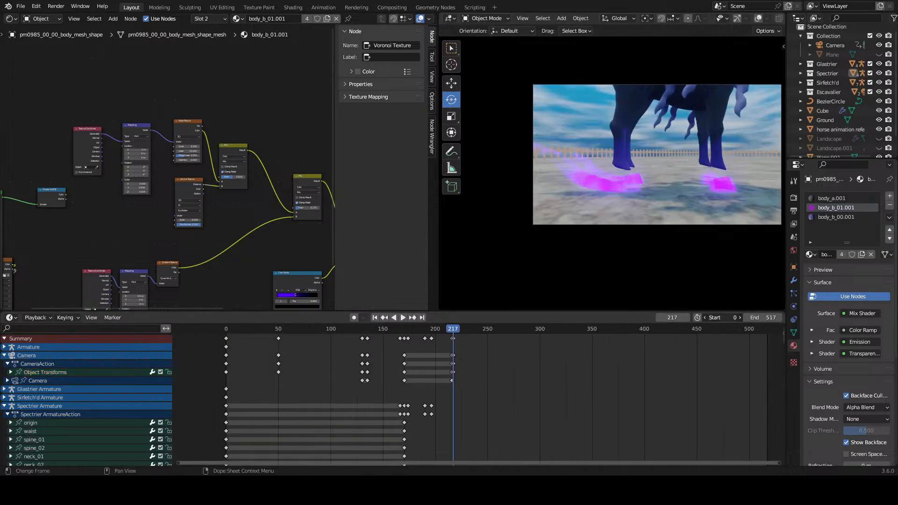
pyautogui.click(223, 333)
pyautogui.press('space')
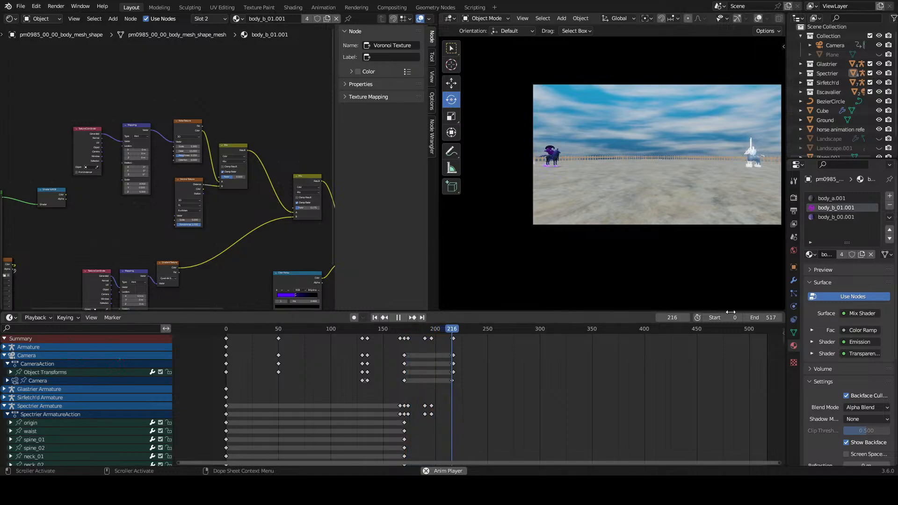
pyautogui.moveTo(342, 334); pyautogui.dragTo(341, 338)
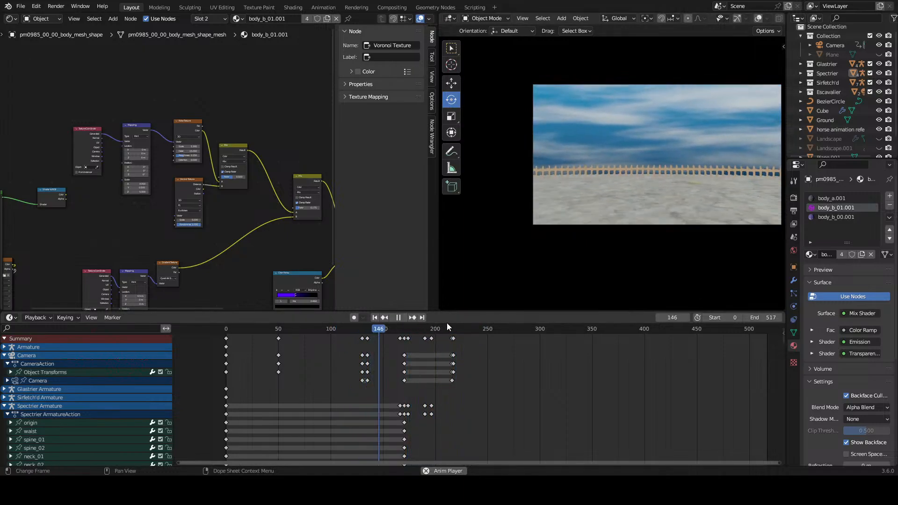
pyautogui.press('space')
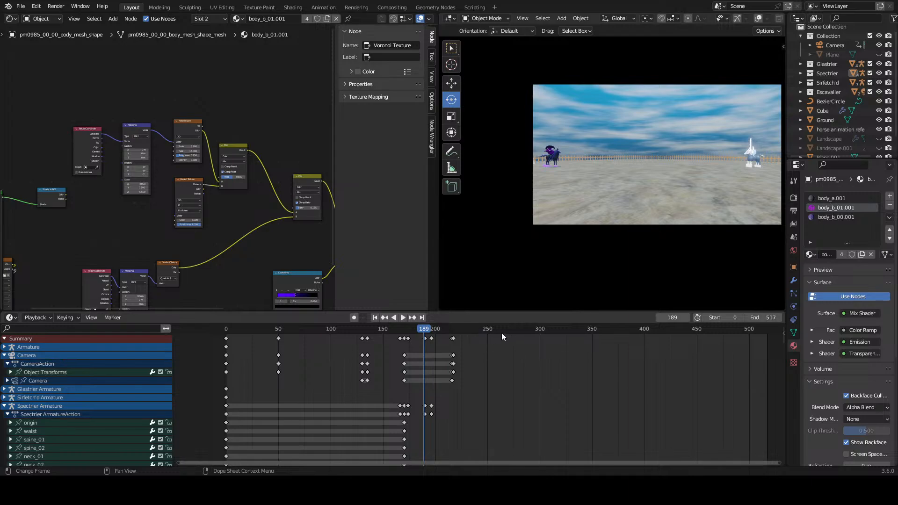
# Step: Move all keyframes from frame 166 onward 9 frames later and replay the animation
pyautogui.moveTo(418, 384); pyautogui.dragTo(396, 427)
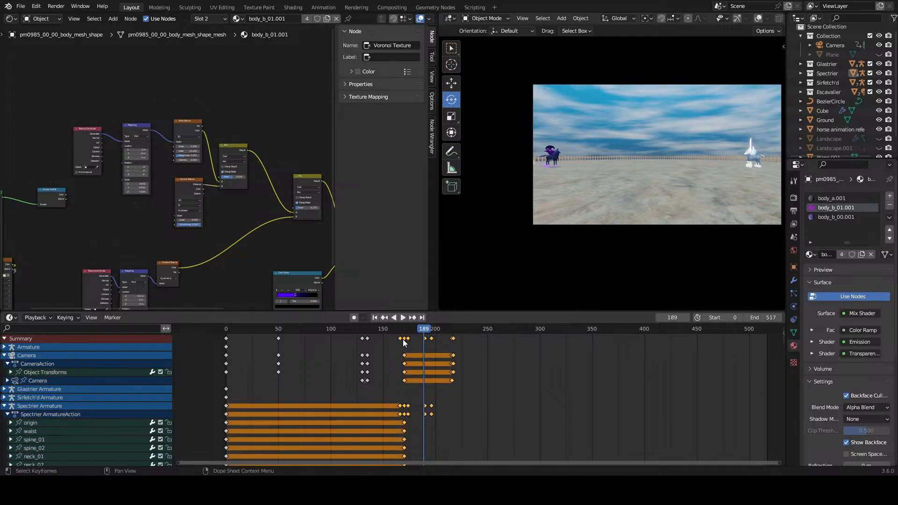
pyautogui.scroll(6, 405, 343)
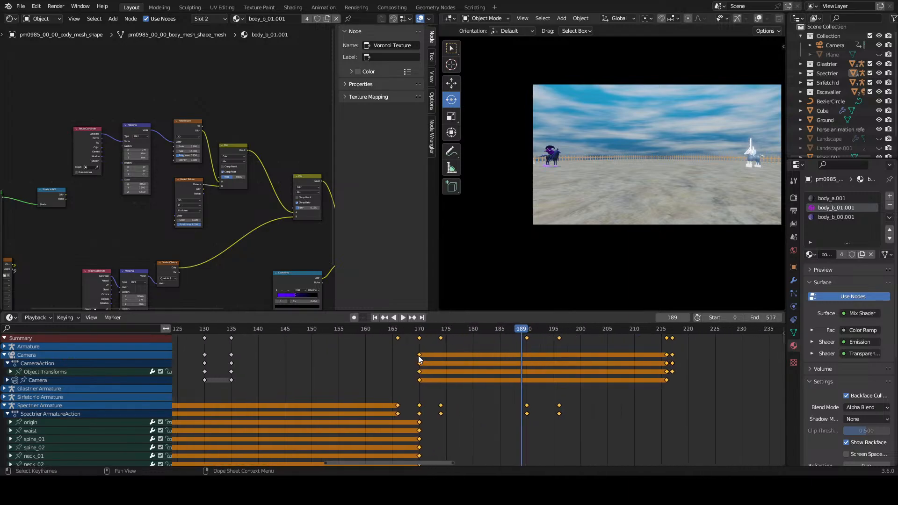
pyautogui.moveTo(419, 357); pyautogui.dragTo(469, 368)
pyautogui.scroll(-2, 470, 368)
pyautogui.click(283, 329)
pyautogui.press('space')
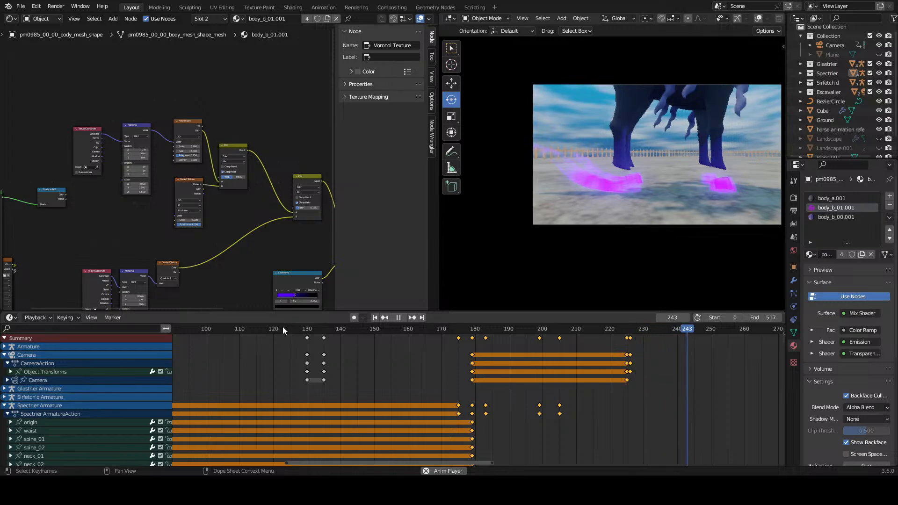
# Step: Move the camera keyframes at frames 225 and 226 to frames 212 and 213
pyautogui.click(282, 328)
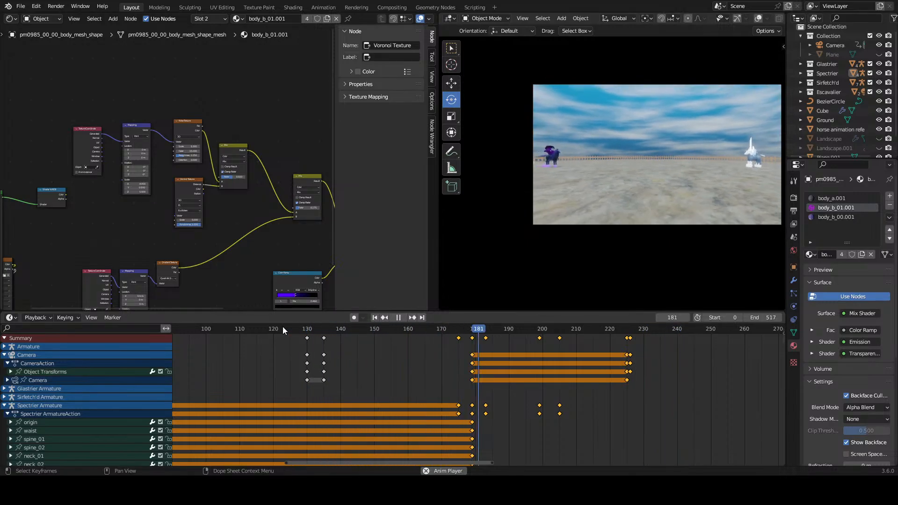
pyautogui.click(639, 369)
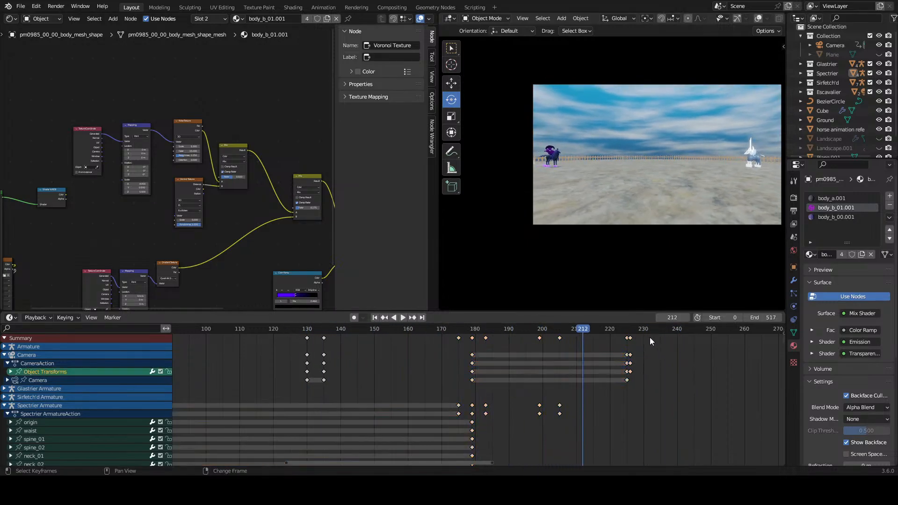
pyautogui.moveTo(649, 338); pyautogui.dragTo(623, 383)
pyautogui.moveTo(643, 421); pyautogui.dragTo(495, 439, button='middle')
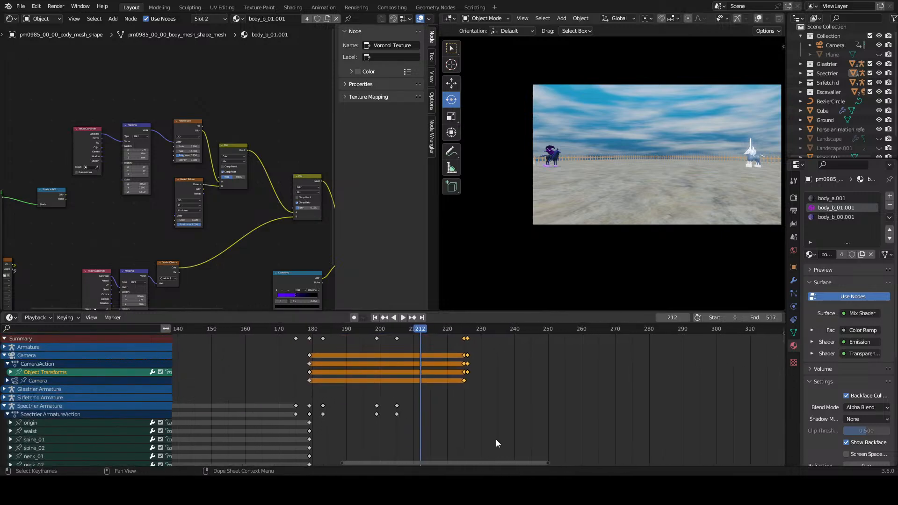
pyautogui.scroll(3, 497, 398)
pyautogui.moveTo(461, 372); pyautogui.dragTo(406, 373)
# Step: Replay the animation through the camera to check the cut, and save the file
pyautogui.click(333, 332)
pyautogui.press('space')
pyautogui.click(235, 332)
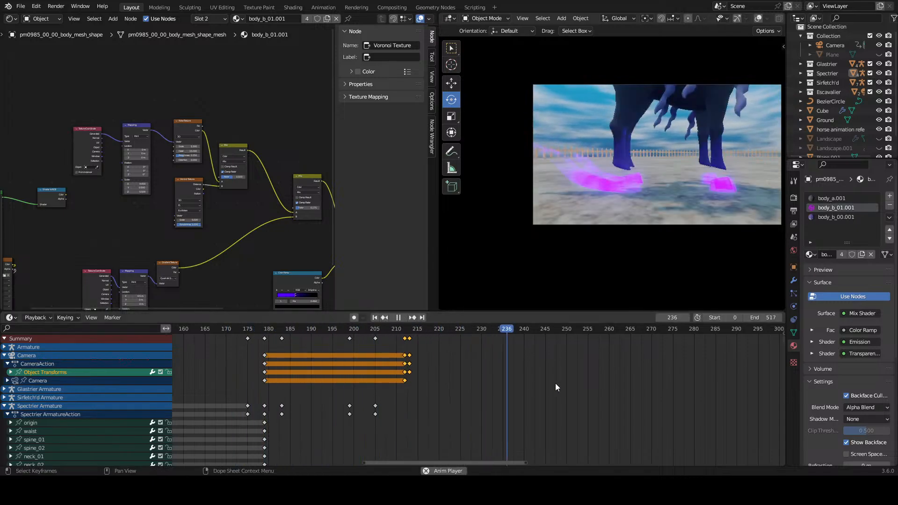
pyautogui.click(569, 388)
pyautogui.hotkey('ctrl', 's')
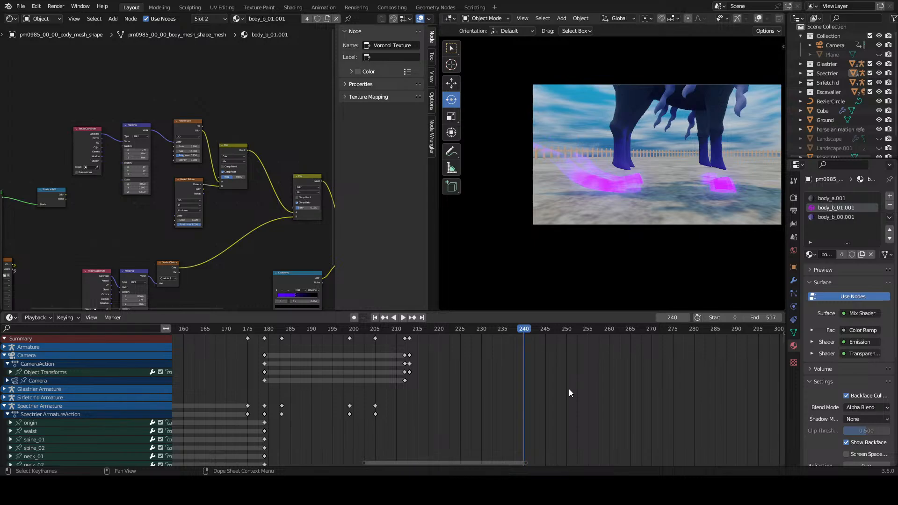
# Step: Examine the dark horse's hoof trails up close from several angles and return the viewport to the camera's view
pyautogui.scroll(-3, 634, 148)
pyautogui.moveTo(633, 148); pyautogui.dragTo(669, 163, button='middle')
pyautogui.scroll(4, 597, 180)
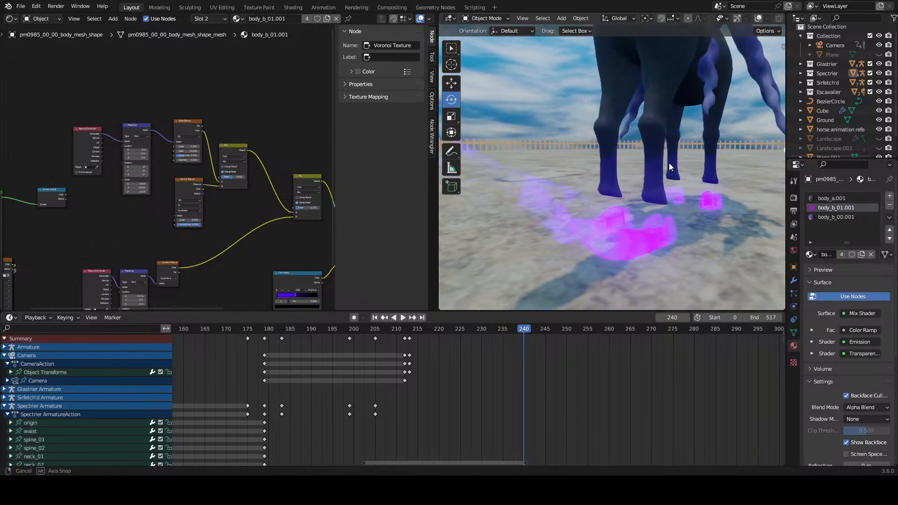
pyautogui.scroll(-4, 560, 193)
pyautogui.moveTo(560, 193)
pyautogui.mouseDown(button='middle')
pyautogui.moveTo(556, 168)
pyautogui.moveTo(563, 194)
pyautogui.mouseUp(button='middle')
pyautogui.scroll(3, 557, 159)
pyautogui.scroll(2, 557, 156)
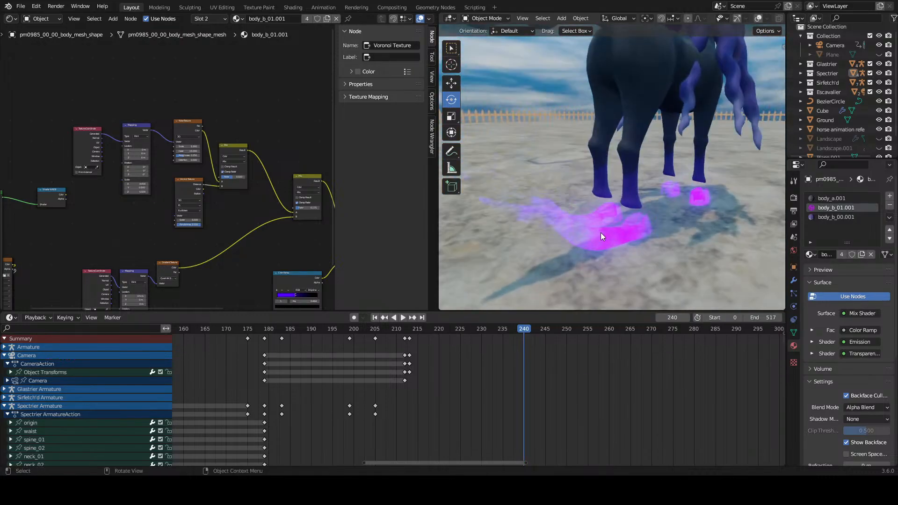
pyautogui.scroll(-5, 602, 232)
pyautogui.click(523, 18)
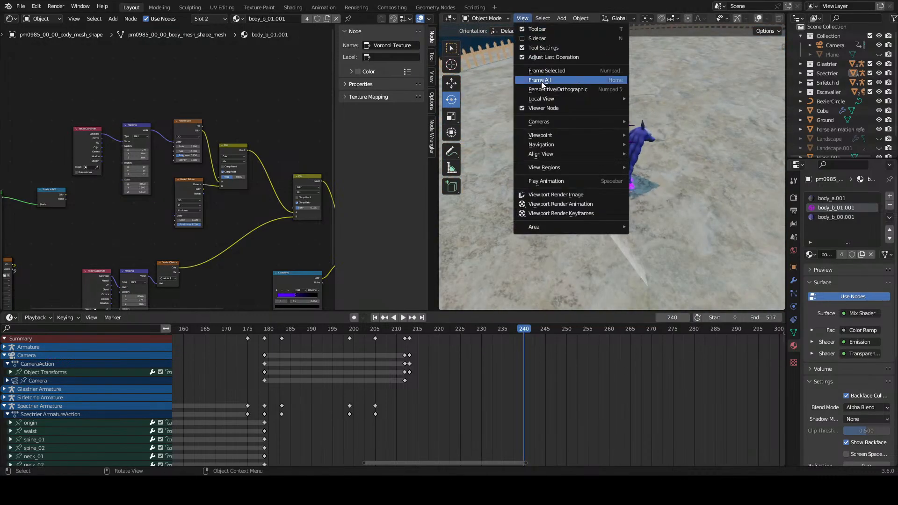
pyautogui.moveTo(549, 126)
pyautogui.click(649, 137)
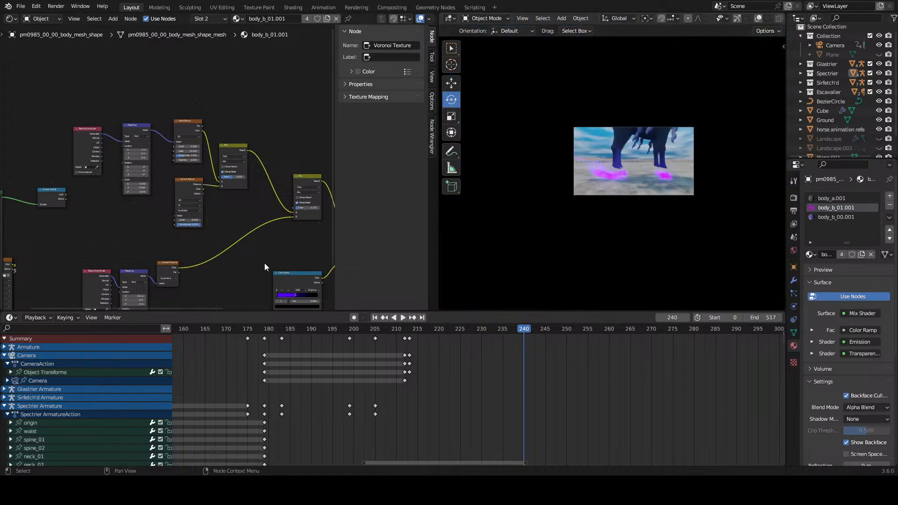
# Step: Replay the shot and duplicate the camera's object transform keyframes from frame 213 to frame 260
pyautogui.scroll(-3, 527, 386)
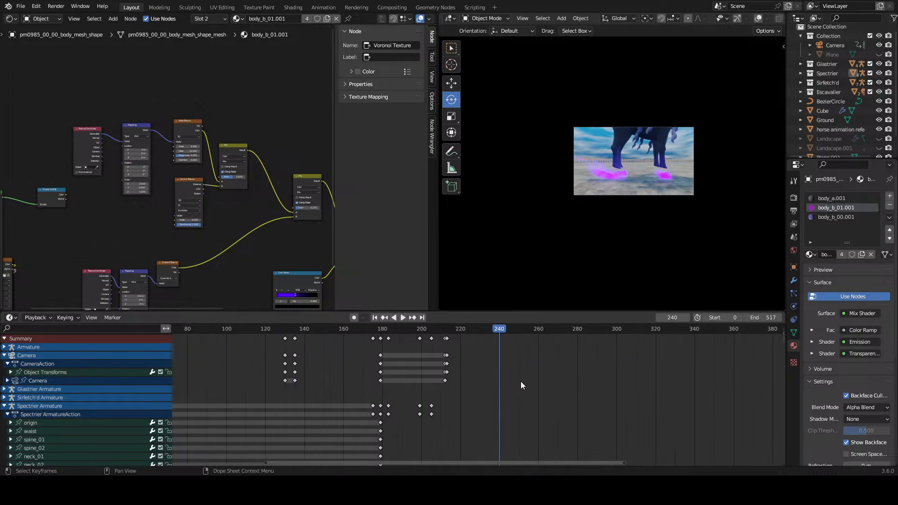
pyautogui.click(198, 330)
pyautogui.press('space')
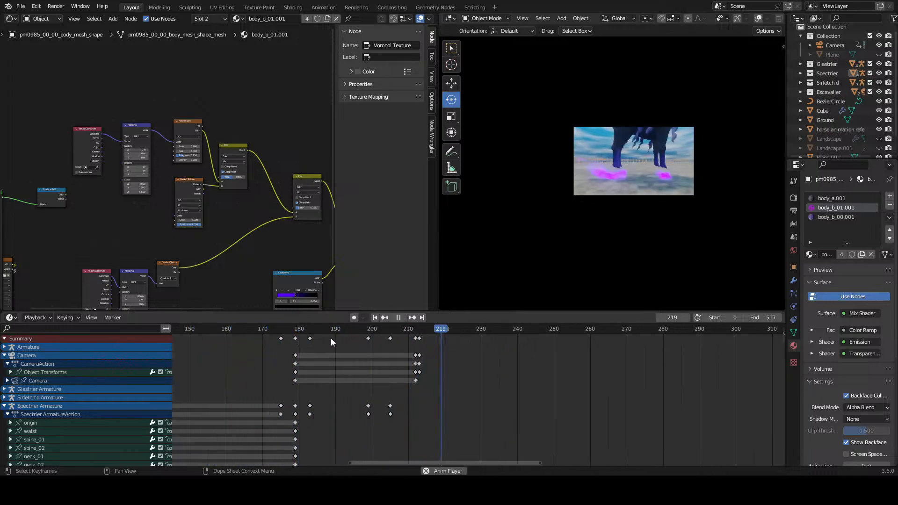
pyautogui.click(586, 329)
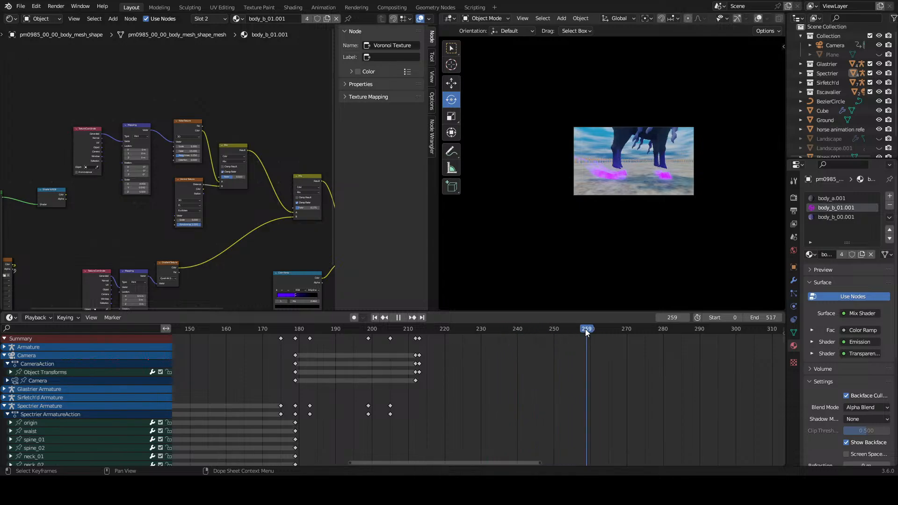
pyautogui.rightClick(422, 365)
pyautogui.click(421, 358)
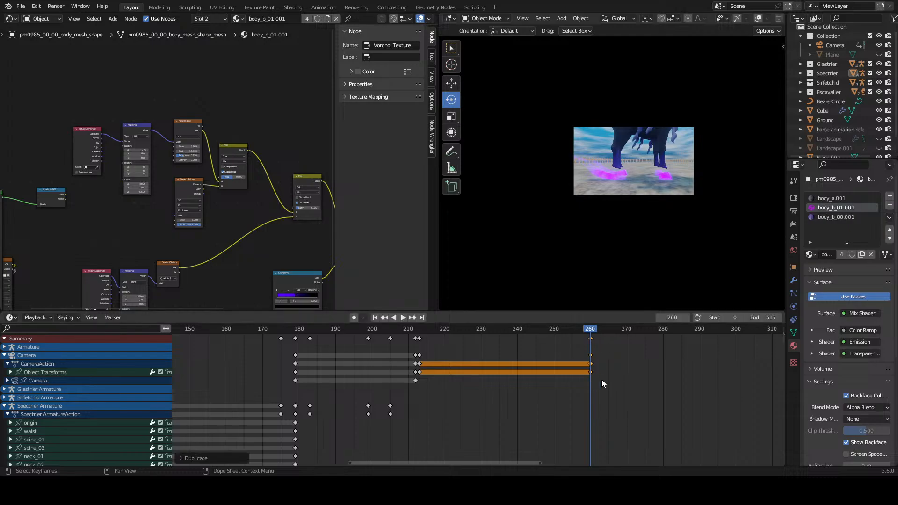
pyautogui.click(602, 379)
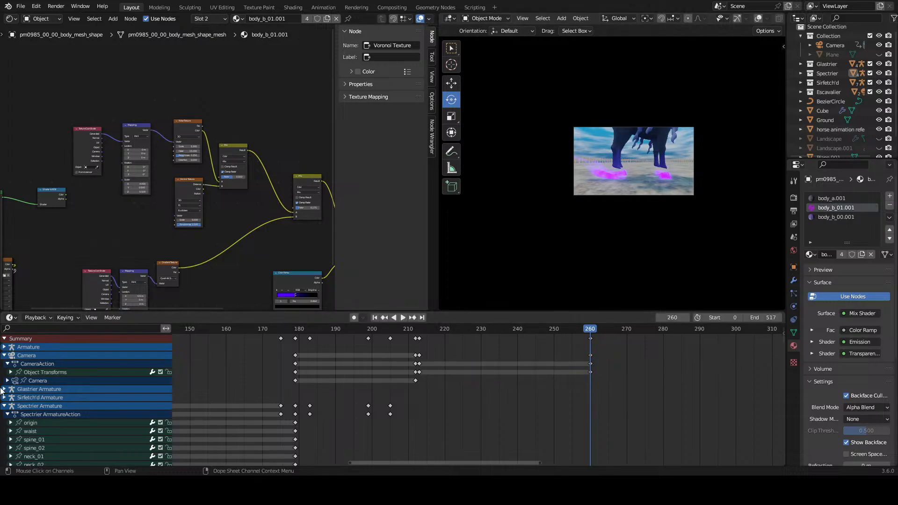
# Step: Select the camera and keyframe its focal length at frame 213
pyautogui.click(29, 361)
pyautogui.click(422, 328)
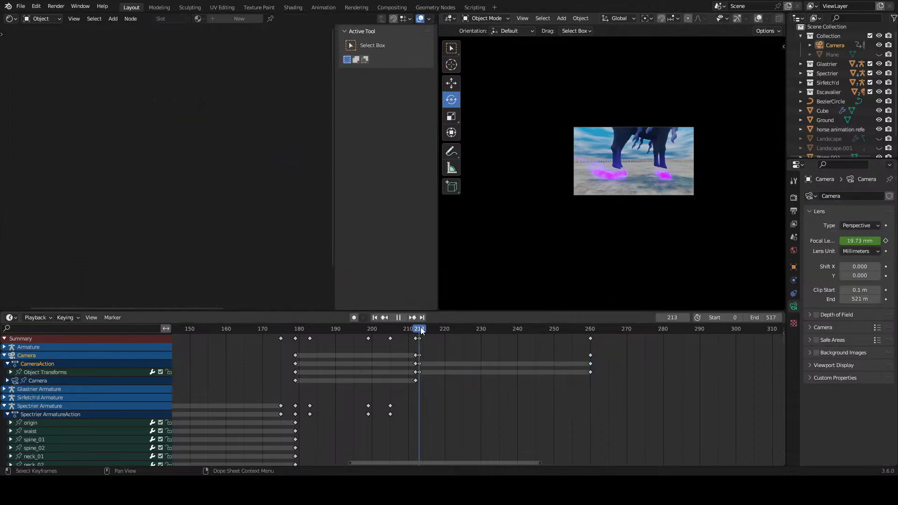
pyautogui.click(886, 241)
pyautogui.scroll(6, 421, 382)
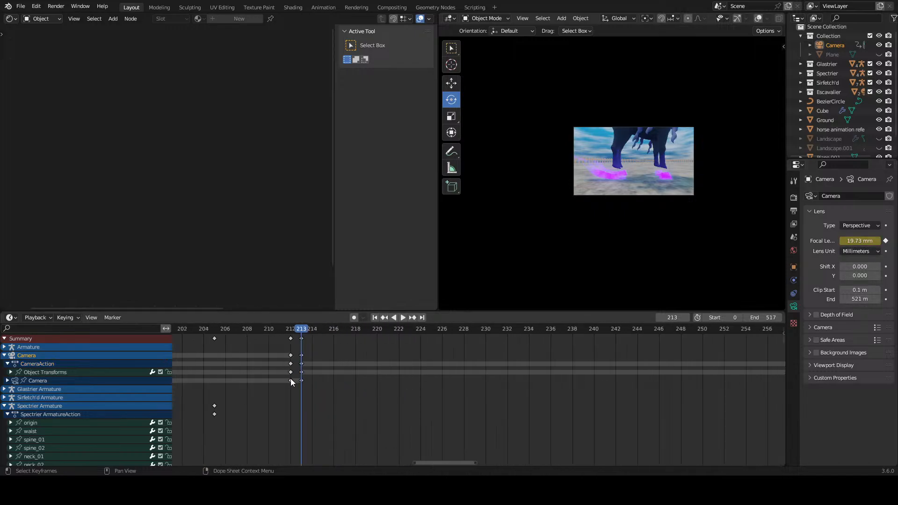
pyautogui.click(302, 382)
pyautogui.rightClick(302, 382)
pyautogui.click(302, 382)
pyautogui.click(606, 401)
pyautogui.scroll(-4, 606, 401)
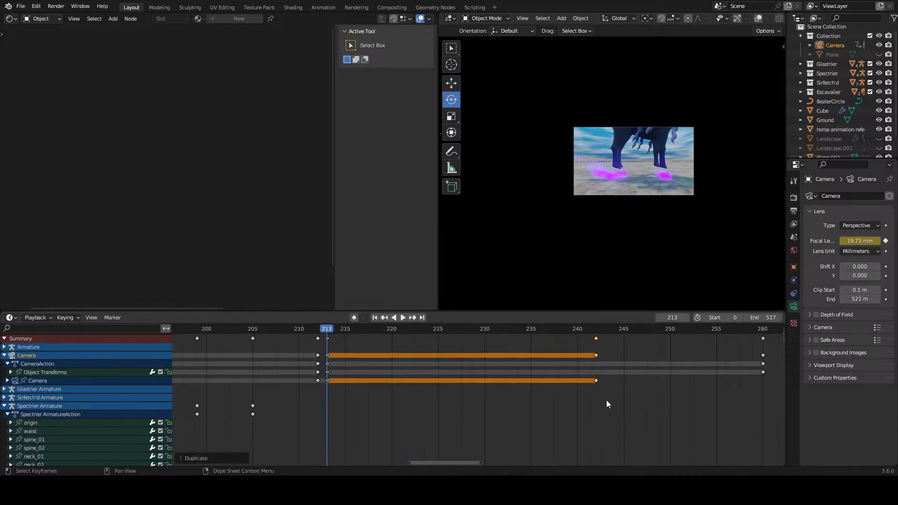
pyautogui.hotkey('ctrl', 'z')
# Step: Duplicate the camera's focal length keyframe from frame 213 to frame 260 and play back the held shot
pyautogui.moveTo(350, 377); pyautogui.dragTo(724, 392)
pyautogui.click(725, 391)
pyautogui.press('space')
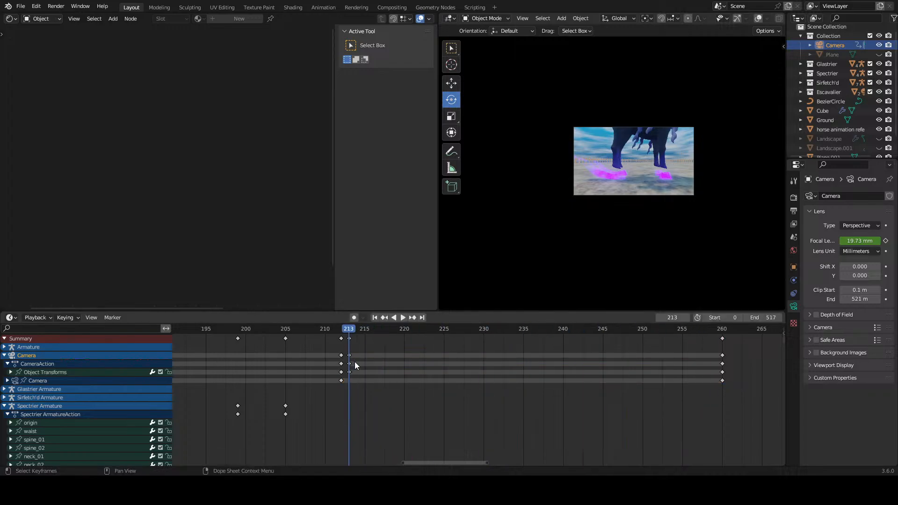
pyautogui.press('space')
pyautogui.scroll(-5, 478, 407)
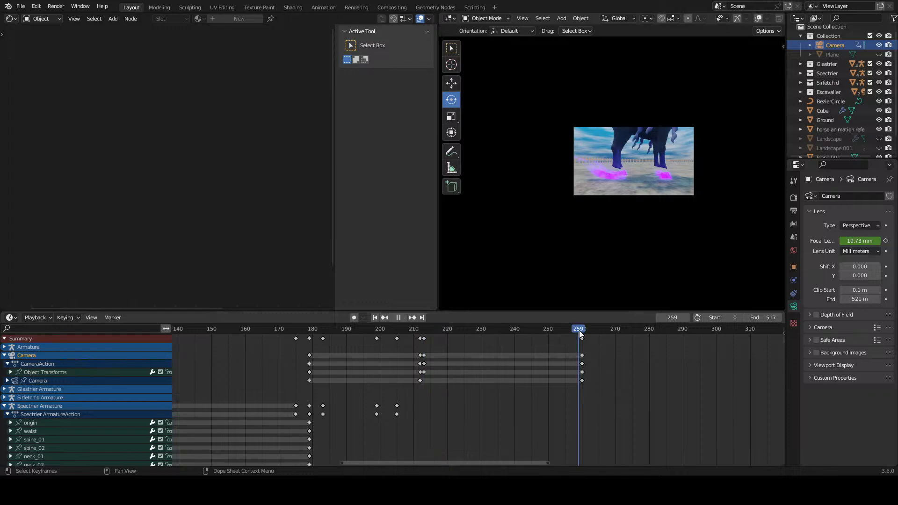
pyautogui.press('space')
# Step: Inspect the dark horse's legs and hoof trails at frame 260 and go back to the camera's view
pyautogui.scroll(3, 643, 152)
pyautogui.keyDown('shift'); pyautogui.moveTo(635, 198); pyautogui.dragTo(605, 241, button='middle'); pyautogui.keyUp('shift')
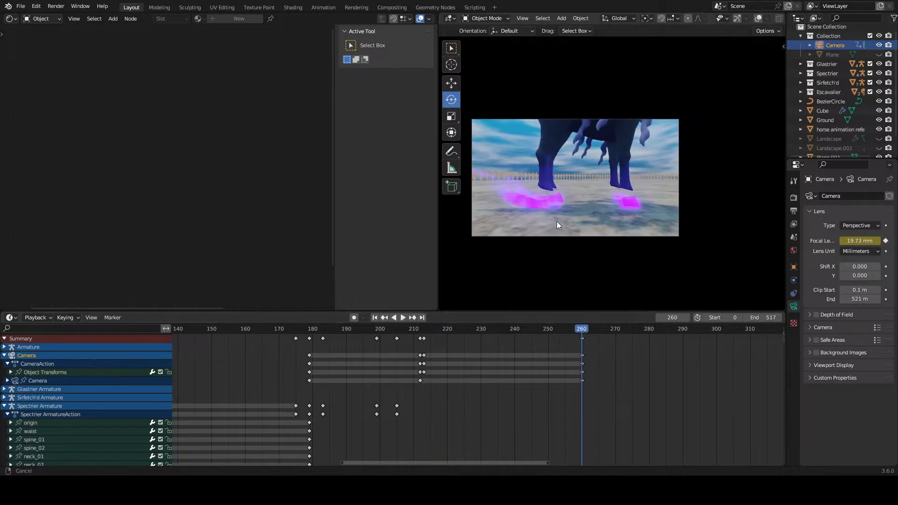
pyautogui.scroll(2, 557, 225)
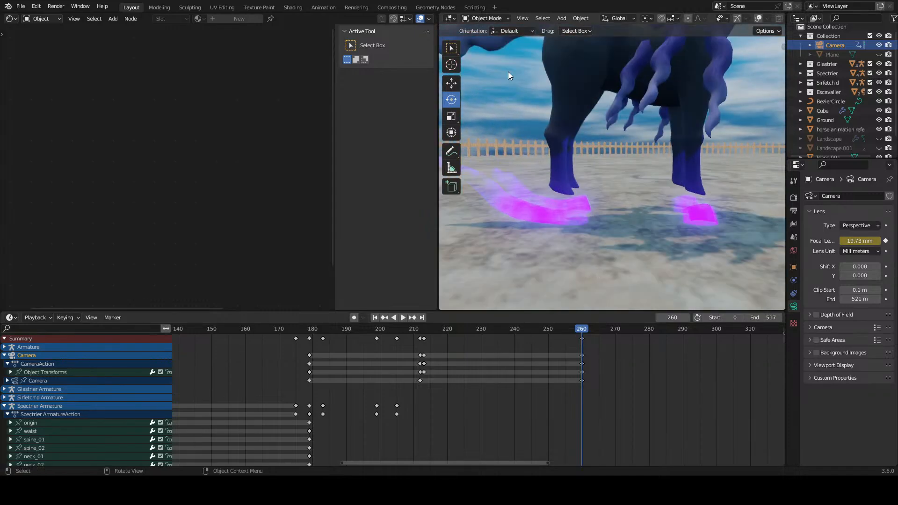
pyautogui.click(522, 18)
pyautogui.moveTo(543, 121)
pyautogui.click(654, 132)
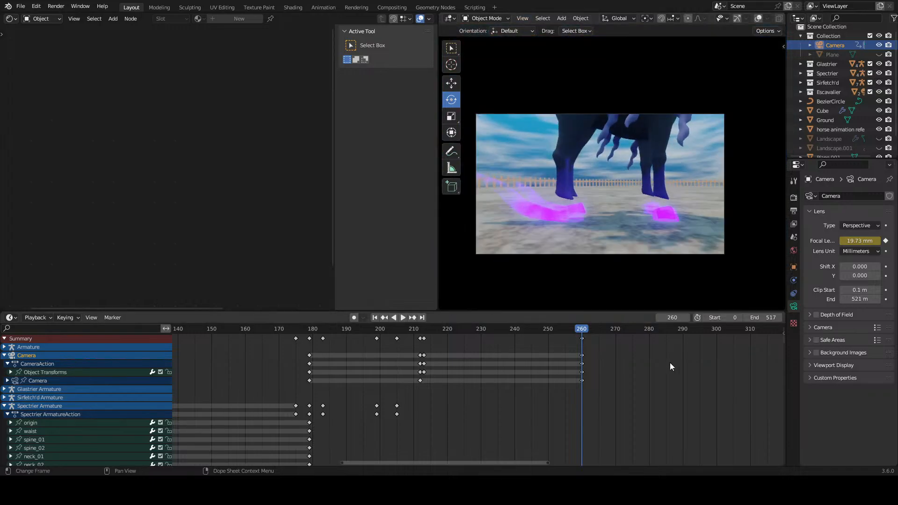
# Step: At frame 261, change the node editor to a 3D viewport and show the camera's view in the other viewport
pyautogui.scroll(-2, 606, 367)
pyautogui.moveTo(568, 330); pyautogui.dragTo(569, 329)
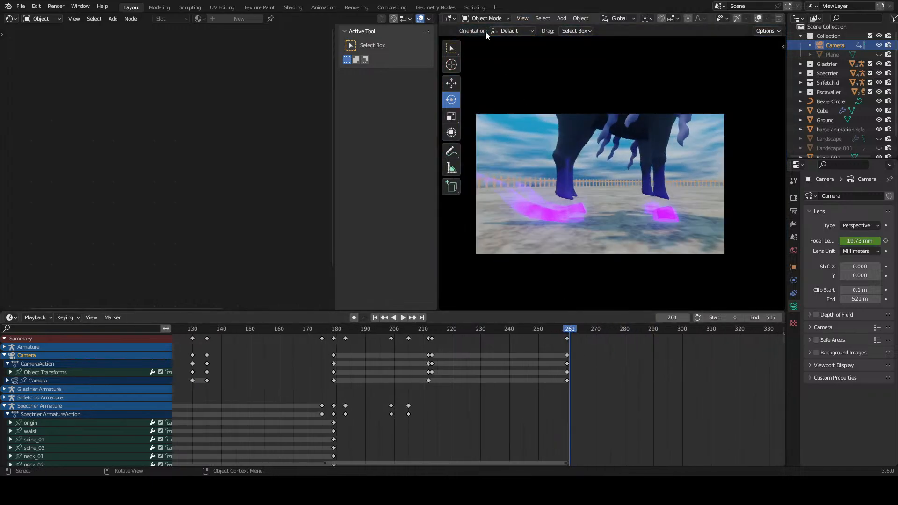
pyautogui.scroll(-2, 618, 159)
pyautogui.scroll(-3, 622, 187)
pyautogui.moveTo(619, 159); pyautogui.dragTo(568, 214, button='middle')
pyautogui.scroll(-10, 634, 190)
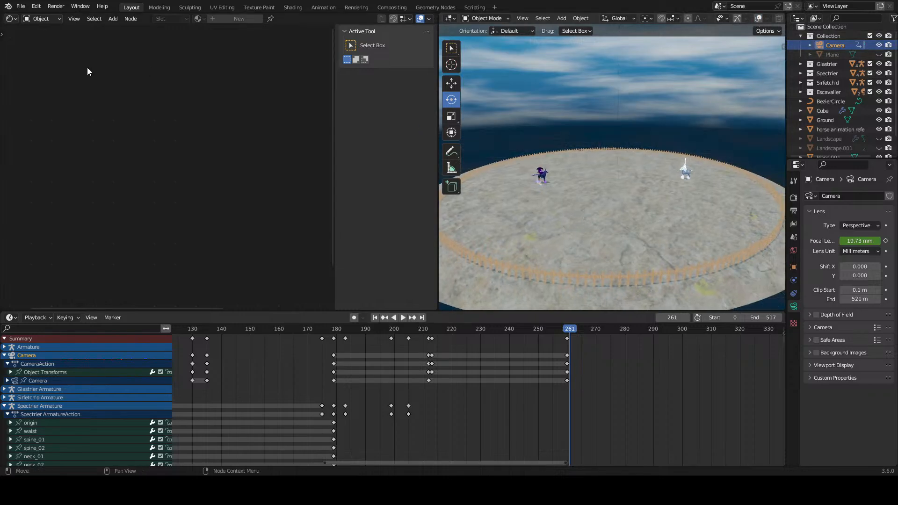
pyautogui.click(12, 19)
pyautogui.click(21, 45)
pyautogui.scroll(-6, 288, 154)
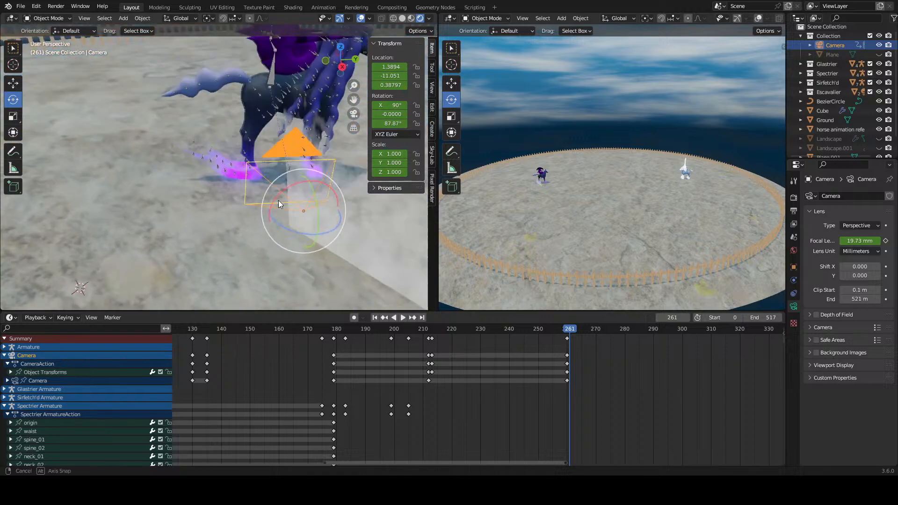
pyautogui.scroll(2, 288, 154)
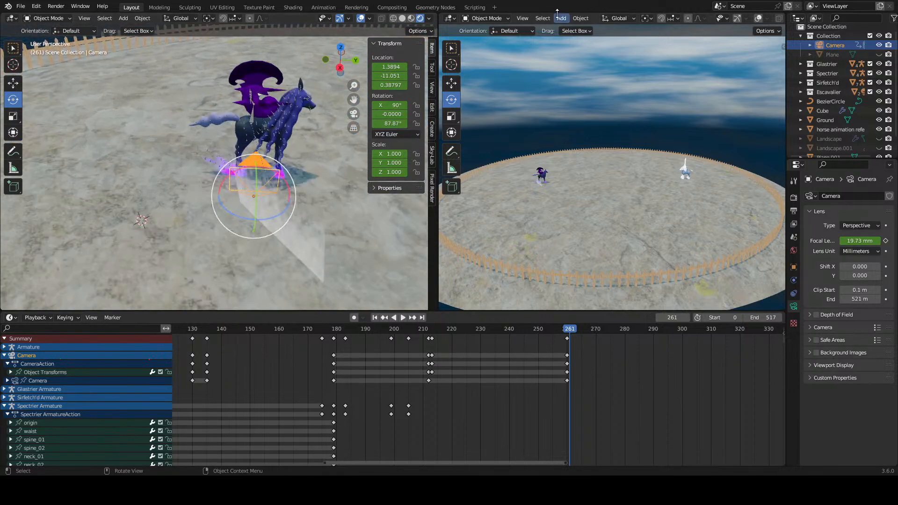
pyautogui.click(522, 18)
pyautogui.moveTo(545, 118)
pyautogui.click(658, 130)
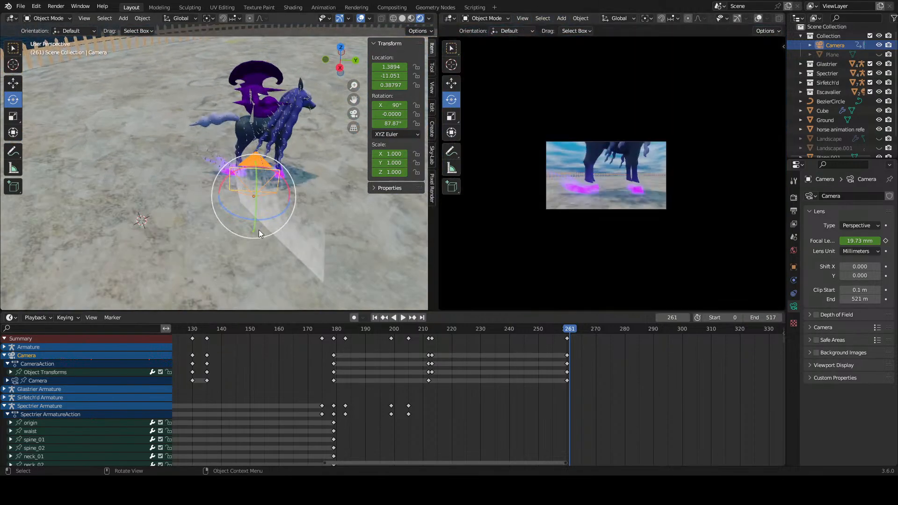
# Step: Turn on auto keying and move the camera along Y to 13.123, in front of the white horse, at frame 261
pyautogui.click(13, 83)
pyautogui.click(354, 318)
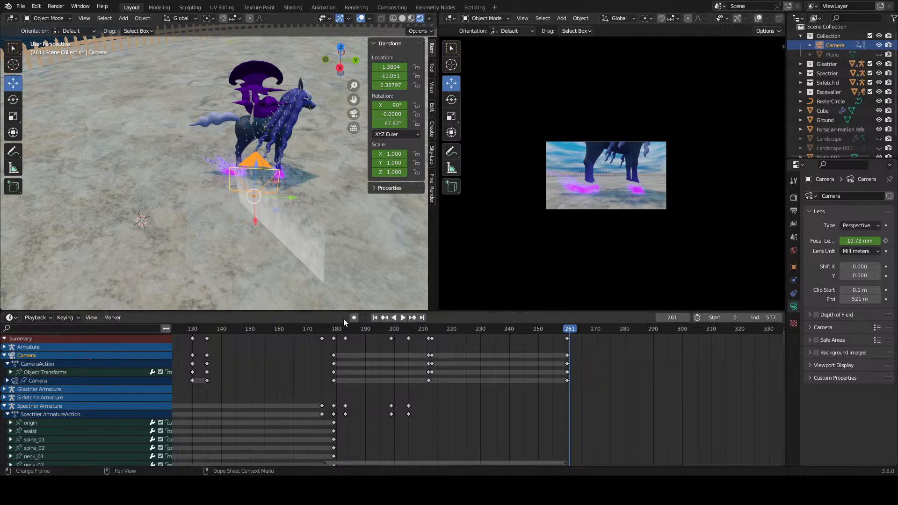
pyautogui.scroll(-10, 274, 183)
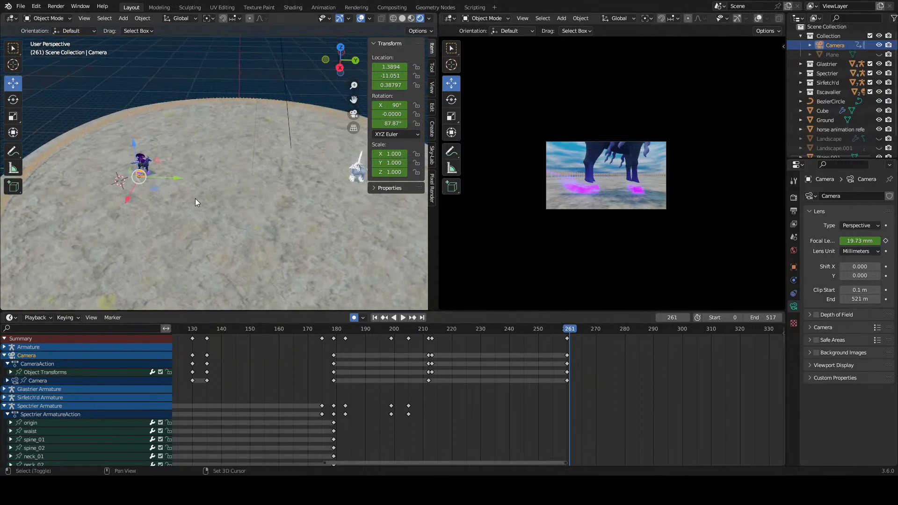
pyautogui.moveTo(178, 182); pyautogui.dragTo(400, 210)
pyautogui.press('Home')
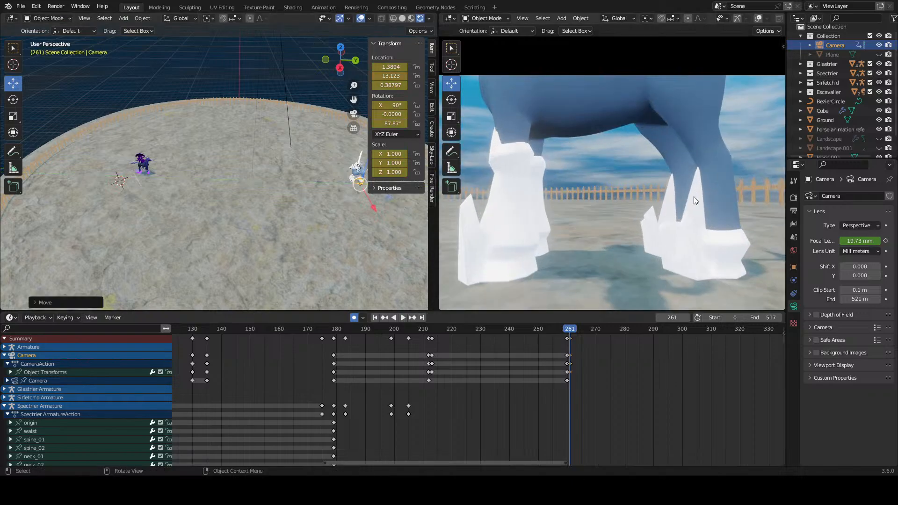
pyautogui.keyDown('shift'); pyautogui.moveTo(294, 206); pyautogui.dragTo(198, 212, button='middle'); pyautogui.keyUp('shift')
pyautogui.scroll(4, 199, 213)
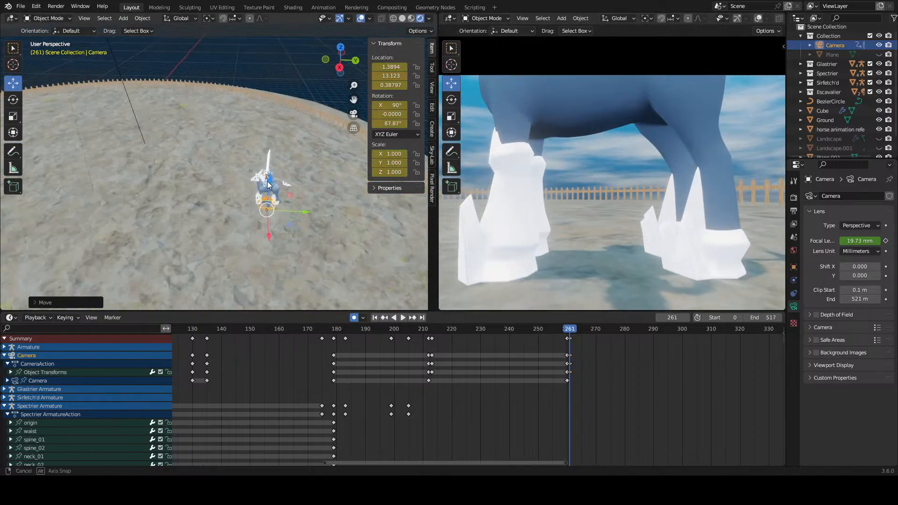
pyautogui.moveTo(267, 181); pyautogui.dragTo(220, 176, button='middle')
pyautogui.scroll(2, 220, 175)
pyautogui.scroll(-2, 220, 175)
# Step: Scrub and play across frames 259 to 262 to check the camera's cut between the two horses
pyautogui.press('space')
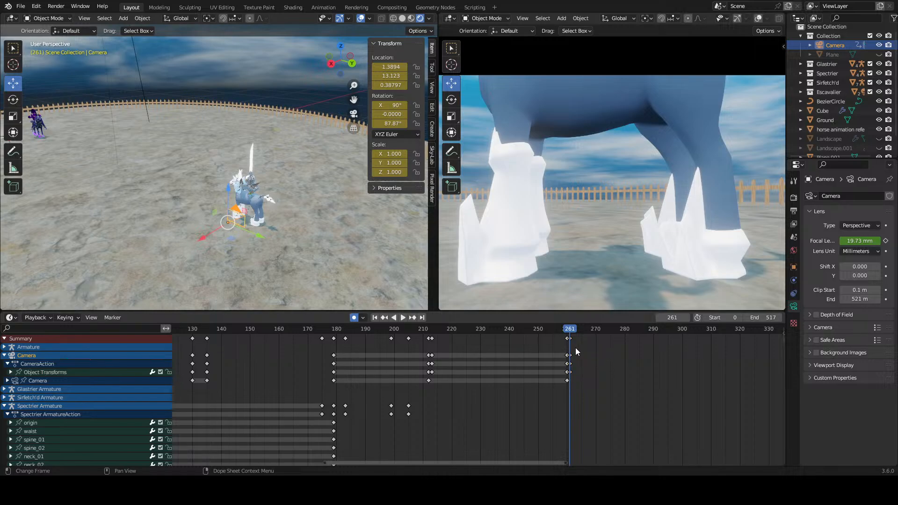
pyautogui.click(574, 330)
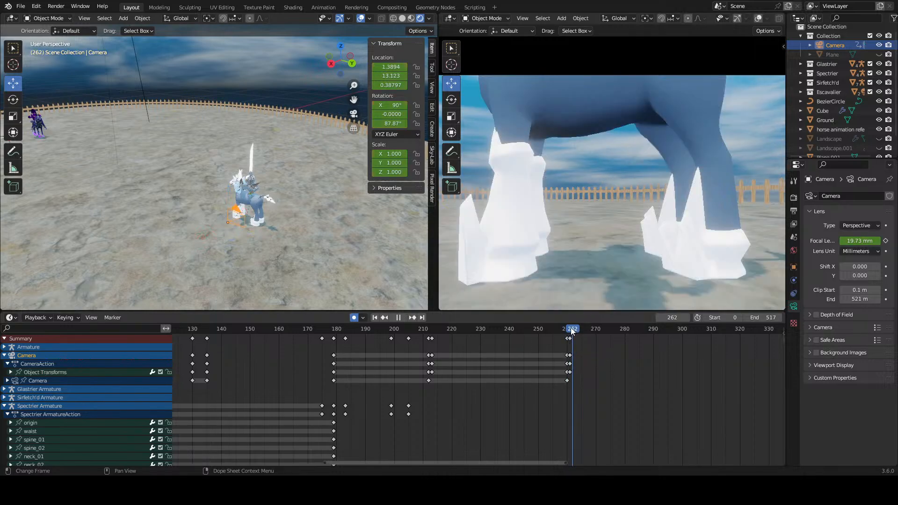
pyautogui.moveTo(572, 331); pyautogui.dragTo(564, 331)
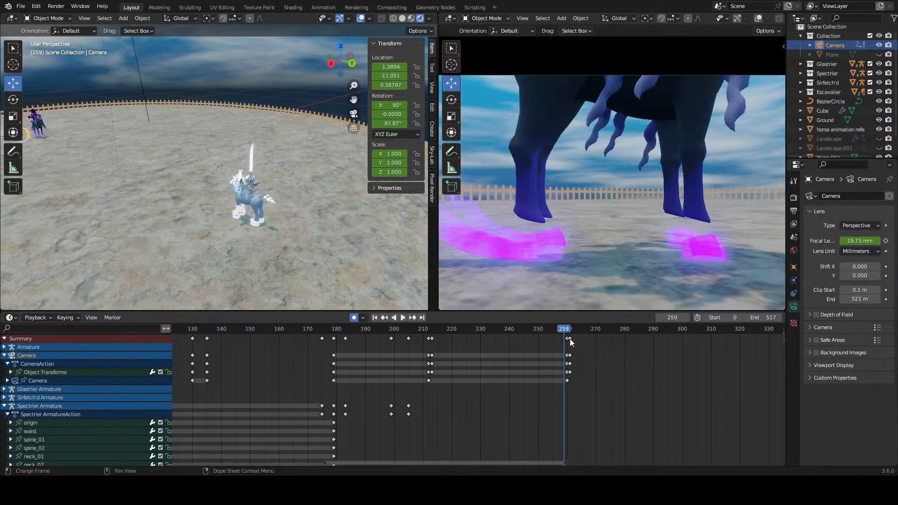
pyautogui.click(568, 331)
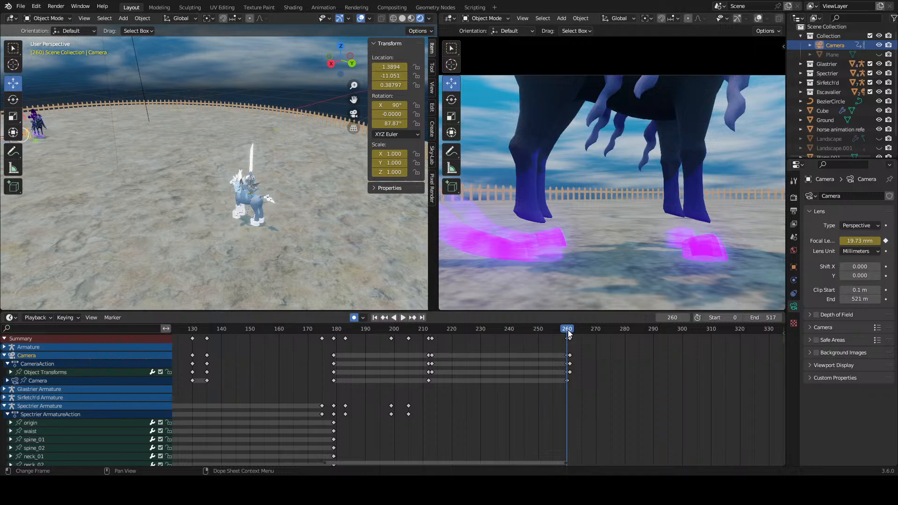
pyautogui.press('space')
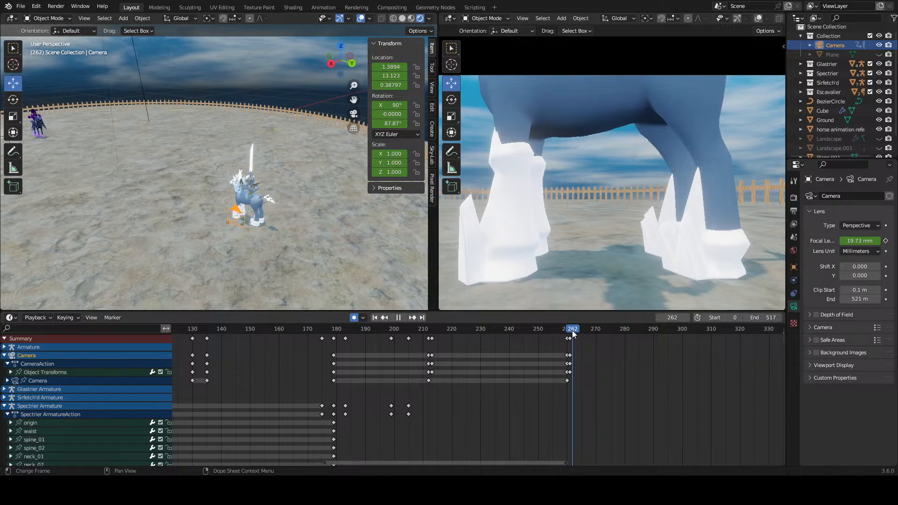
# Step: Move the camera along X to 1.6491 at frame 261 and key its 19.73 mm focal length there
pyautogui.scroll(-2, 608, 351)
pyautogui.moveTo(632, 371); pyautogui.dragTo(519, 368, button='middle')
pyautogui.scroll(5, 513, 363)
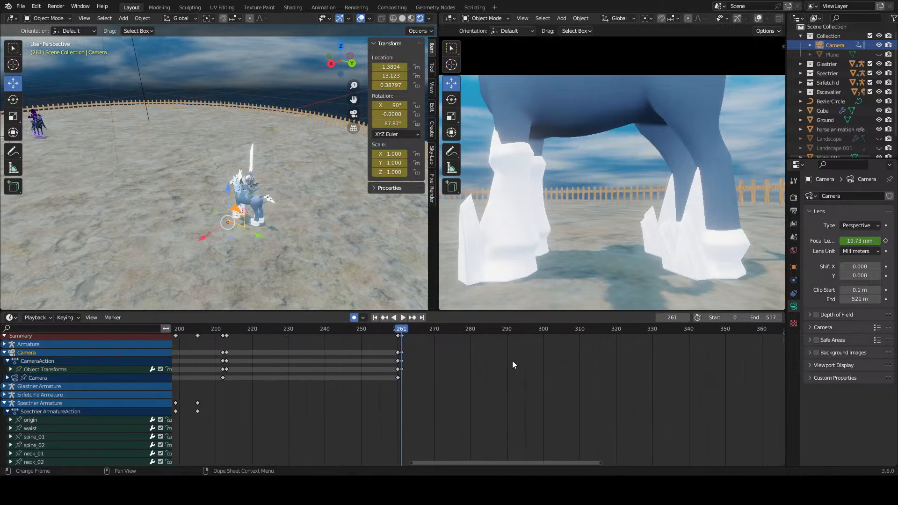
pyautogui.scroll(-4, 579, 204)
pyautogui.moveTo(387, 327)
pyautogui.mouseDown()
pyautogui.moveTo(374, 326)
pyautogui.moveTo(387, 331)
pyautogui.mouseUp()
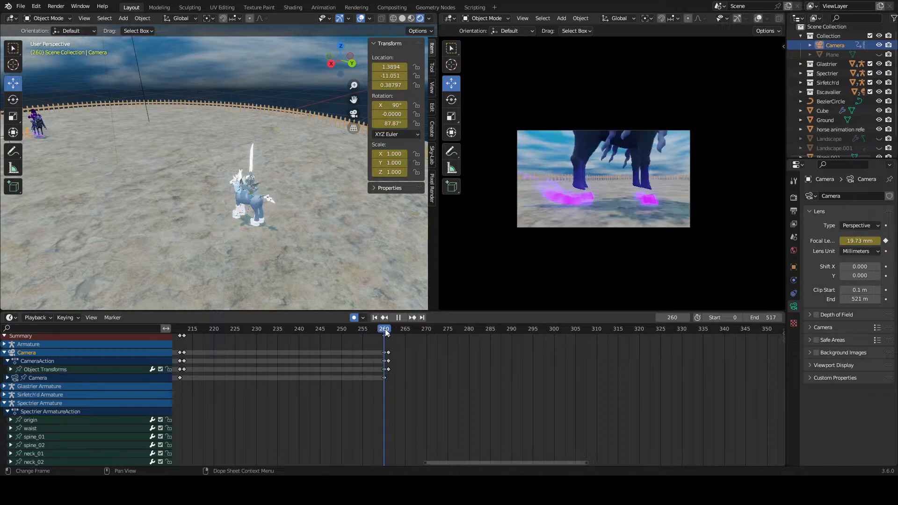
pyautogui.moveTo(211, 233); pyautogui.dragTo(196, 241)
pyautogui.click(196, 242)
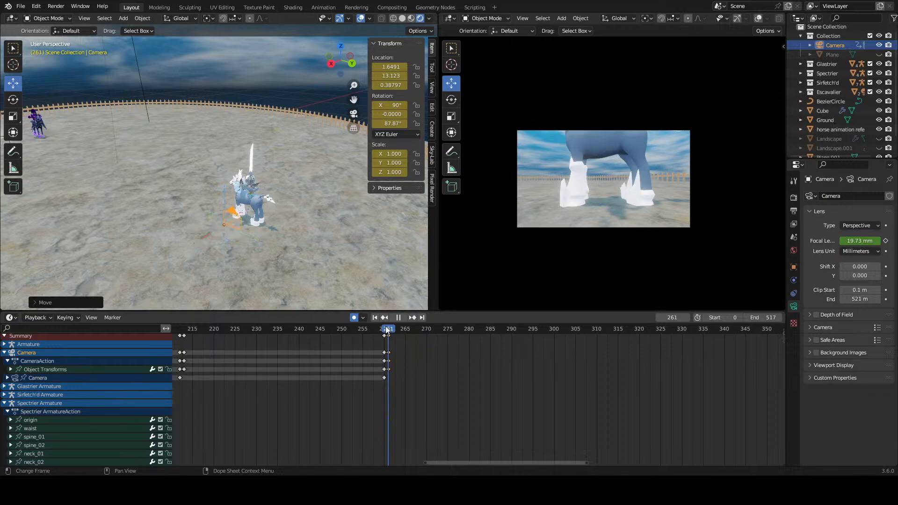
pyautogui.moveTo(387, 331); pyautogui.dragTo(388, 330)
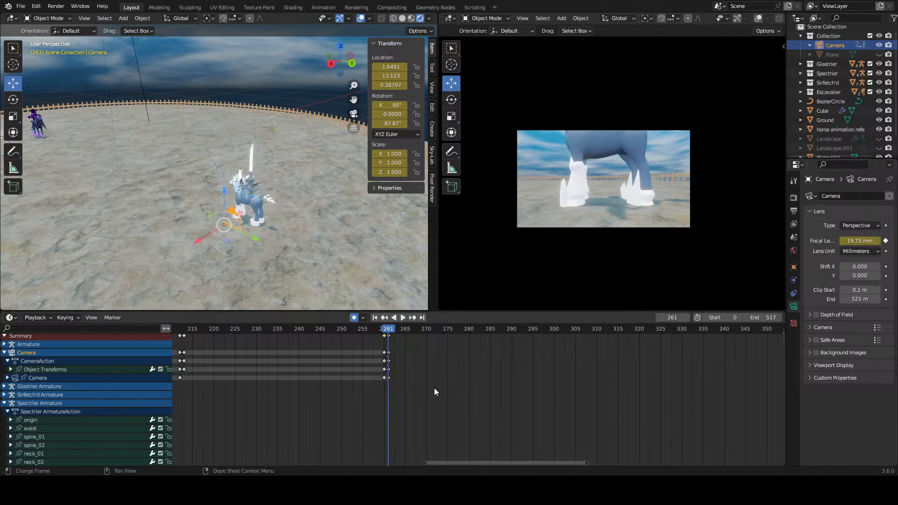
# Step: Duplicate the camera's frame 261 keyframes to frame 305 to hold the white horse's hoof shot
pyautogui.scroll(4, 432, 389)
pyautogui.moveTo(351, 352); pyautogui.dragTo(336, 374)
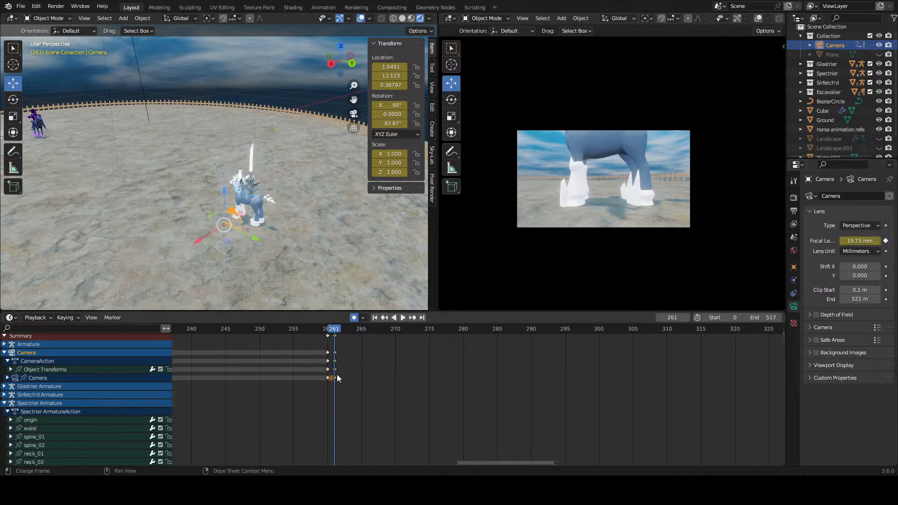
pyautogui.rightClick(337, 369)
pyautogui.click(337, 369)
pyautogui.click(758, 375)
pyautogui.scroll(-3, 710, 383)
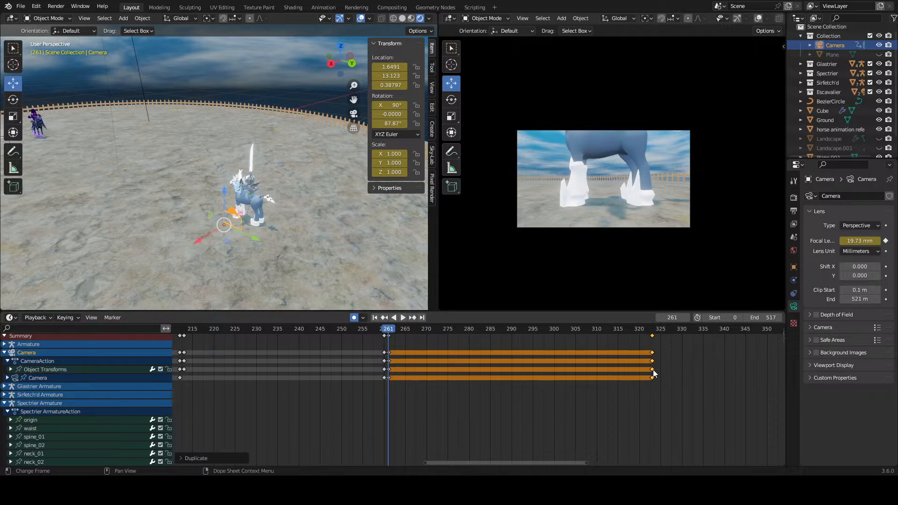
pyautogui.moveTo(650, 370); pyautogui.dragTo(575, 376)
pyautogui.click(623, 382)
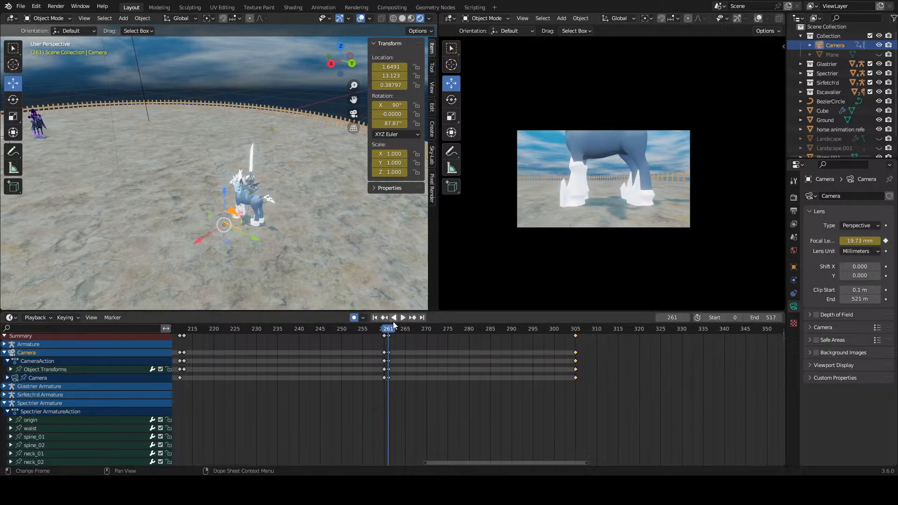
# Step: Go back to frame 235 and examine the dark horse, its hoof trails and the distance to the white horse
pyautogui.moveTo(394, 326); pyautogui.dragTo(277, 328)
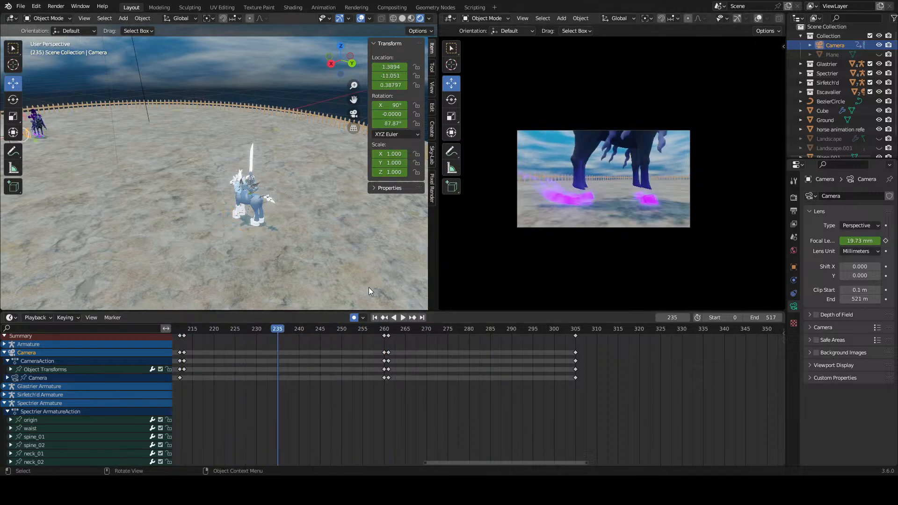
pyautogui.moveTo(369, 291); pyautogui.dragTo(309, 189, button='middle')
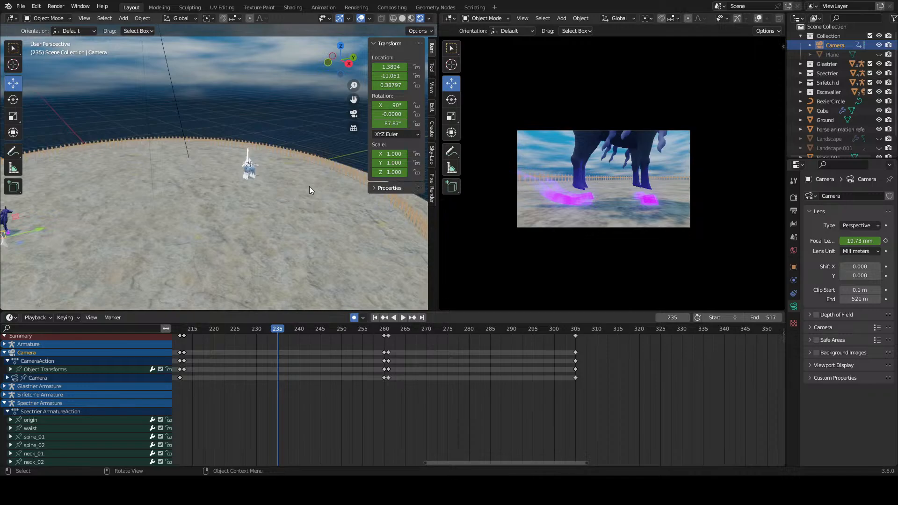
pyautogui.scroll(6, 310, 186)
pyautogui.moveTo(260, 172); pyautogui.dragTo(218, 191, button='middle')
pyautogui.scroll(-5, 218, 192)
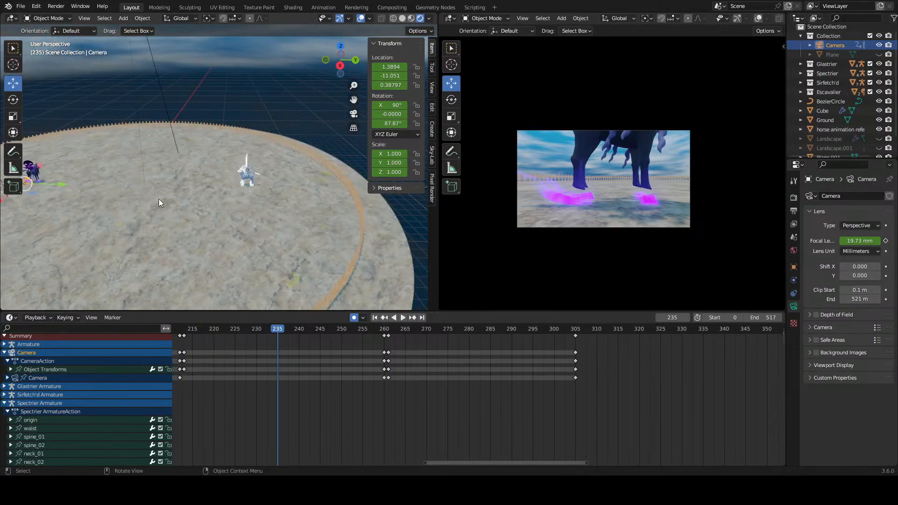
pyautogui.keyDown('shift'); pyautogui.moveTo(117, 207); pyautogui.dragTo(281, 203, button='middle'); pyautogui.keyUp('shift')
pyautogui.scroll(8, 262, 206)
pyautogui.moveTo(206, 224); pyautogui.dragTo(257, 237, button='middle')
pyautogui.scroll(4, 300, 230)
pyautogui.click(302, 266)
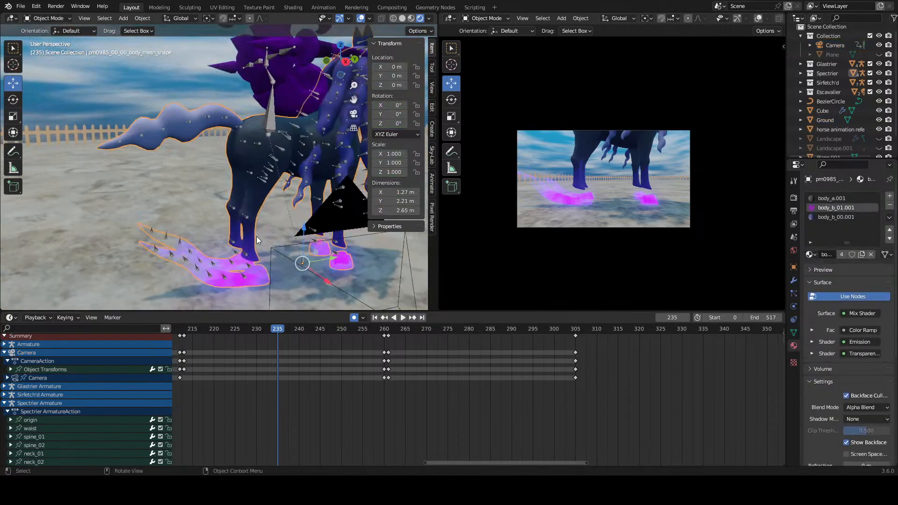
pyautogui.scroll(-6, 311, 228)
pyautogui.moveTo(310, 228); pyautogui.dragTo(214, 228, button='middle')
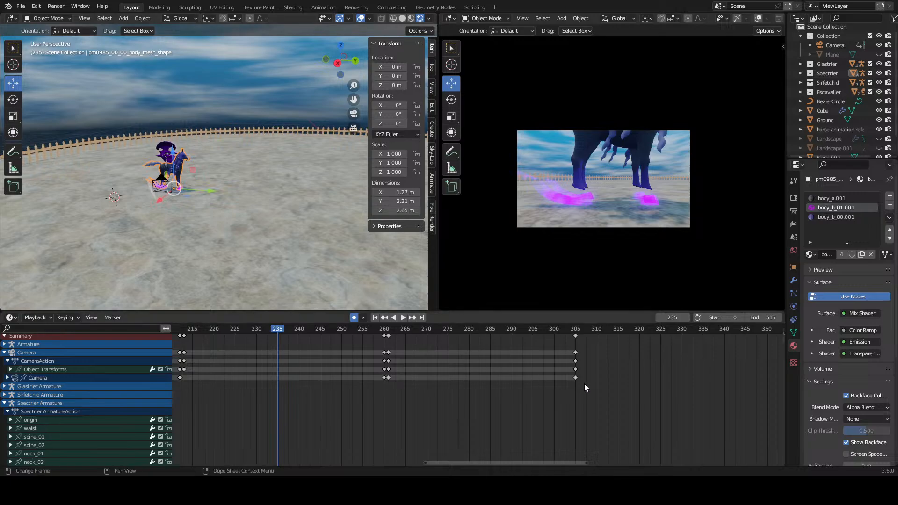
pyautogui.click(271, 246)
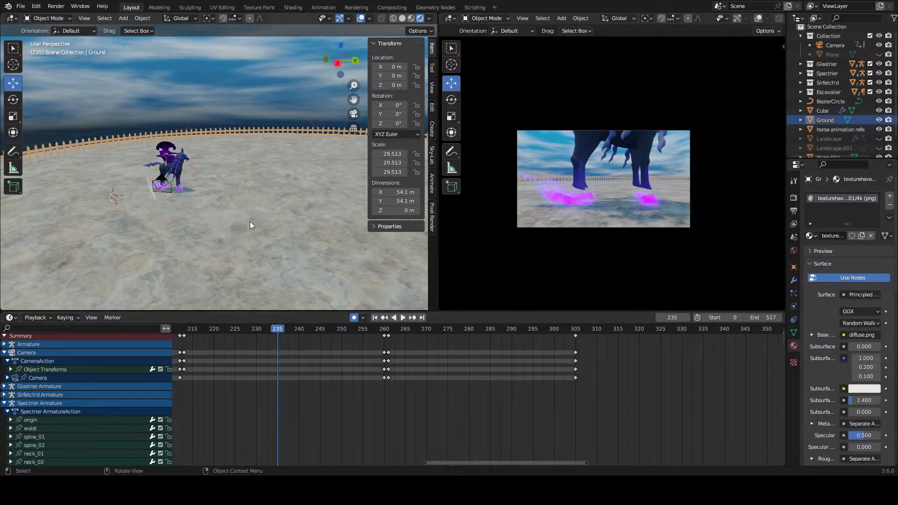
# Step: Scrub through the camera's hoof shots up to the last camera keyframes at frame 305
pyautogui.moveTo(363, 324); pyautogui.dragTo(580, 340)
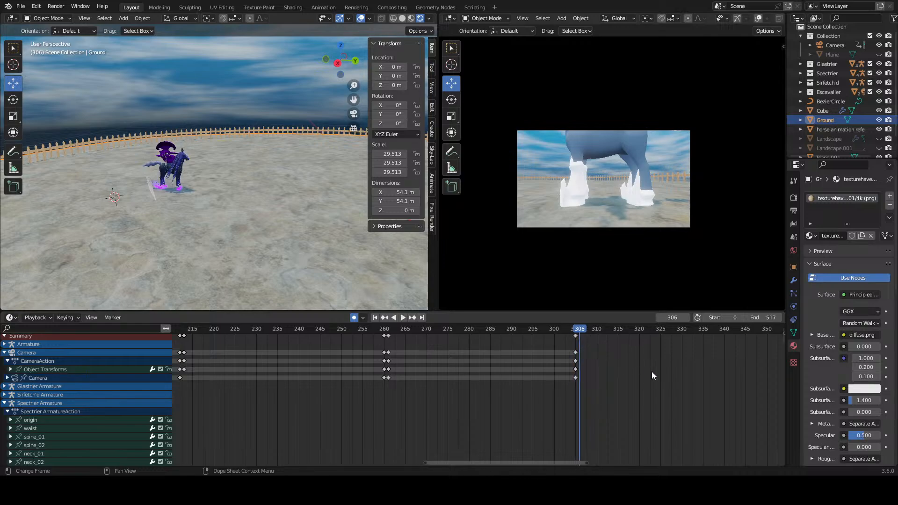
pyautogui.moveTo(652, 371); pyautogui.dragTo(528, 376, button='middle')
pyautogui.scroll(-2, 510, 368)
pyautogui.moveTo(328, 331); pyautogui.dragTo(467, 342)
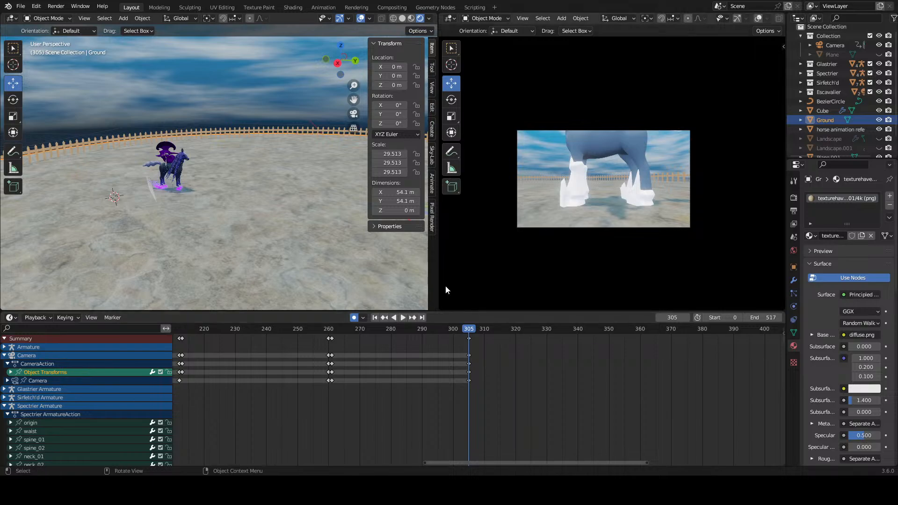
# Step: Examine the dark horse with its rider and the white horse from several angles at frame 305
pyautogui.keyDown('shift'); pyautogui.moveTo(205, 167); pyautogui.dragTo(192, 186, button='middle'); pyautogui.keyUp('shift')
pyautogui.scroll(7, 311, 209)
pyautogui.keyDown('shift'); pyautogui.moveTo(281, 243); pyautogui.dragTo(219, 156, button='middle'); pyautogui.keyUp('shift')
pyautogui.scroll(4, 216, 157)
pyautogui.scroll(3, 216, 157)
pyautogui.scroll(-4, 219, 156)
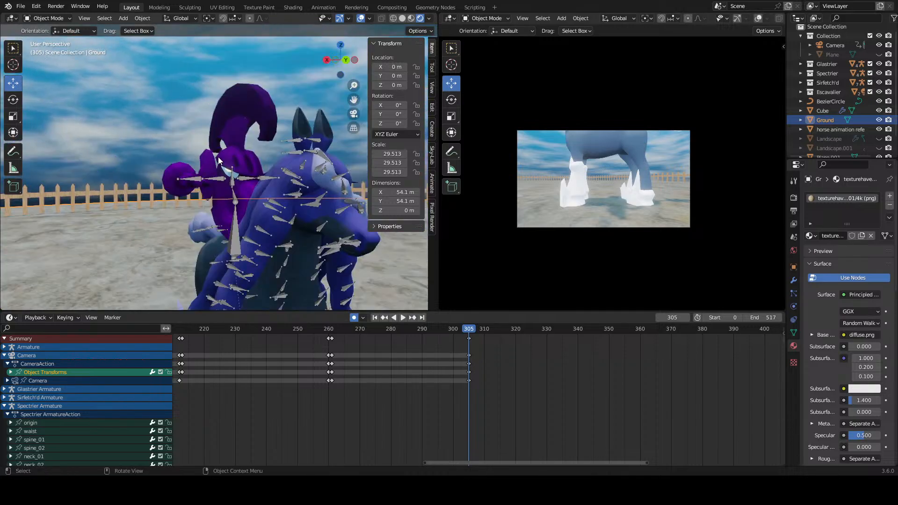
pyautogui.scroll(-5, 218, 157)
pyautogui.moveTo(218, 158); pyautogui.dragTo(234, 197, button='middle')
pyautogui.scroll(-3, 299, 182)
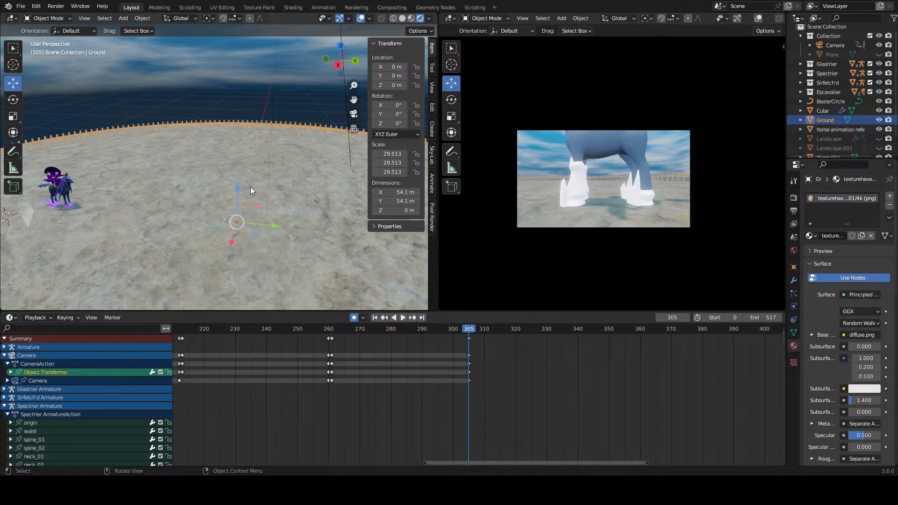
pyautogui.moveTo(251, 187)
pyautogui.mouseDown(button='middle')
pyautogui.moveTo(306, 196)
pyautogui.moveTo(144, 178)
pyautogui.moveTo(254, 199)
pyautogui.mouseUp(button='middle')
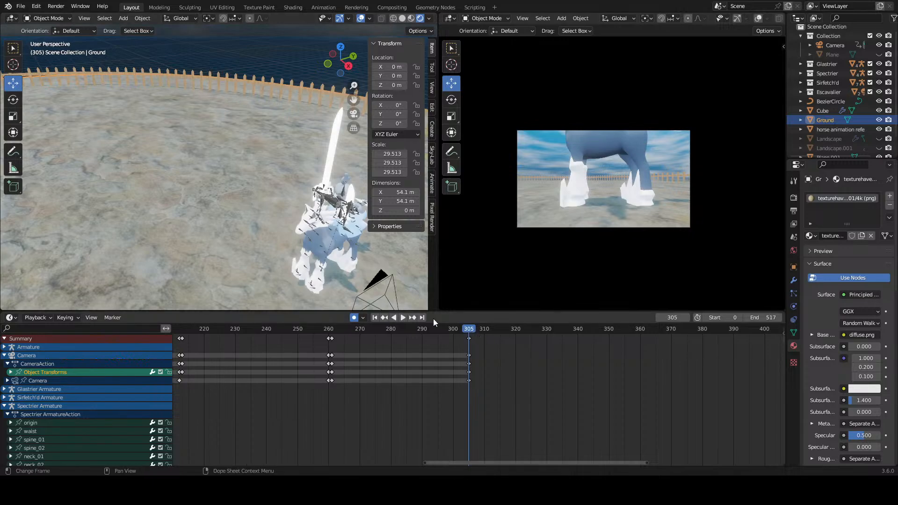
pyautogui.scroll(-4, 256, 268)
pyautogui.moveTo(255, 269); pyautogui.dragTo(267, 189, button='middle')
pyautogui.scroll(-3, 345, 225)
pyautogui.scroll(-1, 478, 358)
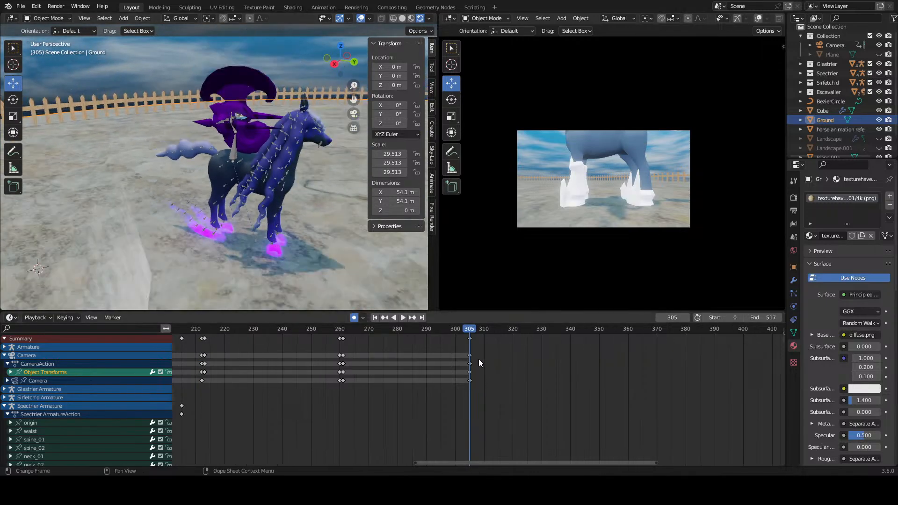
pyautogui.scroll(-6, 304, 257)
pyautogui.scroll(3, 256, 220)
pyautogui.scroll(2, 255, 223)
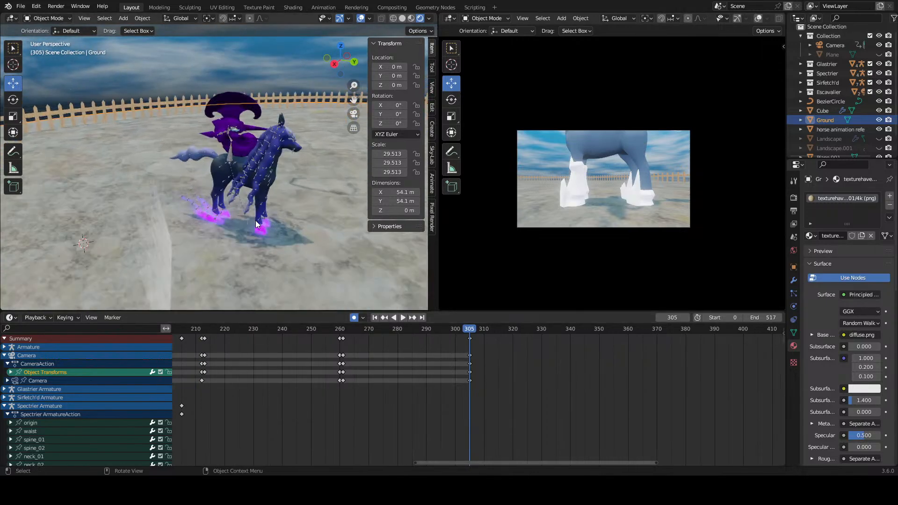
# Step: Review the full span of keyframes and check the camera's wide shot of both horses at frame 181
pyautogui.click(496, 368)
pyautogui.scroll(-3, 477, 360)
pyautogui.moveTo(460, 355); pyautogui.dragTo(503, 354, button='middle')
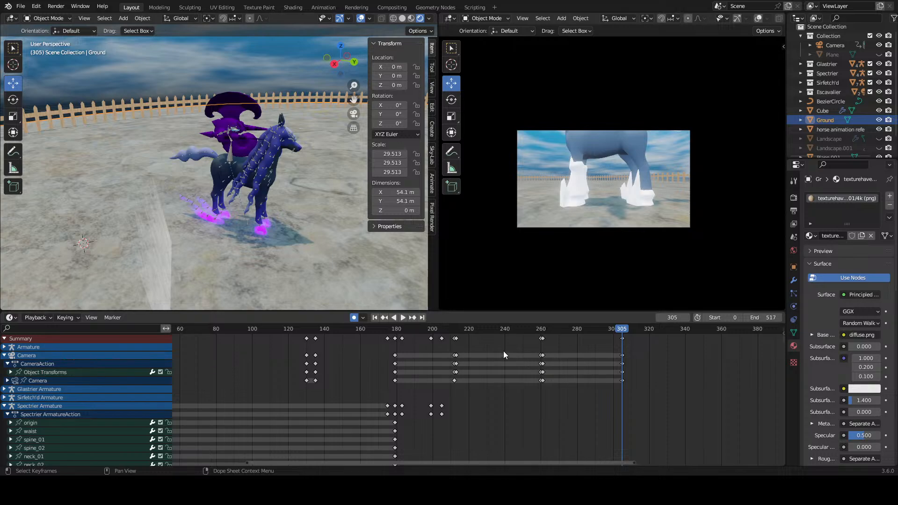
pyautogui.scroll(-2, 467, 343)
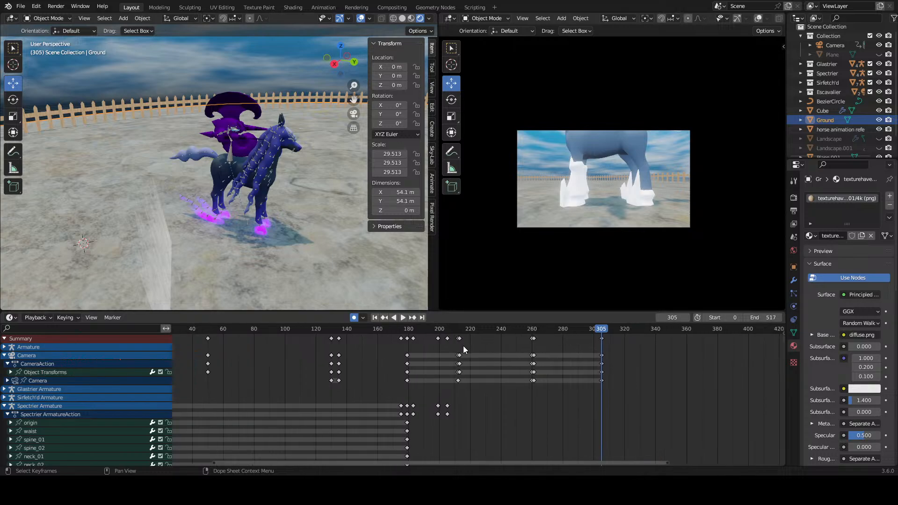
pyautogui.scroll(-2, 453, 344)
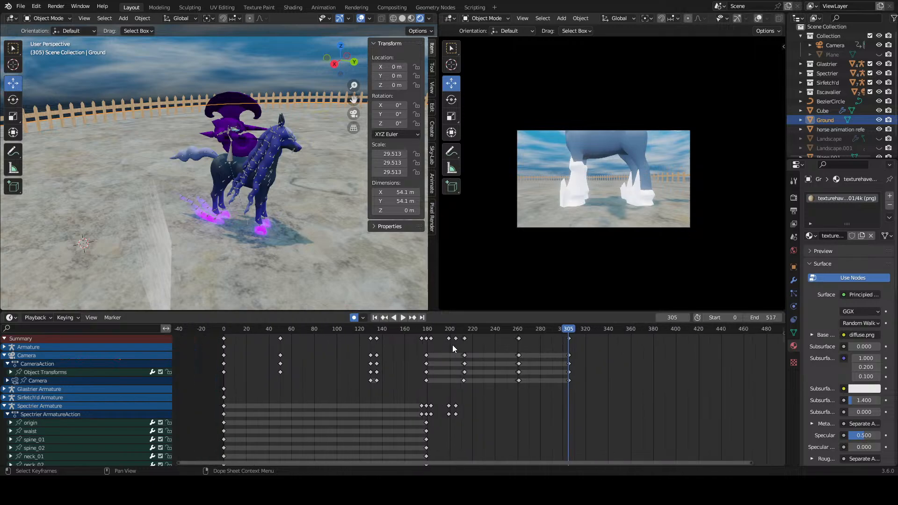
pyautogui.click(429, 331)
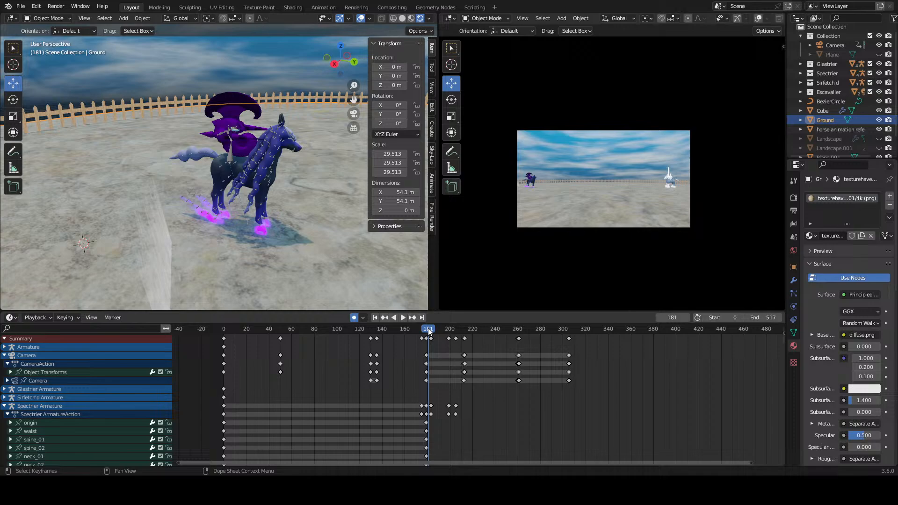
pyautogui.scroll(4, 575, 240)
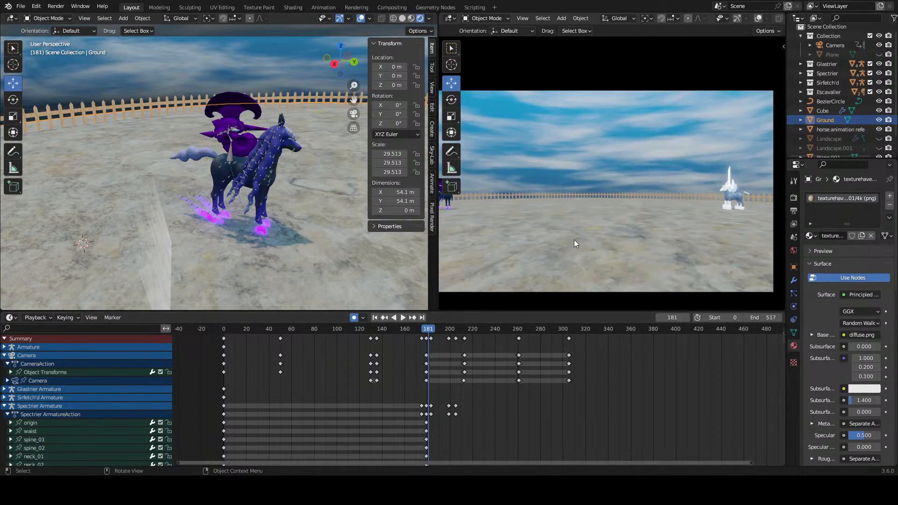
pyautogui.scroll(-3, 575, 240)
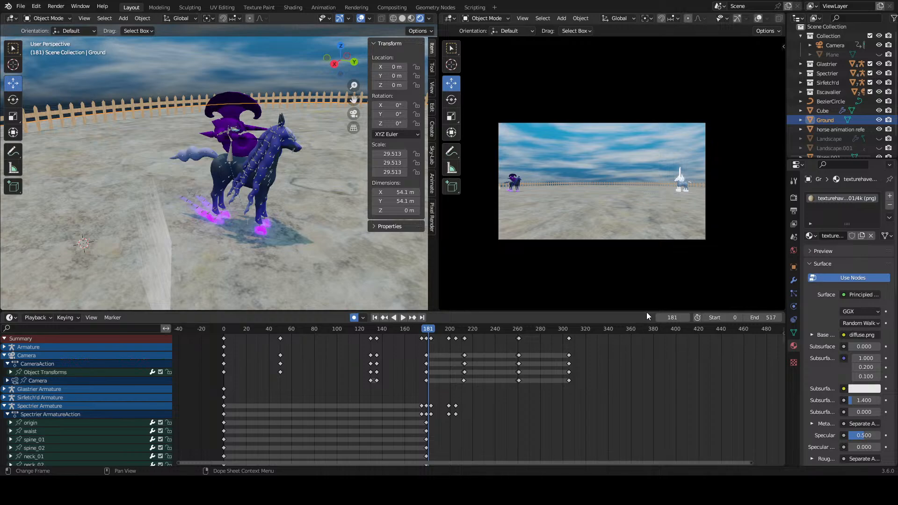
# Step: Examine the dark horse's legs, hoof trails and overall pose at frame 181
pyautogui.scroll(-12, 345, 283)
pyautogui.moveTo(284, 217); pyautogui.dragTo(279, 197, button='middle')
pyautogui.scroll(5, 232, 203)
pyautogui.scroll(6, 241, 204)
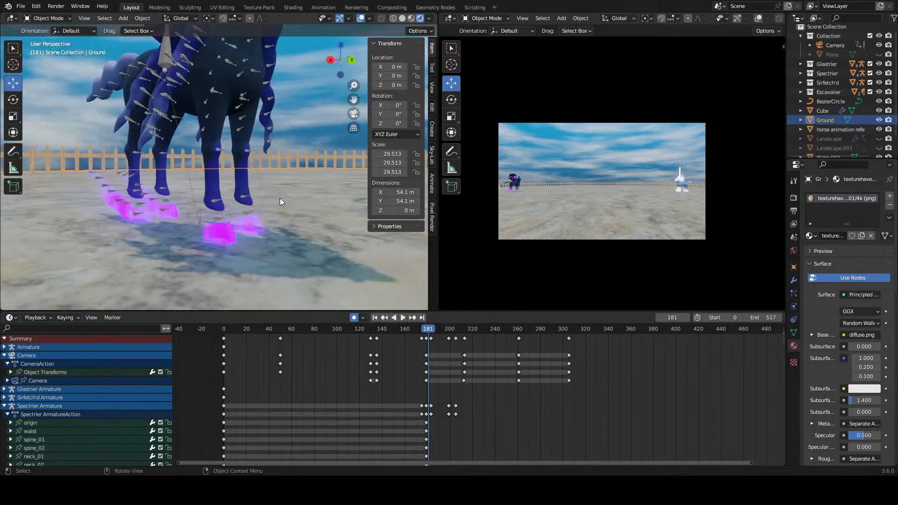
pyautogui.scroll(-4, 279, 198)
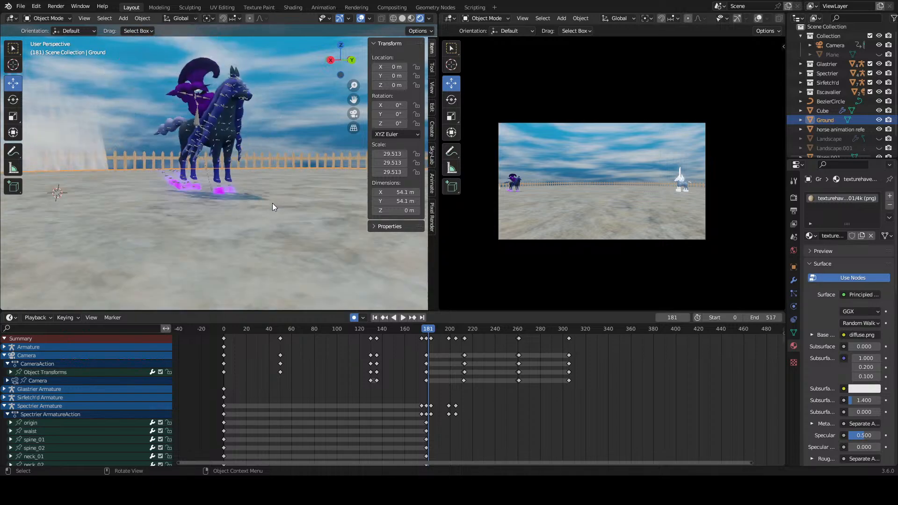
pyautogui.moveTo(273, 203); pyautogui.dragTo(305, 227, button='middle')
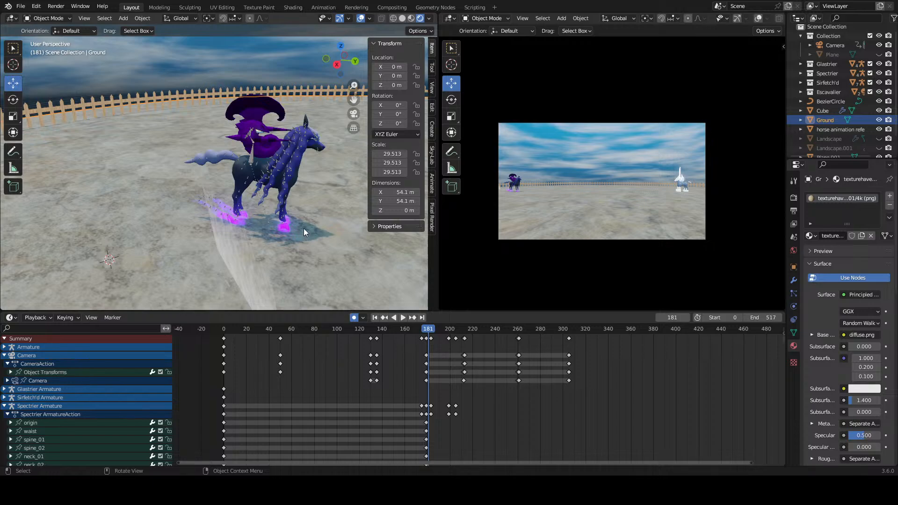
pyautogui.moveTo(294, 220); pyautogui.dragTo(308, 244, button='middle')
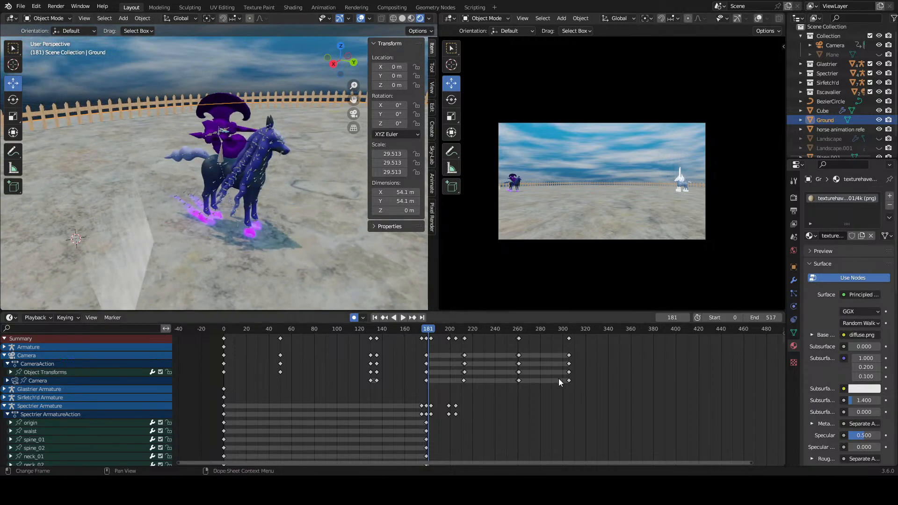